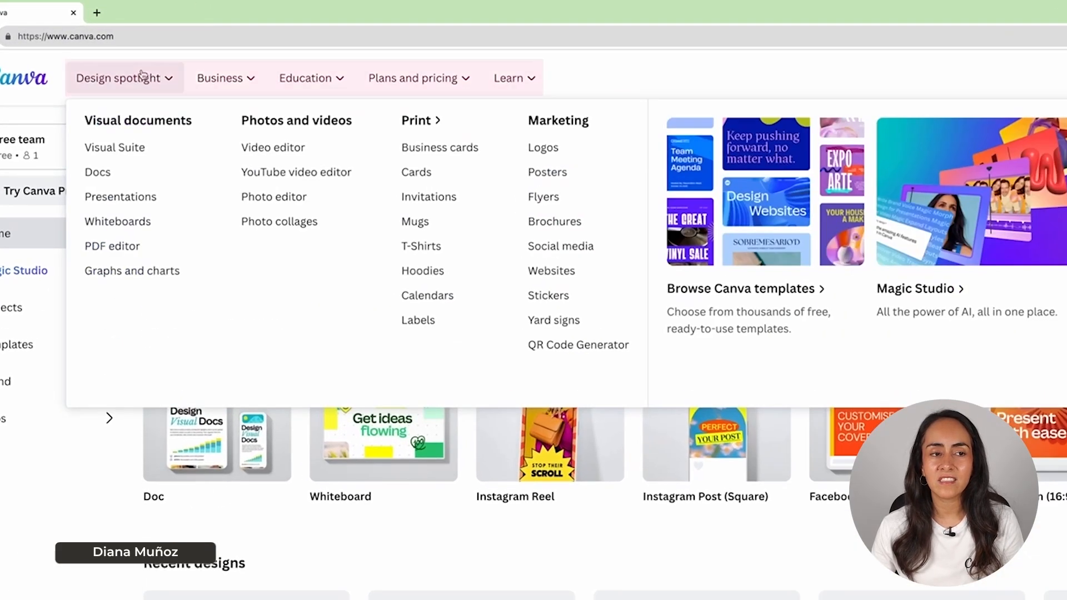
- Look over the brand management and Magic Studio pages from the Canva home page
mouse_move(202, 59)
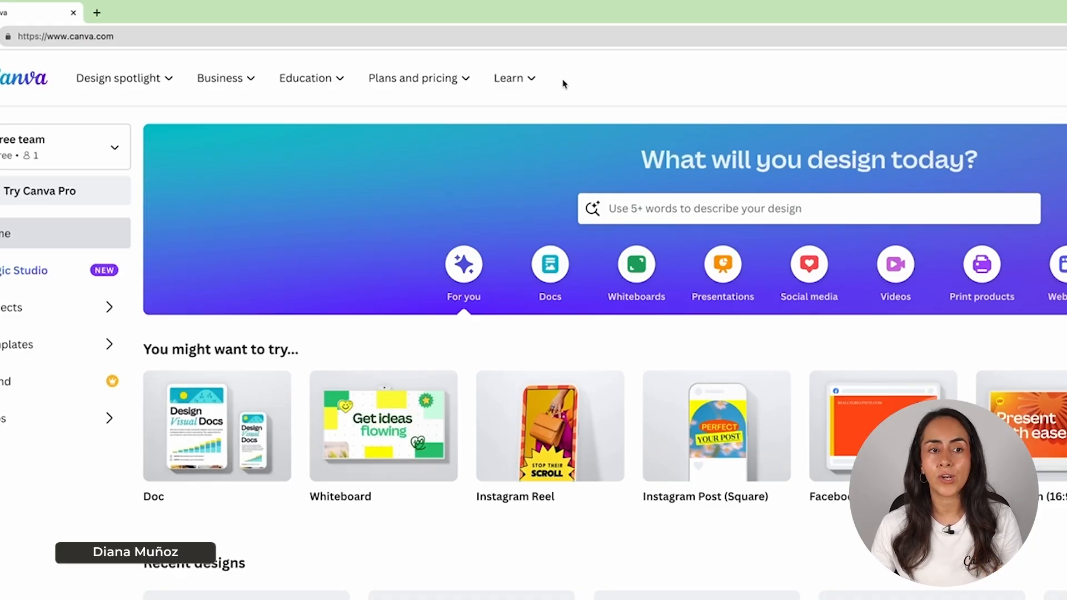
mouse_move(248, 89)
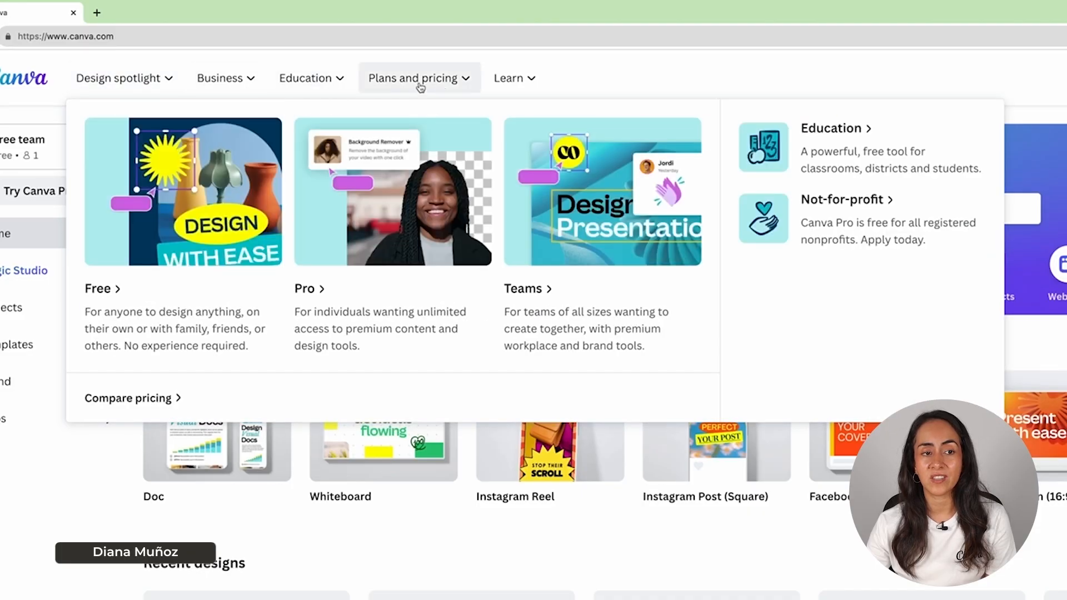
click(208, 199)
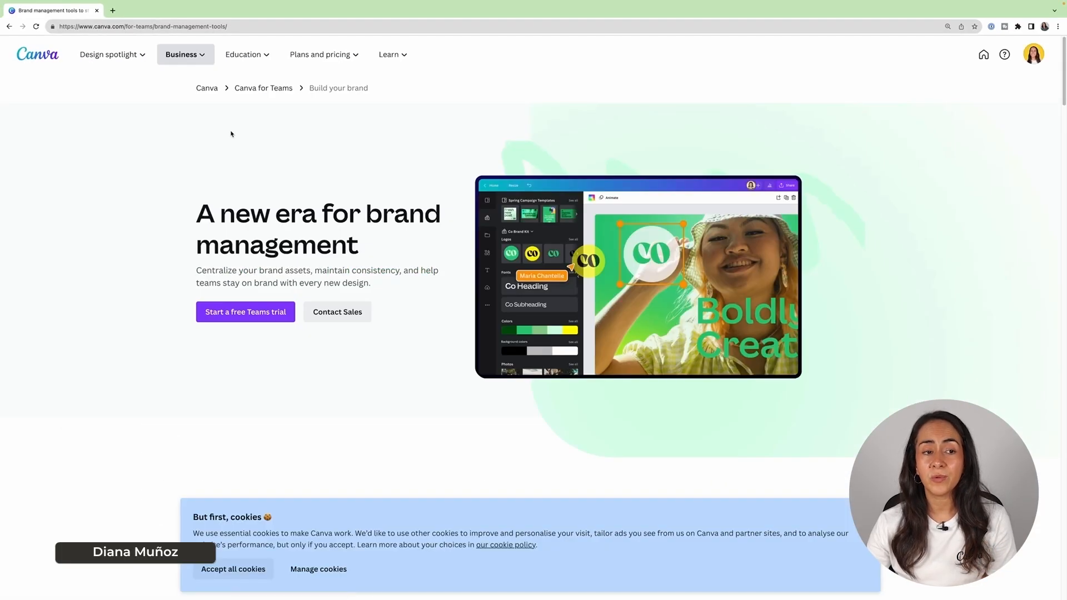
click(9, 26)
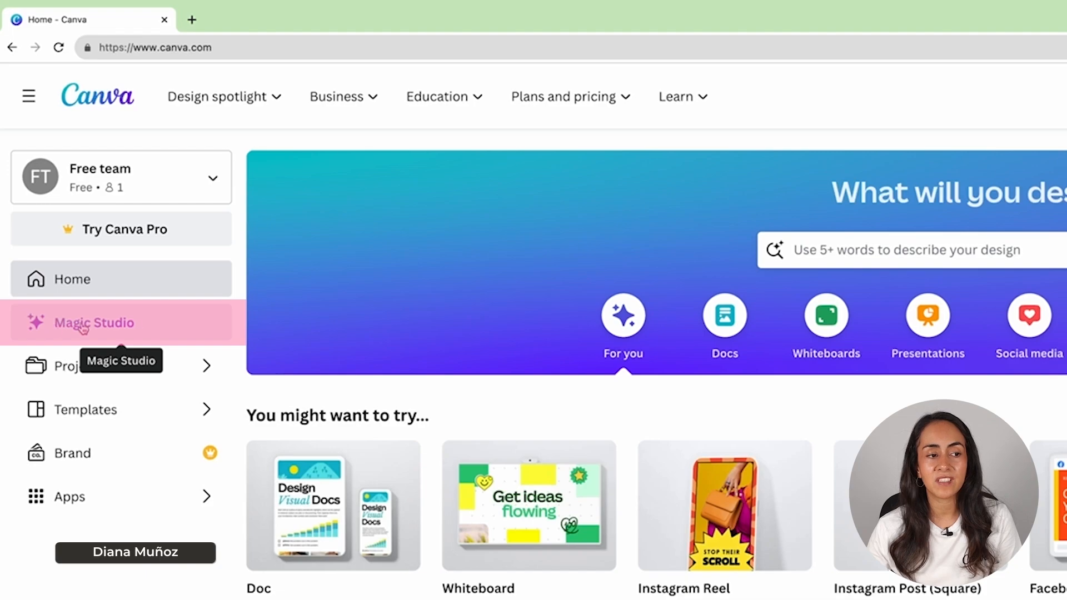
click(152, 333)
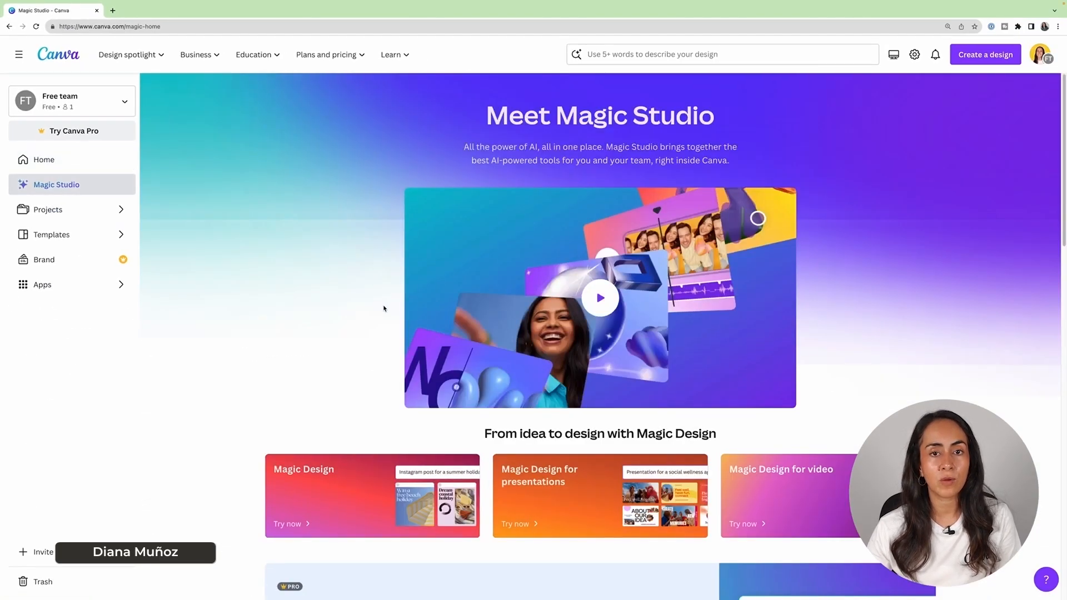
scroll(271, 227, down, 10)
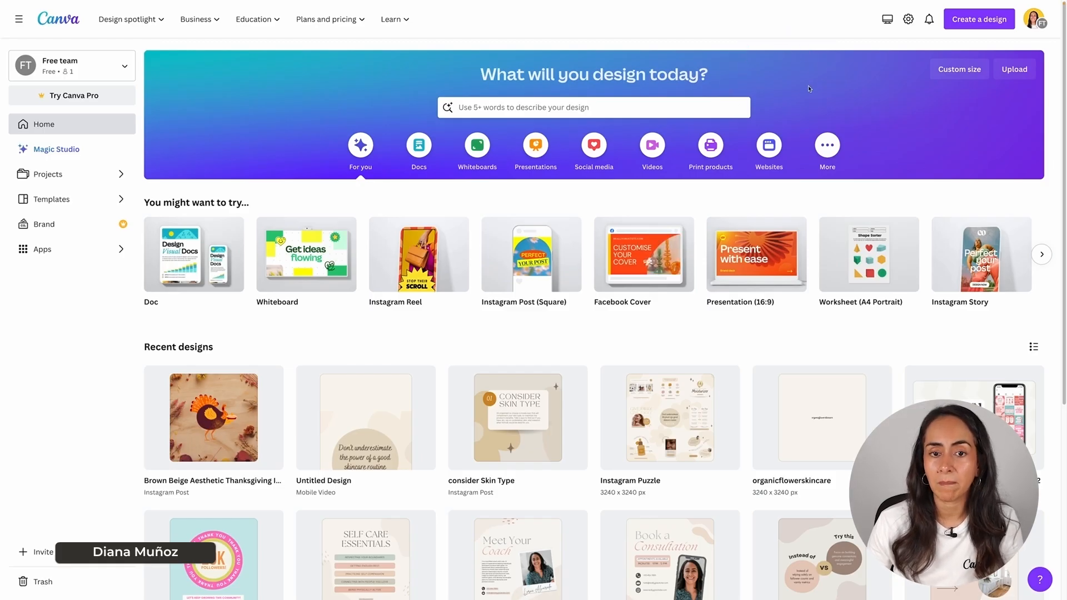
- Search for 'youtube thumbnail' templates and browse the results
click(467, 107)
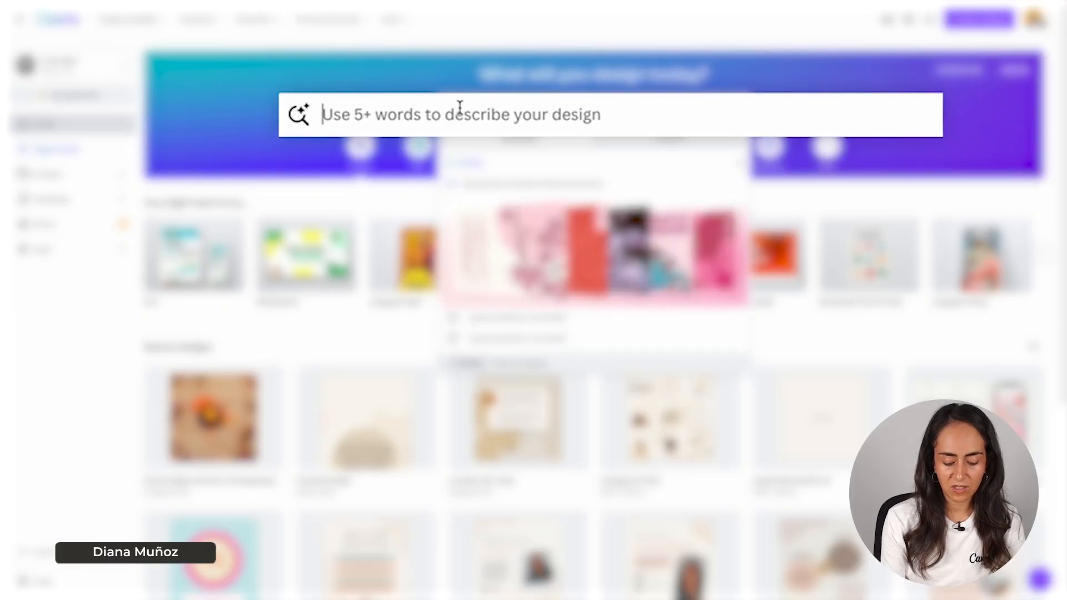
text(youtube thumbnail)
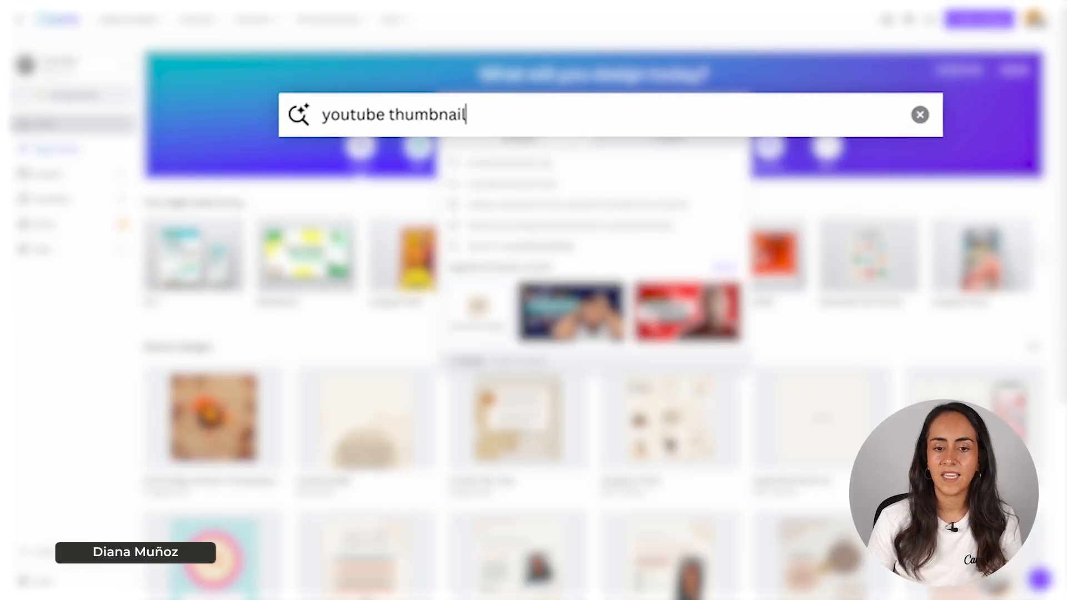
key(Return)
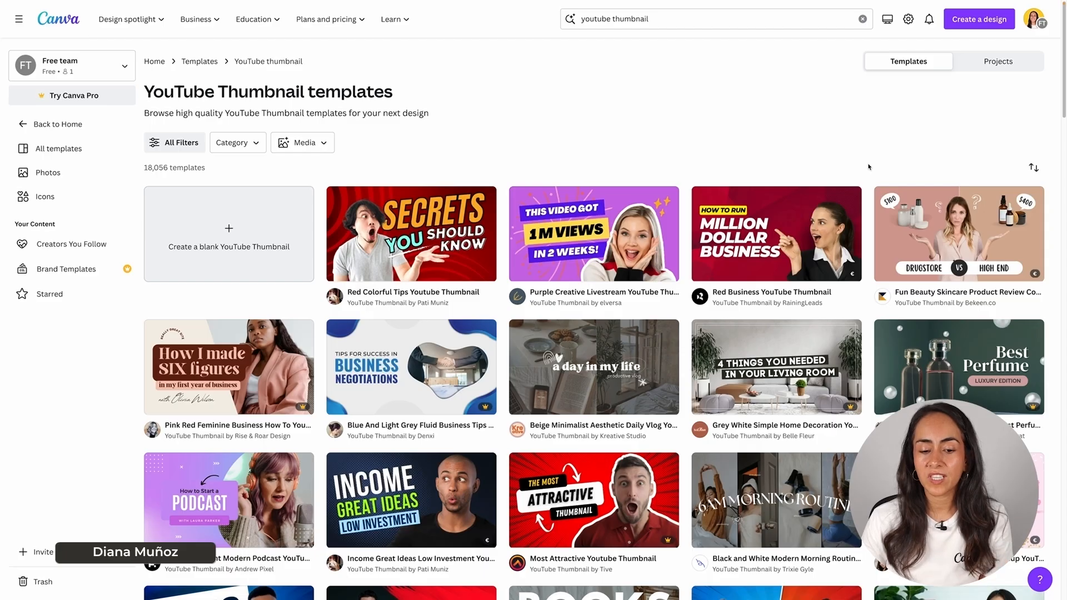
scroll(868, 166, down, 6)
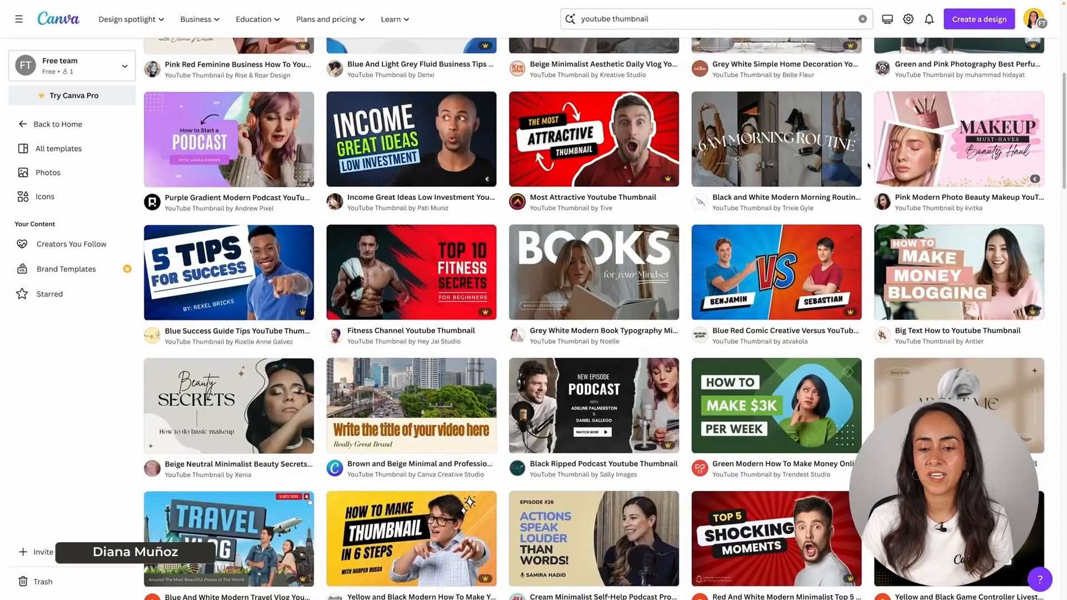
scroll(868, 166, down, 3)
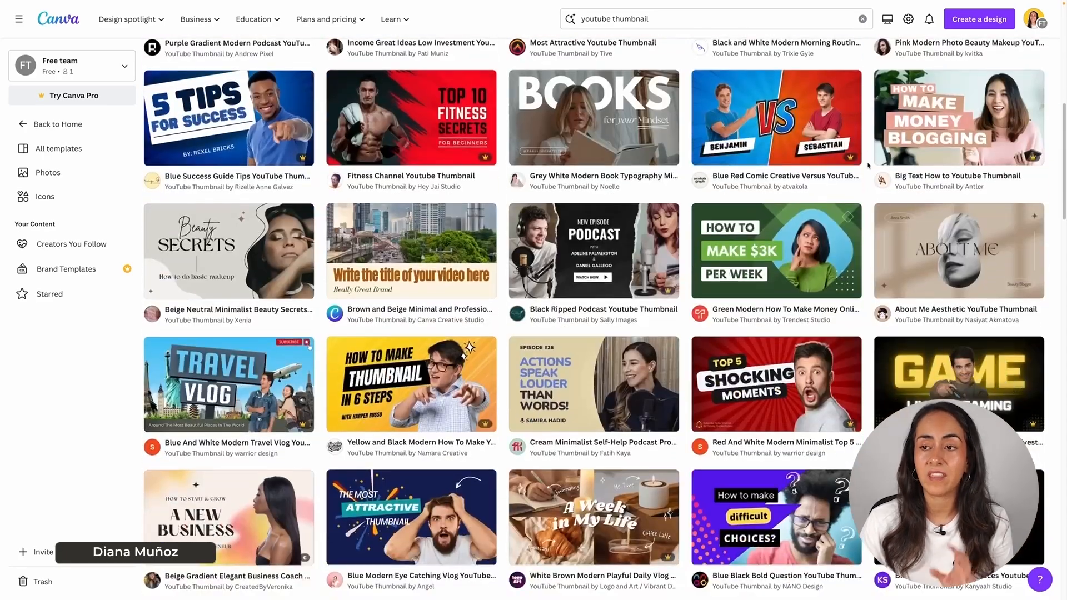
scroll(868, 166, down, 1)
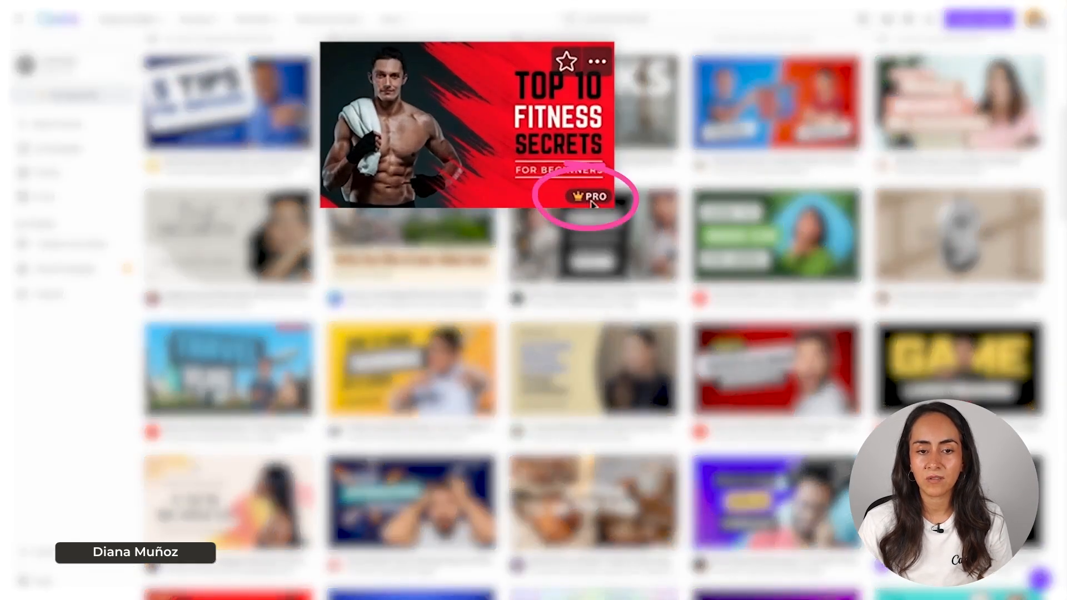
mouse_move(590, 205)
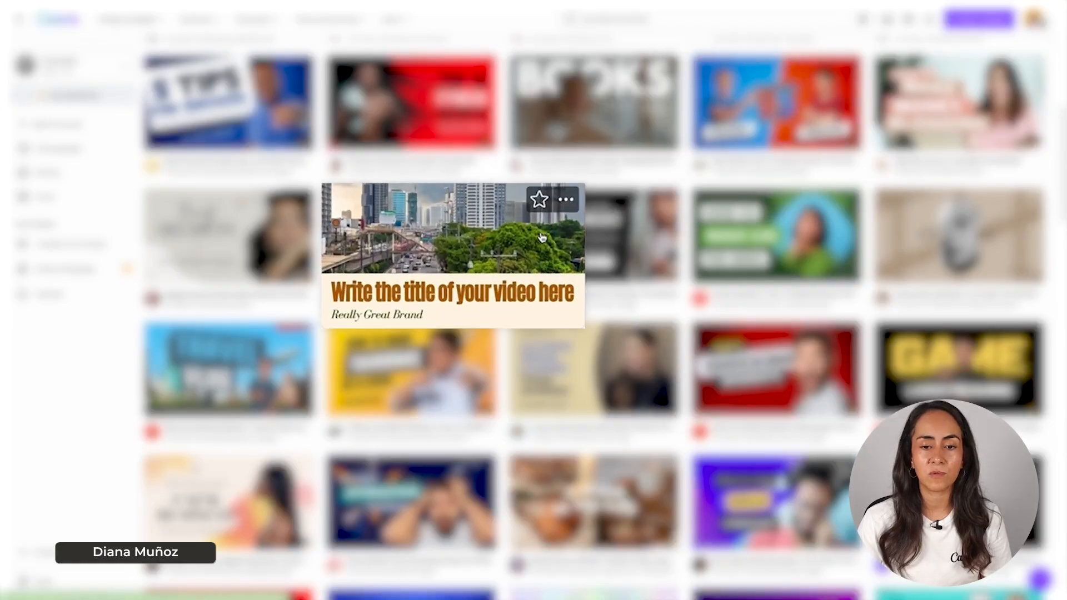
scroll(283, 182, up, 8)
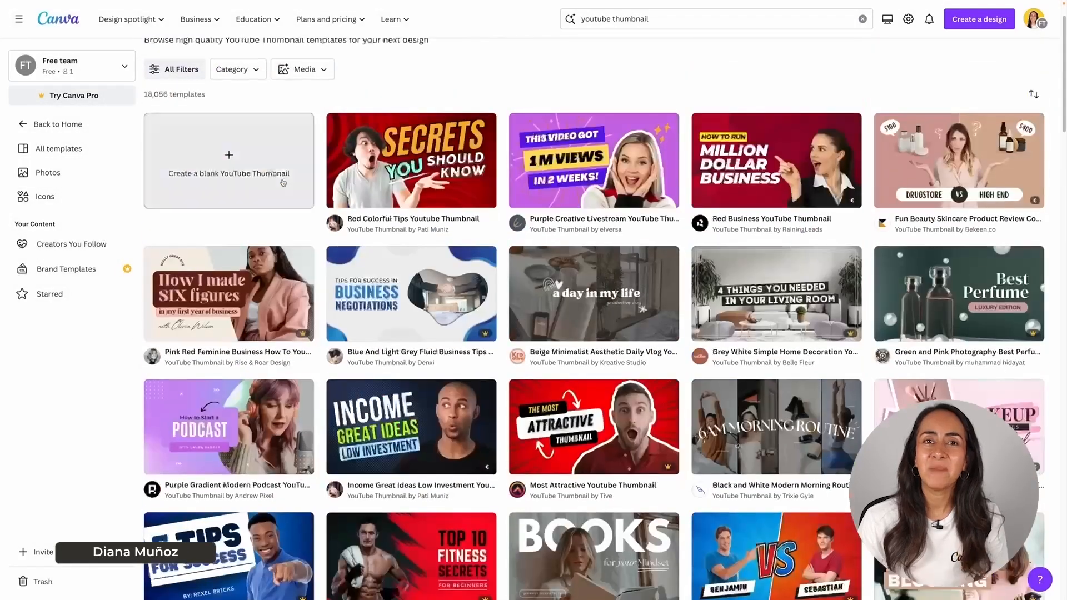
scroll(282, 181, up, 1)
- Search for 'tiktok' and browse all the suggested TikTok templates
click(33, 124)
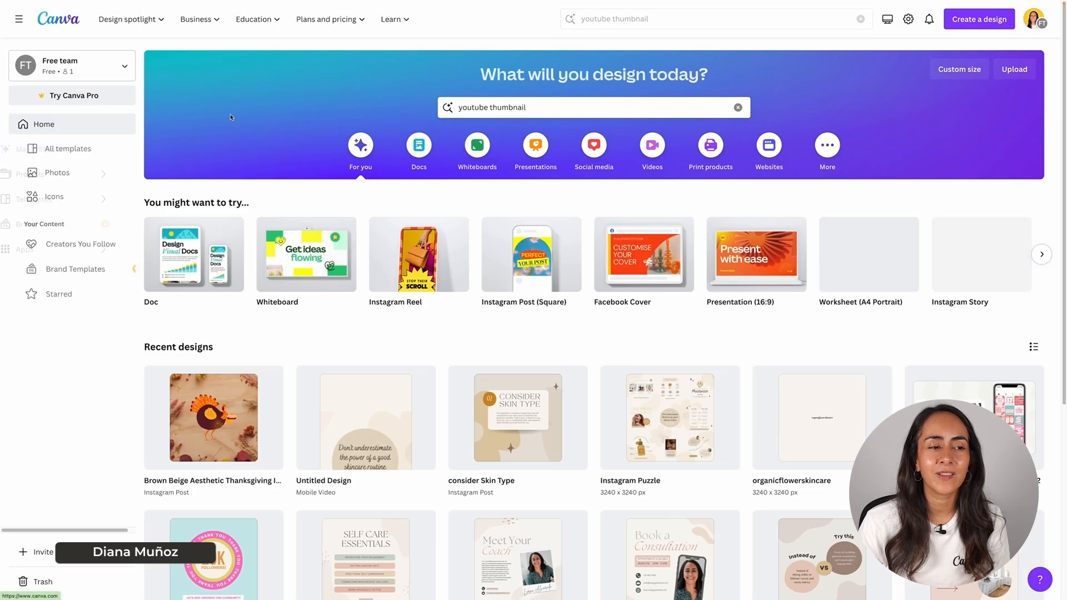
click(736, 109)
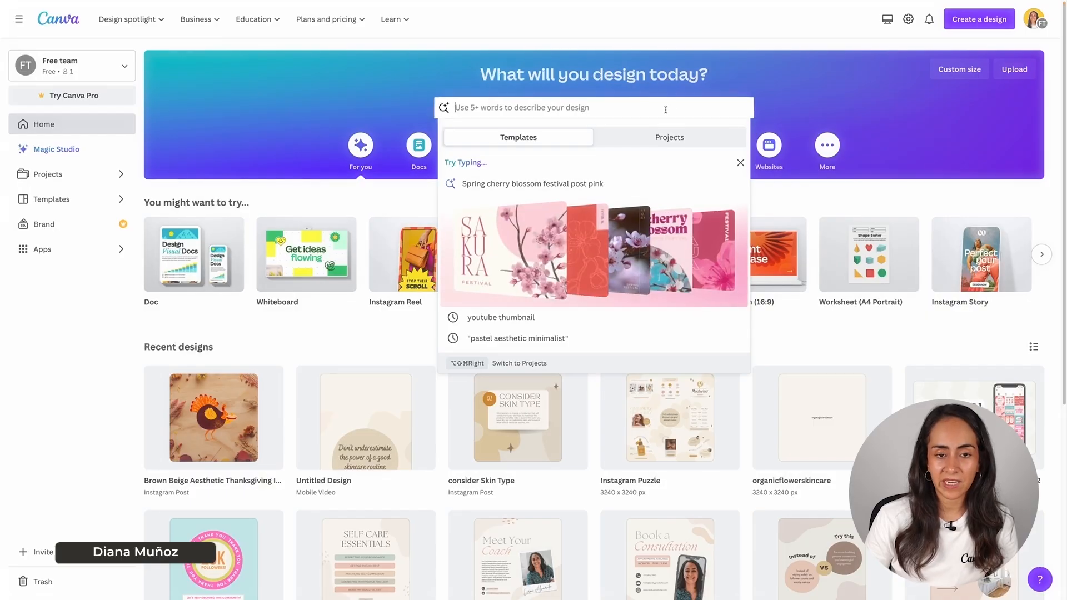
text(tiktok)
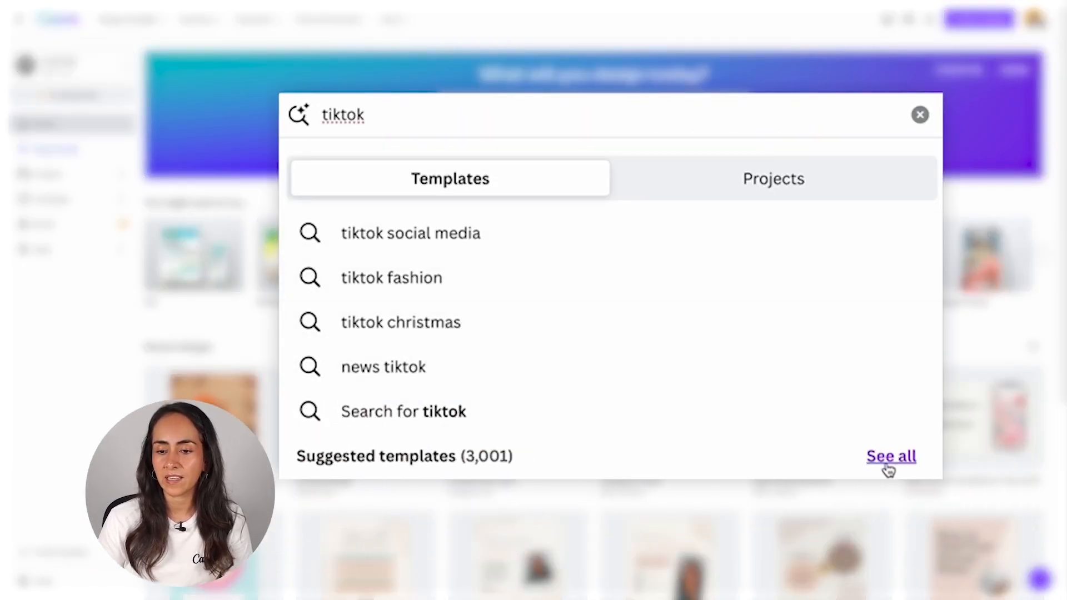
click(901, 461)
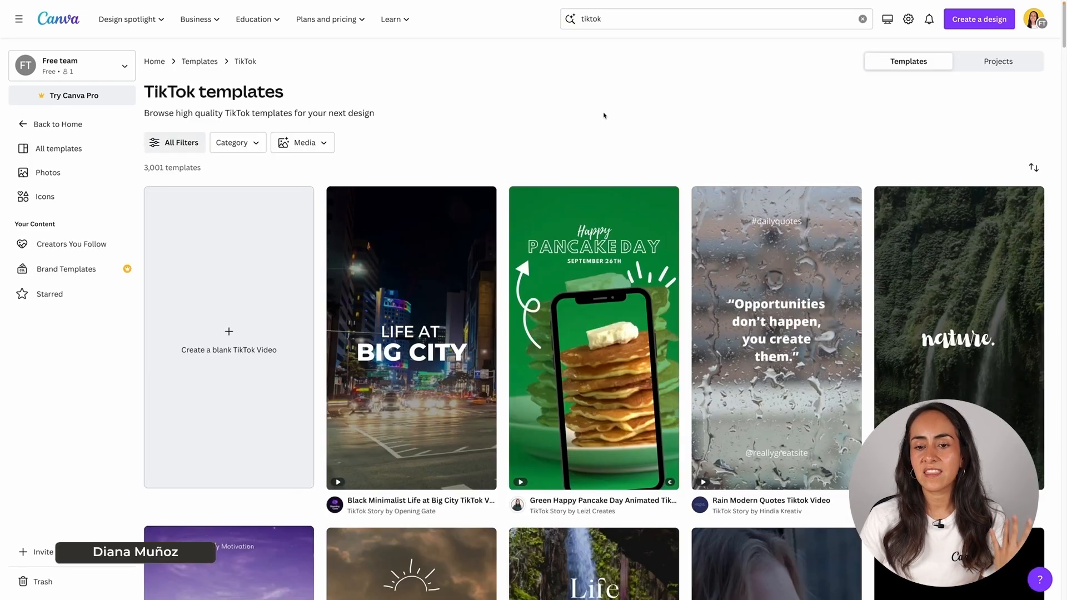
scroll(956, 306, down, 4)
scroll(957, 306, down, 2)
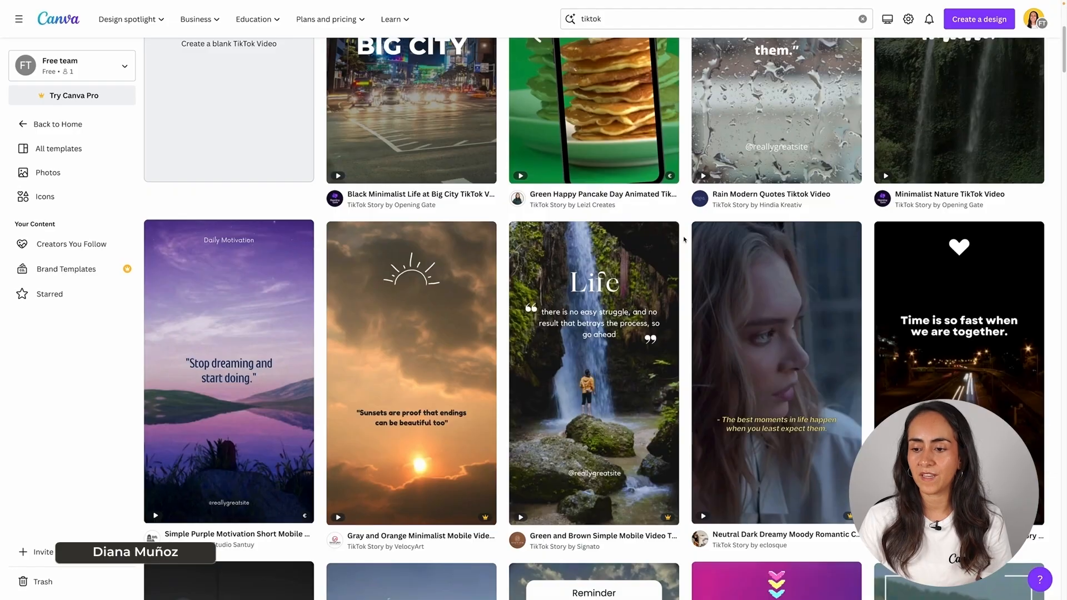
scroll(685, 240, up, 6)
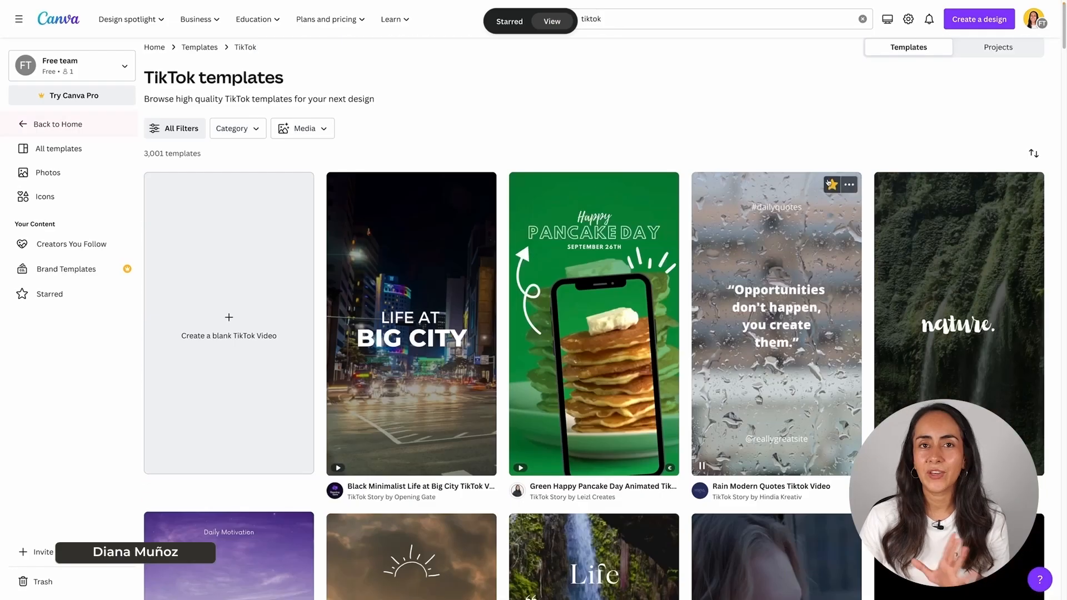
- Back on the home page, browse the Social media category's Instagram, Facebook and LinkedIn formats
click(42, 126)
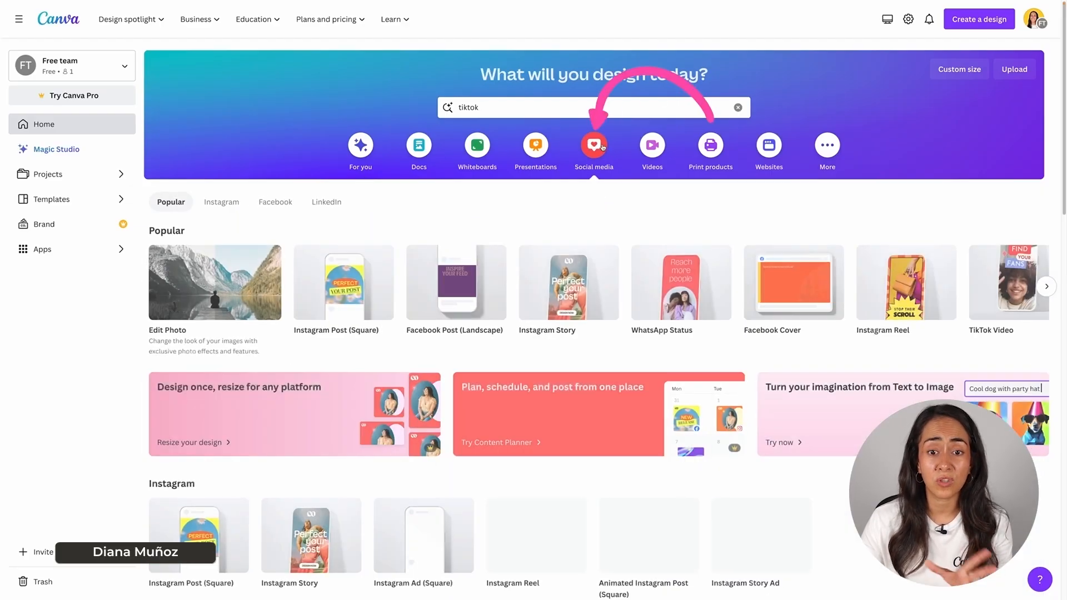
click(594, 146)
scroll(556, 256, down, 1)
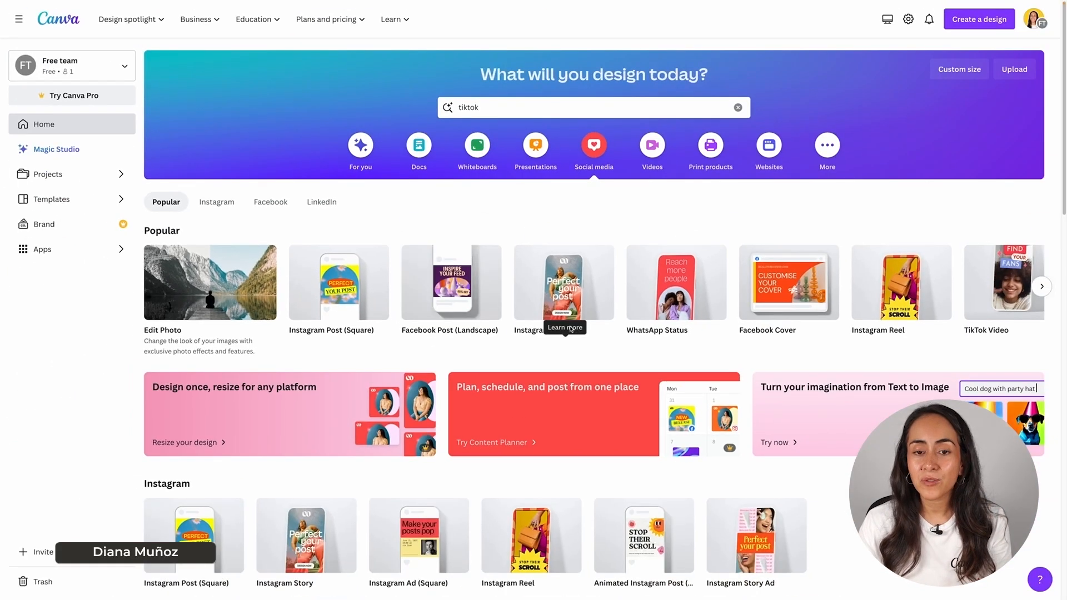
scroll(644, 381, down, 8)
scroll(569, 327, down, 5)
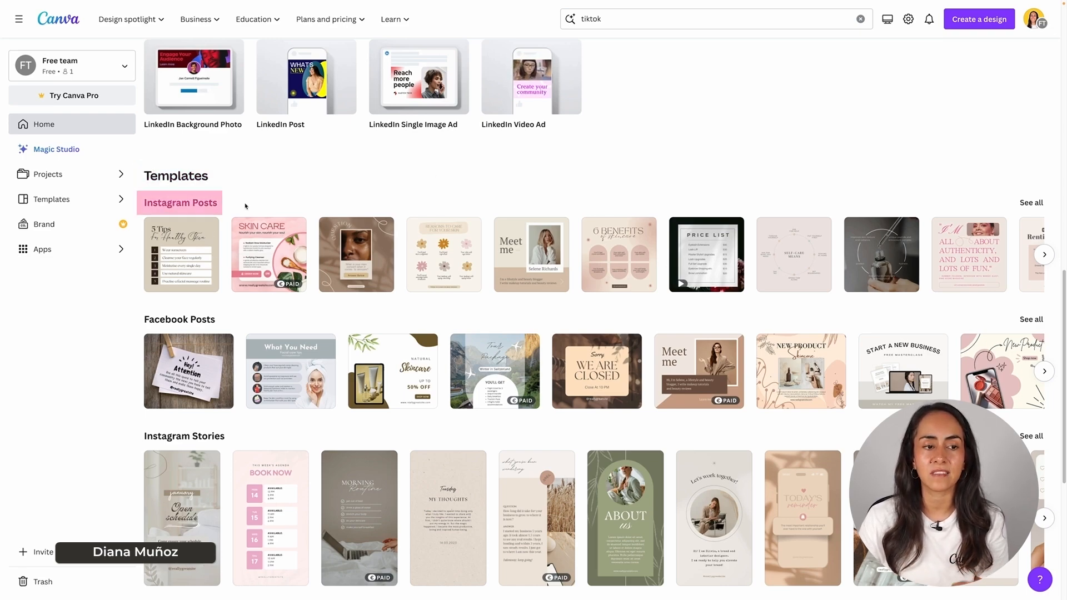
scroll(188, 189, down, 3)
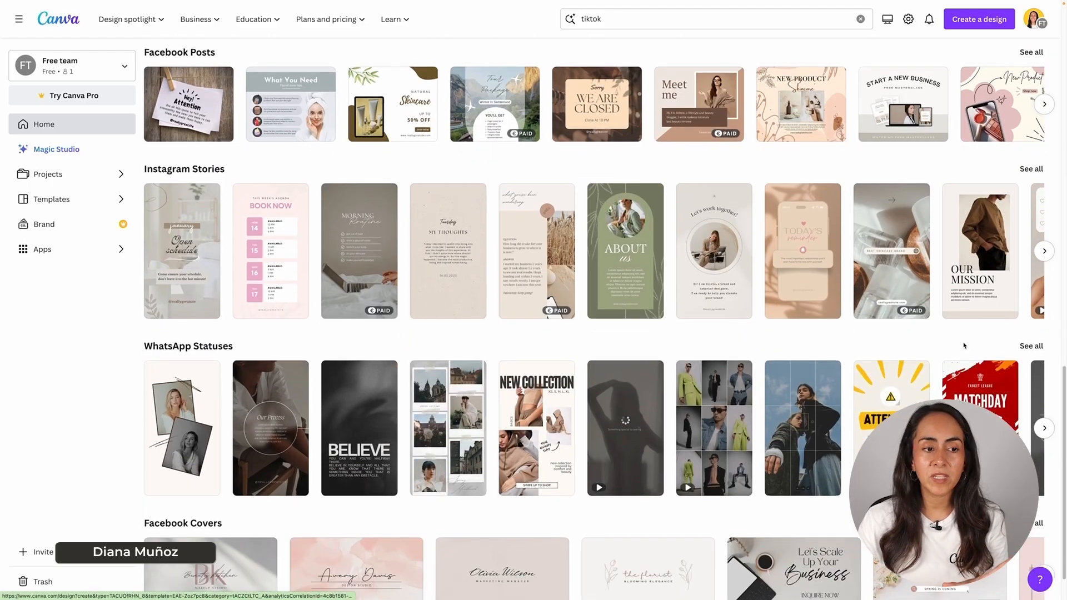
scroll(977, 343, up, 5)
scroll(976, 344, right, 5)
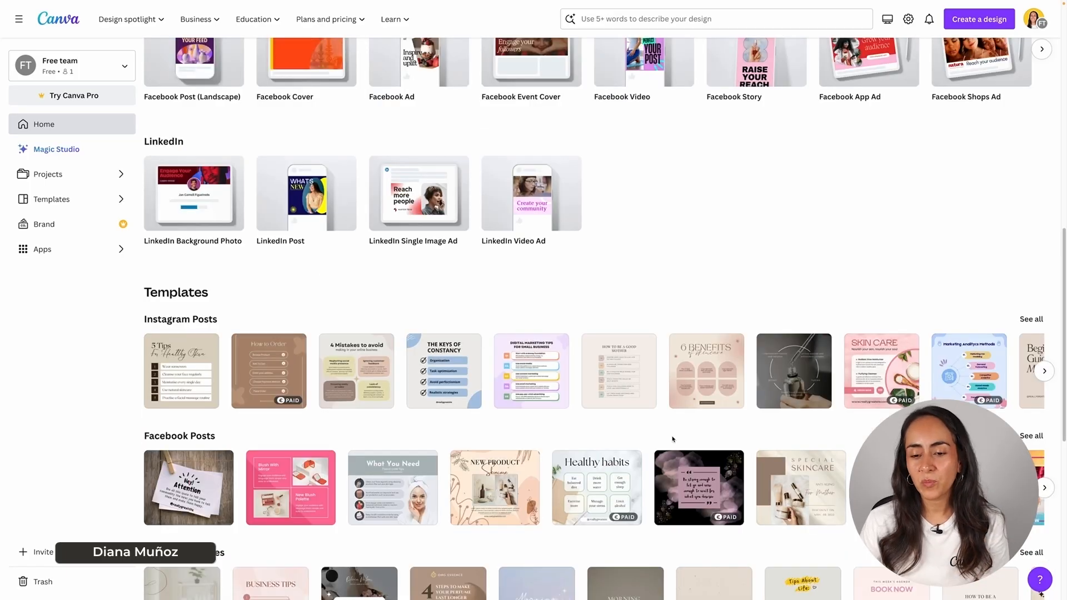
scroll(672, 439, up, 6)
scroll(672, 439, up, 4)
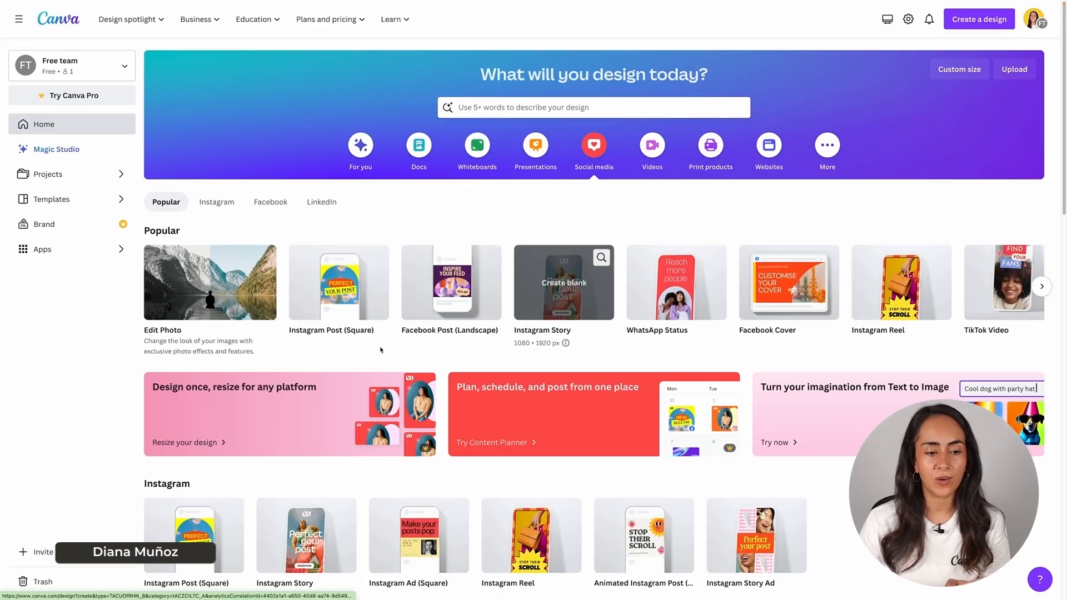
mouse_move(356, 289)
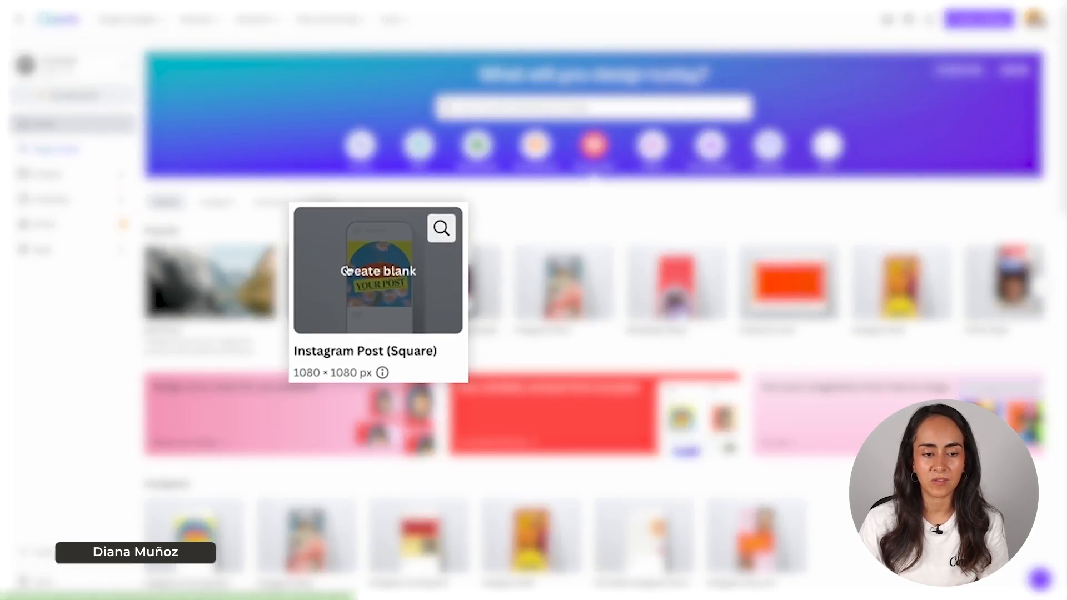
- Create a blank Instagram Post (Square) design
click(384, 271)
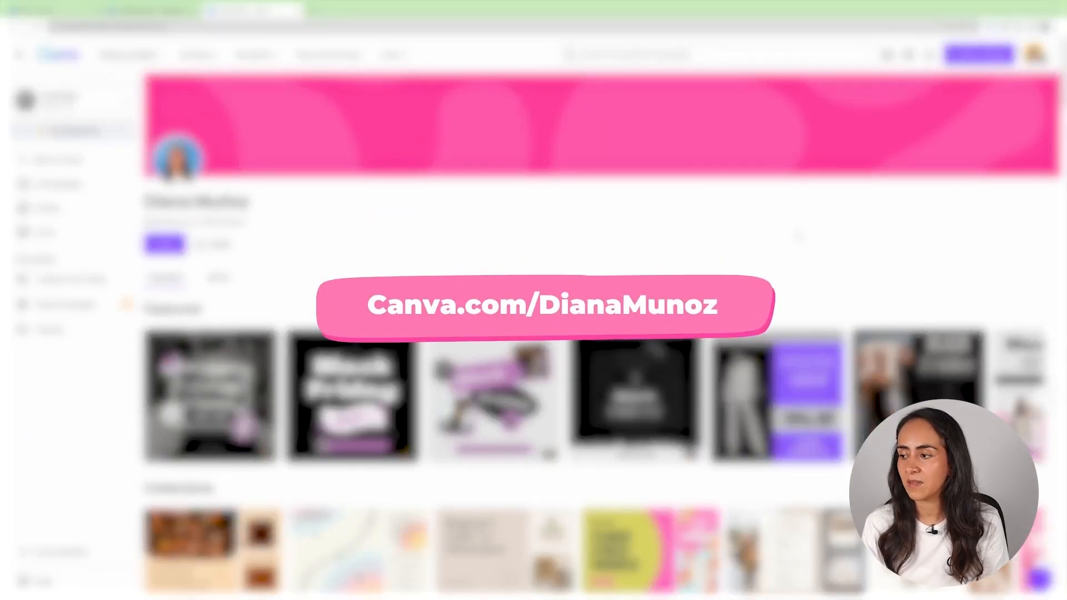
- Preview and customize the Daily Affirmations template, then close it and its preview
scroll(822, 232, down, 10)
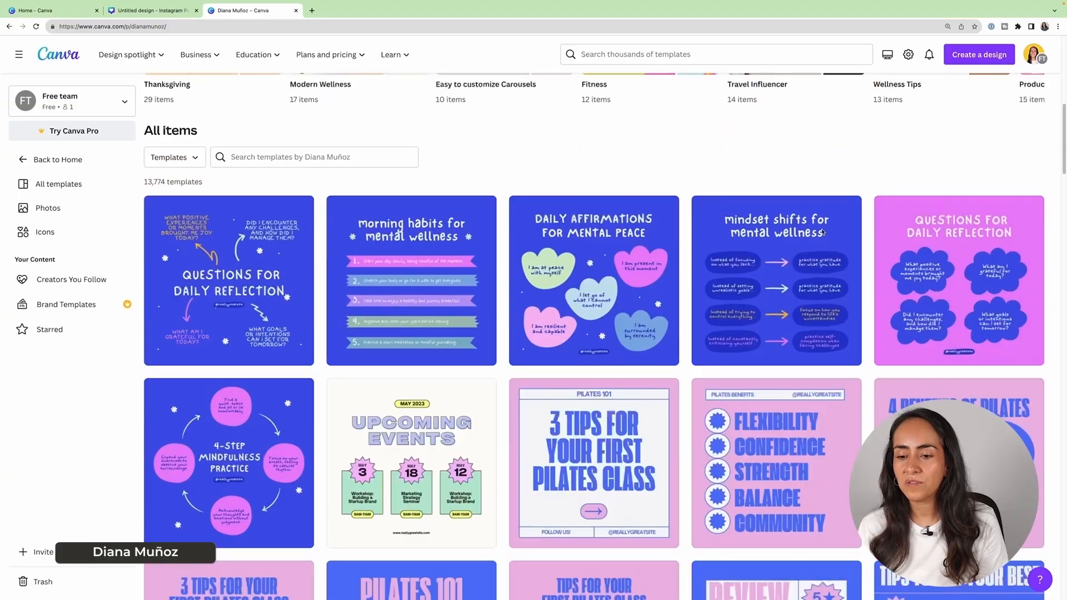
scroll(821, 232, down, 2)
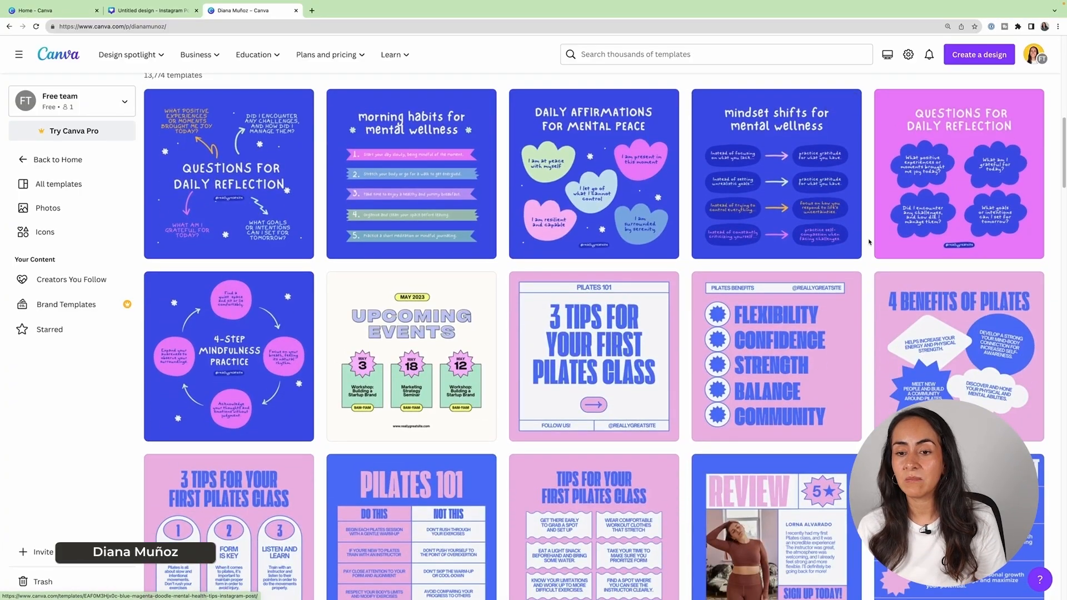
click(616, 178)
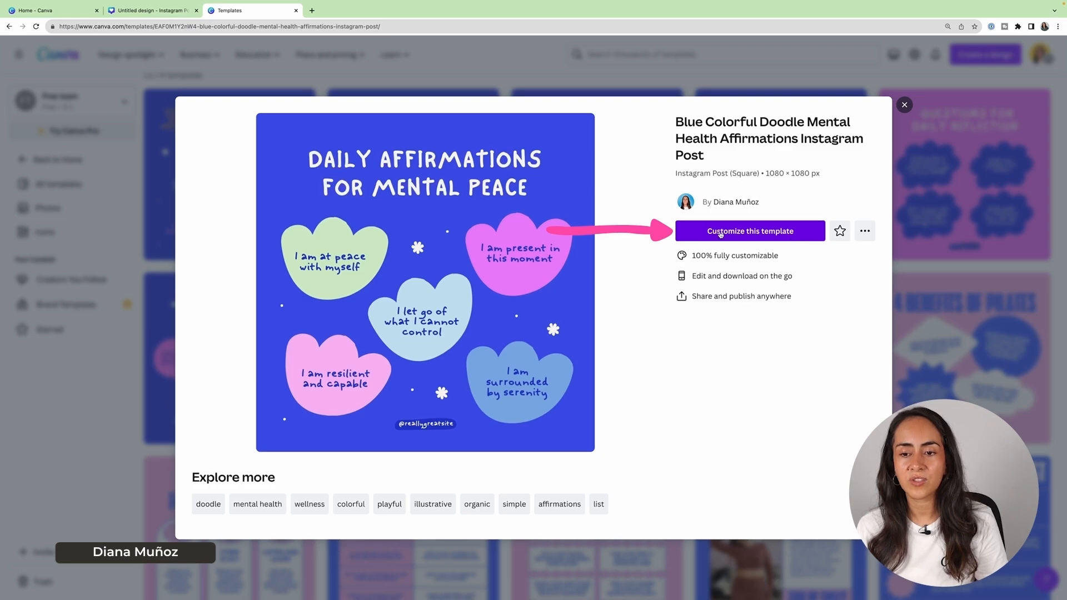
click(773, 238)
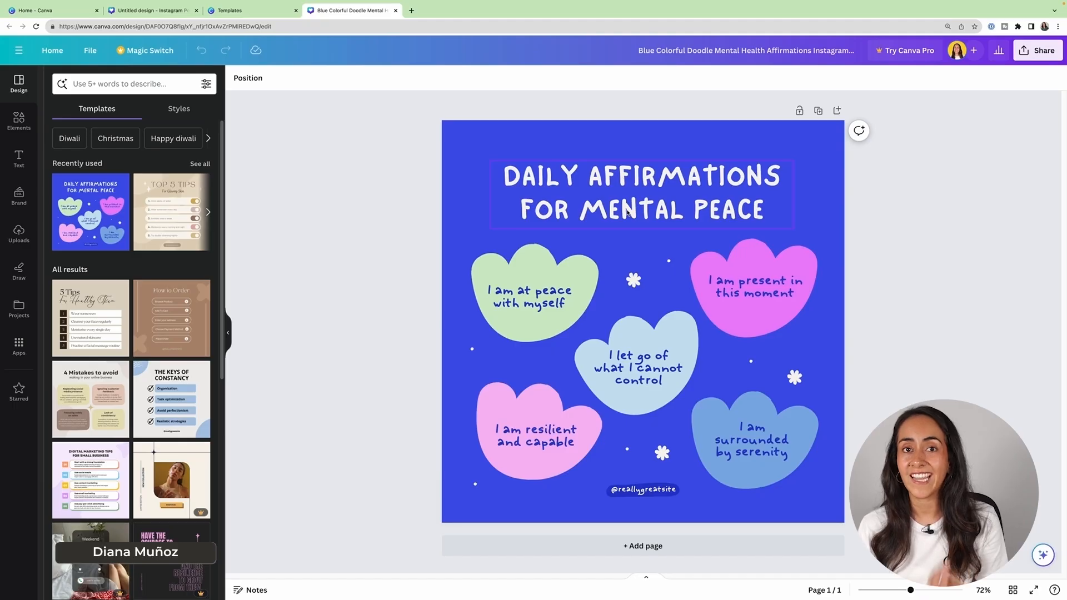
click(396, 10)
click(904, 105)
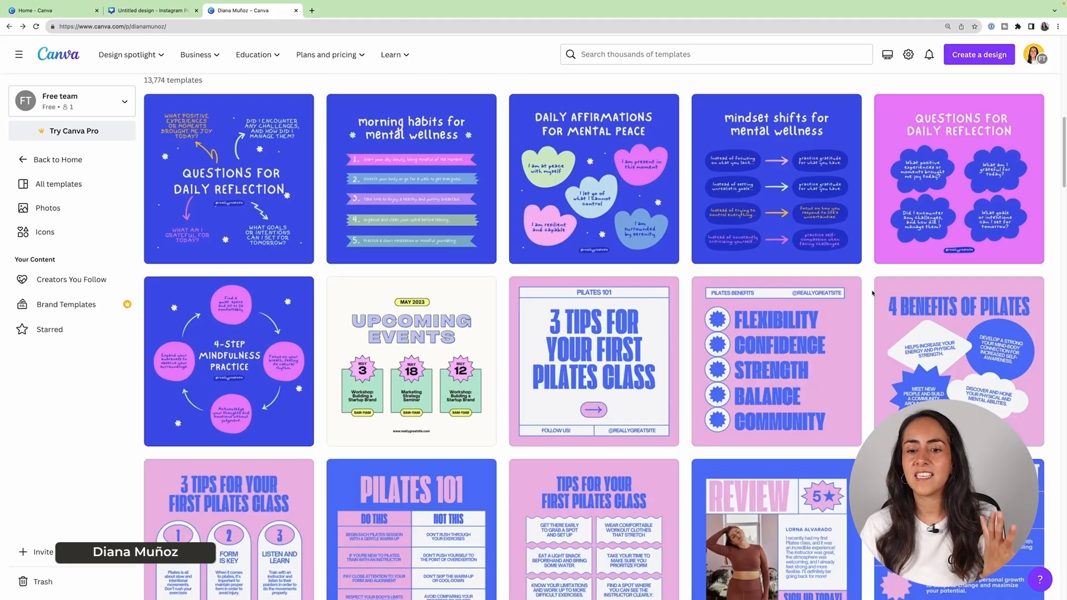
scroll(872, 294, down, 1)
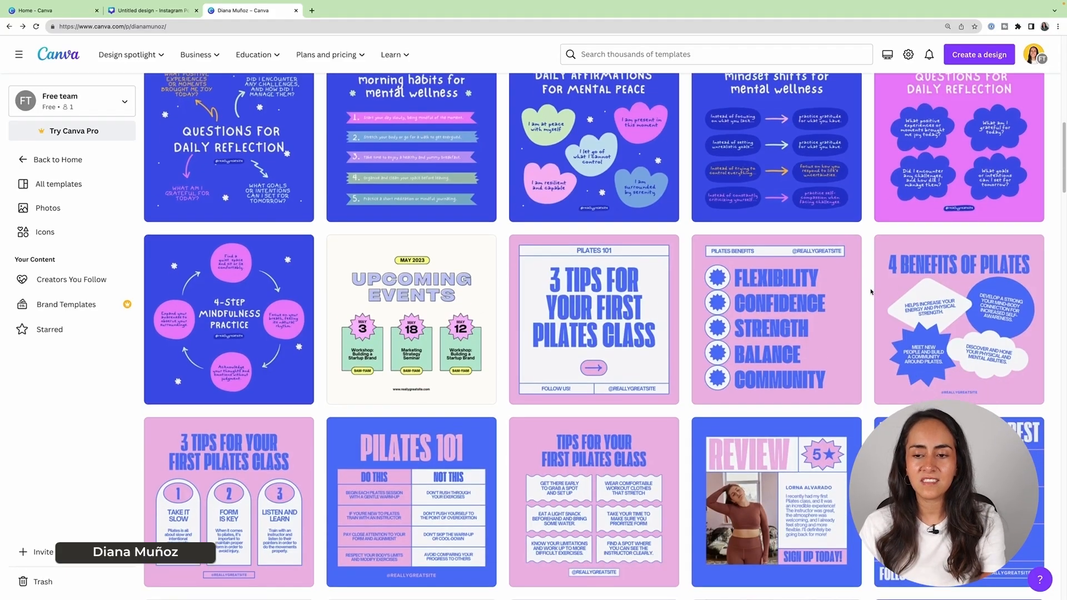
scroll(870, 291, up, 10)
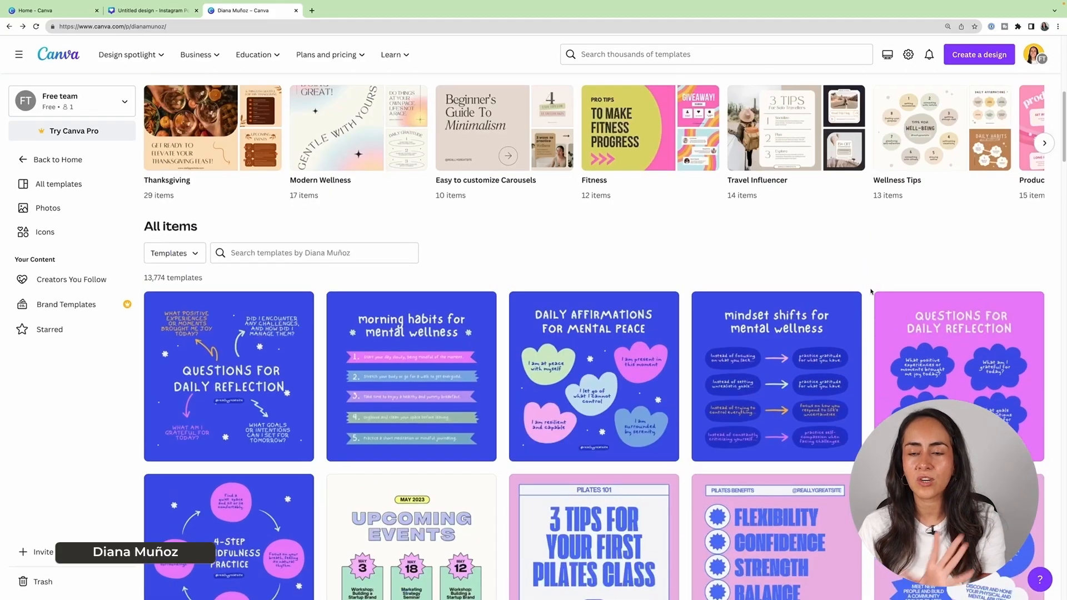
scroll(806, 258, up, 2)
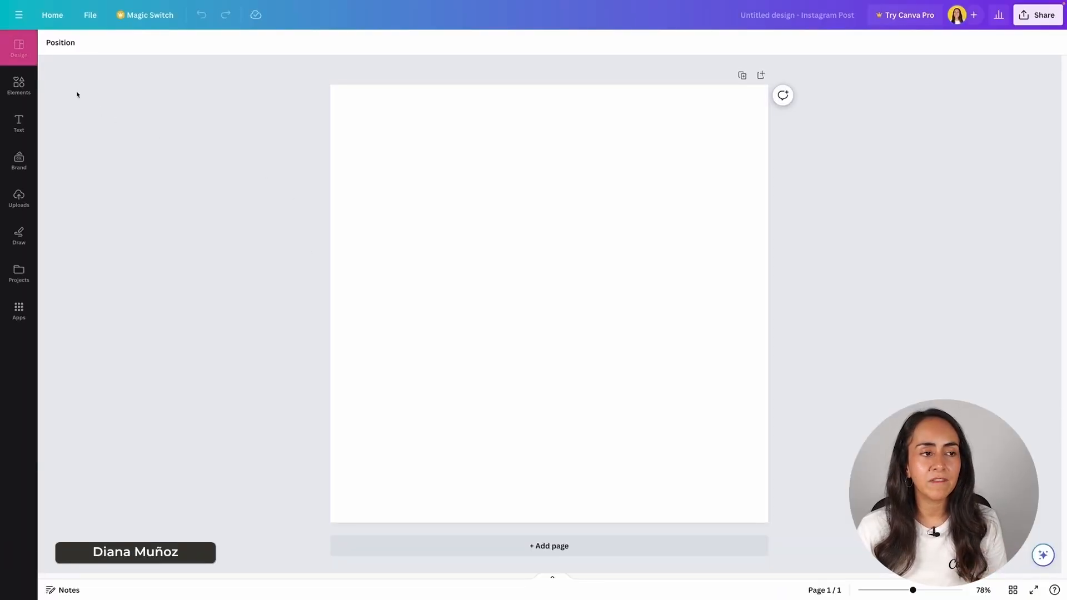
- Bring up the Design templates panel for the blank post and browse it
click(18, 49)
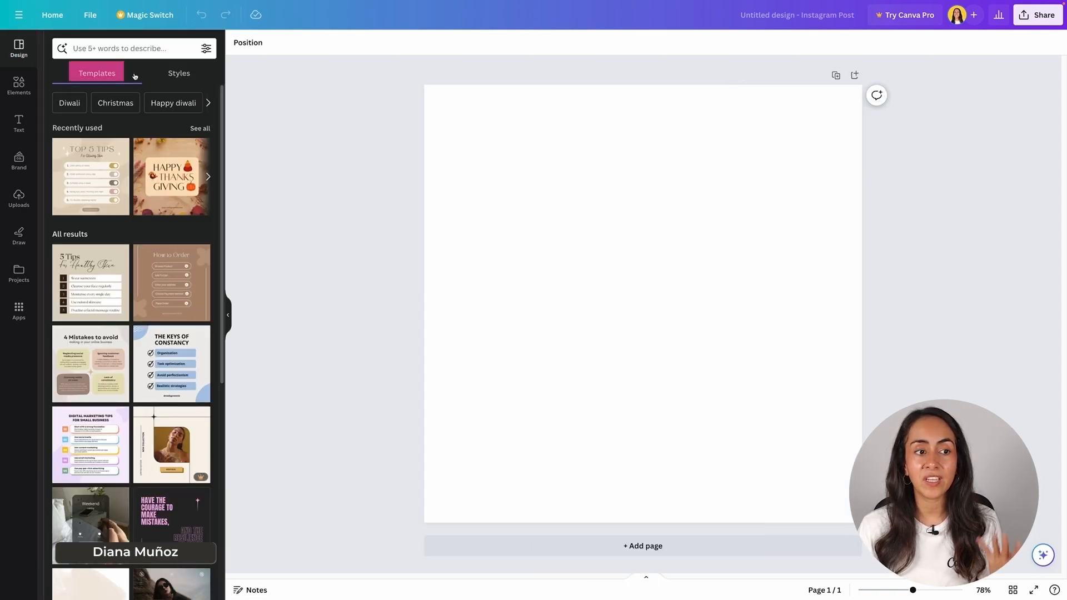
scroll(143, 235, down, 5)
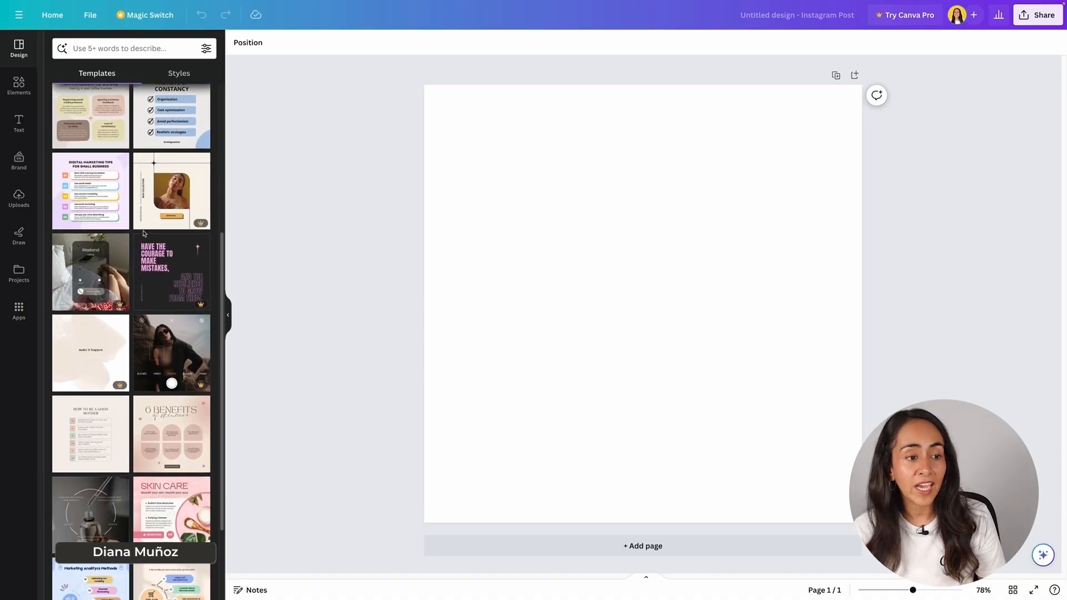
scroll(144, 236, down, 2)
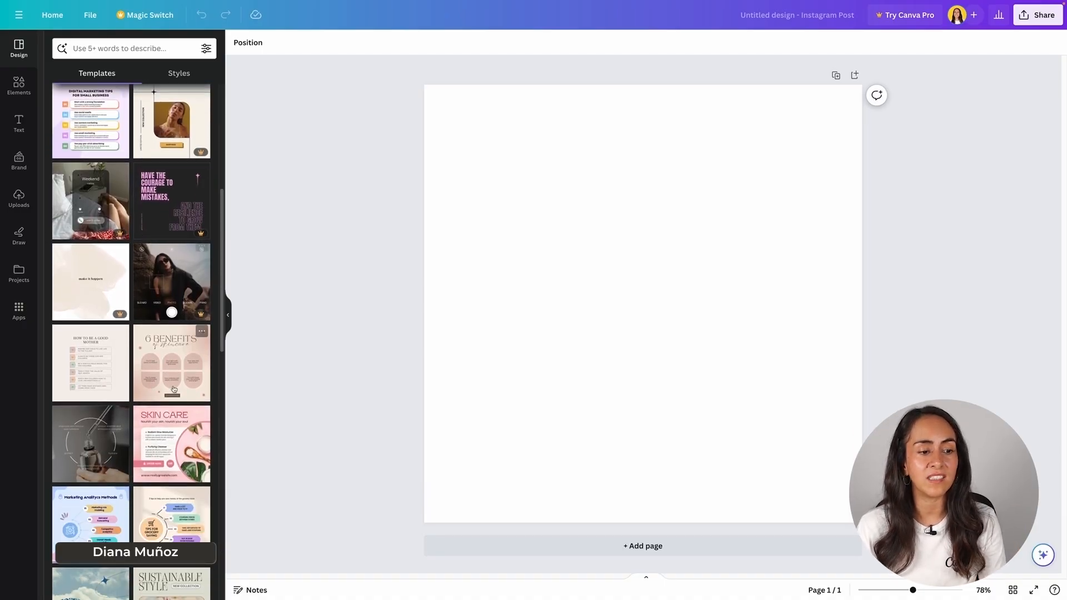
scroll(147, 236, up, 6)
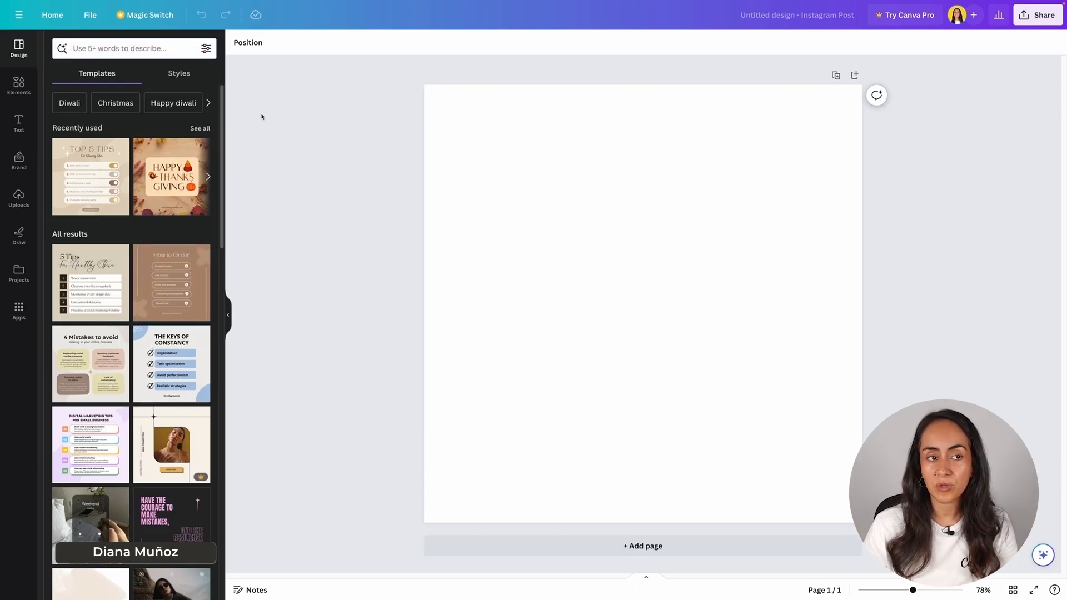
- Search templates for 'yoga classes' and scroll through the results
click(128, 47)
text(y)
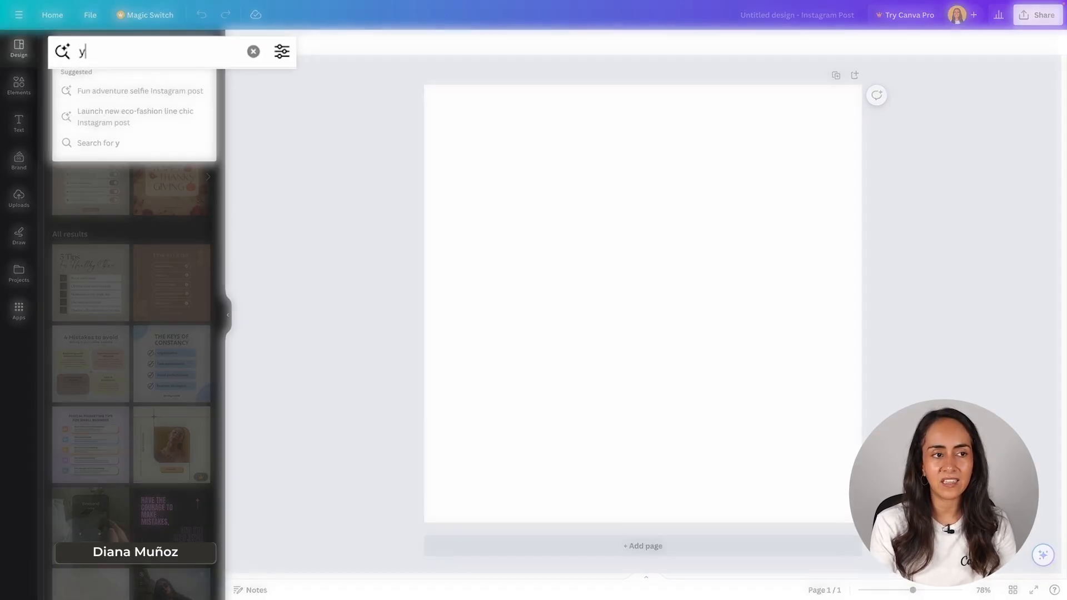
text(oga classes)
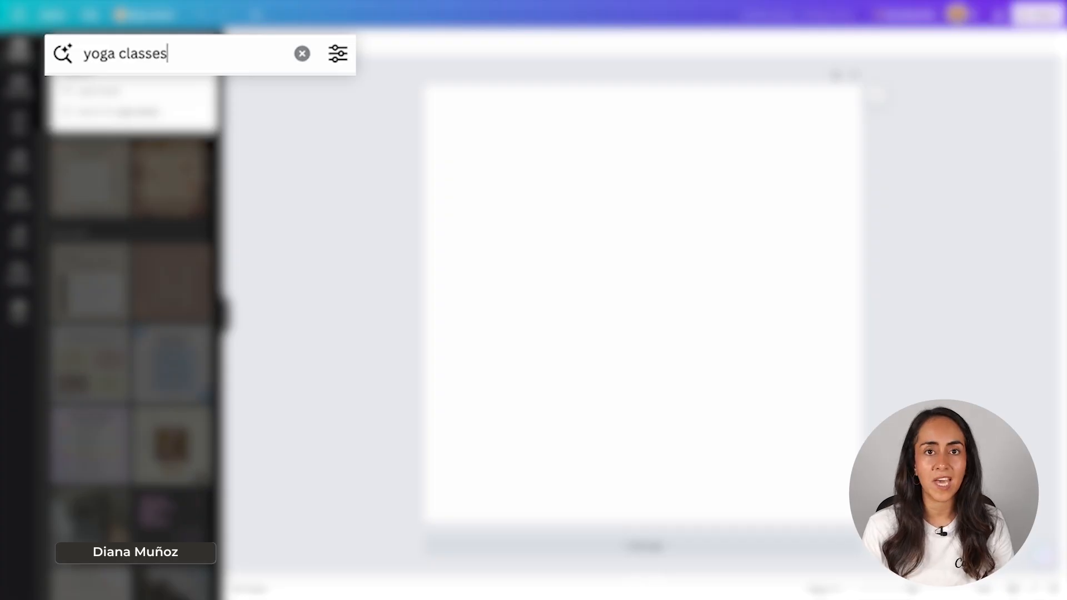
key(Return)
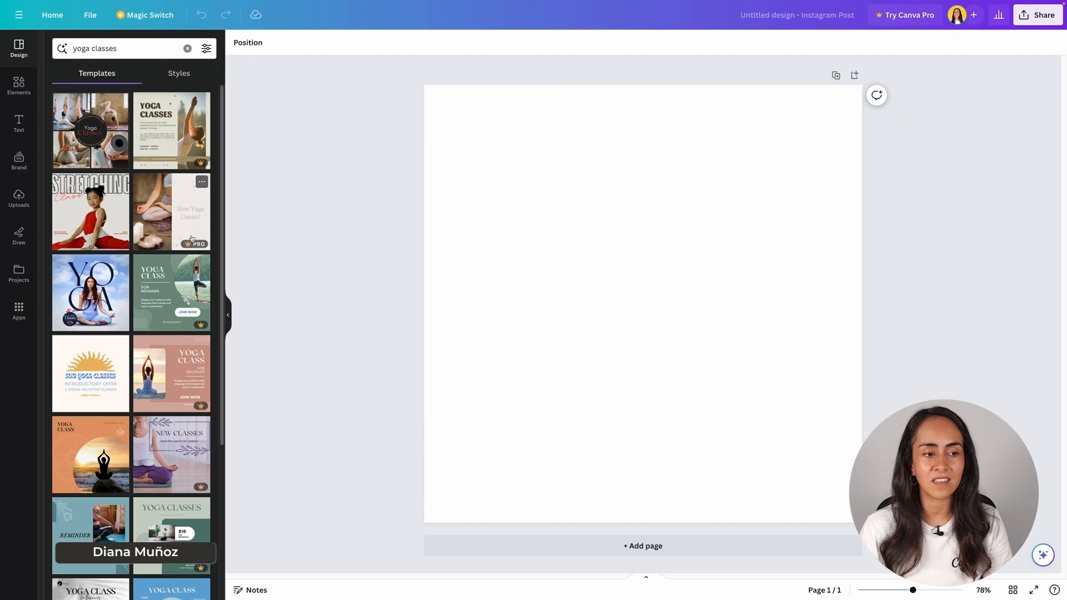
scroll(199, 301, down, 2)
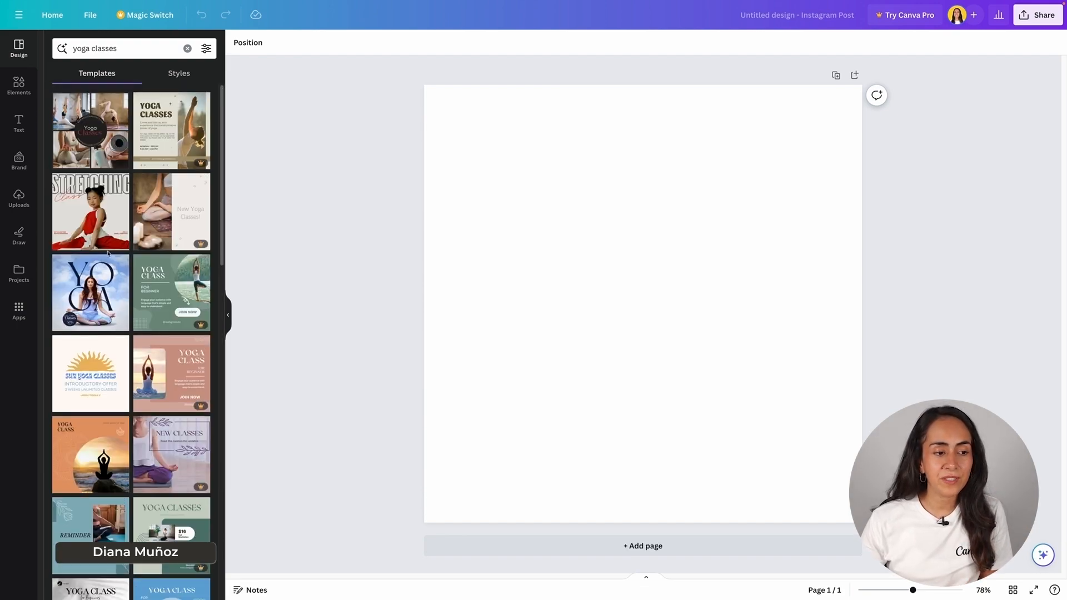
scroll(196, 323, down, 4)
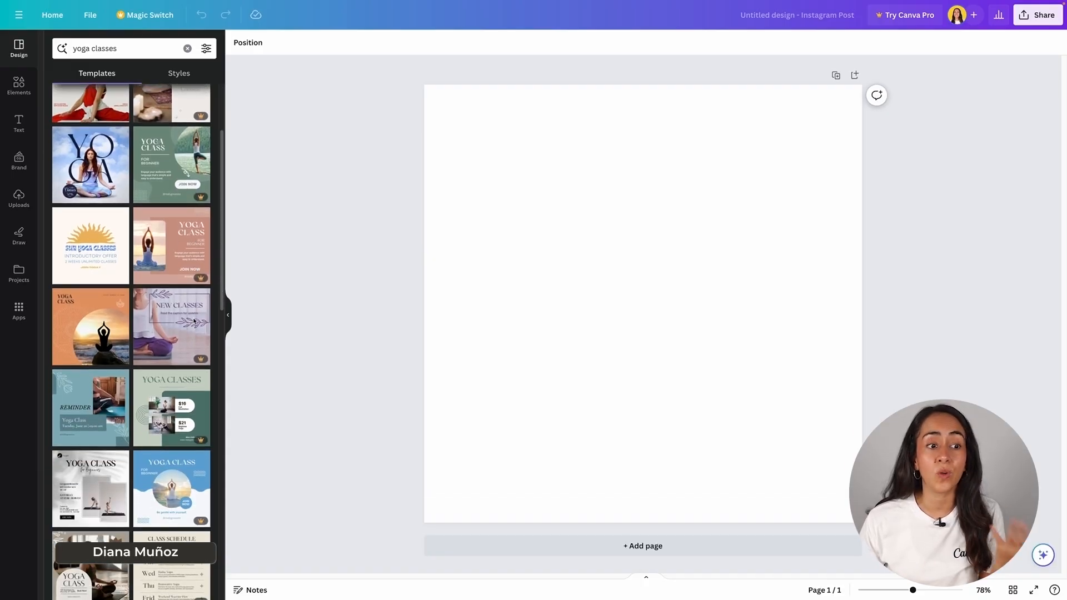
scroll(194, 321, down, 4)
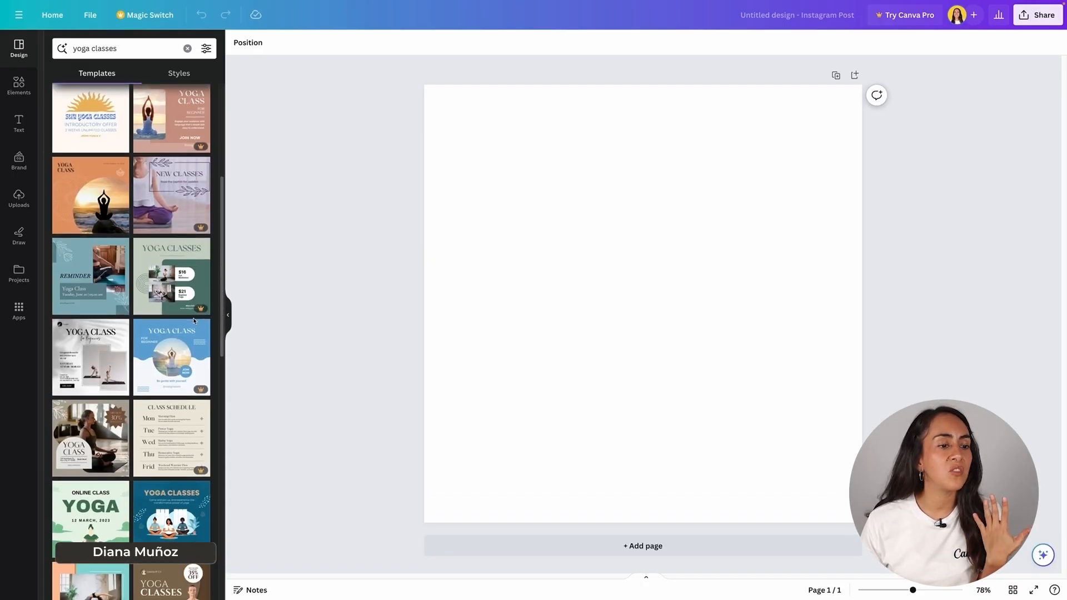
scroll(193, 321, down, 6)
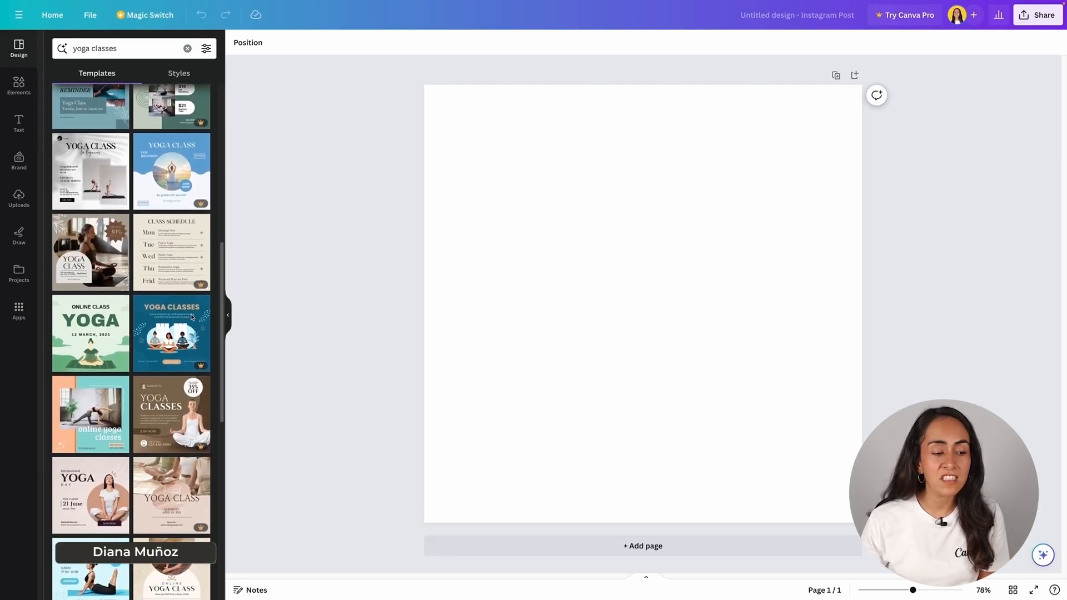
scroll(111, 277, down, 5)
scroll(76, 267, down, 7)
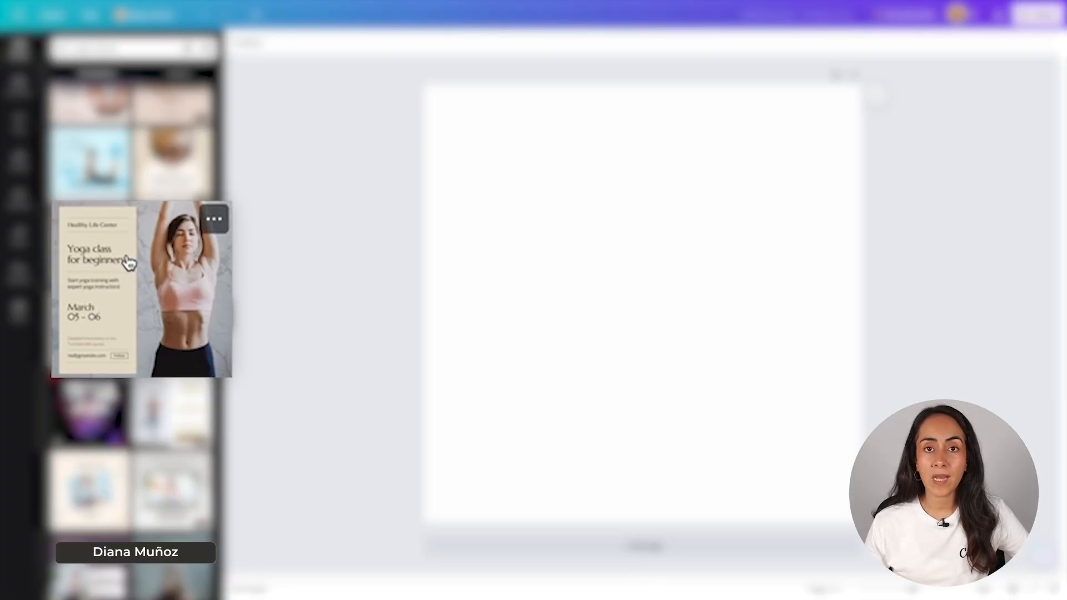
- Apply the 'Yoga class for beginners' template to the page and select its Healthy Life Center heading
click(151, 292)
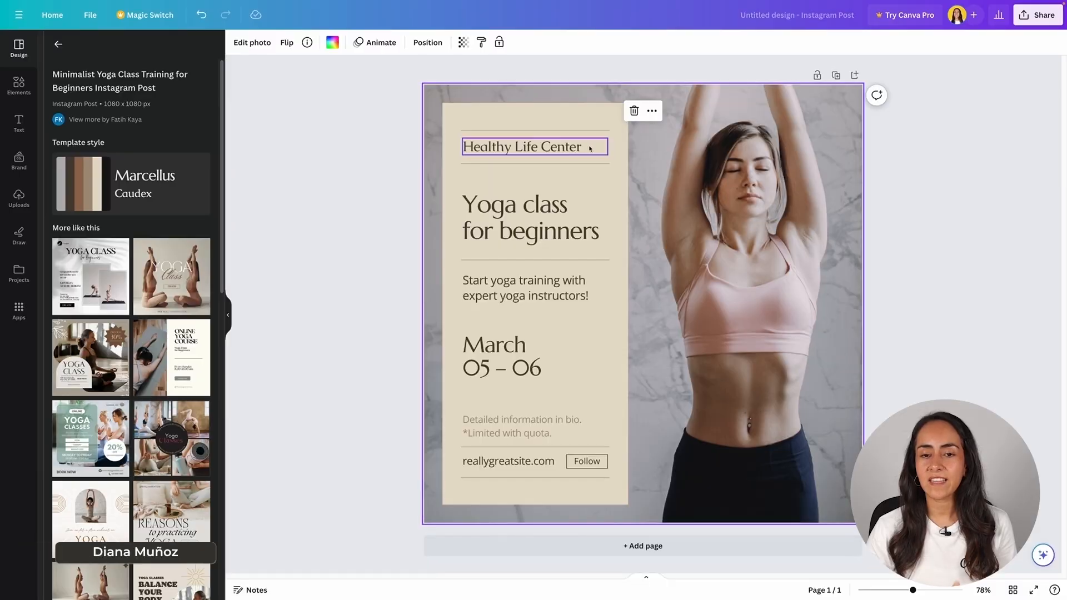
click(570, 148)
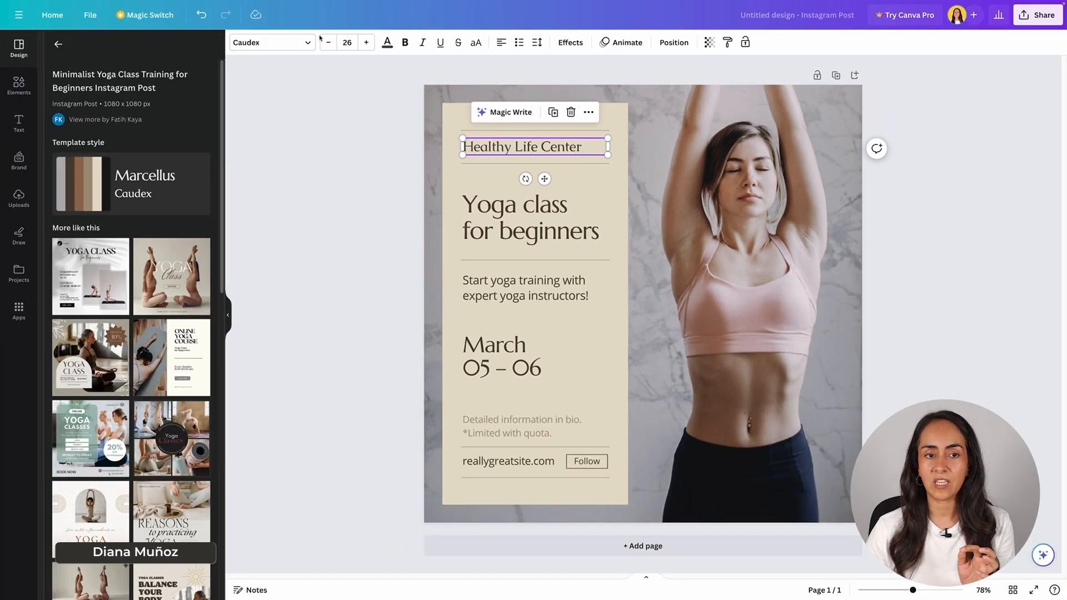
- Select the Healthy Life Center heading and bring up its font list
click(734, 197)
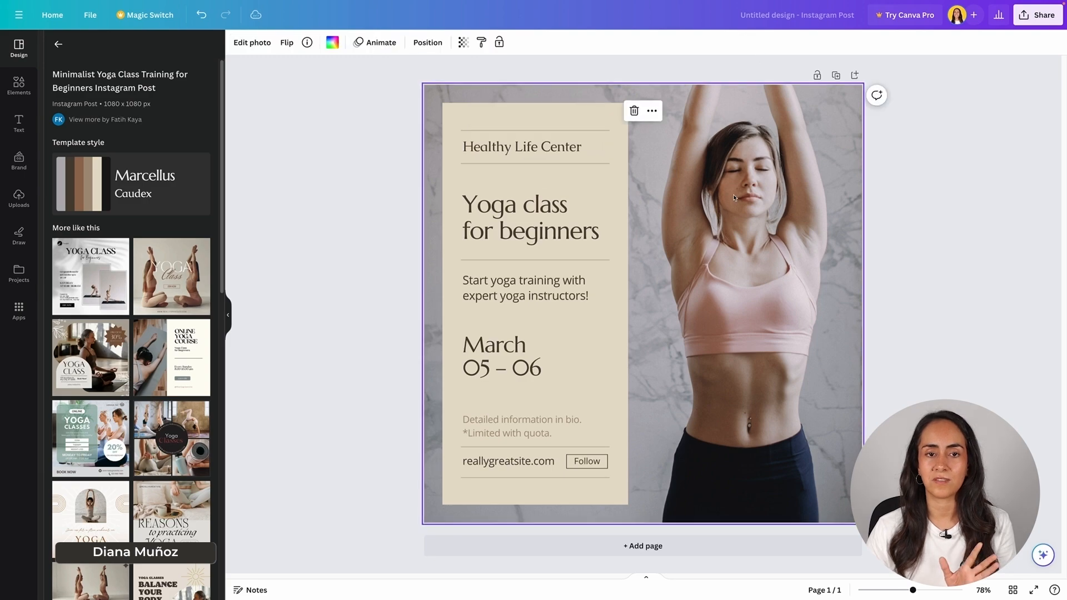
click(621, 188)
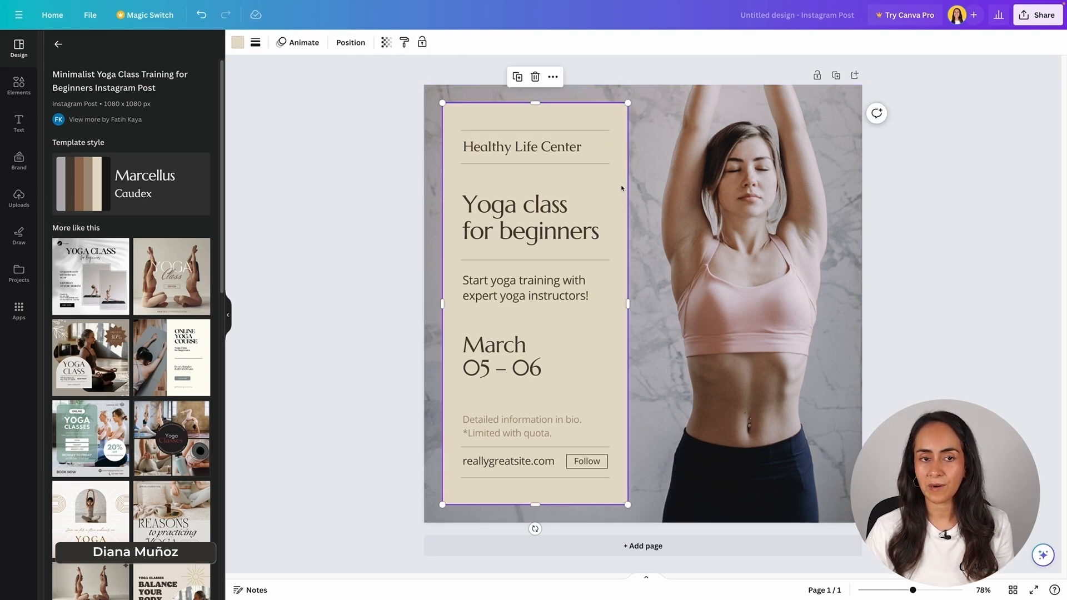
click(554, 150)
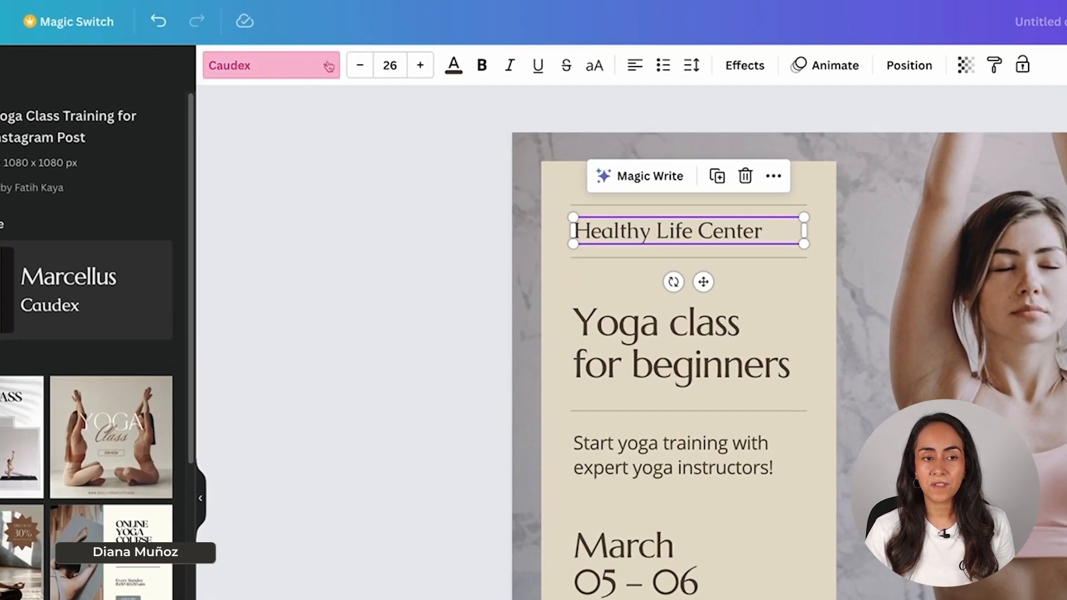
click(323, 68)
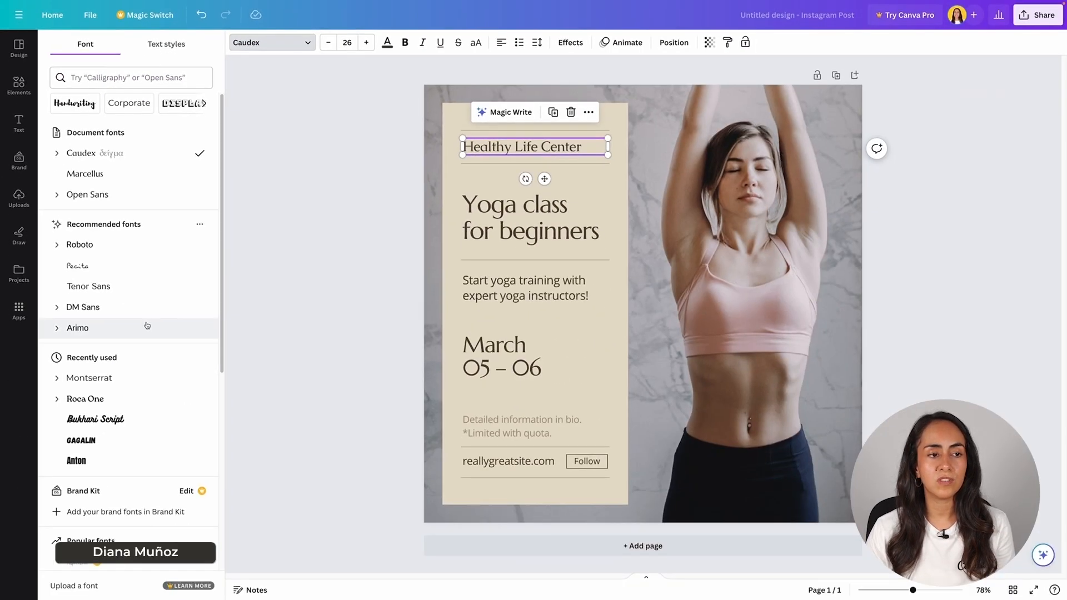
scroll(232, 517, down, 10)
scroll(147, 326, down, 3)
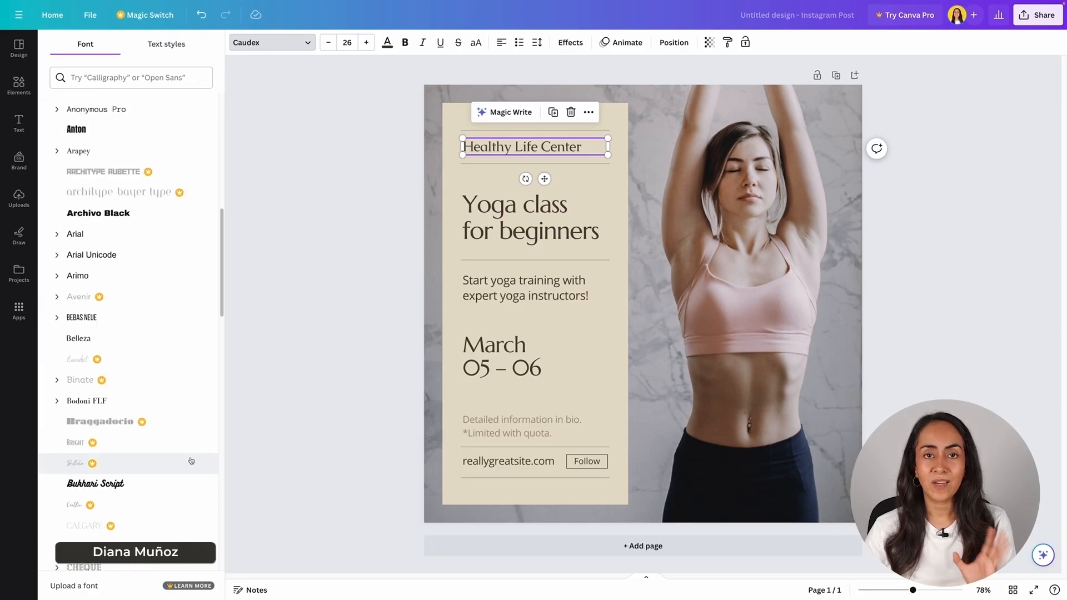
scroll(191, 460, up, 2)
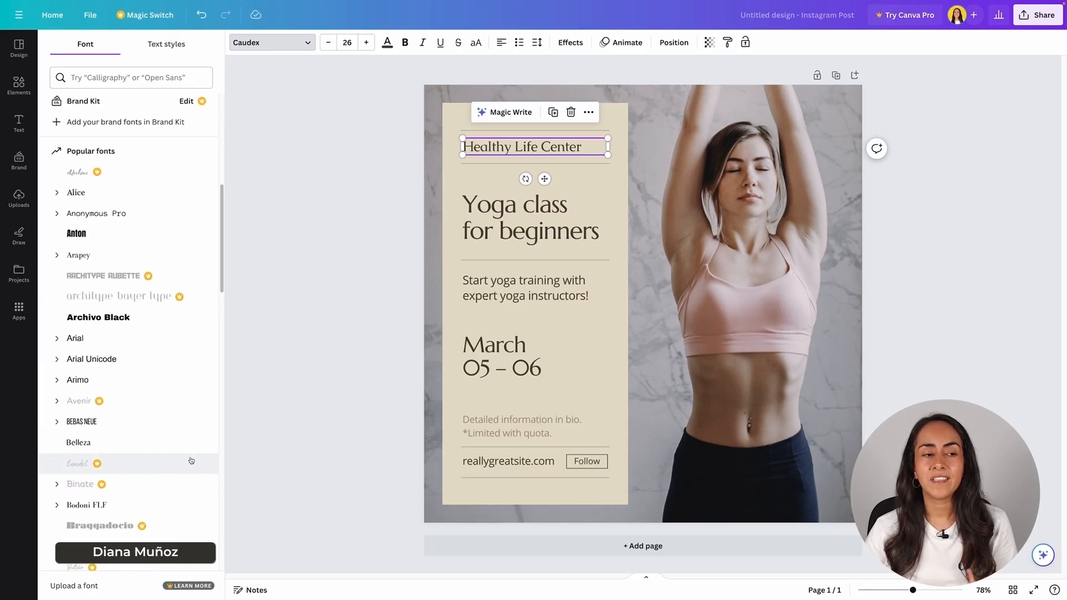
scroll(191, 461, up, 7)
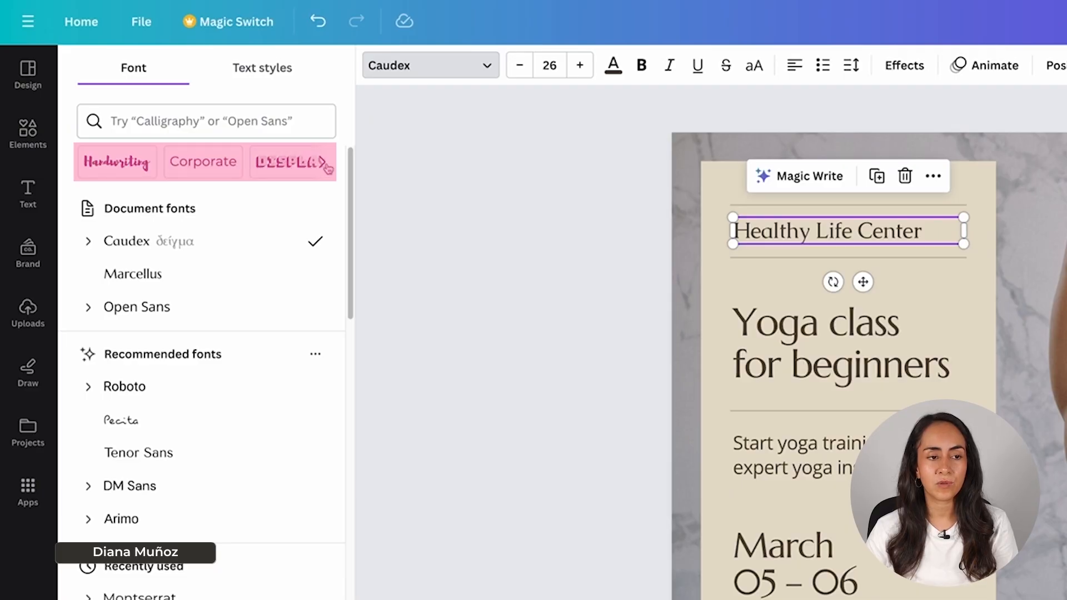
- Cycle through the font categories and filter the list to Rounded fonts
click(324, 164)
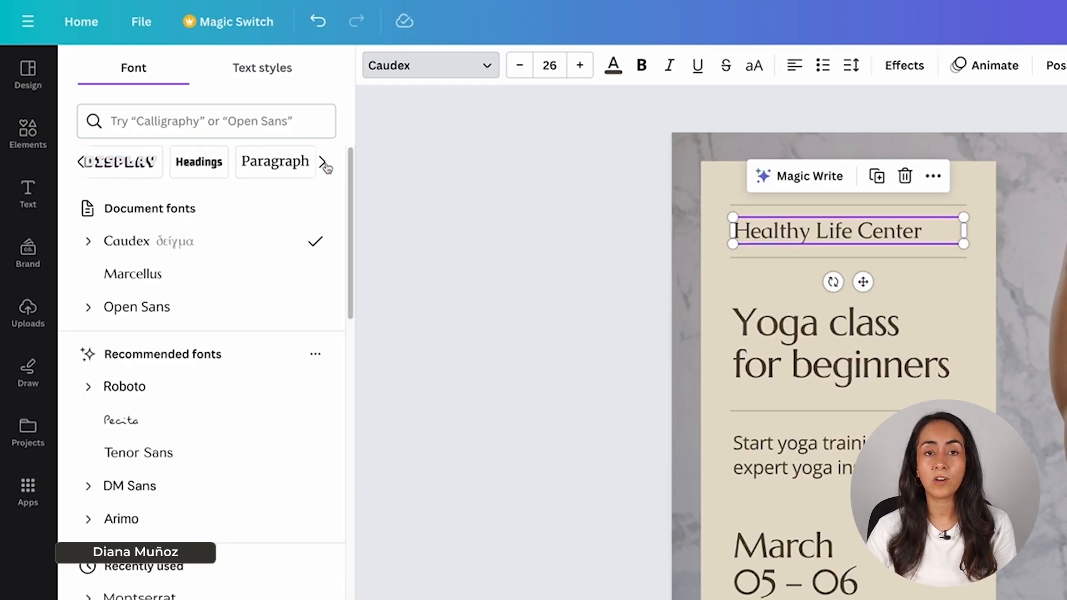
click(322, 163)
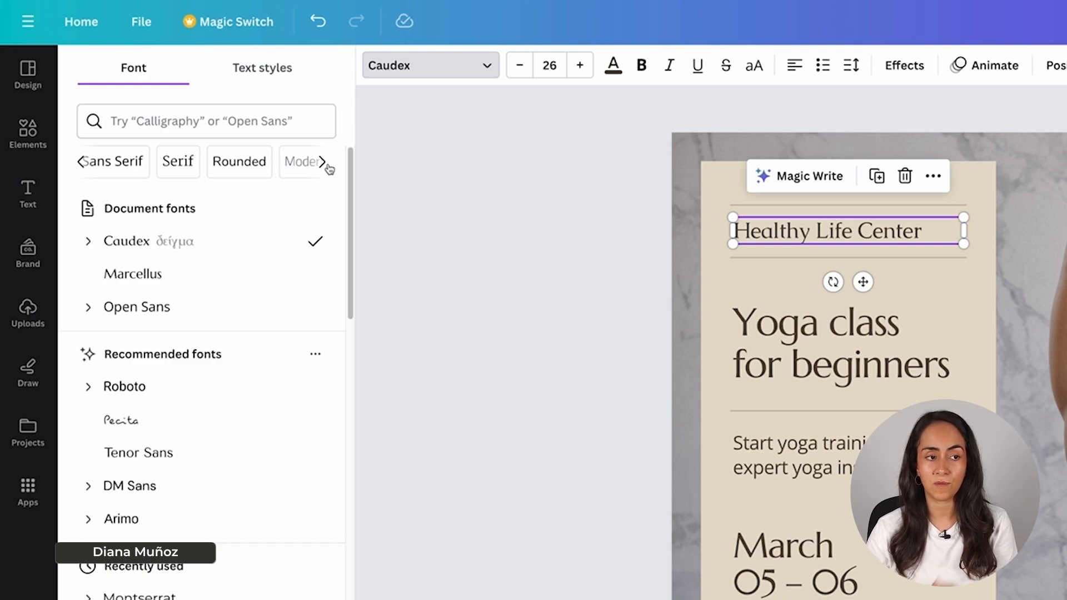
click(323, 162)
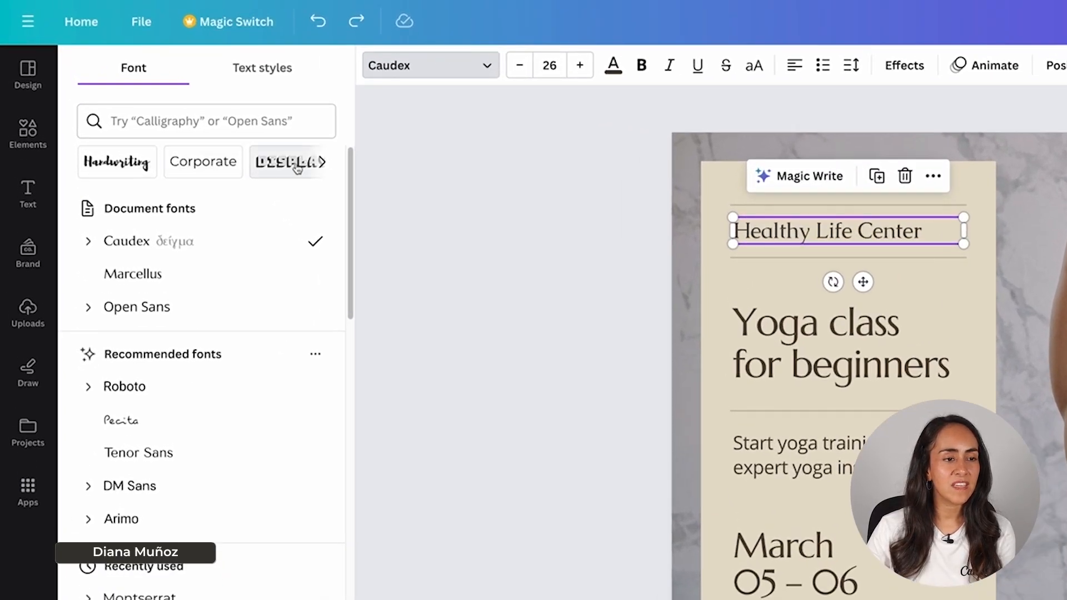
click(323, 162)
click(322, 162)
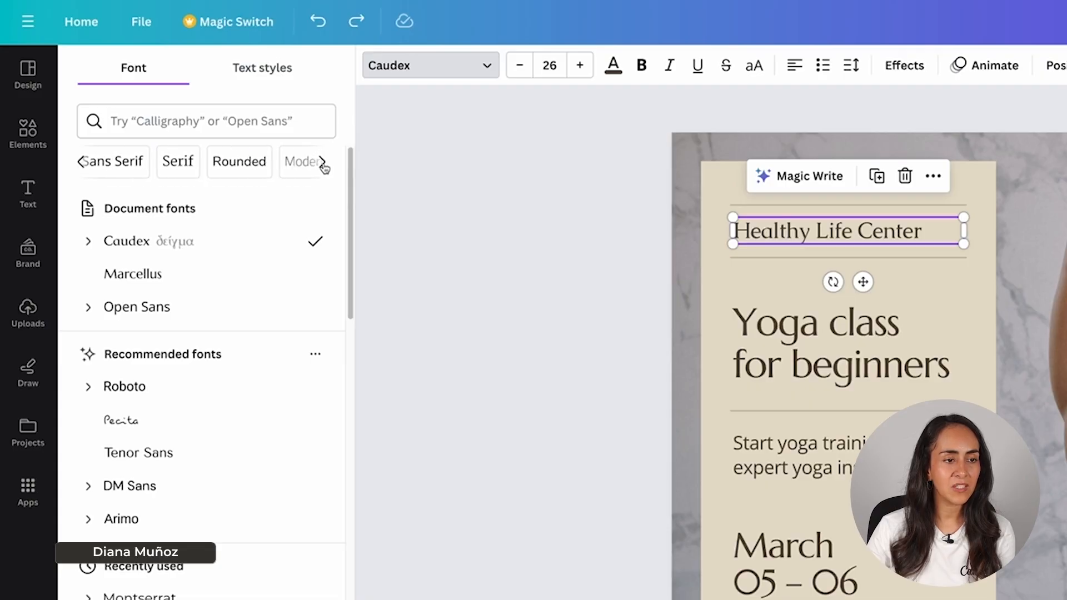
click(243, 162)
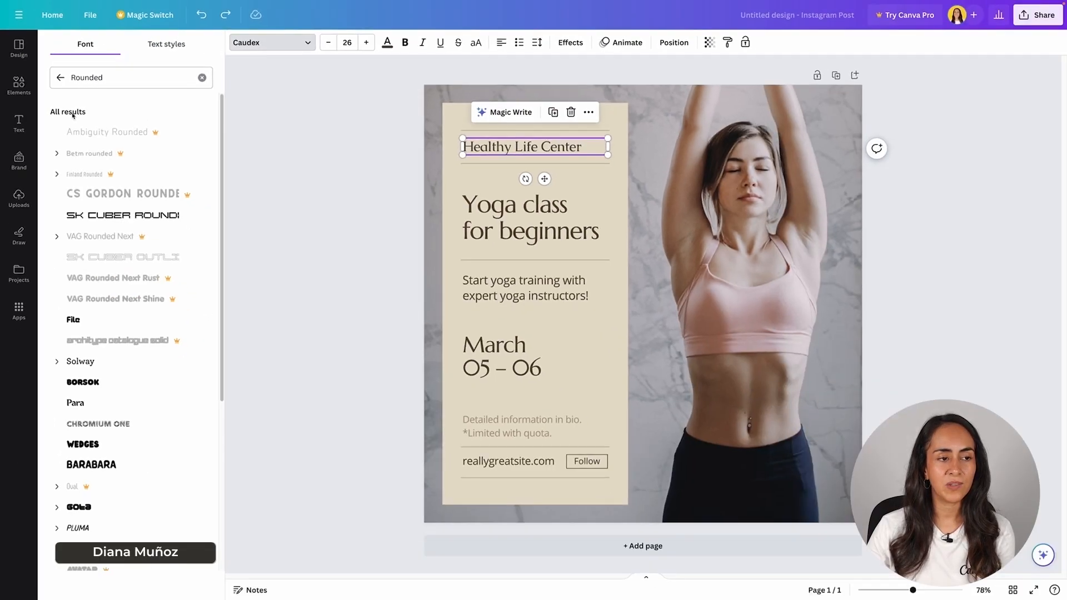
- Set the heading and 'Yoga class for beginners' title in Hero, changing all Marcellus text to Hero
scroll(106, 225, down, 3)
scroll(106, 224, down, 4)
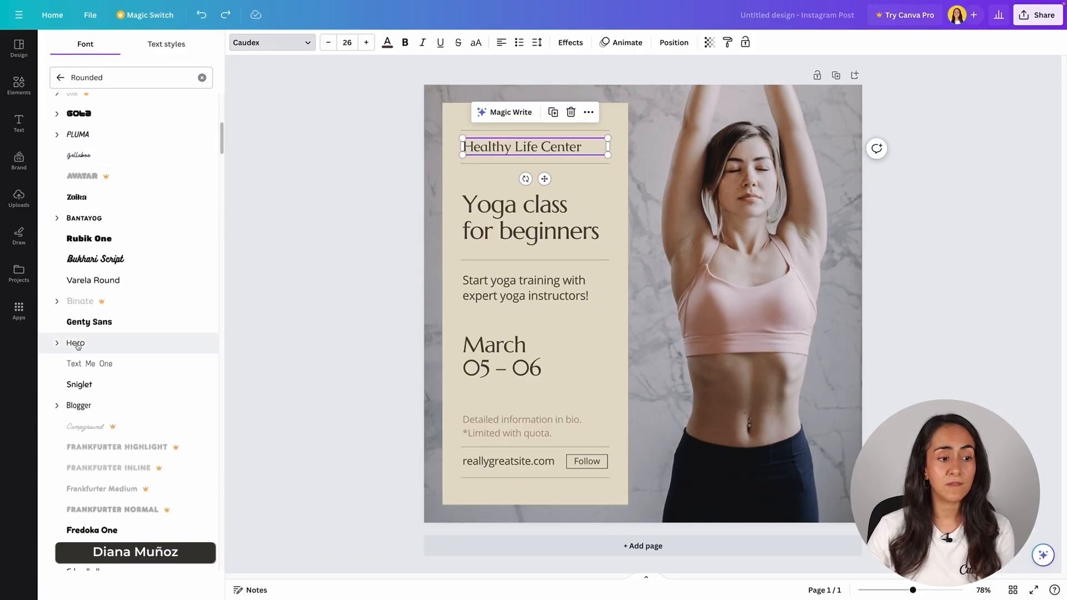
click(82, 343)
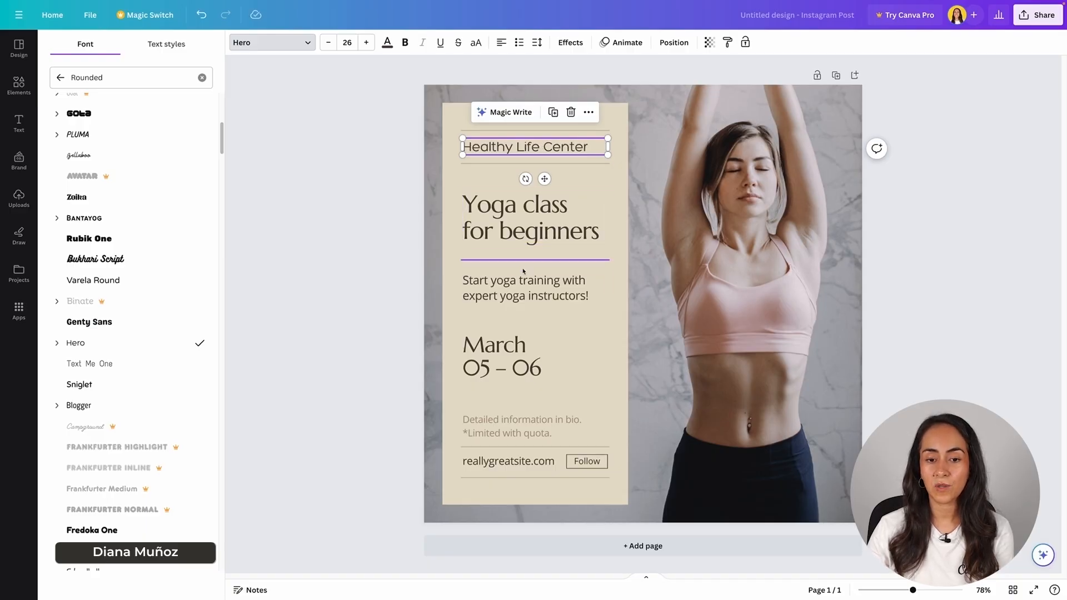
click(504, 219)
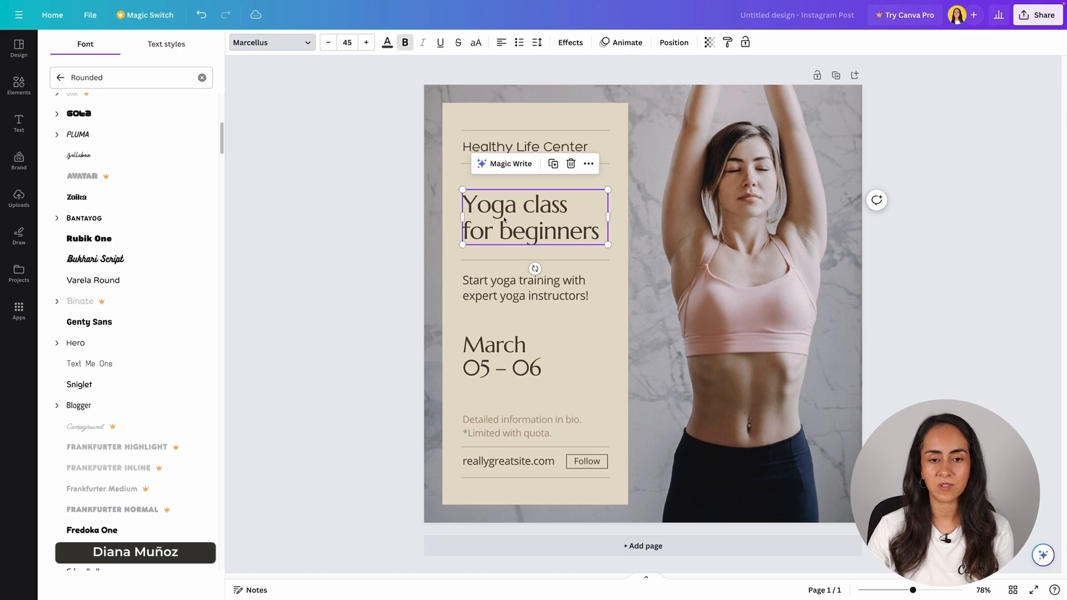
click(79, 346)
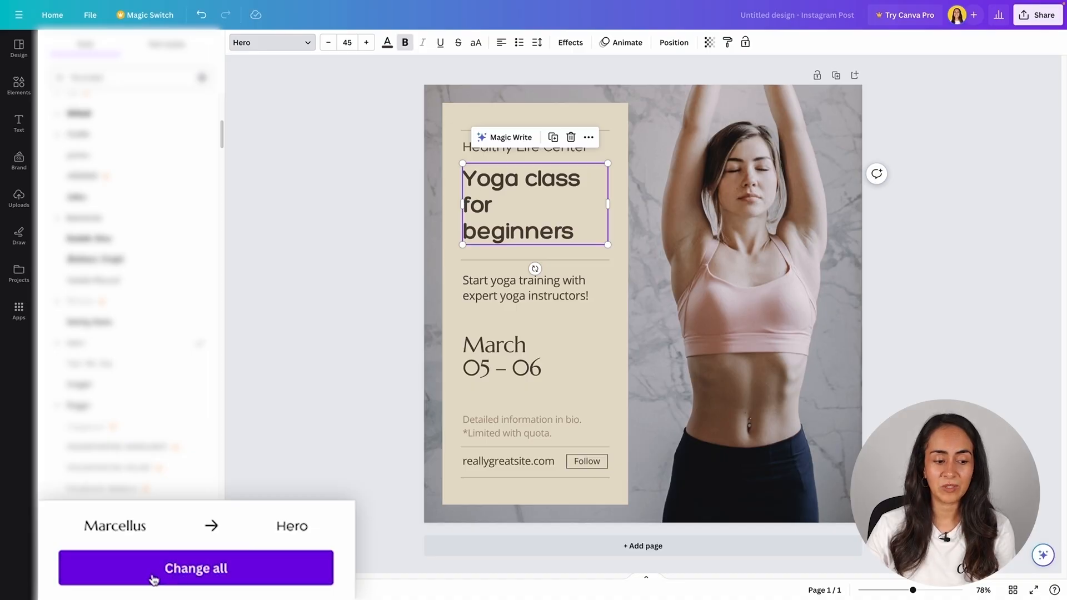
click(216, 570)
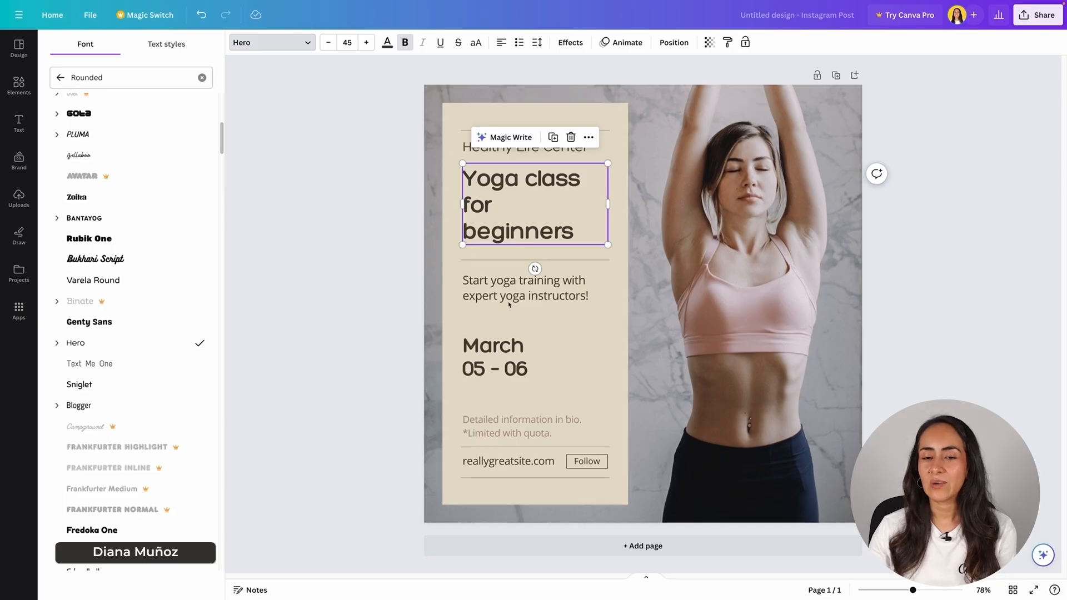
click(360, 255)
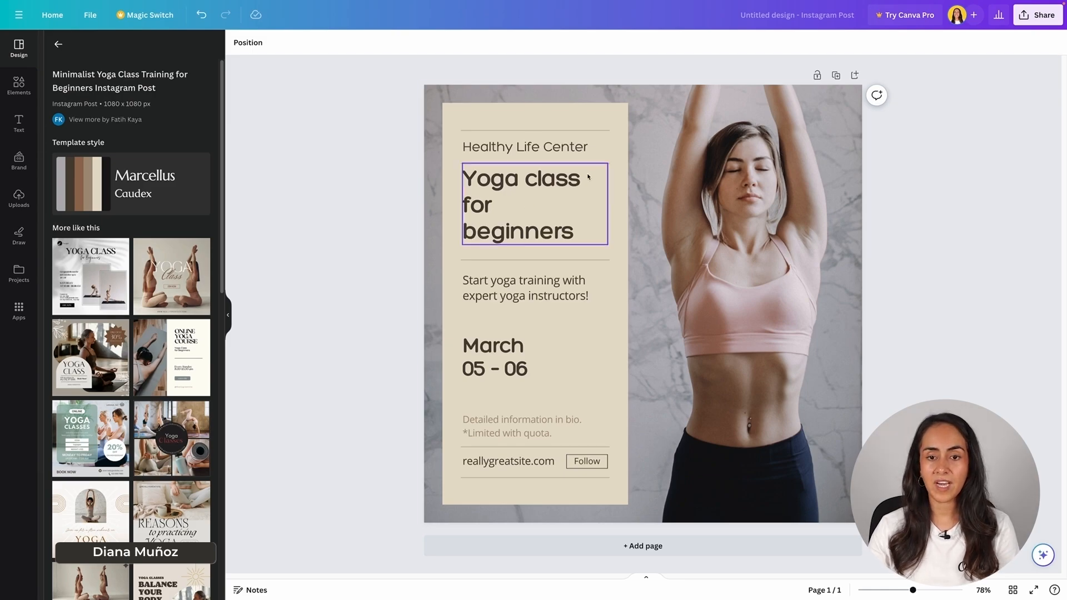
- Set the title's font size to 44 and move it slightly higher in the panel
click(557, 190)
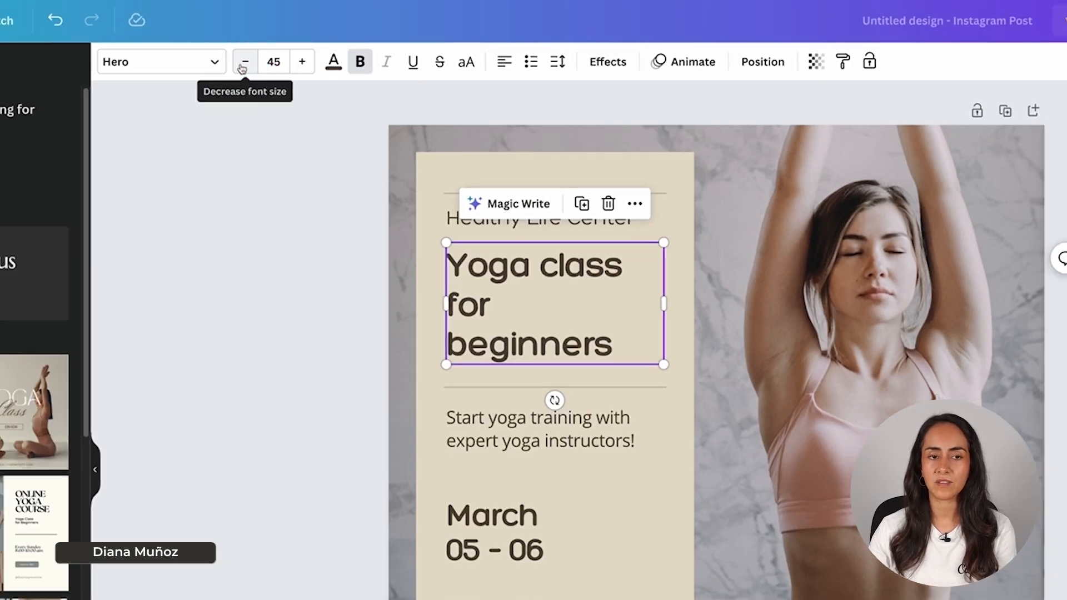
click(227, 69)
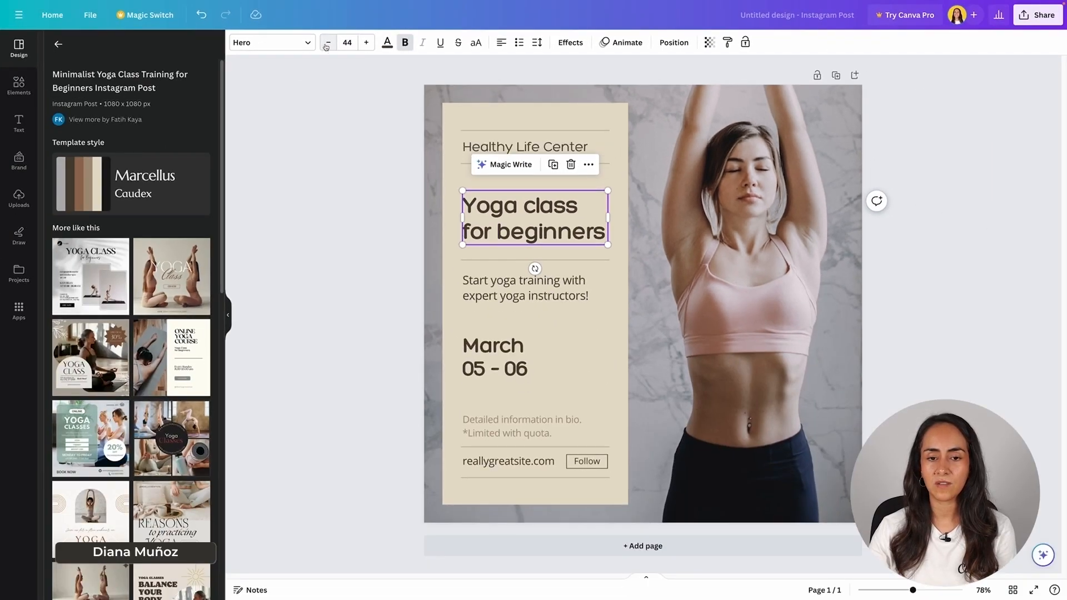
click(326, 44)
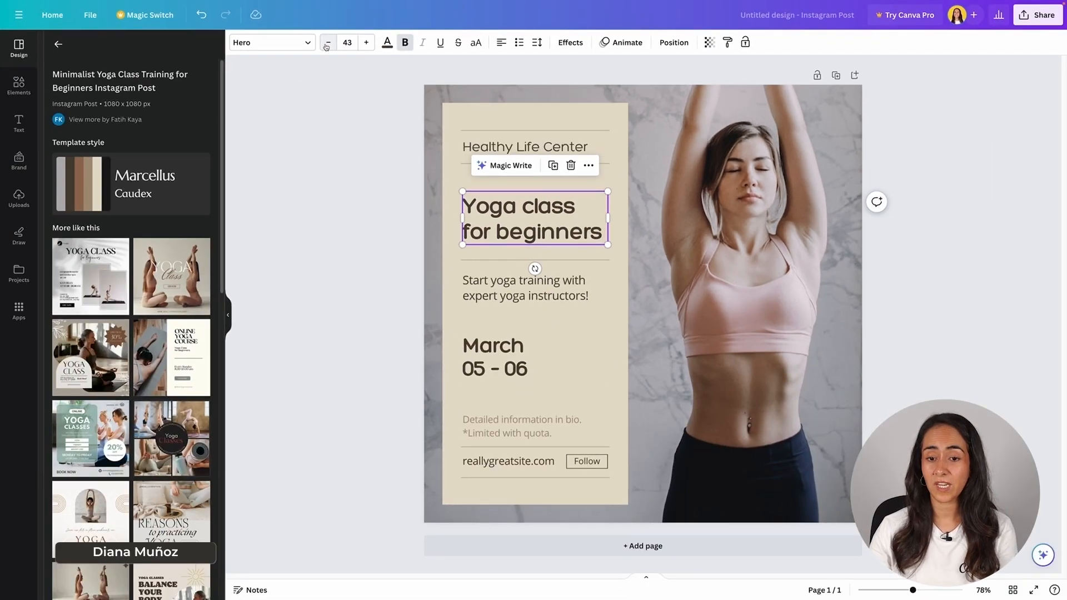
click(366, 43)
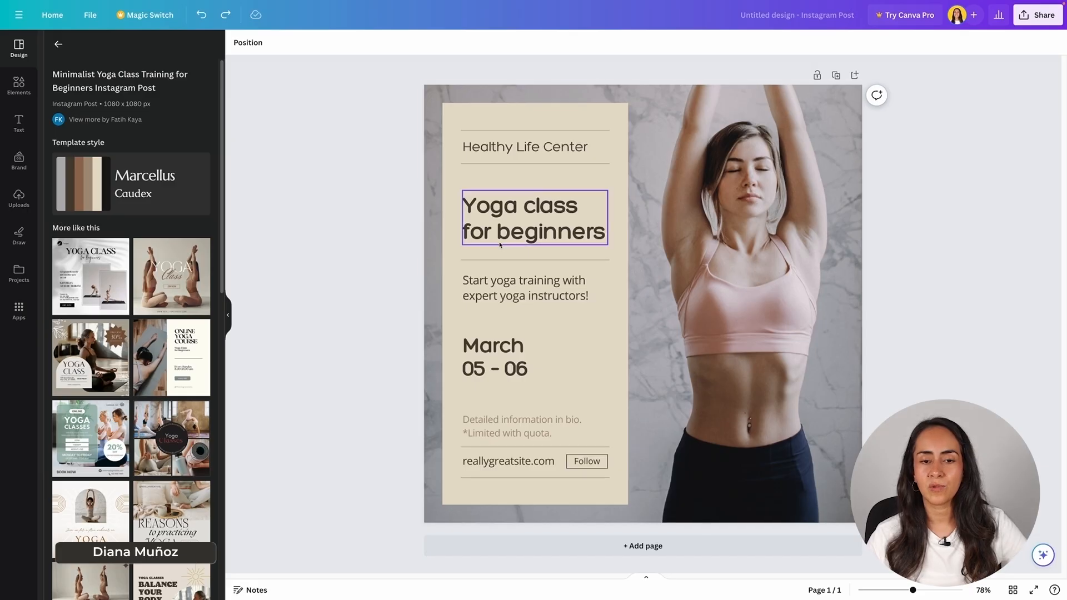
drag(535, 229, 525, 202)
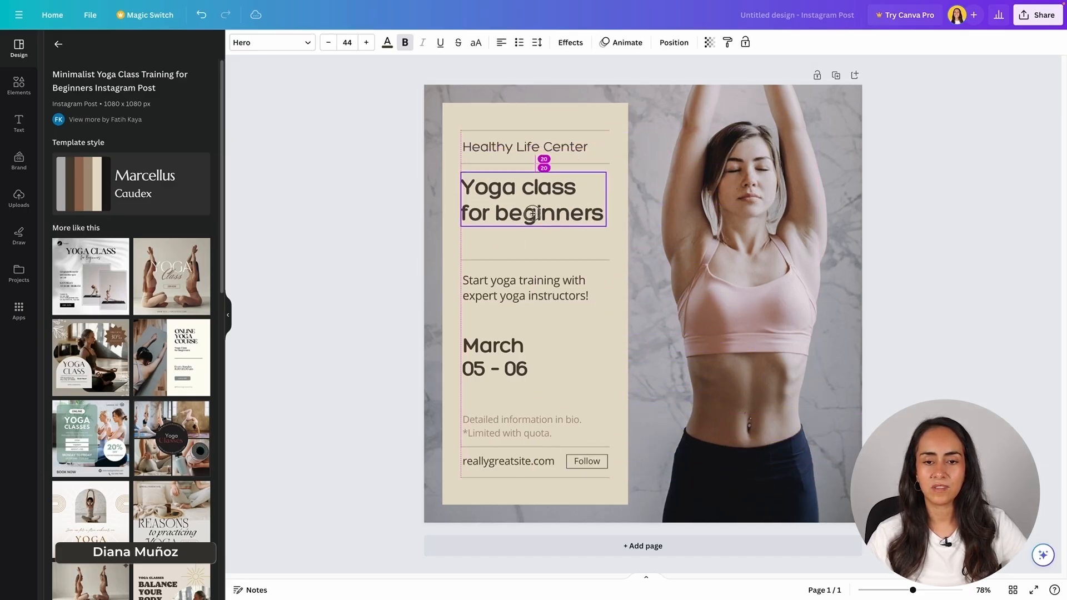
click(705, 517)
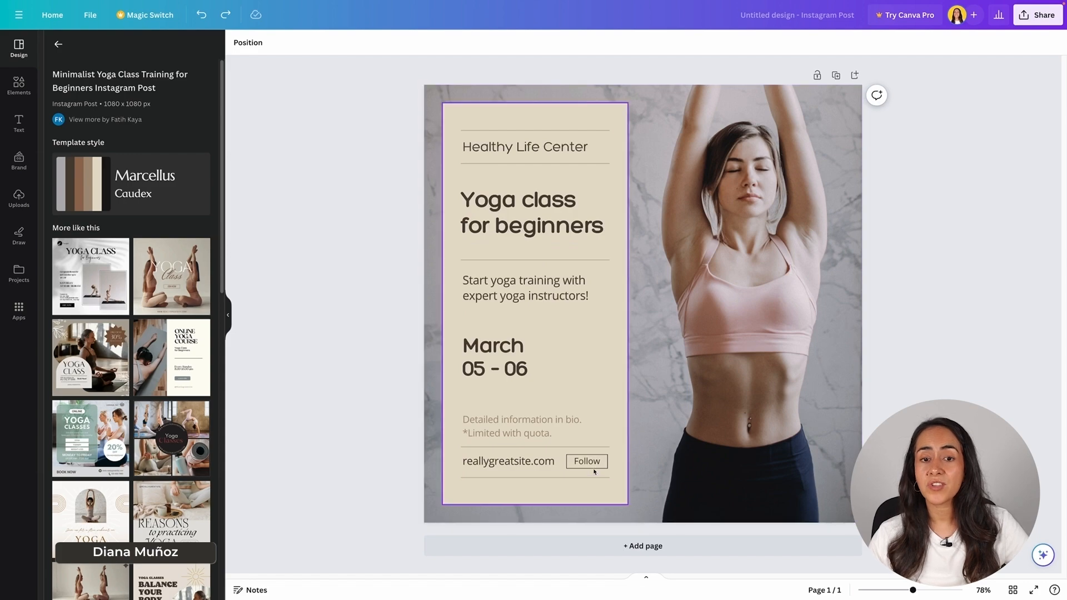
- Rotate the March 05 - 06 date onto the photo, then undo it back to horizontal
click(501, 345)
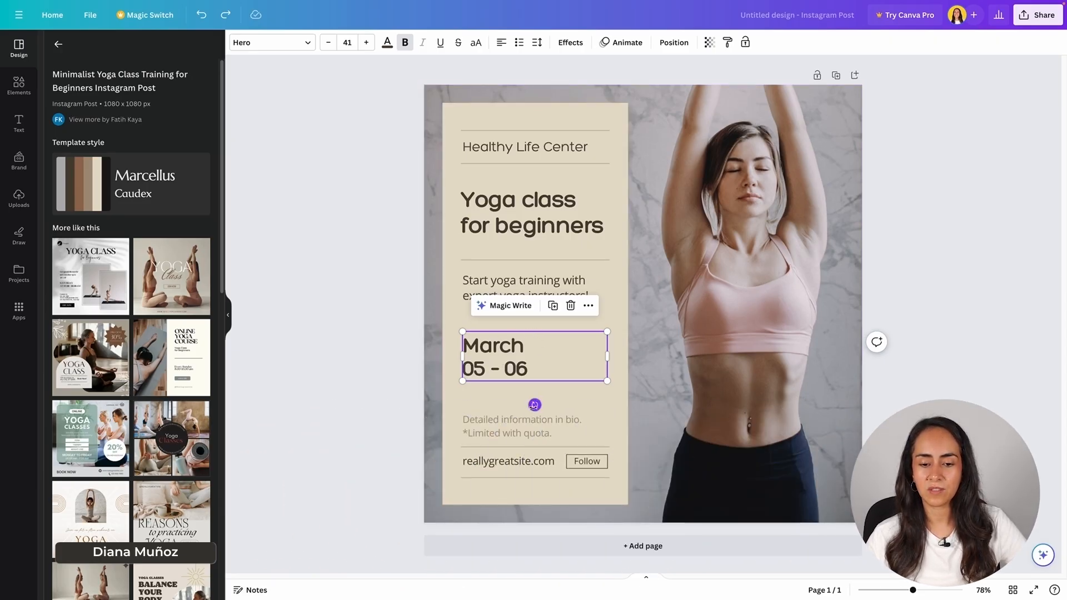
drag(534, 404, 602, 358)
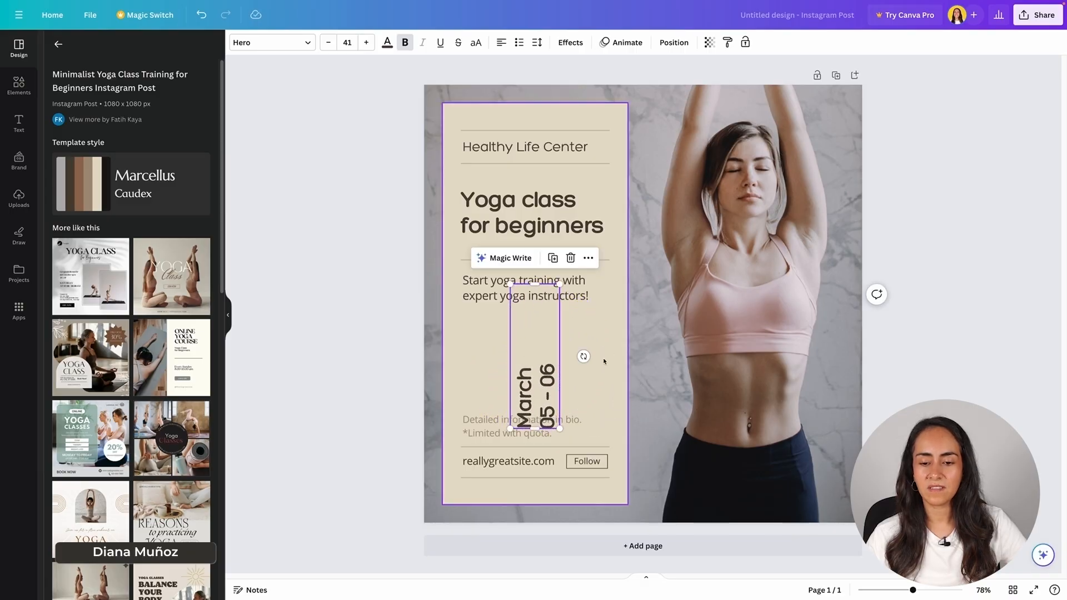
drag(530, 396, 814, 468)
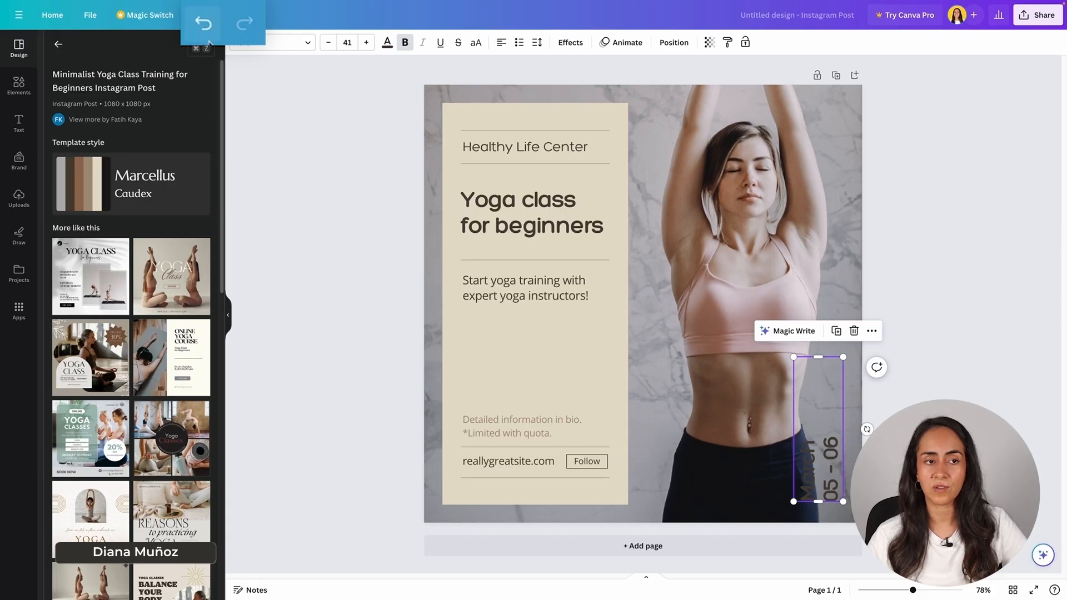
click(206, 30)
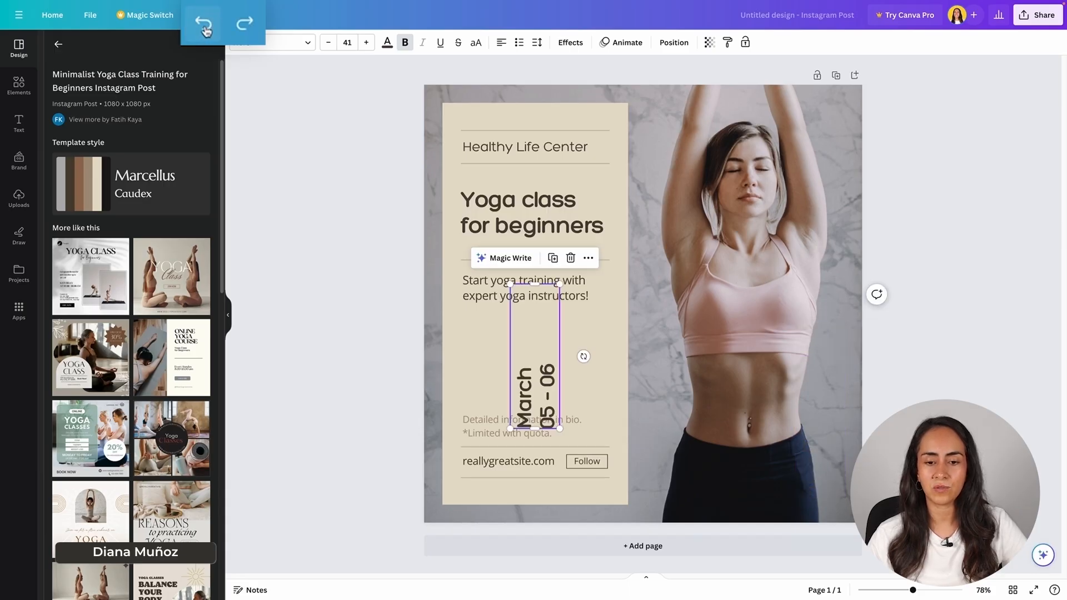
click(205, 30)
click(354, 327)
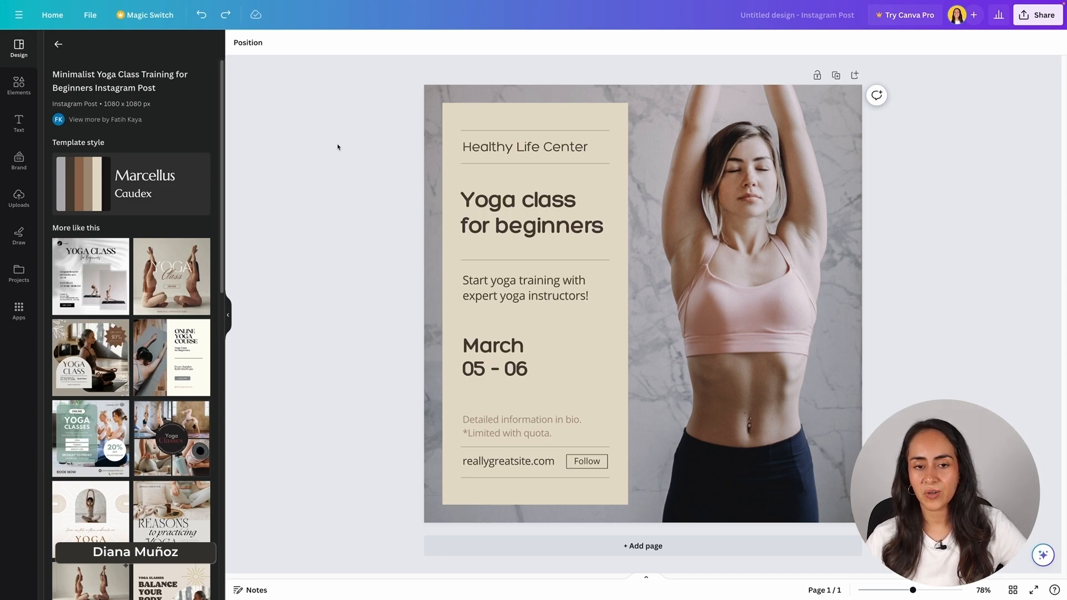
- Change the text panel's beige fill to the green-to-blue gradient swatch
click(454, 113)
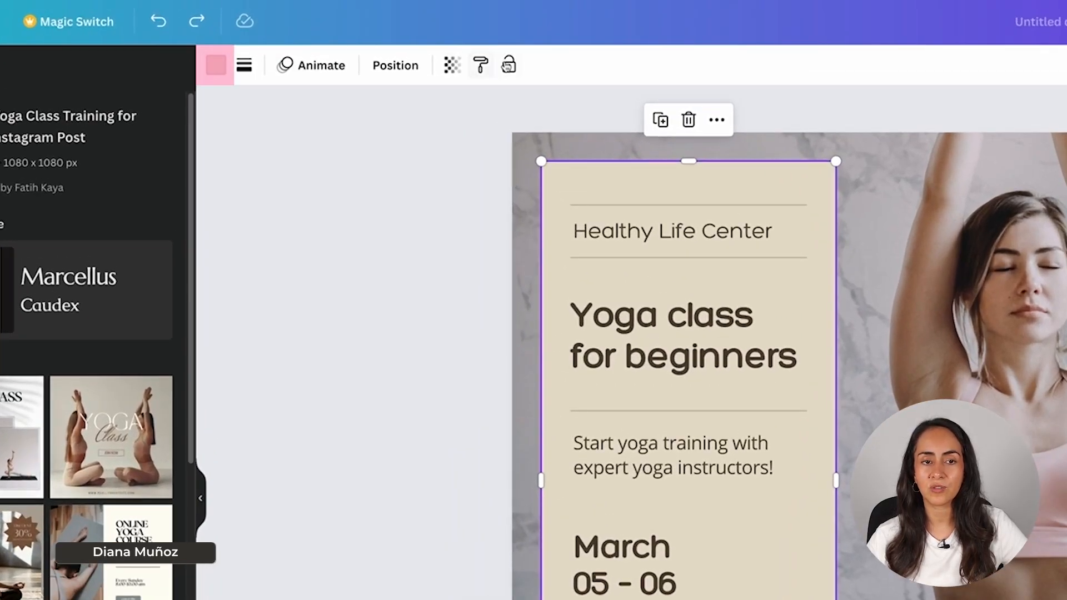
click(217, 69)
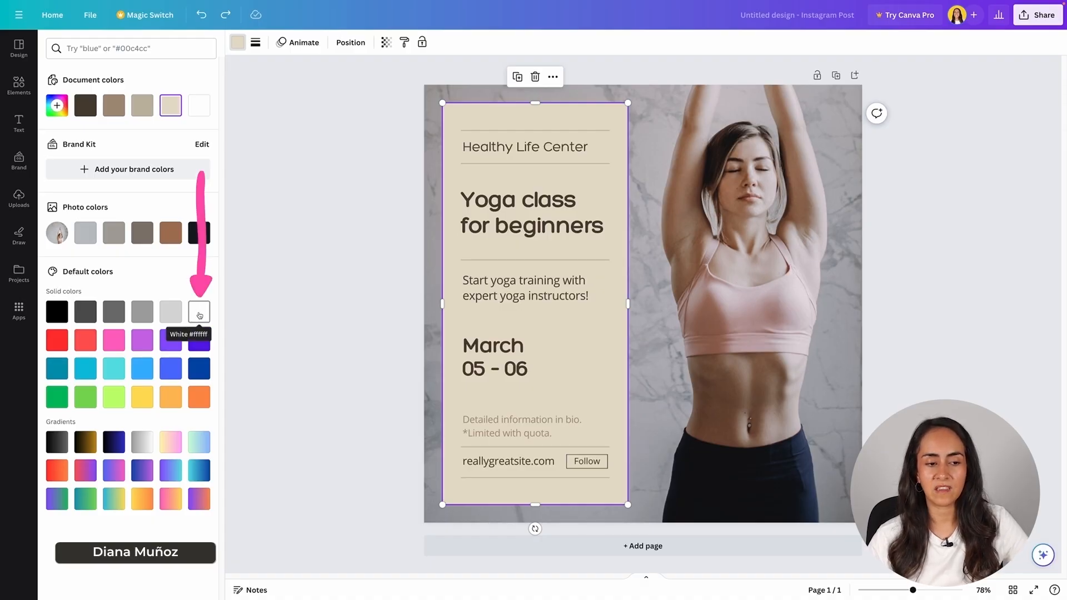
click(199, 315)
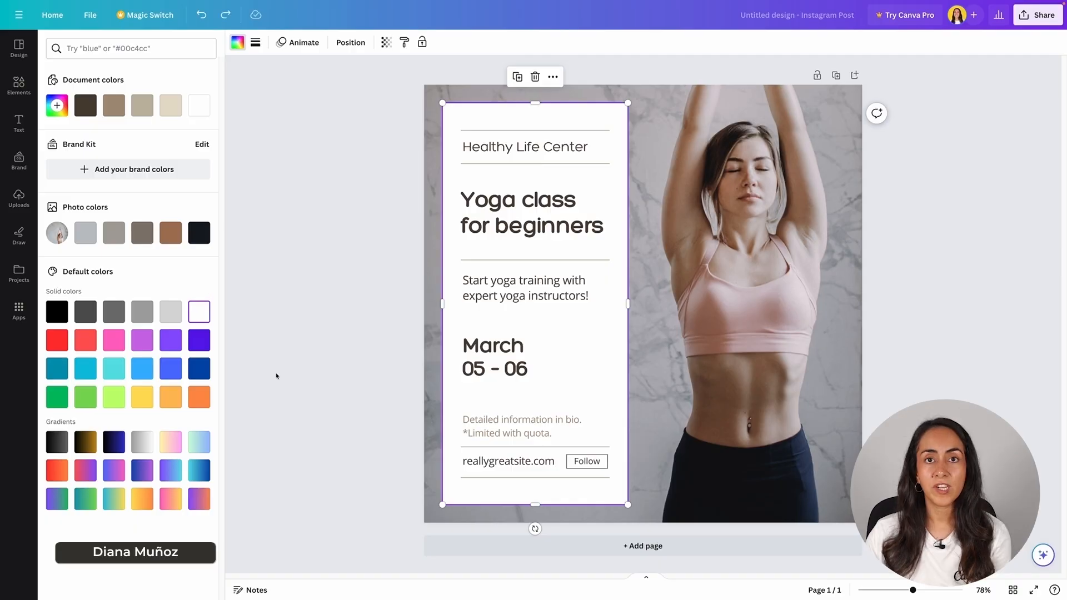
click(198, 442)
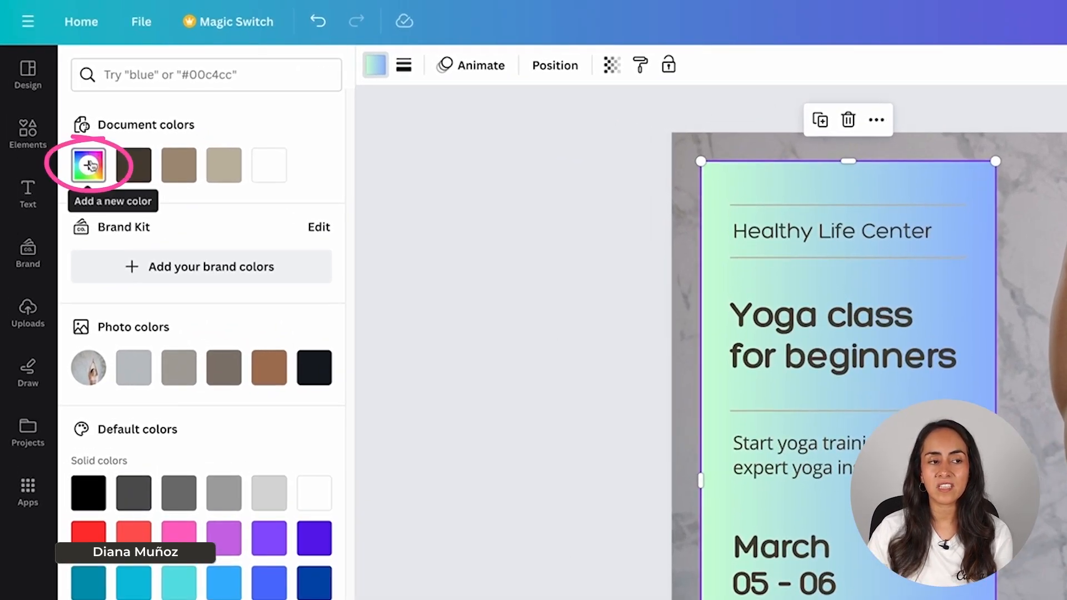
- Set the gradient stops to cream #FFF1CD and peach #FFC794 at 21% opacity
click(57, 105)
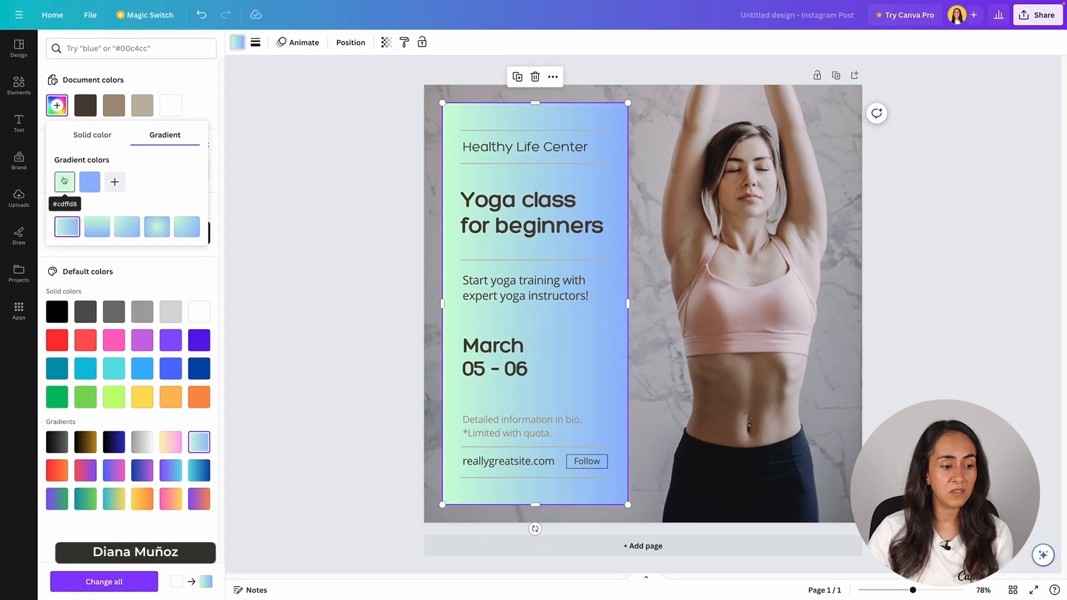
click(64, 180)
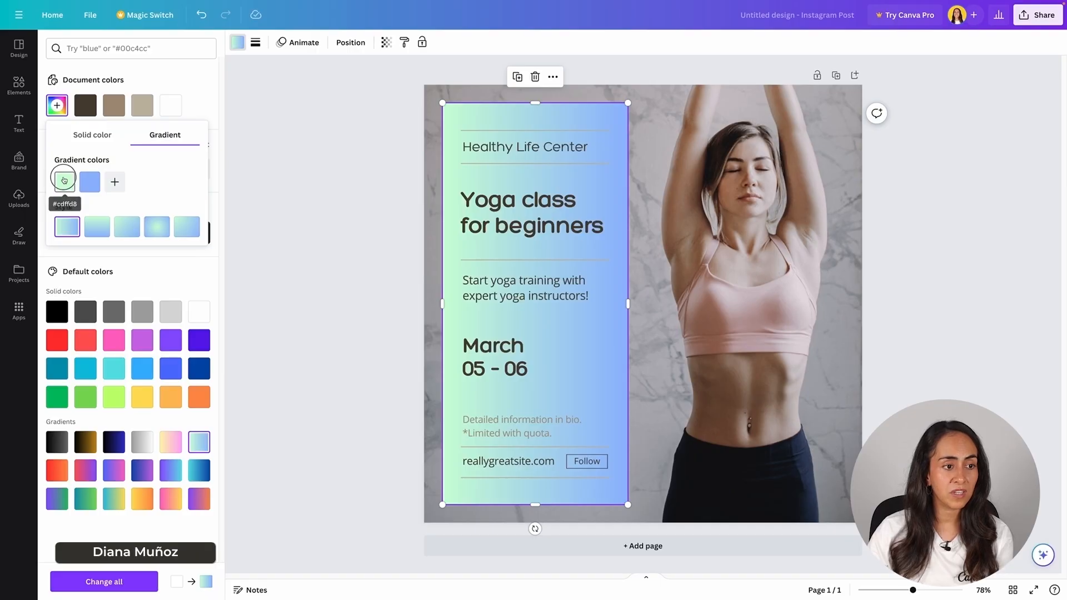
mouse_move(92, 271)
mouse_down()
mouse_move(82, 271)
mouse_move(102, 271)
mouse_up()
click(89, 182)
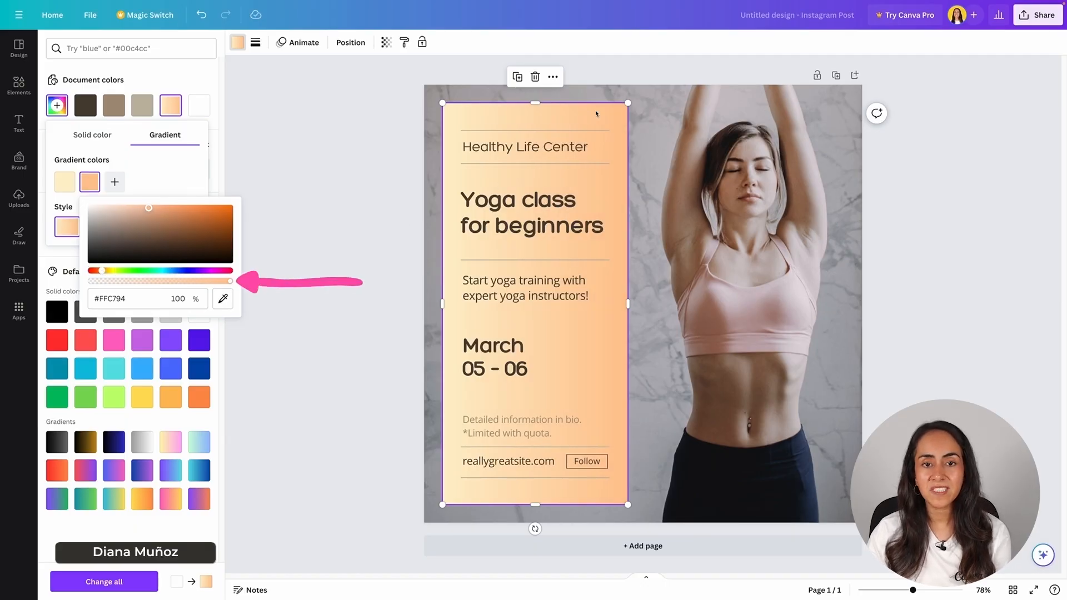
drag(232, 285, 121, 286)
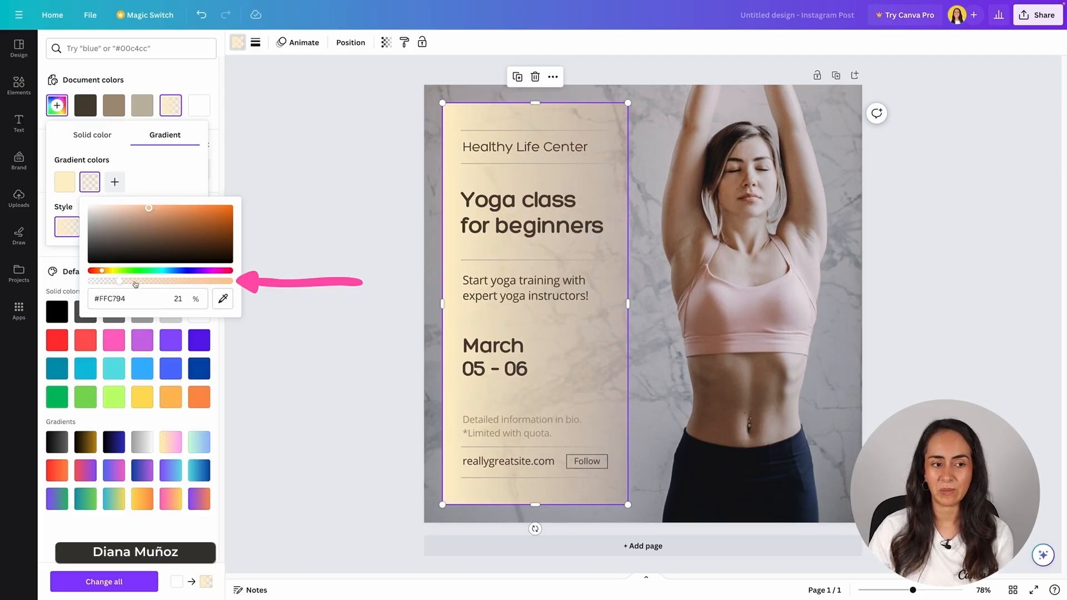
click(173, 176)
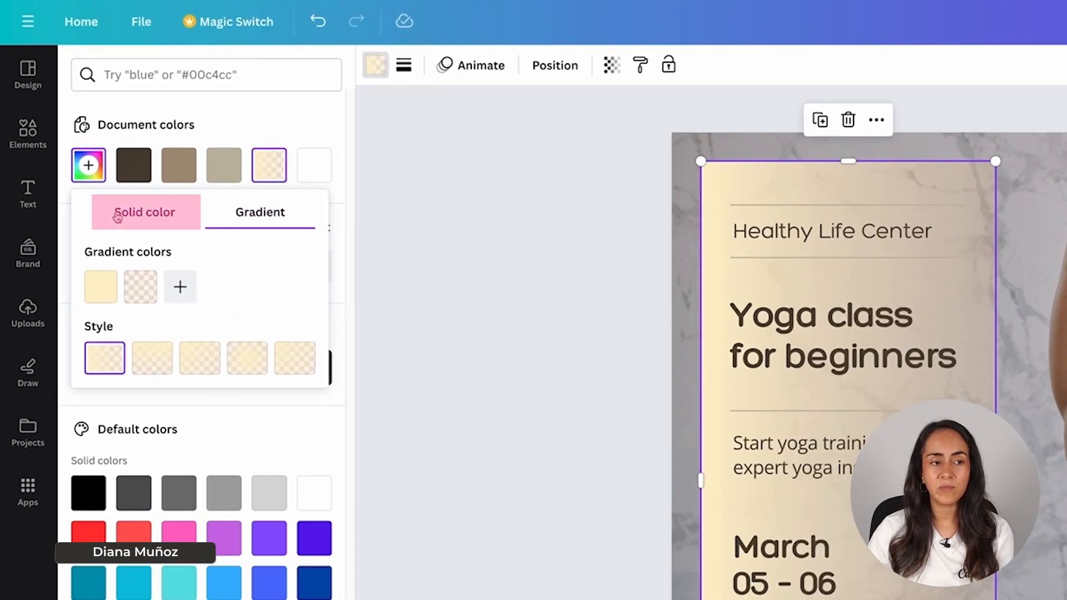
- Replace the panel's cream gradient with a solid #DED5D8 sampled from the photo's background
click(162, 217)
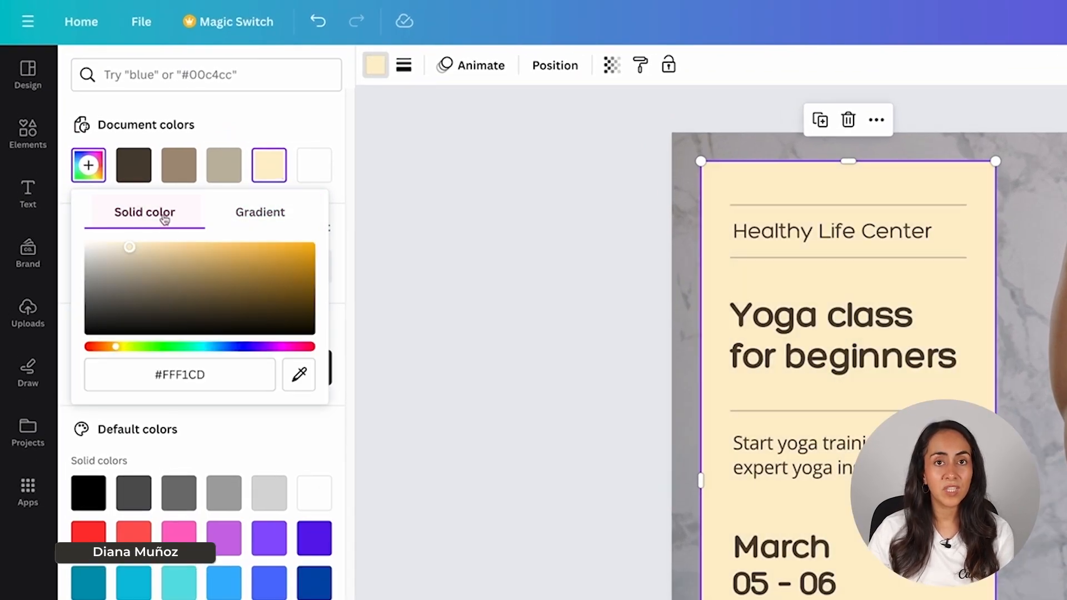
click(232, 375)
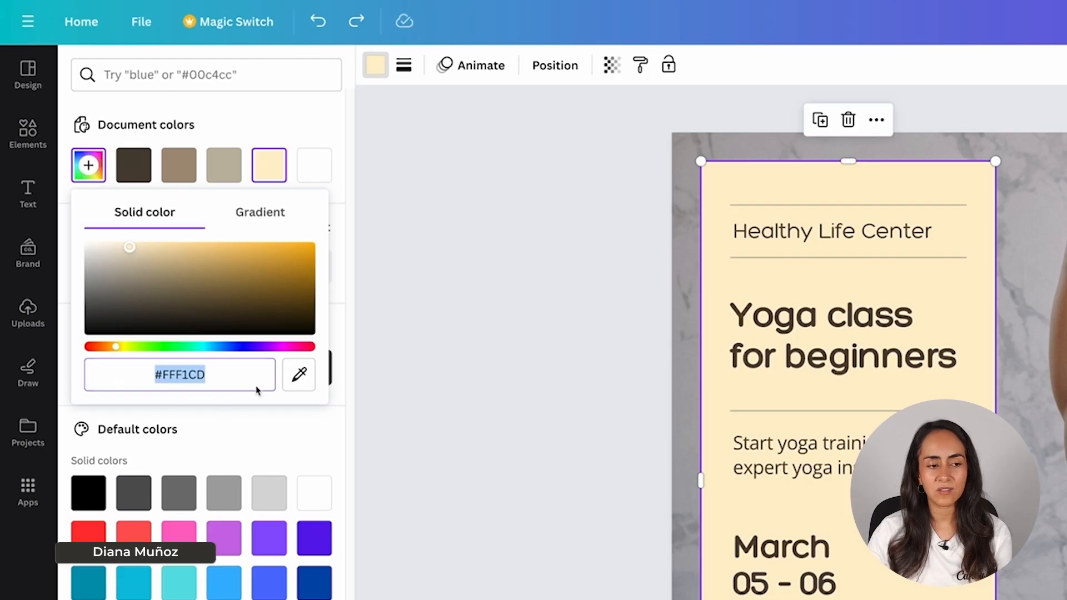
click(230, 120)
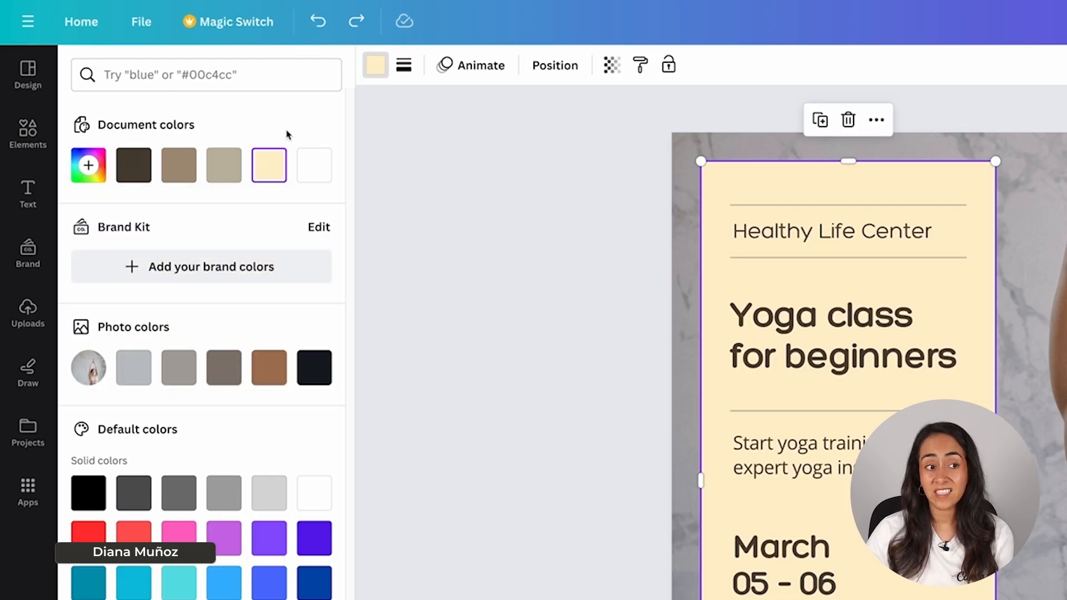
click(88, 166)
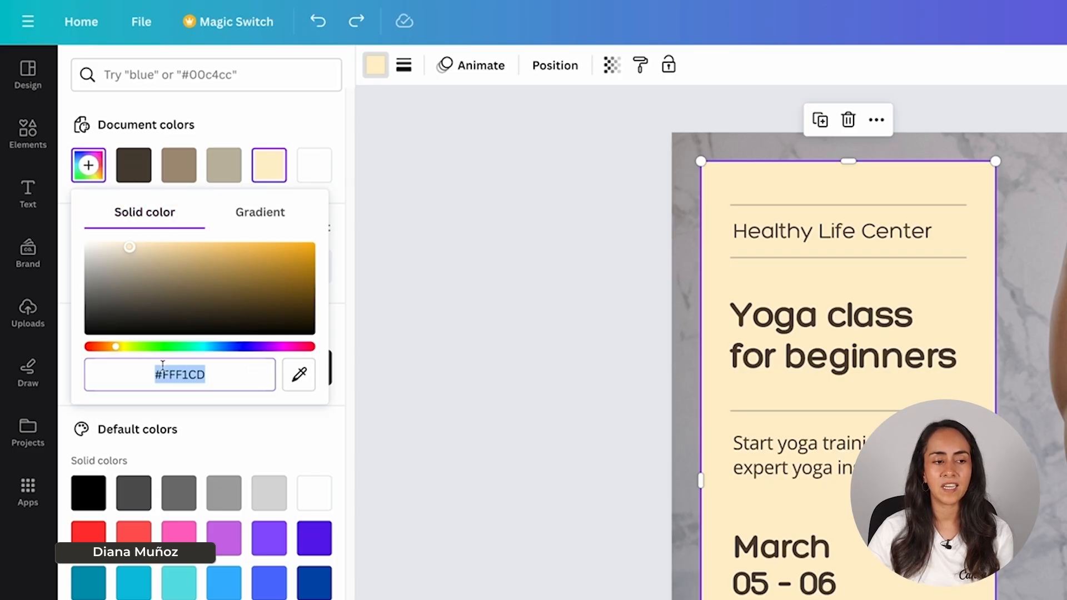
click(228, 373)
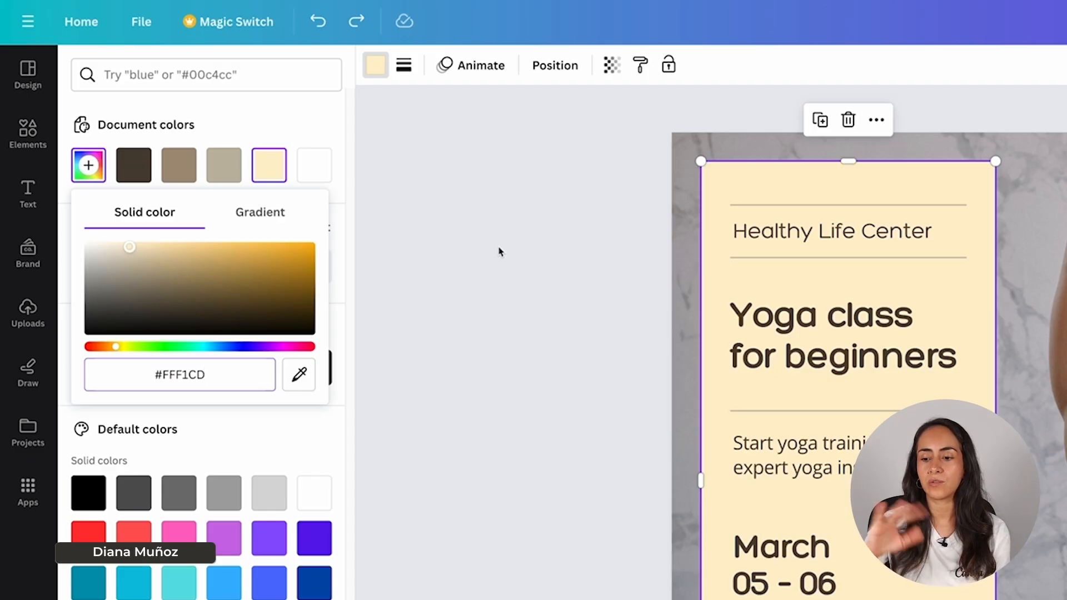
click(303, 376)
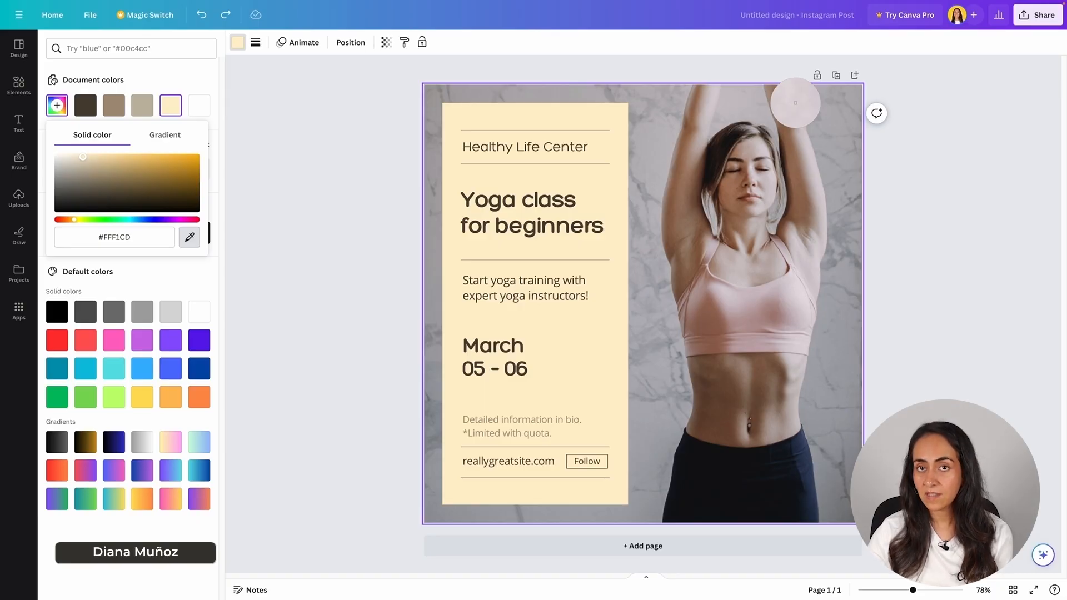
click(794, 103)
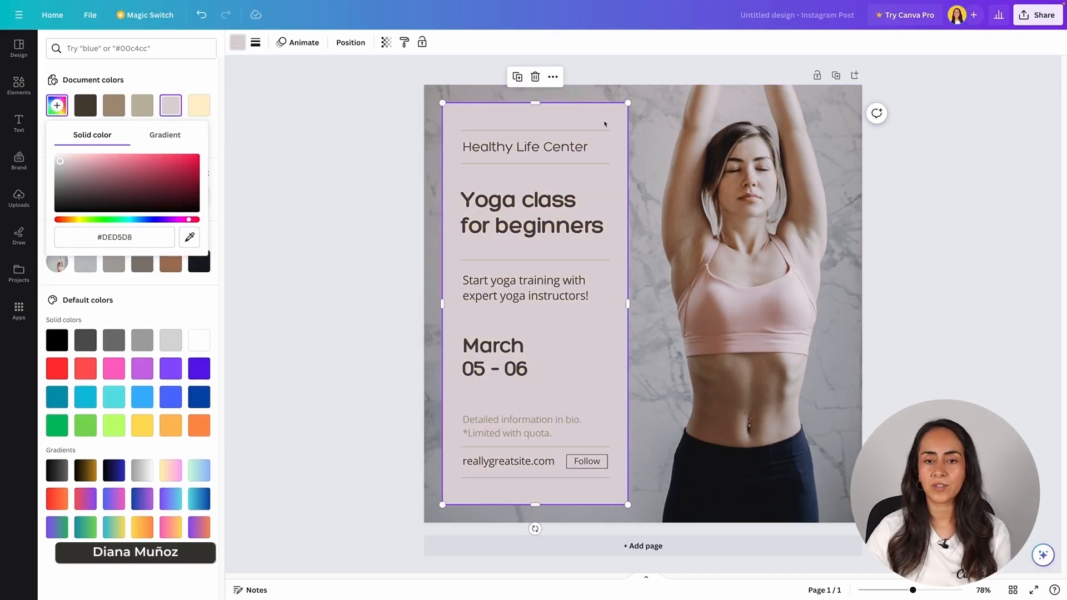
click(907, 300)
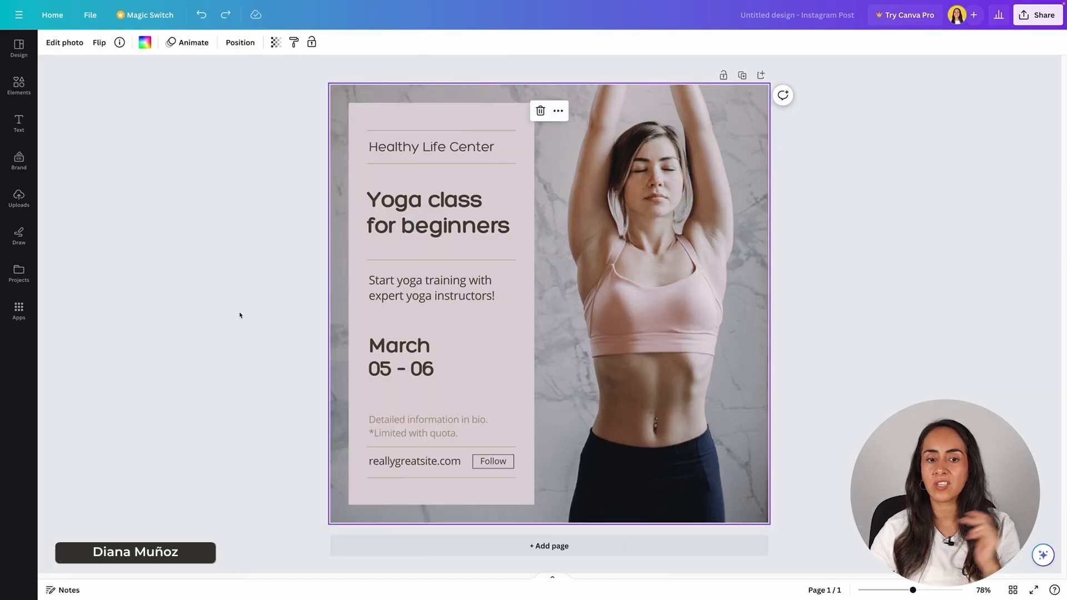
- Replace 'Healthy' in the heading with 'RonDi' so it reads RonDi Life Center
click(474, 153)
double_click(394, 147)
text(RonDi)
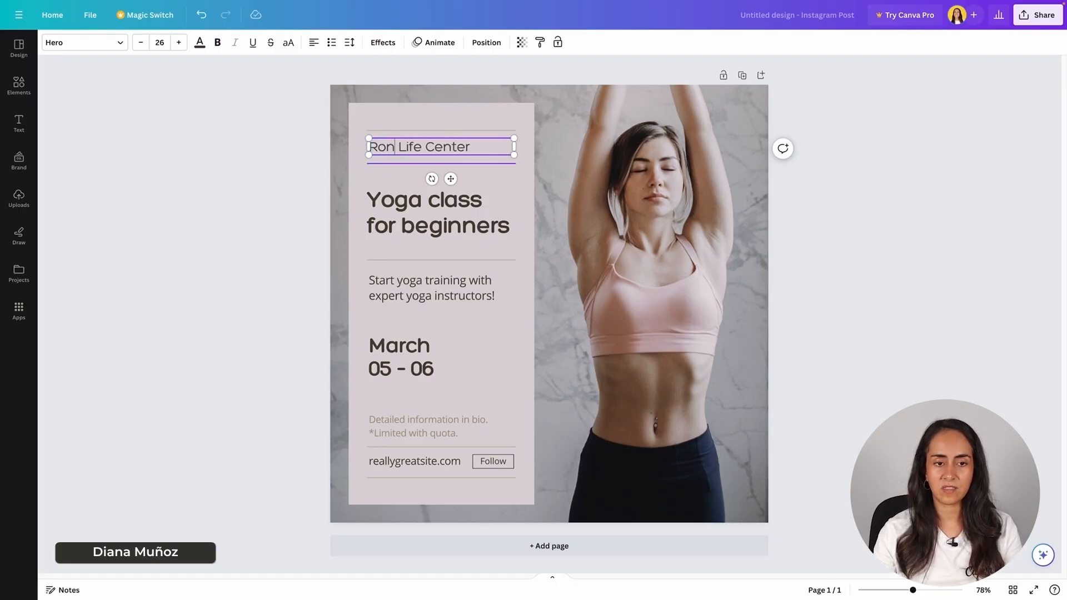
click(576, 479)
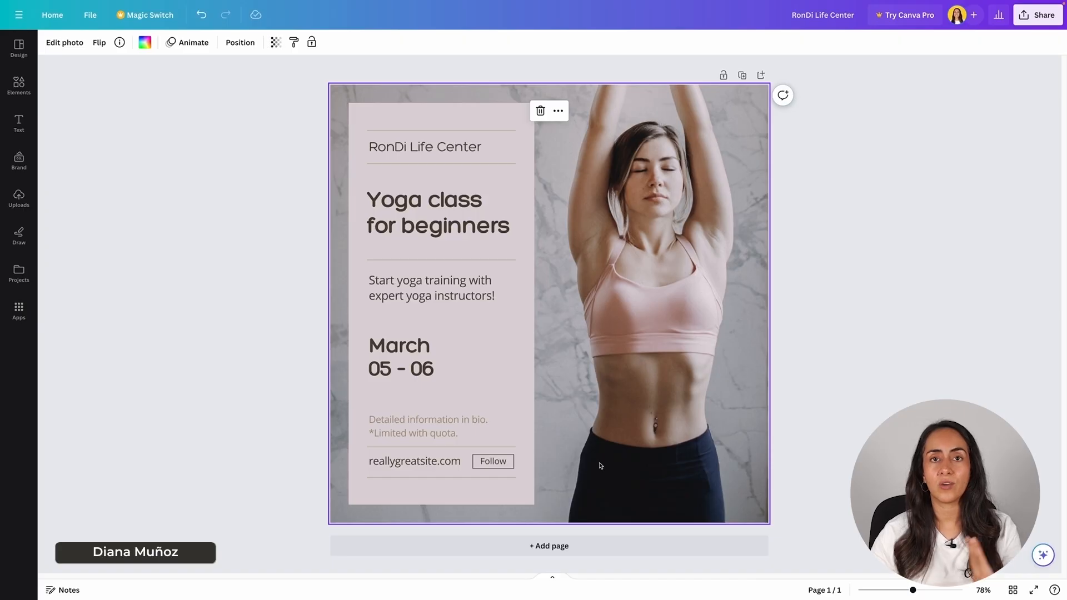
- Delete the Follow button's text, then undo to restore it
click(488, 463)
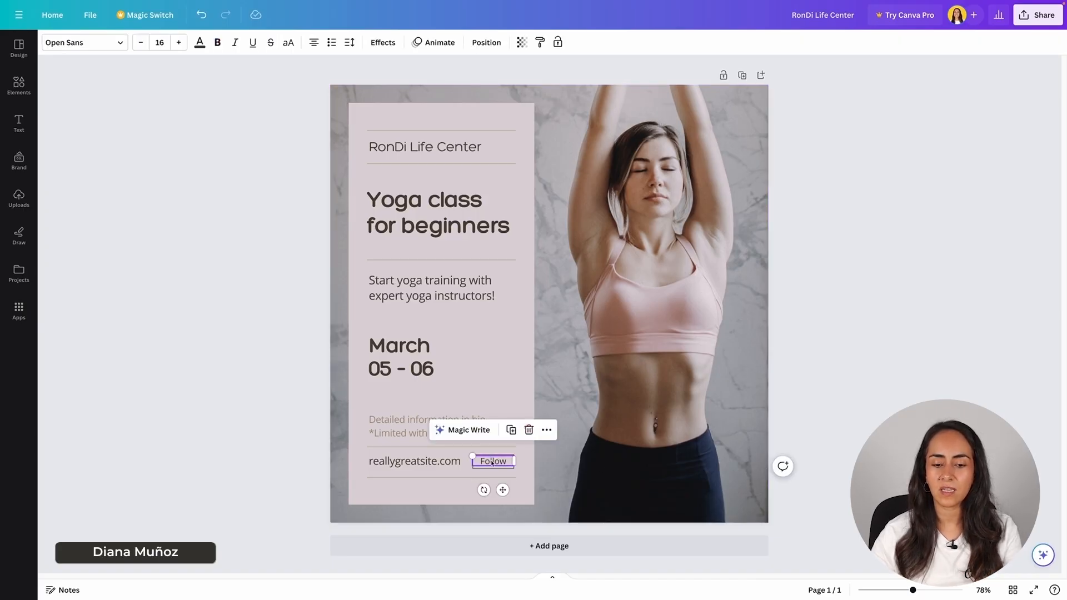
click(531, 430)
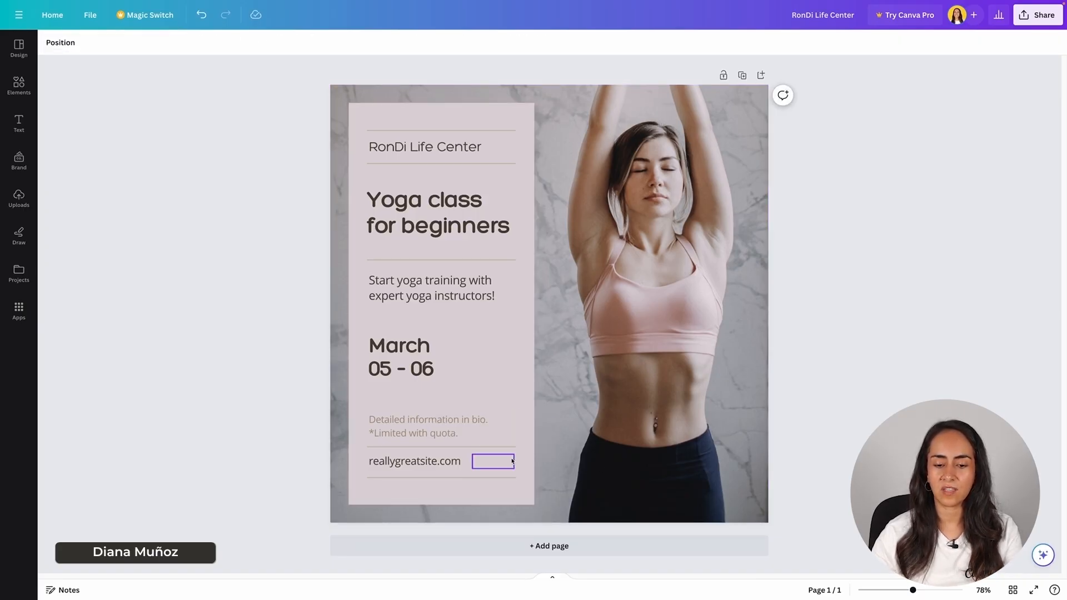
click(493, 461)
key(ctrl+z)
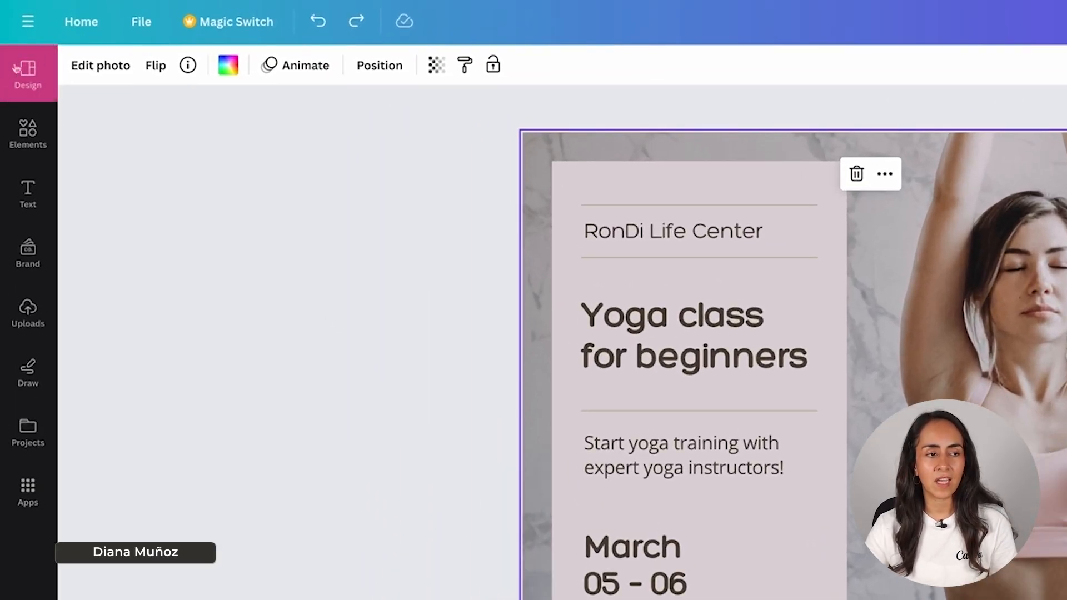
- Apply the Poppins Bold style combination and shuffle its colours to a white text panel
click(33, 72)
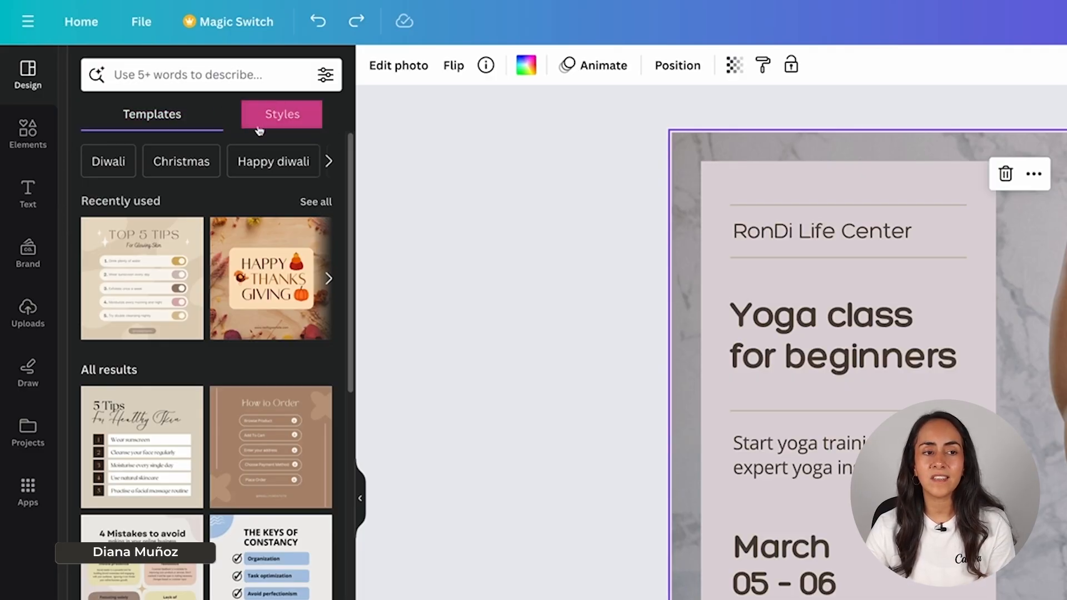
click(283, 115)
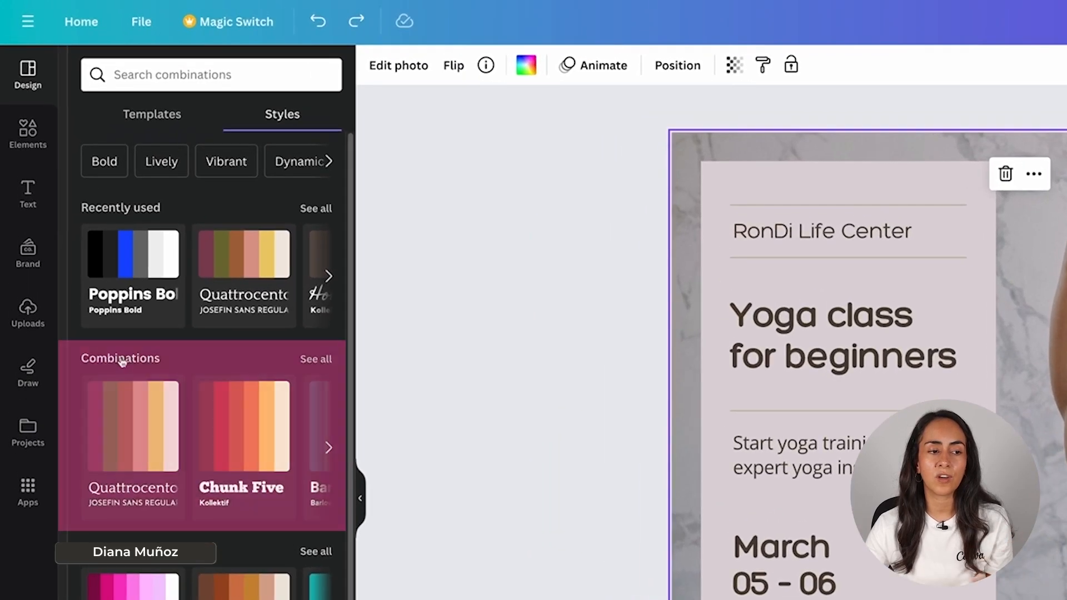
click(315, 359)
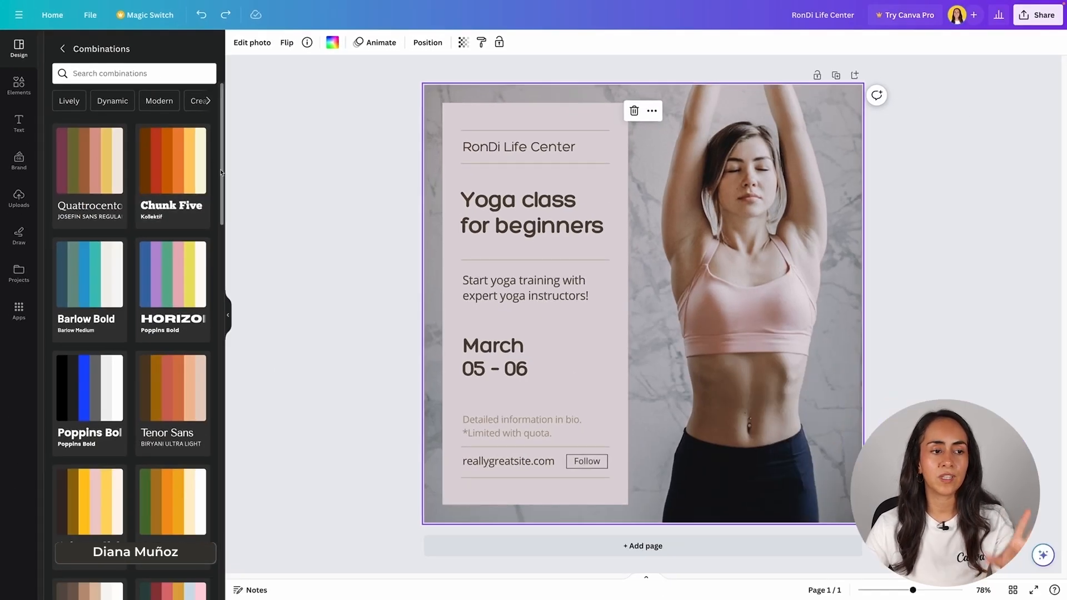
scroll(221, 172, down, 2)
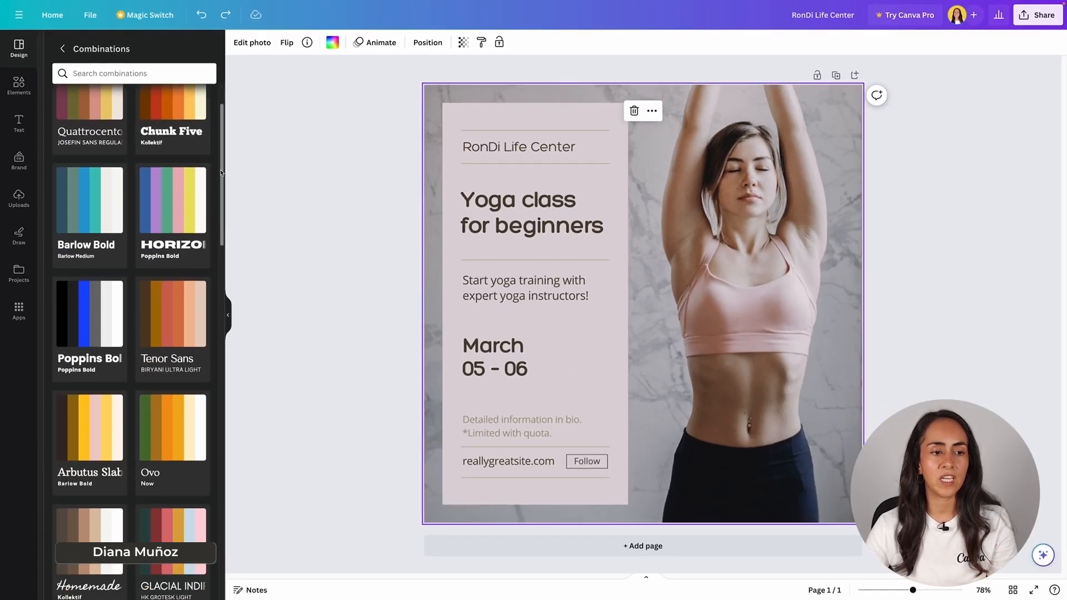
scroll(221, 173, down, 3)
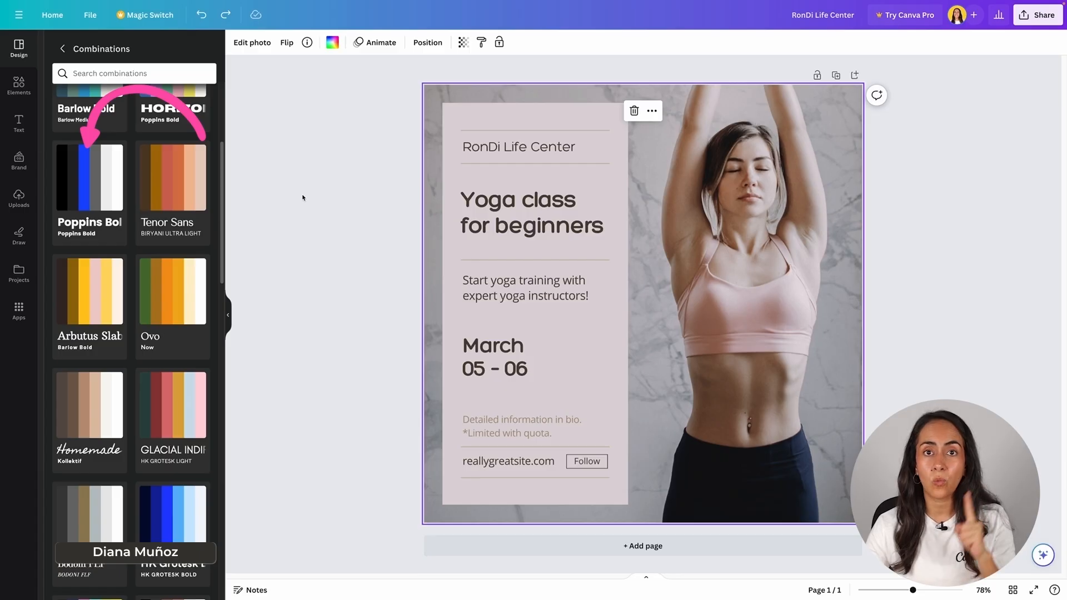
click(90, 176)
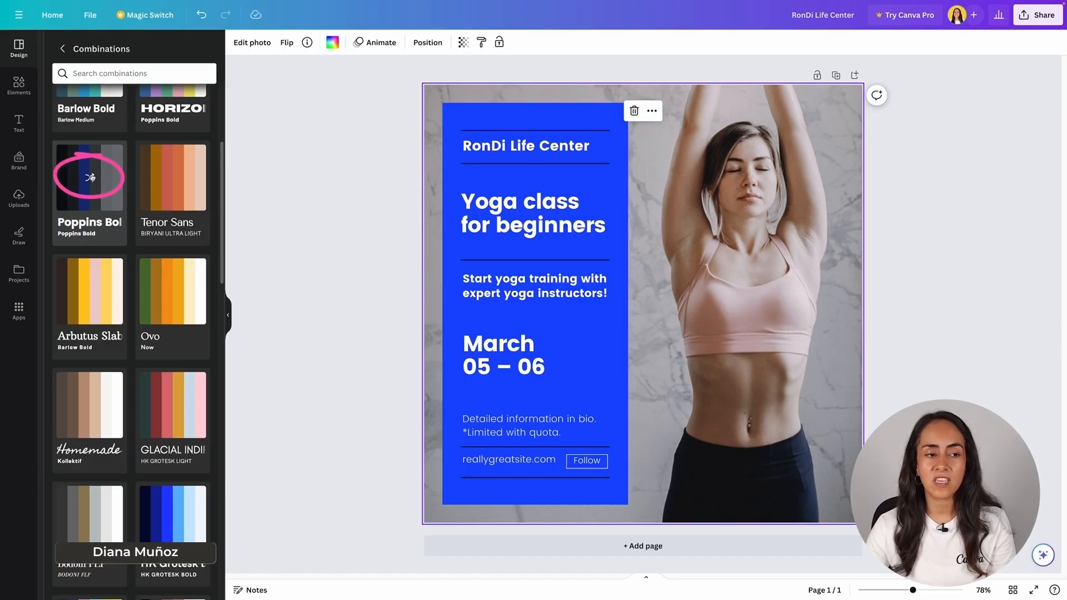
click(90, 178)
click(90, 177)
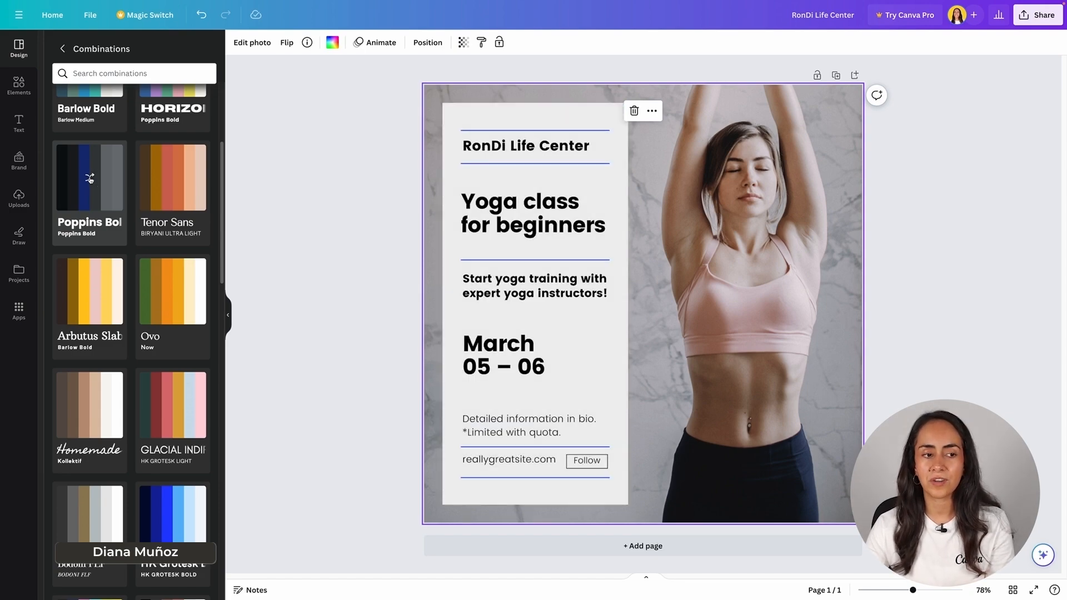
click(90, 179)
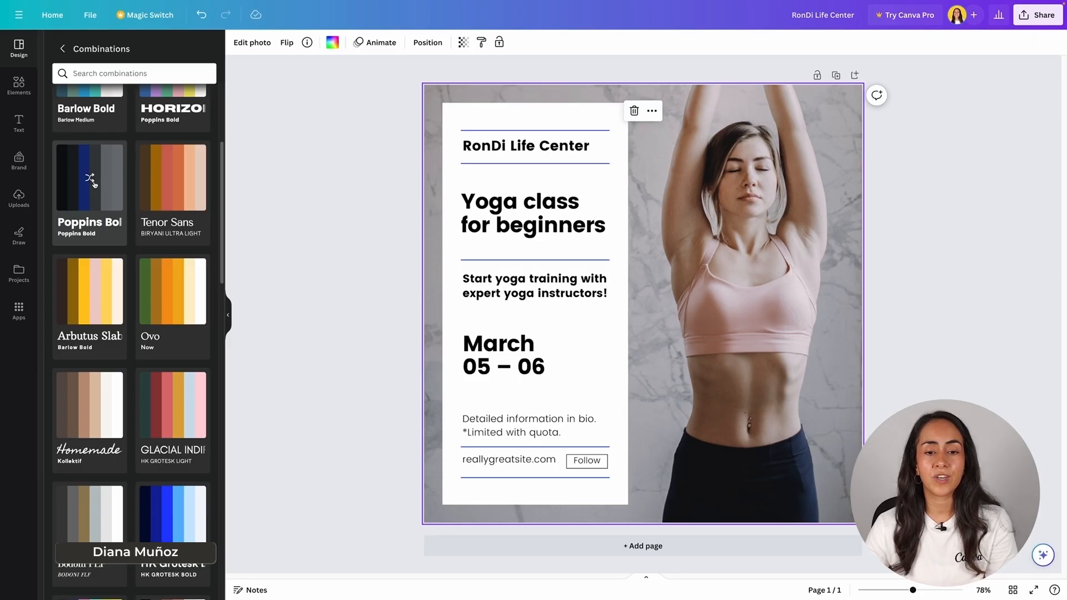
- Try the Homemade combination, then reapply Poppins Bold shuffled to a dark panel
click(97, 413)
click(97, 413)
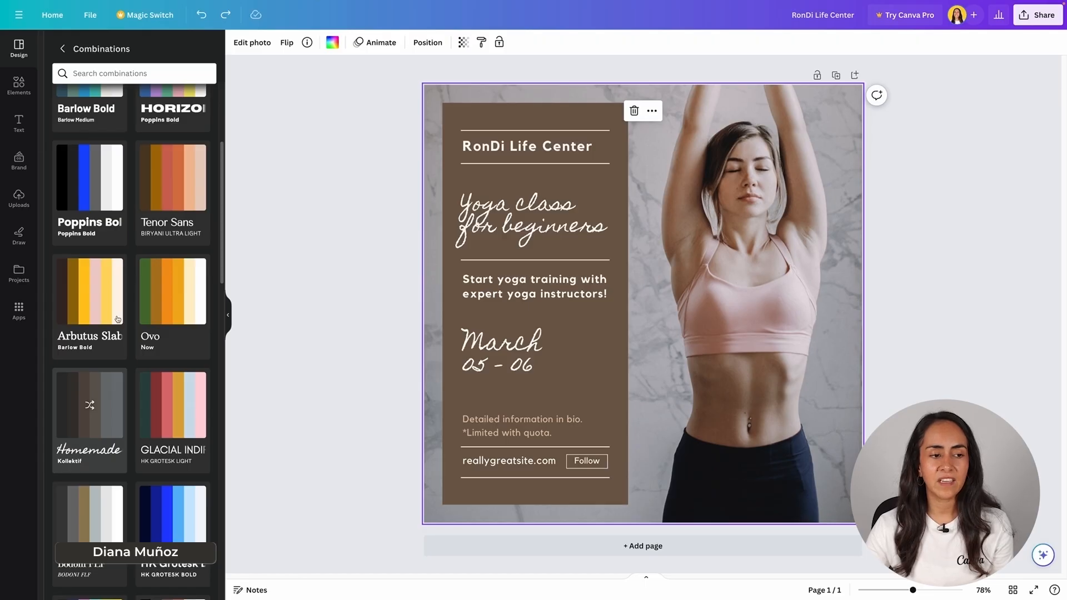
click(83, 189)
click(92, 190)
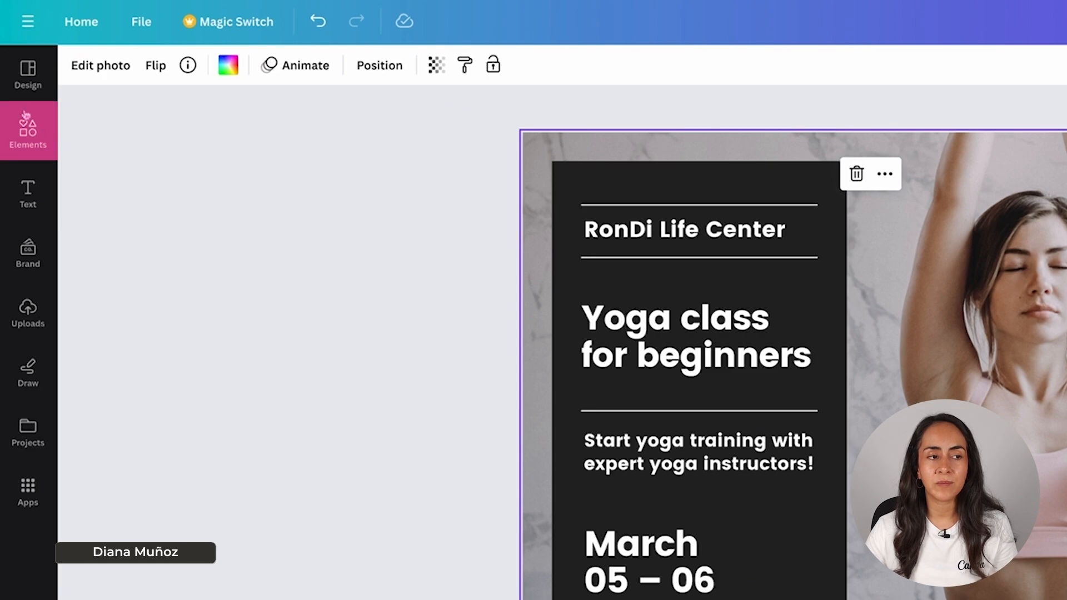
- Search the Elements library for 'sparkles'
click(29, 132)
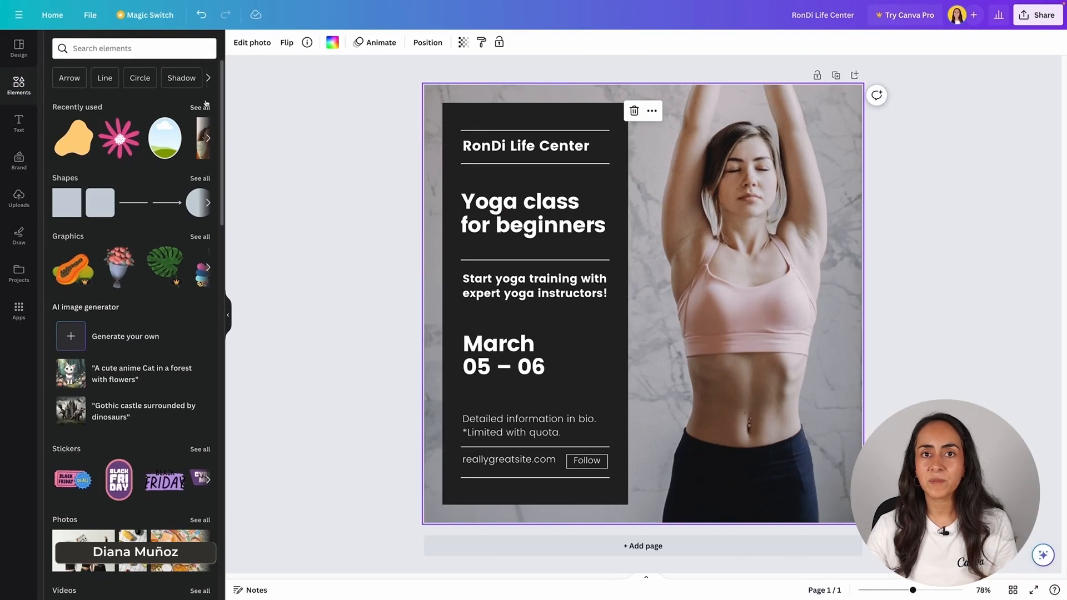
scroll(206, 103, down, 3)
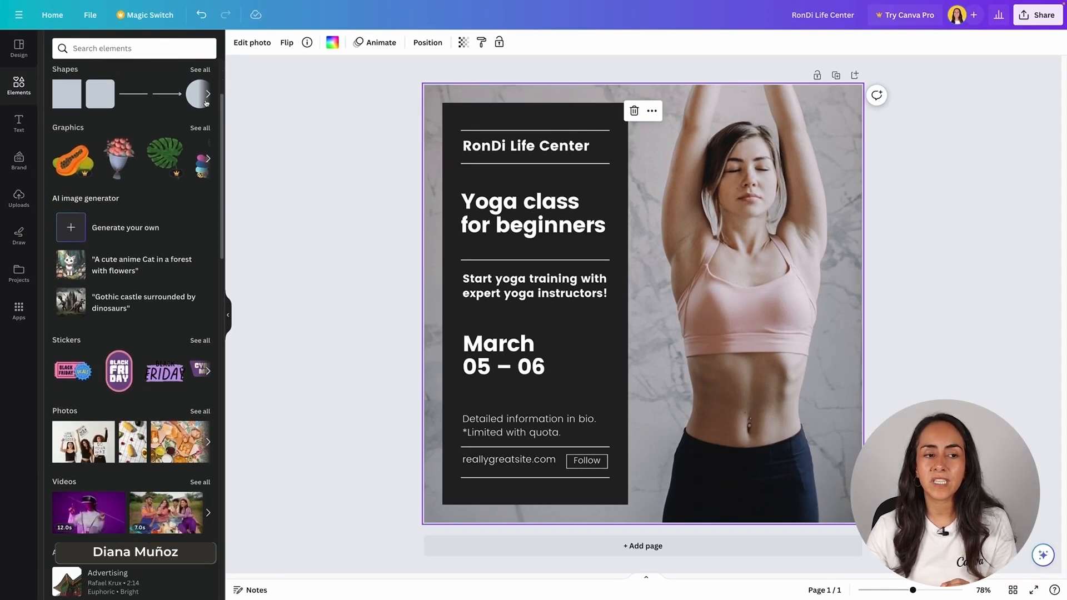
scroll(205, 103, down, 2)
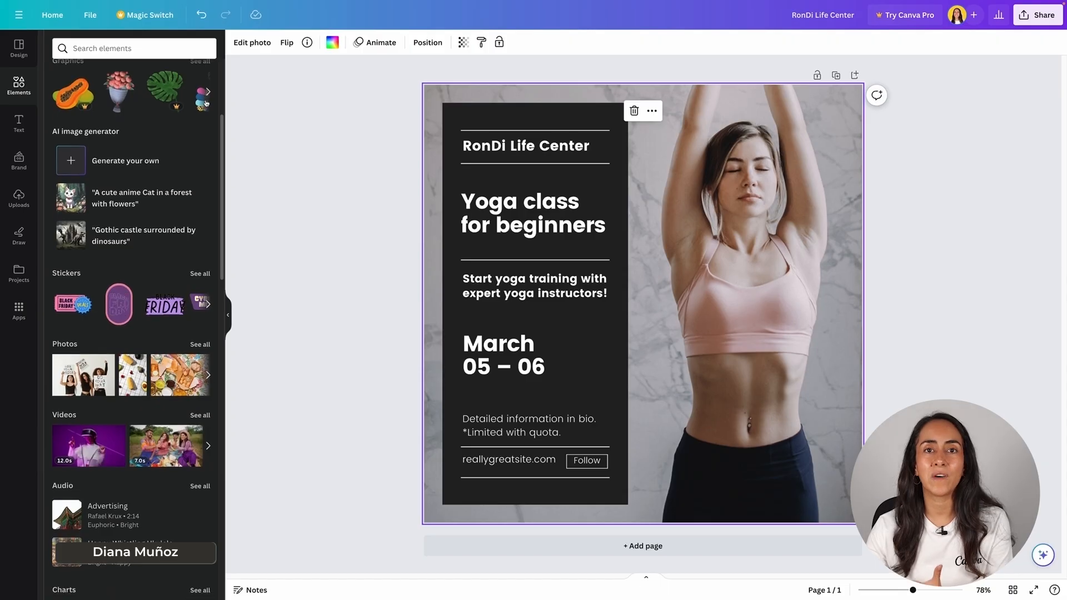
scroll(206, 104, down, 2)
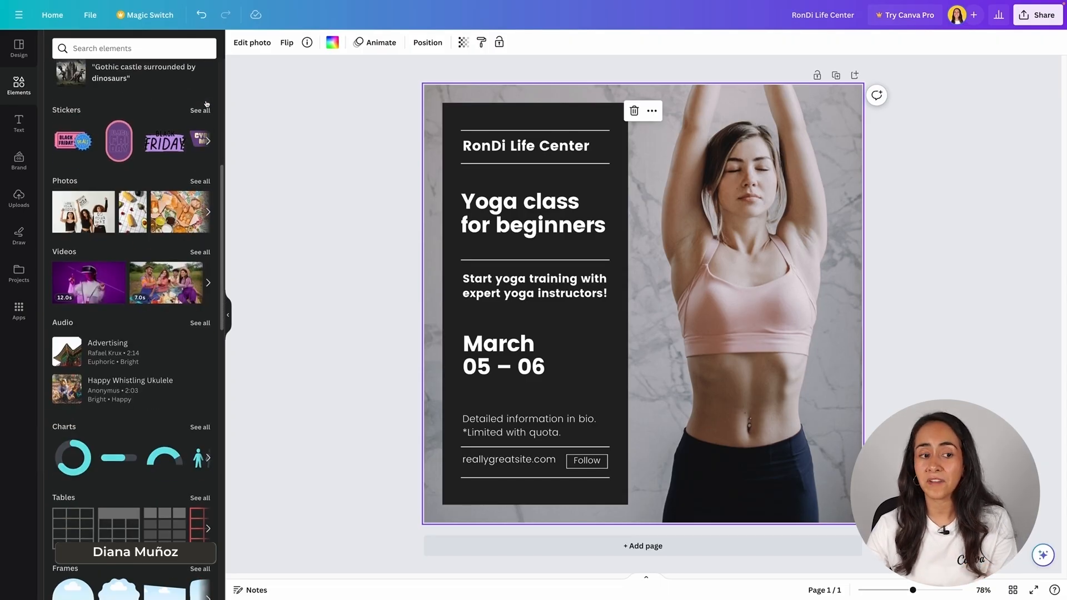
scroll(206, 104, down, 1)
scroll(206, 104, down, 2)
scroll(206, 103, up, 10)
click(70, 48)
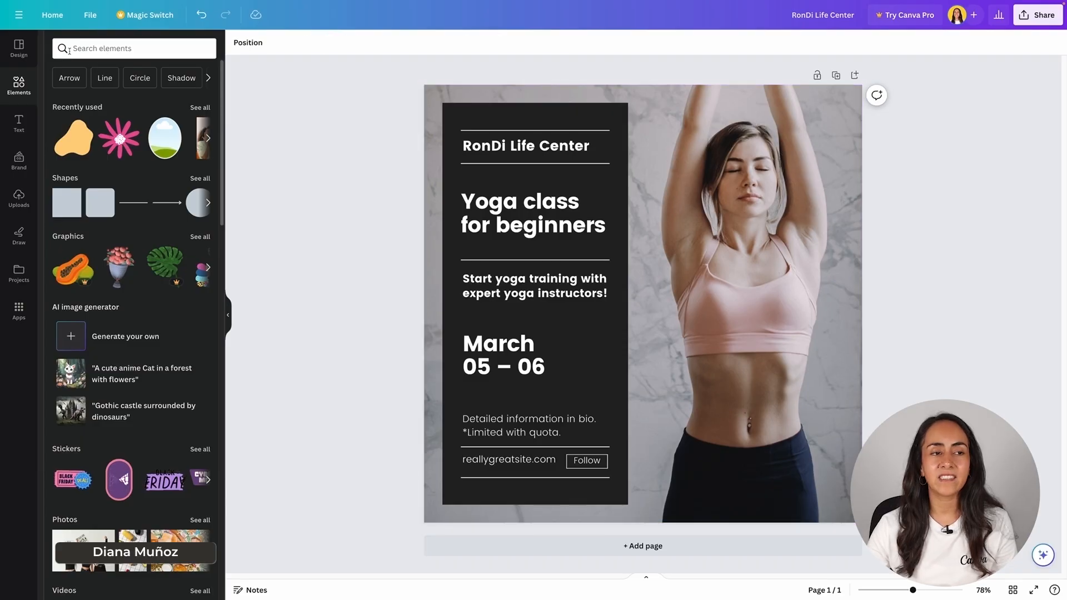
text(sparkles)
key(Return)
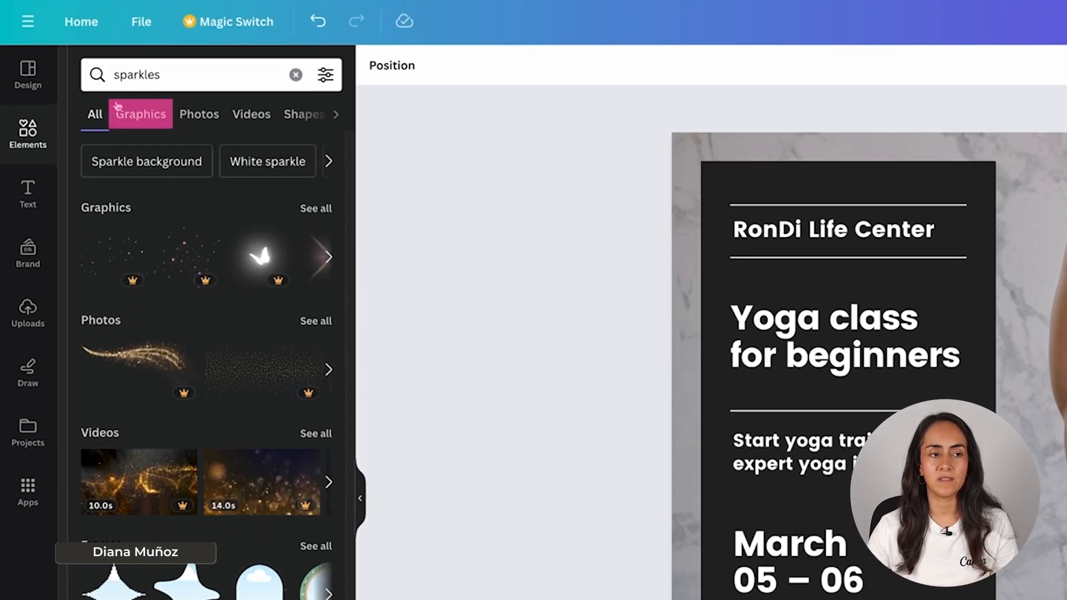
- Add the four-point sparkle graphic, make it white and shrink it beside the Yoga class title
click(145, 116)
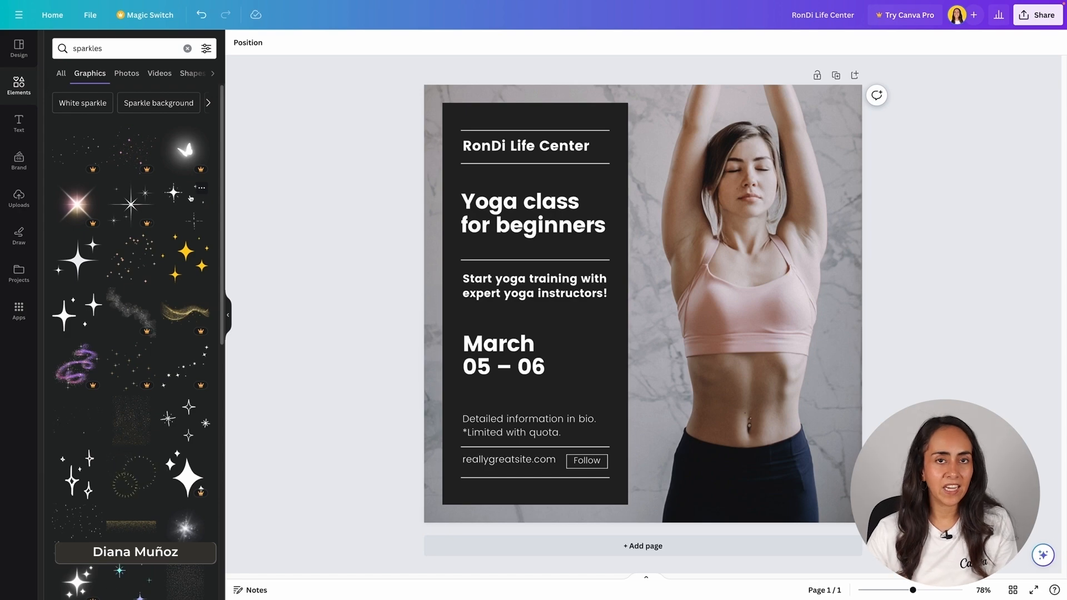
click(78, 262)
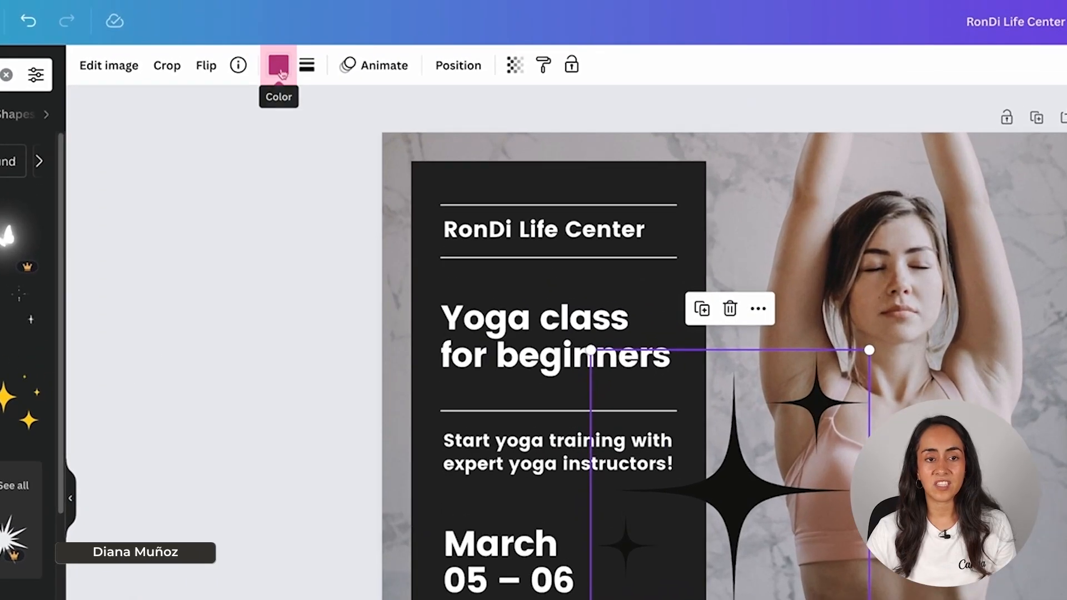
click(359, 43)
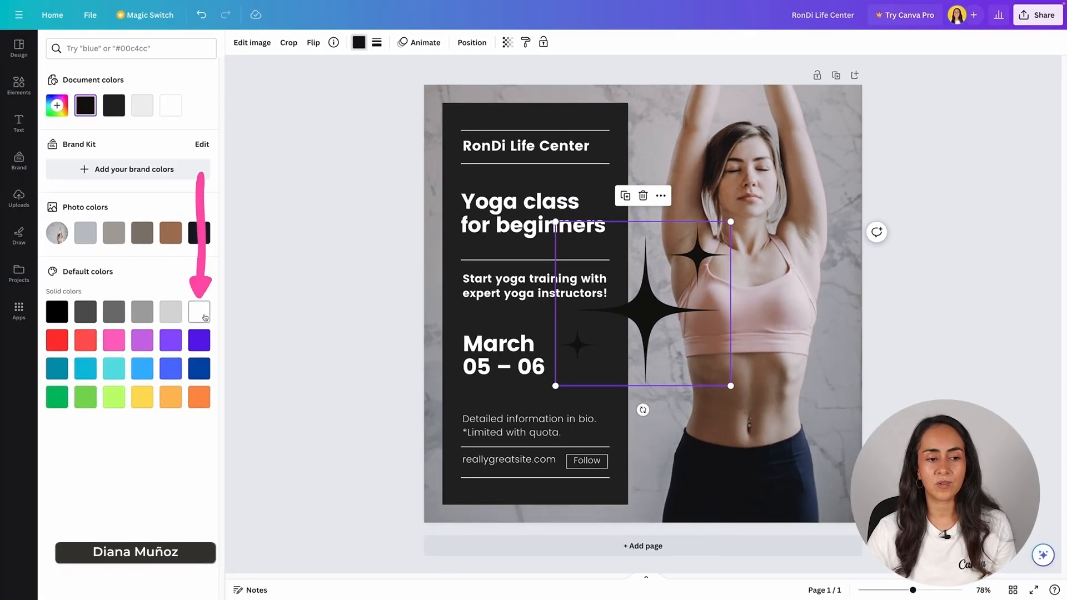
click(24, 492)
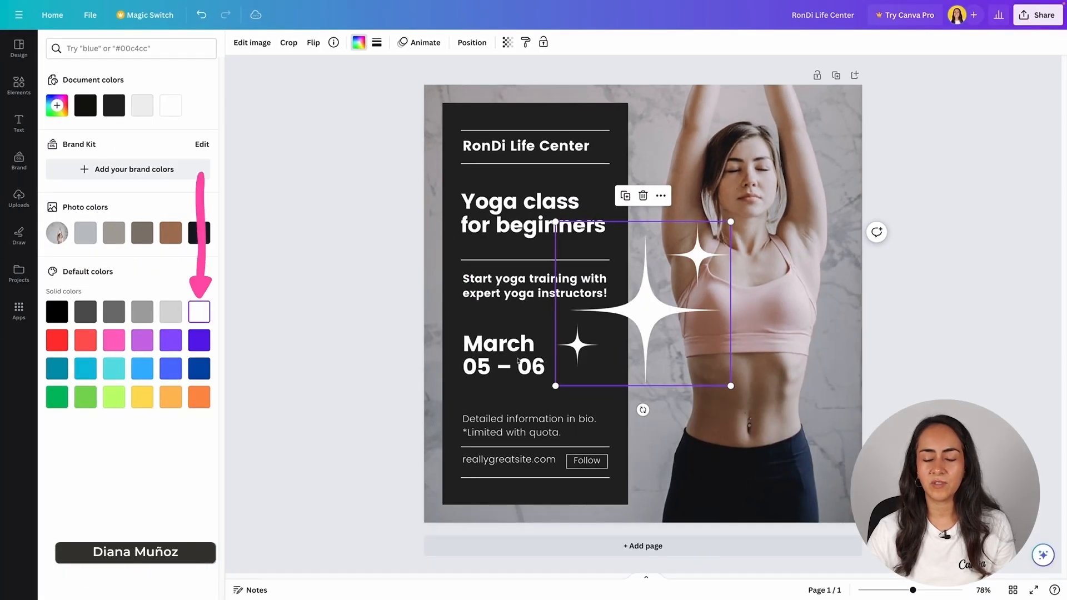
drag(730, 386, 604, 195)
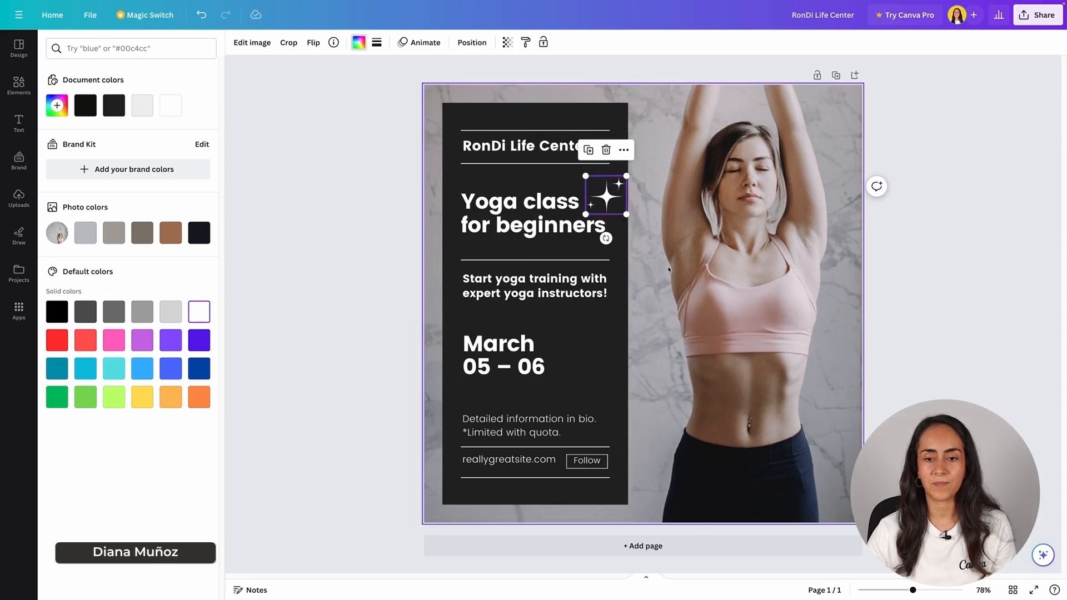
- Add a second small sparkle cluster and place it beside March 05 – 06
click(17, 84)
click(15, 84)
click(126, 49)
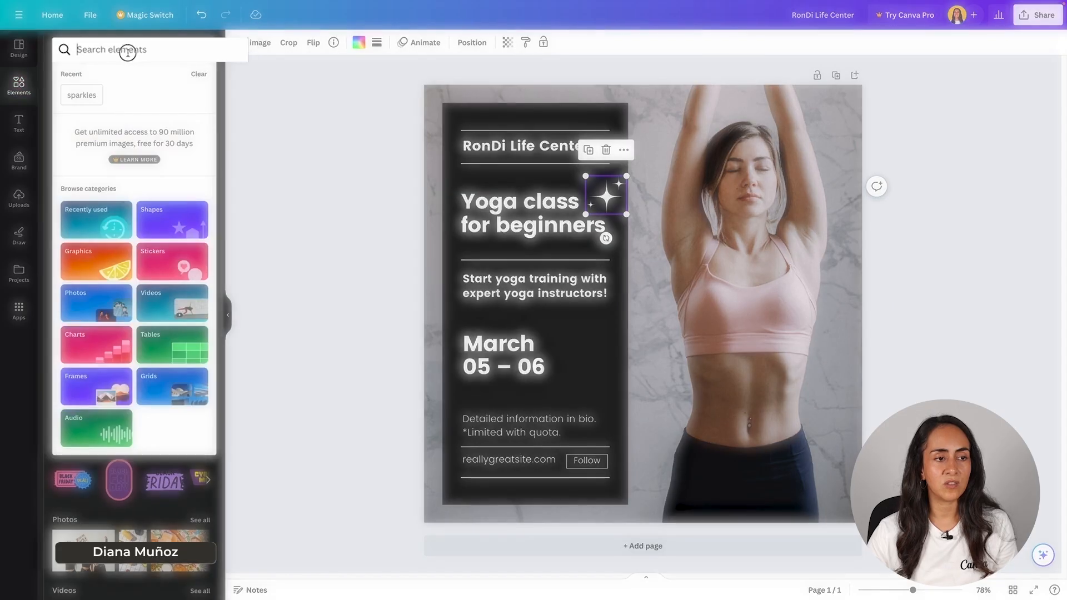
click(118, 129)
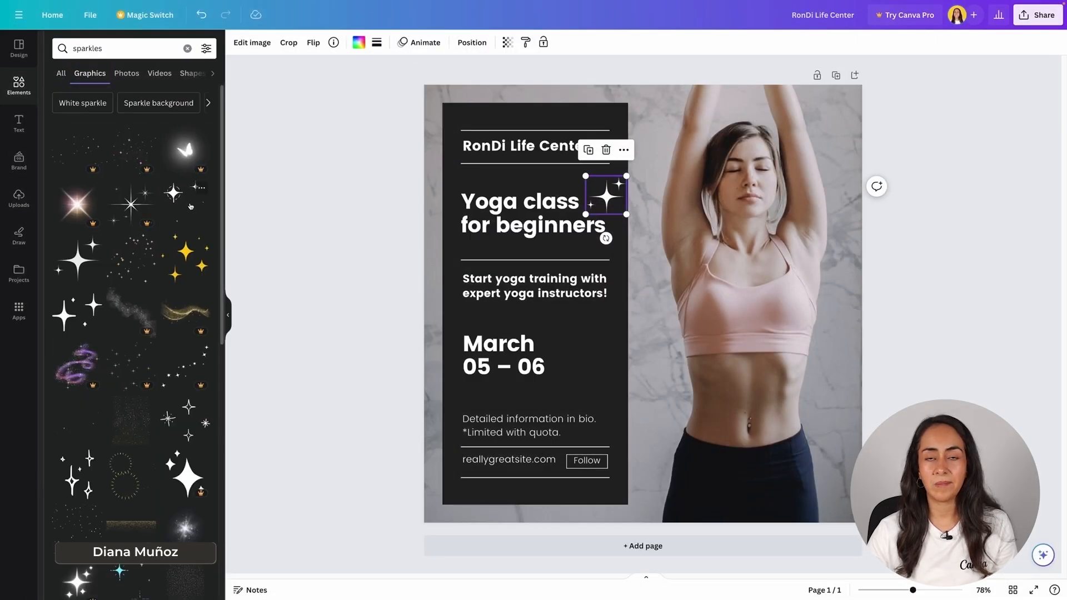
click(194, 215)
drag(813, 128, 588, 369)
mouse_move(569, 334)
mouse_down()
mouse_move(579, 353)
mouse_move(563, 331)
mouse_up()
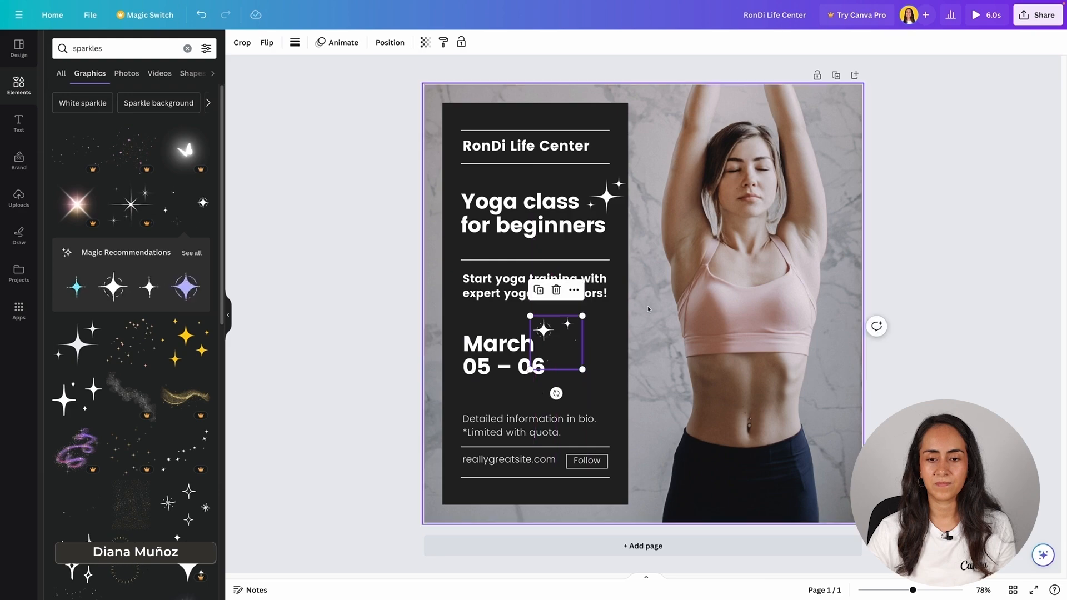
click(648, 308)
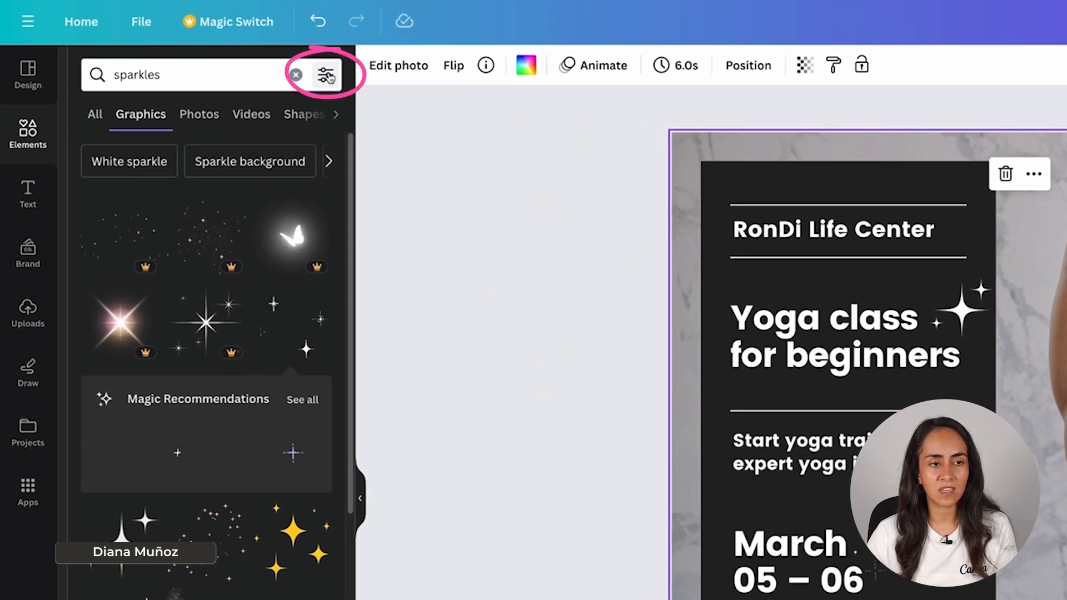
- Try an animated sparkle from the Animated filter, then delete it and the sparkles by the date
click(326, 75)
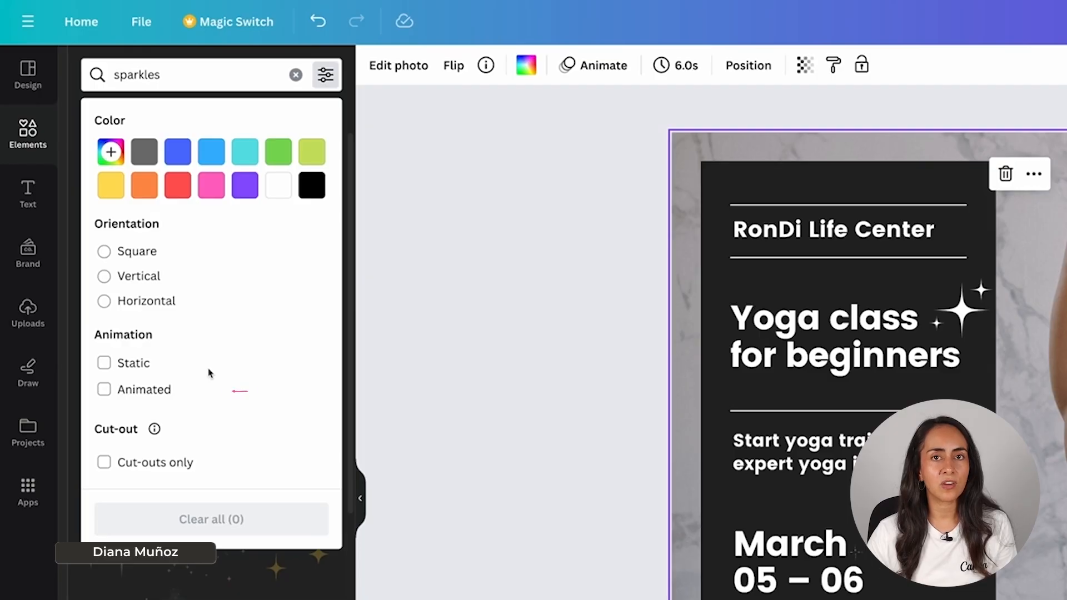
click(104, 390)
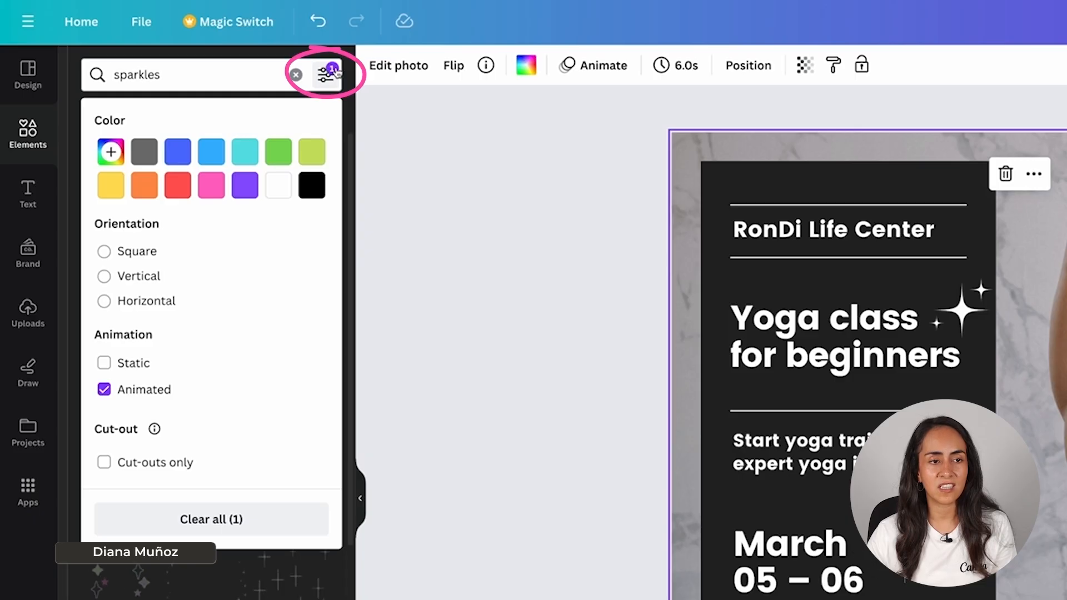
click(335, 73)
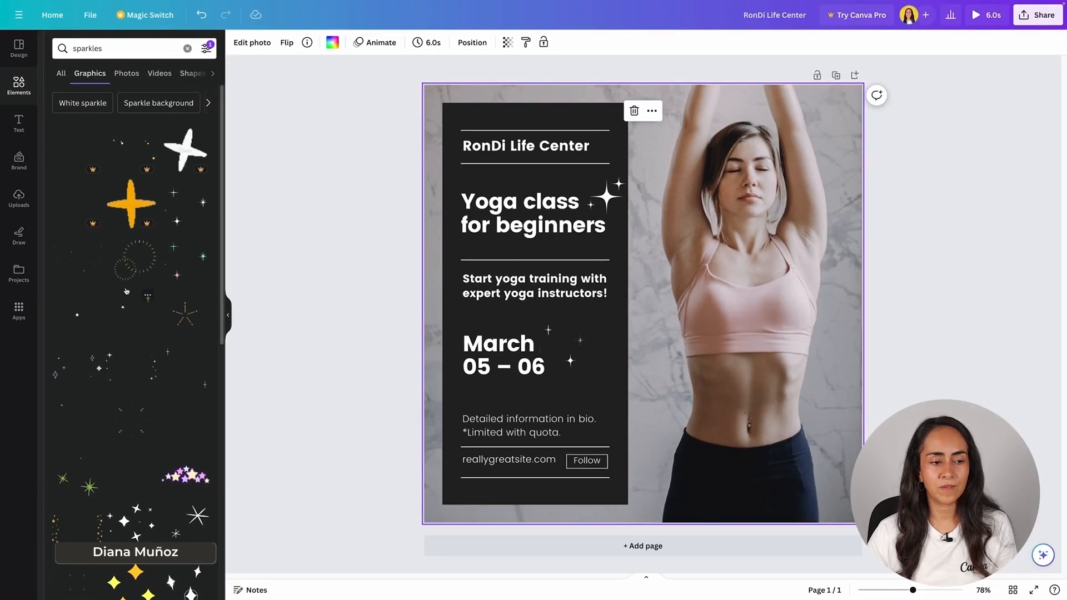
scroll(164, 379, down, 1)
scroll(164, 378, down, 1)
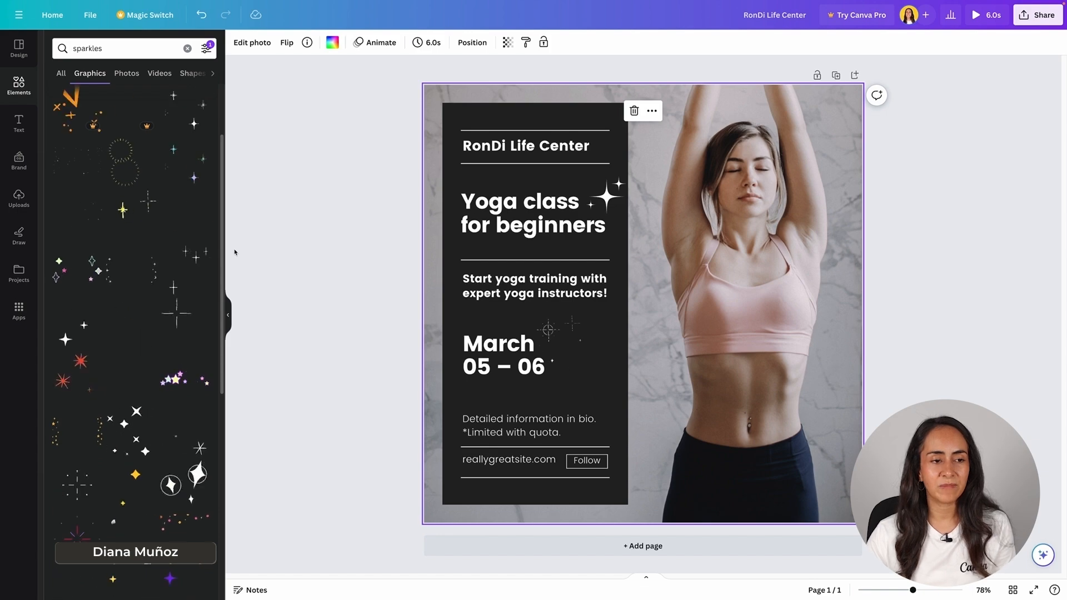
click(196, 274)
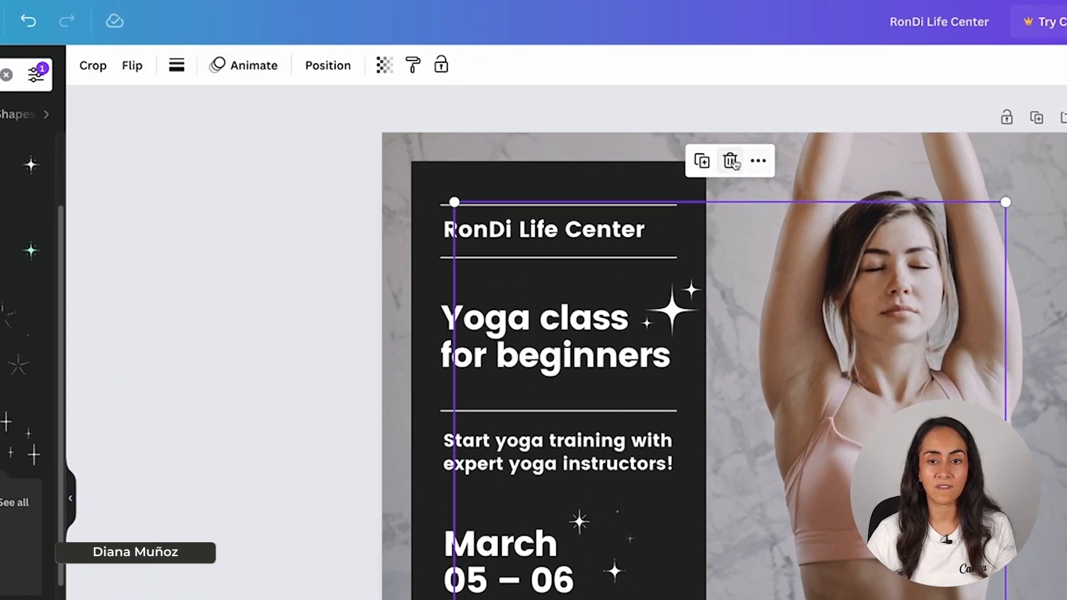
click(730, 161)
click(622, 519)
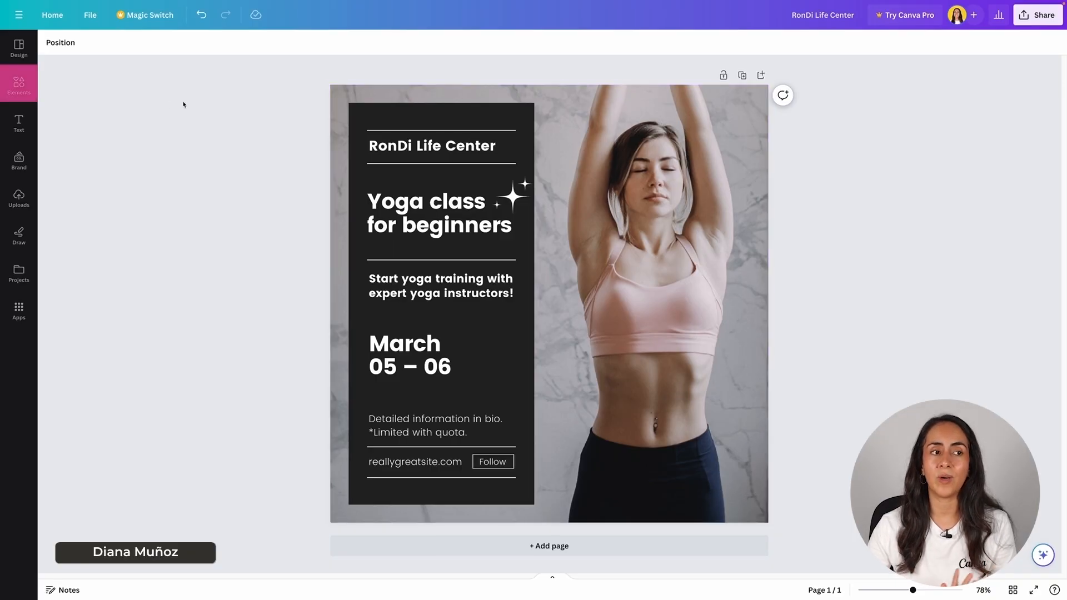
- Search Elements for 'yoga' and show only photo results
click(26, 86)
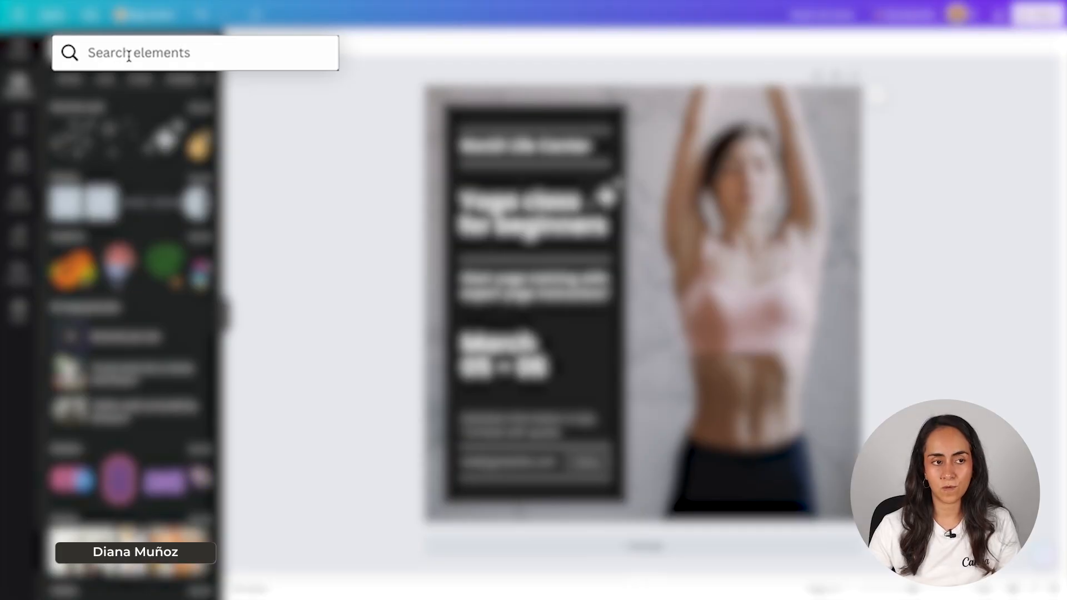
click(128, 54)
text(yoga)
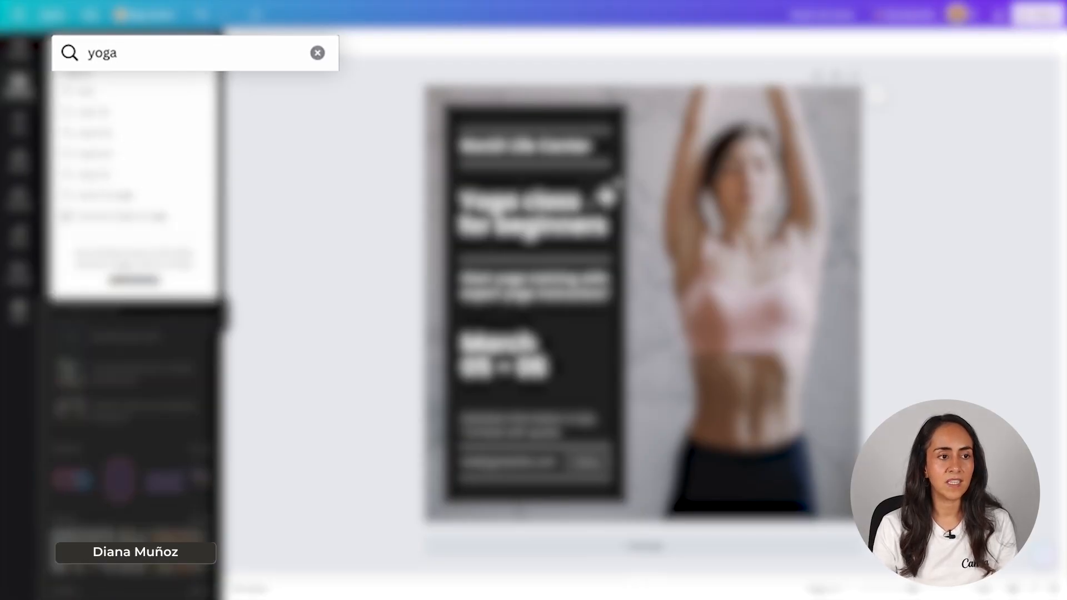
key(Return)
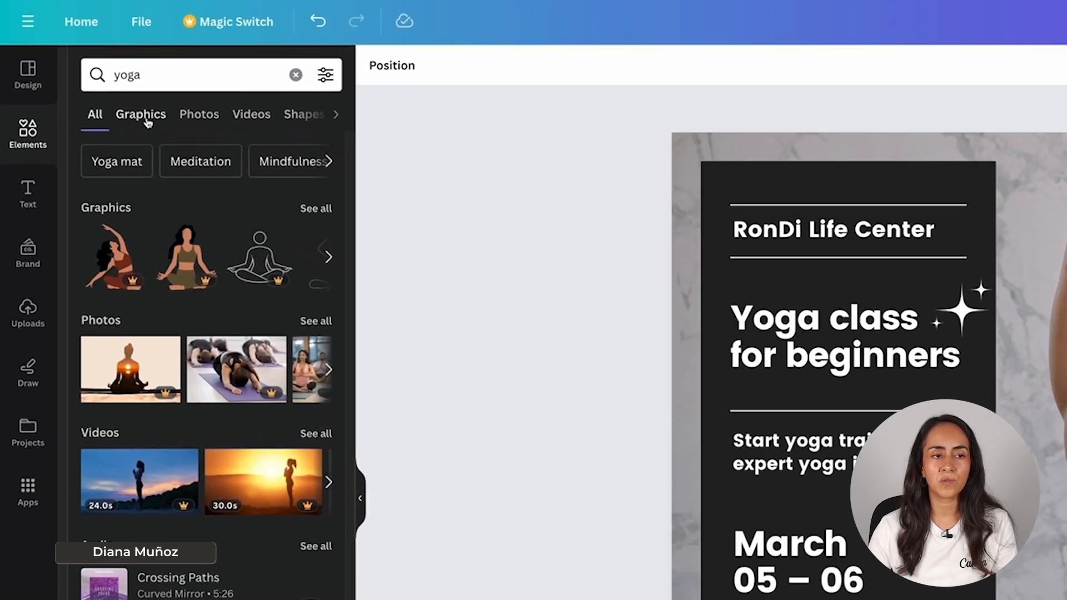
click(197, 111)
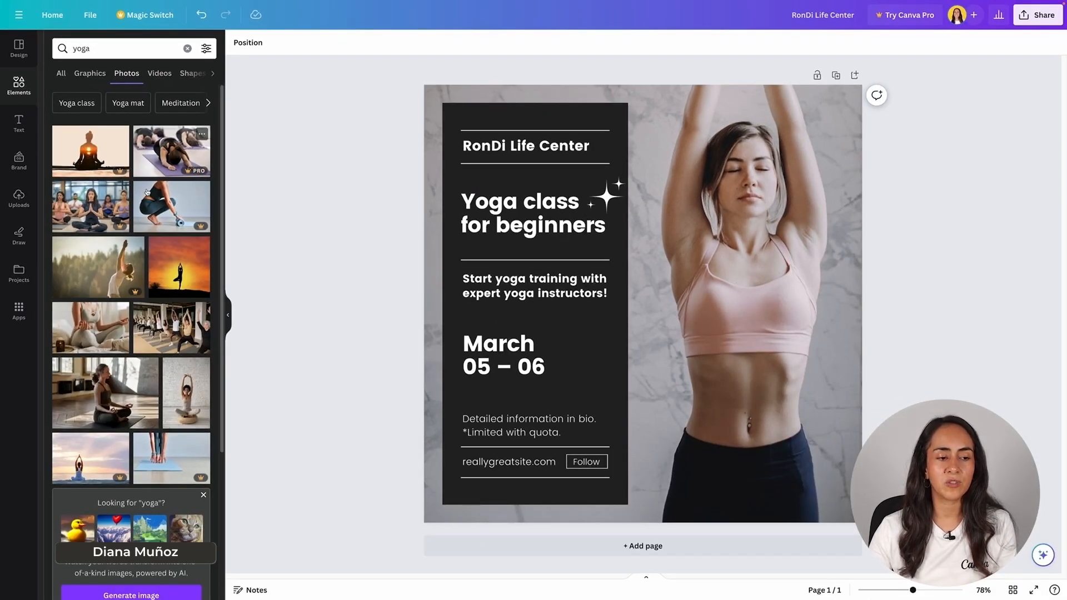
- Replace the background with the photo of a woman in white doing a triangle pose
scroll(161, 289, down, 2)
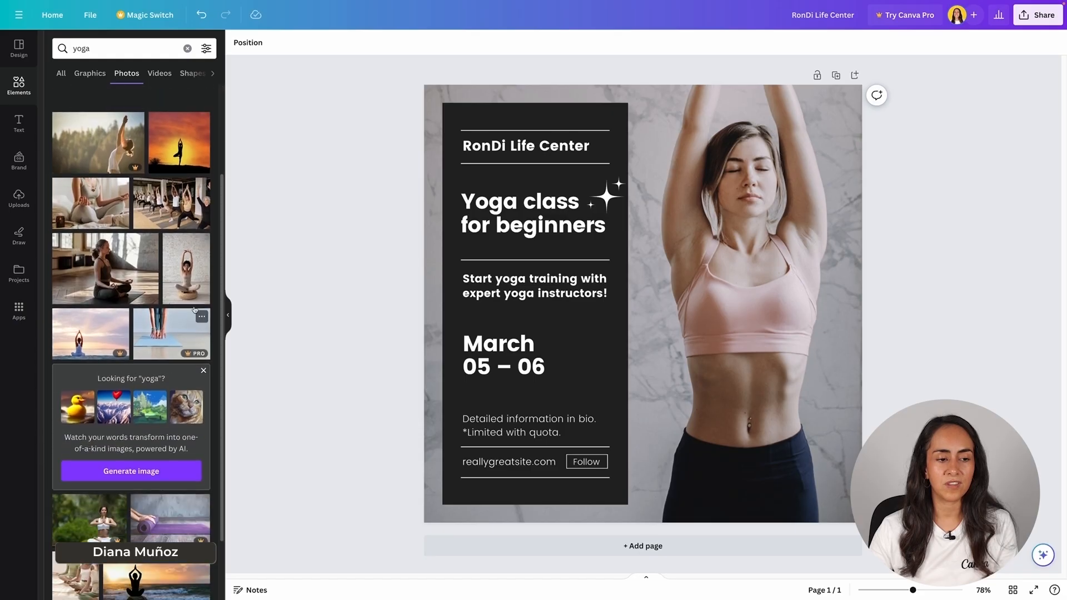
scroll(201, 274, down, 3)
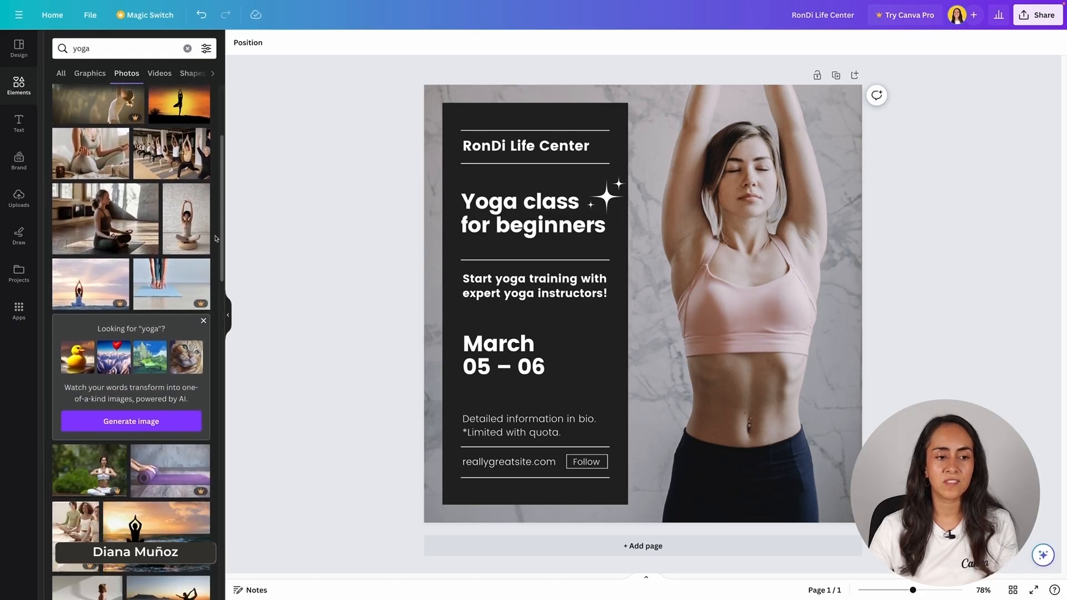
mouse_move(220, 240)
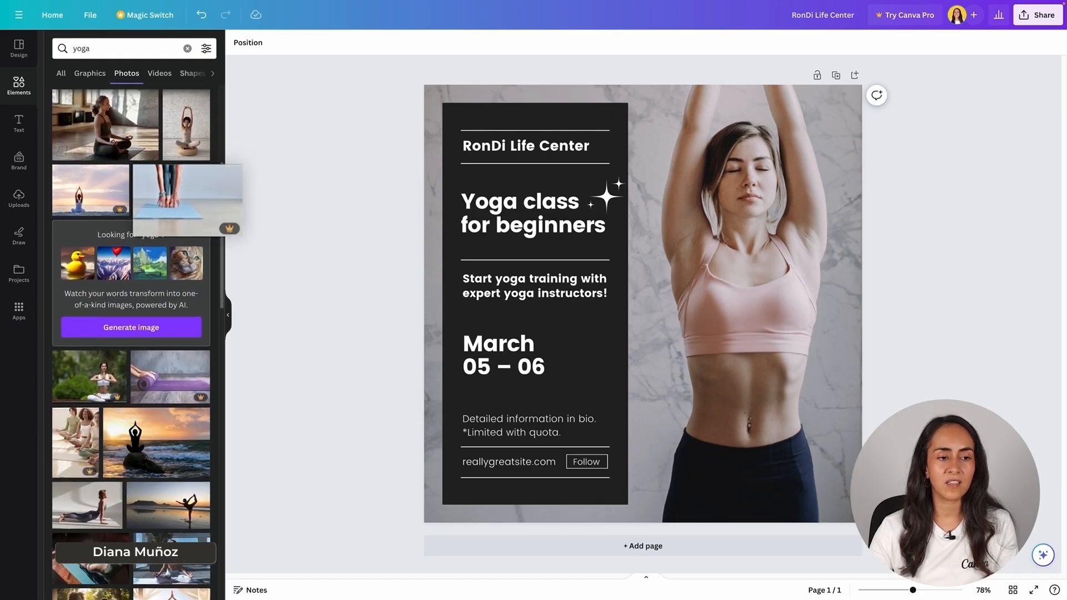
scroll(217, 214, down, 4)
scroll(217, 214, up, 3)
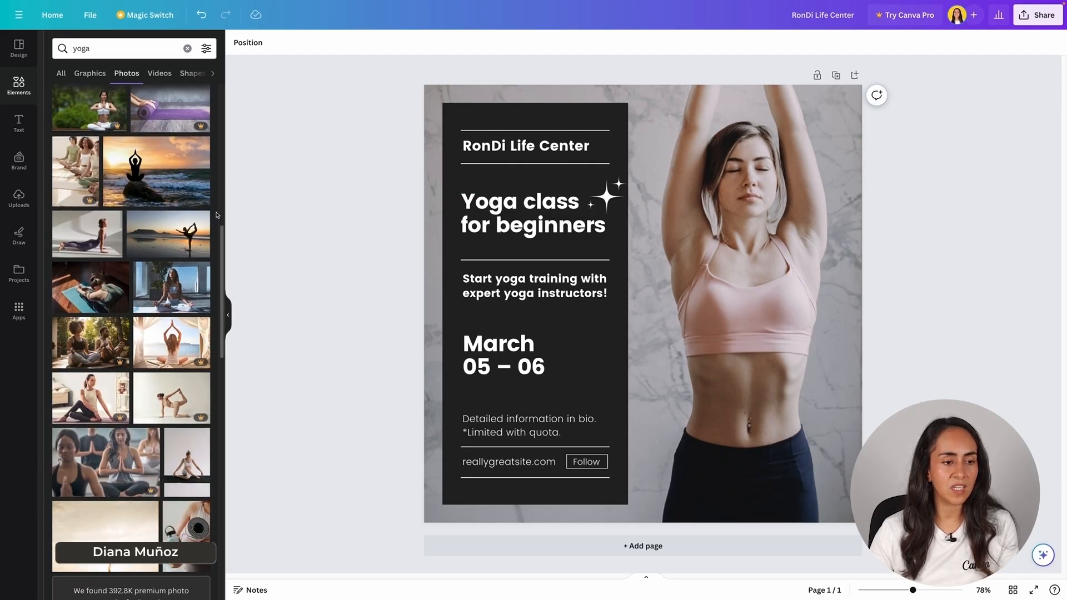
scroll(218, 219, down, 2)
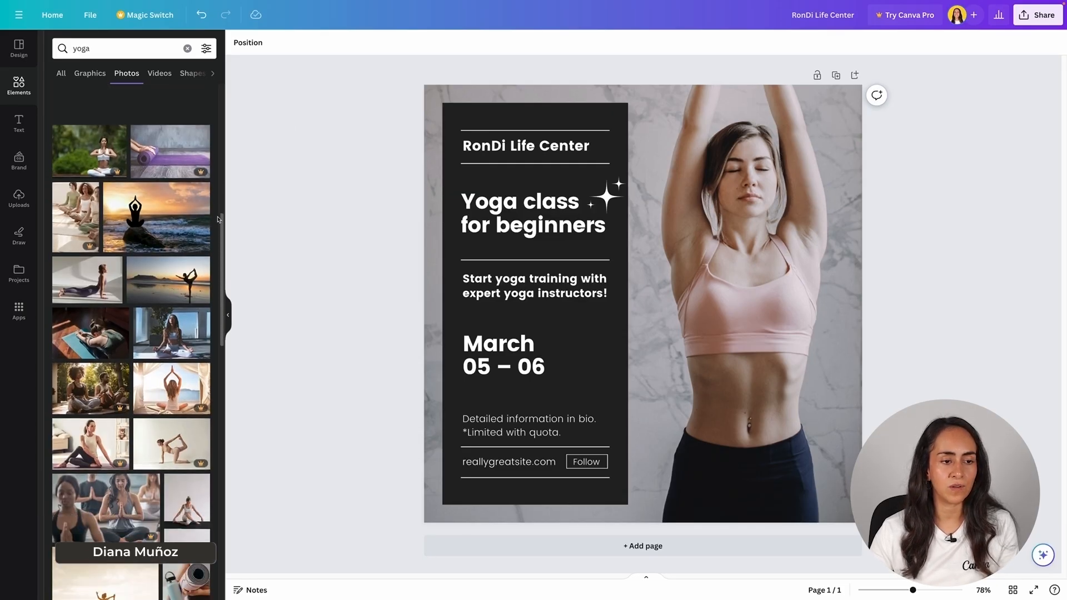
scroll(218, 219, down, 3)
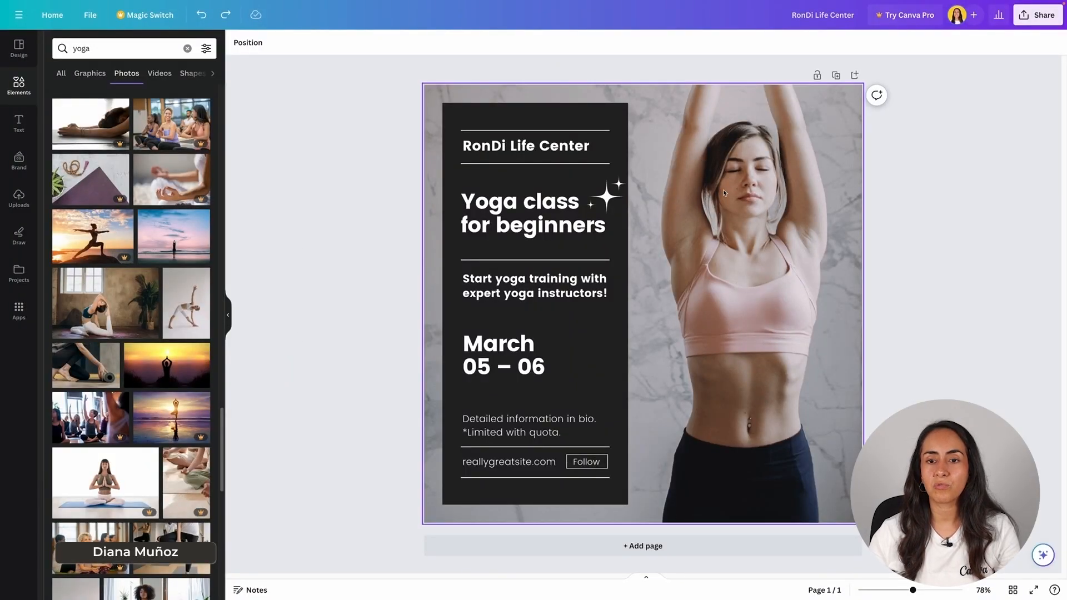
drag(176, 286, 431, 226)
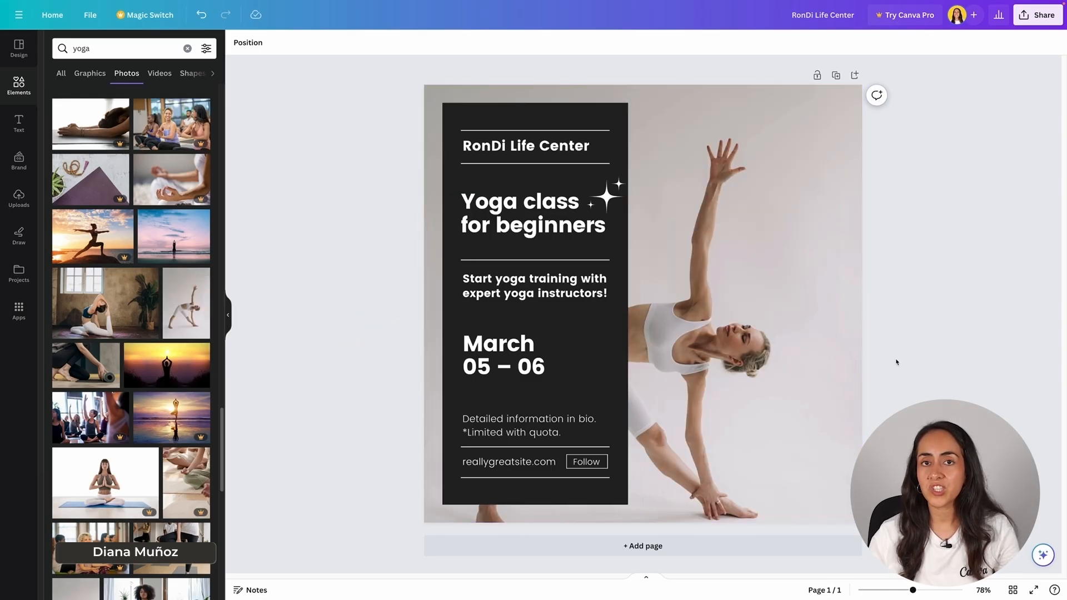
- Reposition the photo within its crop, leaving its rotation at 0
double_click(778, 333)
drag(779, 442, 792, 386)
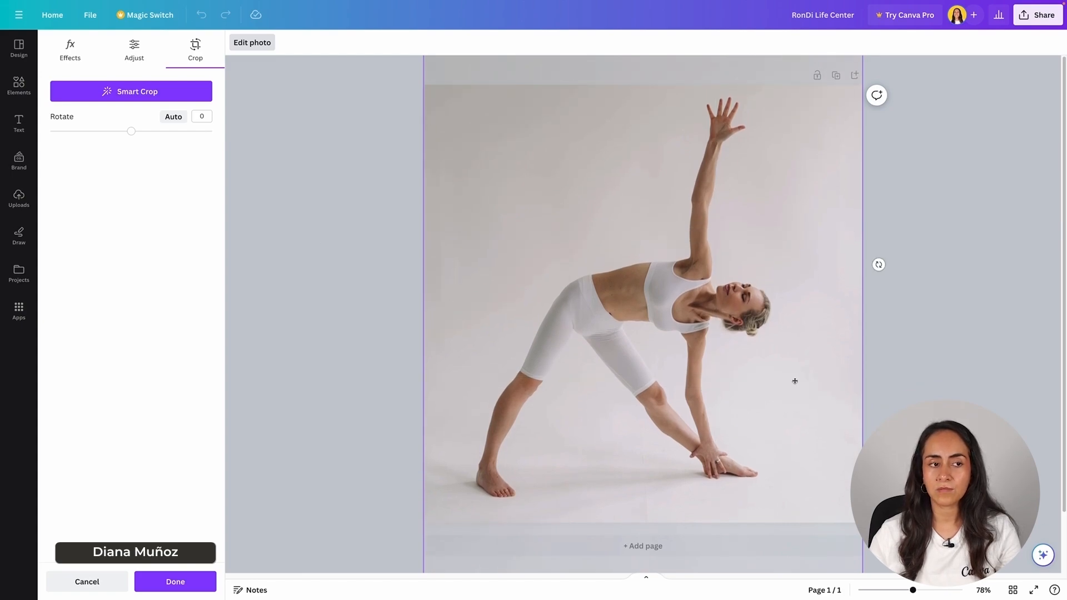
mouse_move(131, 132)
mouse_down()
mouse_move(121, 131)
mouse_move(131, 134)
mouse_up()
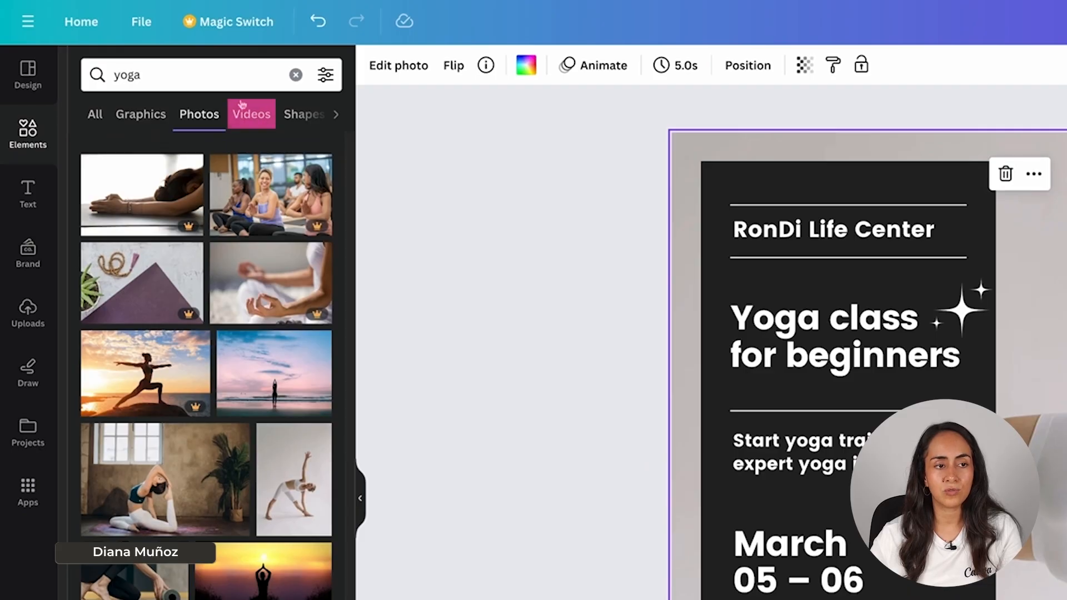
- Drop the bare-feet yoga mat video from the Videos results onto the background
click(260, 117)
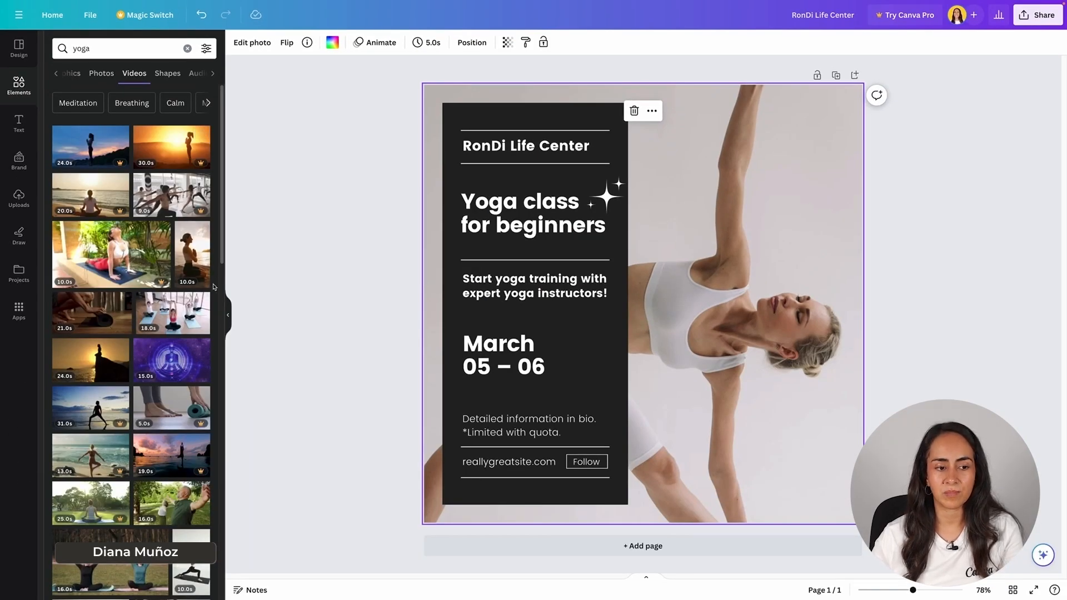
drag(93, 298, 455, 284)
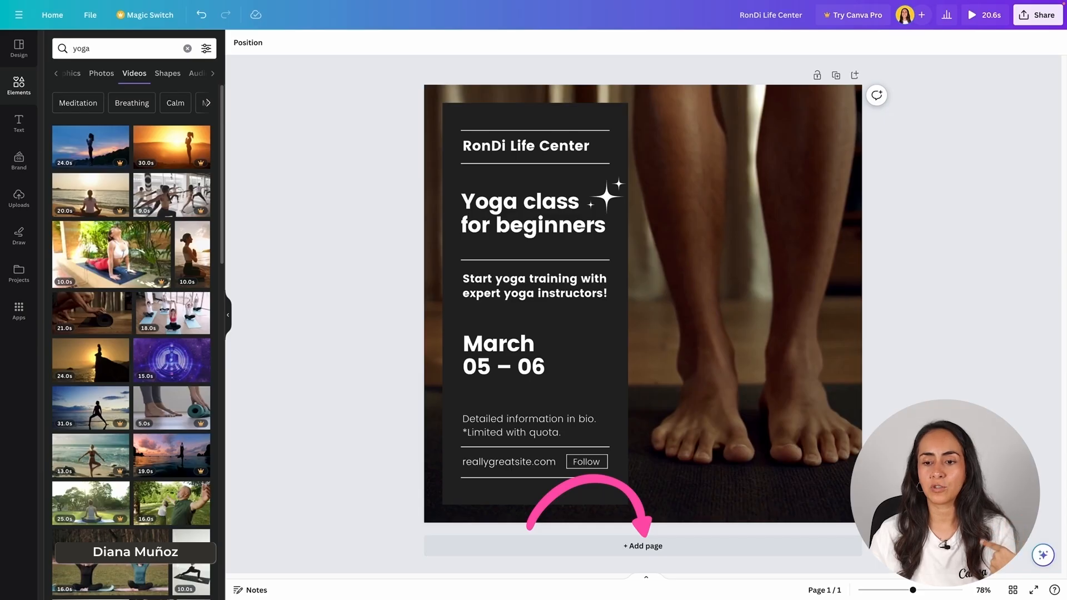
- Add page 2 and apply the 'from home' template found by searching 'finances'
click(639, 546)
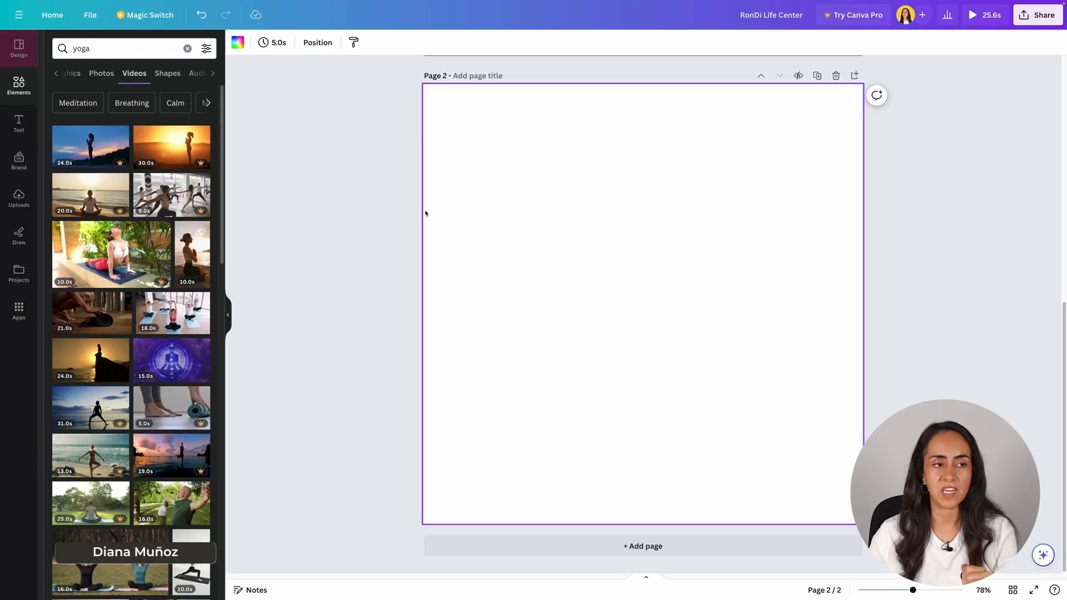
click(20, 50)
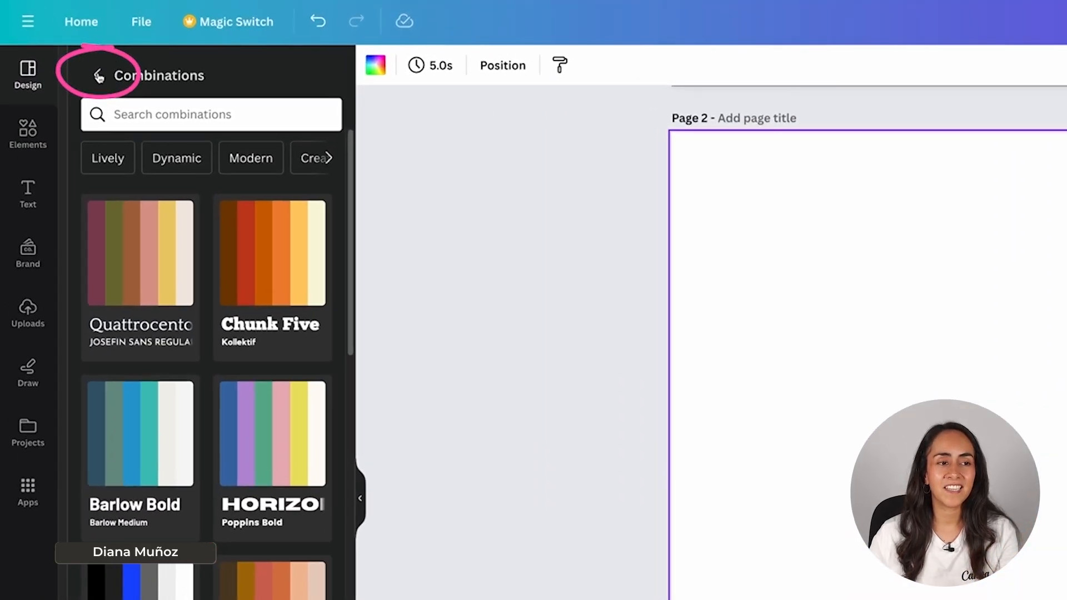
click(98, 76)
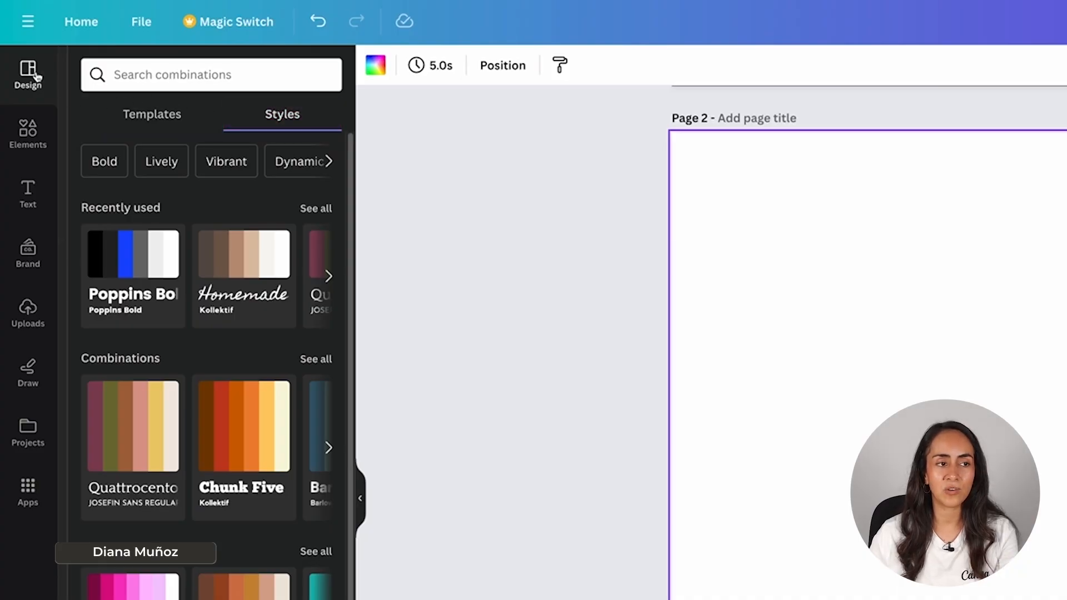
click(167, 119)
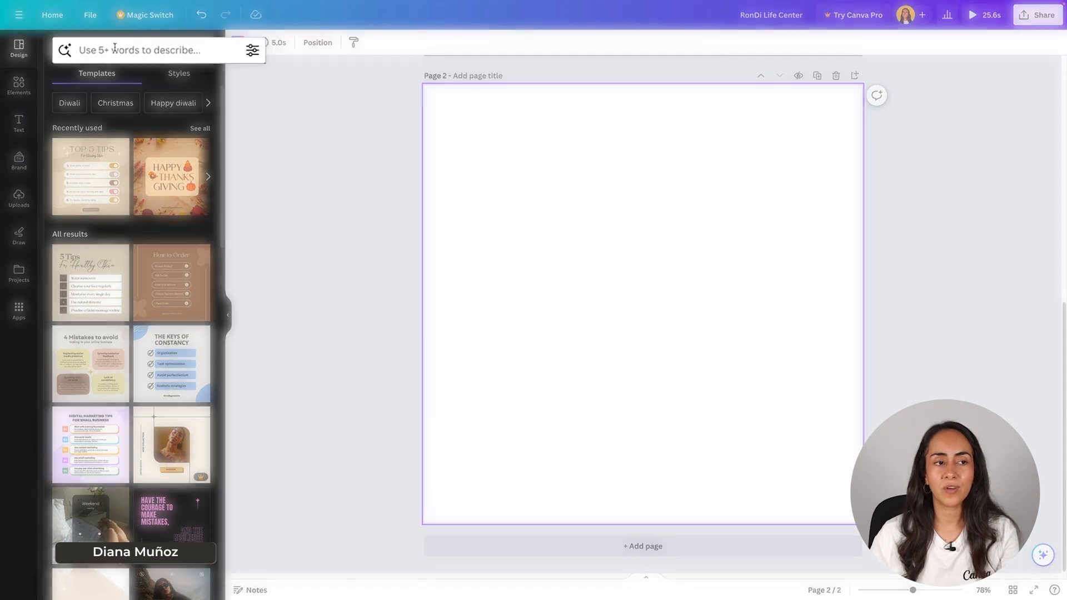
click(136, 51)
text(fi)
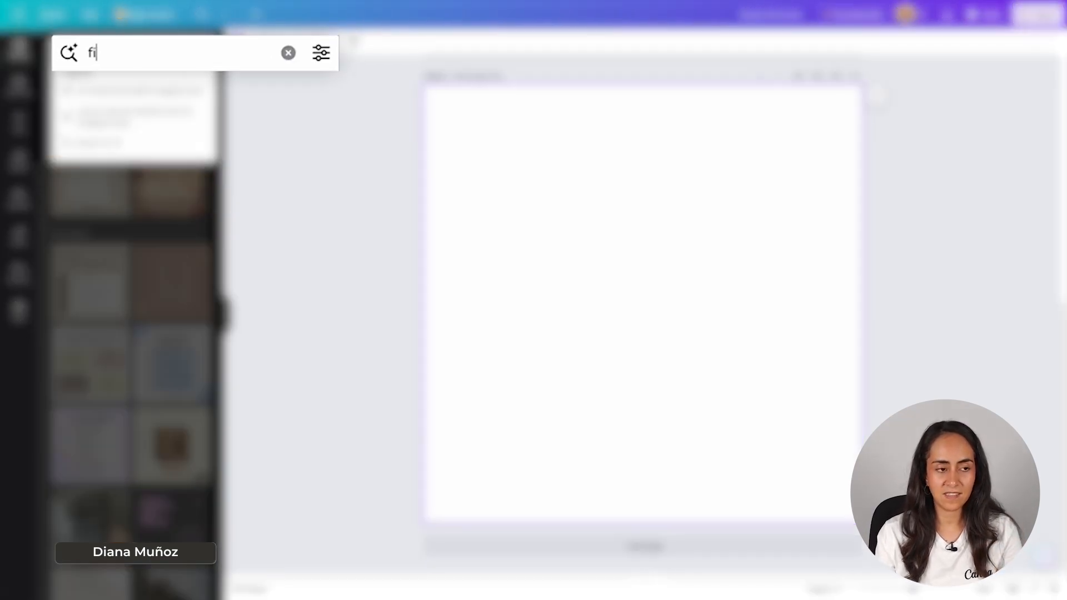
text(nances)
key(Return)
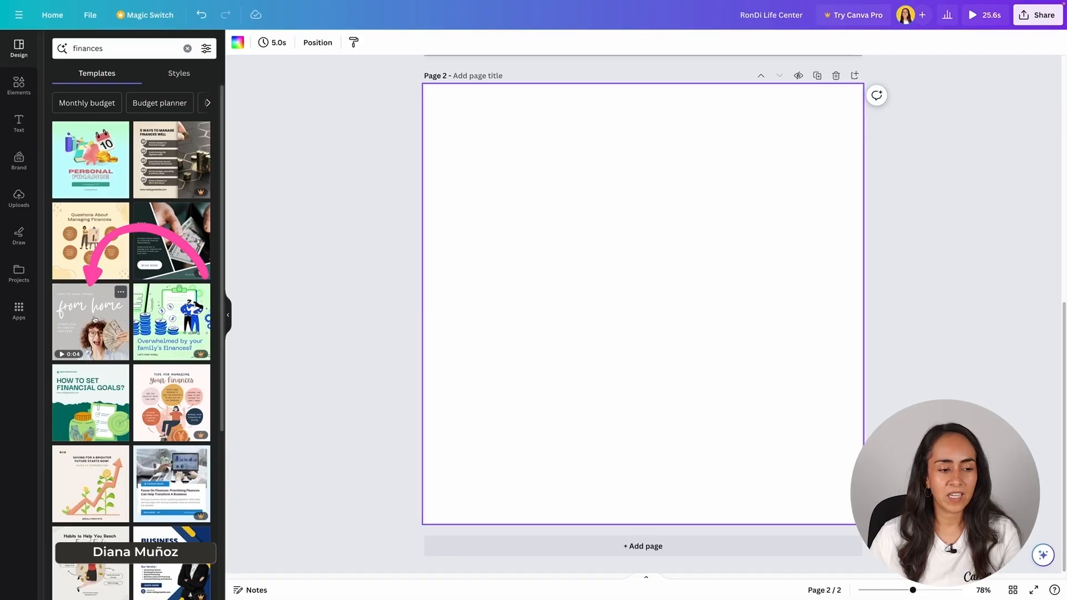
click(97, 320)
- Delete the decorative underline and the small squiggle near FOR FREE
click(741, 254)
click(771, 215)
click(470, 428)
click(474, 357)
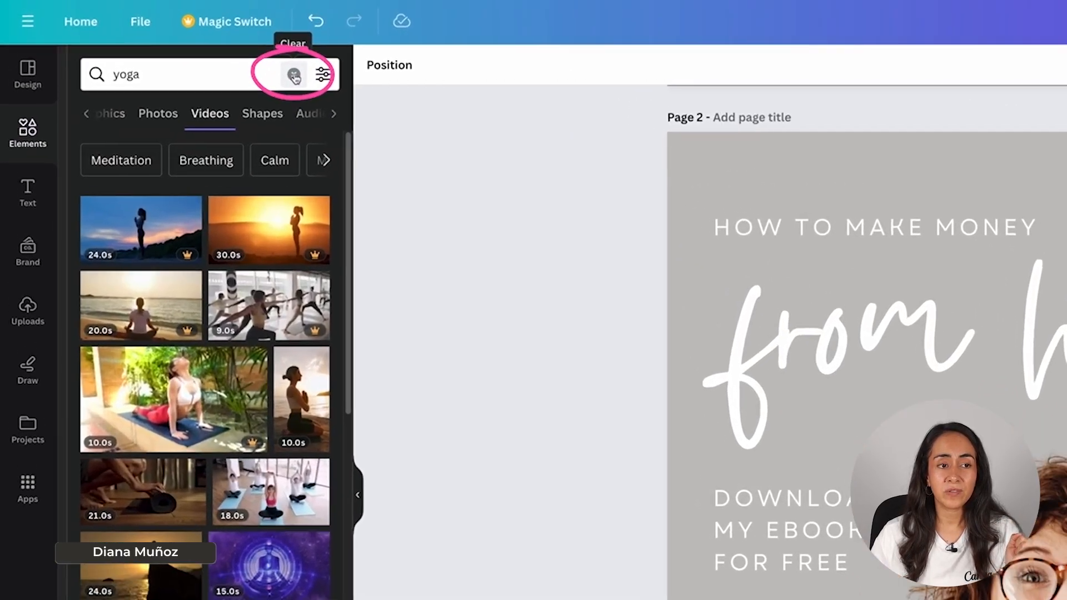
- Add a donut chart from the Charts elements to page 2 and shrink it
click(294, 75)
scroll(170, 230, down, 8)
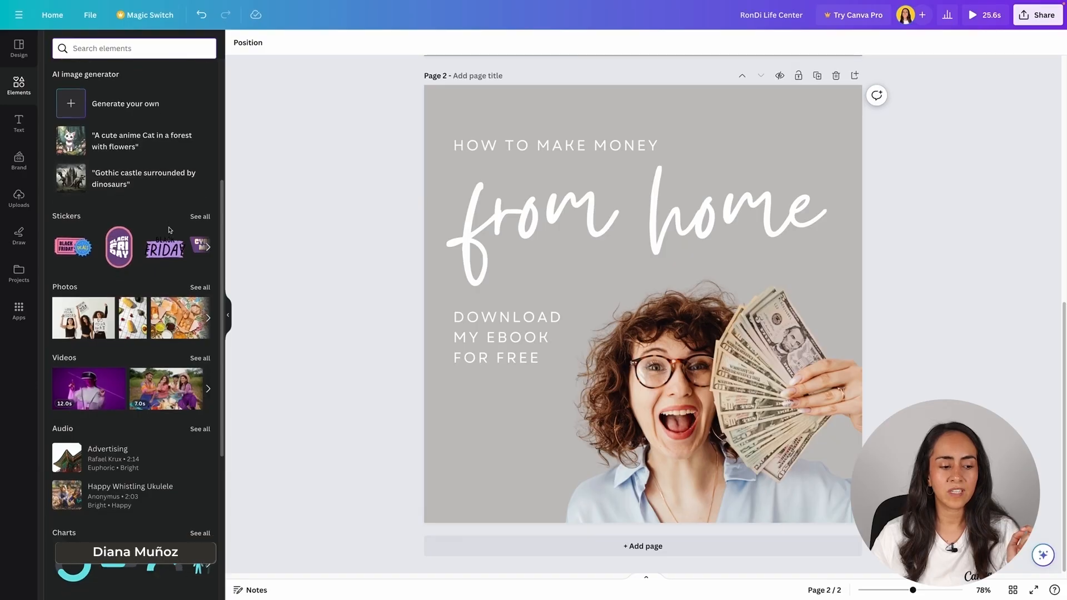
scroll(170, 230, down, 2)
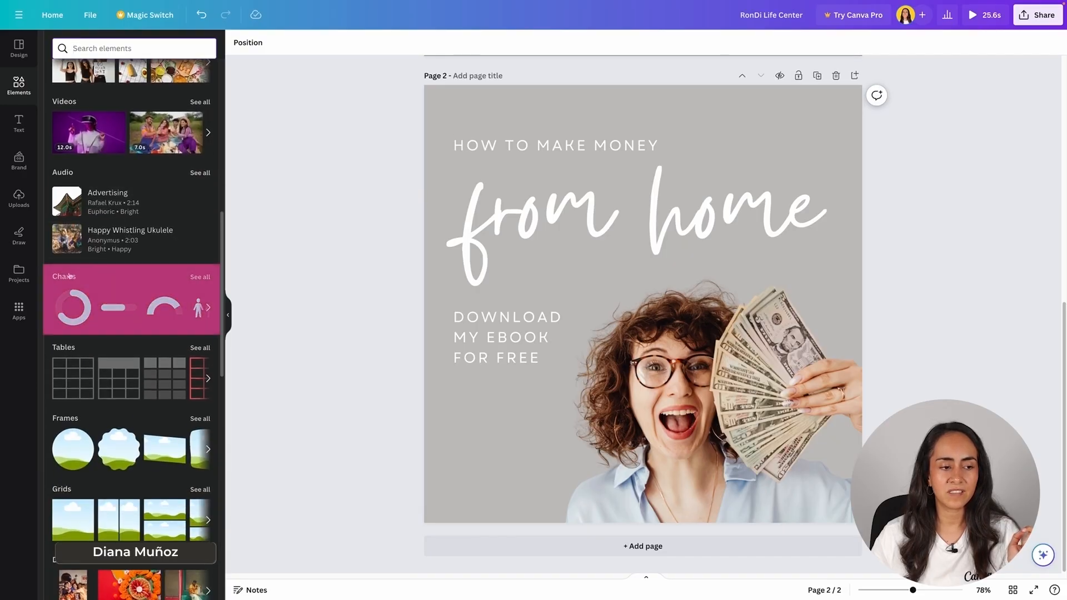
click(200, 276)
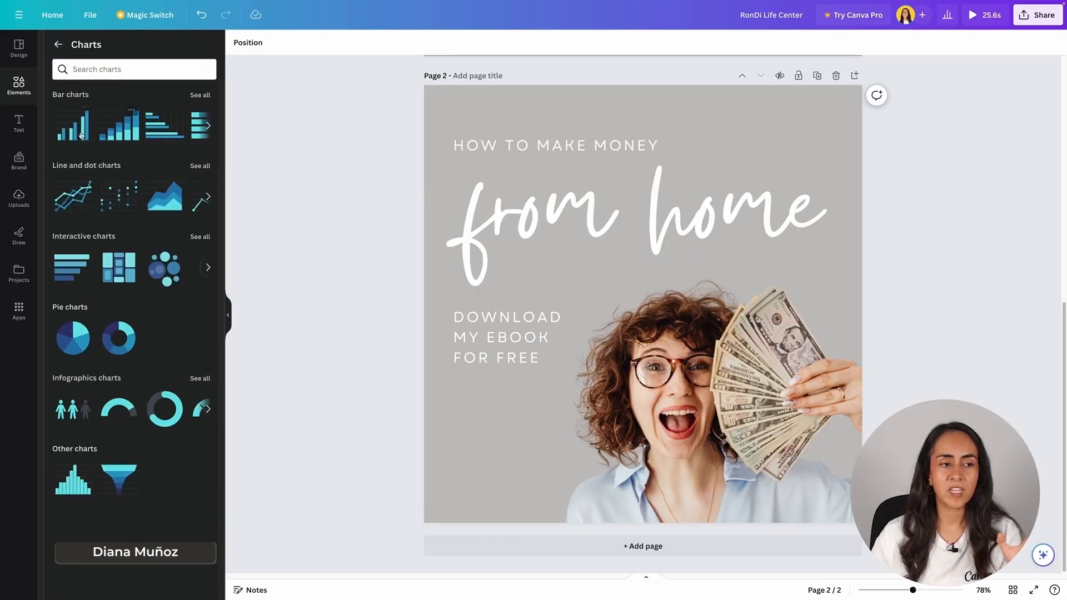
click(208, 127)
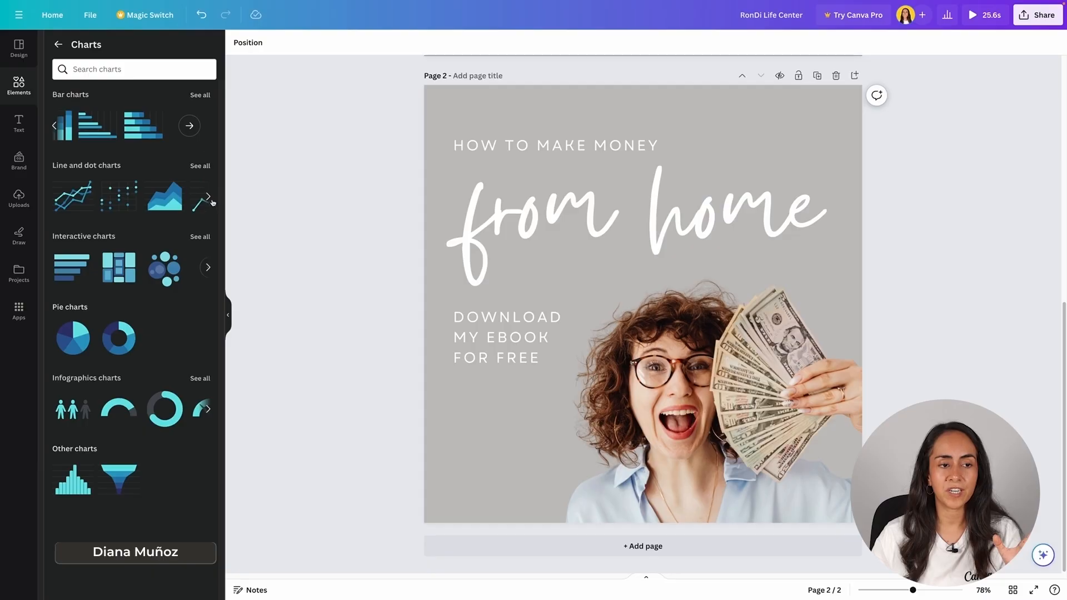
click(208, 197)
click(210, 268)
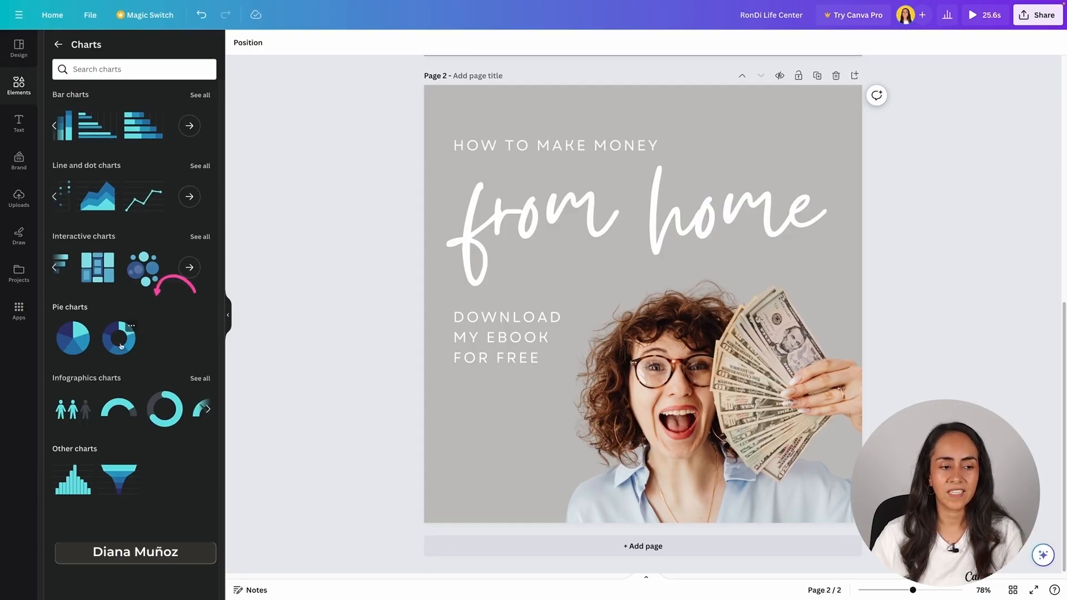
click(115, 341)
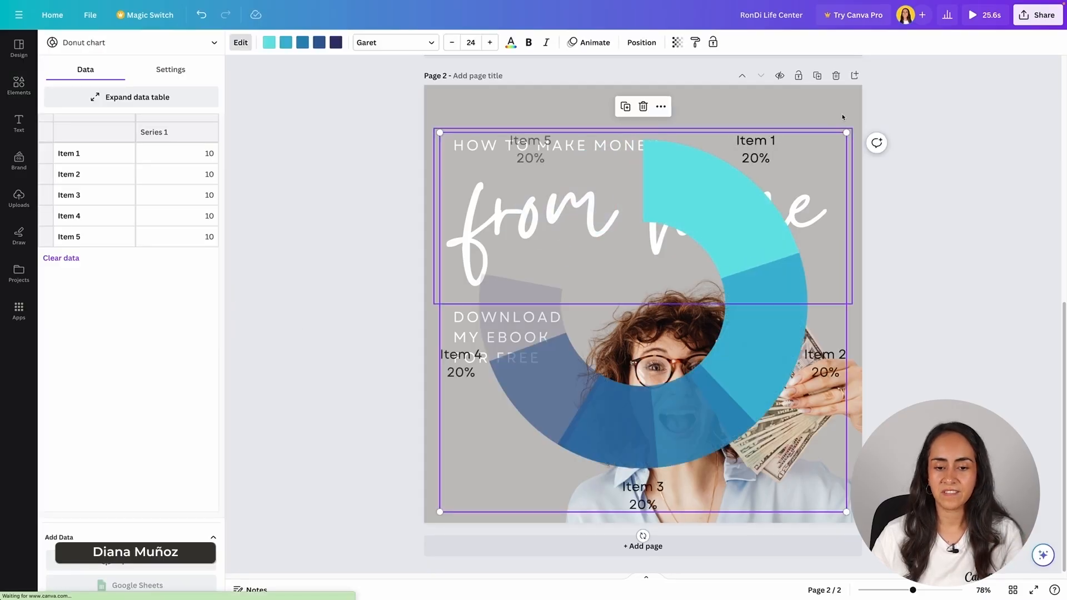
drag(844, 132, 604, 357)
- Delete the DOWNLOAD MY EBOOK text and settle the donut chart in the lower left
click(550, 322)
click(555, 281)
click(568, 398)
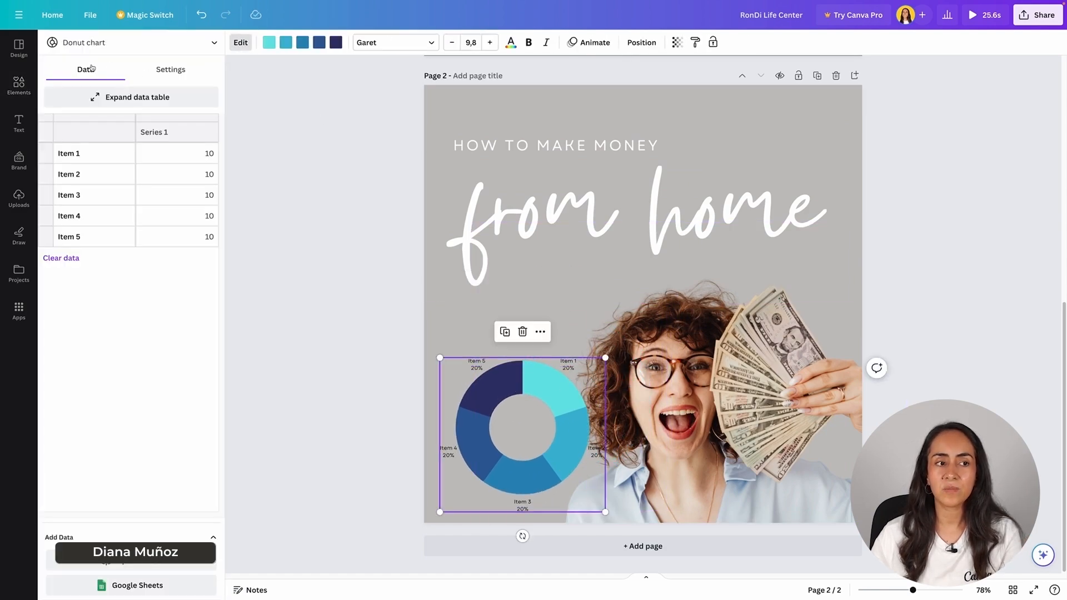
drag(601, 359, 603, 359)
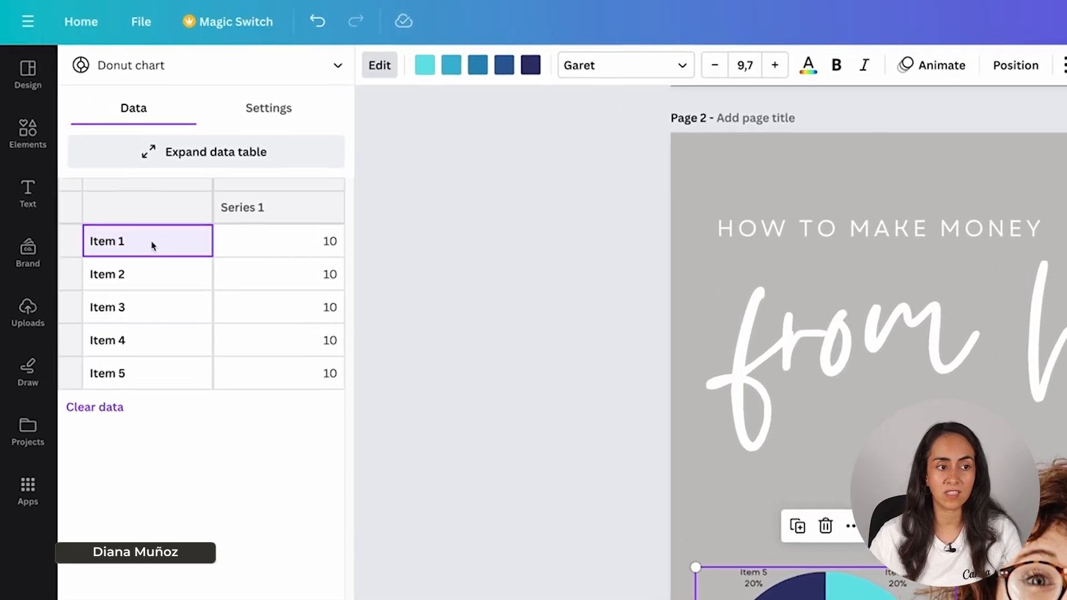
- Set the chart data to Income 90 and Side jobs 10, deleting rows Item 3–5
text(Inco)
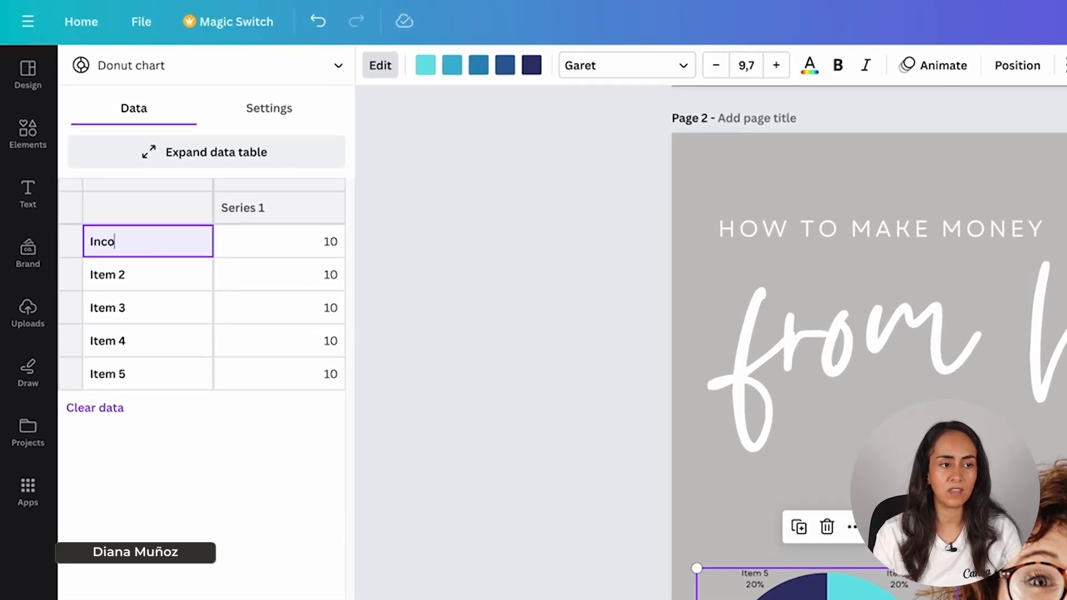
click(285, 248)
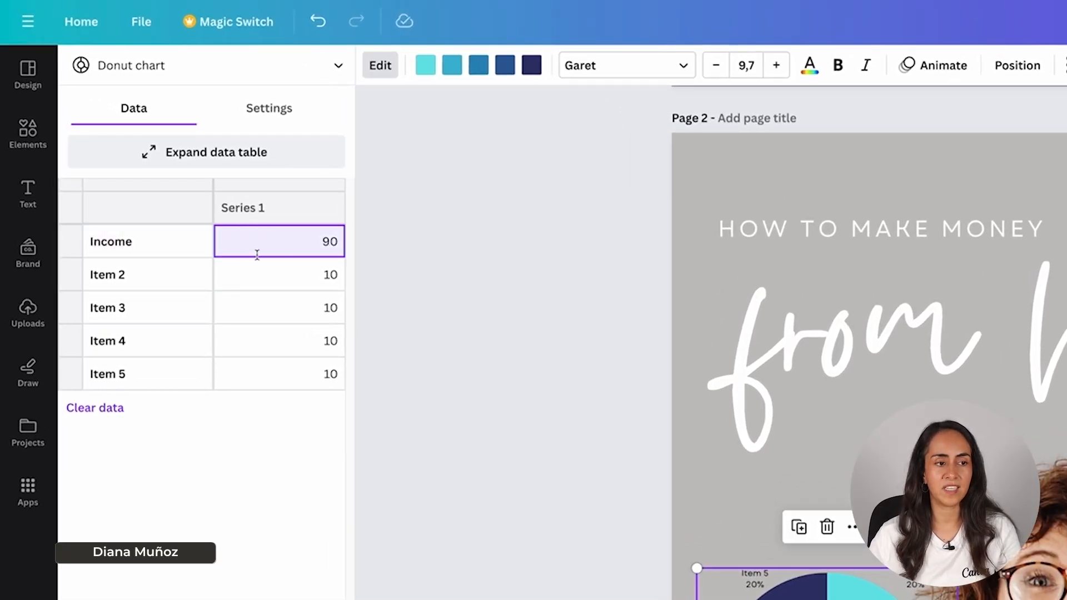
click(169, 282)
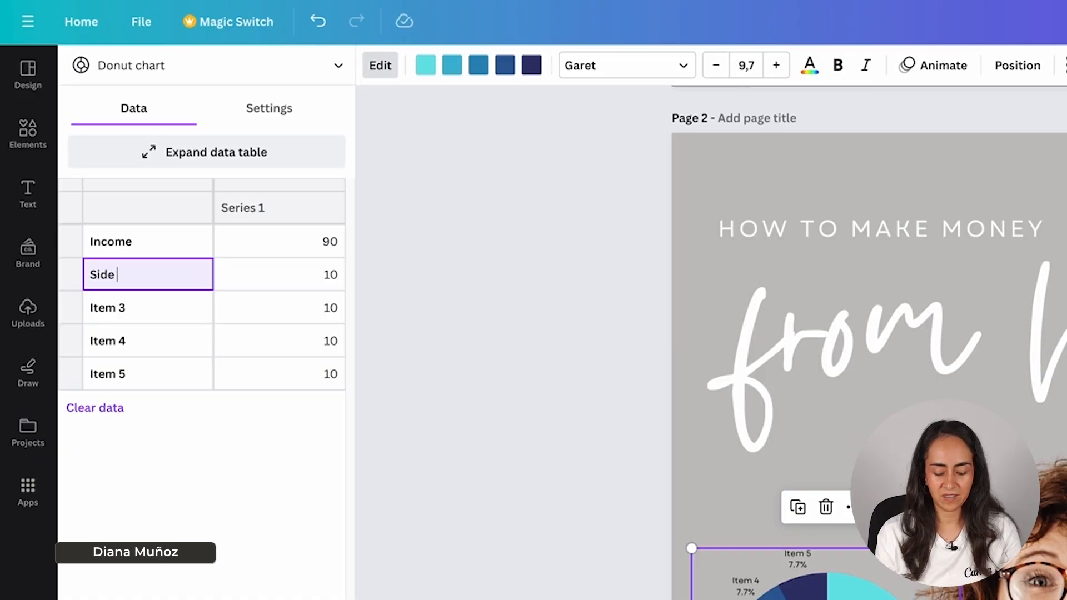
drag(144, 316, 300, 398)
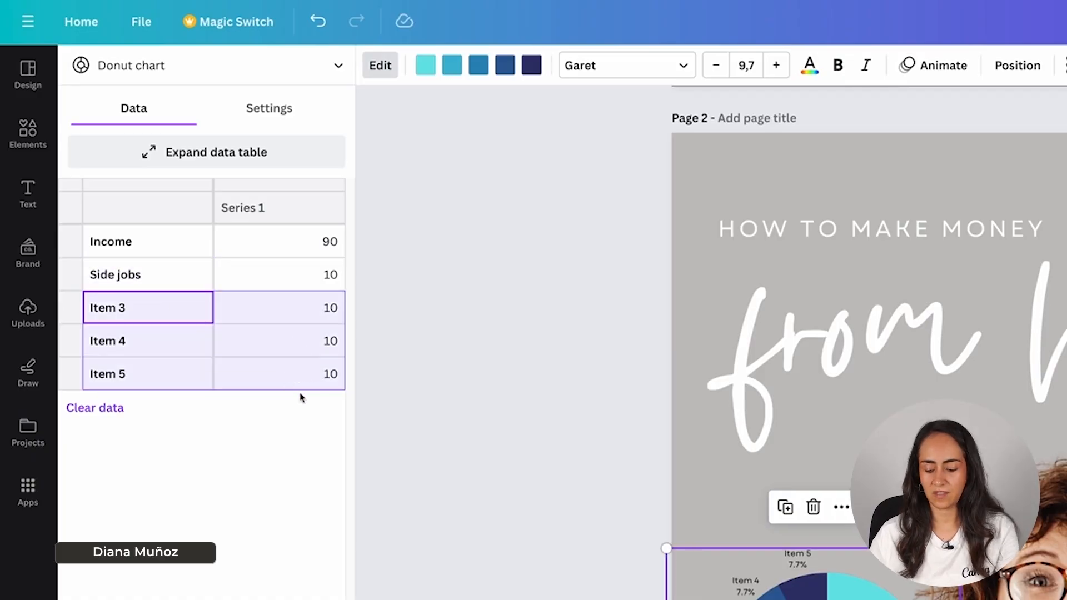
key(Delete)
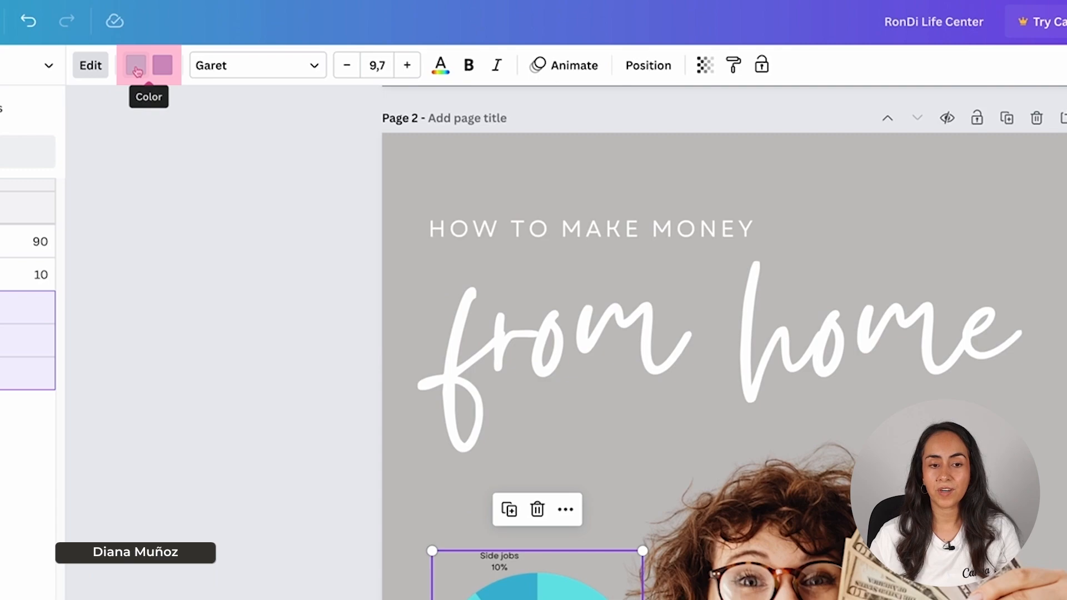
- Colour the Income segment white and the Side jobs segment black
click(134, 69)
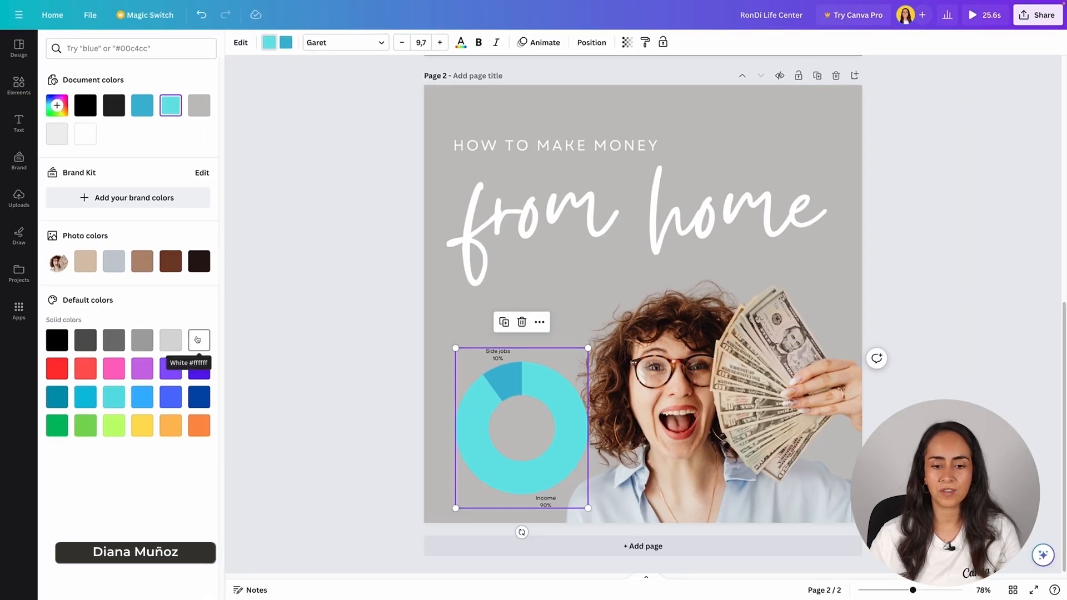
click(198, 339)
click(285, 47)
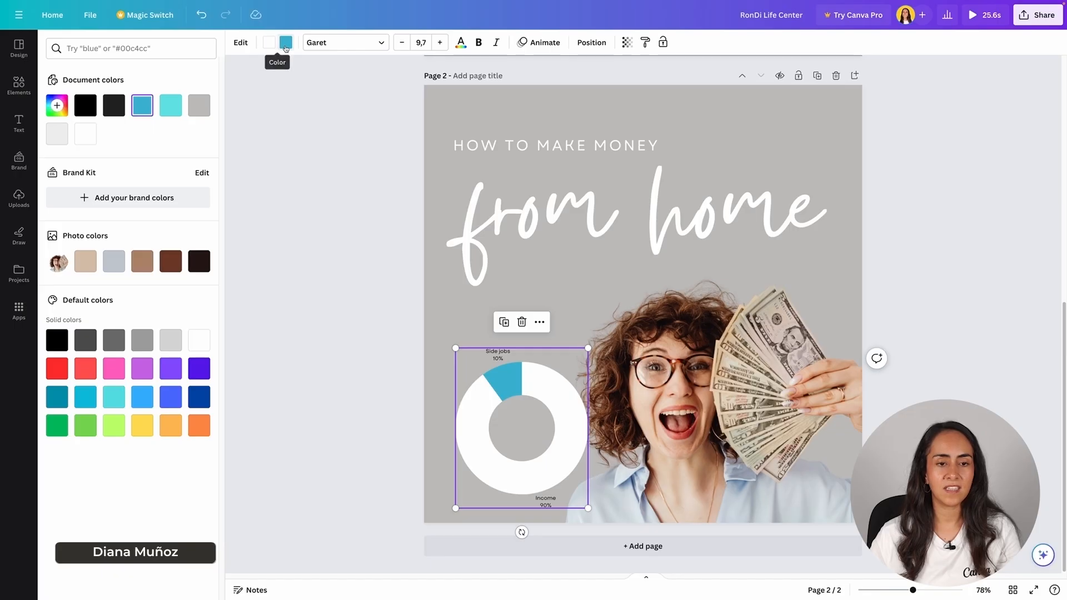
click(113, 105)
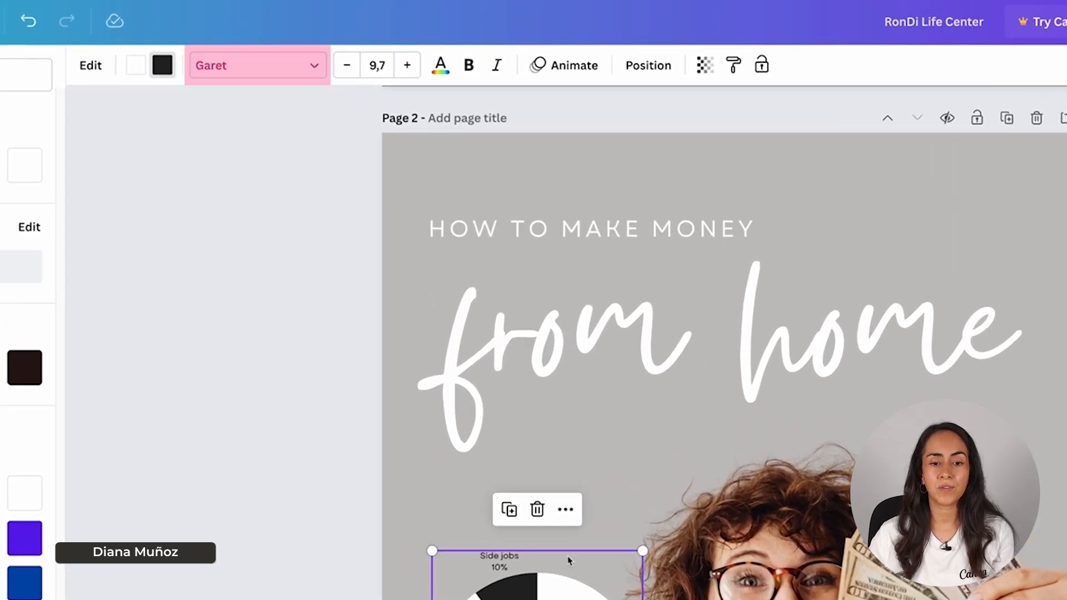
- Set the chart labels to Poppins Bold in white
click(238, 67)
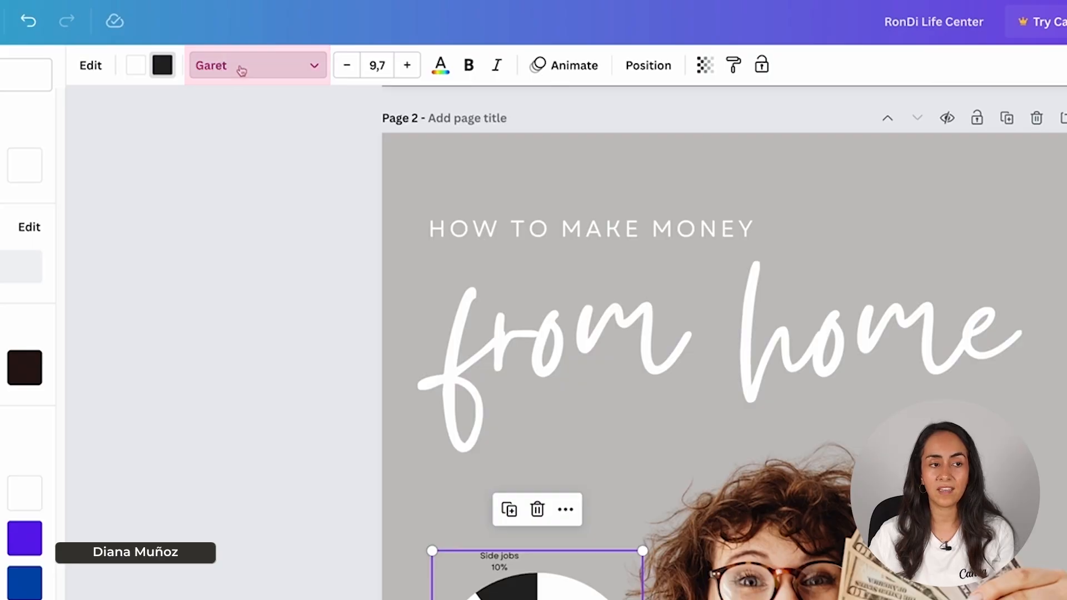
click(62, 78)
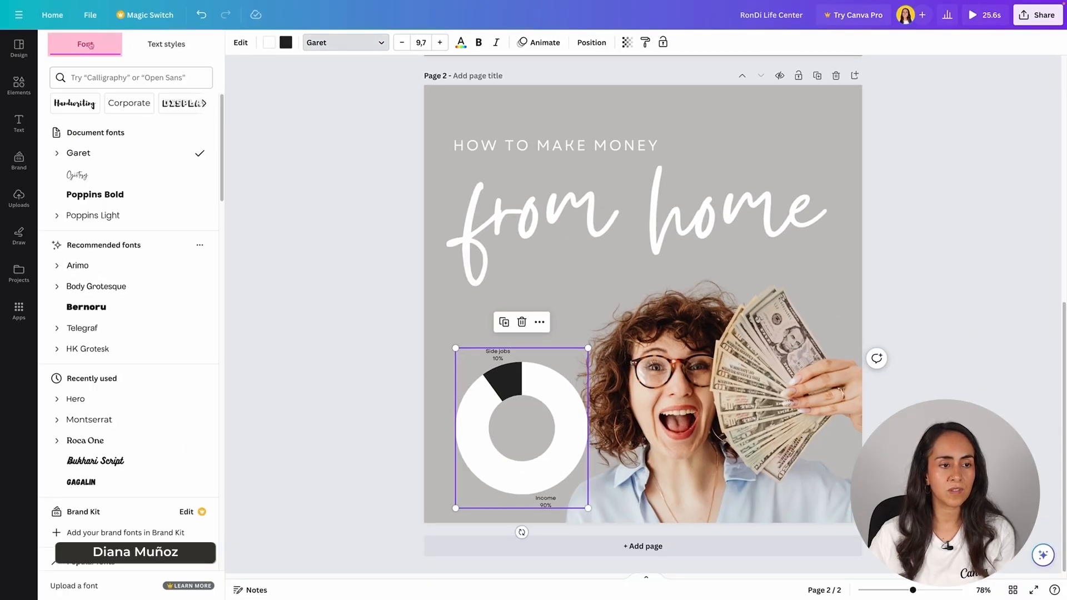
click(152, 195)
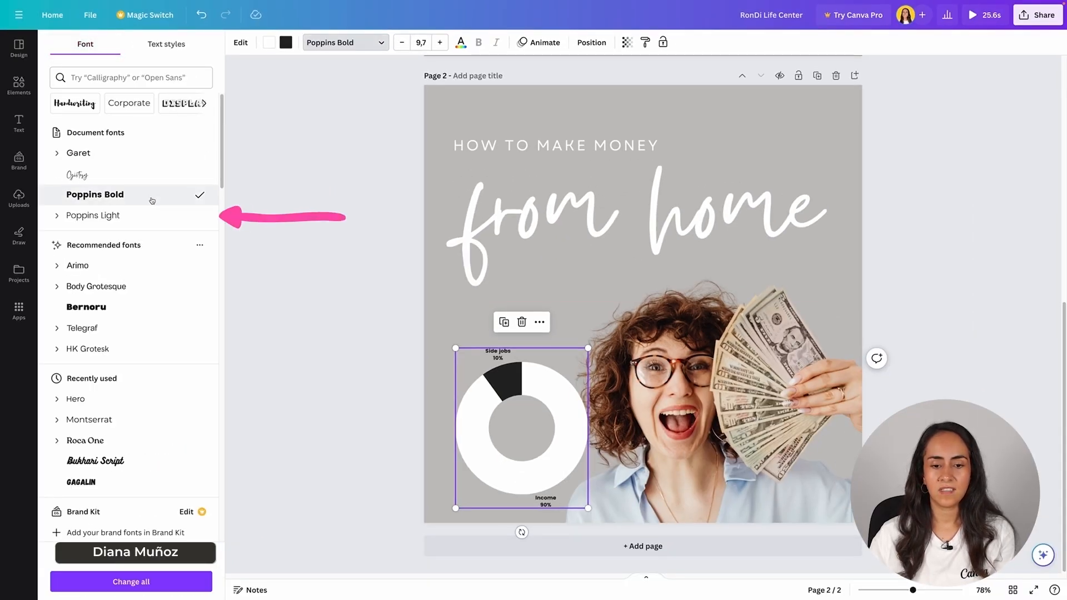
click(461, 42)
click(191, 107)
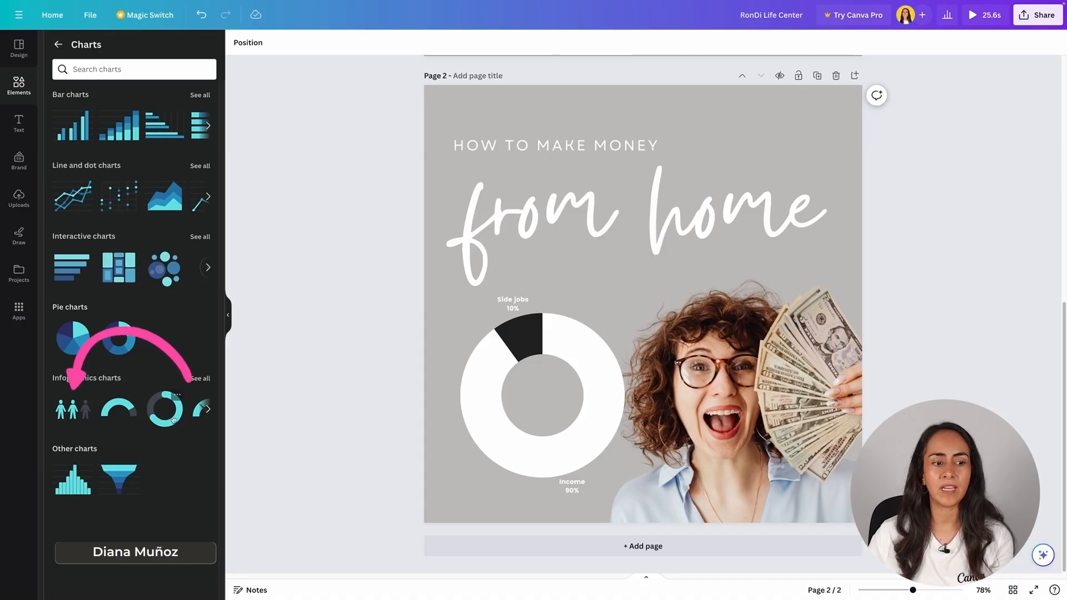
click(73, 409)
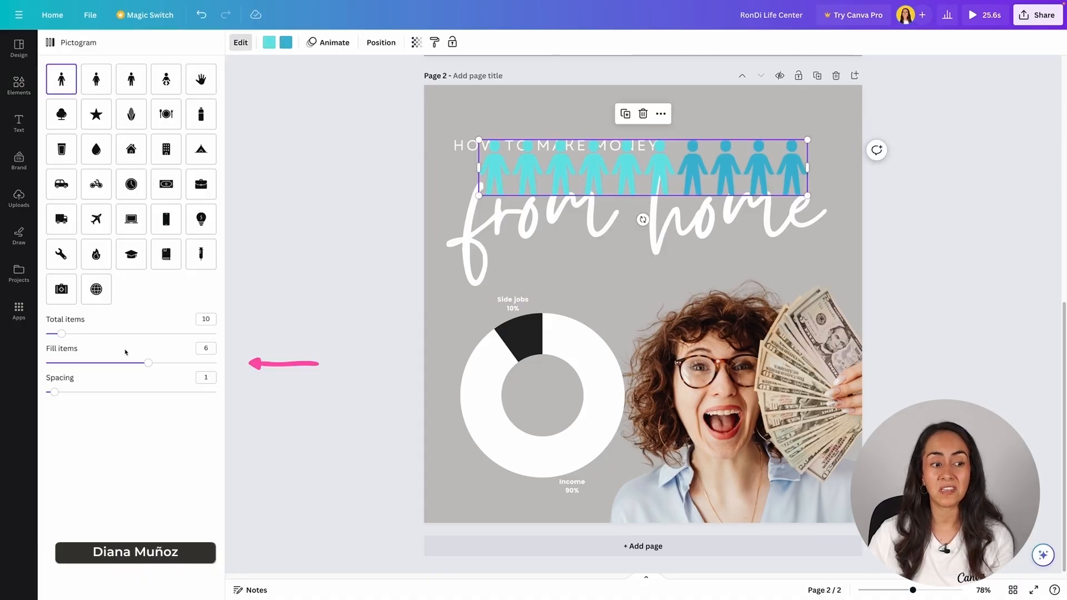
mouse_move(145, 363)
mouse_down()
mouse_move(102, 365)
mouse_move(164, 362)
mouse_up()
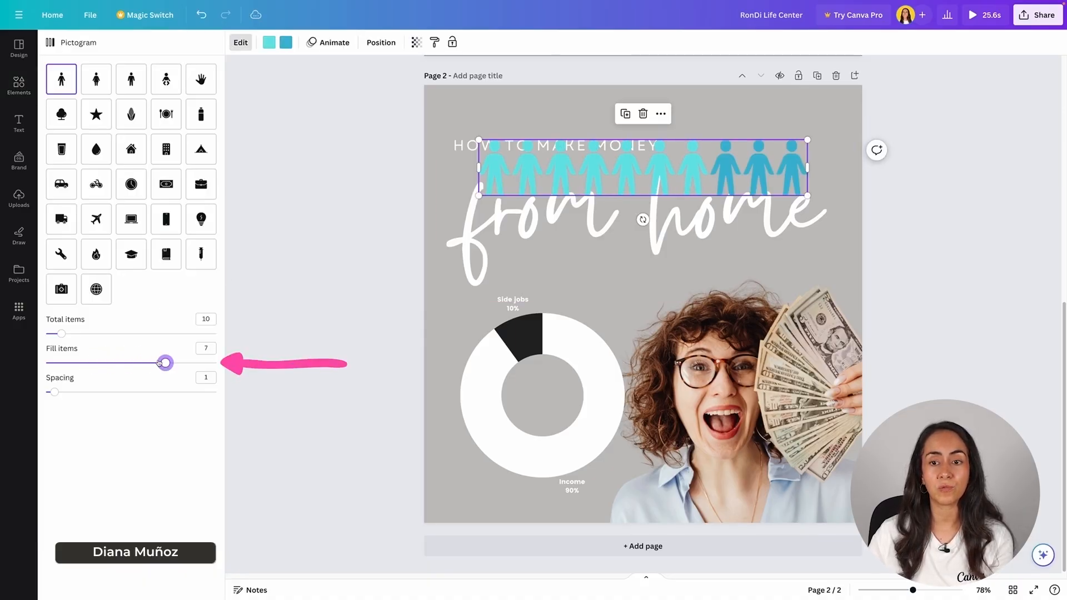
click(201, 79)
click(270, 42)
click(86, 261)
click(85, 134)
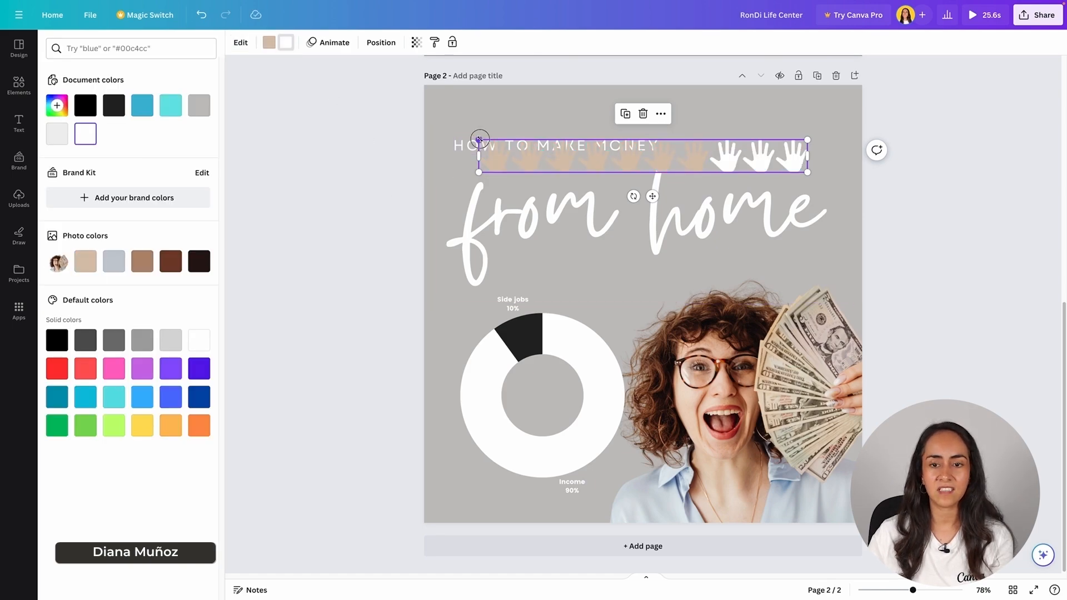
drag(478, 139, 619, 153)
drag(773, 167, 797, 119)
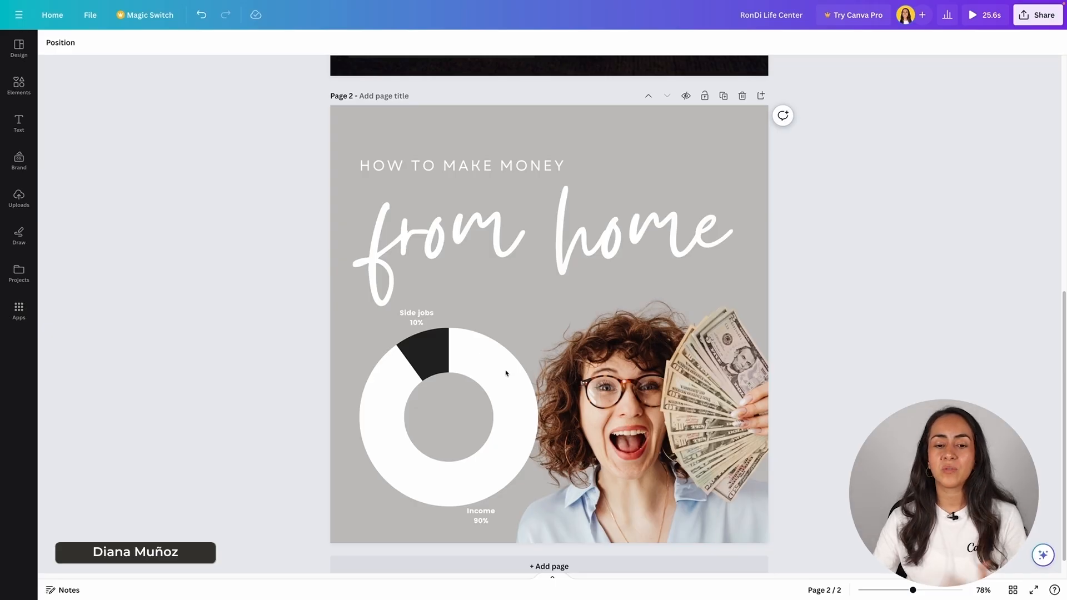
- In the donut chart's data table, rename Income to Salary and set its value to 10
click(430, 350)
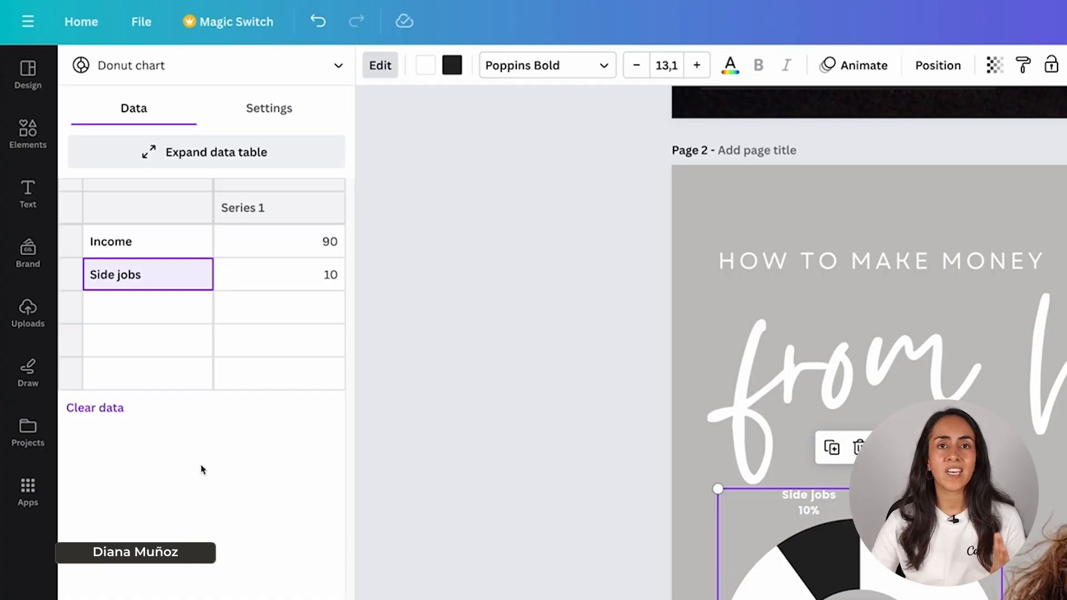
click(185, 242)
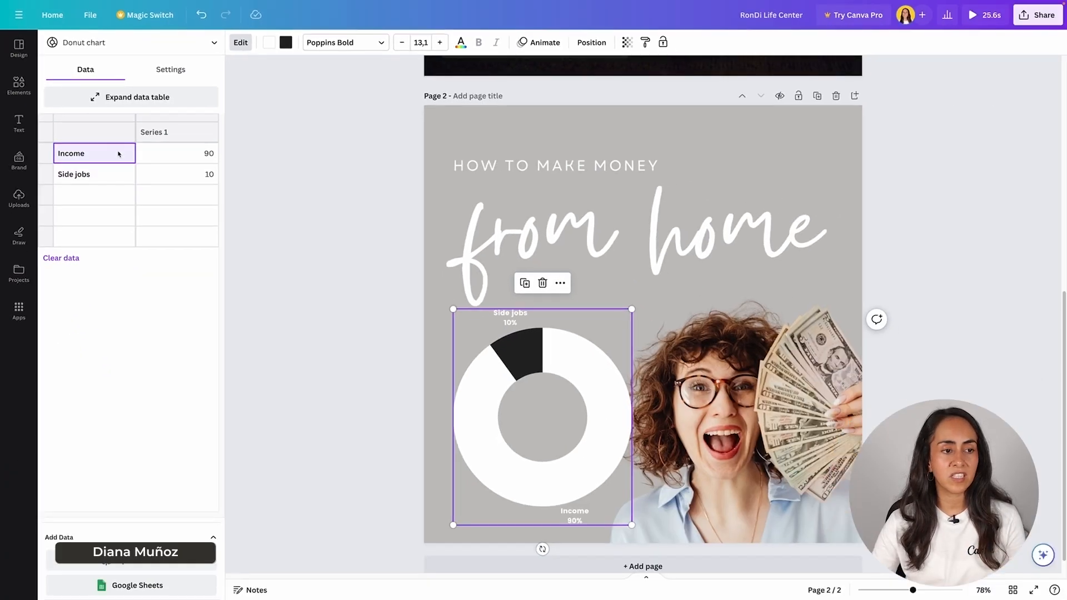
text(Salary)
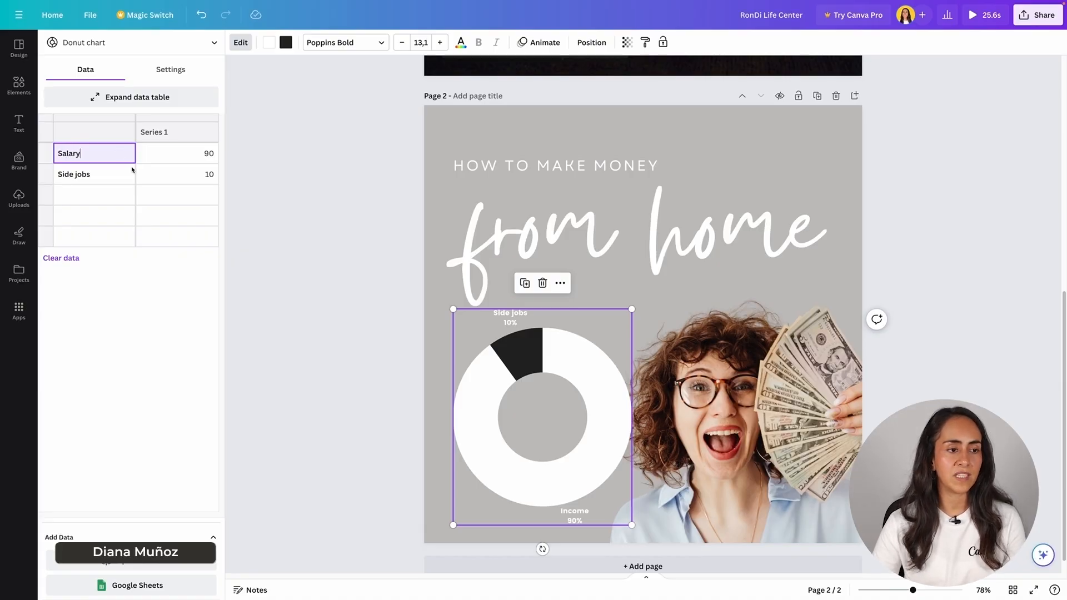
click(210, 157)
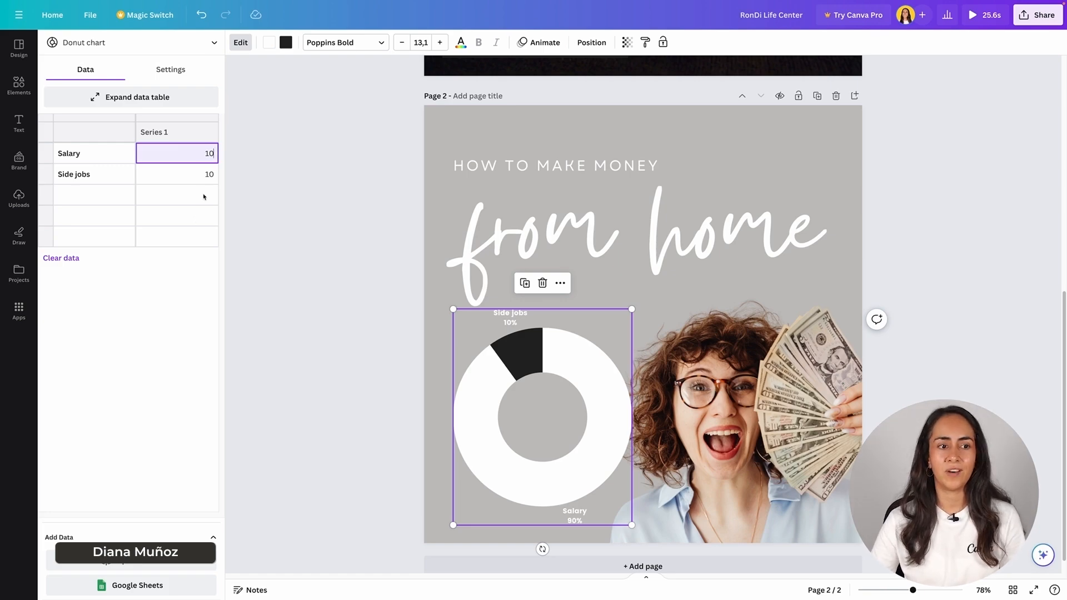
text(10)
click(213, 179)
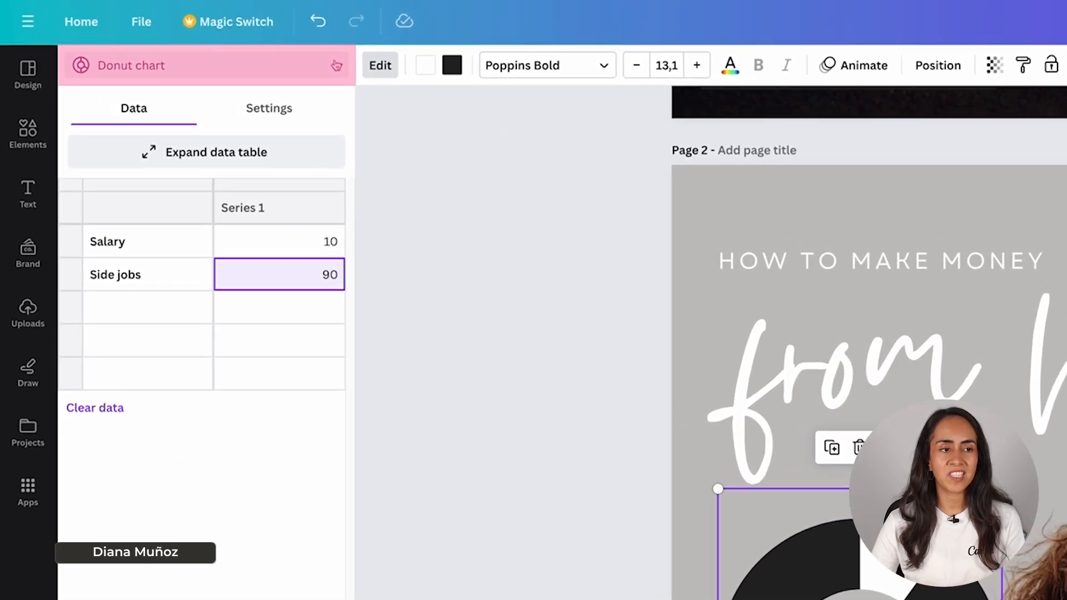
- Try the Bar chart type, hiding its labels and grid lines, then showing labels again
click(213, 42)
scroll(271, 189, up, 3)
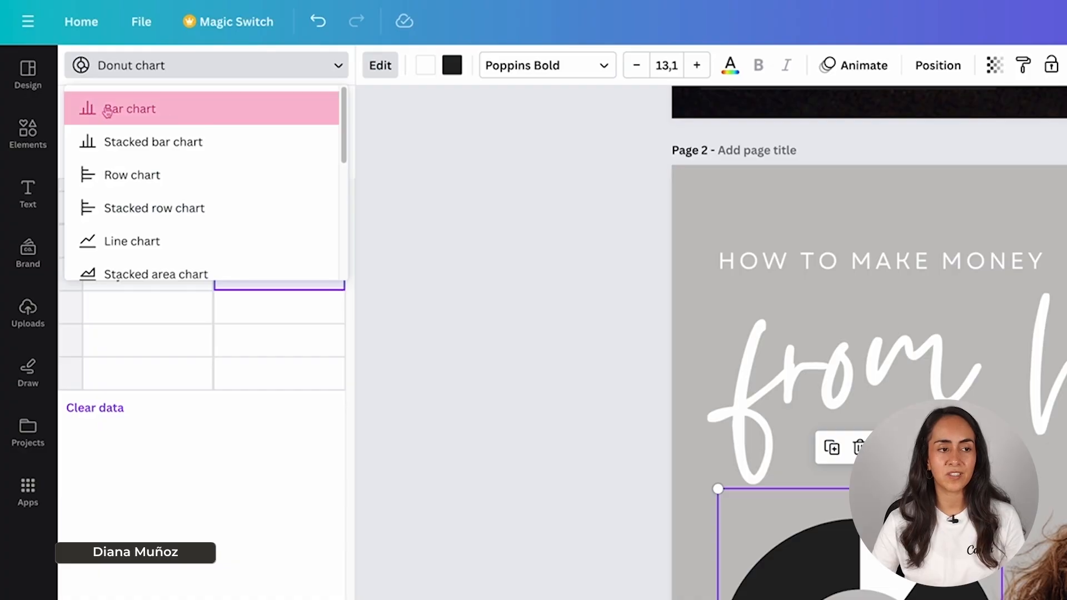
click(195, 121)
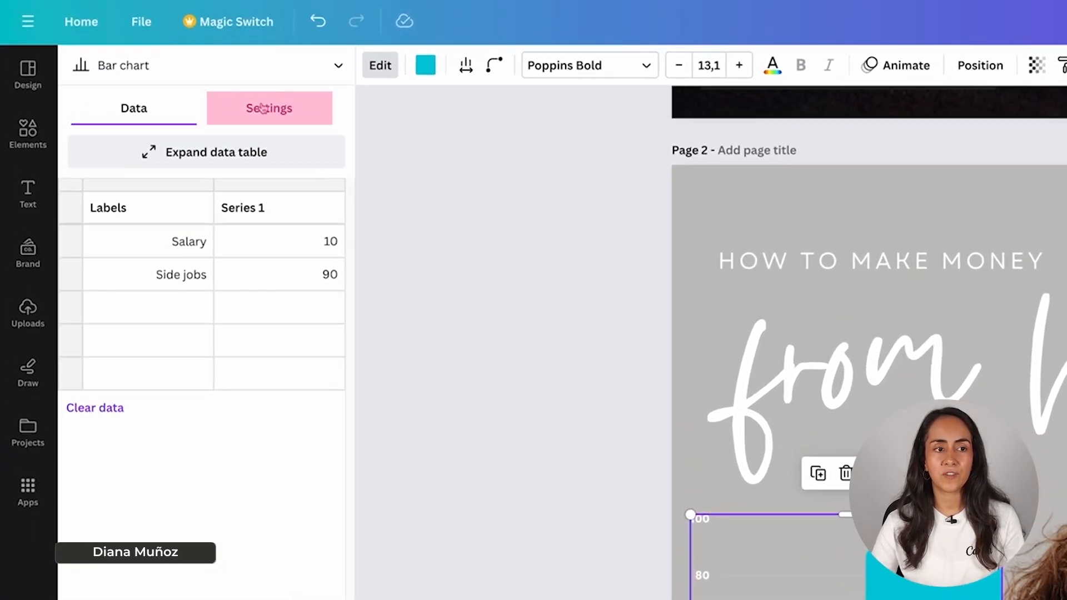
click(264, 108)
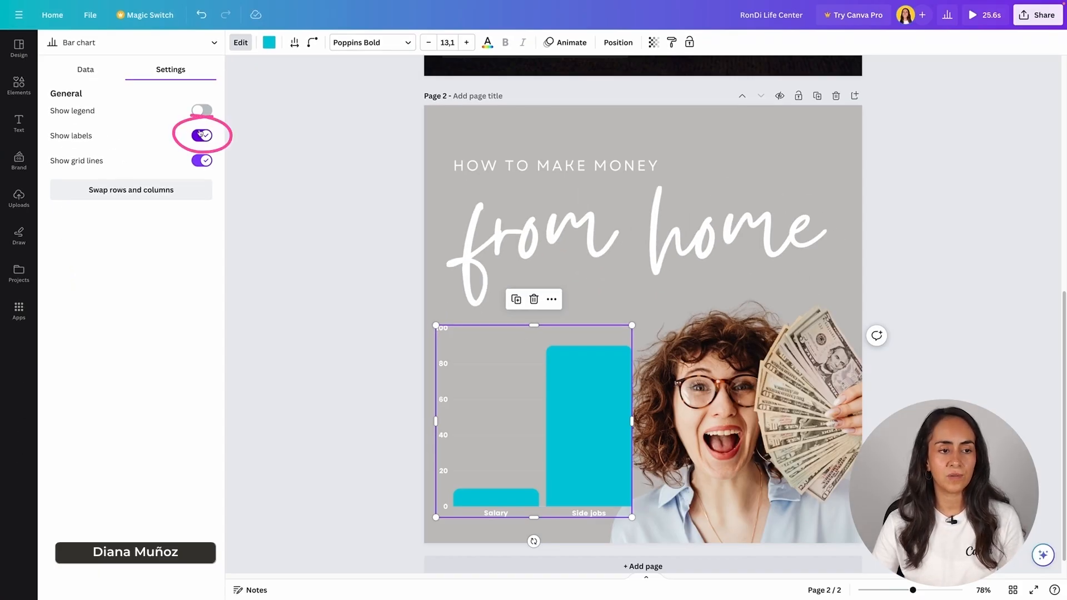
click(205, 135)
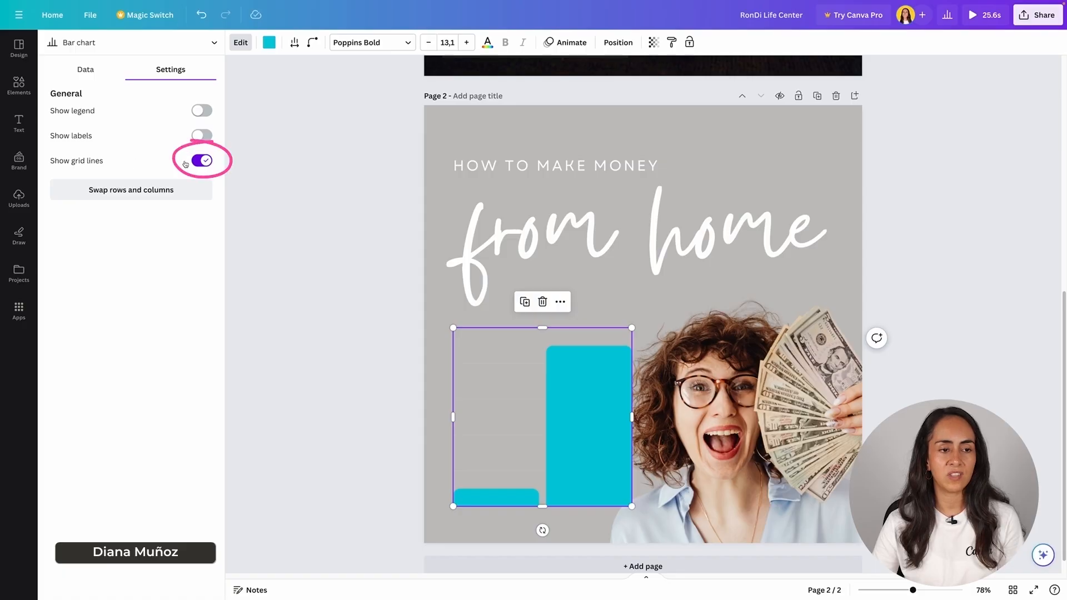
click(203, 163)
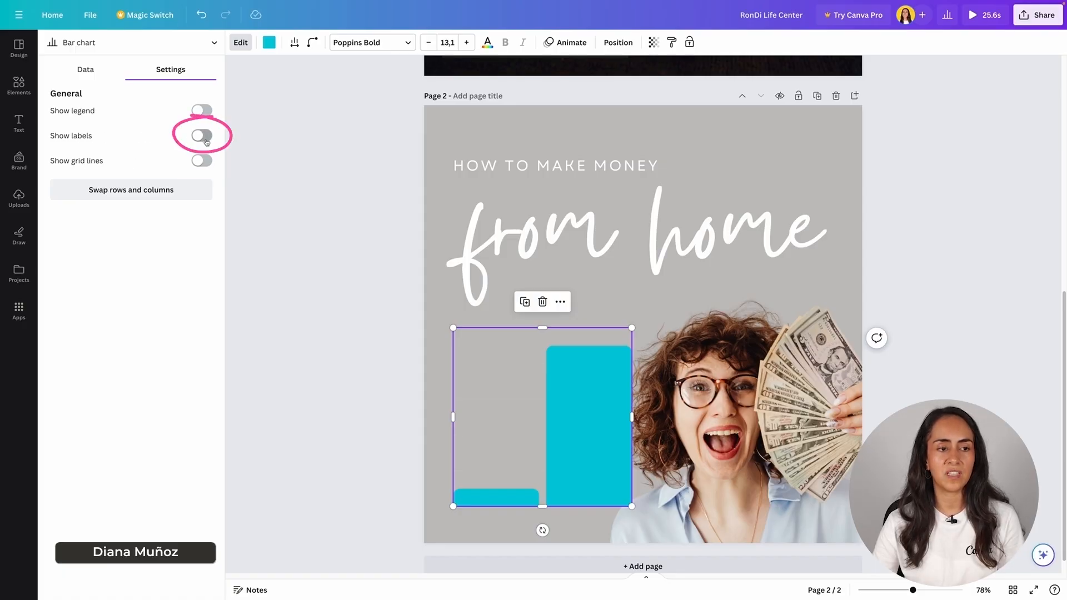
click(203, 137)
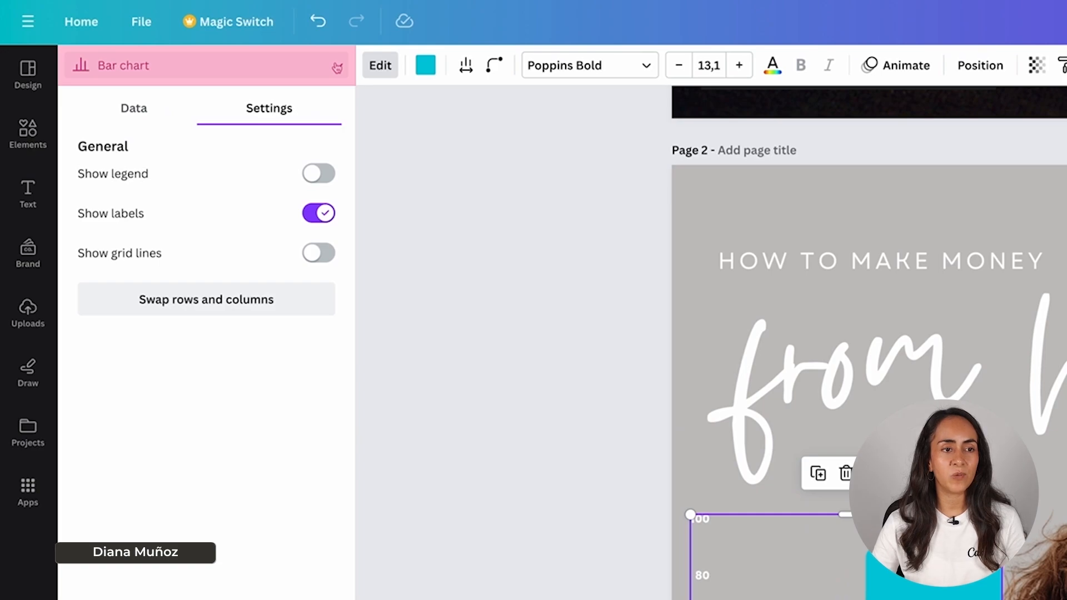
- Switch the chart type back to Donut chart
click(338, 68)
scroll(293, 131, down, 5)
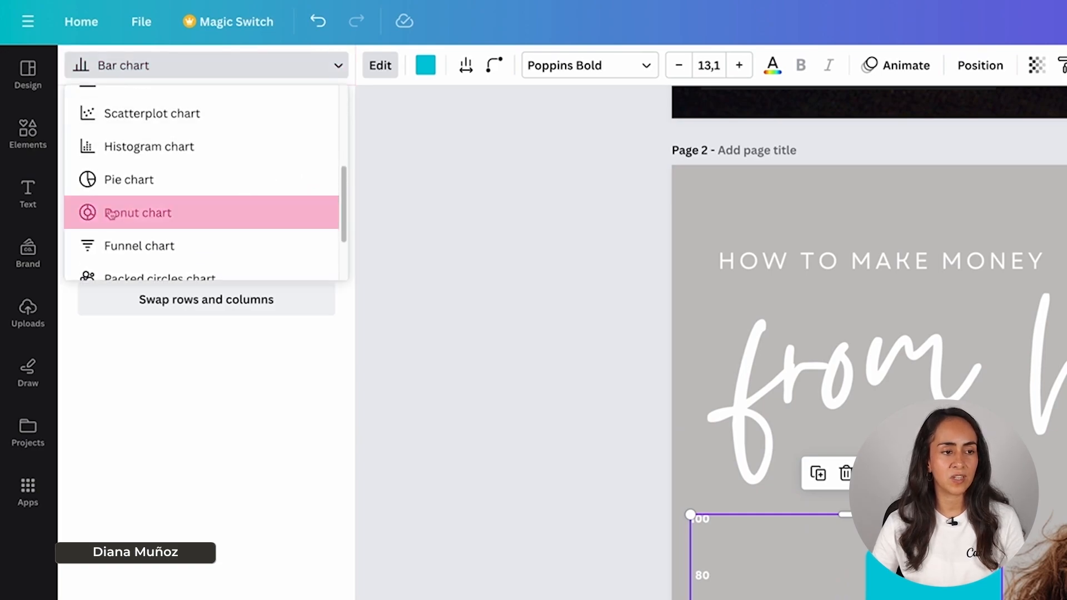
click(162, 218)
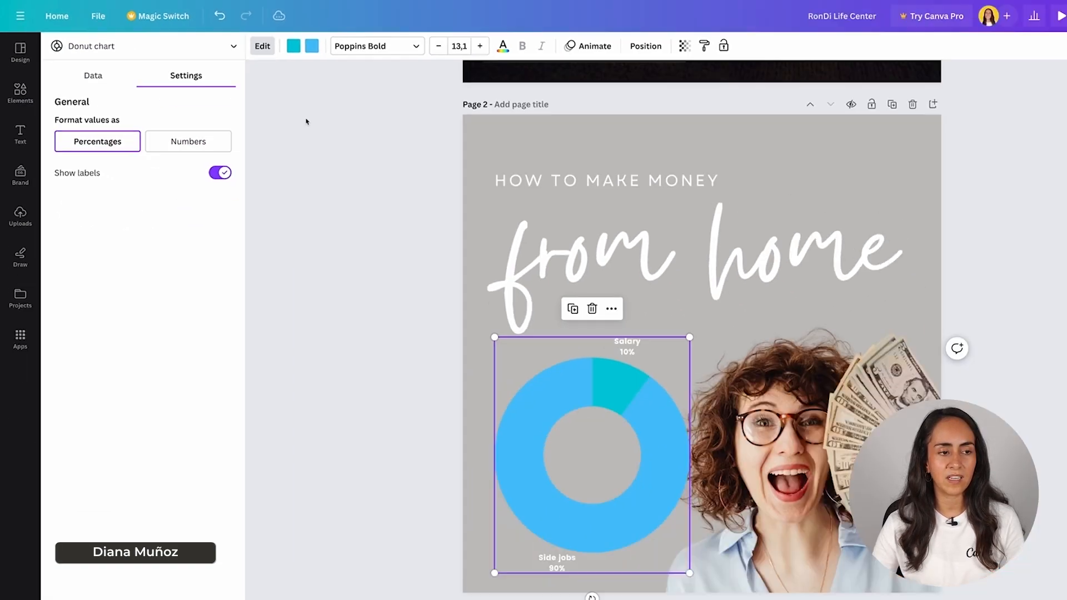
click(318, 49)
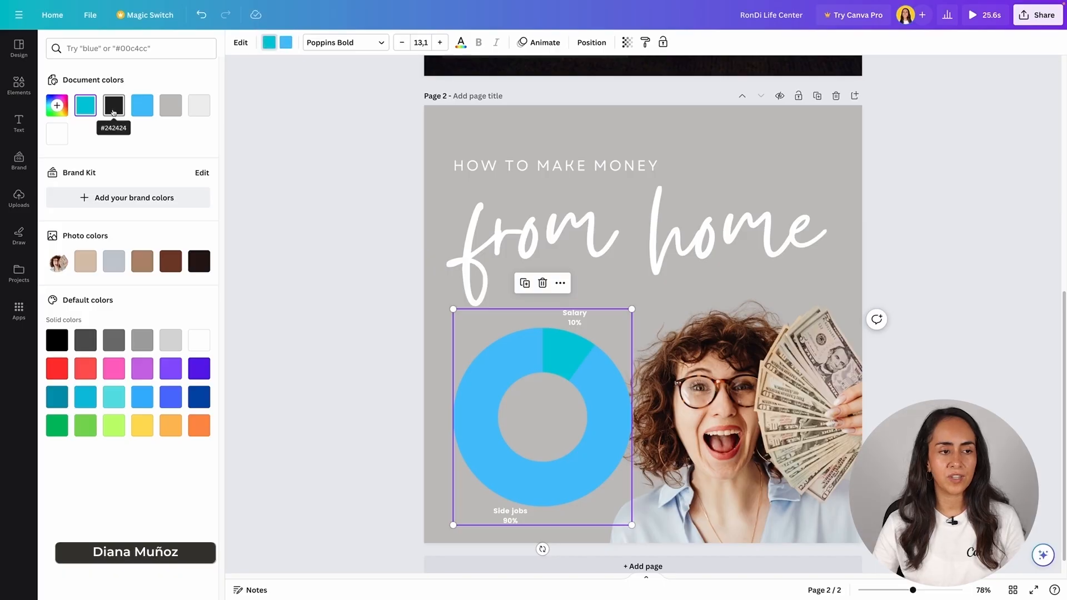
- Colour the donut's Salary slice dark grey #242424 and the Side jobs slice white
click(112, 110)
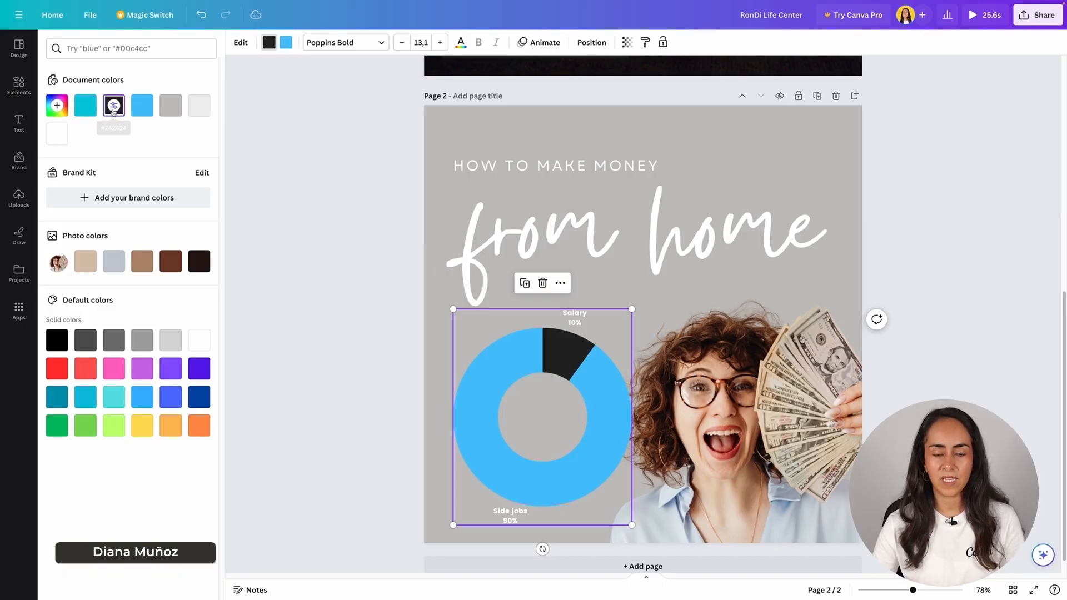
click(286, 42)
click(51, 138)
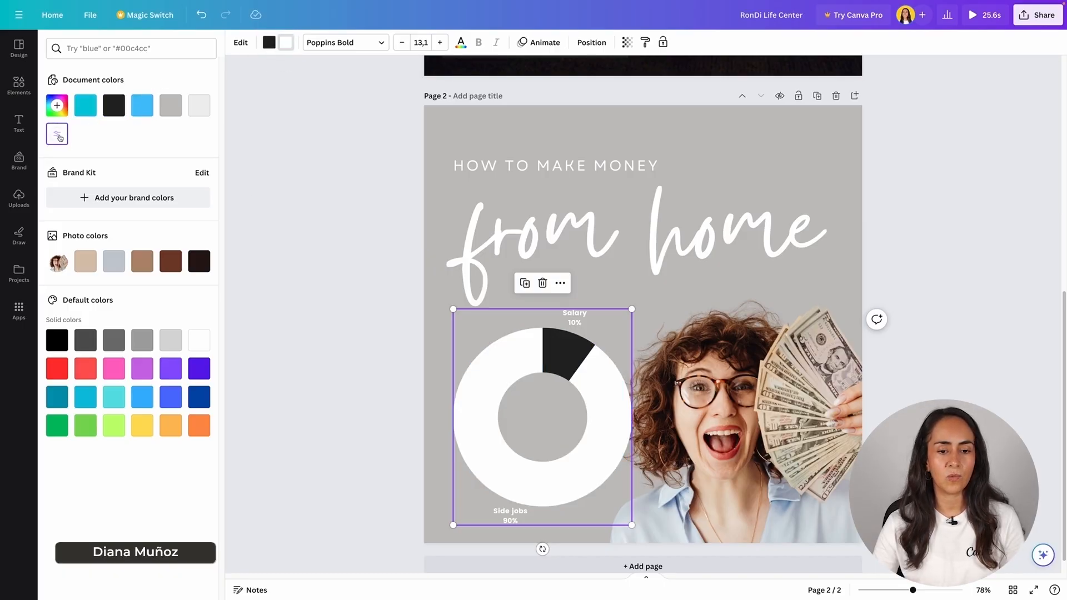
key(Escape)
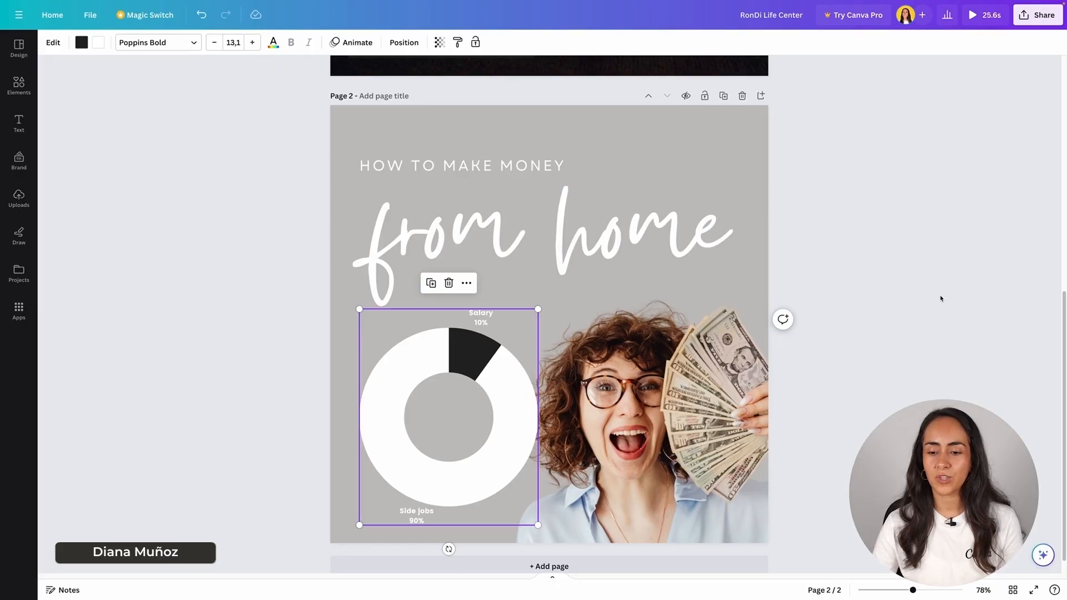
click(938, 295)
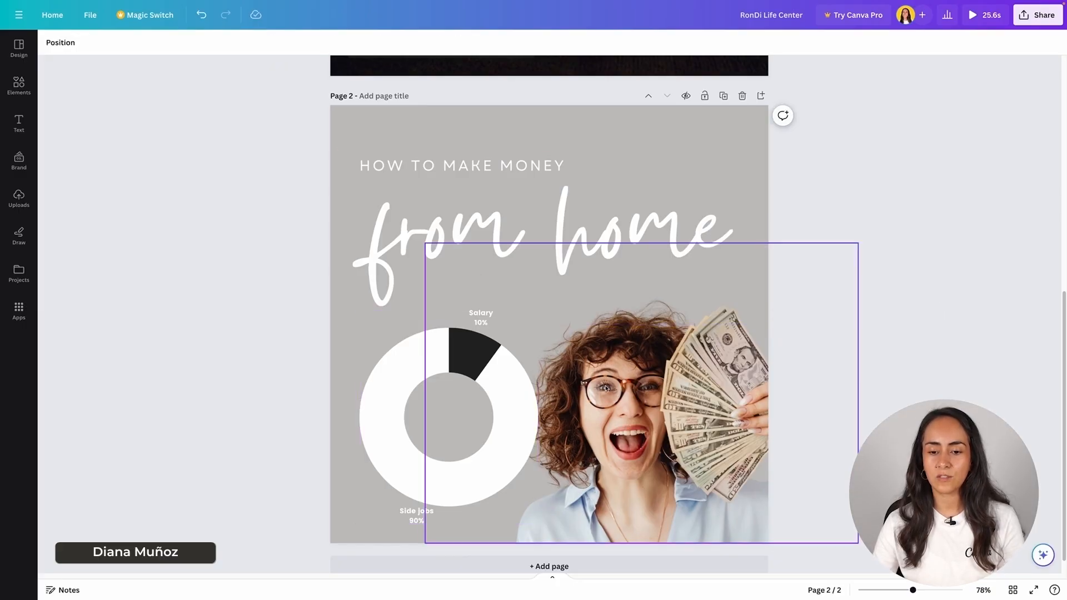
- Bring the money photo to the front and reposition it beside the donut chart
mouse_move(601, 385)
mouse_down()
mouse_move(656, 390)
mouse_move(724, 347)
mouse_move(675, 308)
mouse_move(583, 333)
mouse_move(575, 380)
mouse_move(587, 373)
mouse_move(590, 383)
mouse_up()
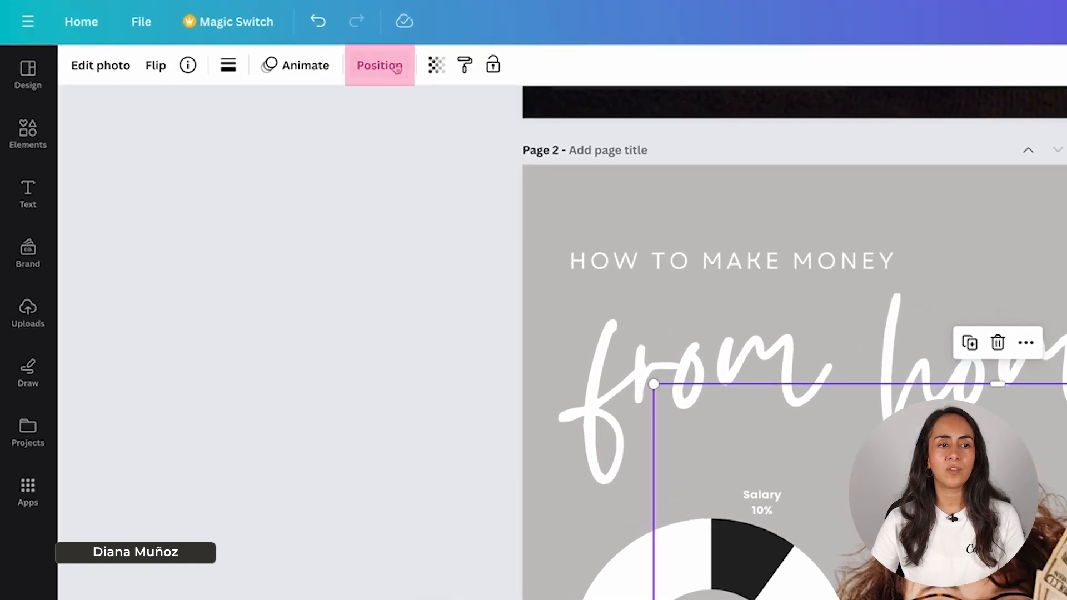
click(373, 65)
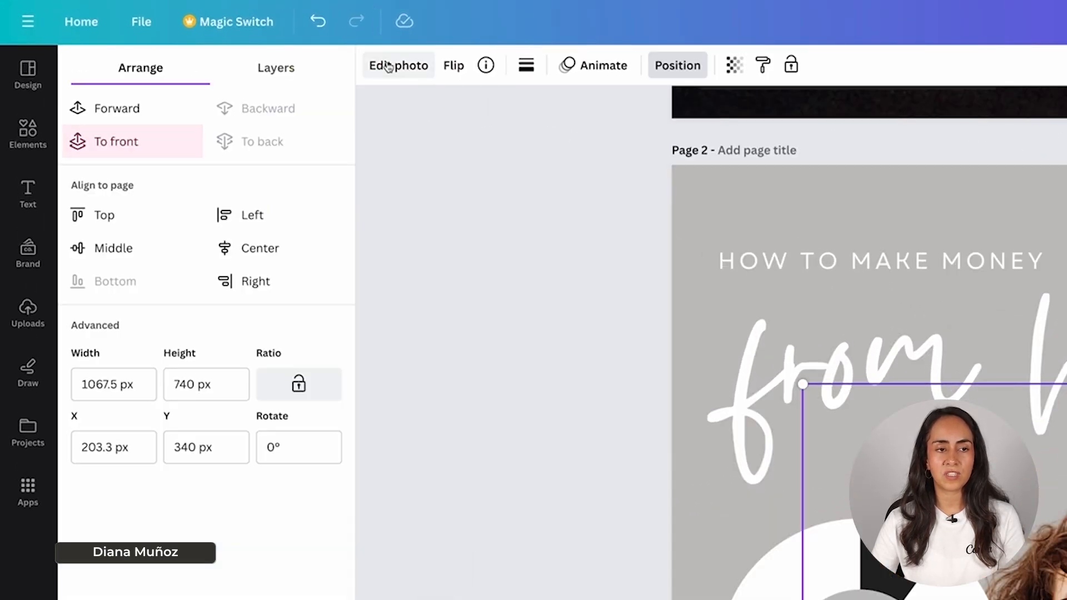
click(132, 144)
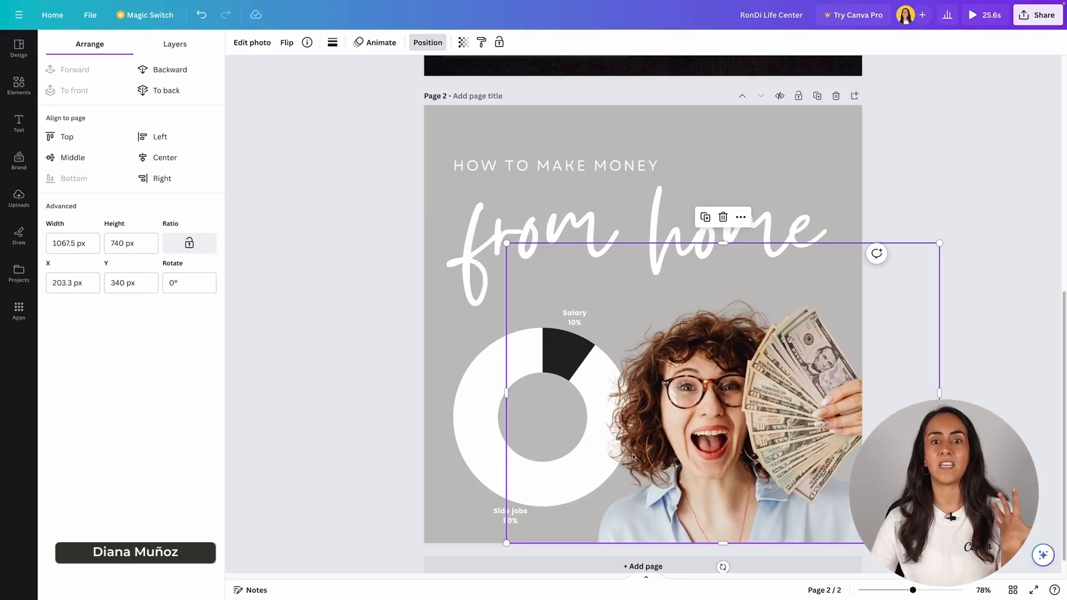
click(478, 394)
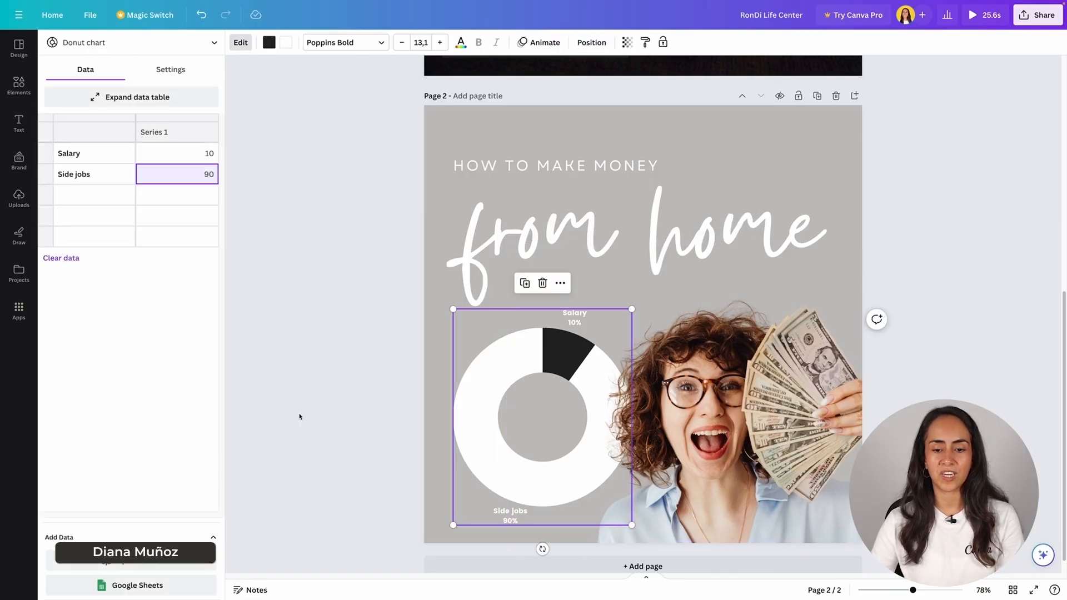
click(297, 417)
click(848, 349)
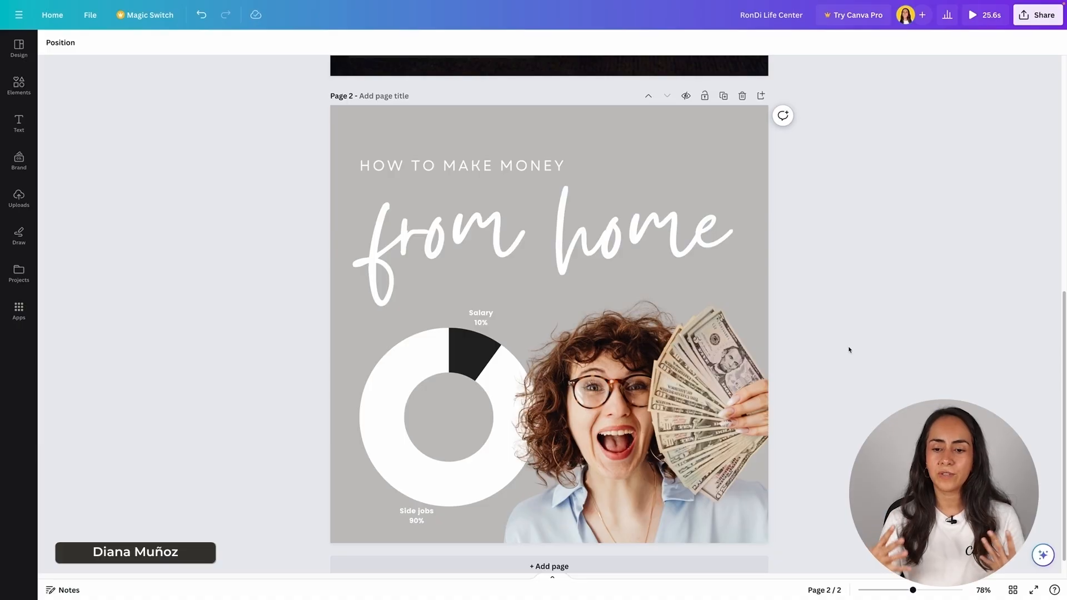
drag(723, 489, 705, 488)
click(876, 322)
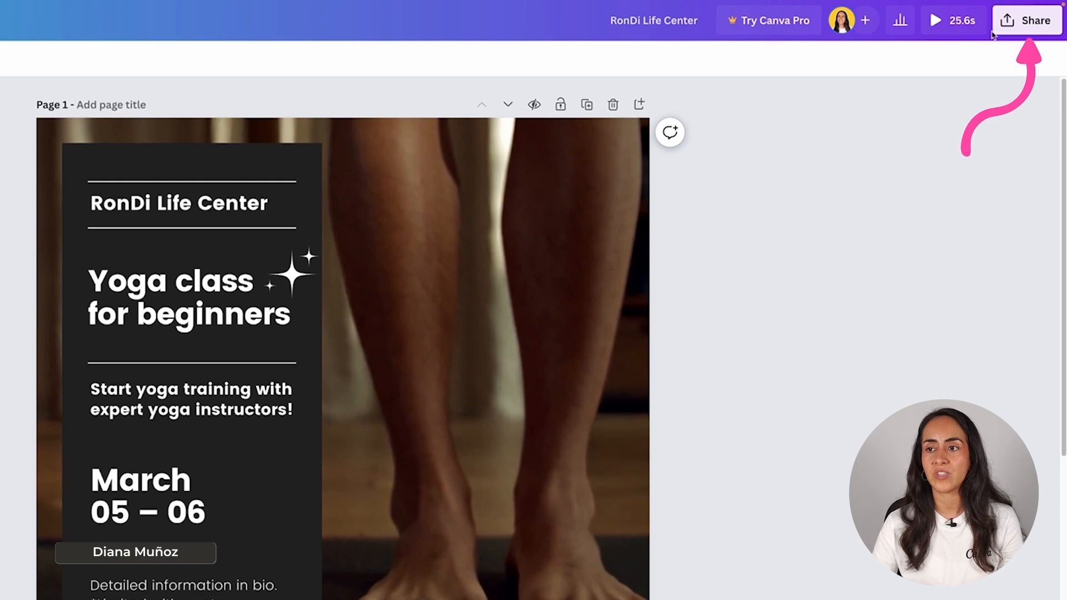
- Open Share, begin typing a collaborator's e-mail, then go back to Share this design
click(1043, 25)
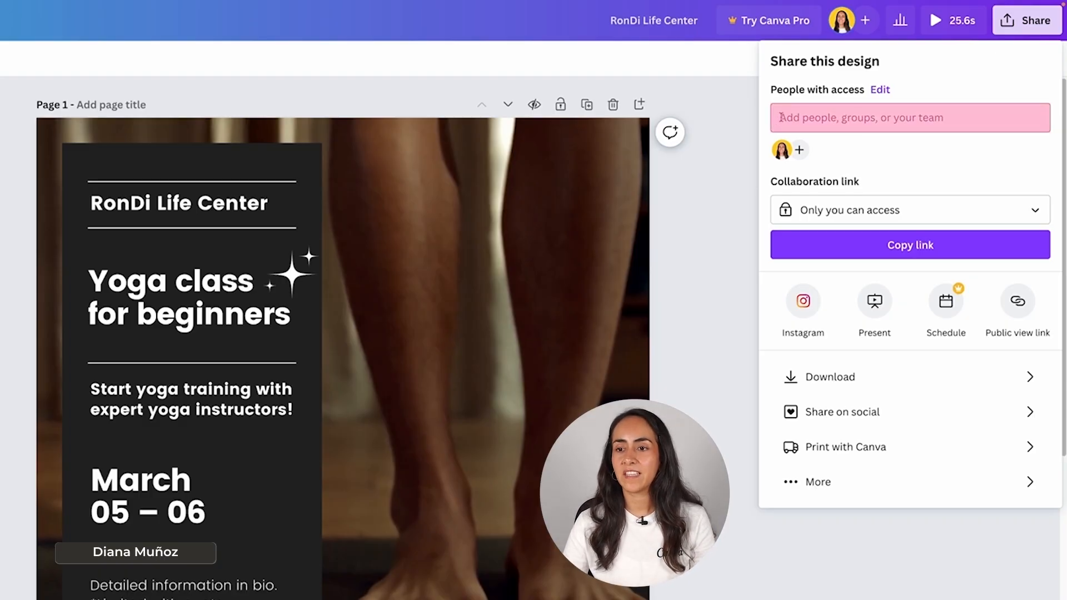
click(968, 113)
text(ronny)
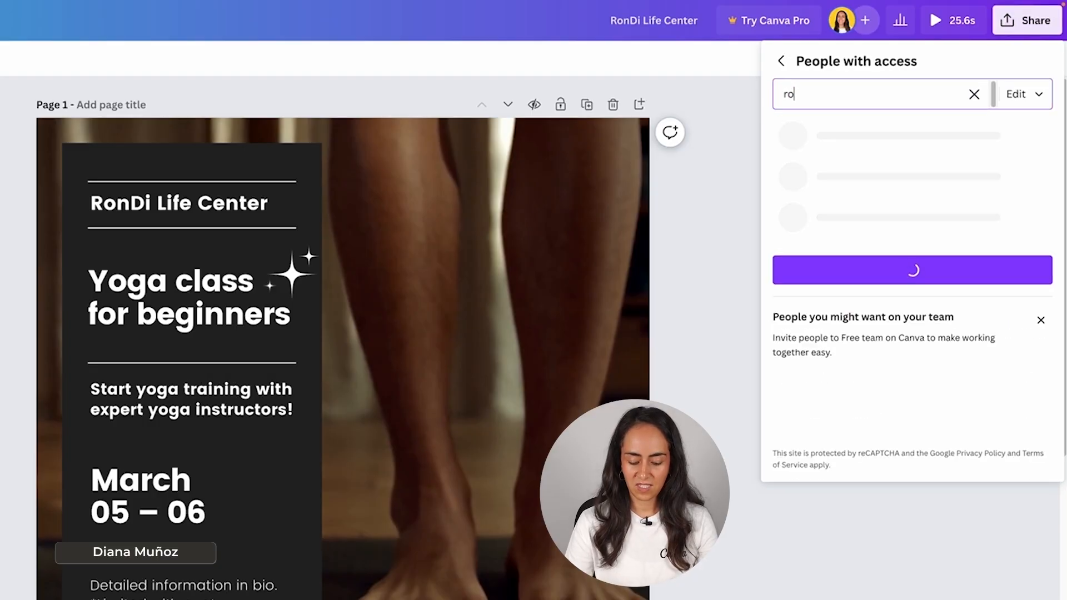
text(@)
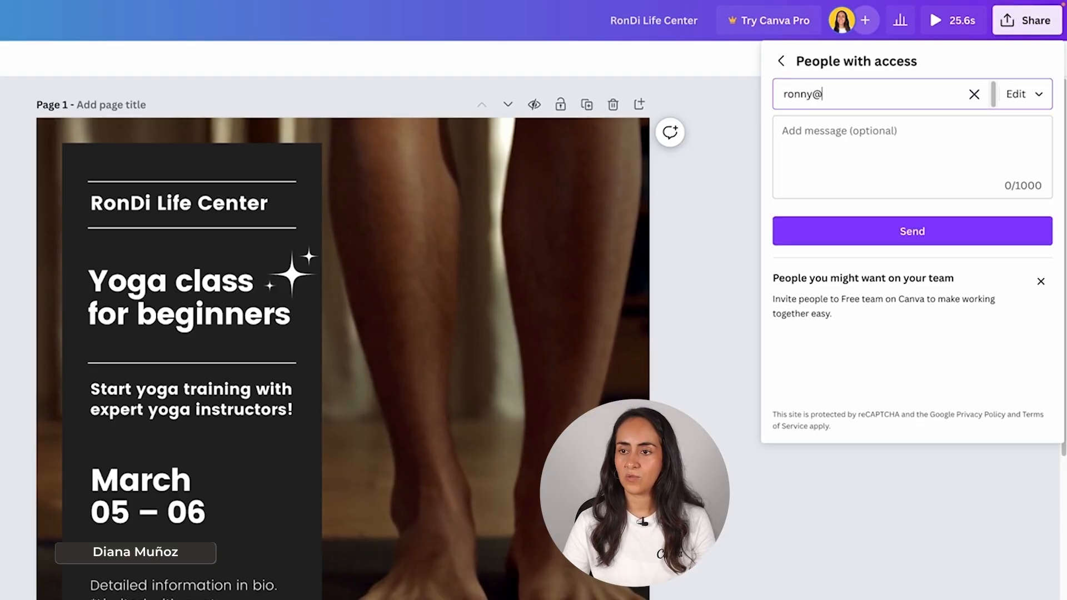
click(931, 233)
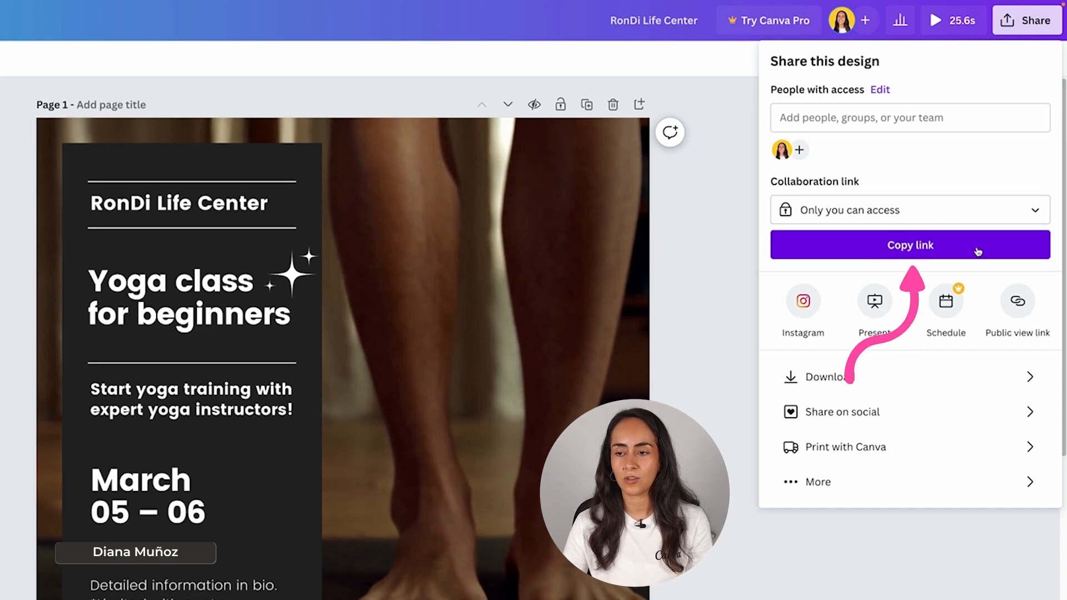
click(1033, 210)
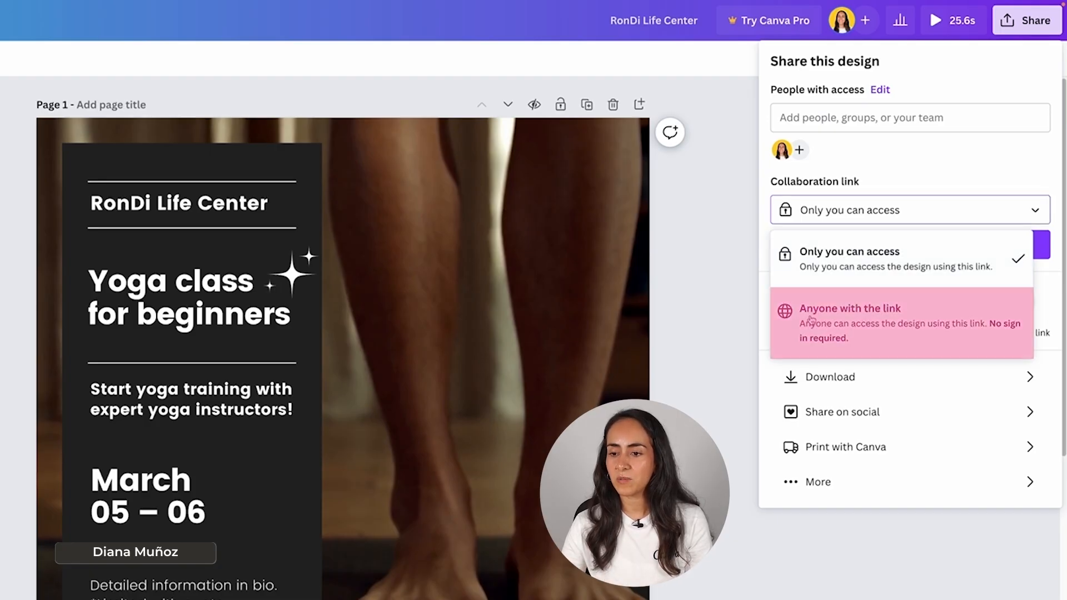
click(978, 328)
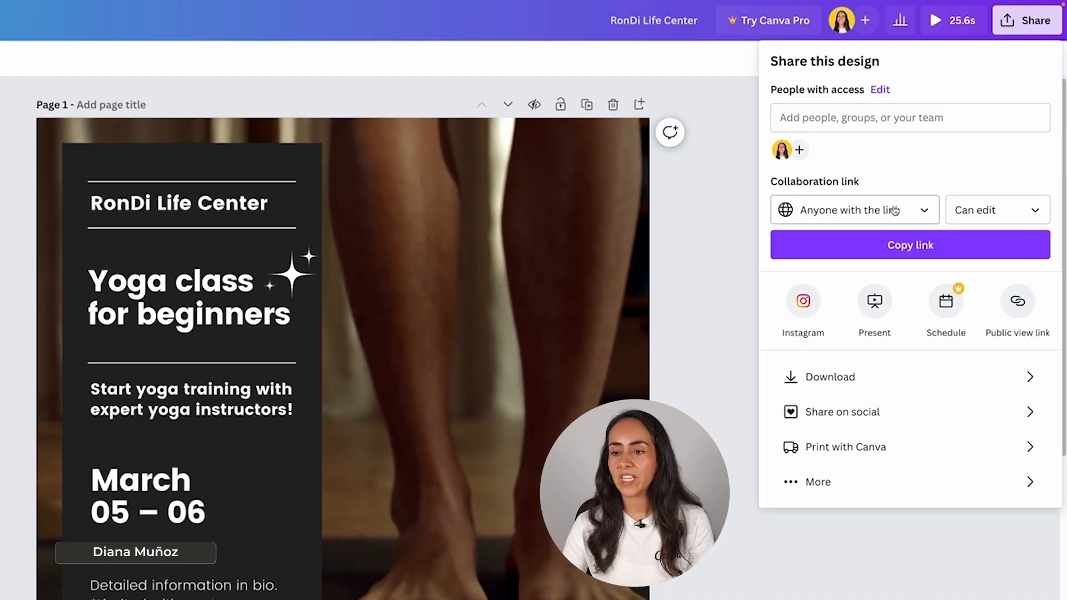
click(1034, 210)
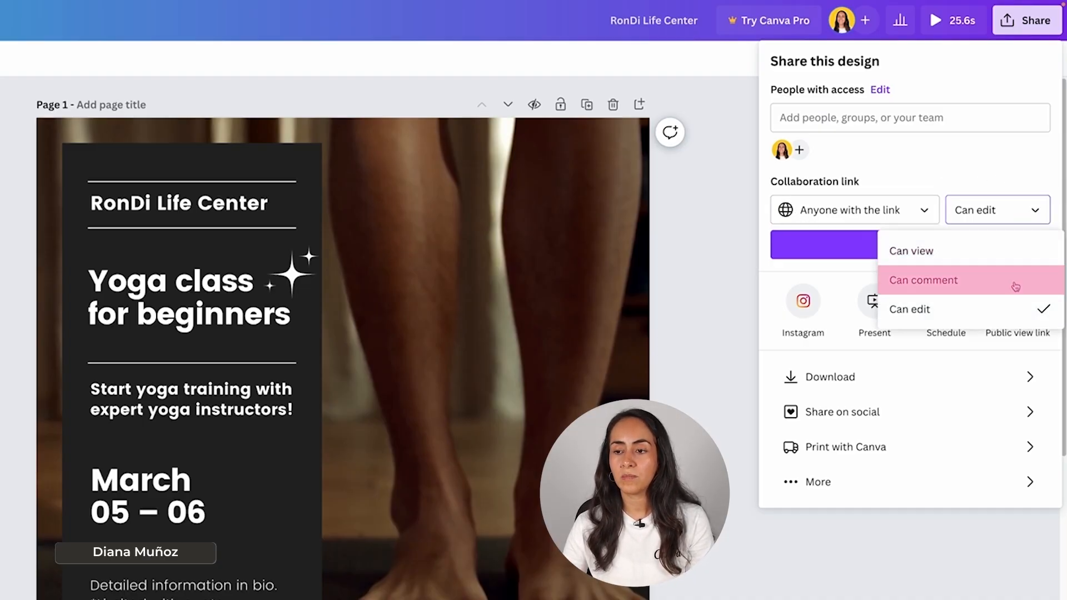
click(1030, 206)
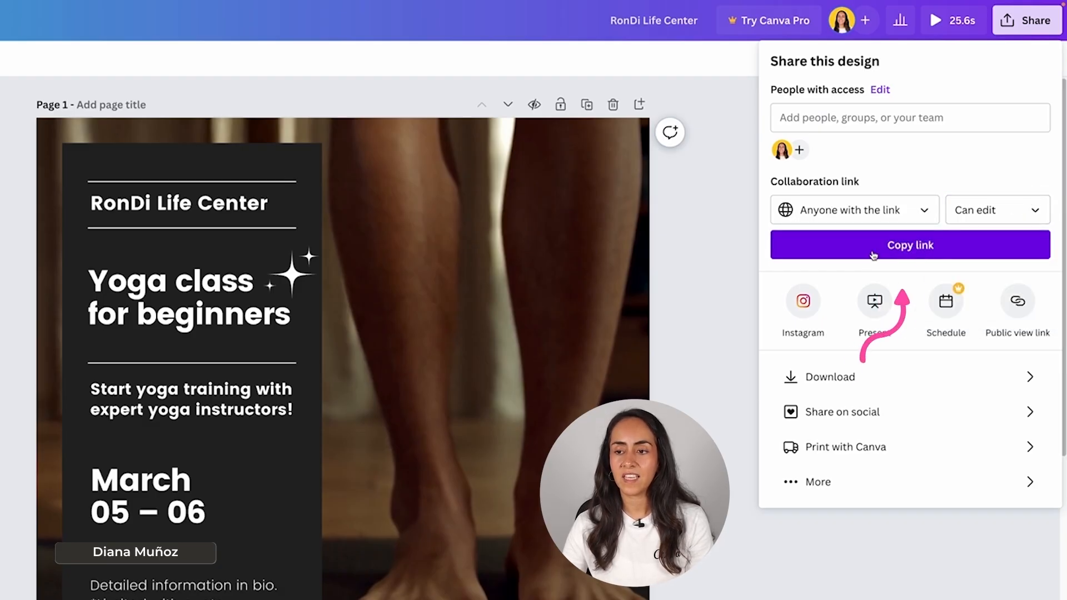
click(944, 245)
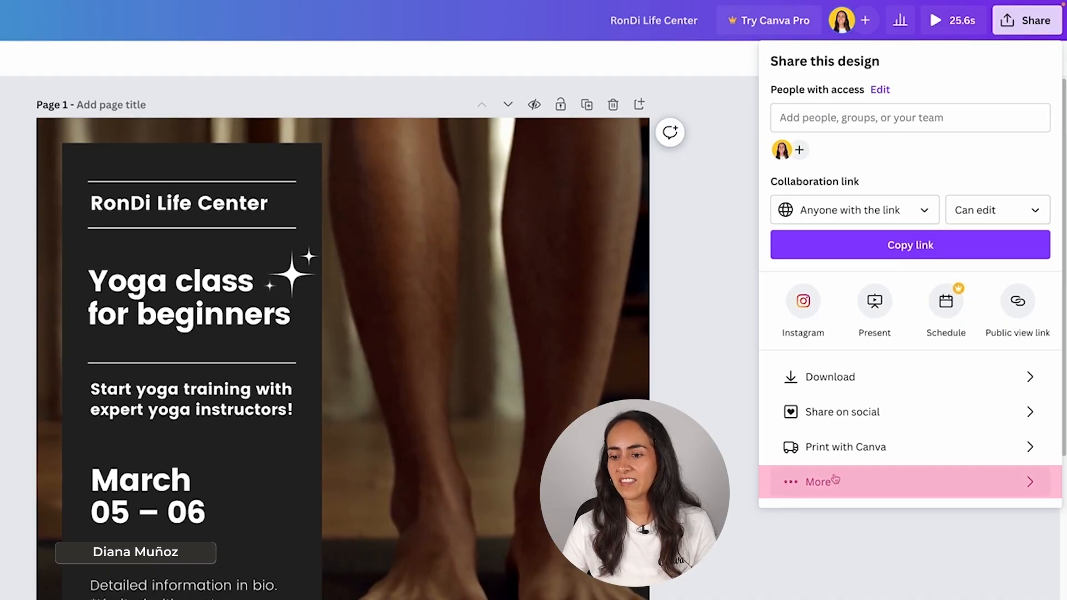
click(805, 494)
scroll(1052, 252, down, 4)
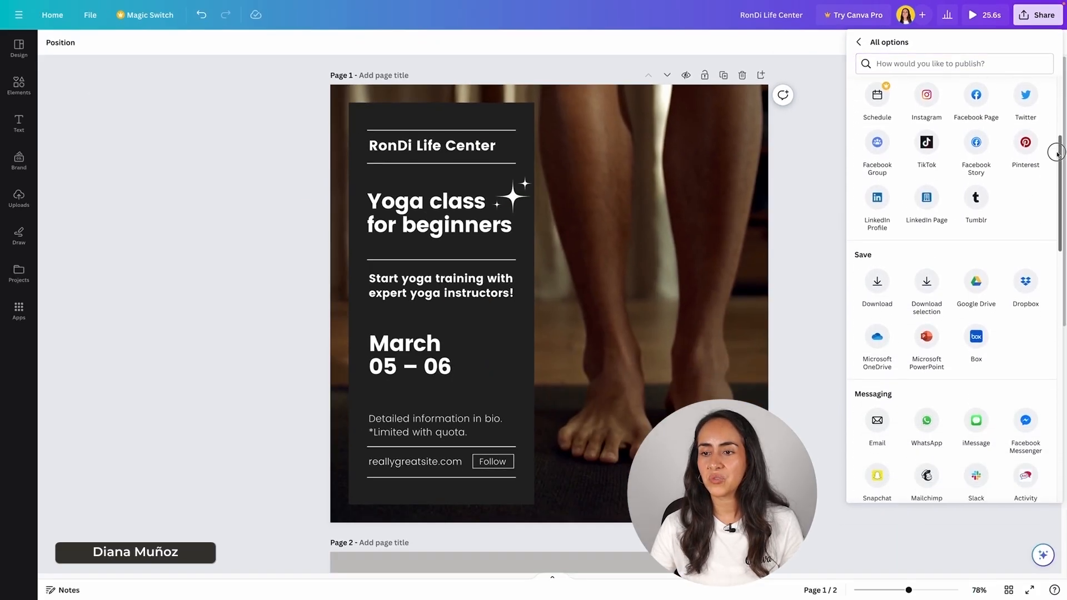
drag(1054, 181, 1047, 66)
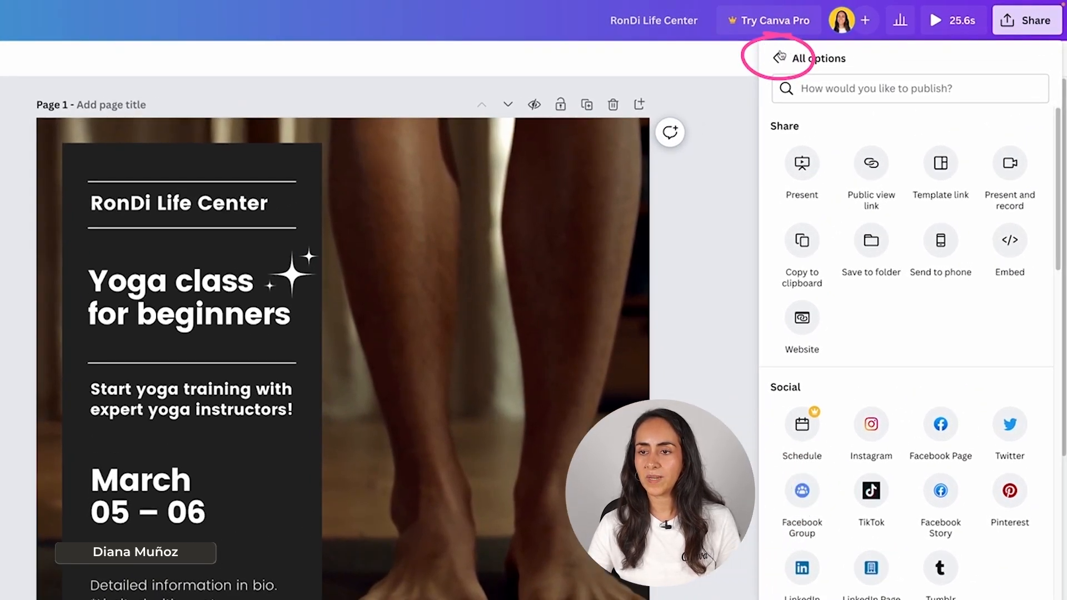
click(851, 43)
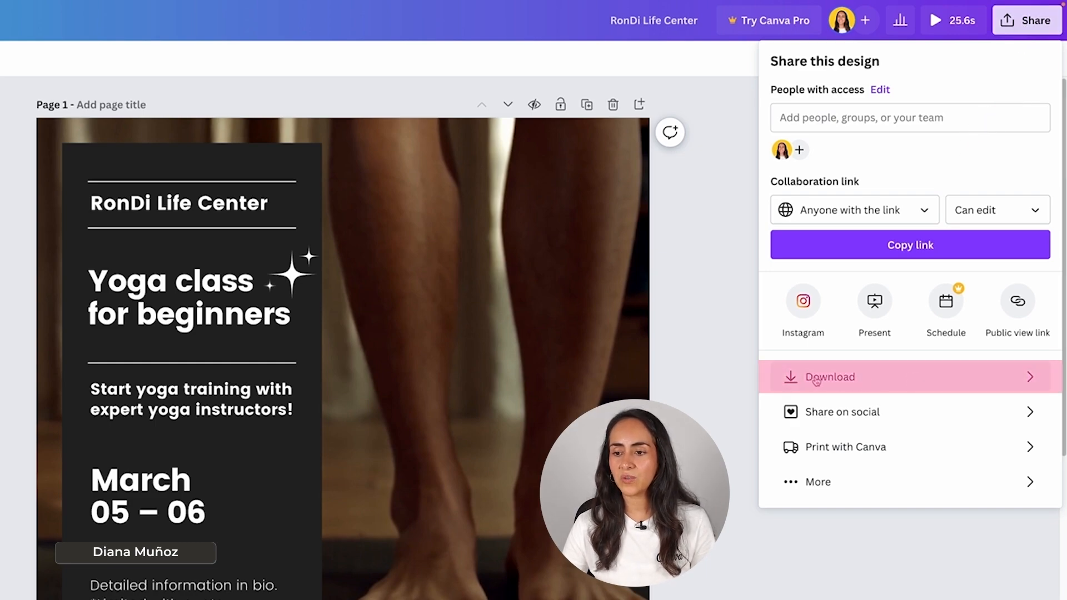
- In the download settings, keep MP4 Video as the file type
click(858, 376)
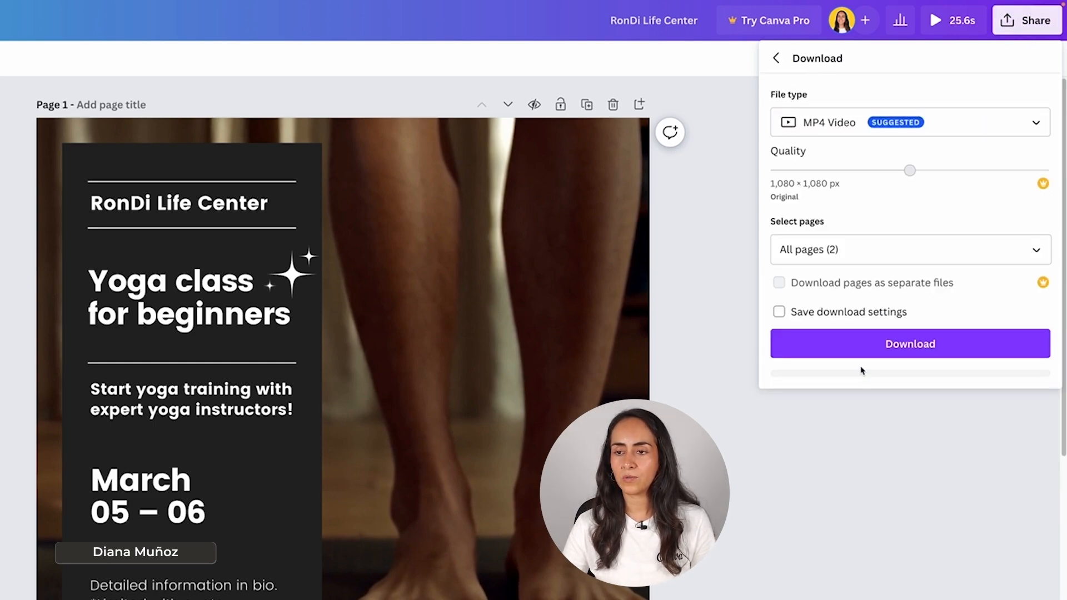
click(810, 122)
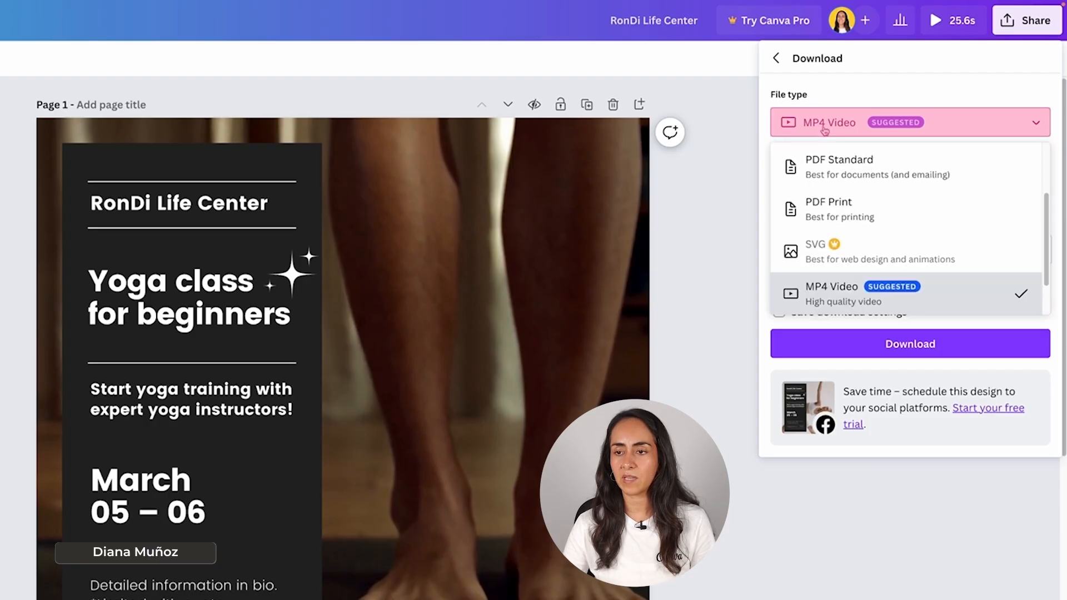
scroll(933, 249, up, 2)
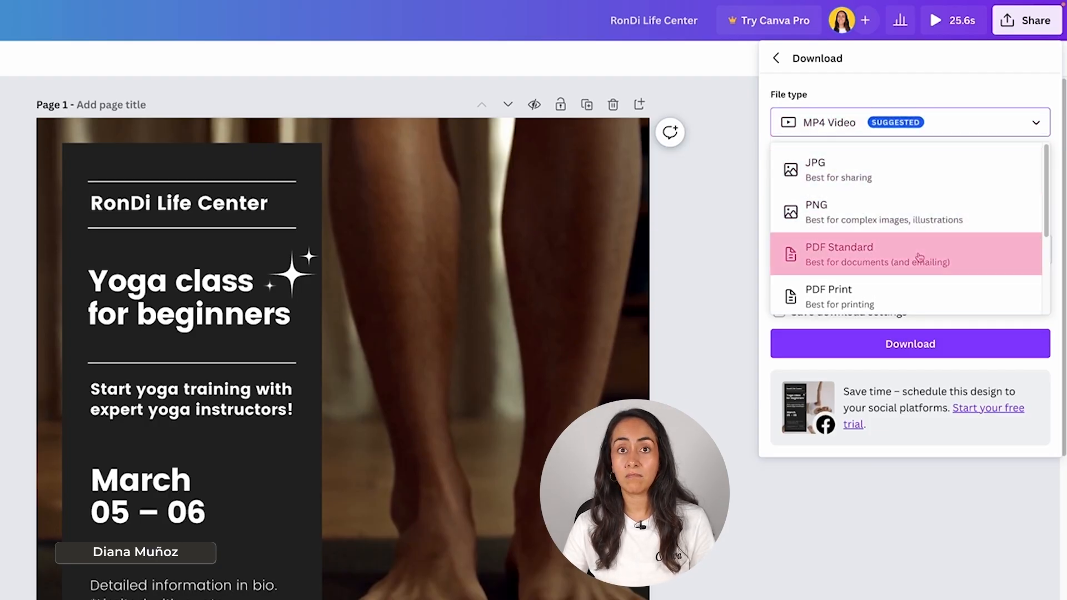
scroll(919, 256, down, 3)
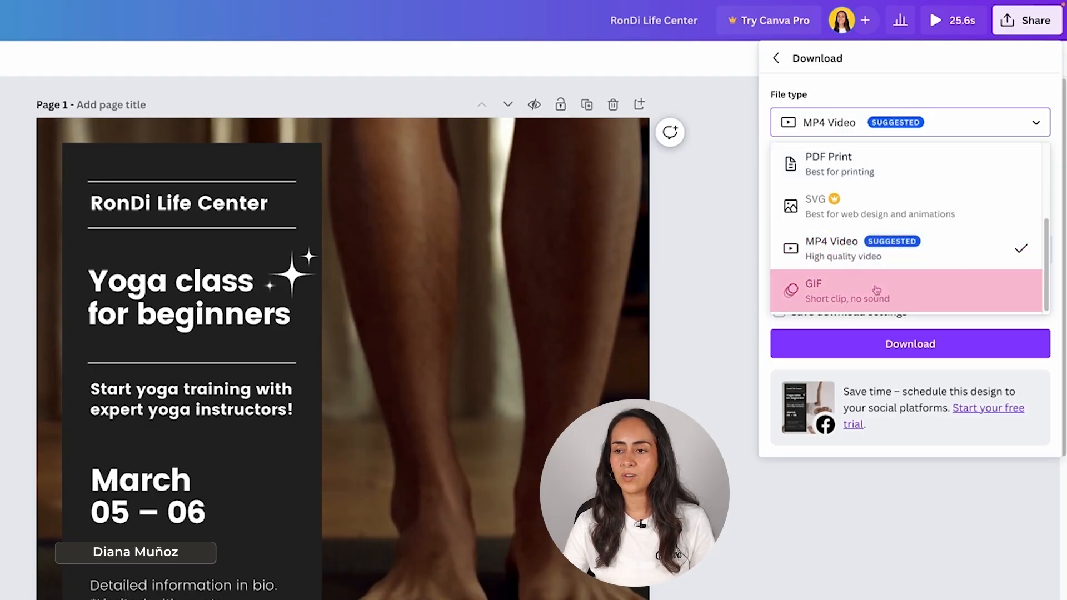
click(937, 255)
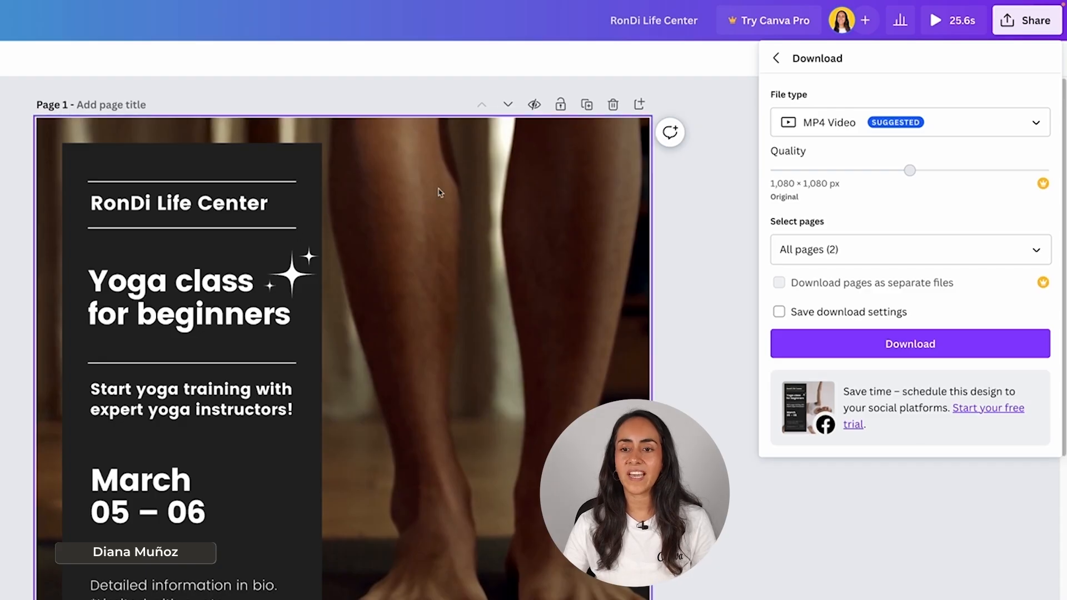
scroll(792, 553, down, 1)
scroll(792, 552, down, 3)
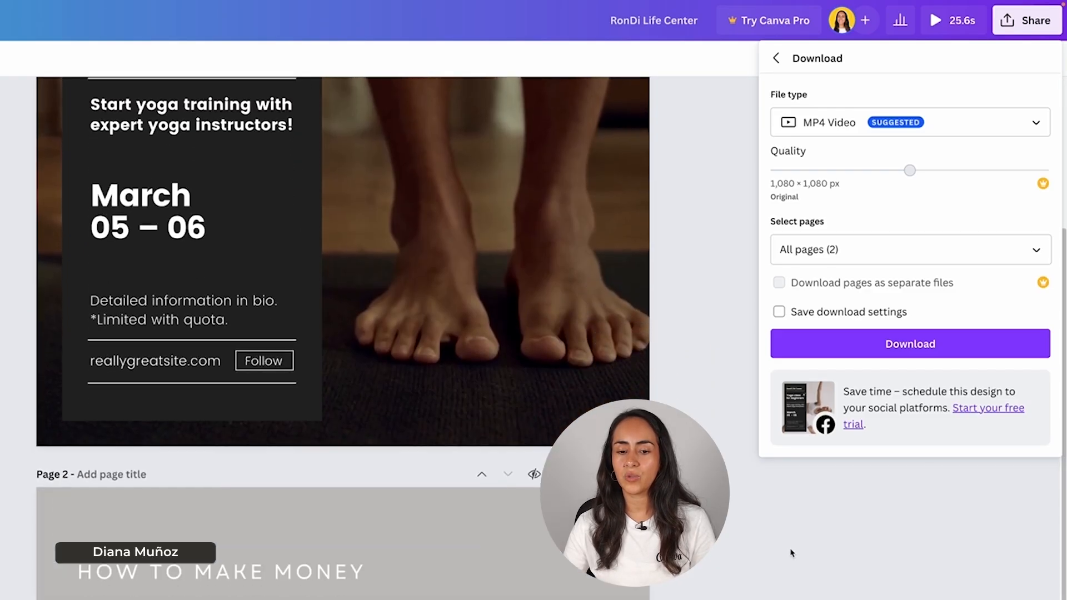
scroll(791, 553, up, 4)
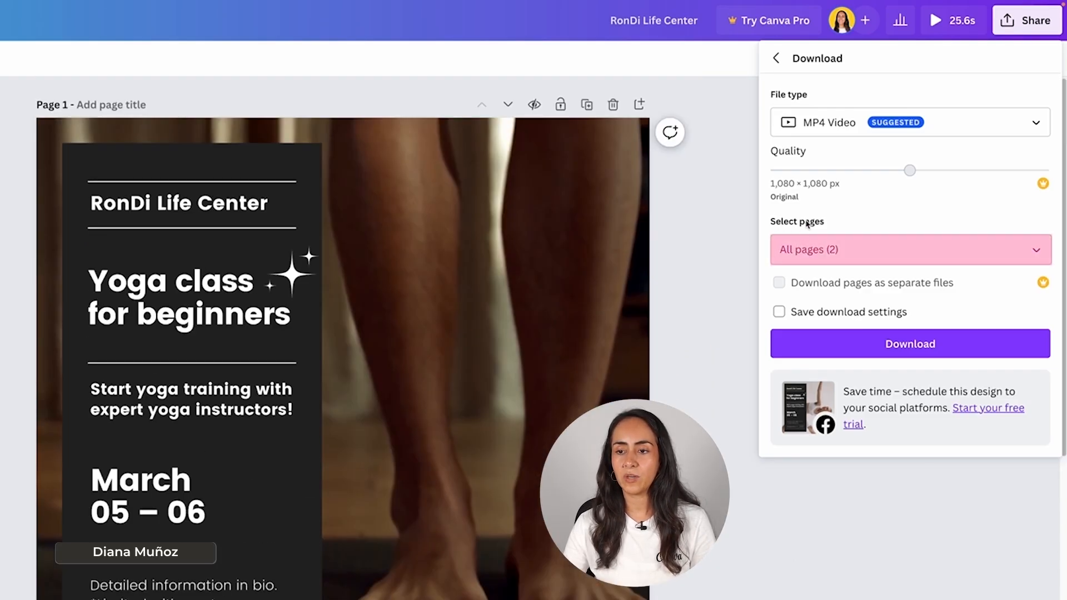
- Limit the export to Page 1 only and start the video download
click(1036, 250)
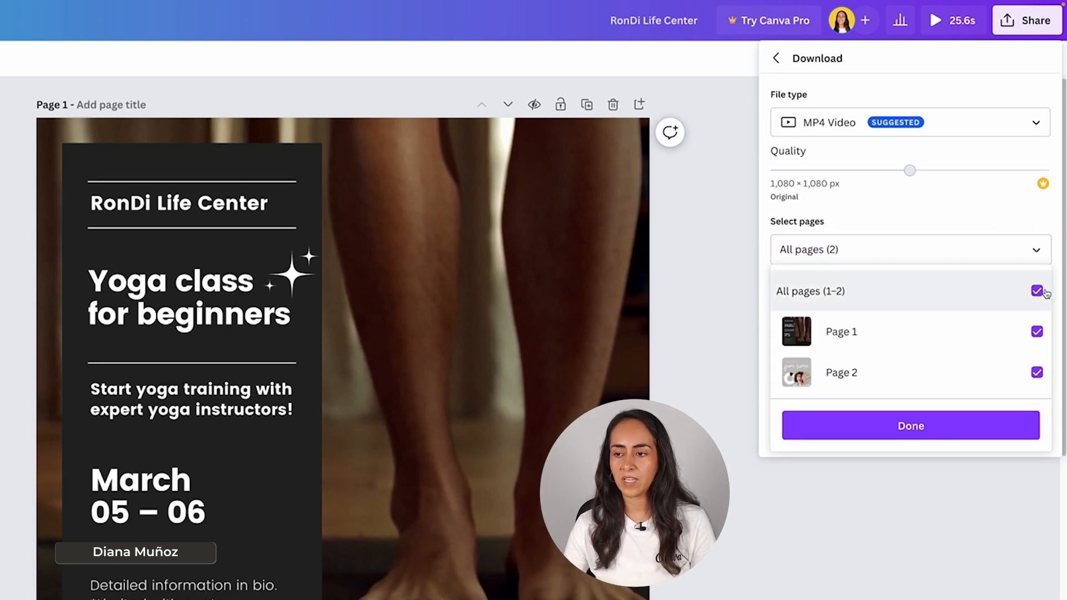
click(1036, 291)
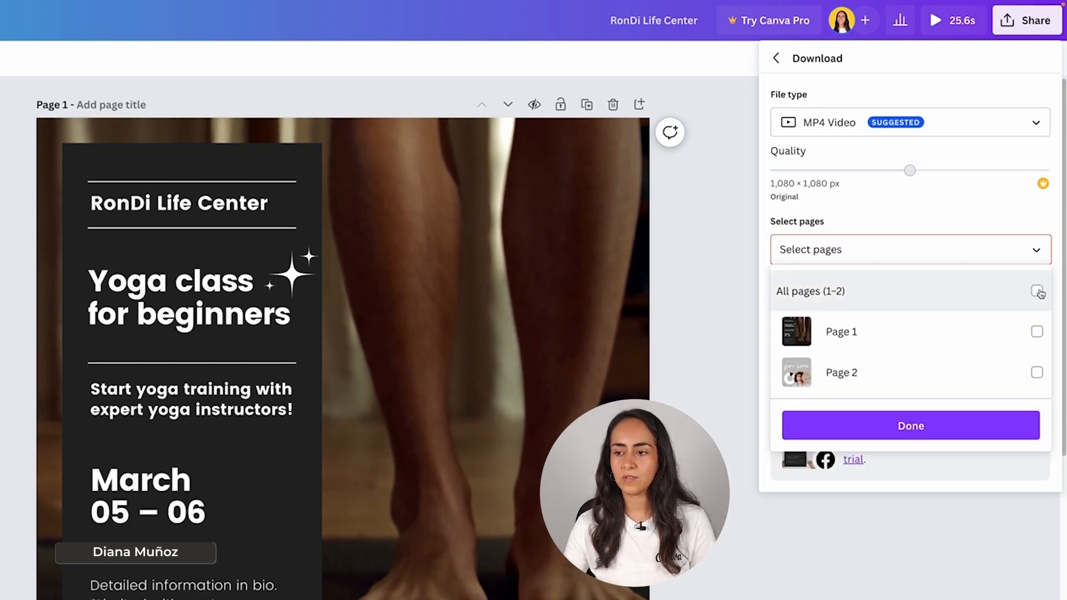
click(1038, 332)
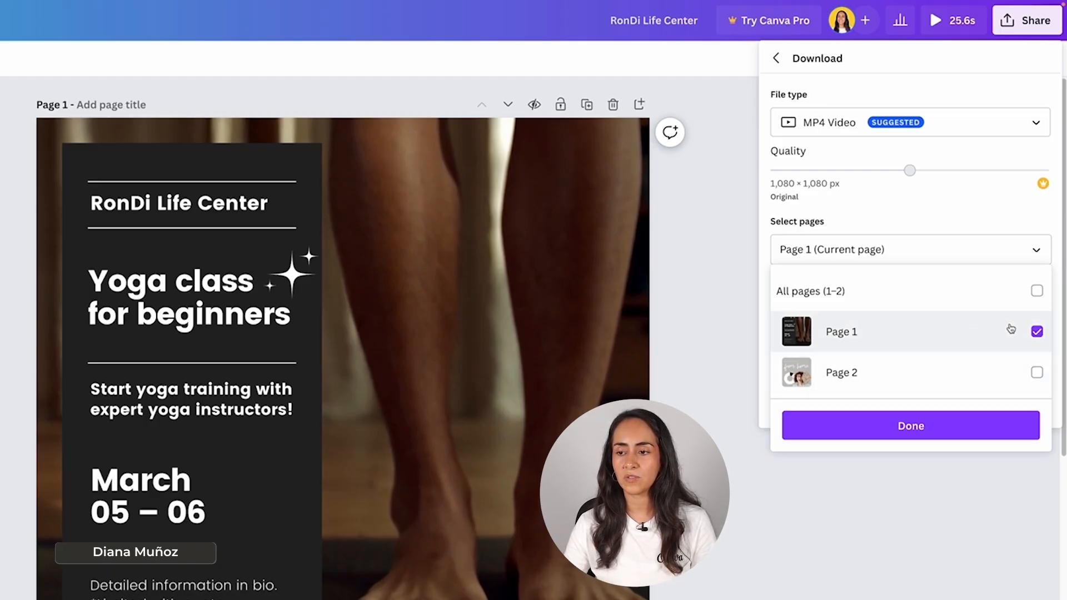
click(909, 426)
click(975, 314)
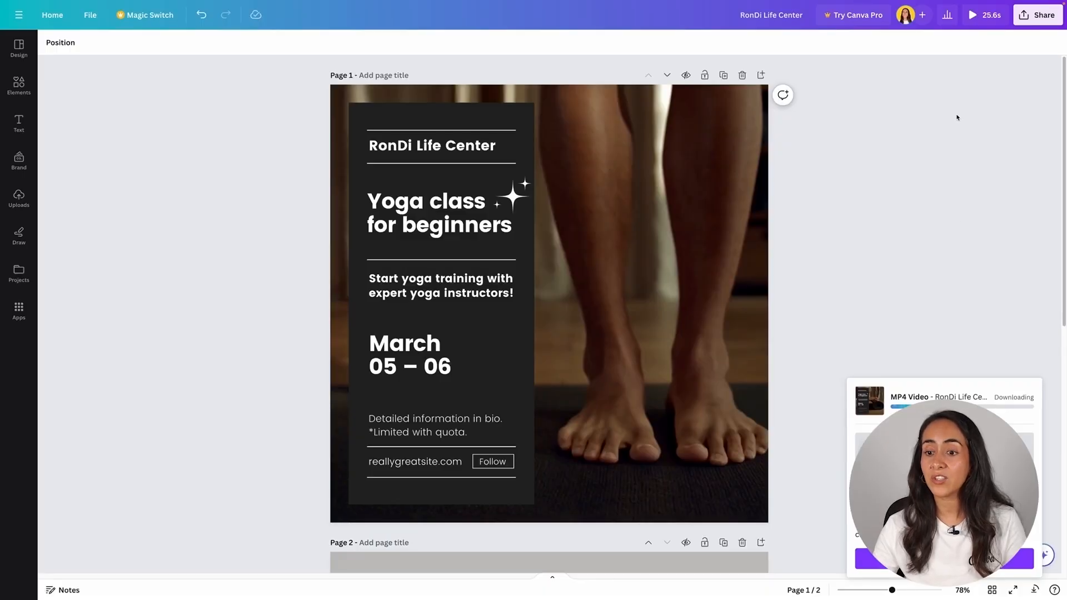
- Reopen Share > Download and set the file type to PNG
scroll(954, 128, down, 5)
scroll(957, 121, down, 3)
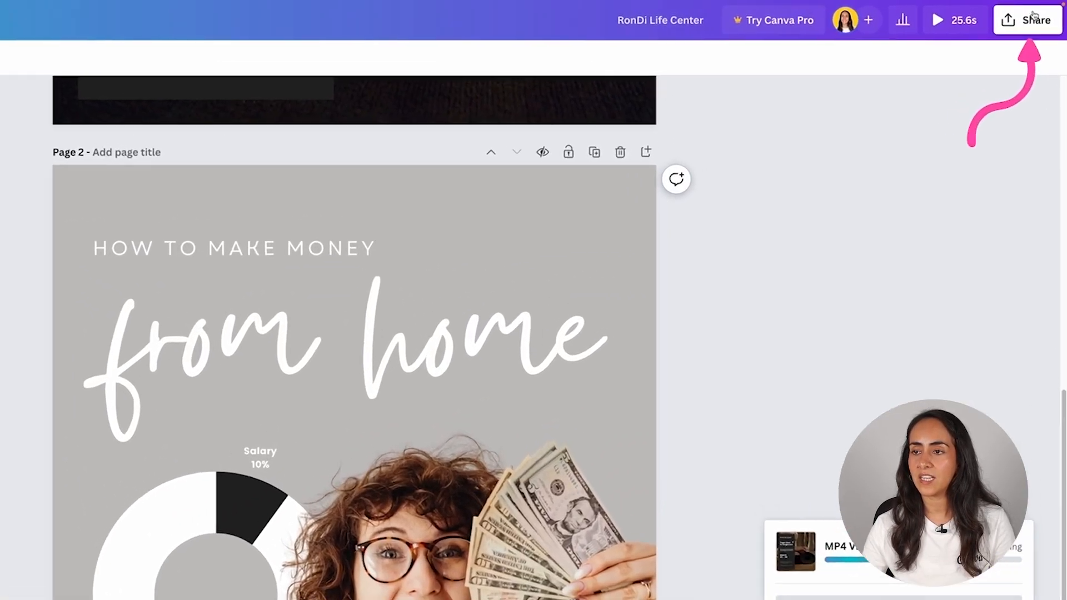
click(1034, 16)
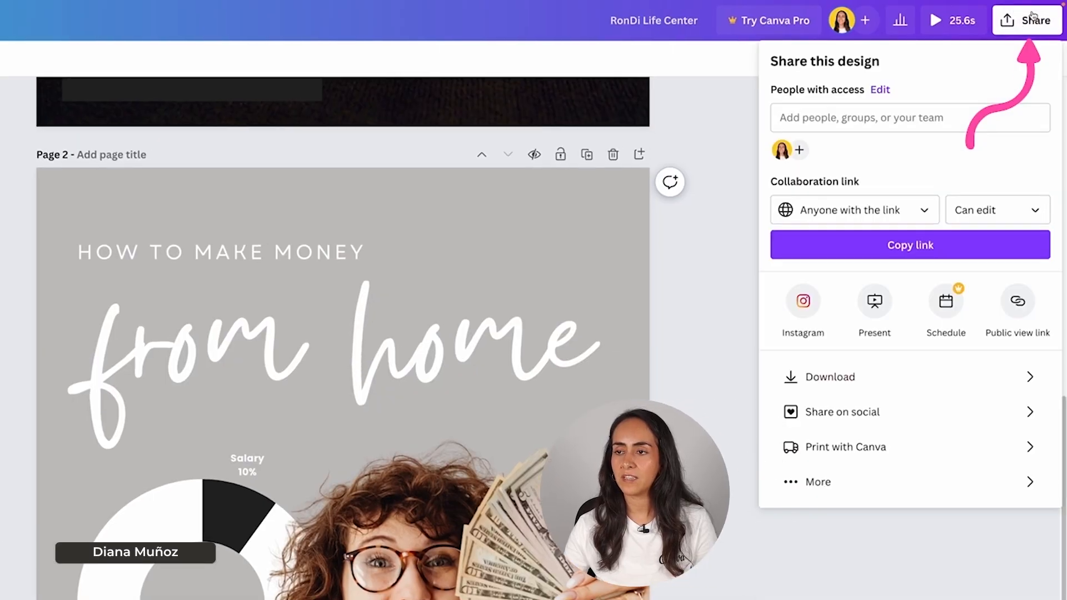
click(877, 363)
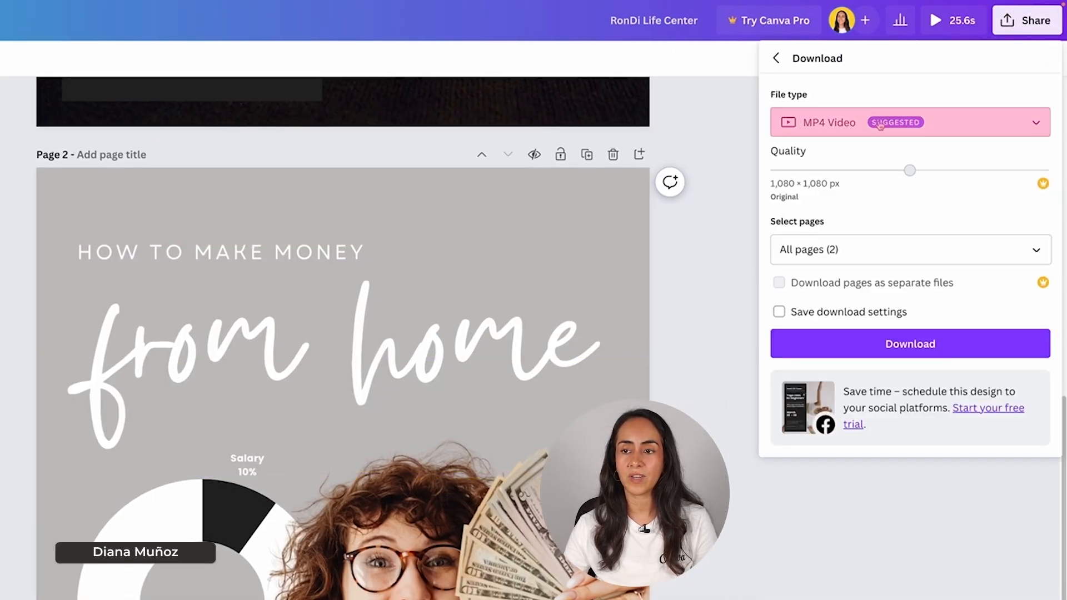
click(820, 123)
scroll(869, 175, up, 2)
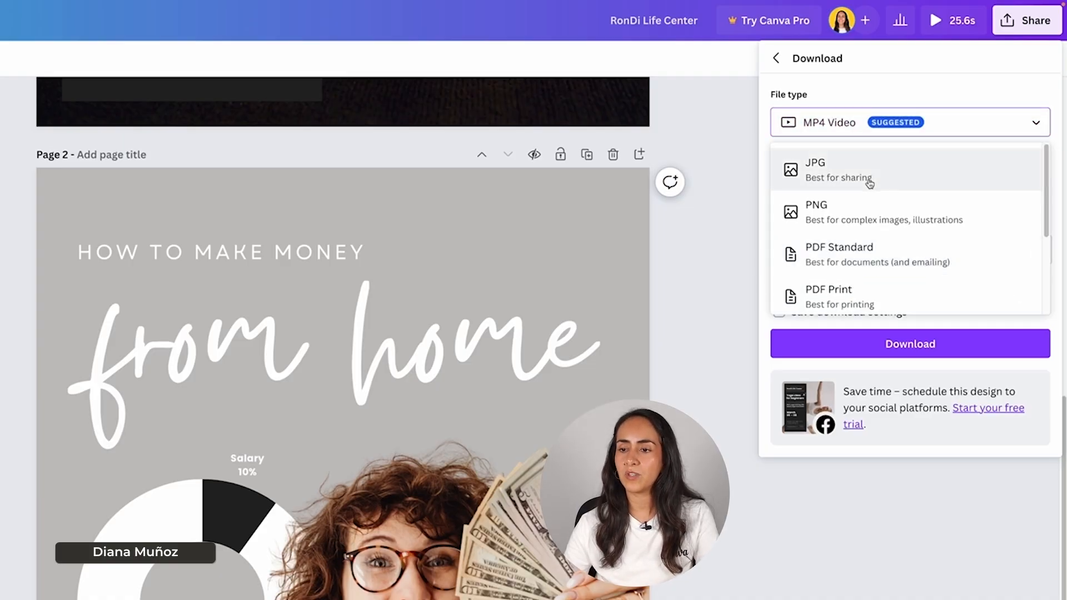
click(868, 214)
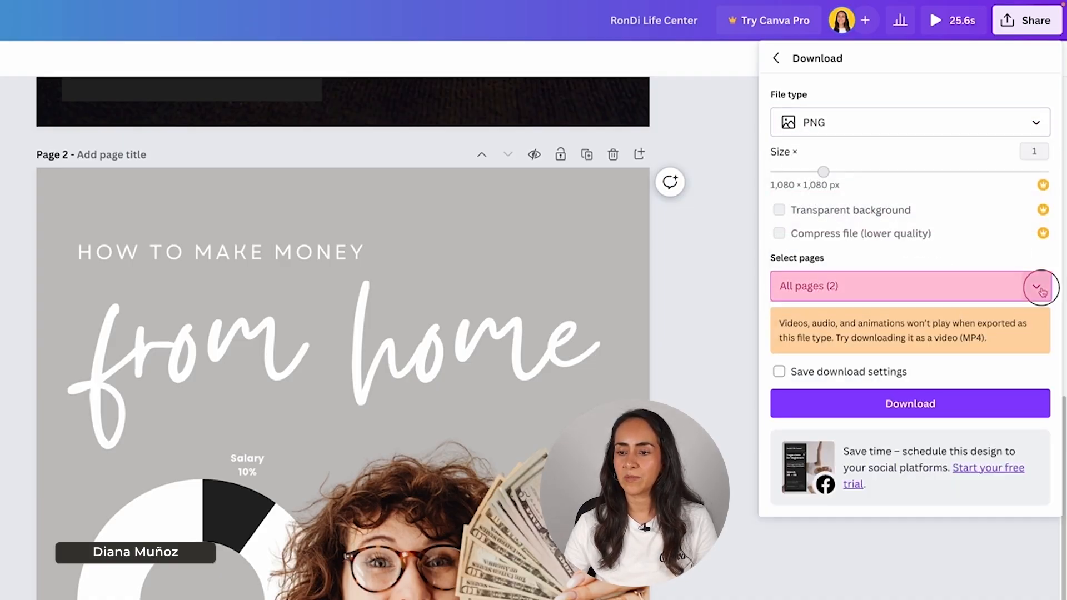
- Limit the export to Page 2 only and start the PNG download
click(1037, 287)
click(1036, 328)
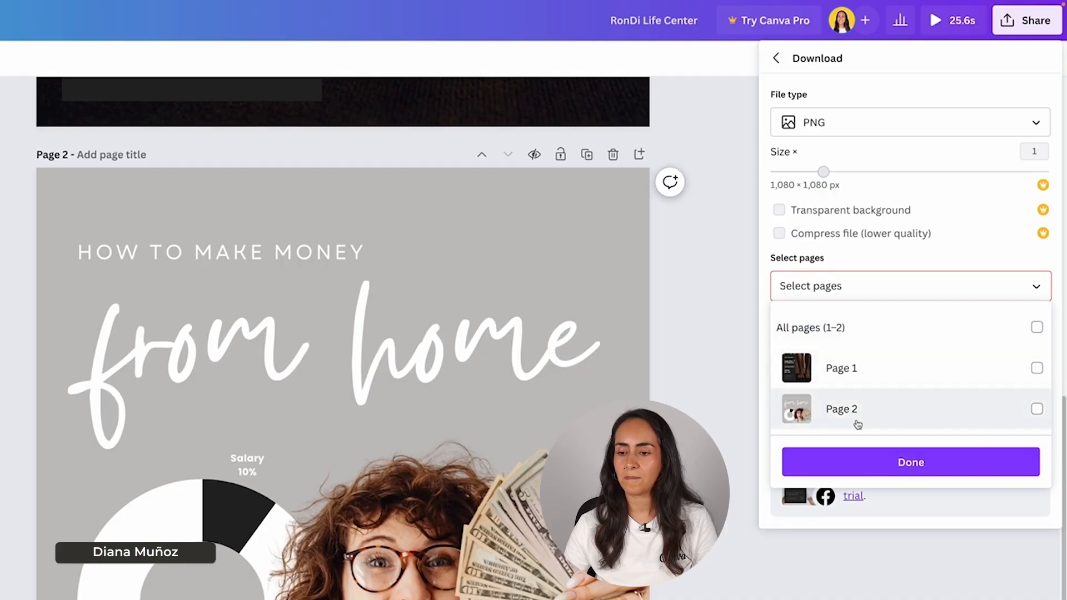
click(1037, 412)
click(933, 462)
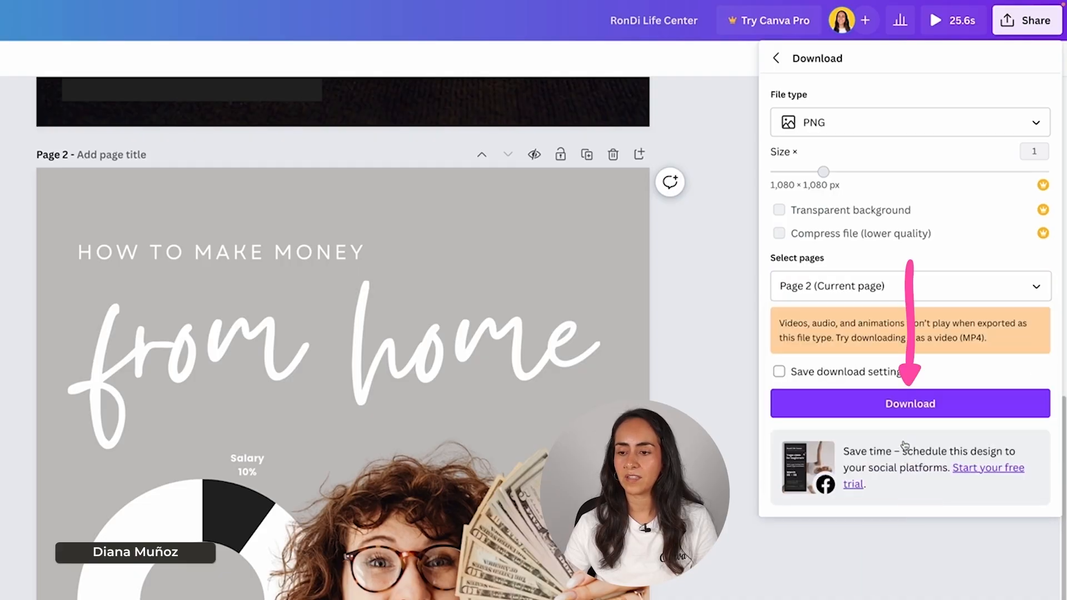
click(934, 409)
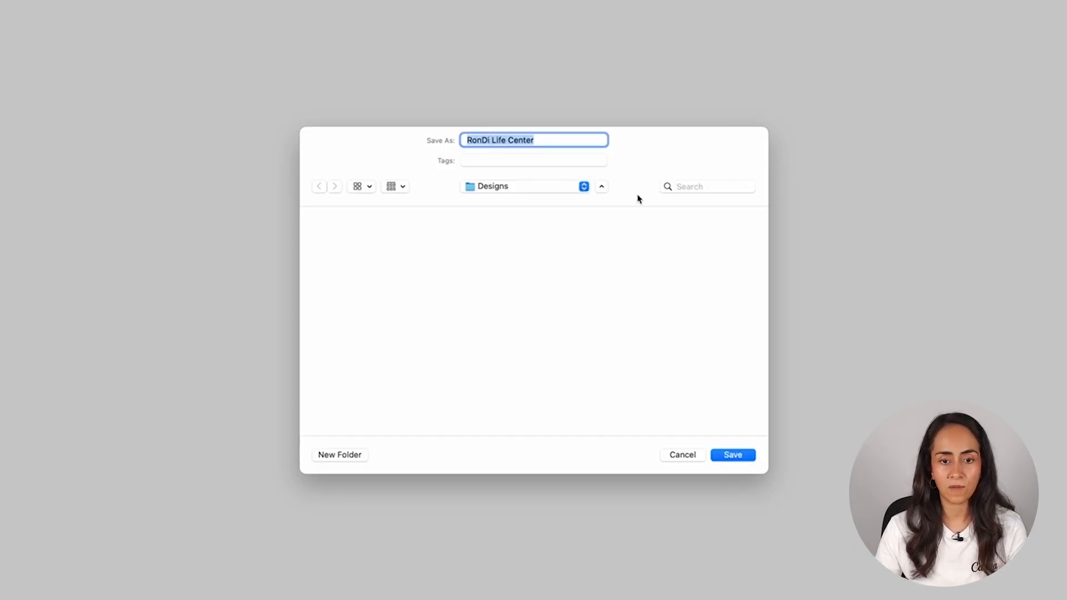
- Name the image Finances and save it in the Designs folder
text(Finances)
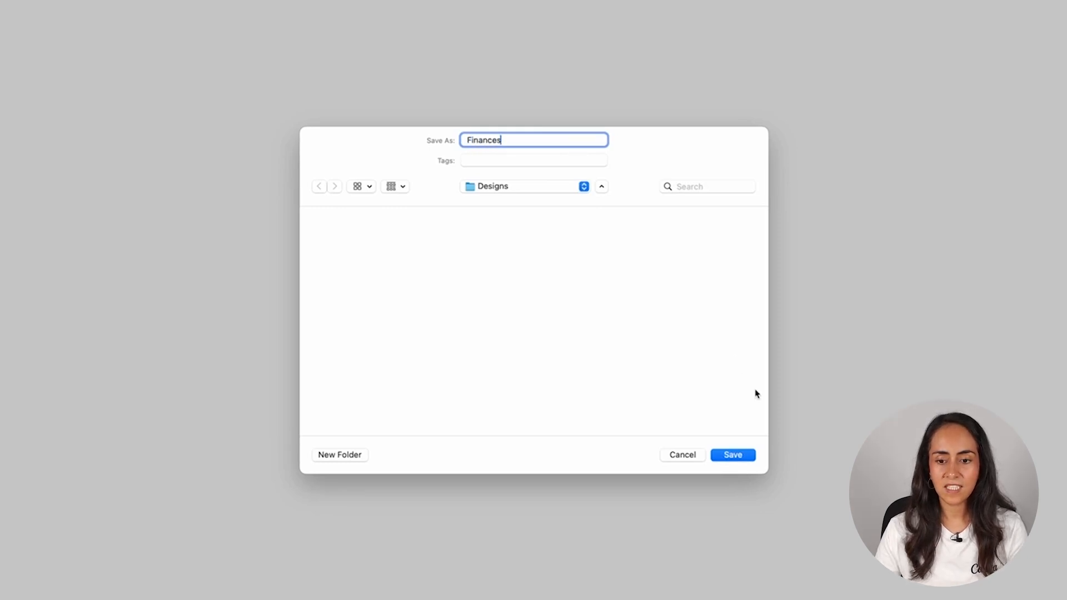
click(733, 456)
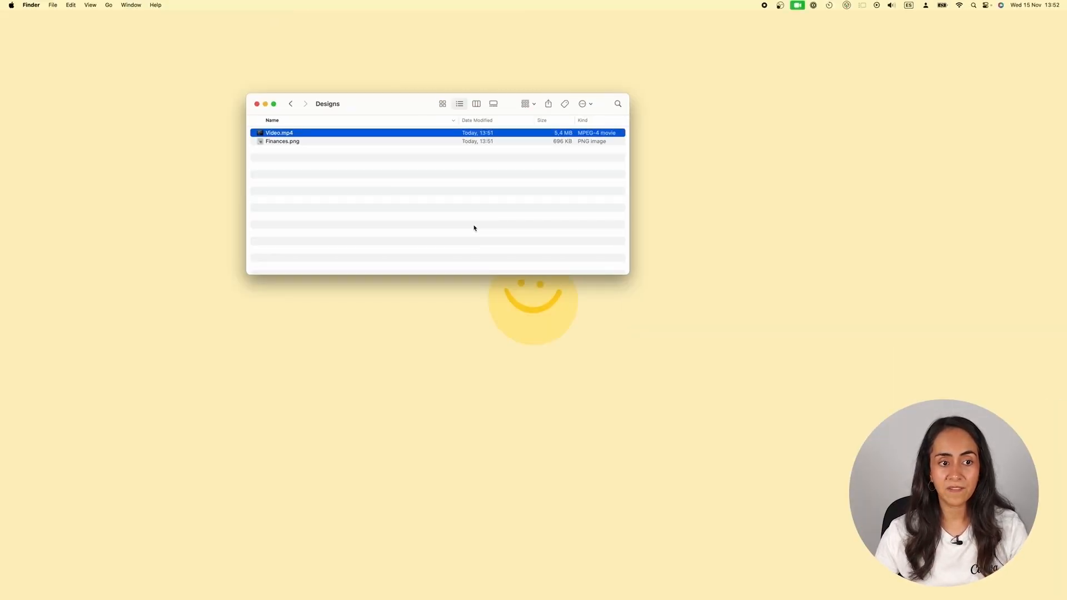
- Quick Look Video.mp4, then move down to preview Finances.png
key(space)
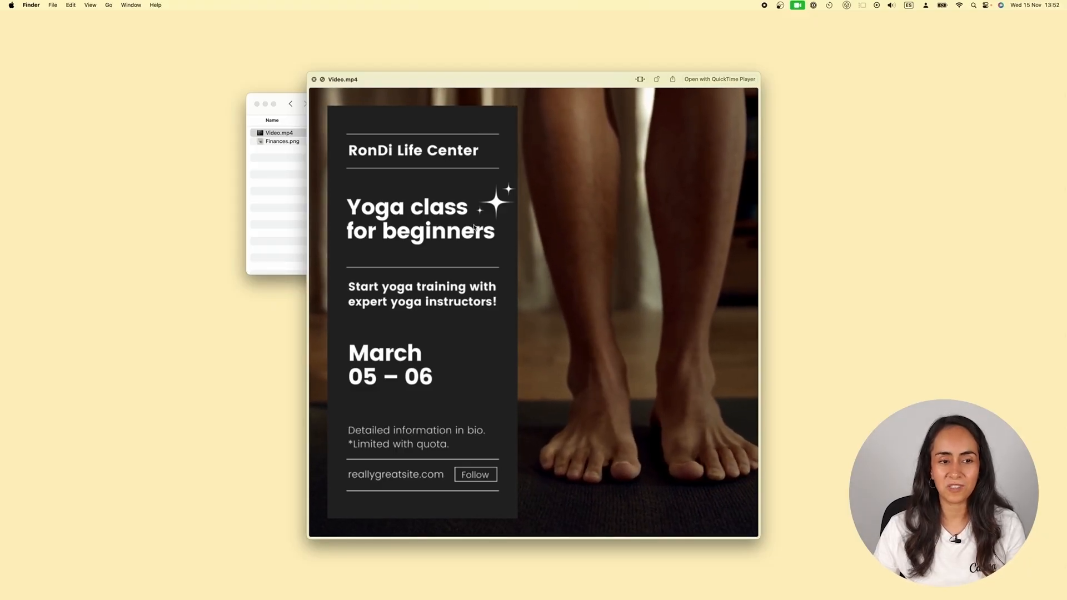
key(Down)
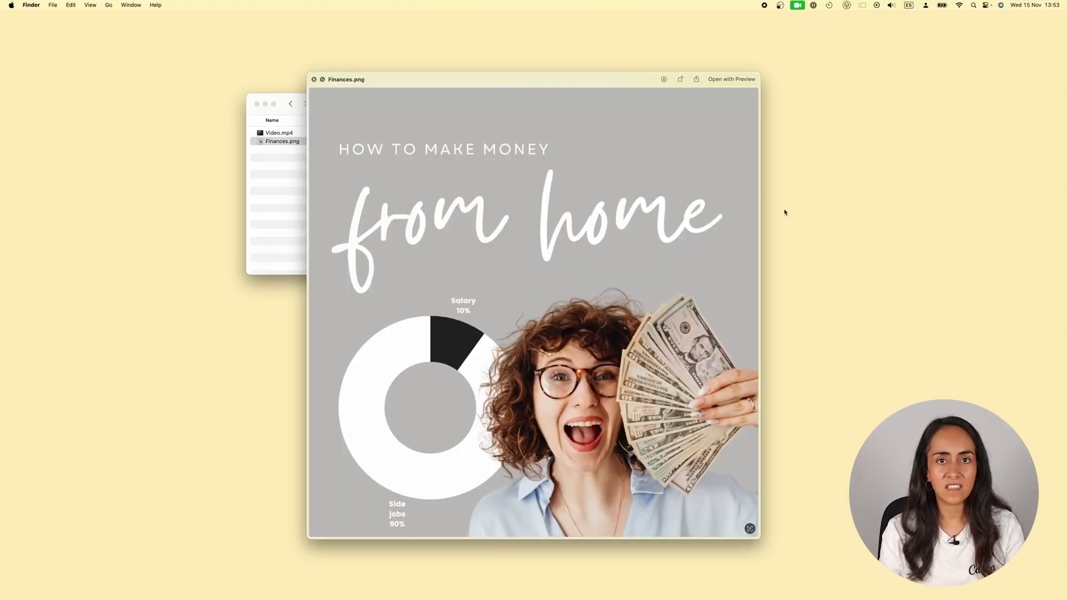
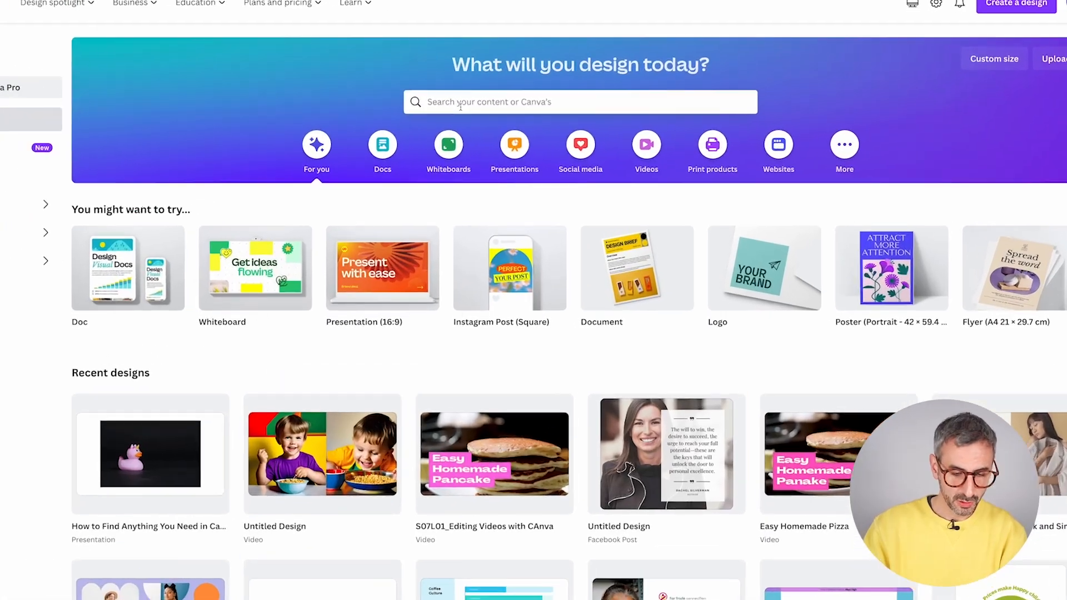
- Search Canva's home page for 'facebook' and switch the results to Projects
click(460, 106)
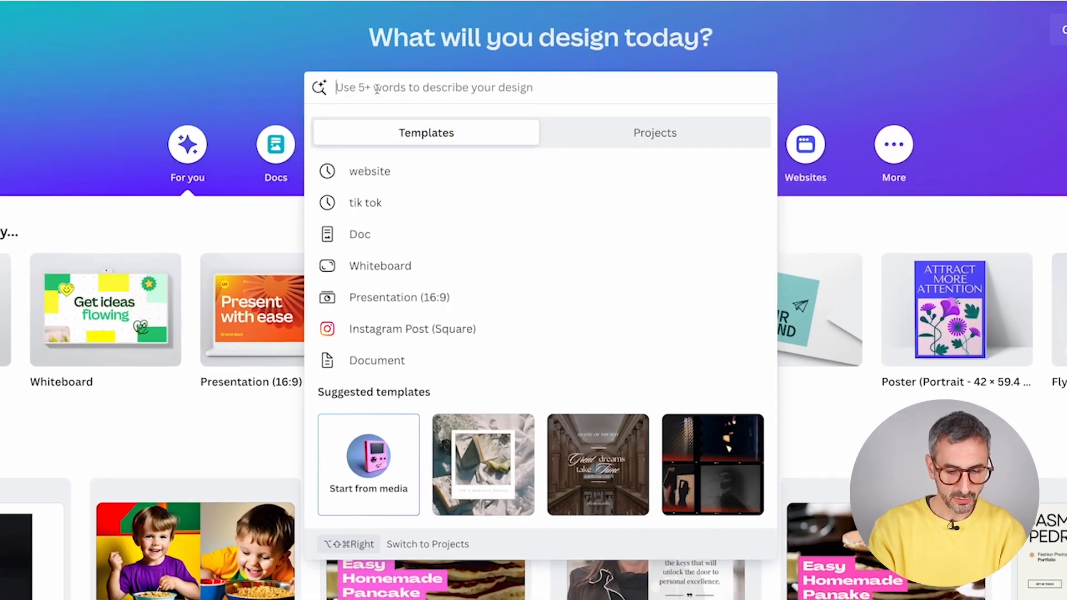
text(facebook)
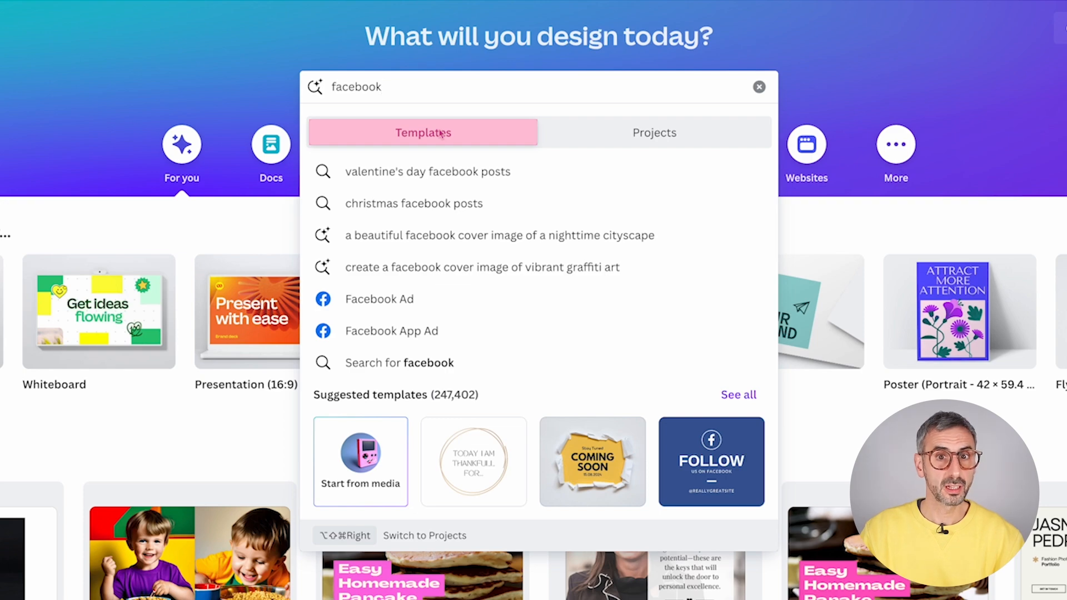
drag(382, 87, 335, 85)
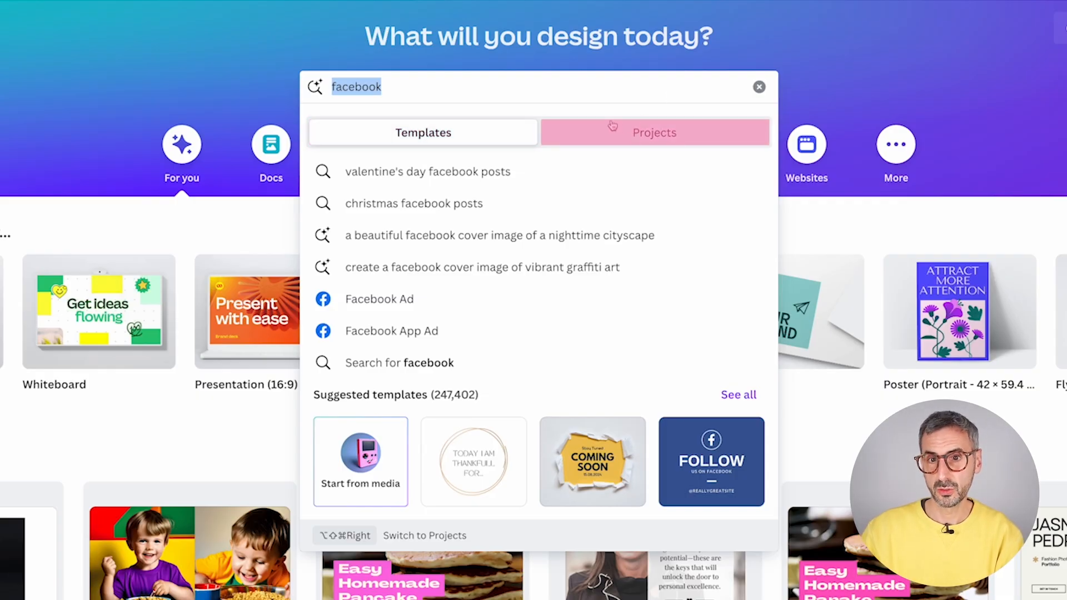
click(666, 138)
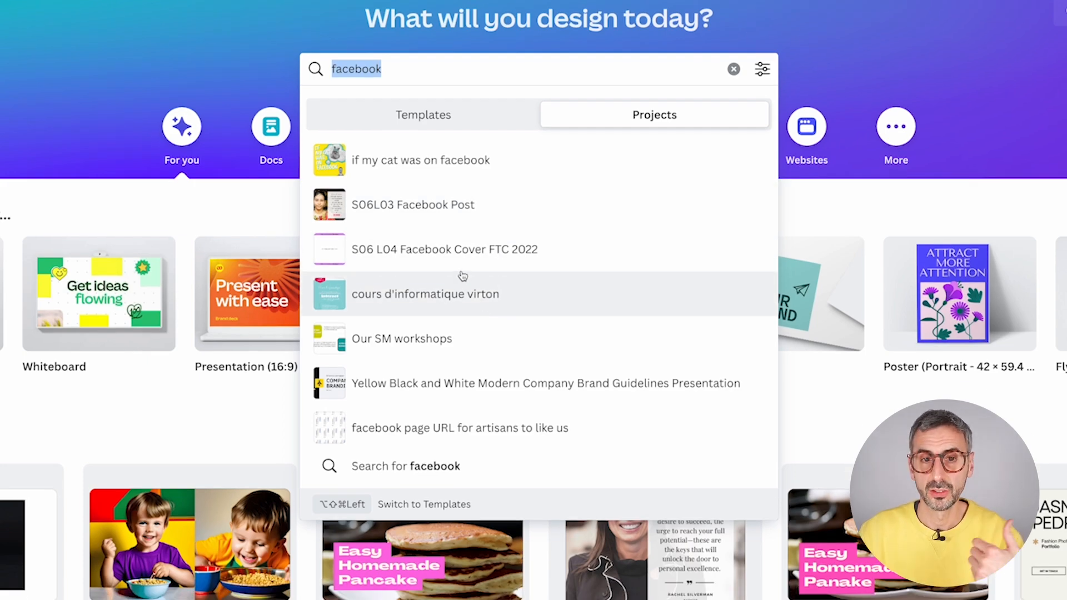
- Compare template and project results for facebook, then open Valentine's Day Facebook Posts templates
click(424, 117)
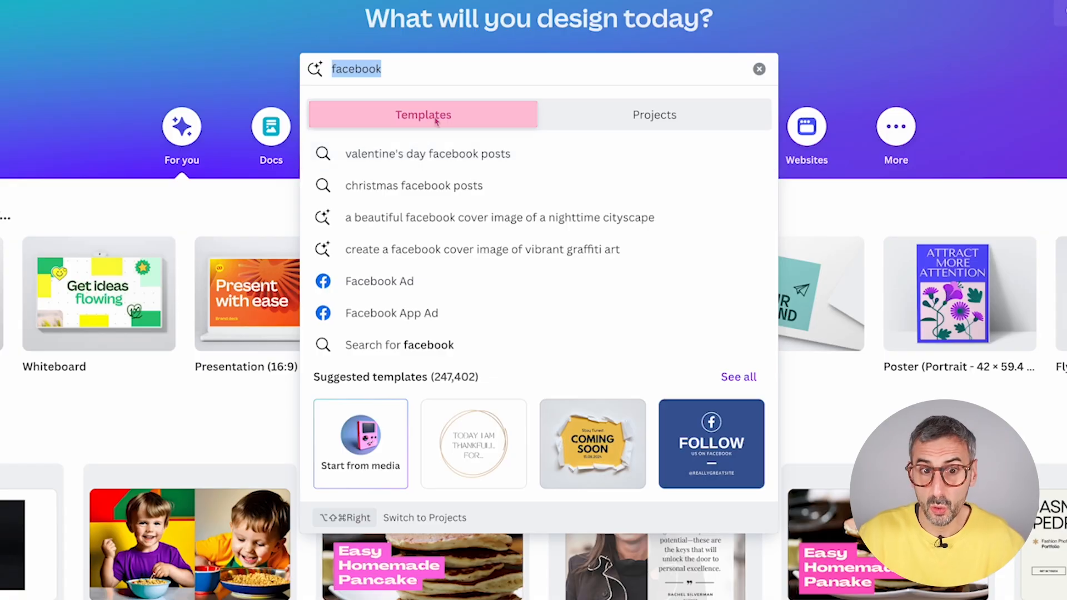
scroll(444, 302, down, 1)
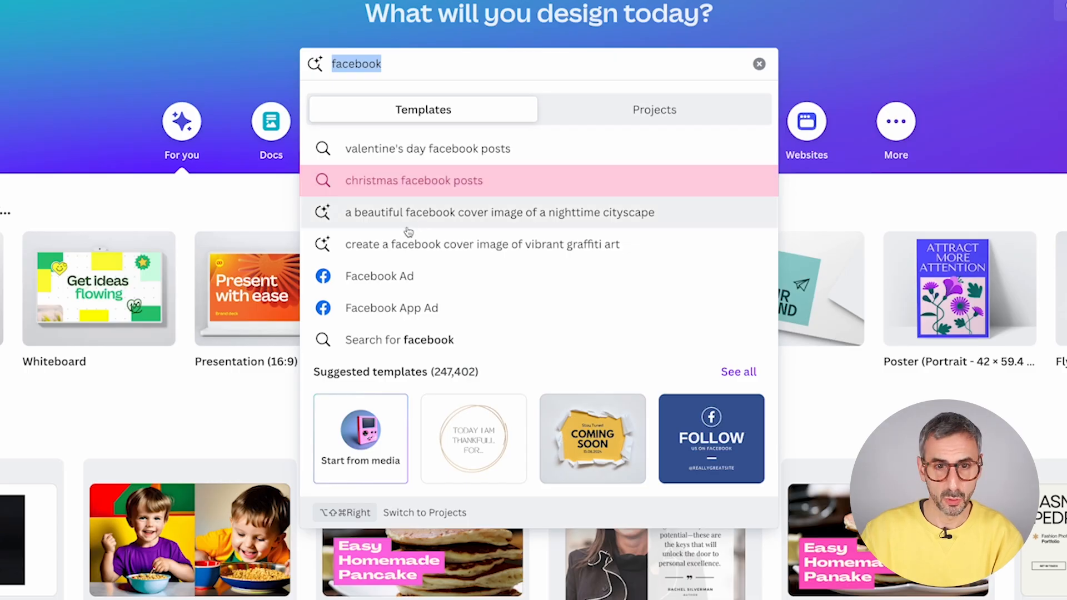
click(630, 114)
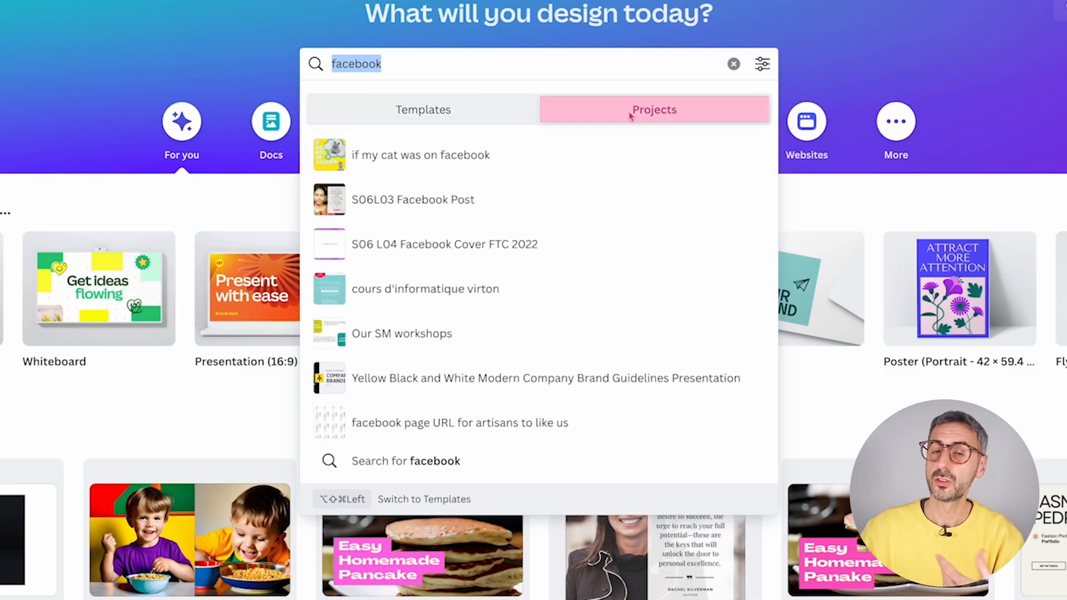
click(389, 113)
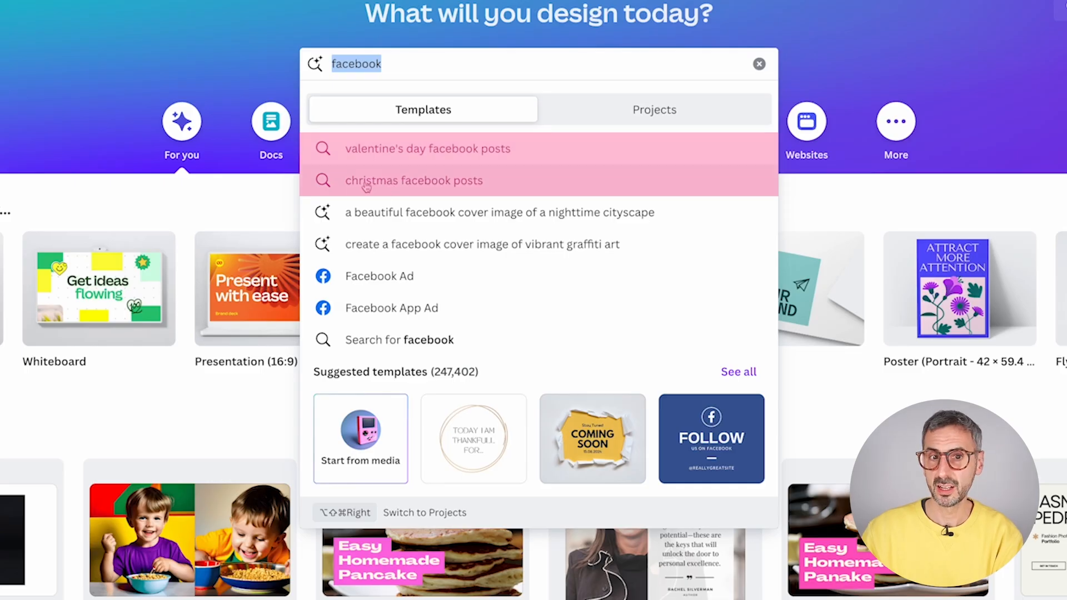
click(381, 152)
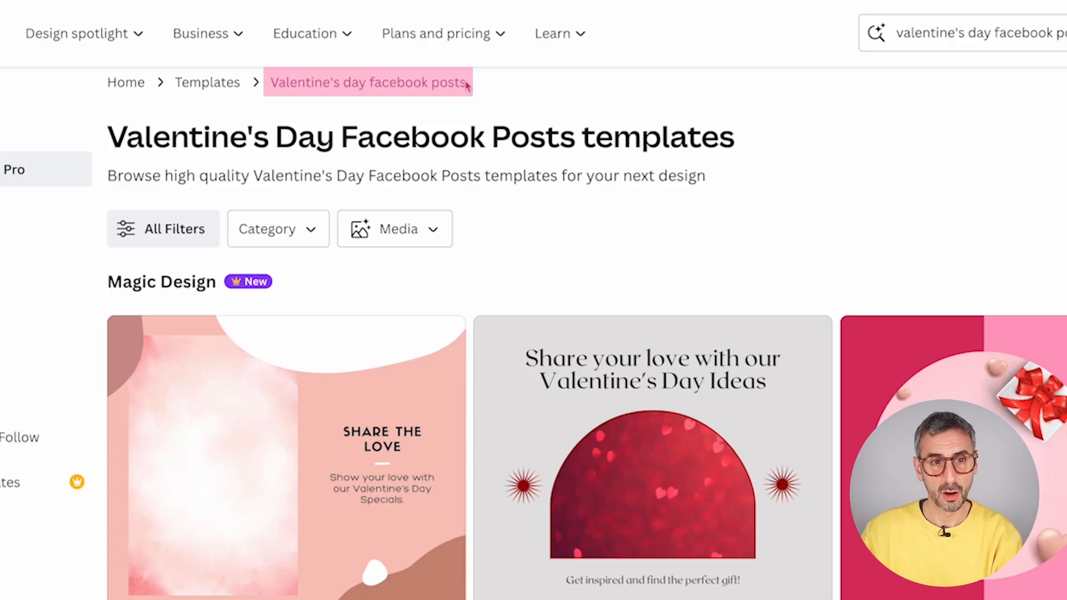
- Browse the Valentine's Day templates and look through the All Filters panel before closing it
scroll(705, 542, down, 3)
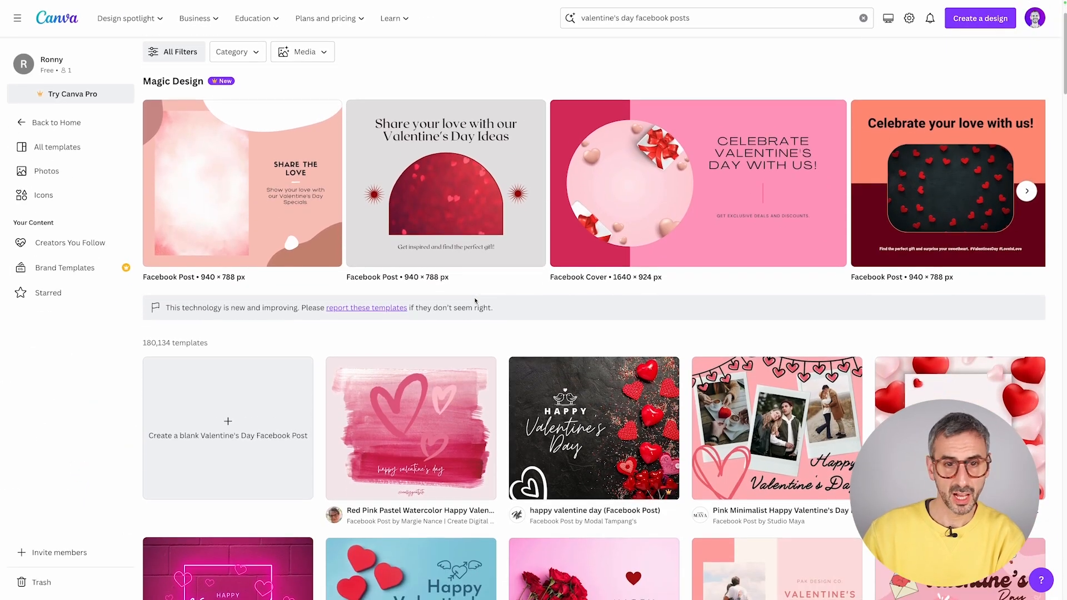
scroll(475, 301, down, 10)
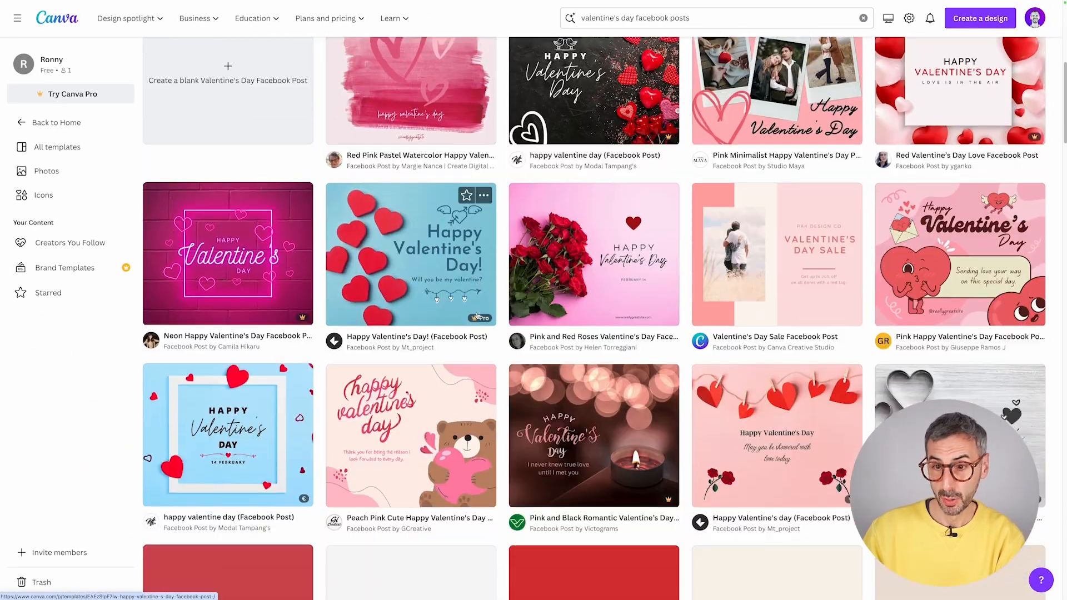
scroll(477, 316, up, 12)
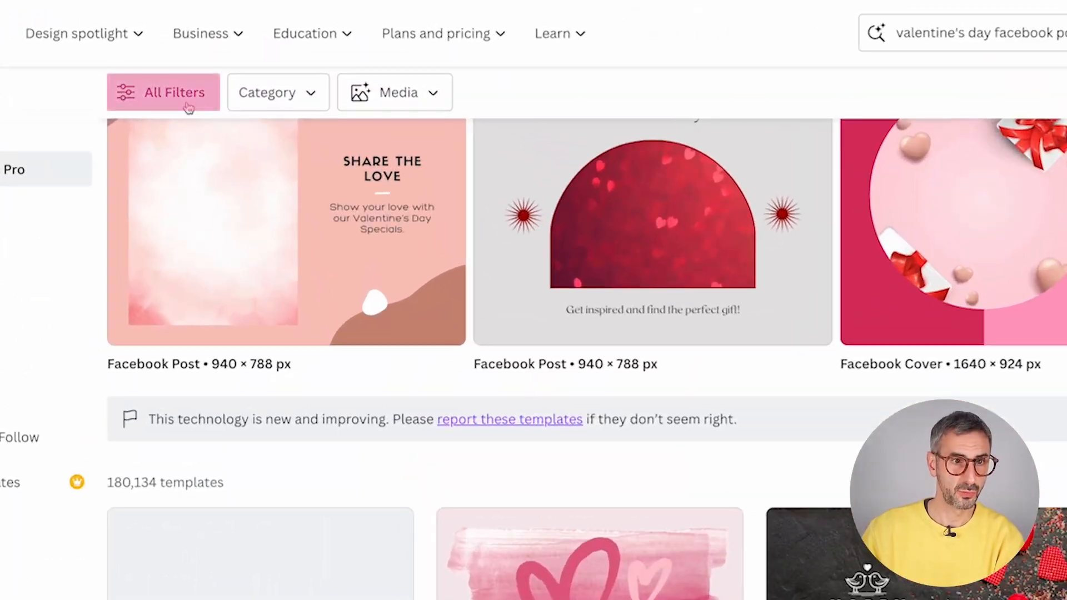
click(189, 92)
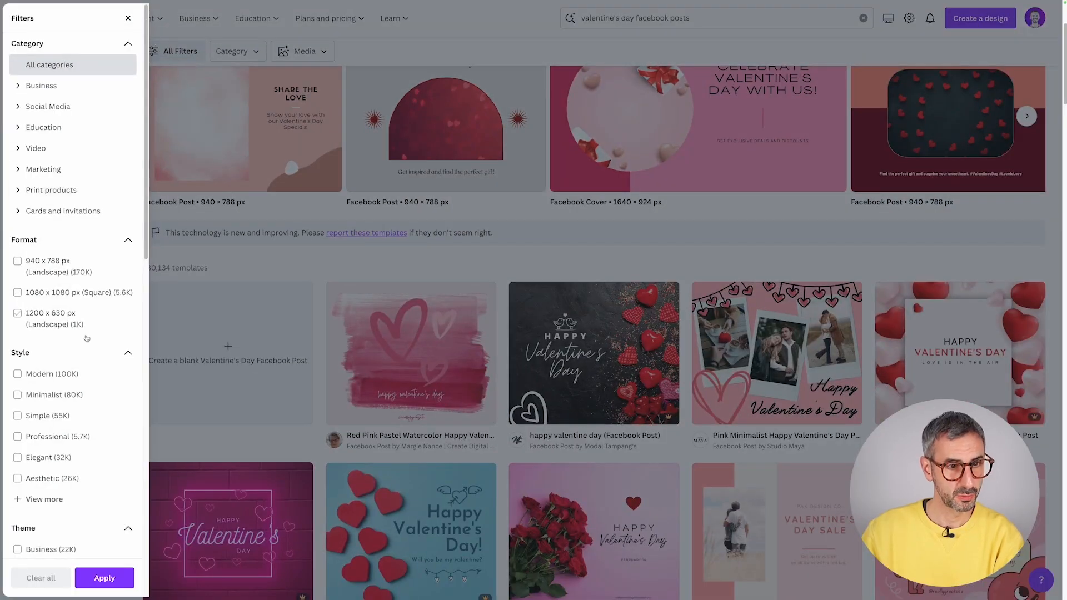
scroll(84, 412, down, 8)
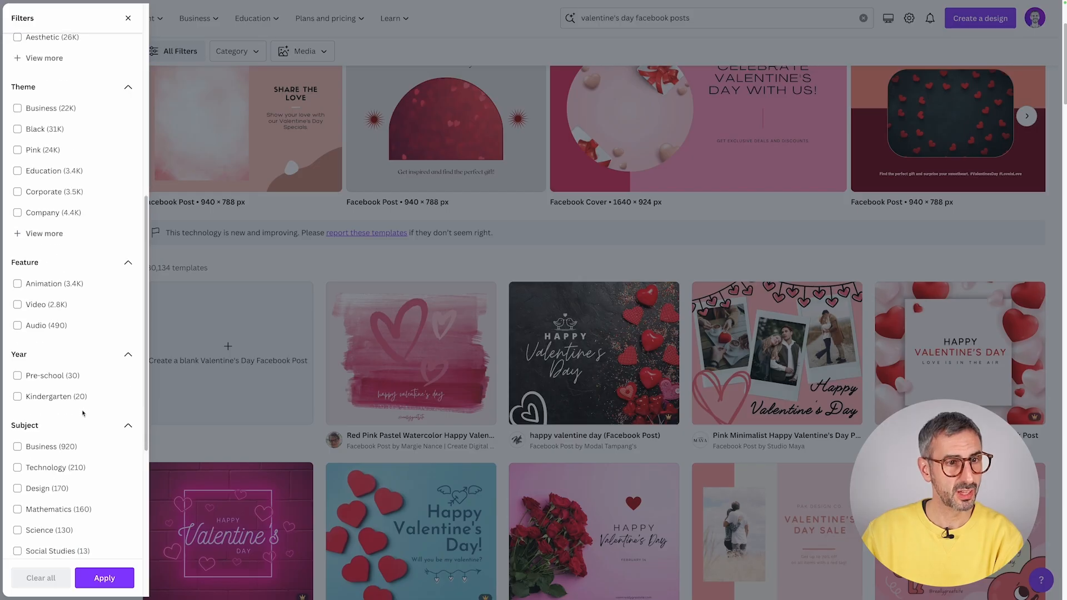
scroll(83, 412, up, 8)
click(124, 21)
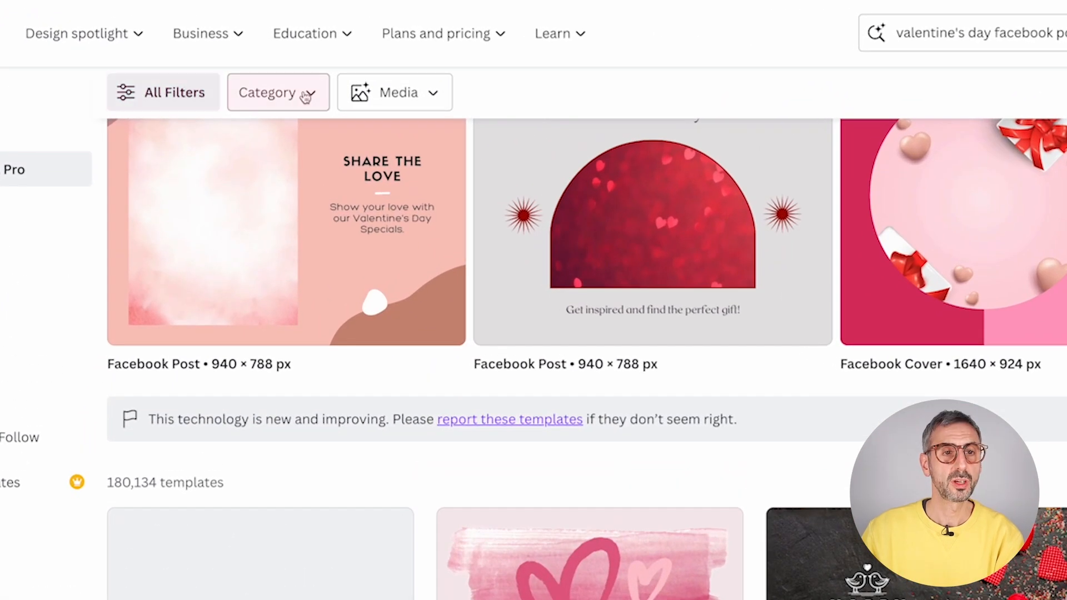
- Check the Category and image-search options, then return home to the facebook suggestions
click(305, 97)
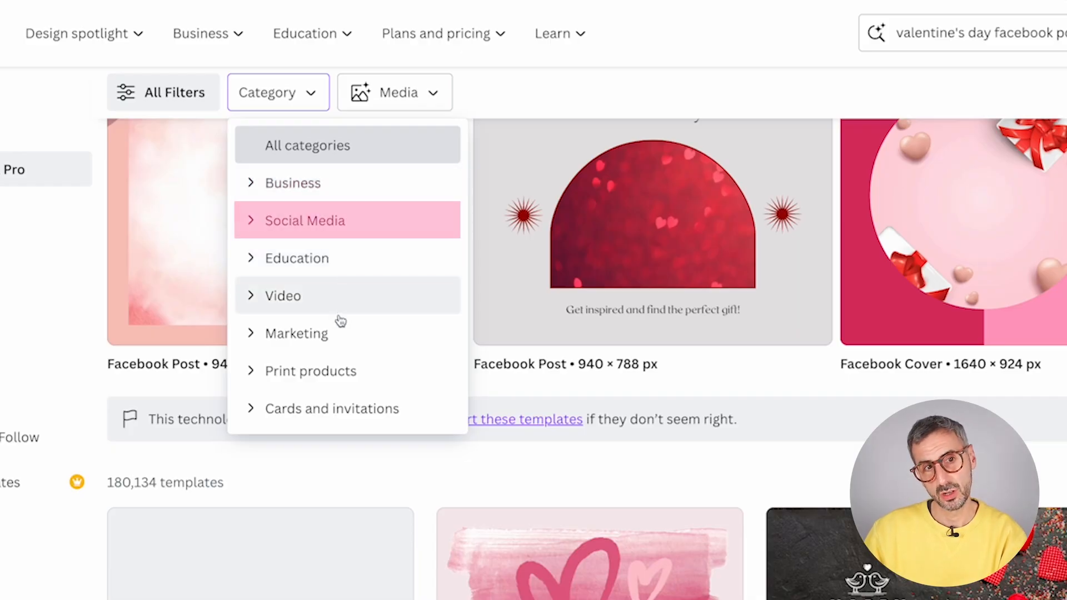
click(433, 94)
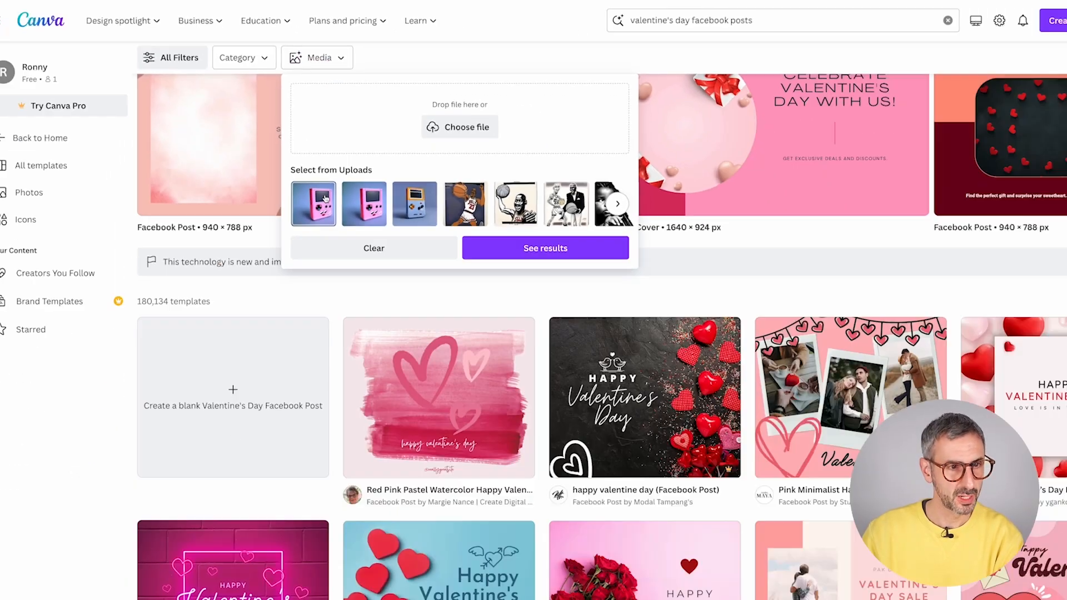
scroll(431, 324, down, 1)
click(102, 389)
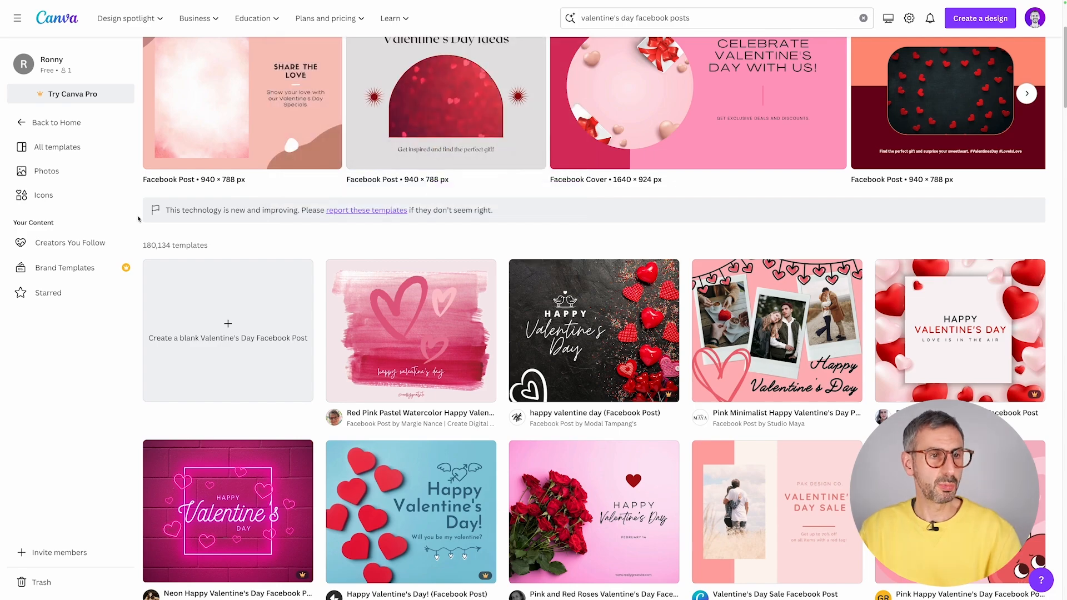
scroll(140, 217, up, 3)
click(58, 123)
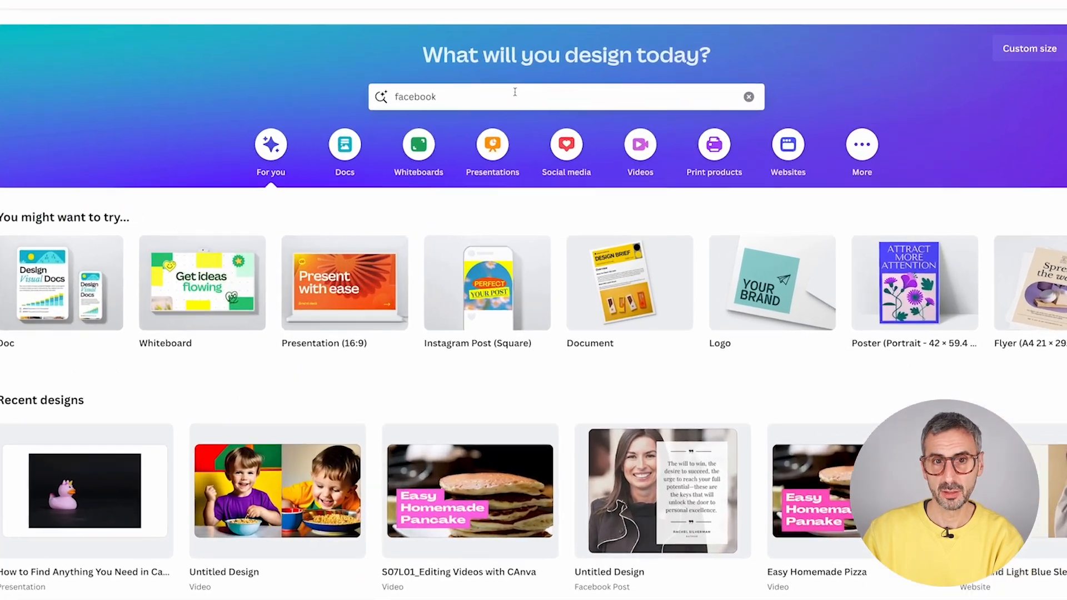
click(553, 106)
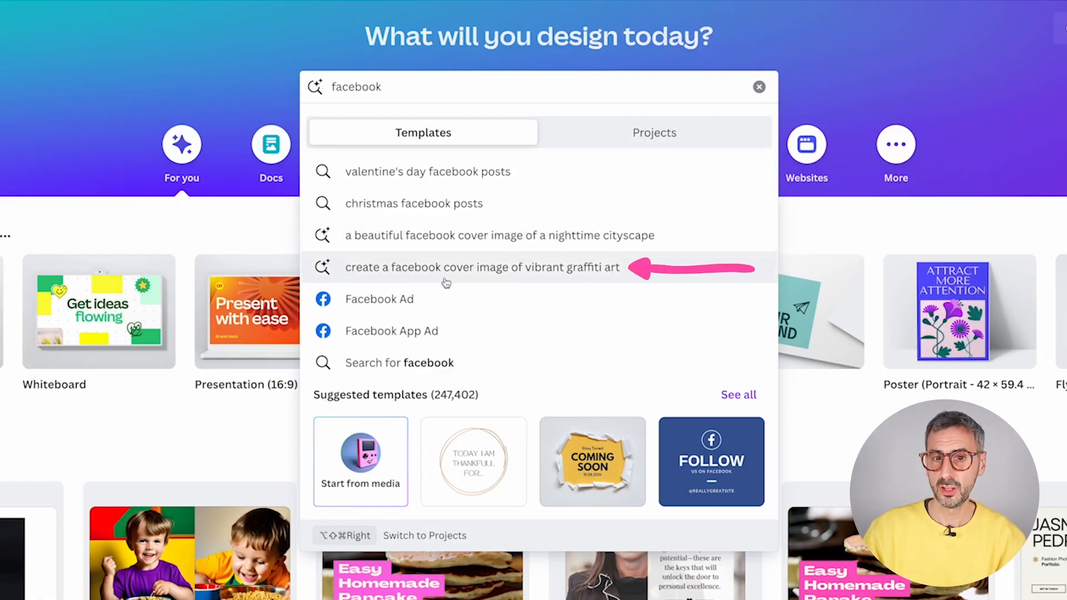
- Open the 'create a facebook cover image of vibrant graffiti art' suggestion
click(579, 272)
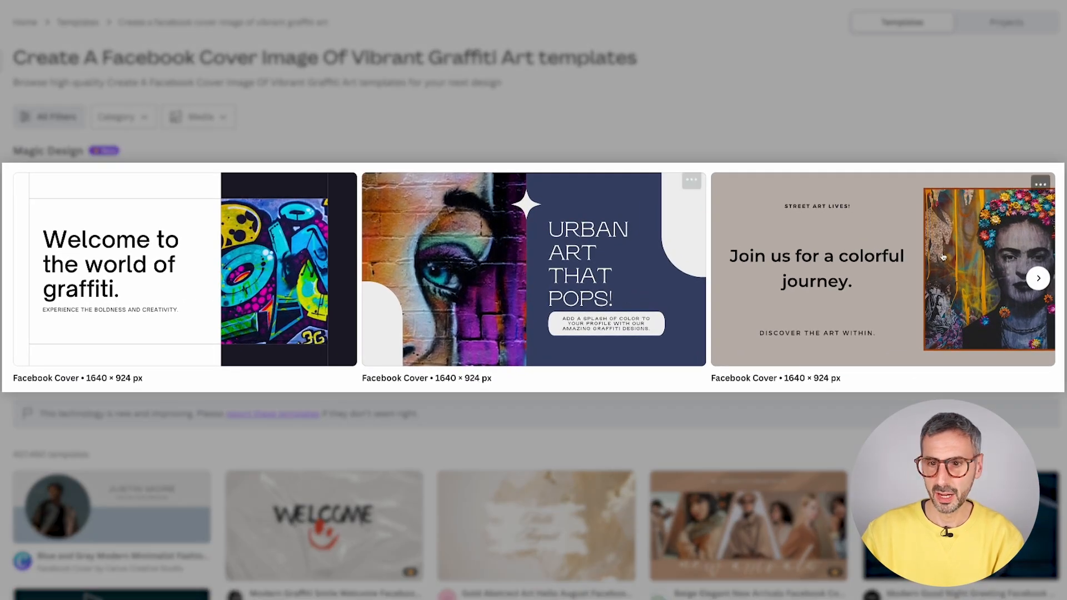
- Advance the Magic Design carousel twice to reveal more graffiti cover designs
click(1038, 278)
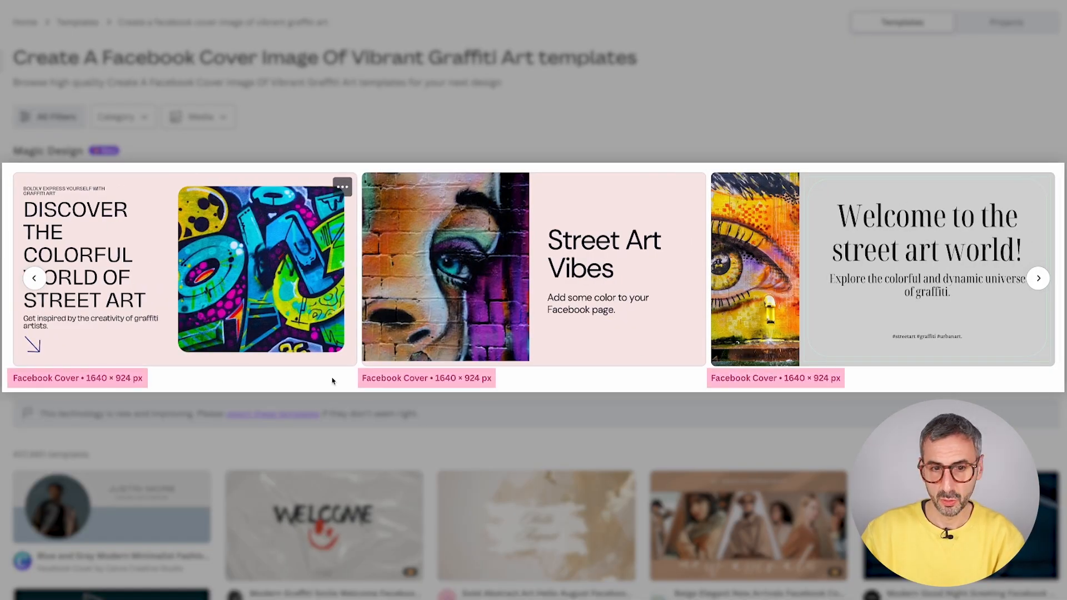
click(1038, 278)
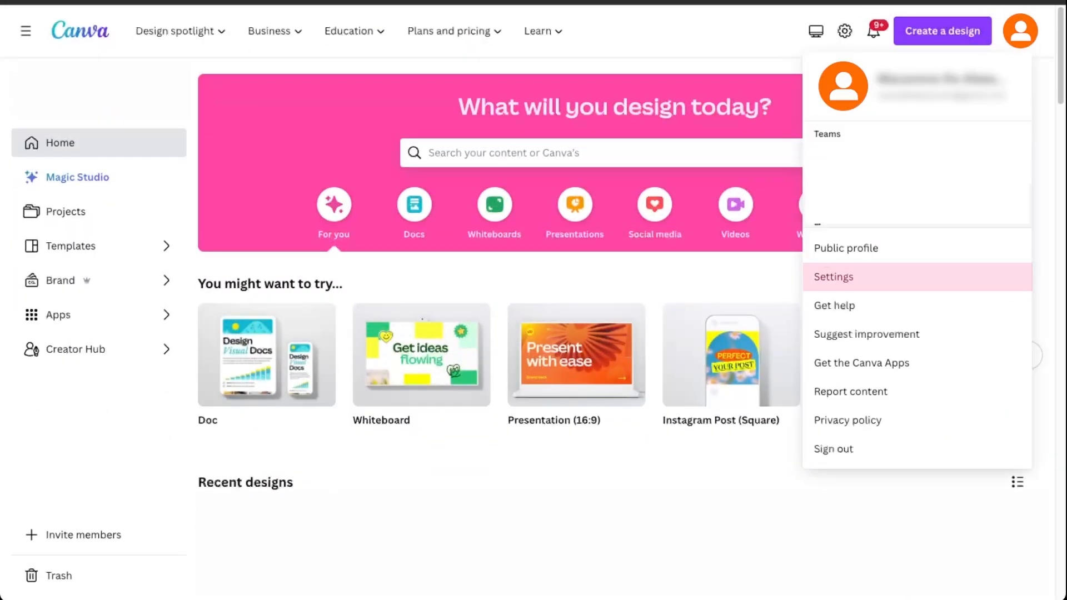
- Go from account Settings back to Home and show facebook results from your projects
click(877, 282)
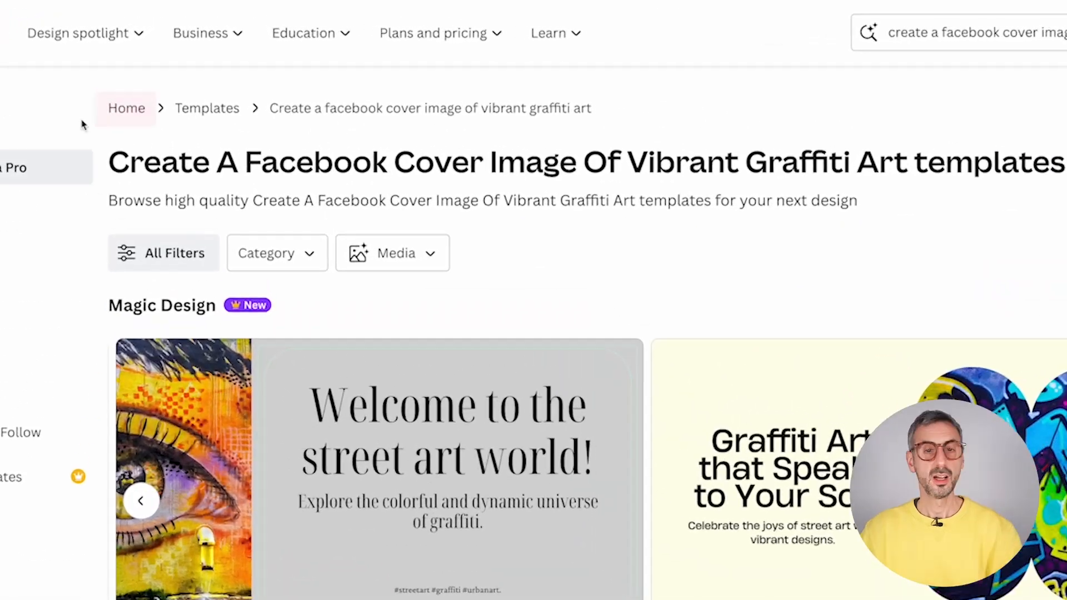
click(153, 60)
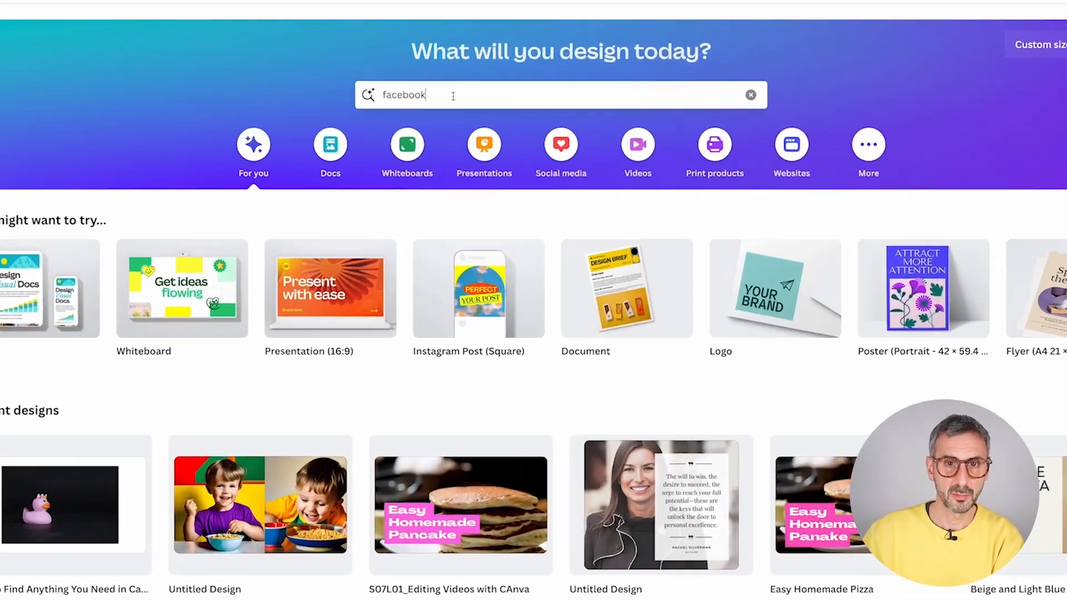
click(508, 111)
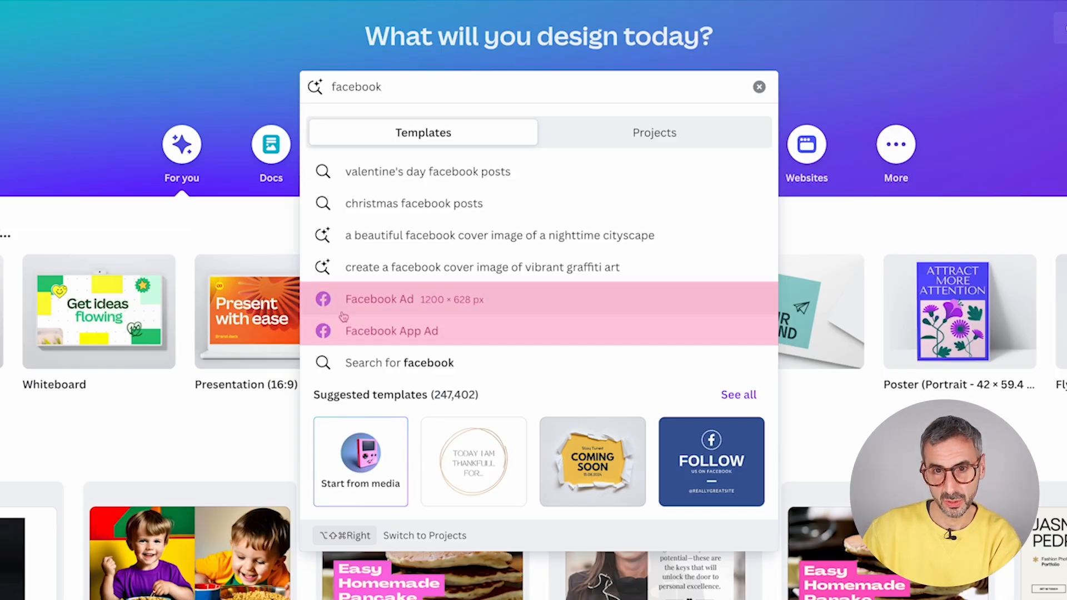
click(672, 138)
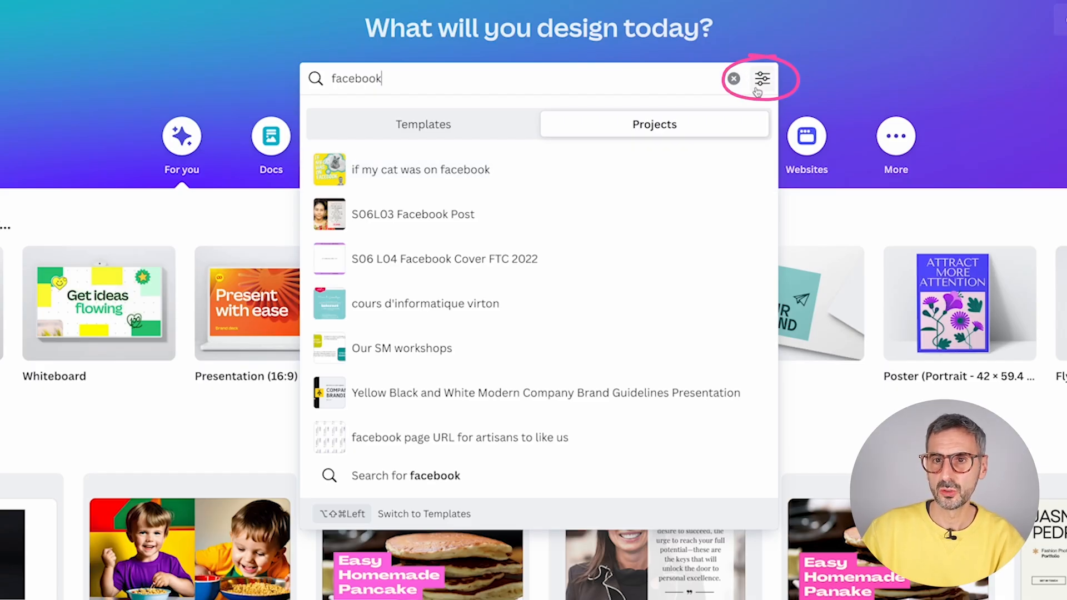
- Look through the Owner, Type, Category and Date modified filters for the facebook project results
click(769, 79)
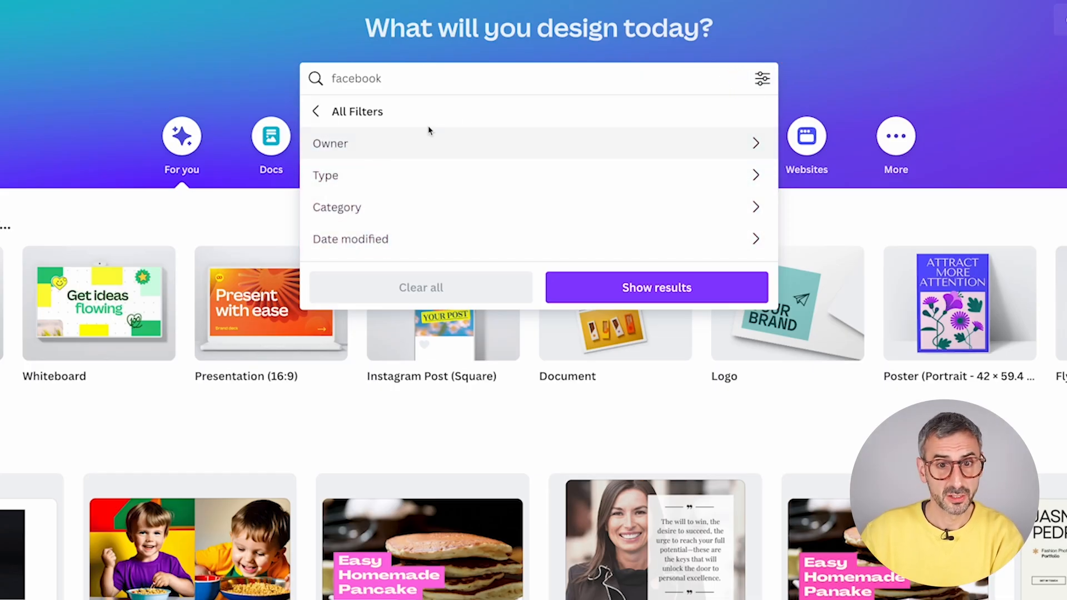
click(755, 143)
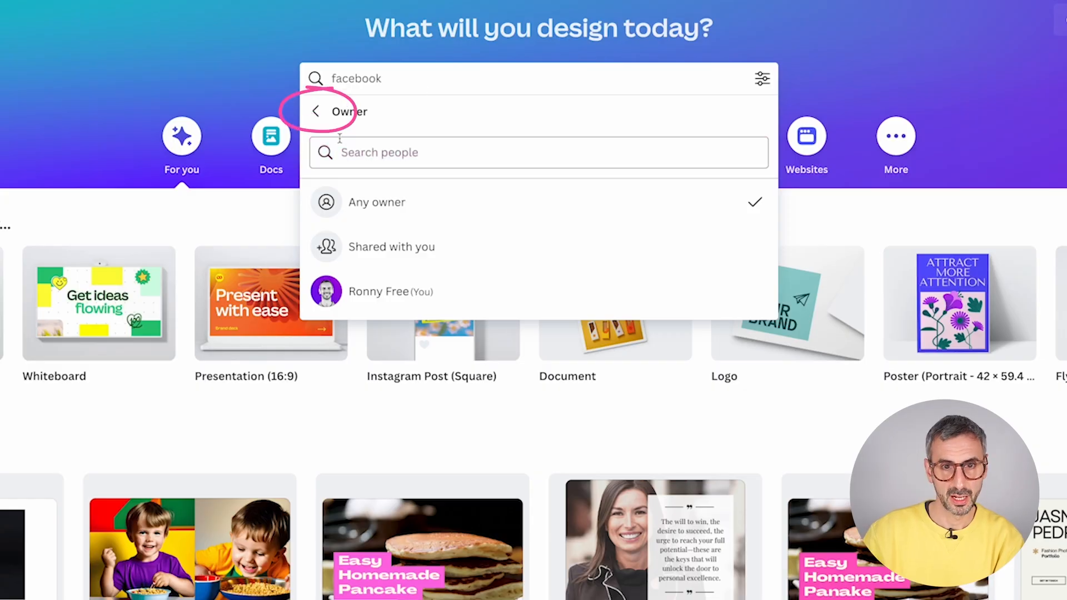
click(316, 112)
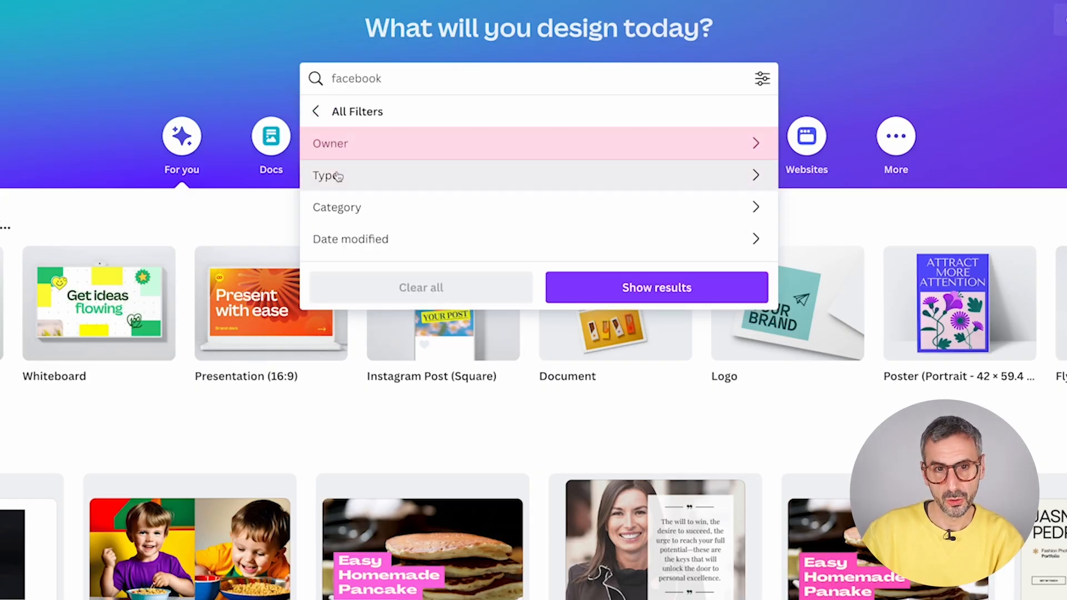
click(754, 174)
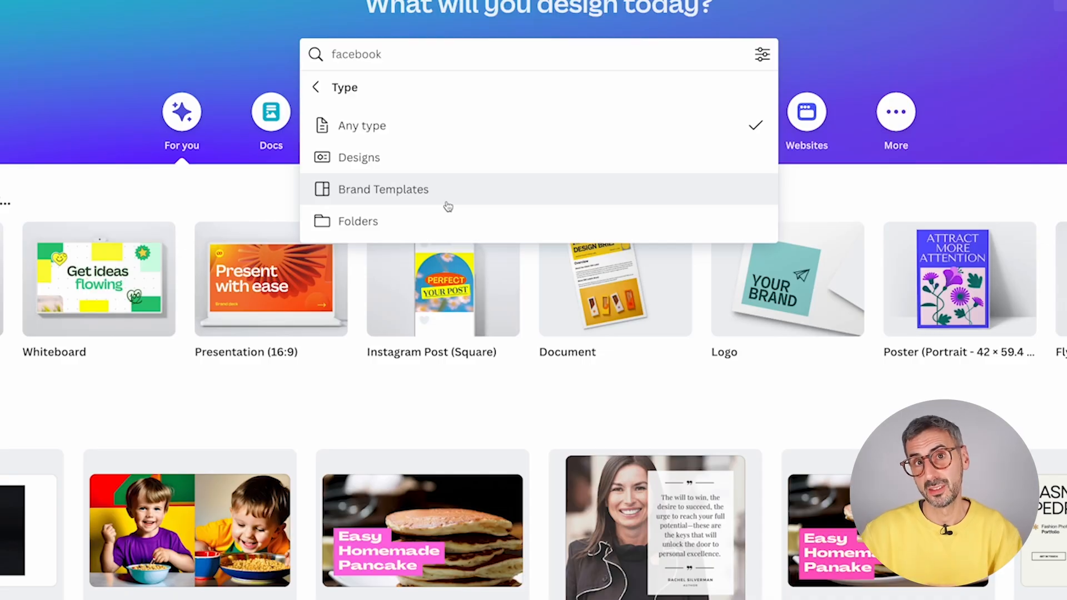
click(316, 87)
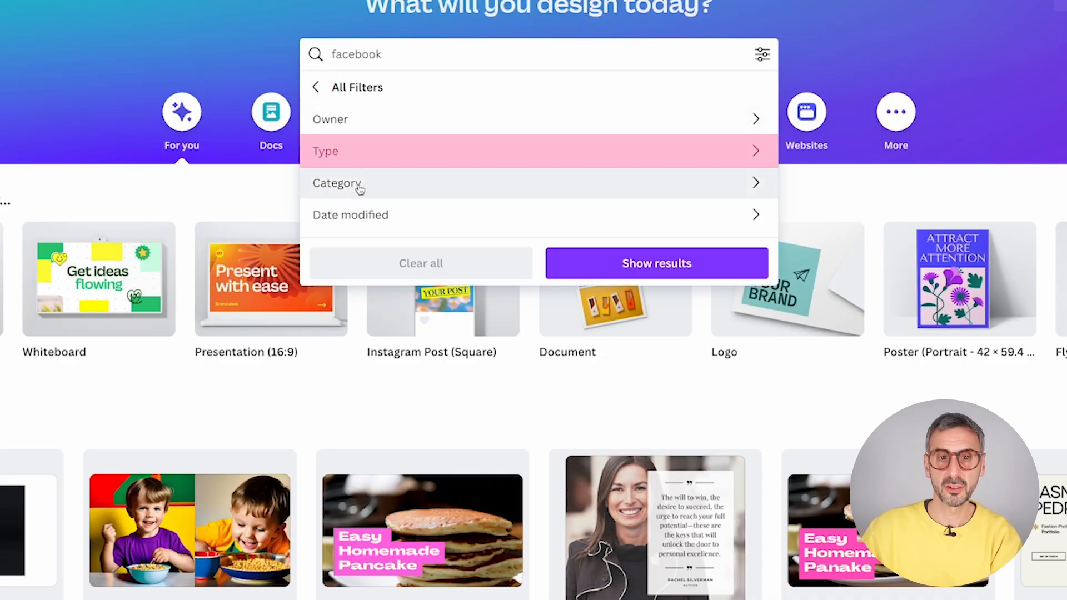
scroll(555, 217, up, 1)
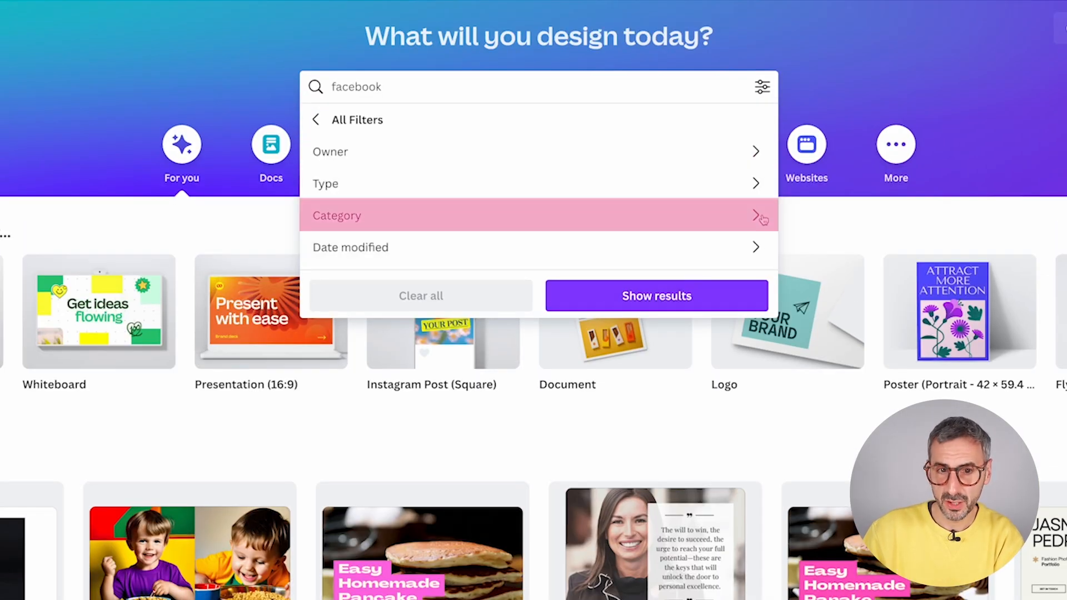
click(758, 214)
scroll(388, 267, down, 1)
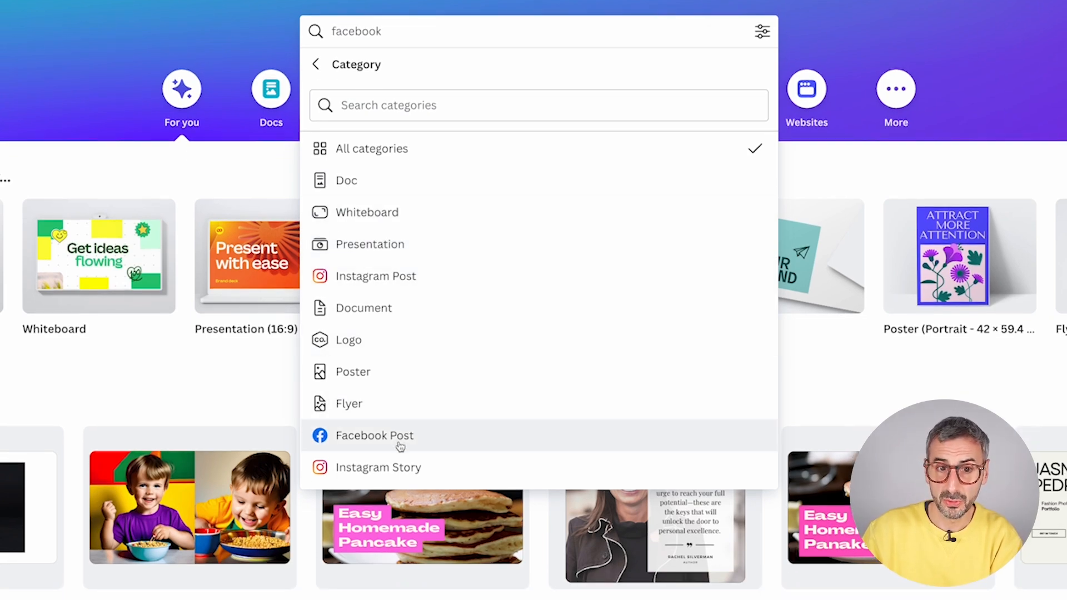
scroll(399, 446, up, 1)
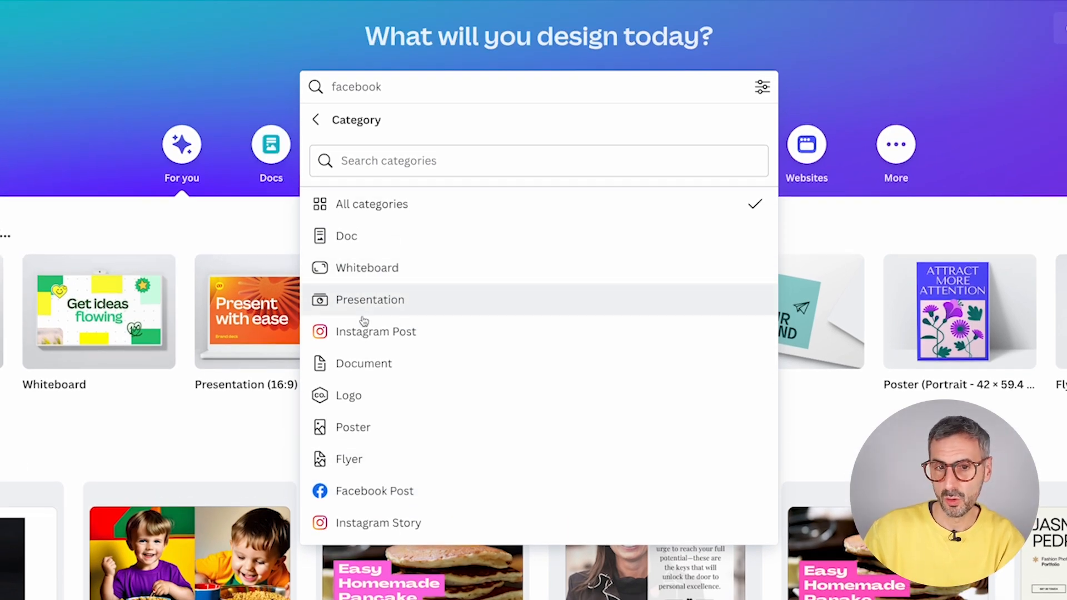
click(315, 120)
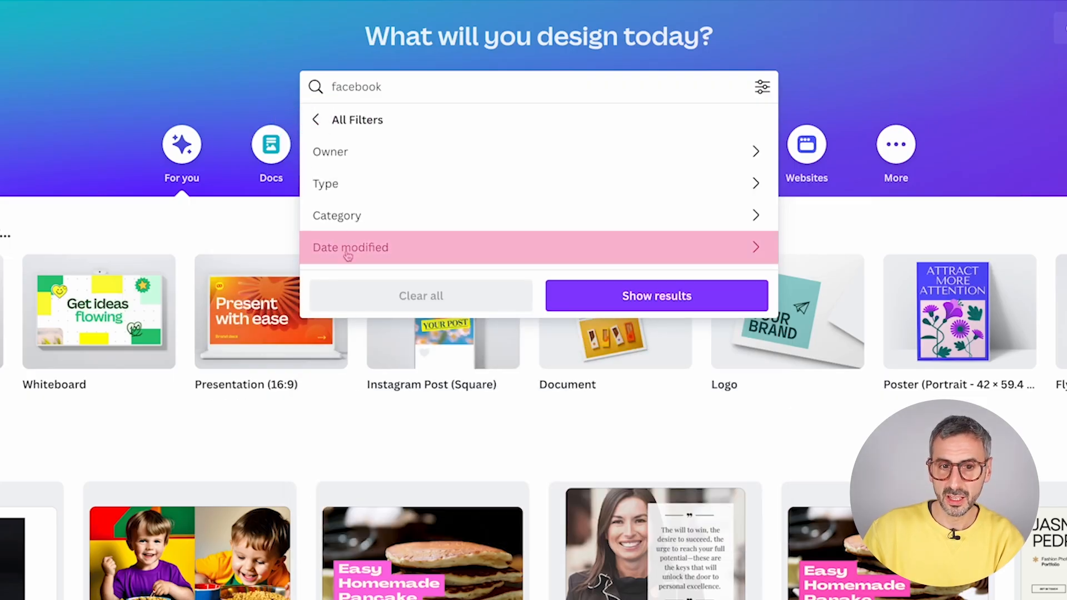
click(759, 256)
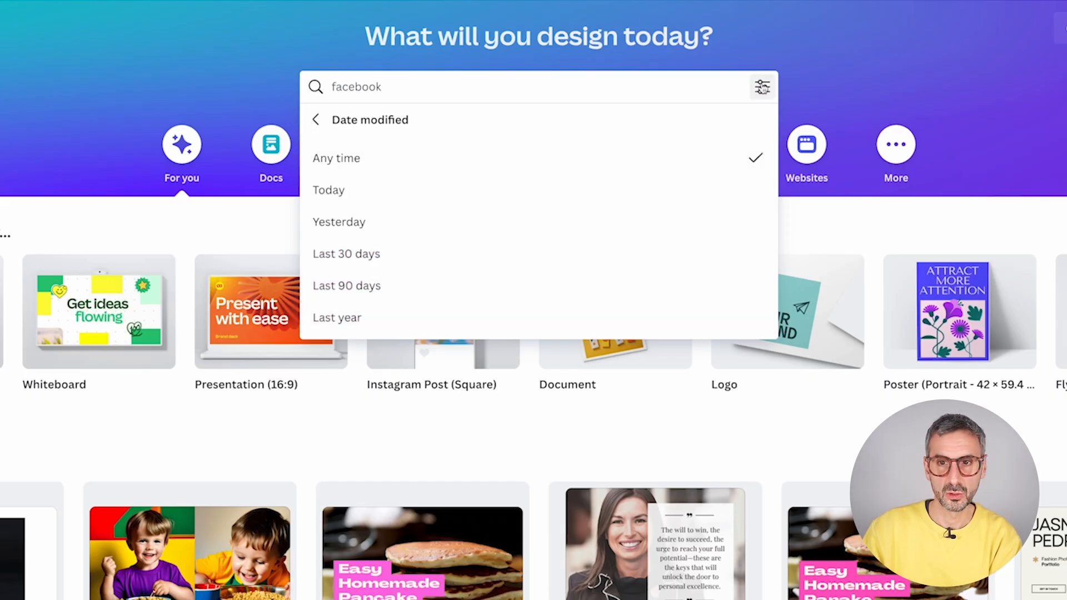
click(351, 127)
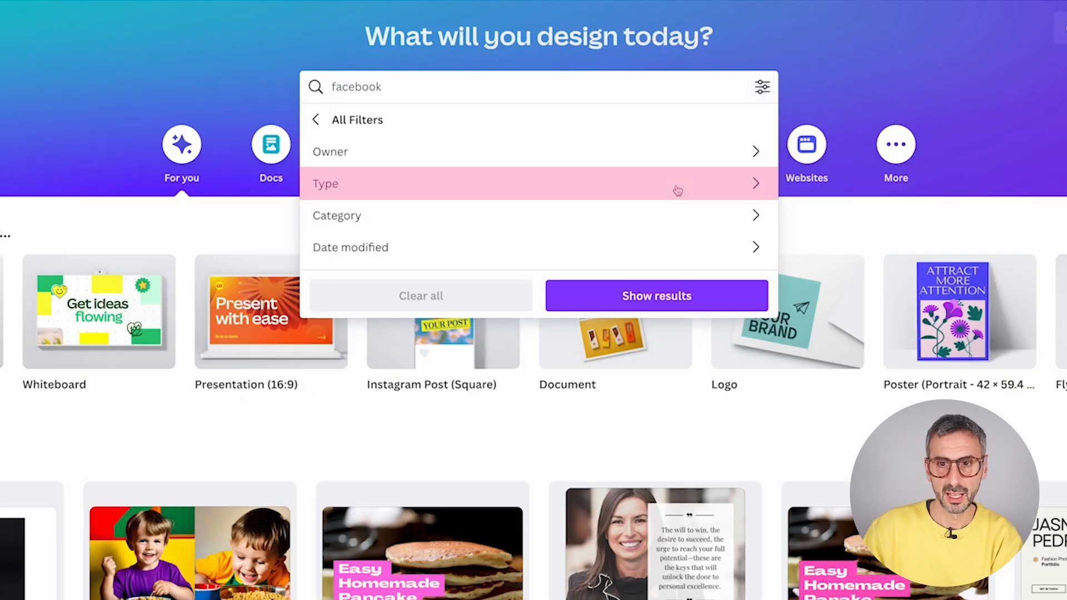
- Limit the results to the Designs type, then remove that filter again
click(516, 189)
click(532, 197)
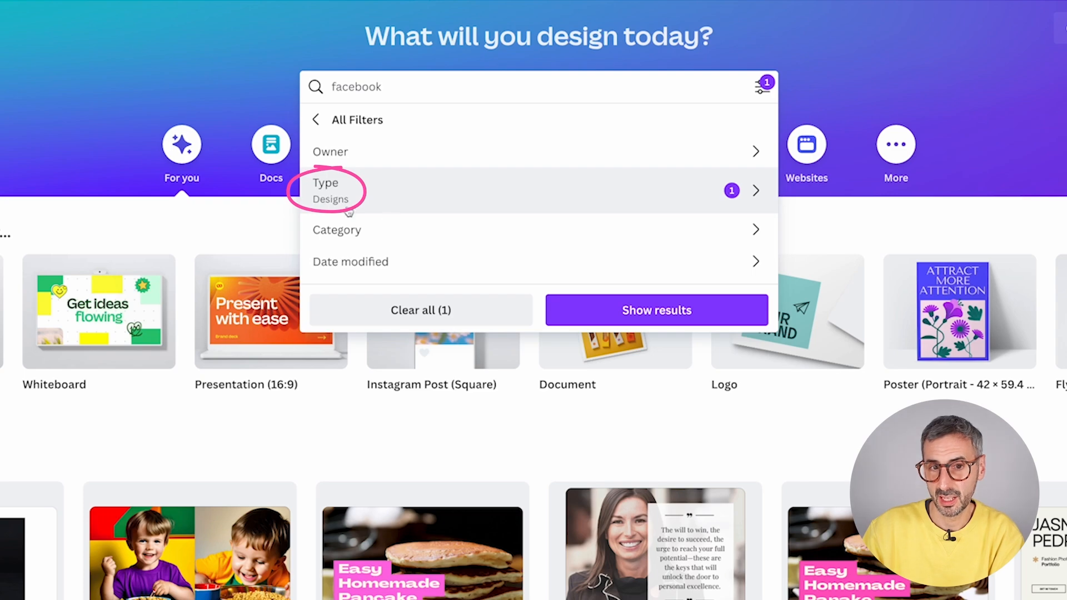
click(316, 120)
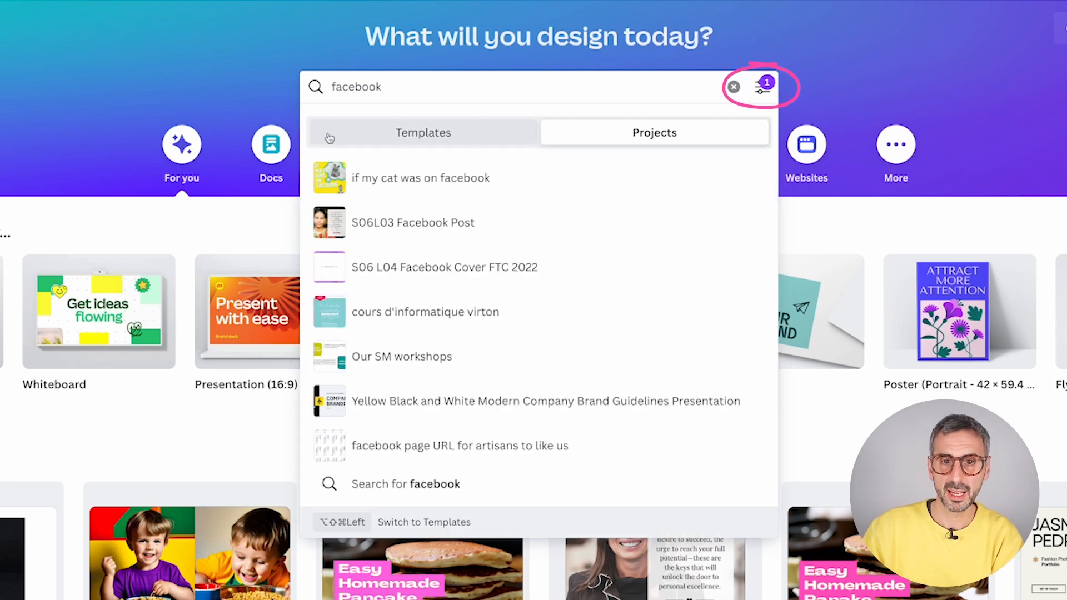
click(762, 86)
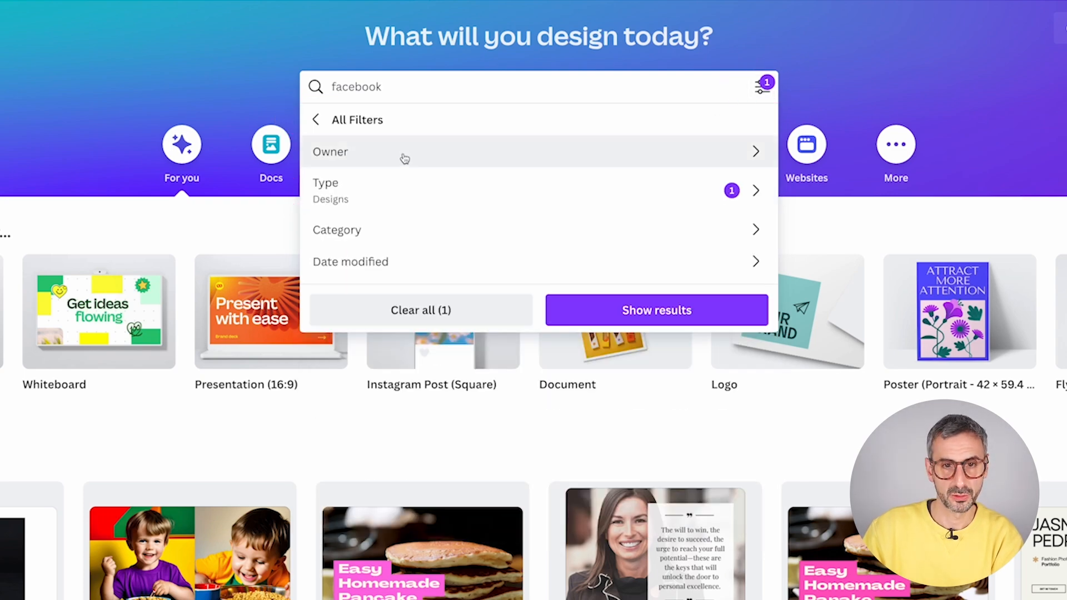
click(391, 307)
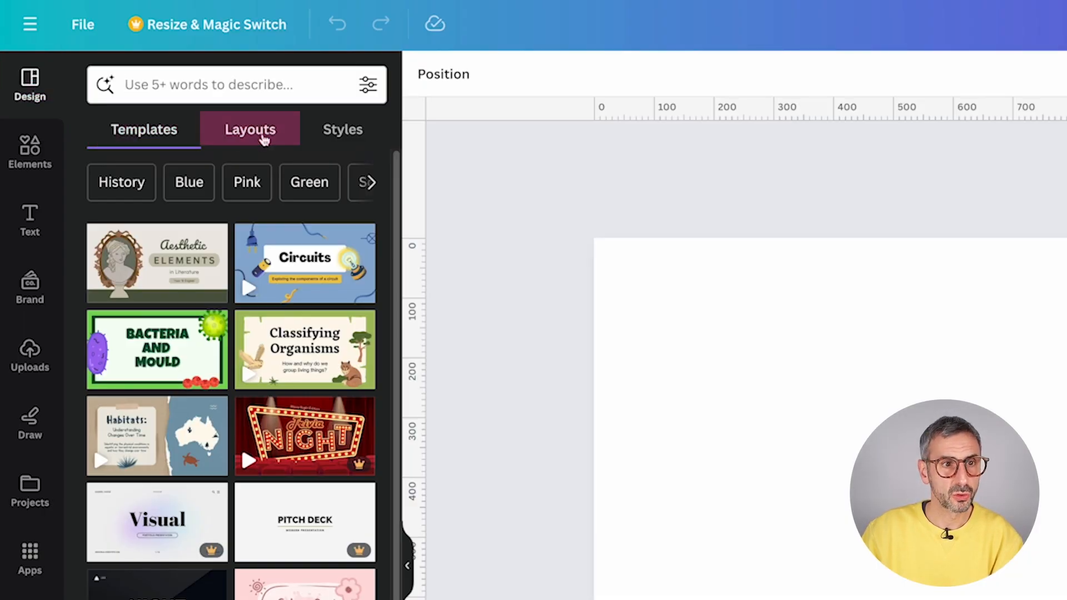
click(260, 136)
click(346, 136)
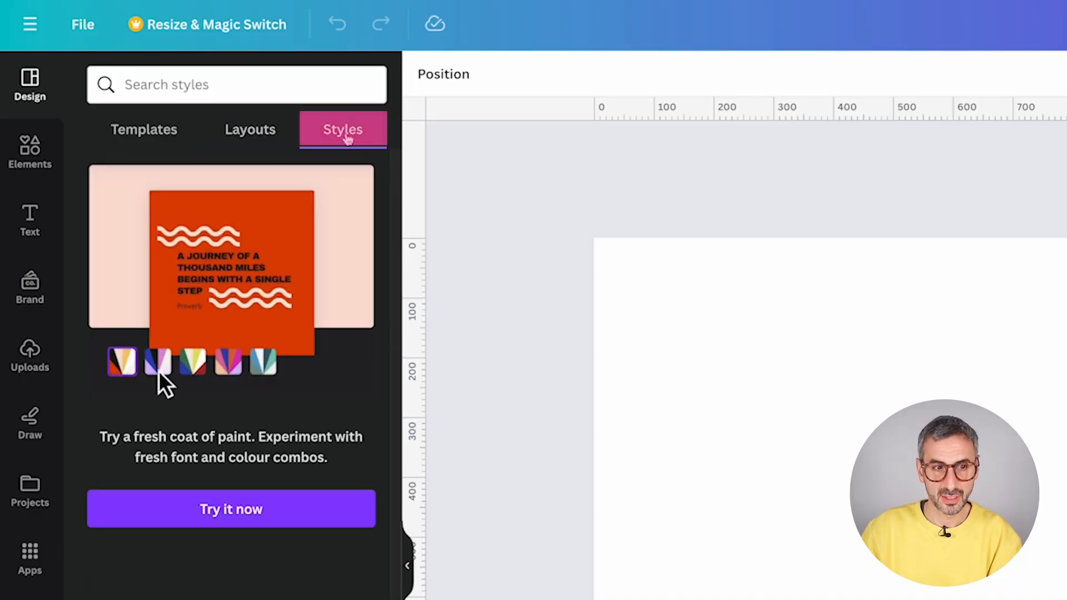
click(216, 127)
click(330, 133)
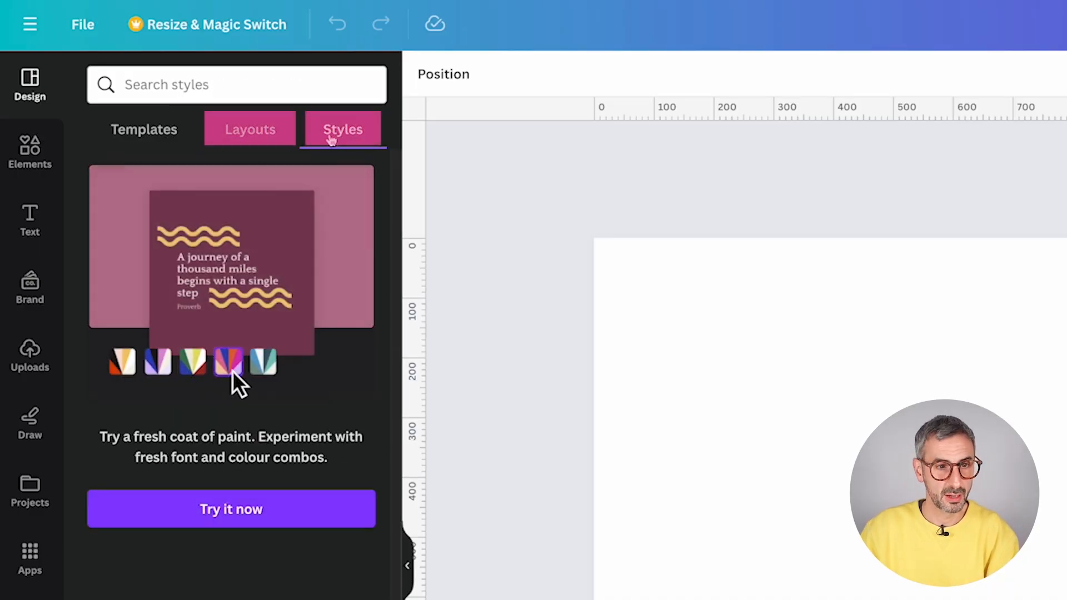
click(117, 132)
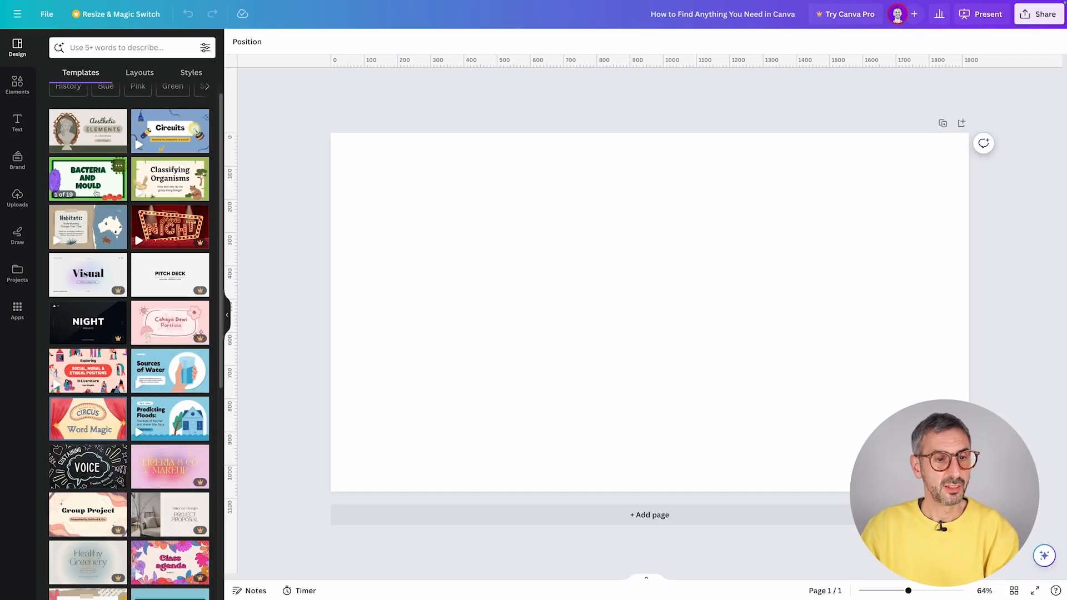
scroll(187, 386, down, 5)
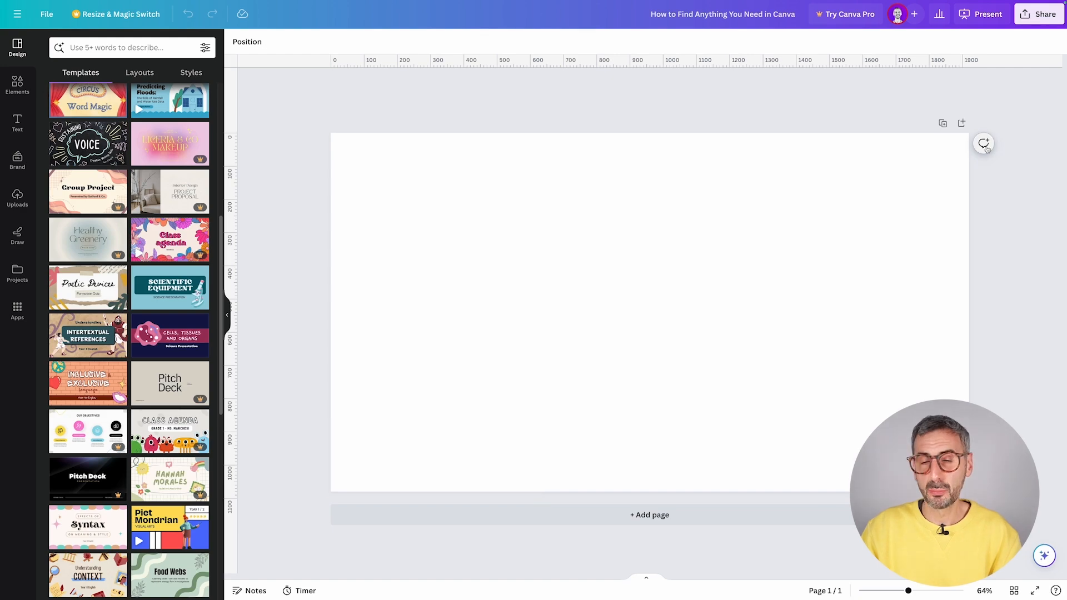
scroll(143, 301, down, 4)
scroll(143, 302, down, 5)
scroll(144, 302, up, 15)
click(141, 45)
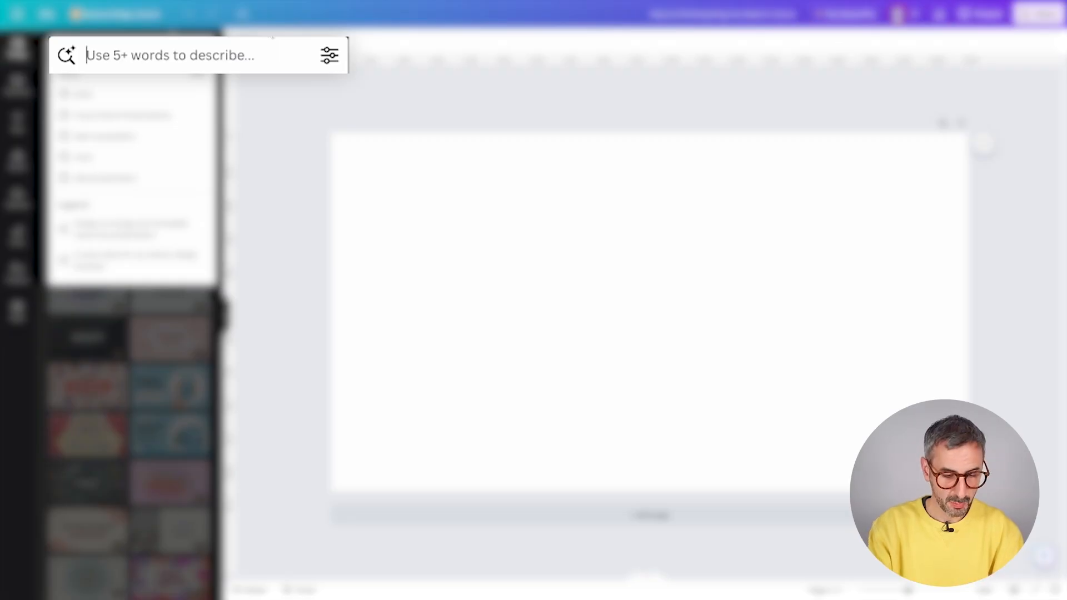
- Search the Design panel templates for 'business presentation' and scroll through the results
text(business presentation)
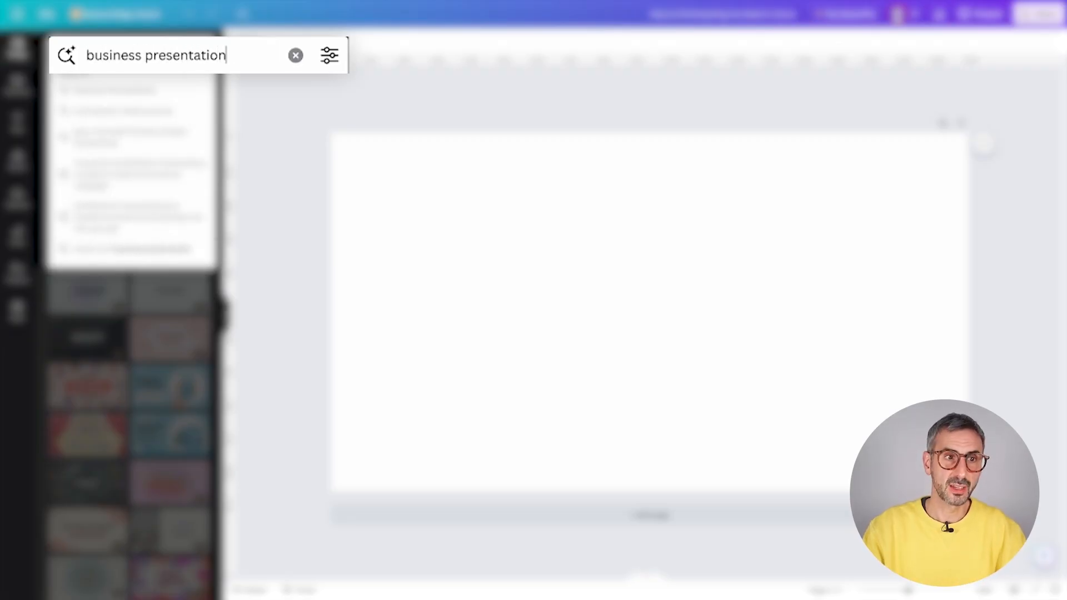
key(Return)
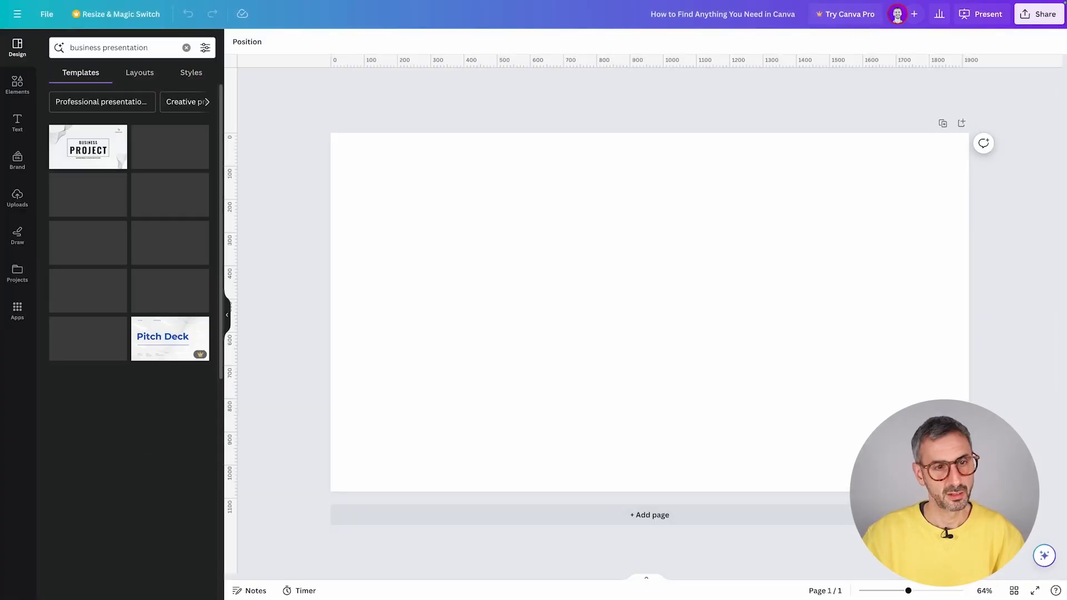
scroll(125, 279, down, 1)
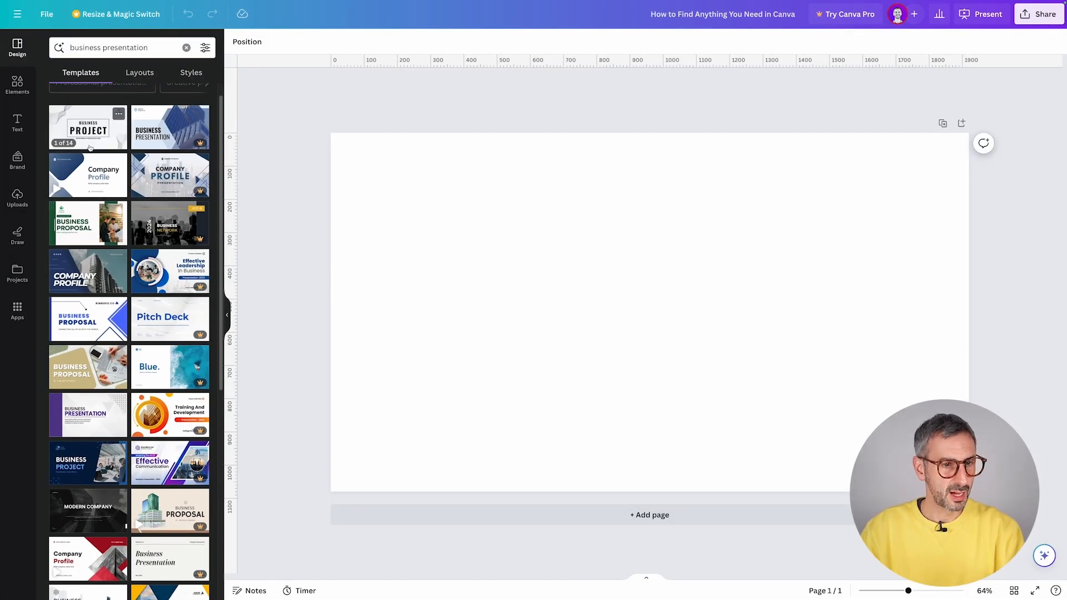
scroll(111, 211, down, 3)
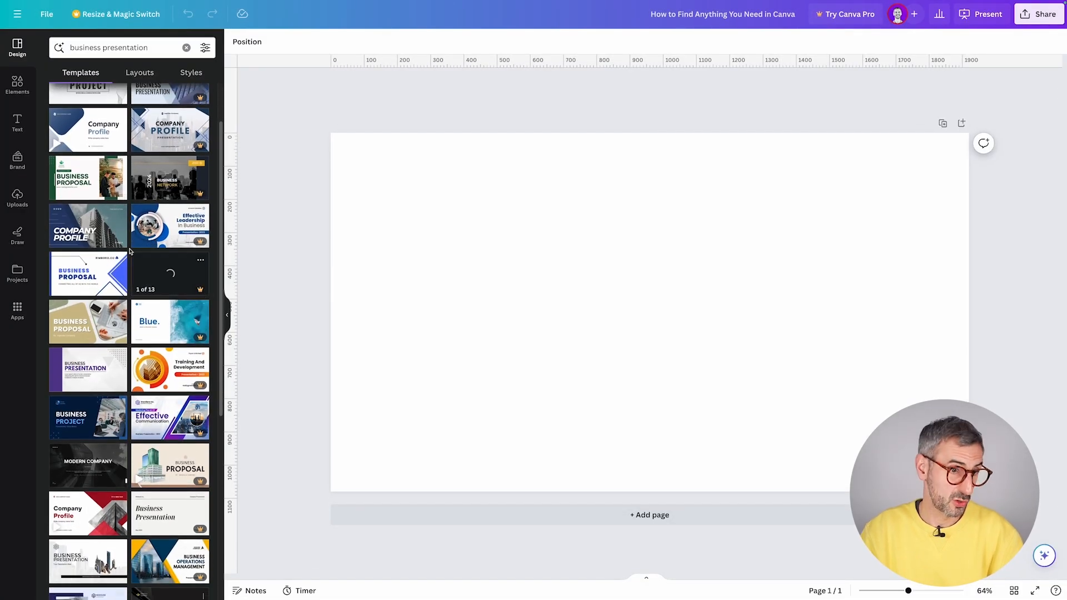
scroll(135, 260, down, 3)
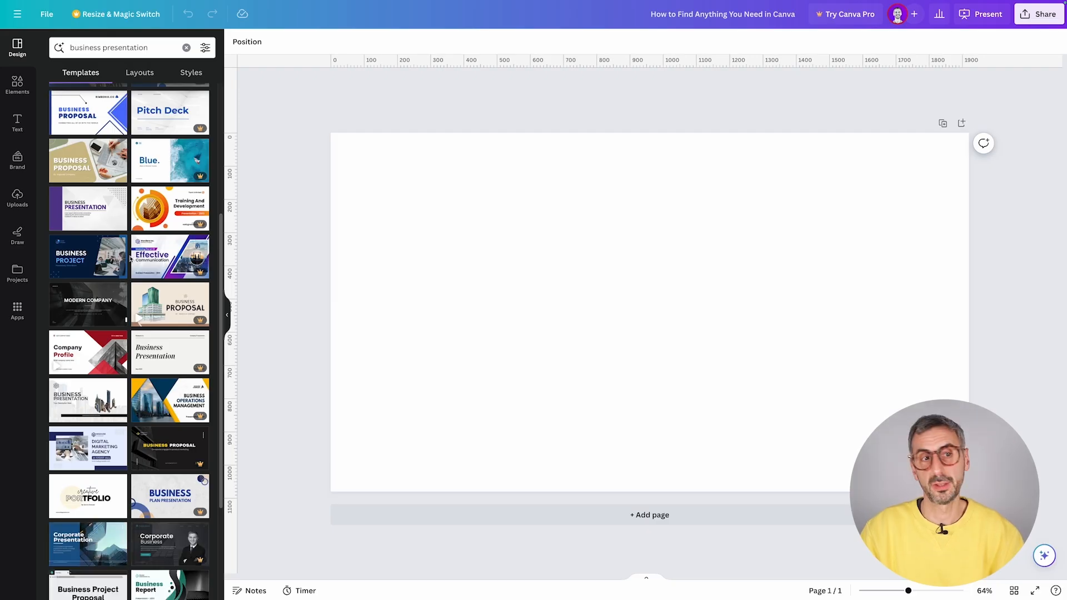
scroll(128, 259, down, 1)
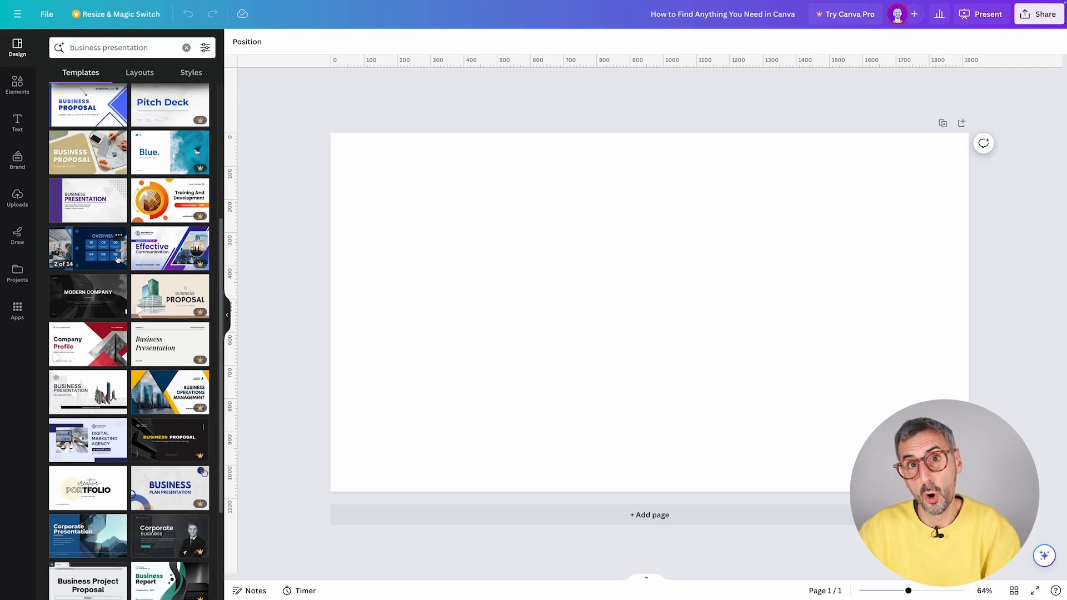
scroll(118, 256, up, 3)
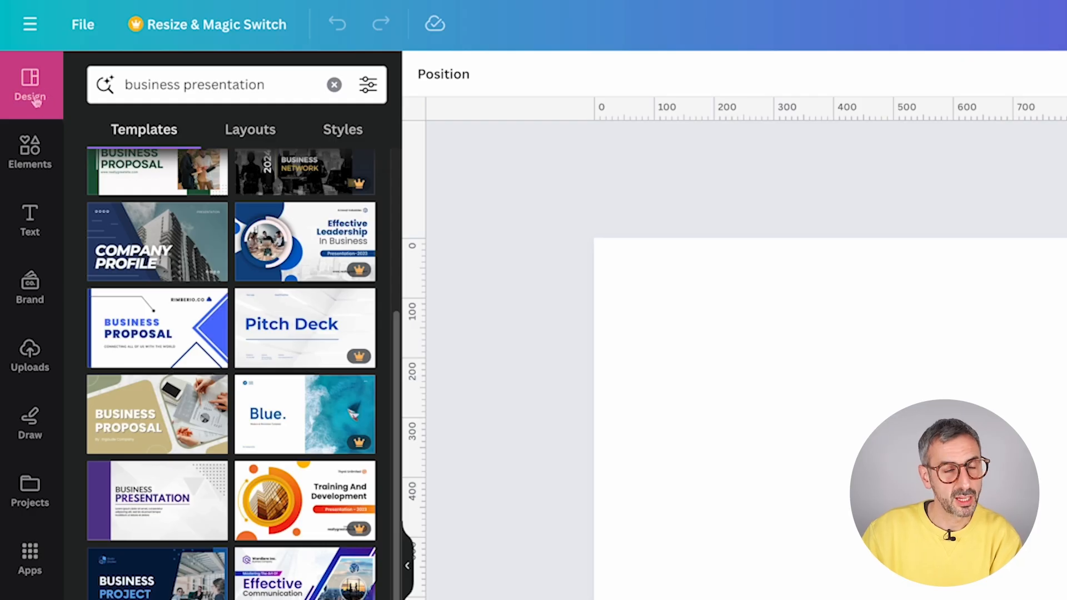
- Search the Elements library for 'rubber duck' using the recent search
click(35, 162)
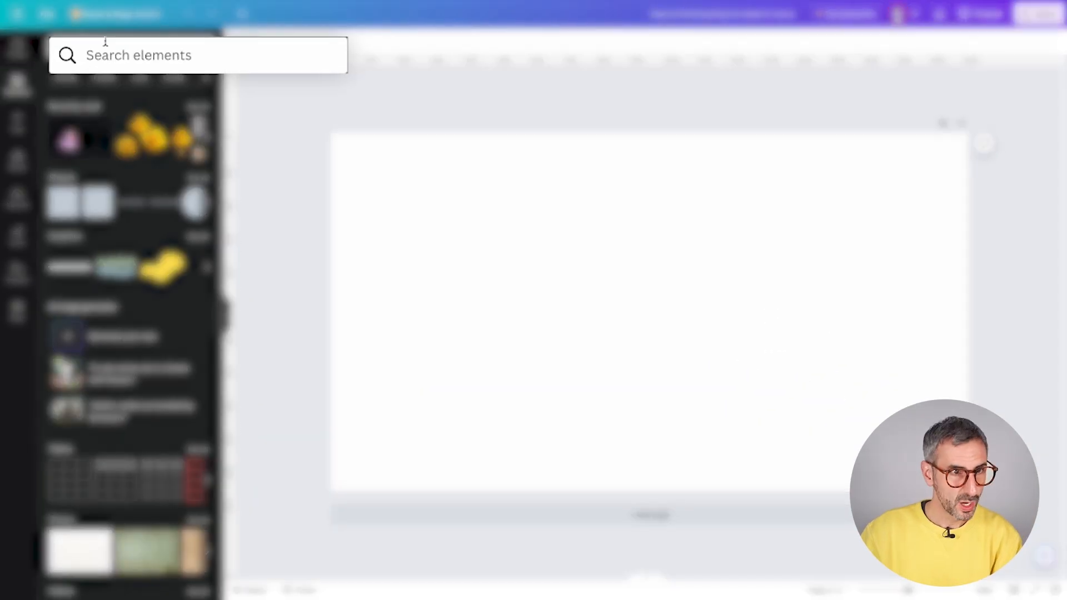
click(100, 43)
text(rubb)
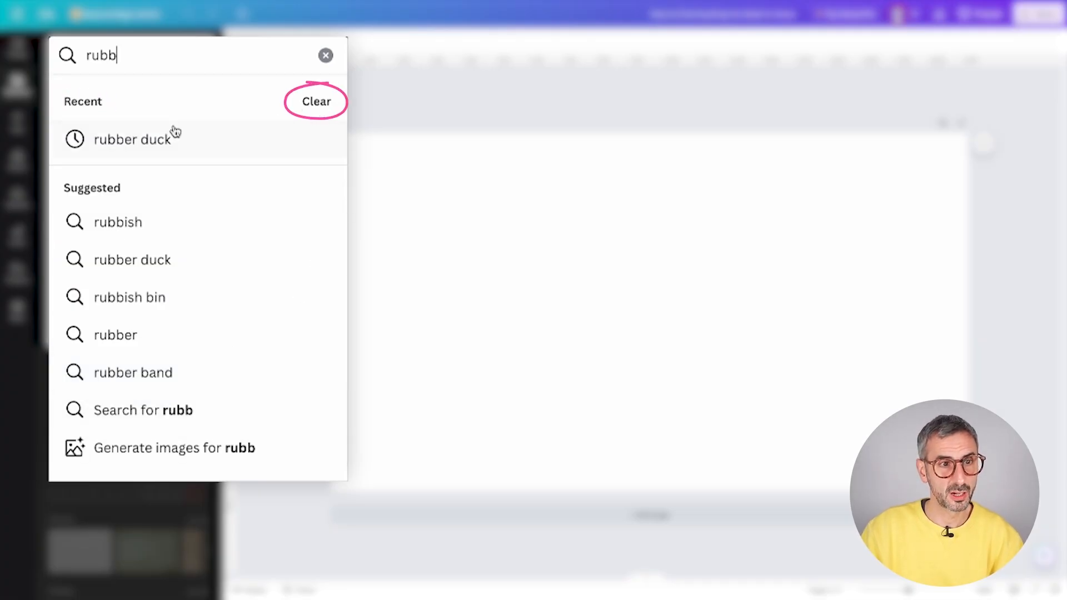
click(160, 139)
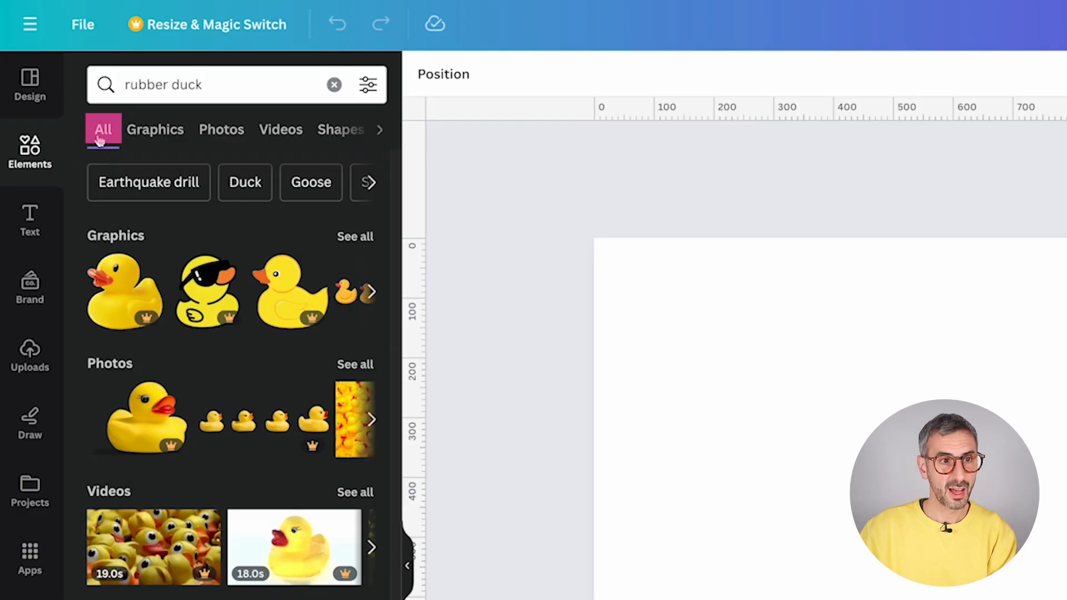
- Check rubber duck results under Graphics, Photos, Videos, Shapes, Audio, Frames and Charts
click(147, 132)
click(222, 135)
click(278, 133)
click(300, 132)
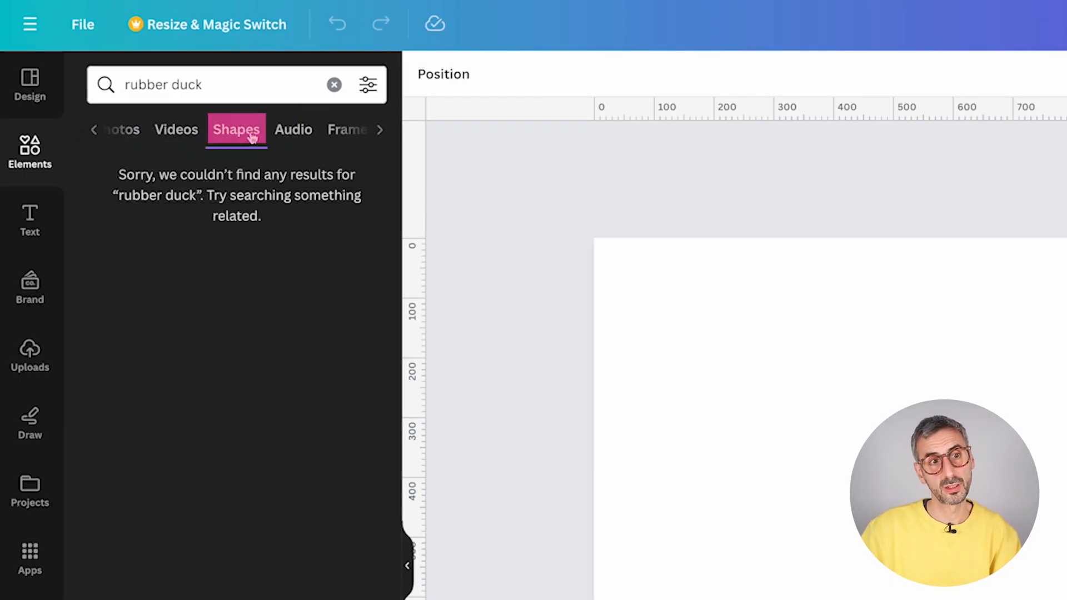
click(292, 135)
click(304, 137)
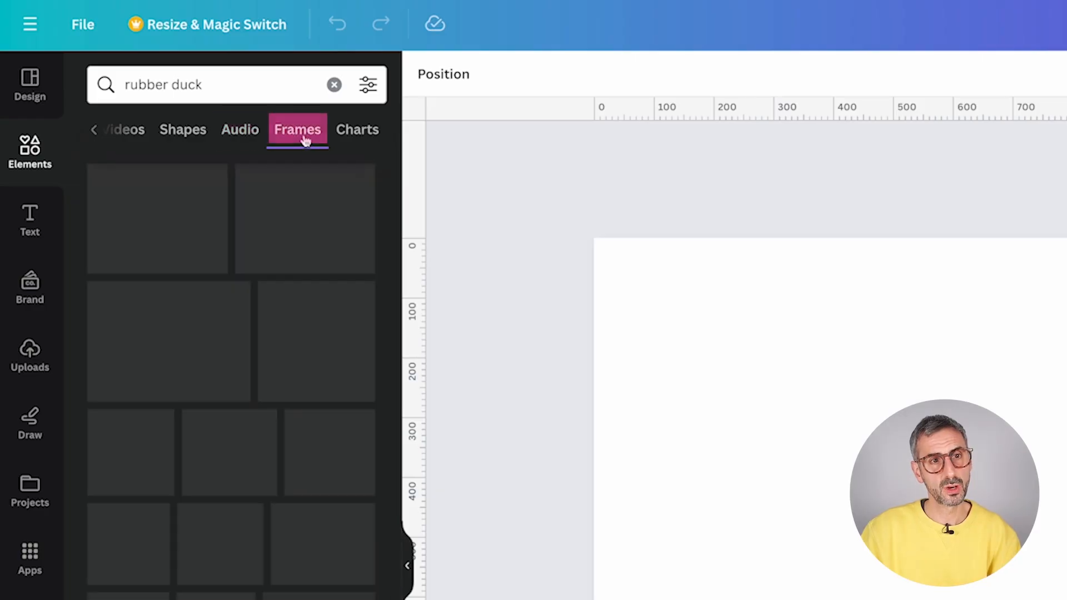
click(351, 139)
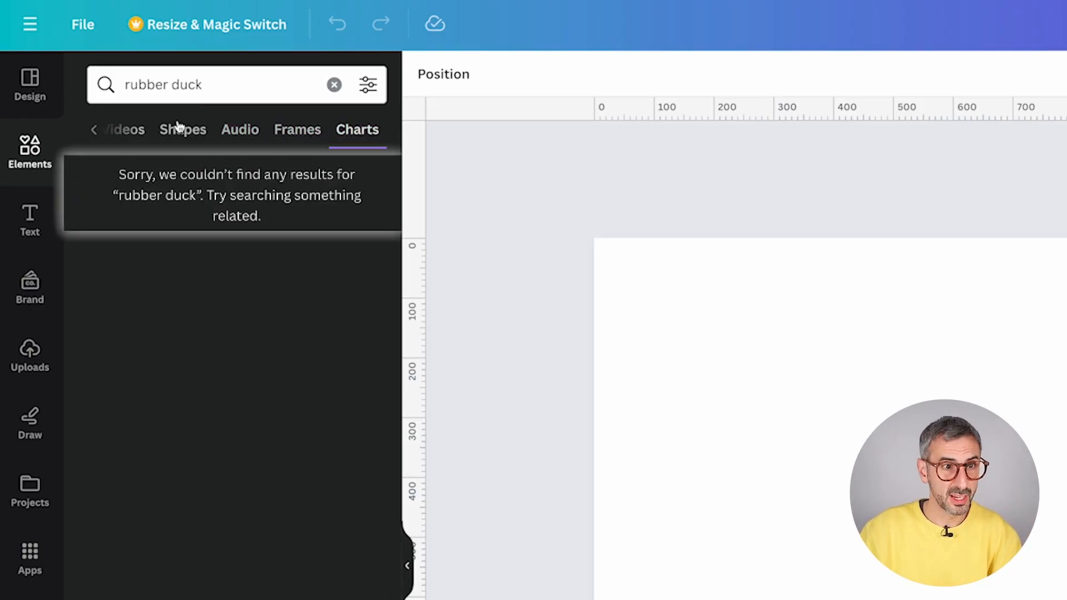
- Return to the Graphics category and scroll through the duck graphics
click(94, 130)
click(96, 129)
click(155, 132)
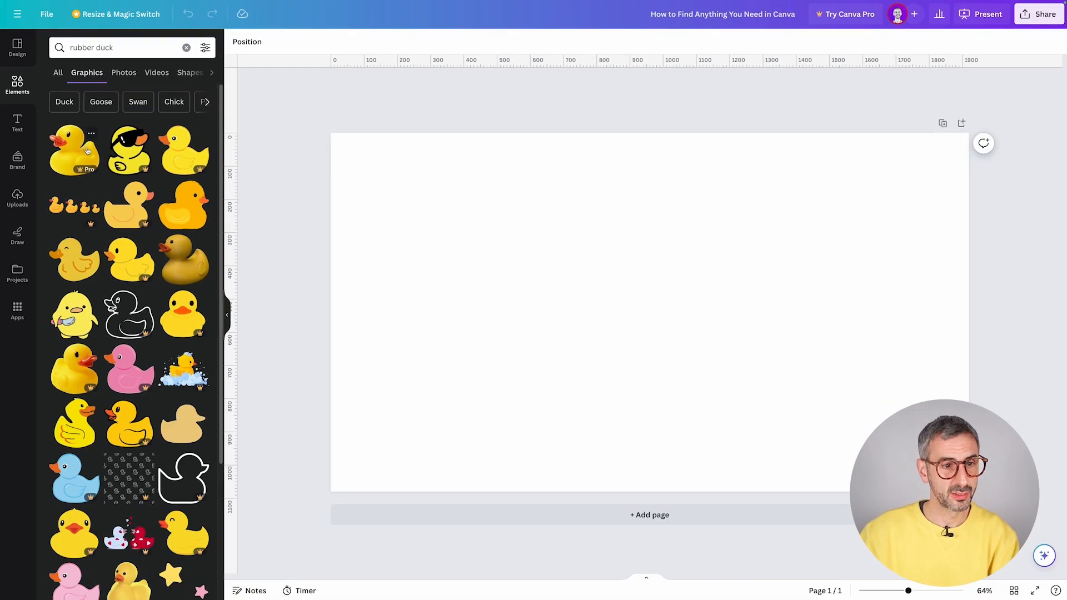
scroll(189, 388, down, 5)
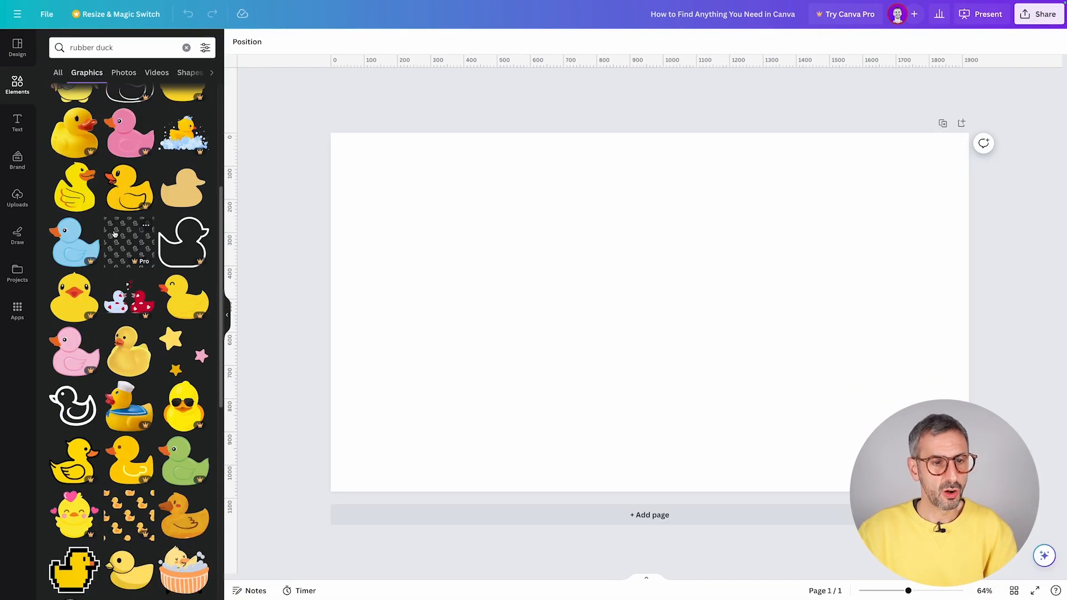
scroll(114, 233, down, 3)
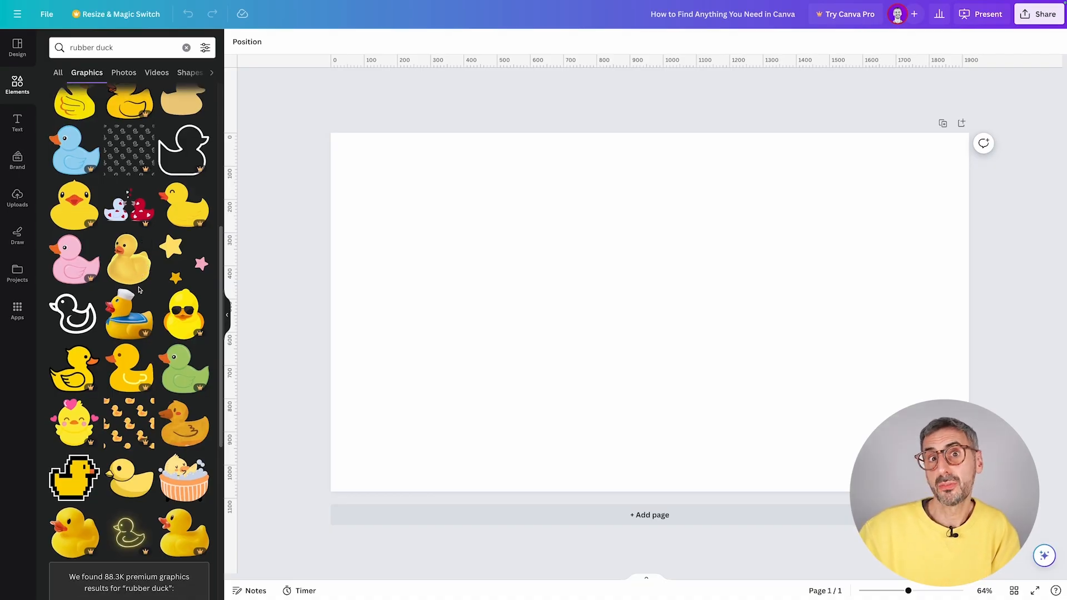
scroll(138, 290, up, 6)
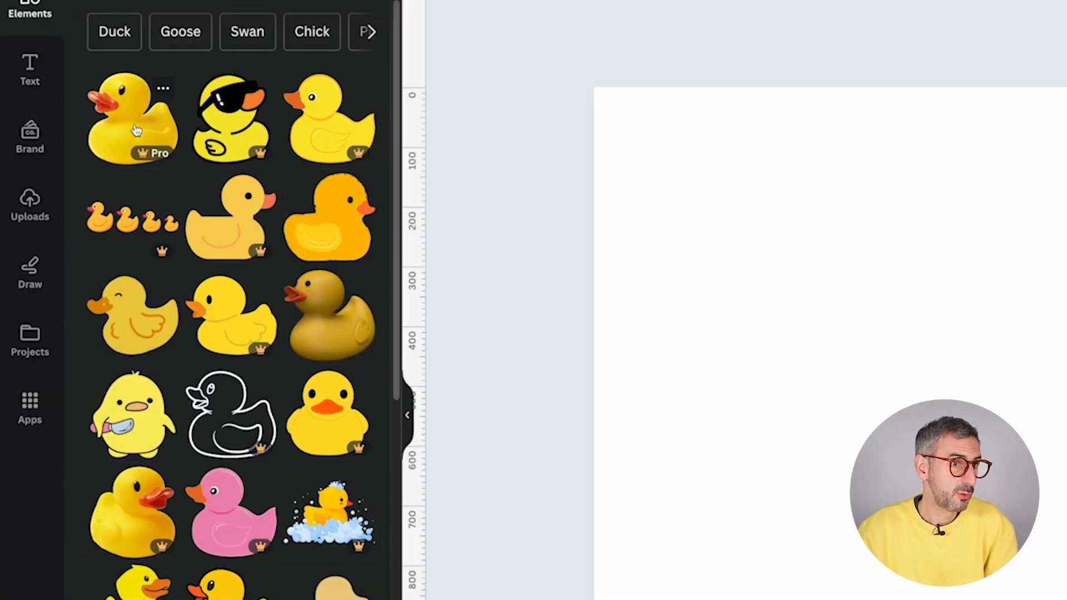
- Replace the large duck graphic with a small golden-brown rubber duck on the page's right
click(132, 120)
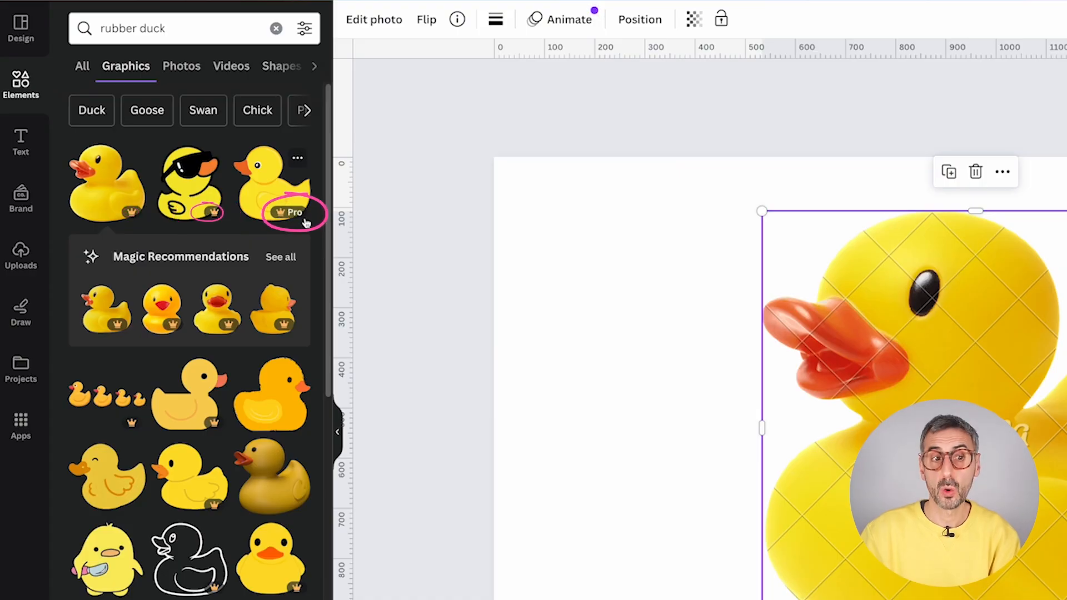
key(Delete)
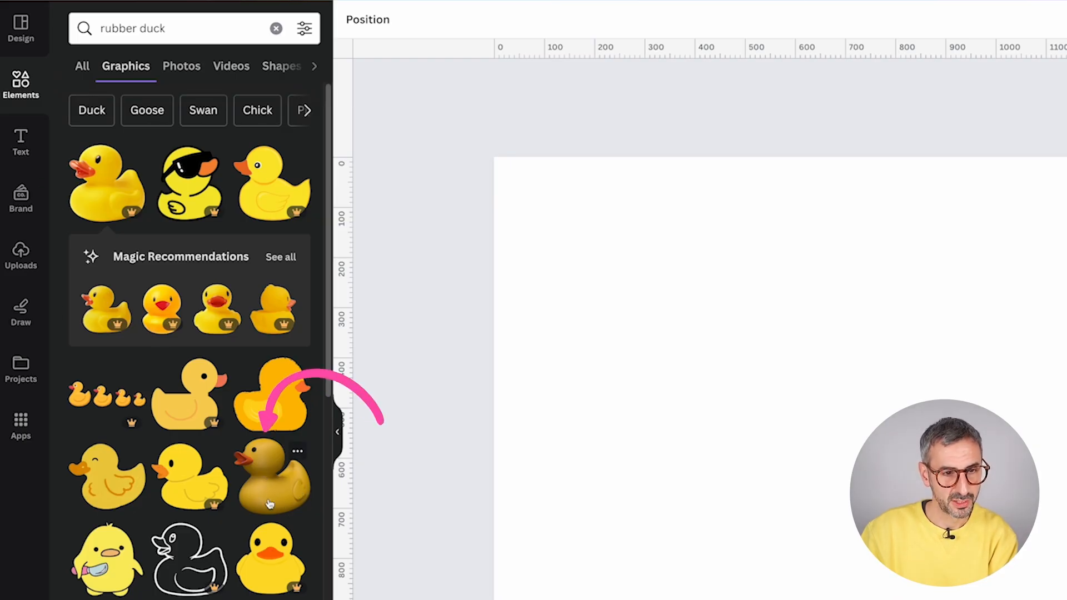
click(276, 481)
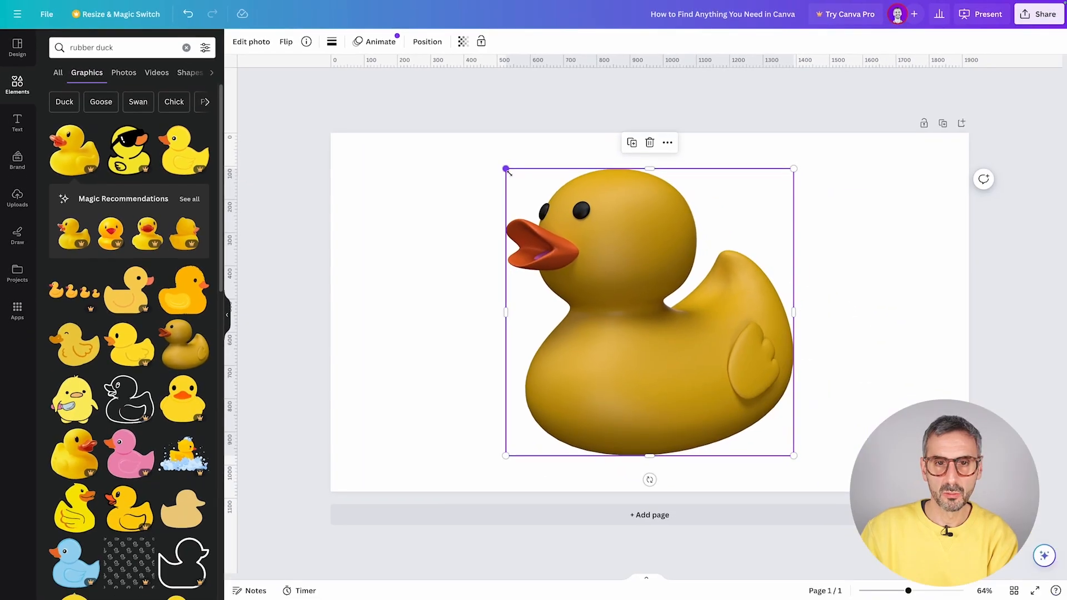
drag(739, 243, 989, 499)
drag(754, 416, 865, 328)
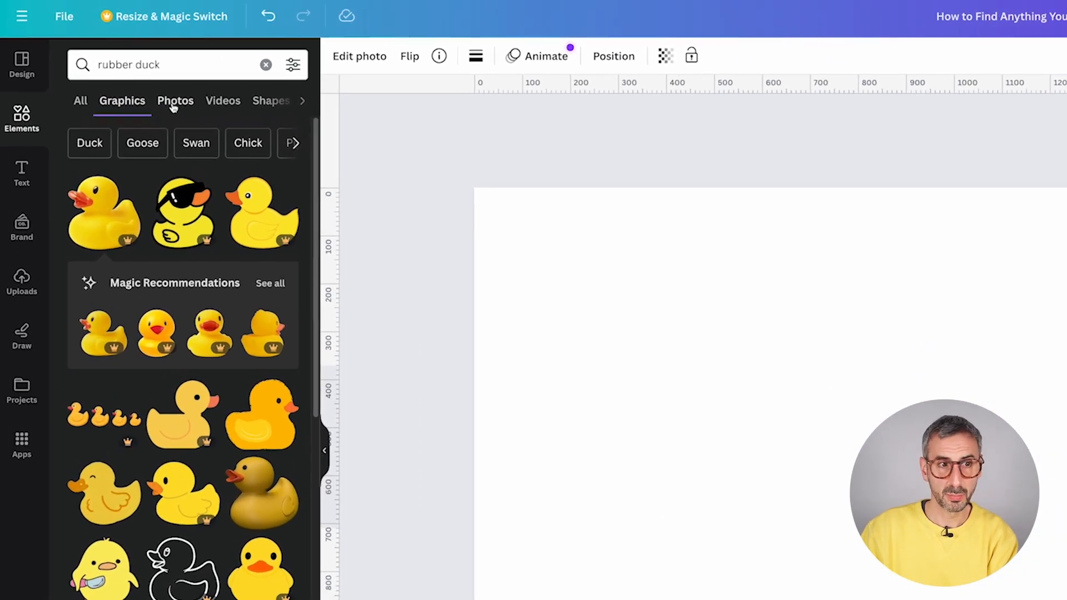
- Add the rubber-duck-in-foam photo from the Photos results and shrink it on the left
click(174, 105)
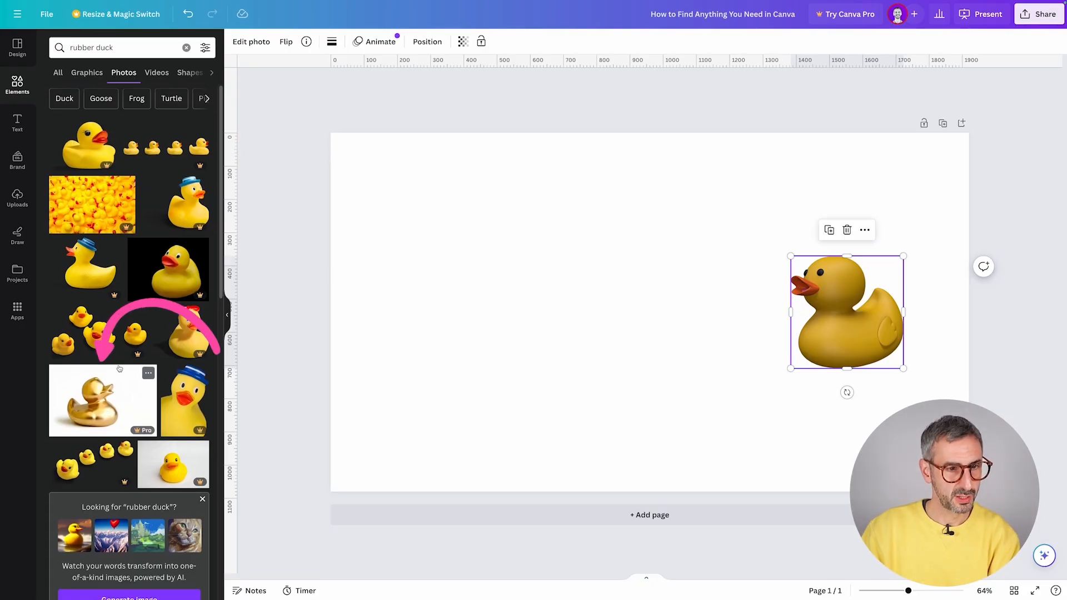
scroll(108, 397, down, 3)
scroll(111, 380, down, 5)
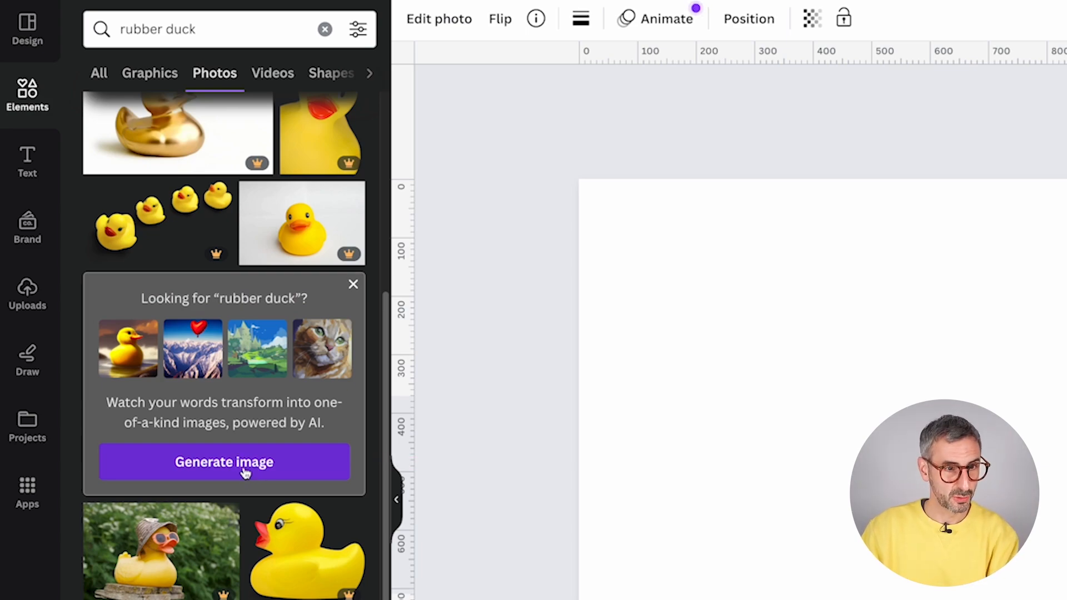
scroll(214, 557, down, 2)
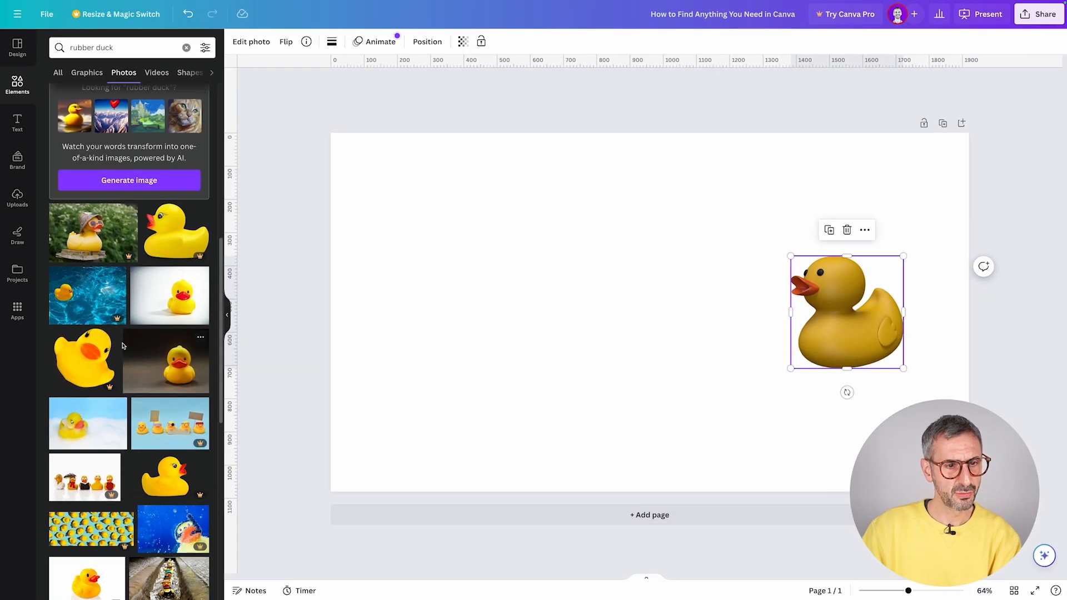
scroll(123, 345, down, 2)
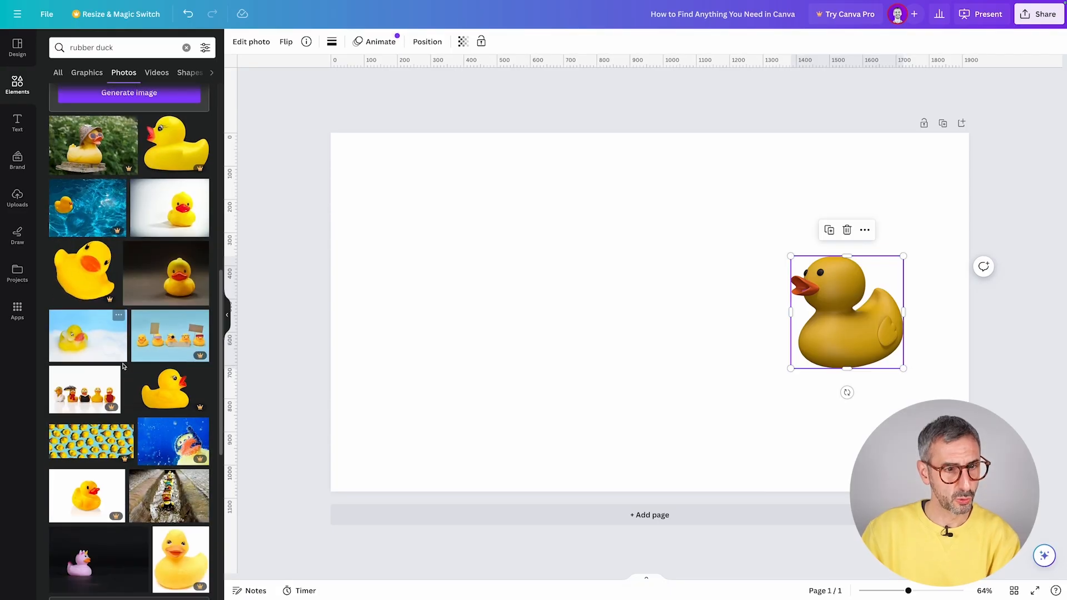
click(102, 342)
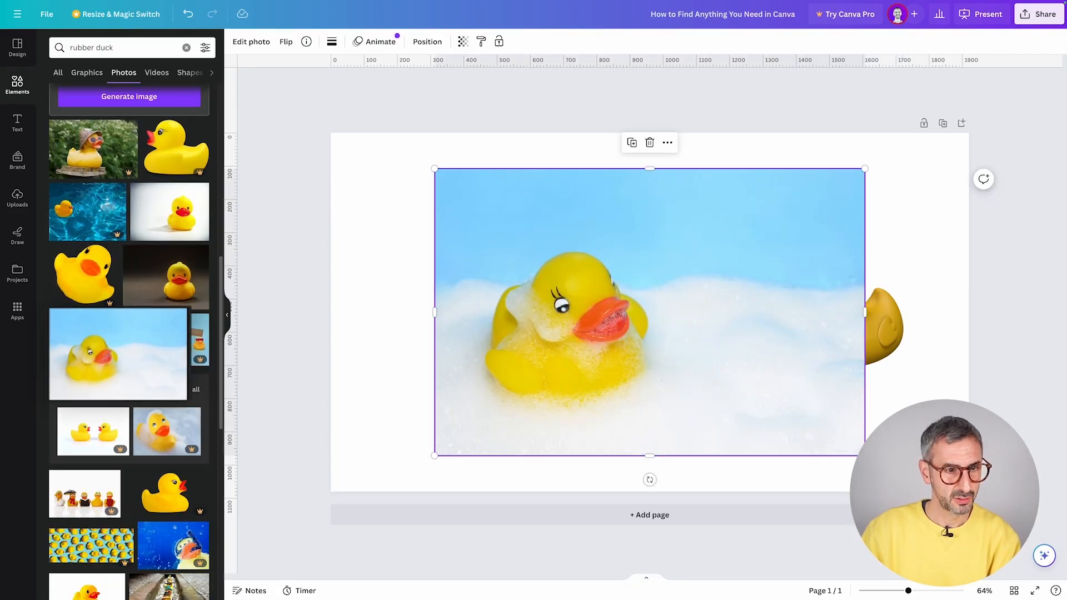
drag(865, 169, 726, 253)
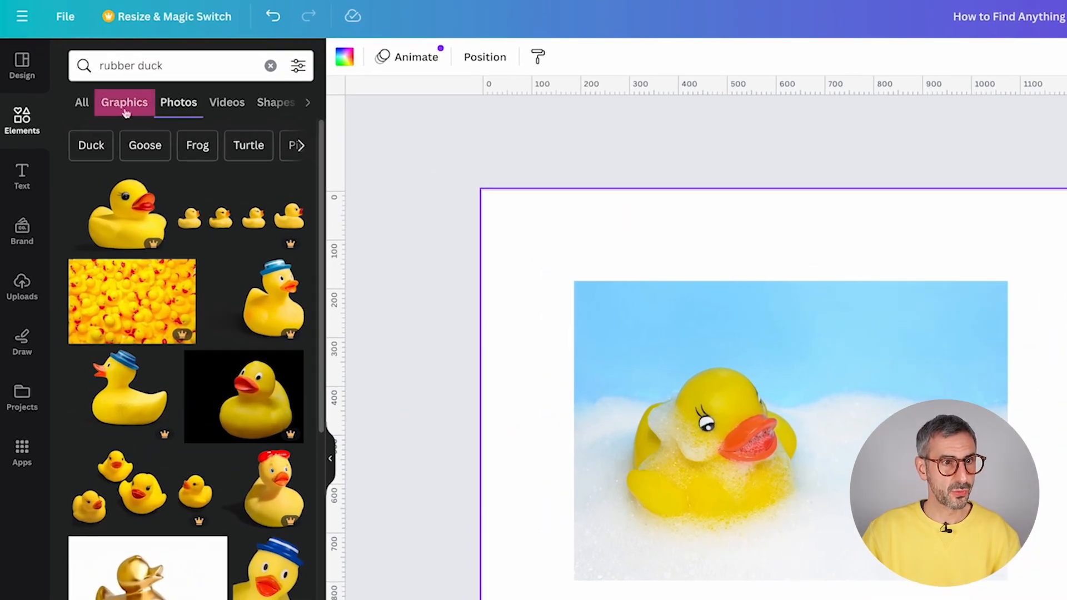
click(119, 97)
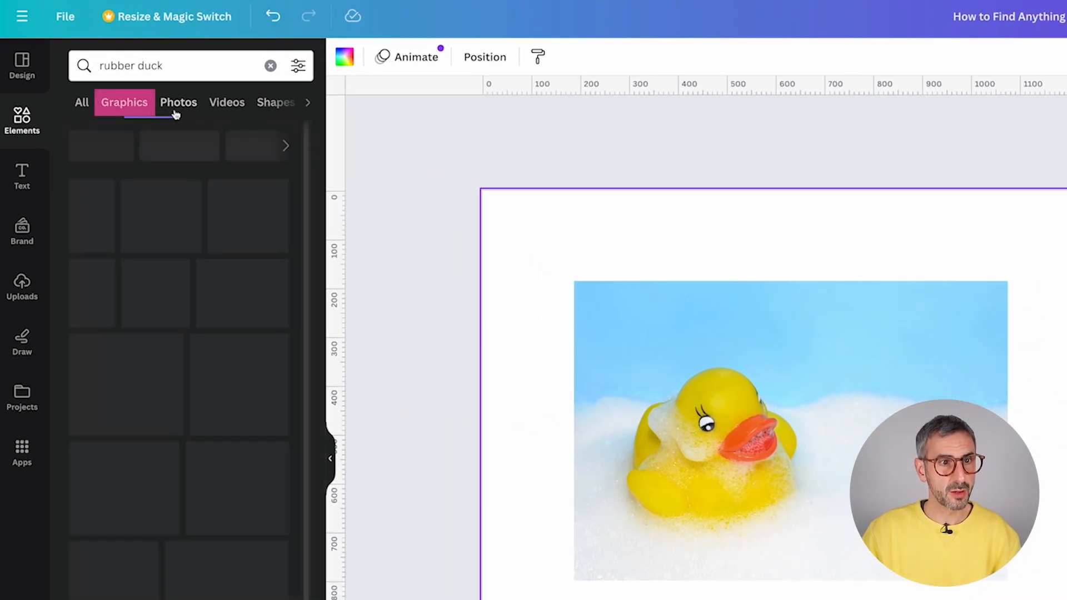
click(170, 97)
click(233, 105)
scroll(178, 494, down, 5)
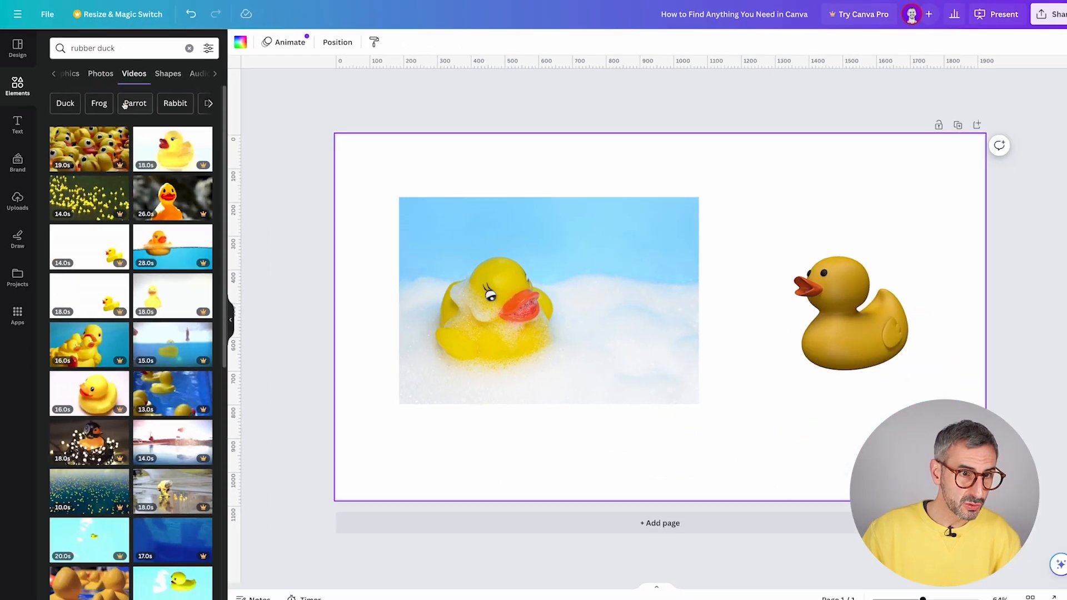
scroll(123, 338, down, 2)
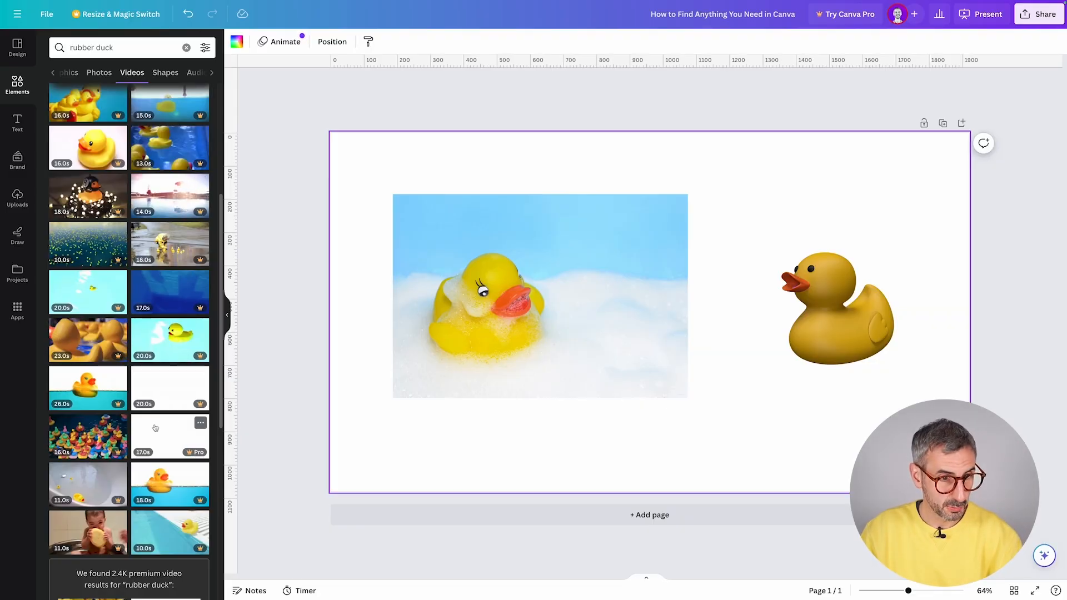
scroll(127, 448, down, 2)
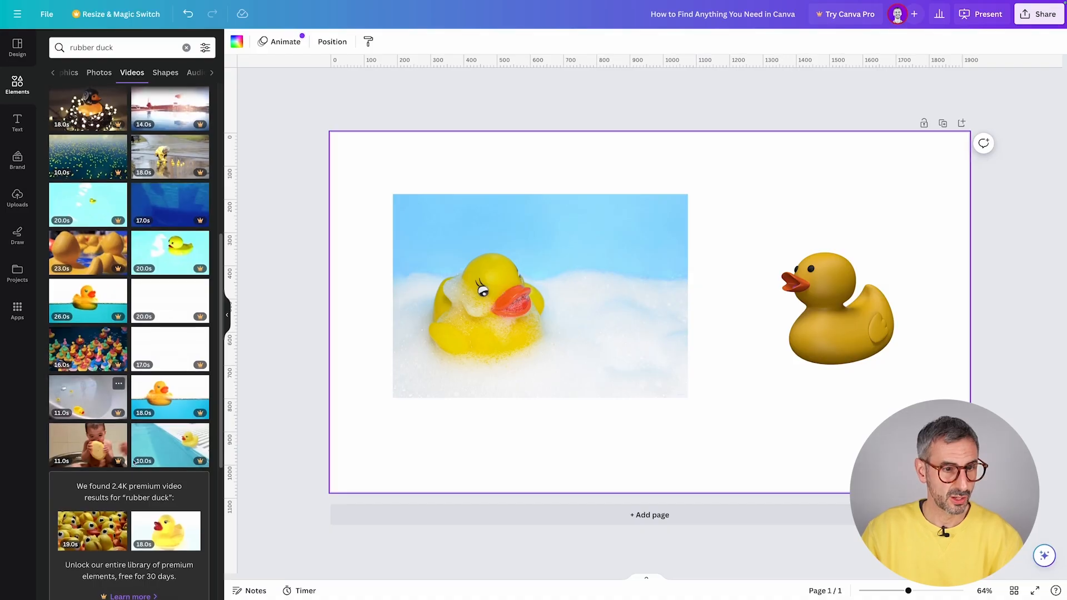
scroll(127, 445, up, 3)
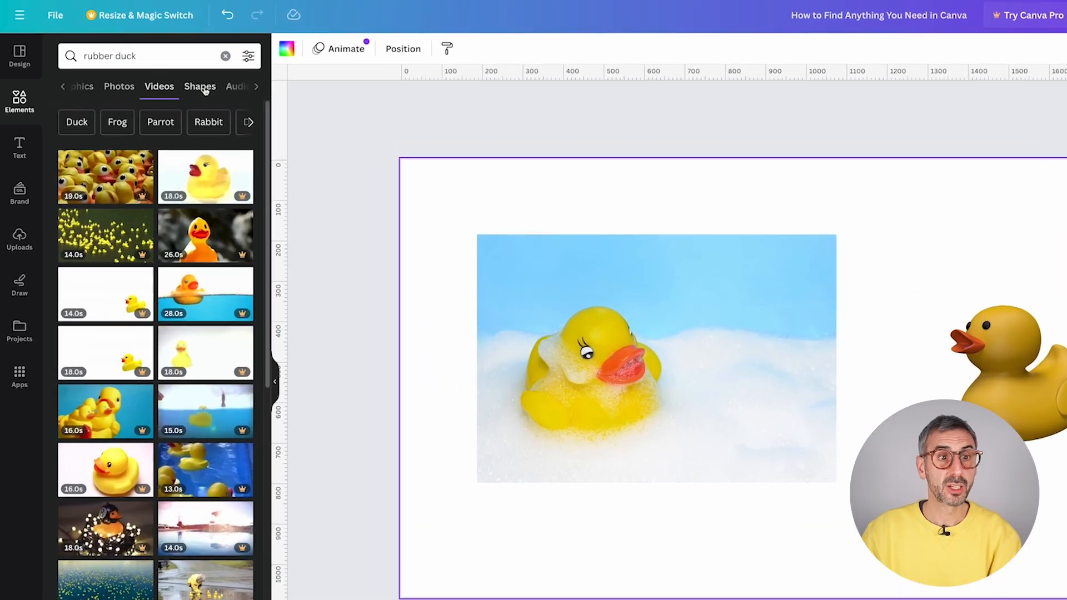
click(166, 73)
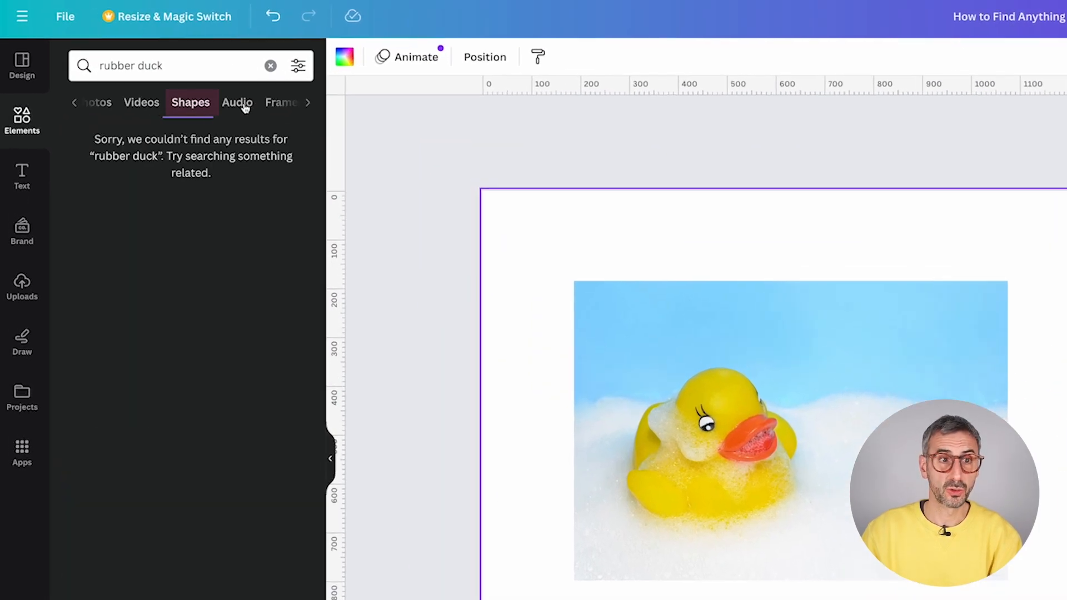
click(238, 105)
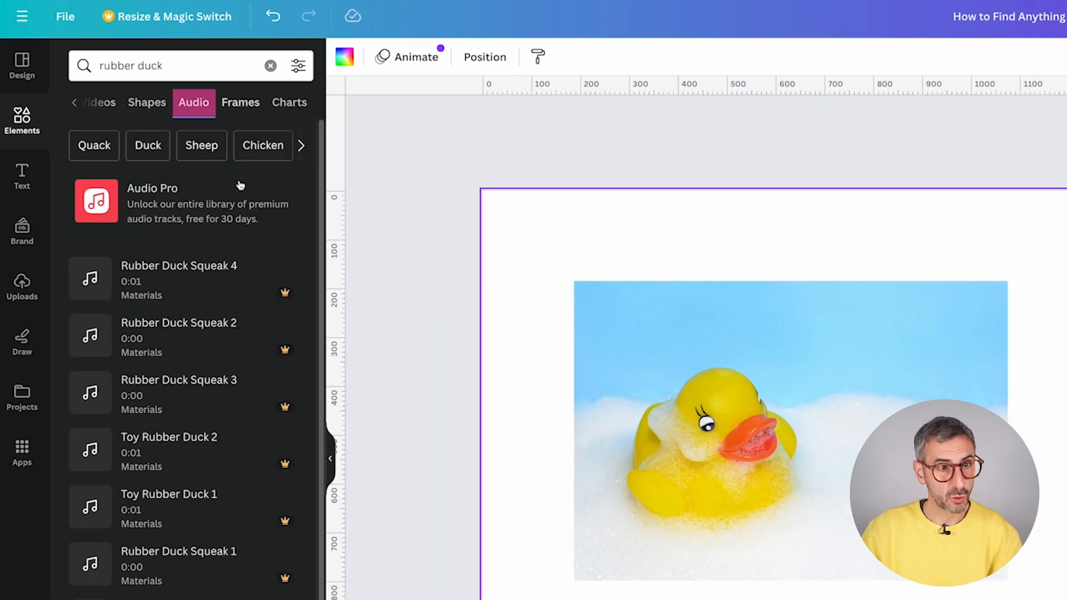
click(91, 279)
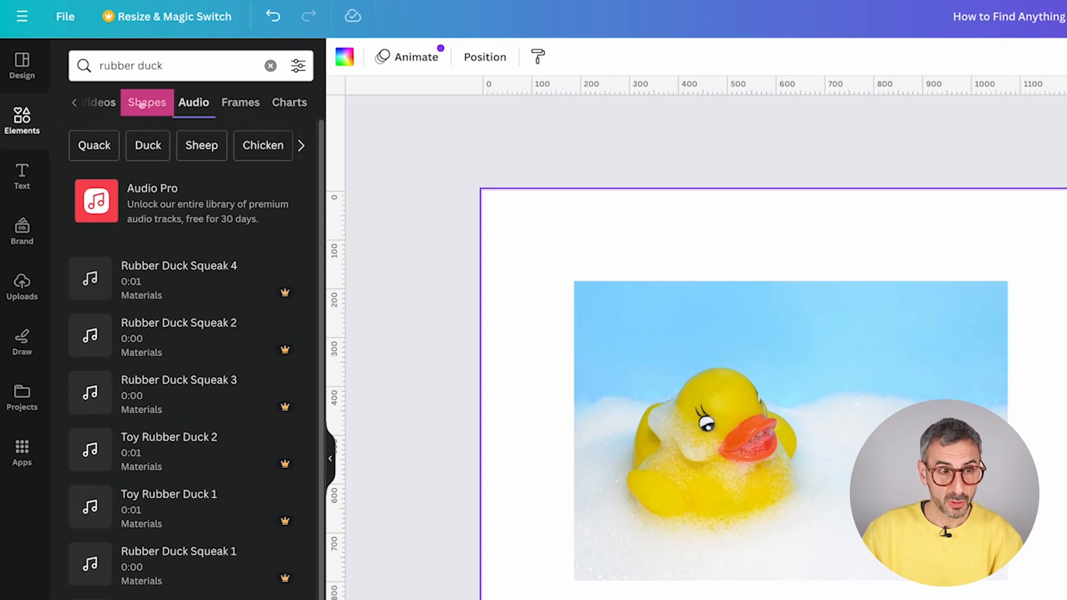
click(142, 105)
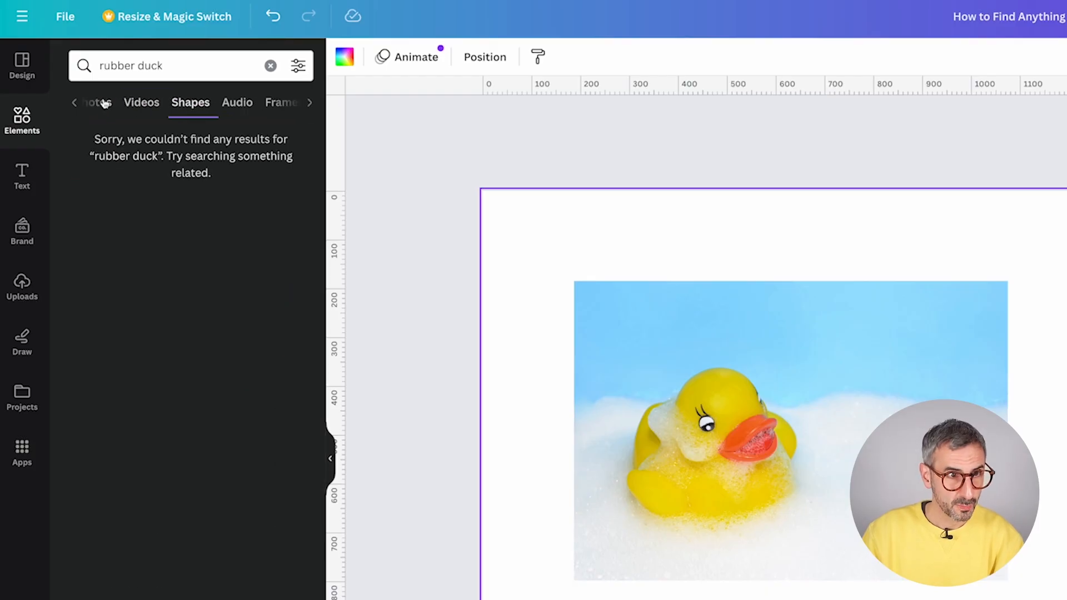
click(105, 102)
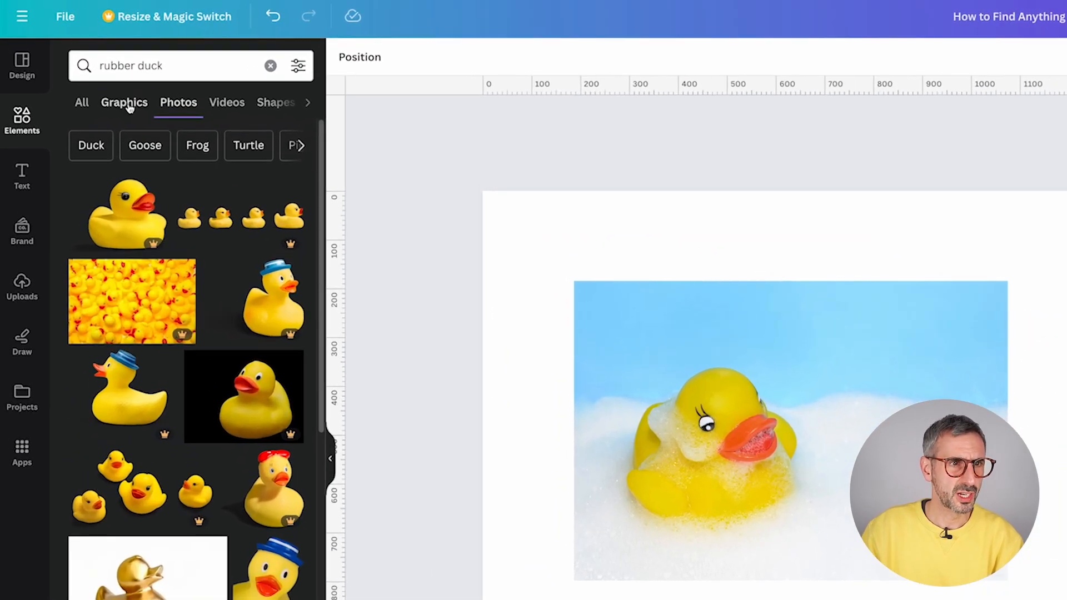
click(87, 73)
click(185, 108)
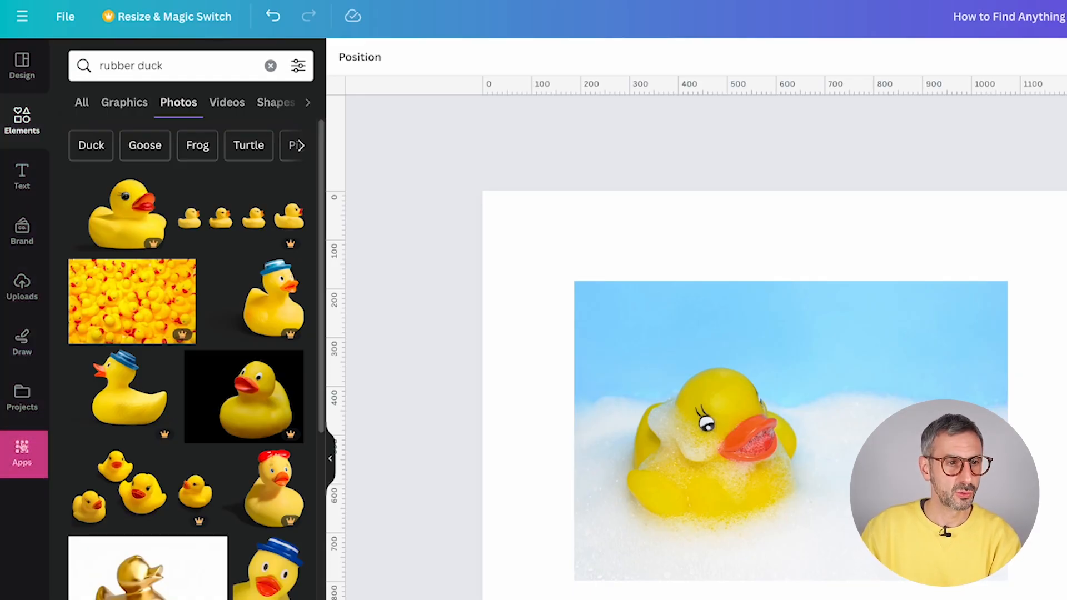
- Browse the stock photos, videos and audio libraries from the apps catalogue
click(23, 455)
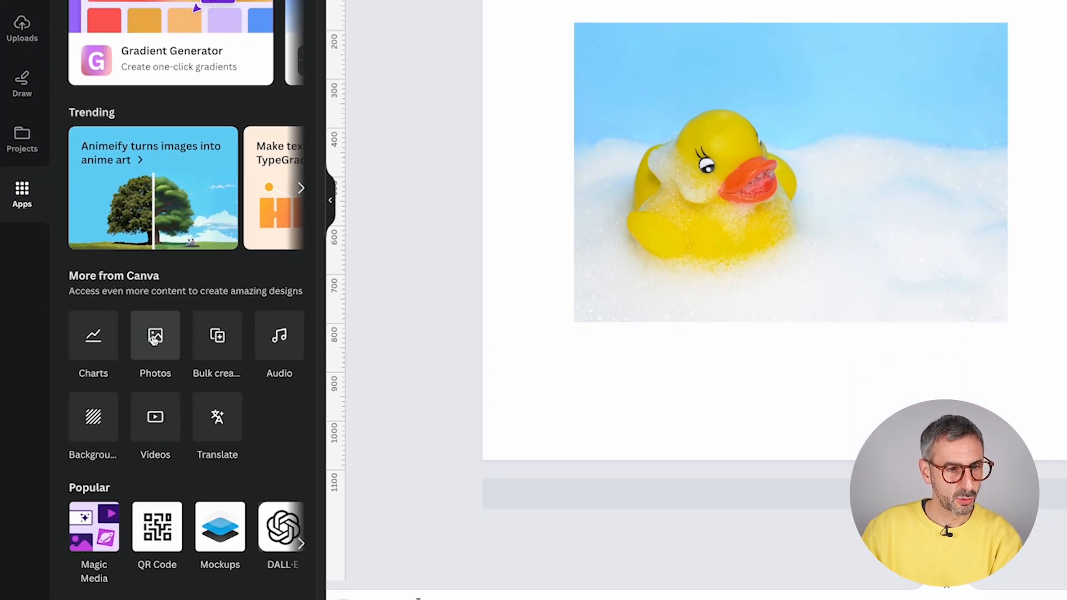
scroll(111, 563, down, 1)
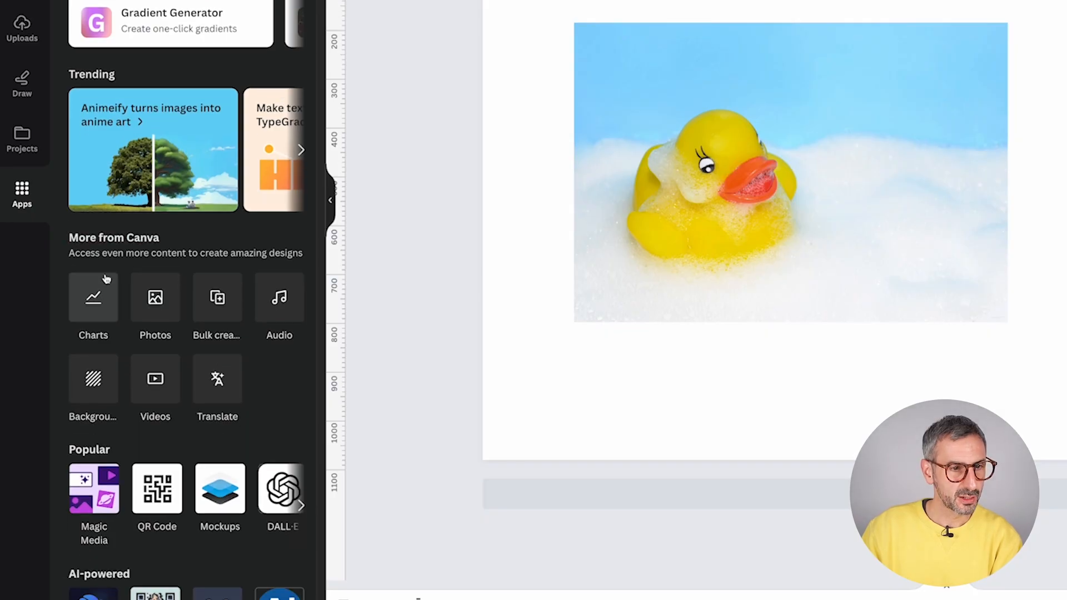
click(155, 297)
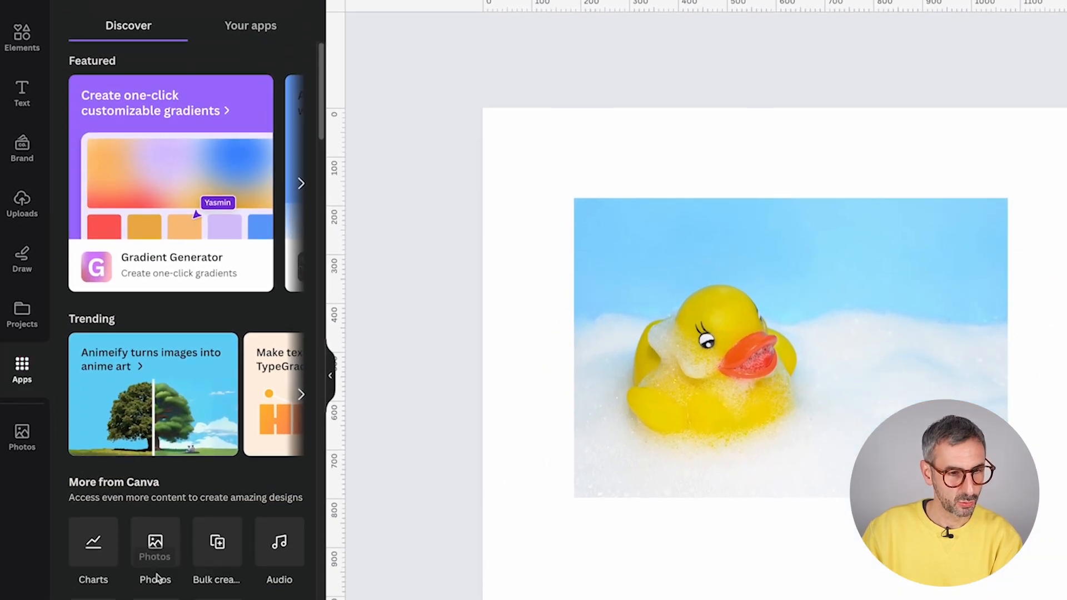
scroll(219, 401, down, 1)
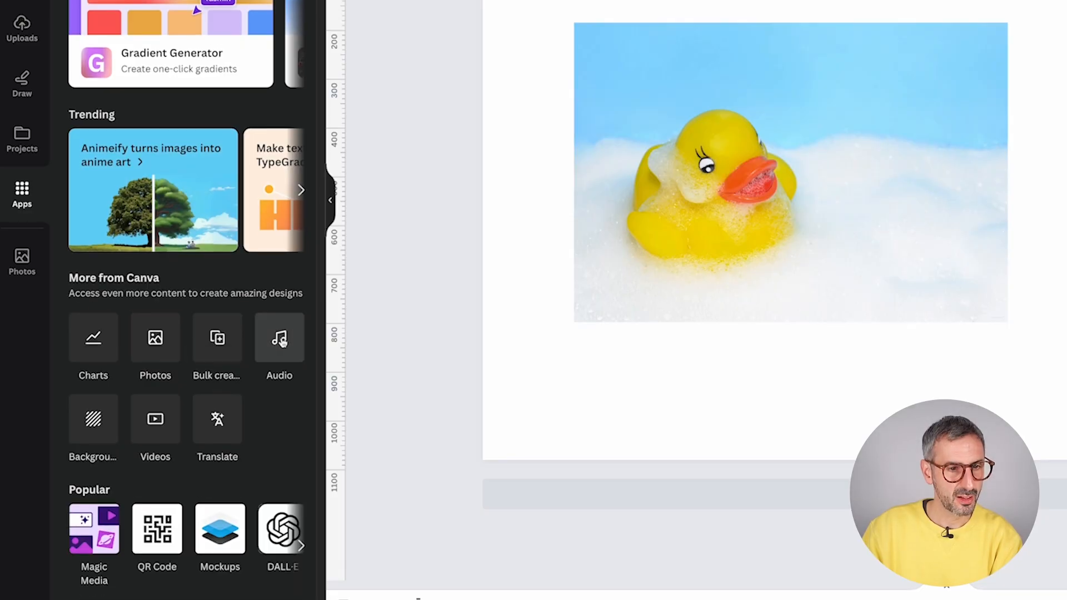
click(157, 421)
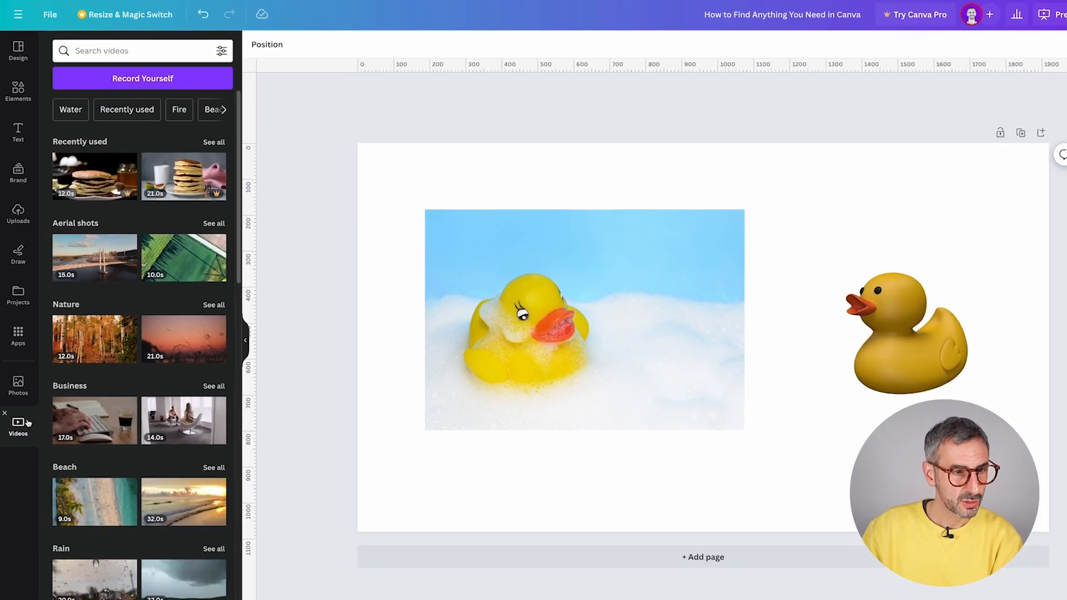
click(25, 192)
scroll(139, 473, down, 1)
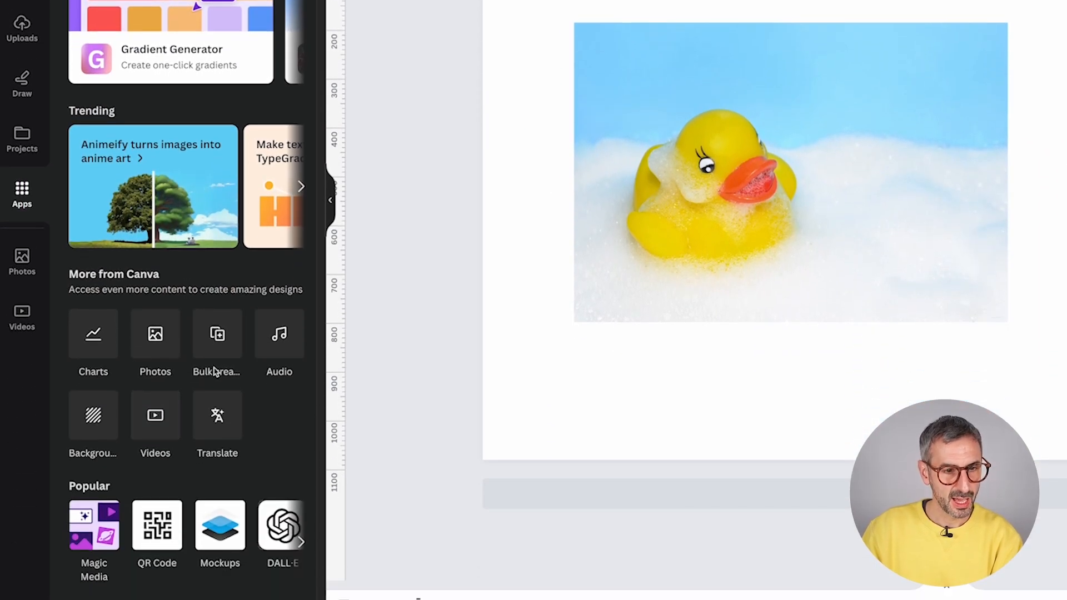
click(278, 340)
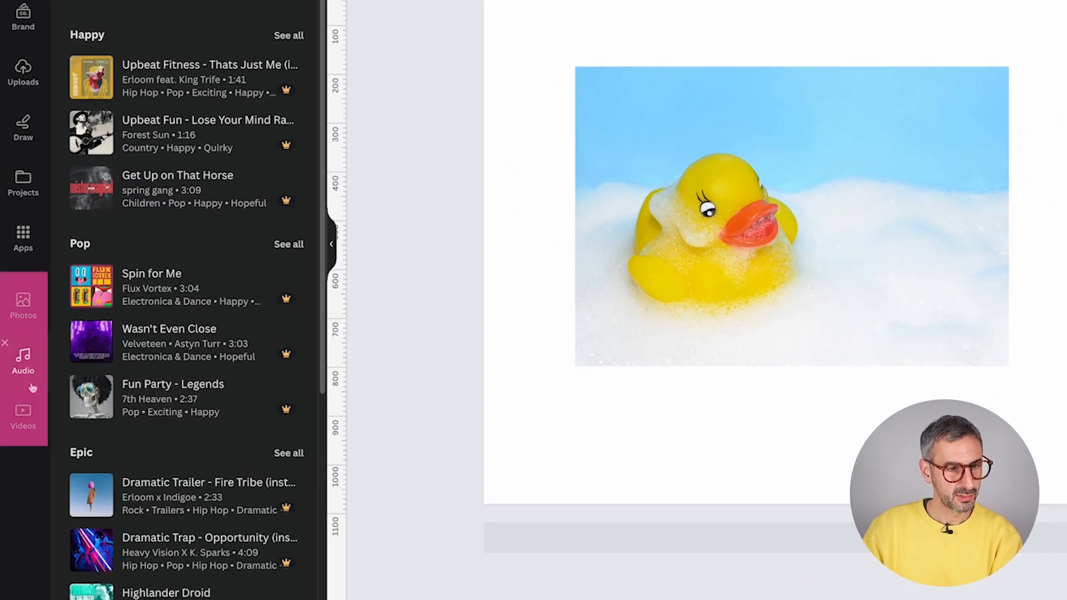
click(23, 302)
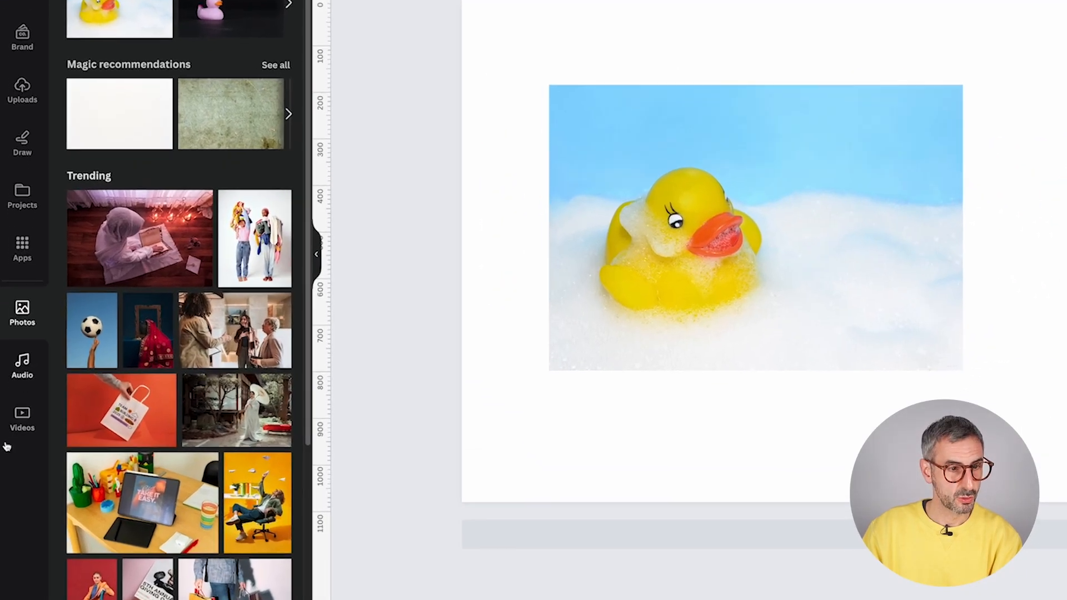
click(26, 441)
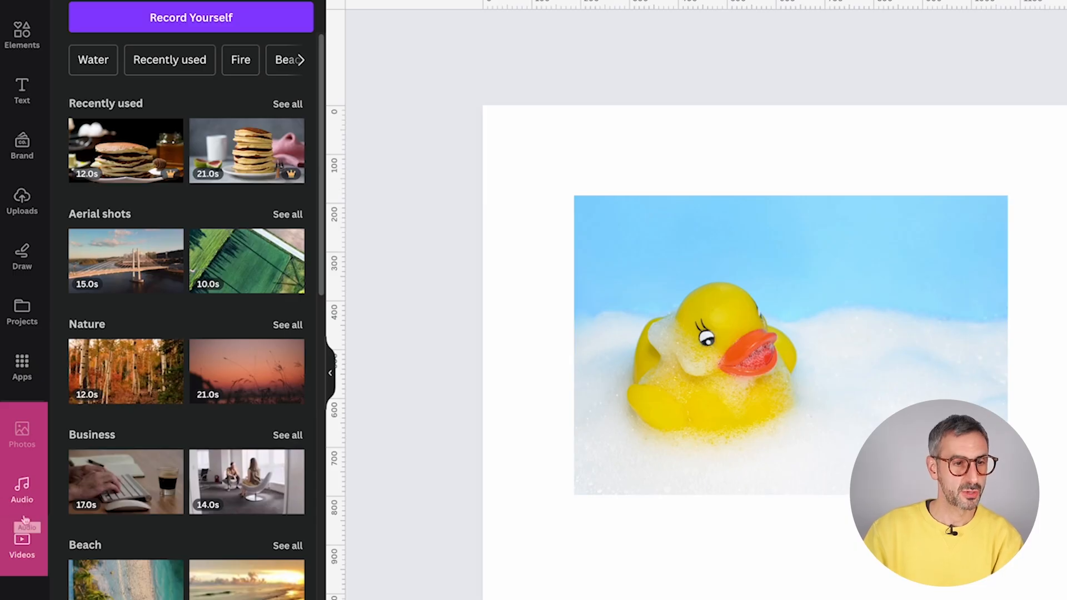
- Remove Photos, Audio and Videos from the left sidebar
click(4, 418)
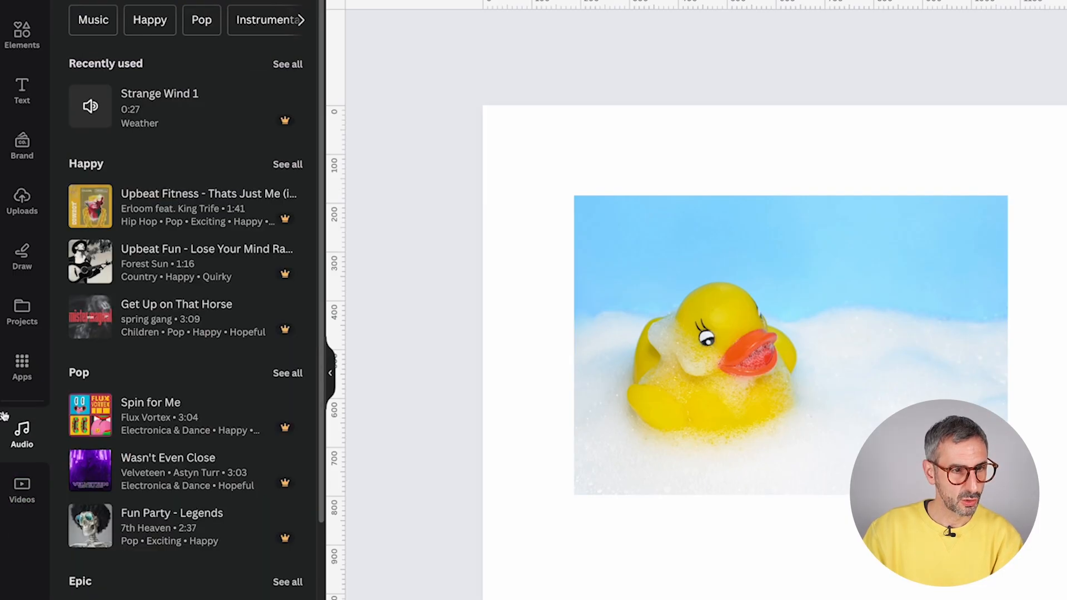
click(5, 418)
click(5, 417)
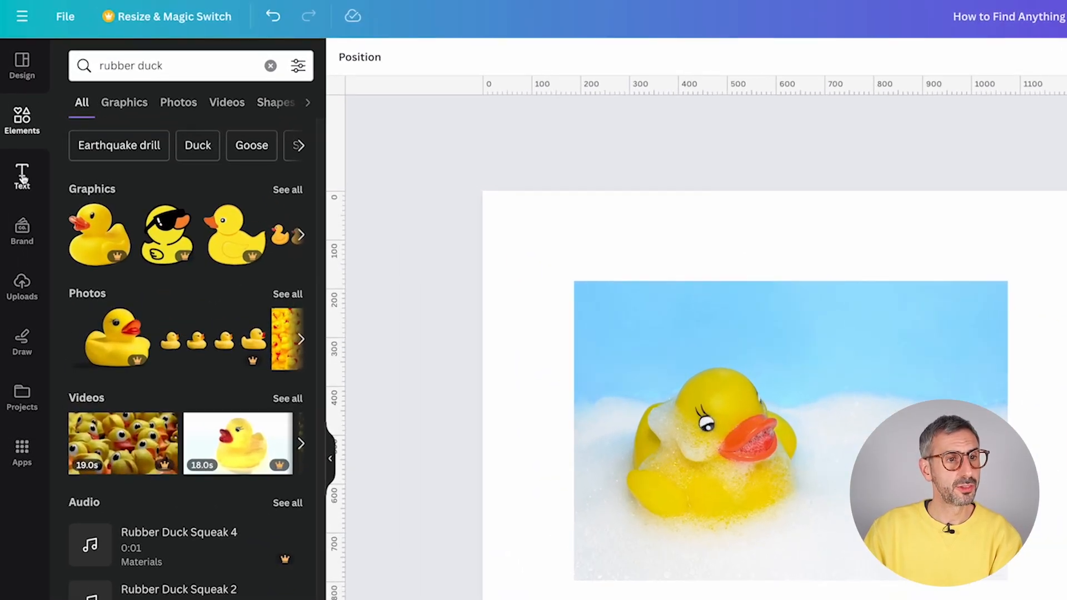
- Search the Text panel's fonts for 'playful'
click(23, 182)
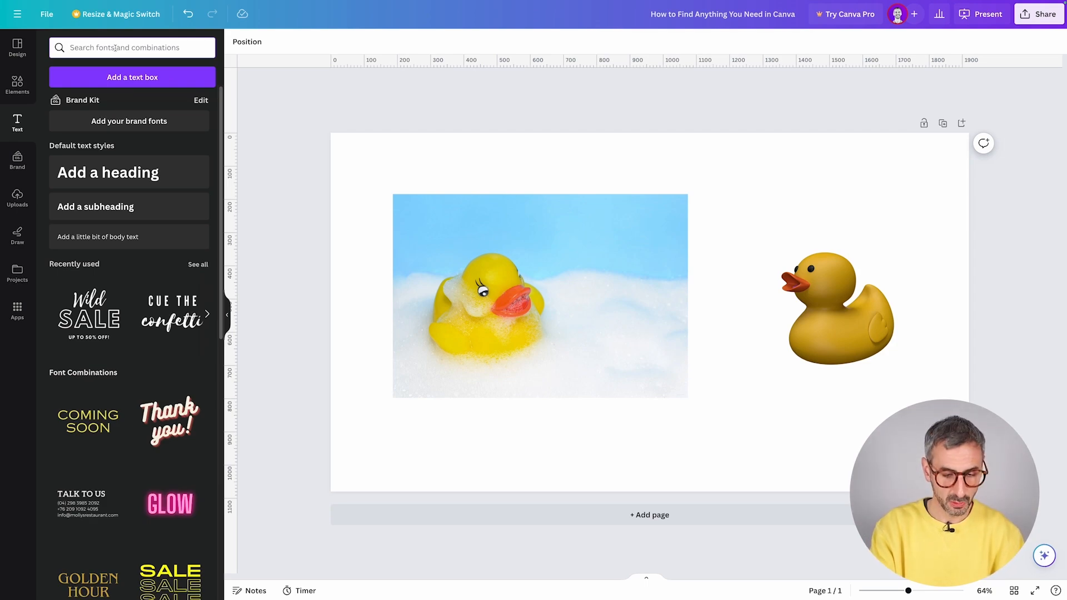
text(play)
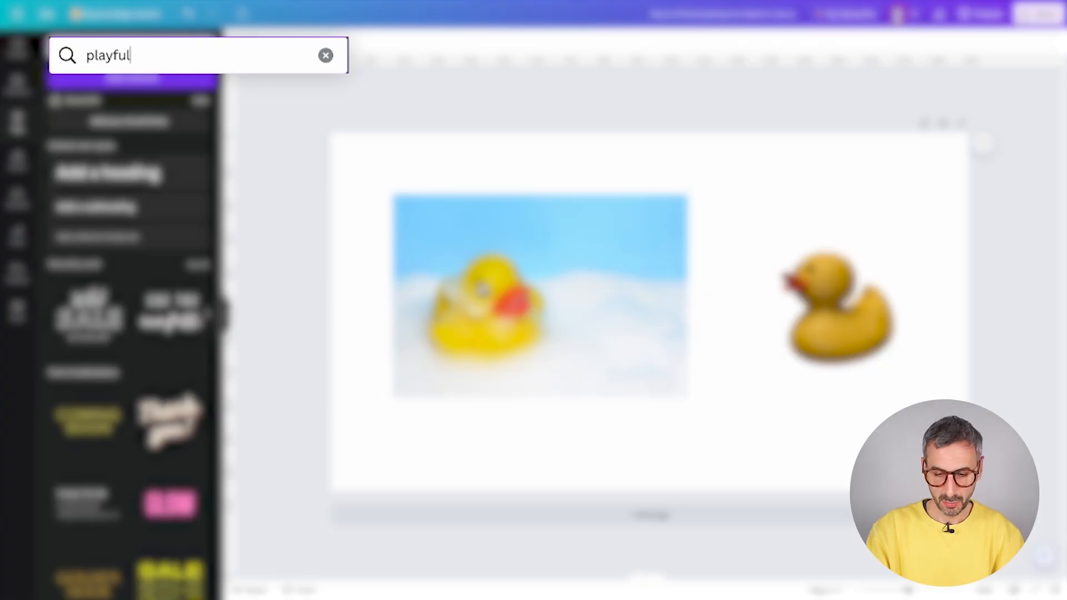
text(ful)
key(Return)
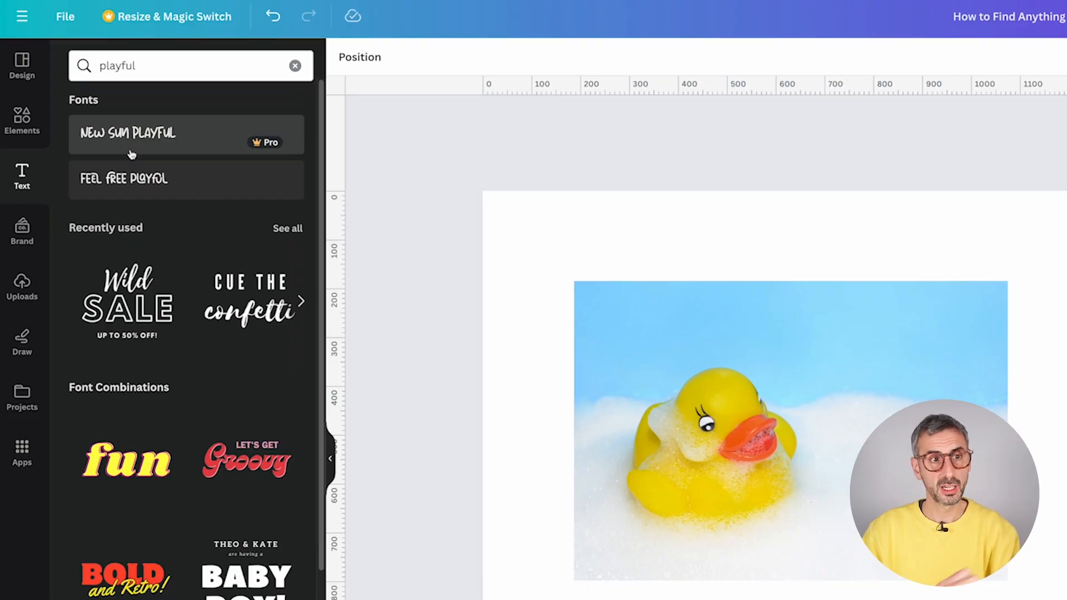
- Search the fonts for 'fun' instead, look through the results, then clear the search
double_click(106, 67)
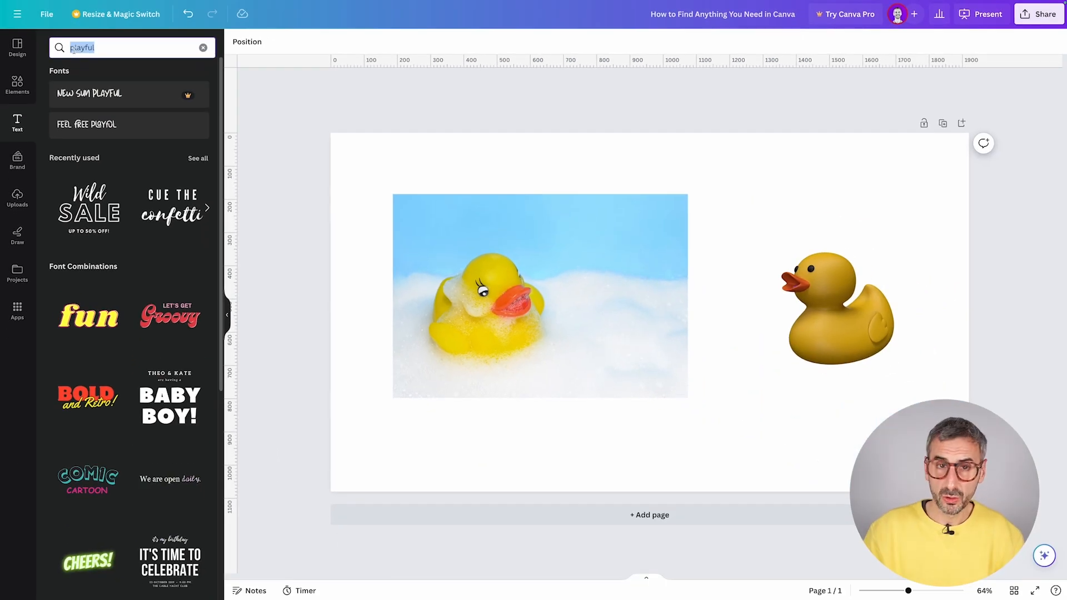
text(fun)
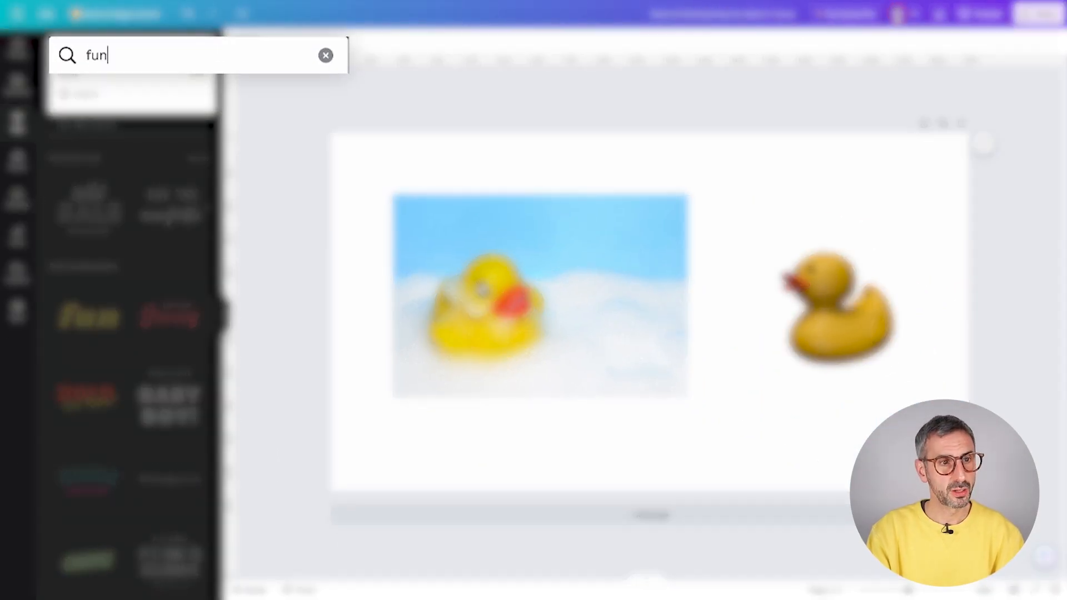
key(Return)
scroll(89, 269, down, 4)
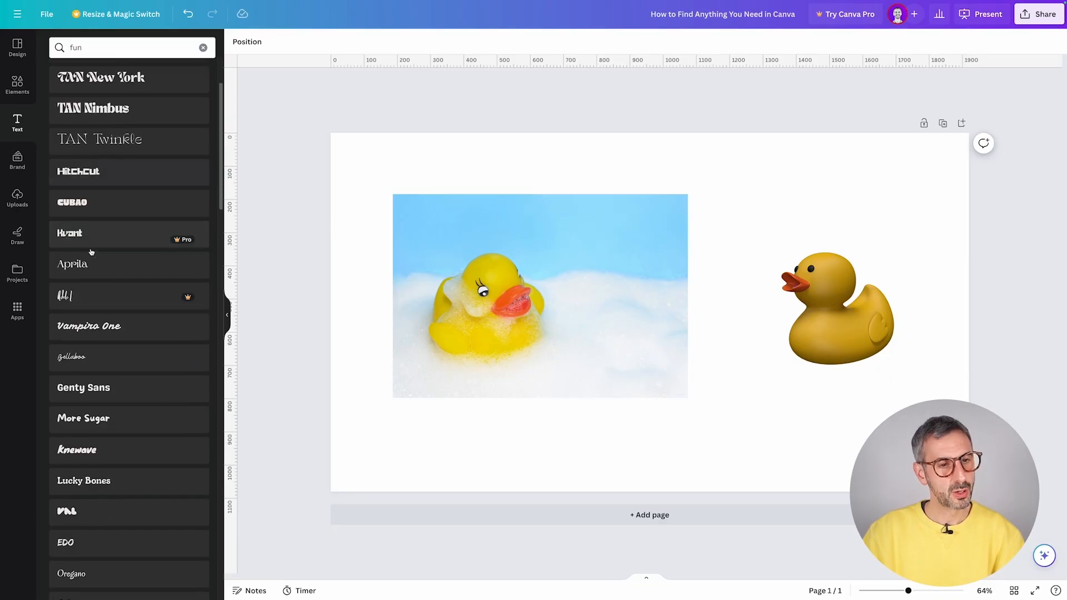
scroll(89, 269, down, 3)
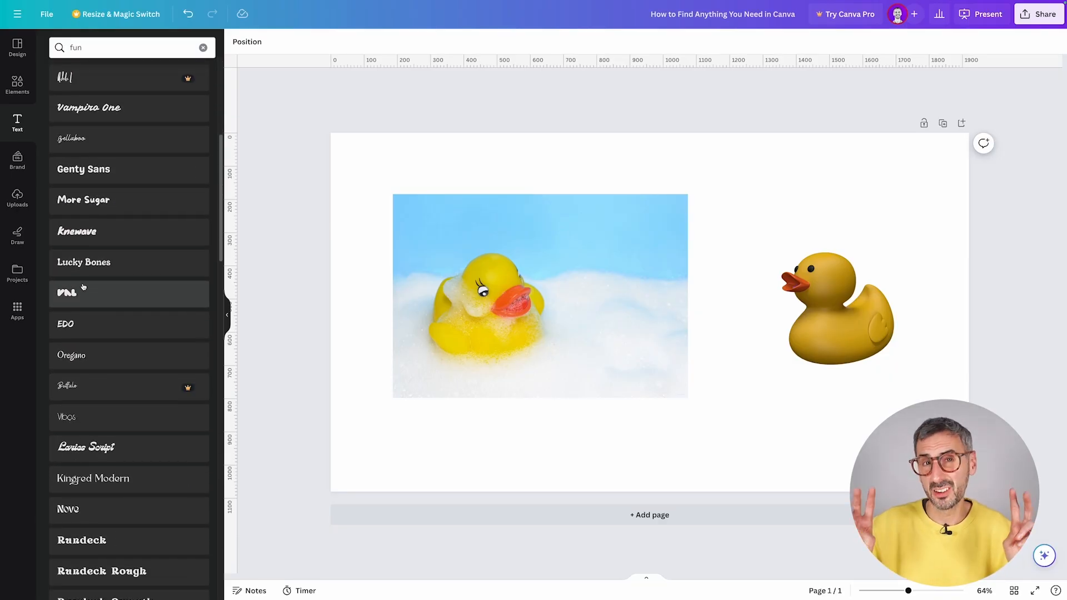
scroll(84, 287, down, 2)
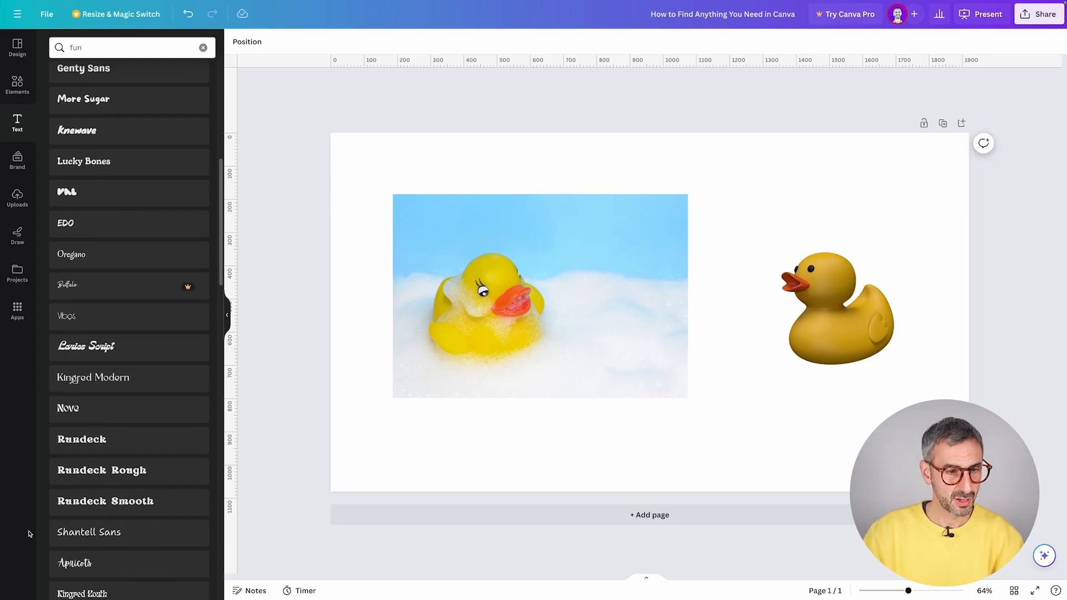
scroll(83, 287, up, 8)
click(203, 48)
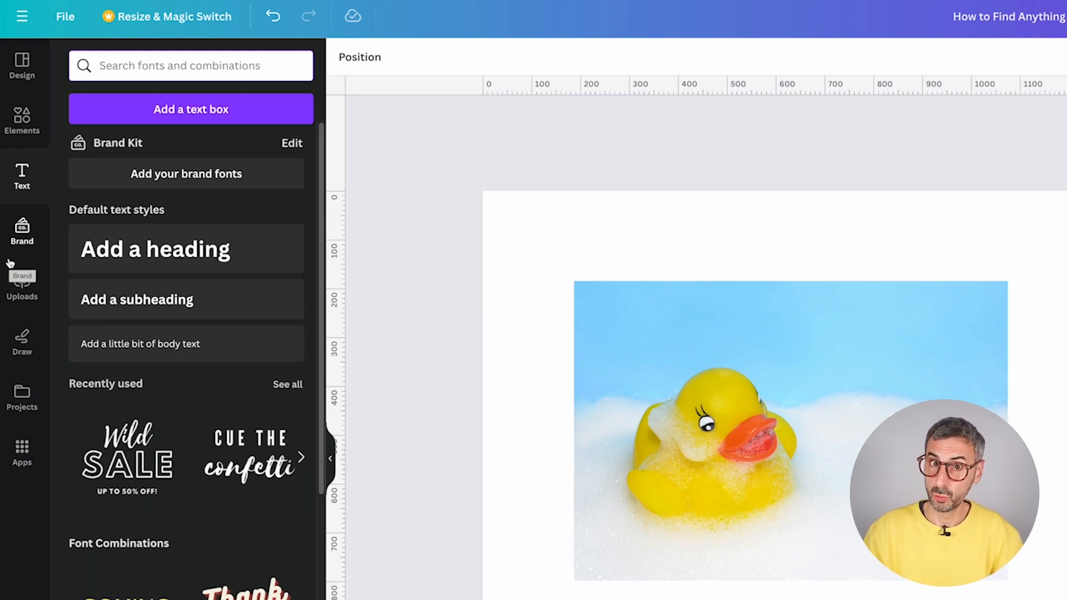
- Look over the Brand kit, then scroll through the uploaded images in Uploads
click(20, 259)
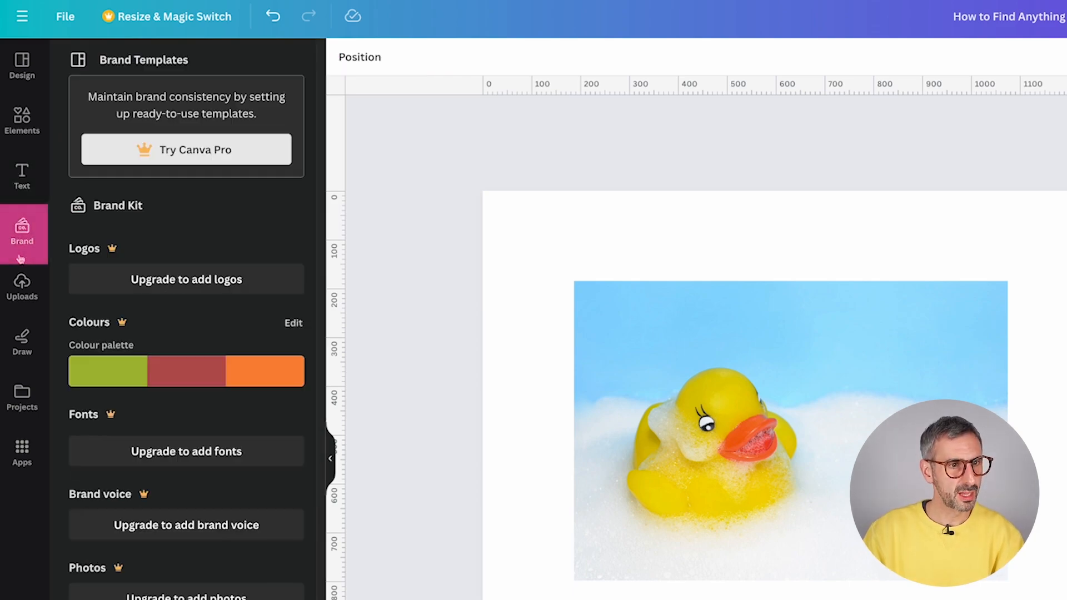
click(21, 286)
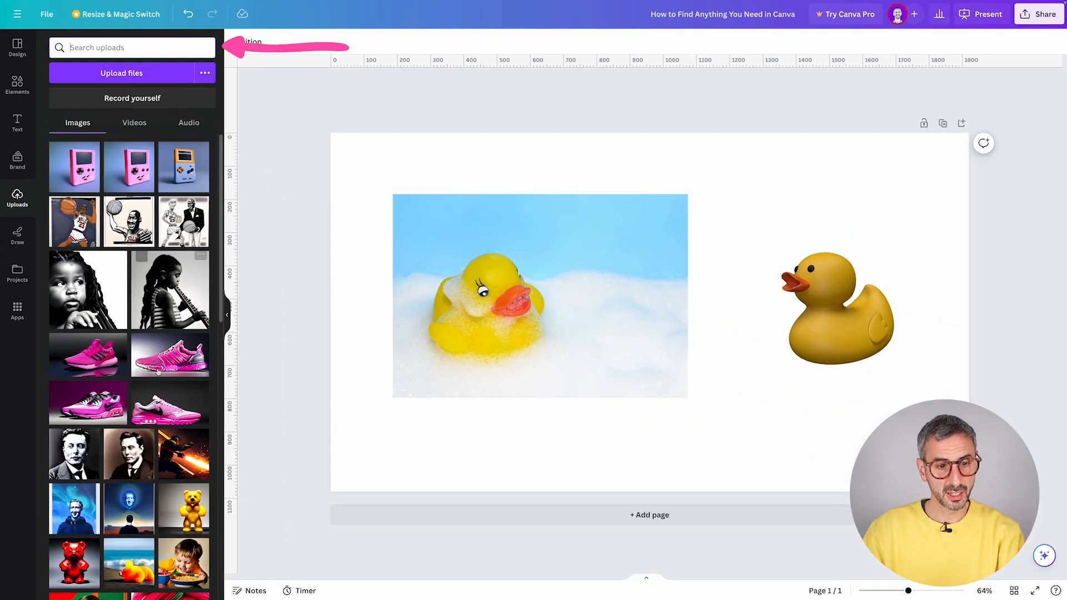
scroll(117, 494, down, 1)
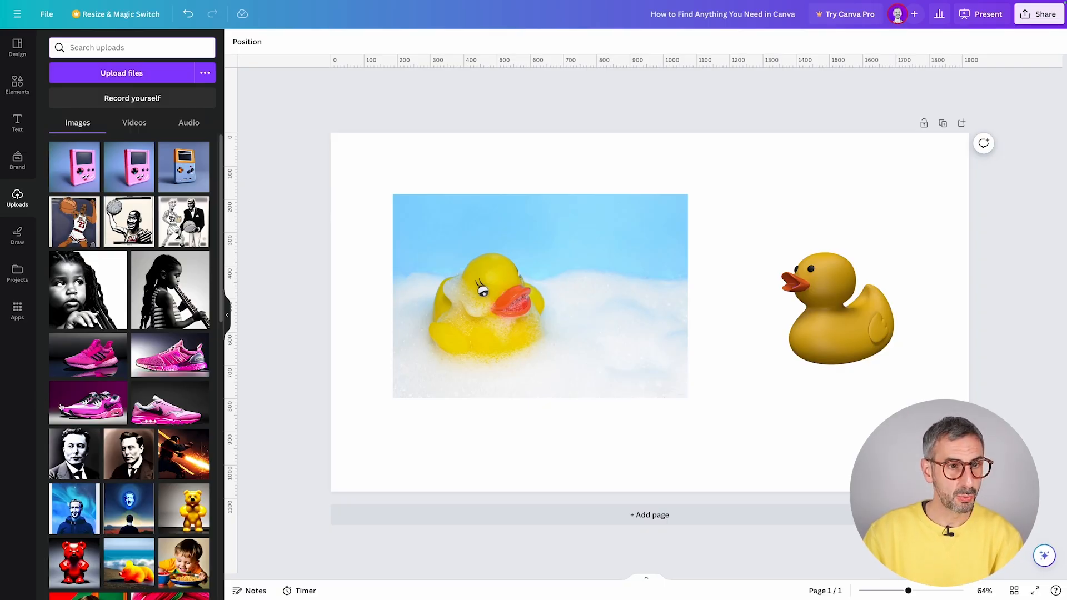
scroll(50, 400, down, 1)
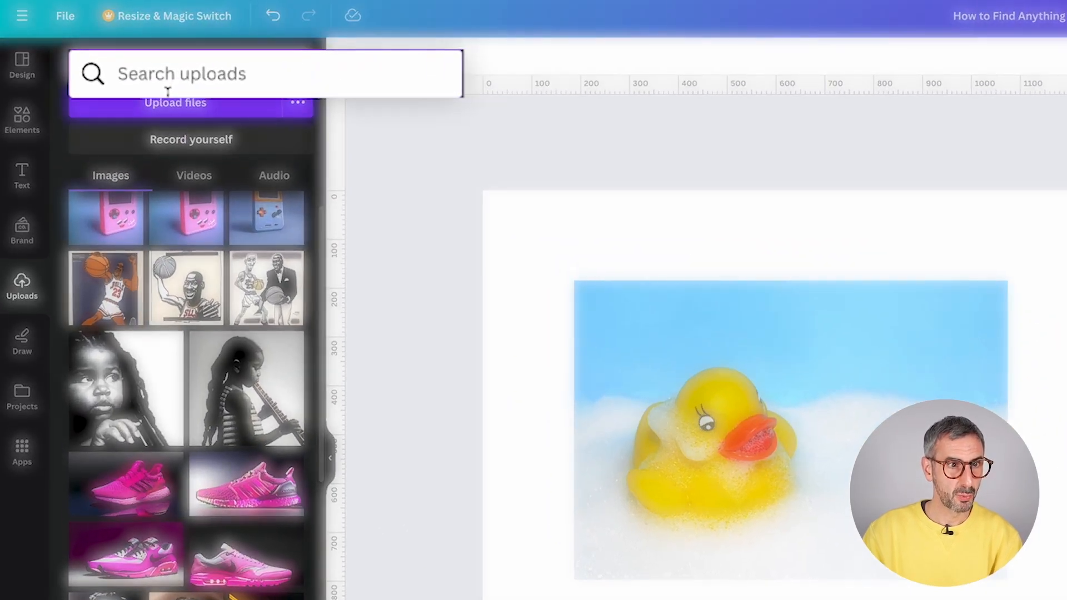
- Search the uploads for a person's name and check the matching photos' file names
click(92, 55)
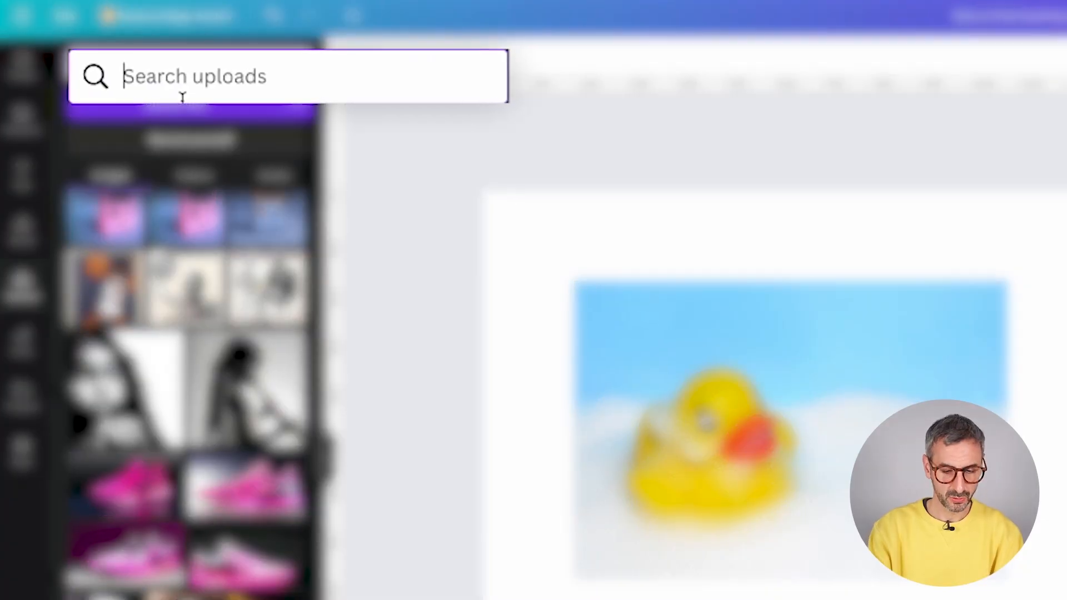
text(ronny)
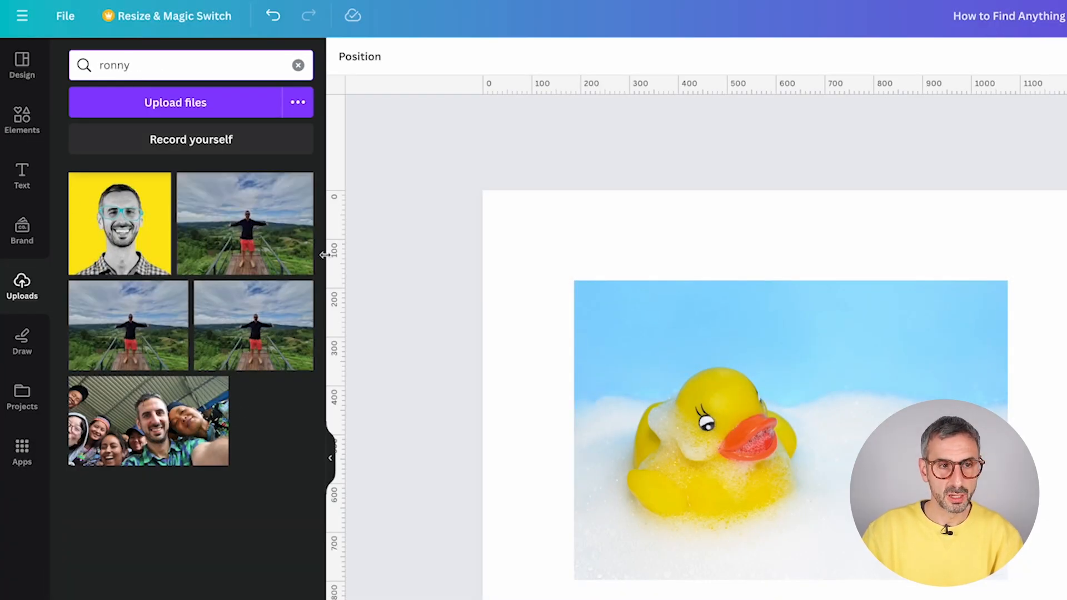
click(155, 188)
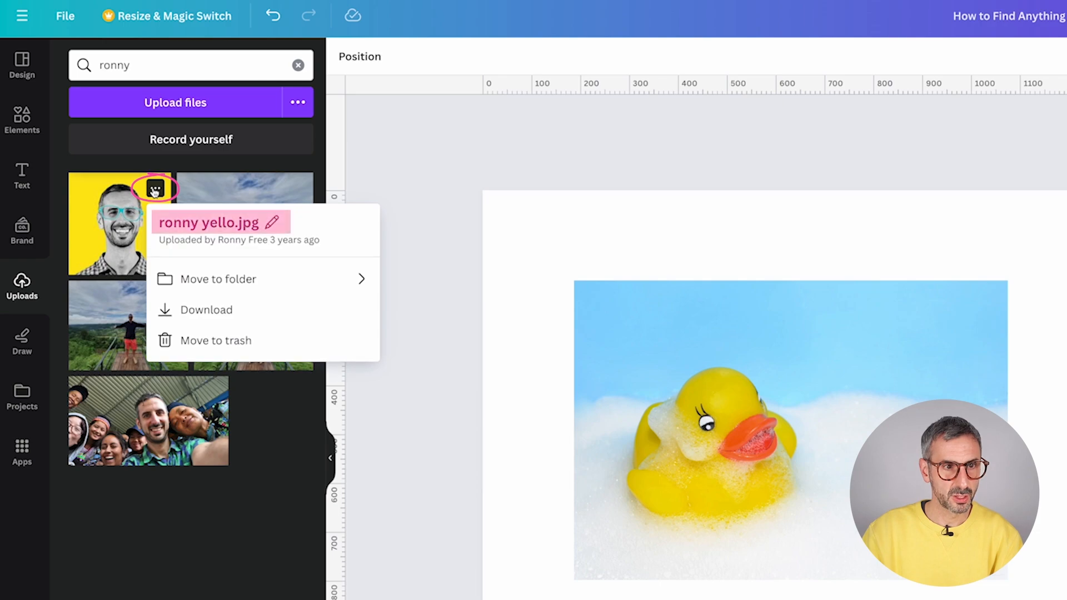
click(297, 188)
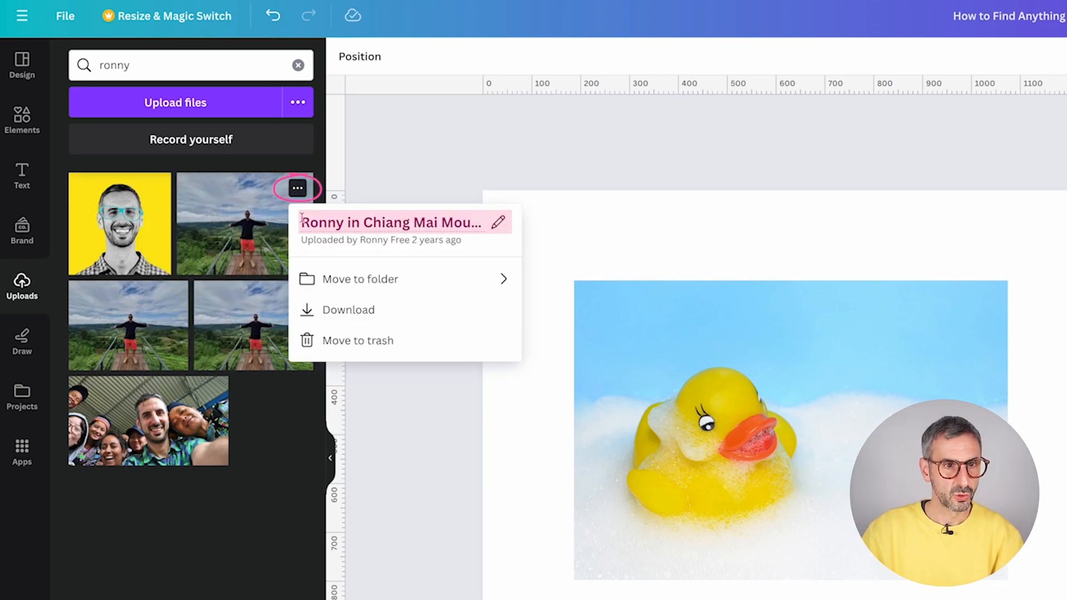
click(242, 473)
click(134, 59)
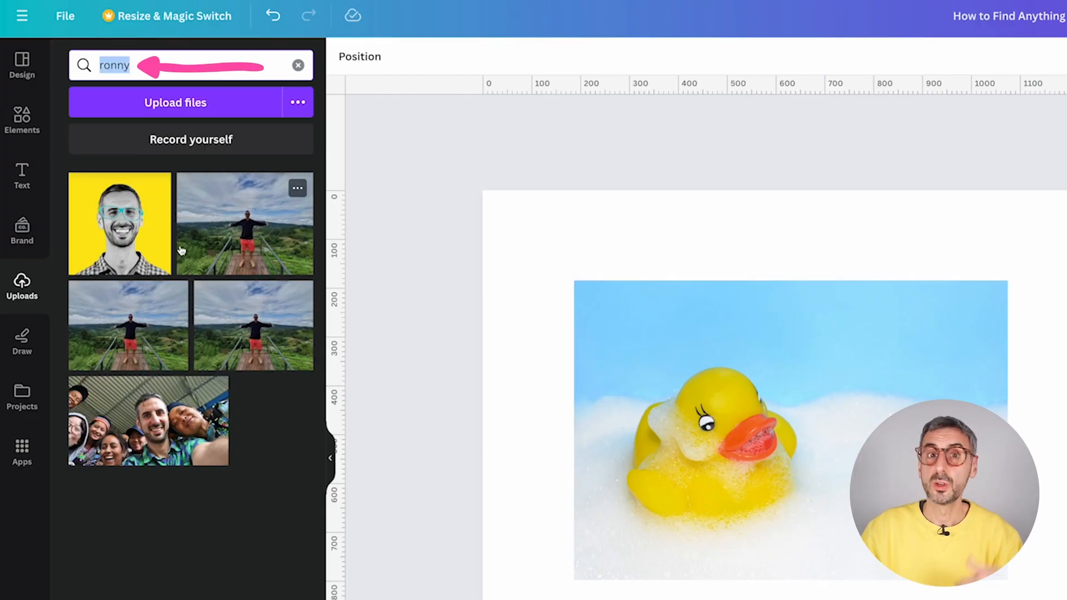
click(297, 188)
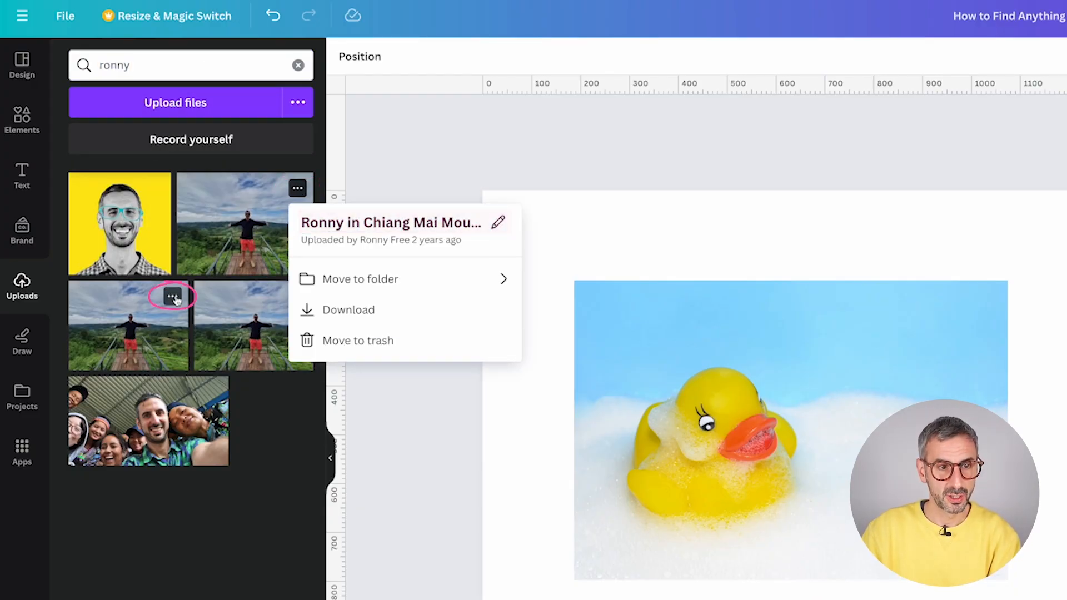
click(172, 295)
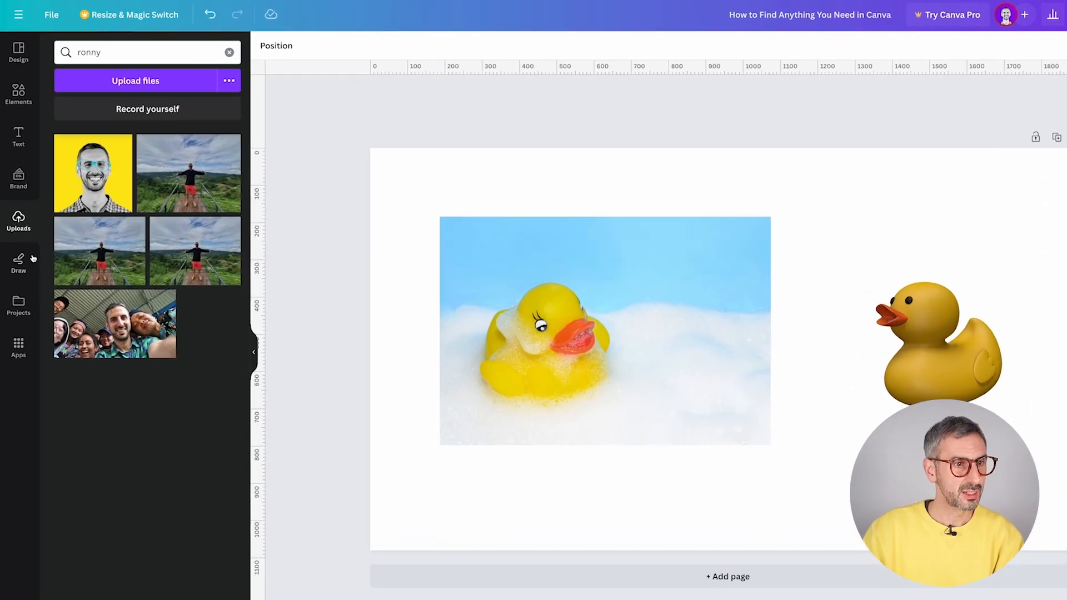
- Review the designs and folders listed in Projects
click(19, 277)
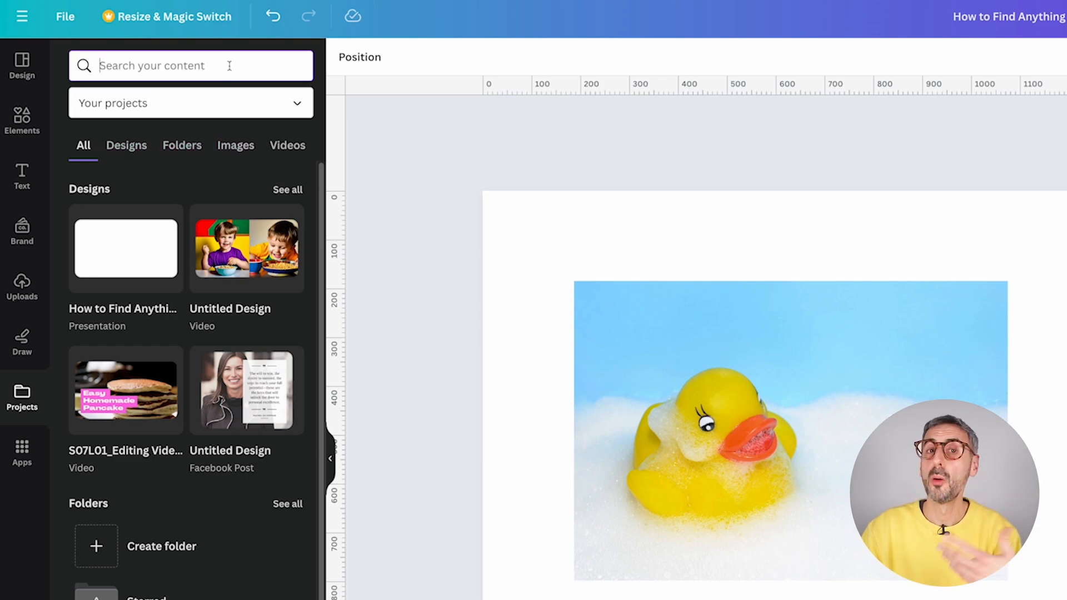
scroll(180, 572, down, 2)
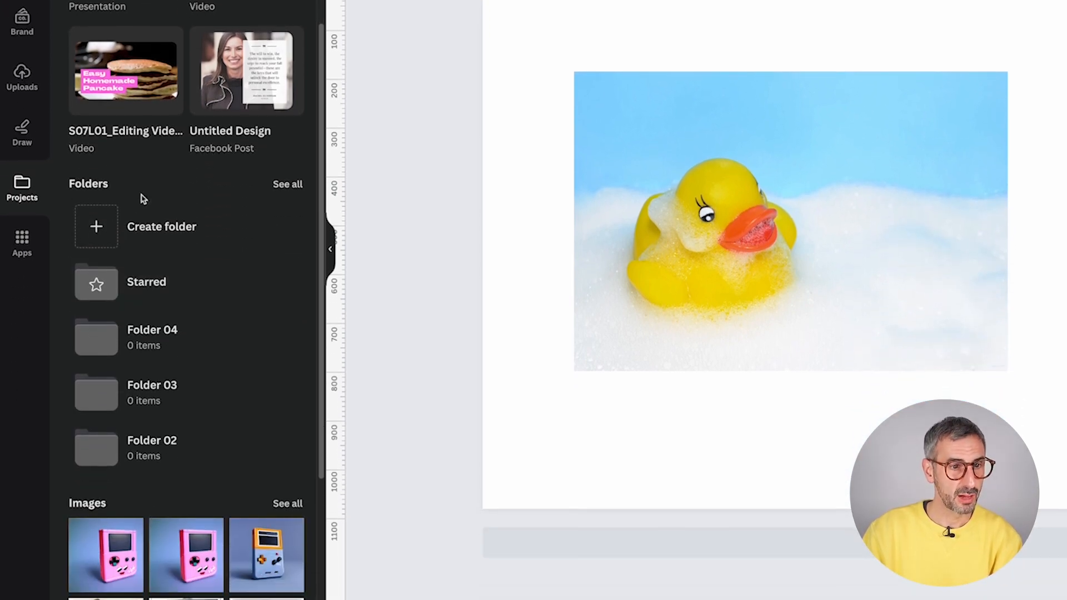
mouse_move(154, 357)
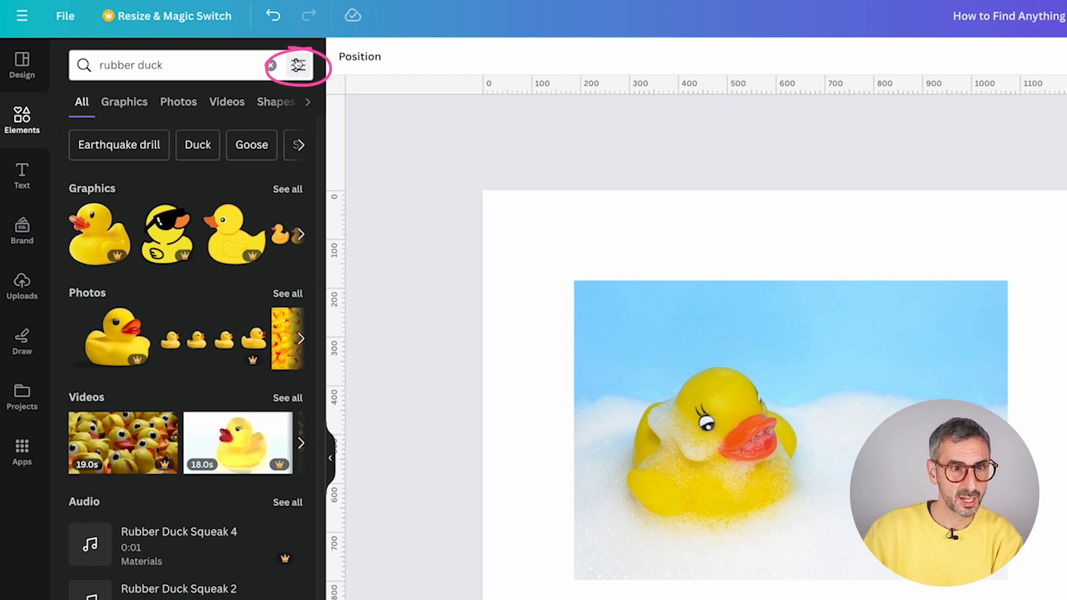
- Filter the rubber duck results to pink, review the graphics, and reopen the filter options
click(298, 67)
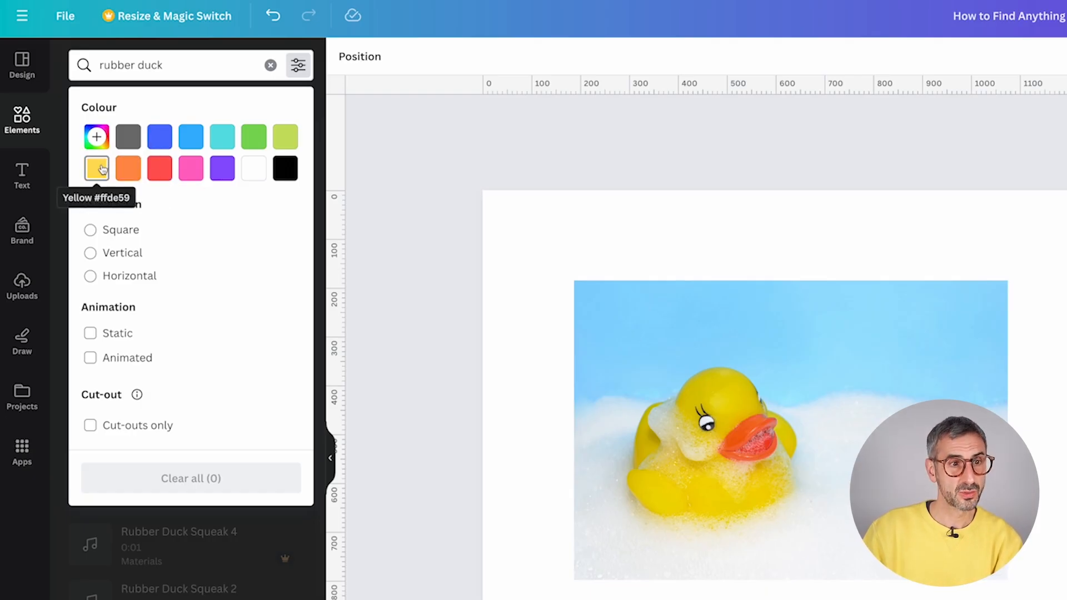
click(191, 169)
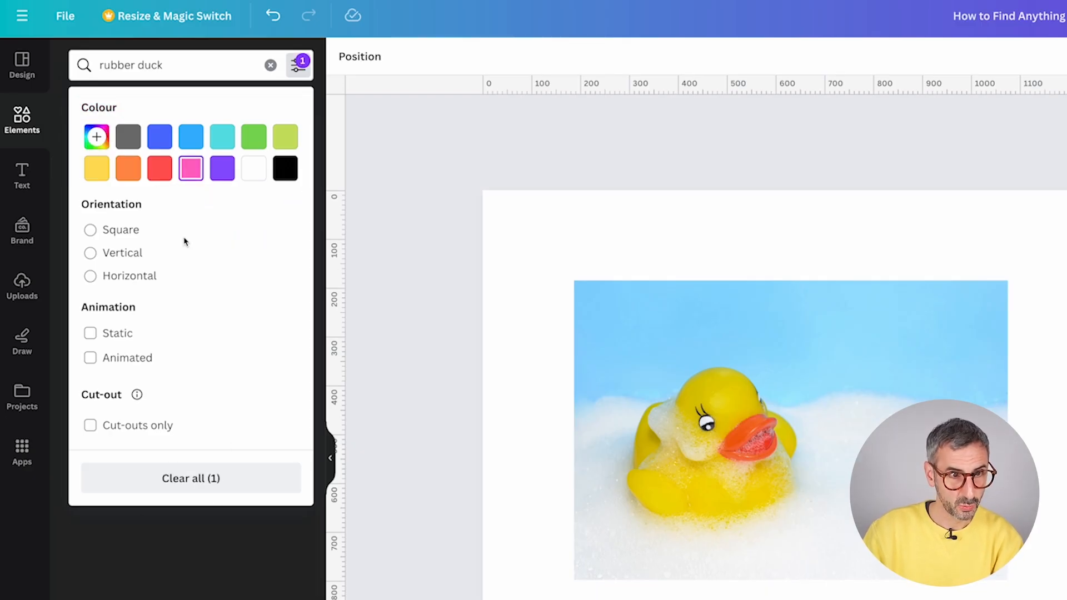
click(182, 73)
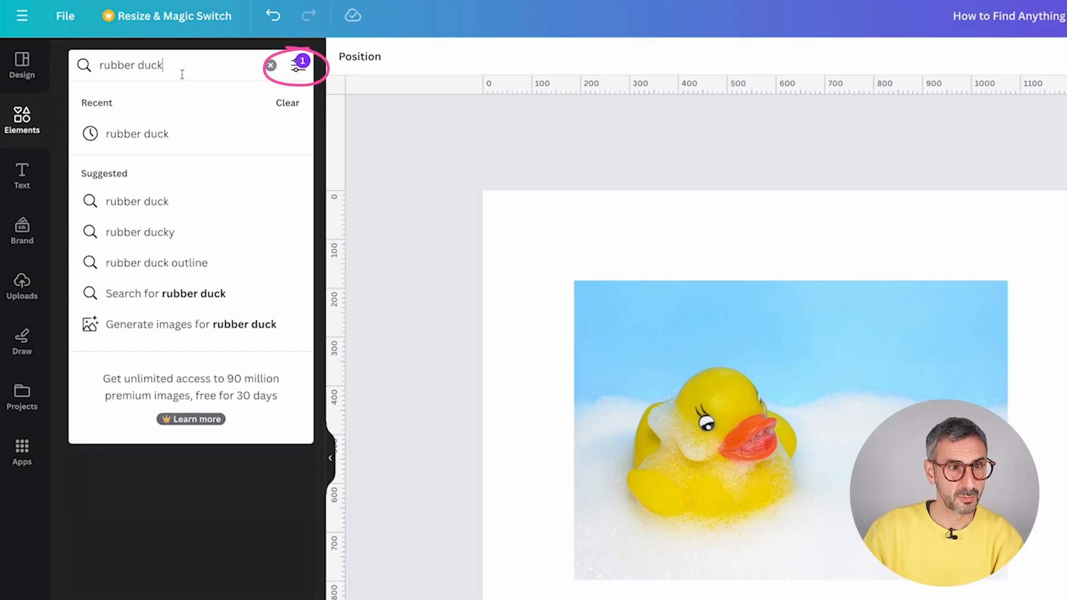
key(Return)
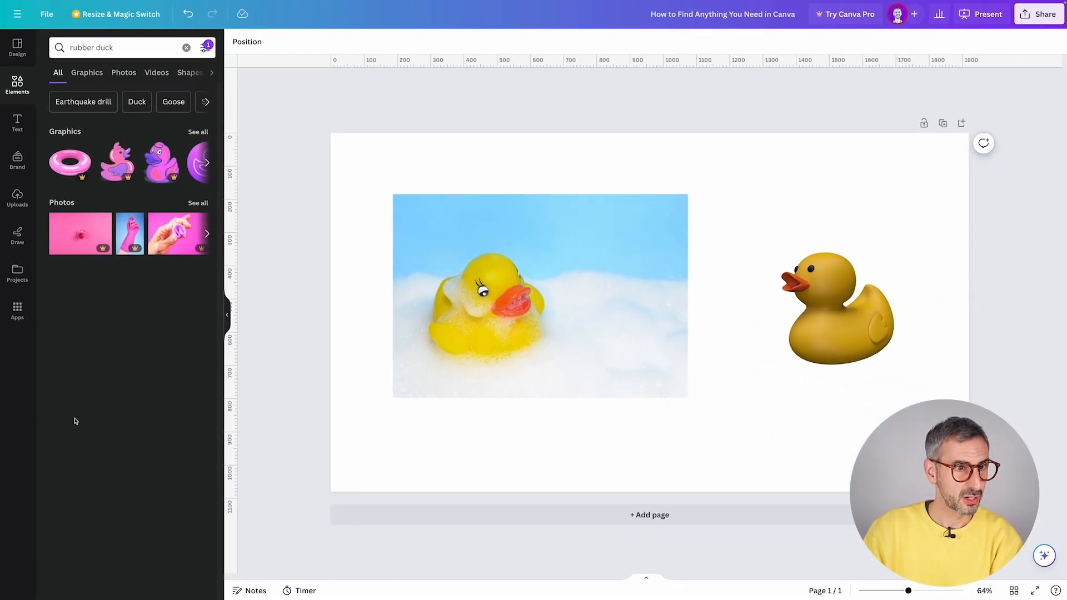
click(199, 132)
scroll(99, 294, down, 5)
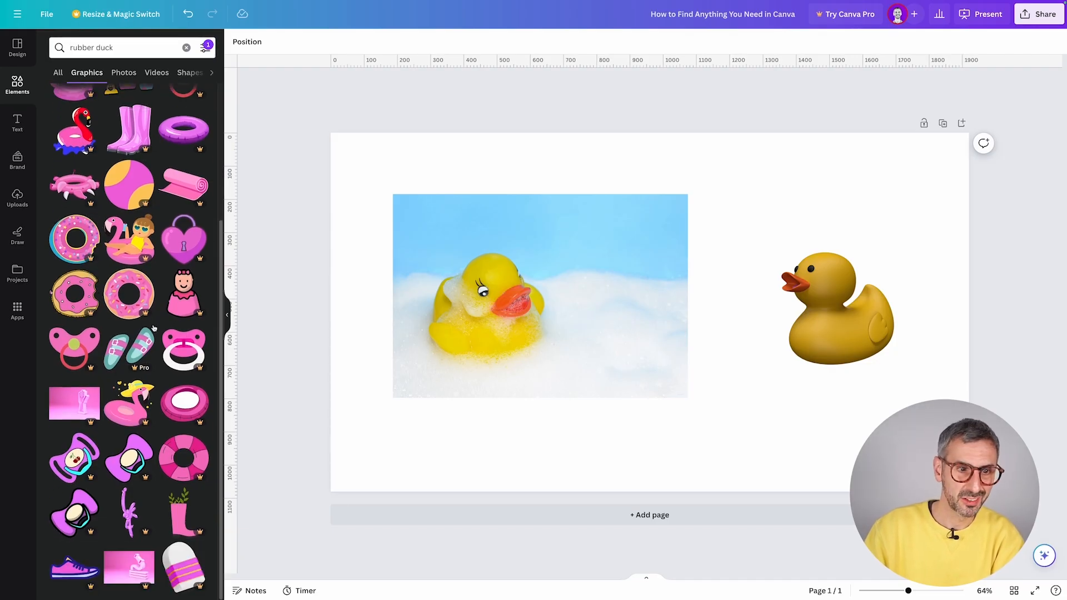
scroll(138, 426, up, 5)
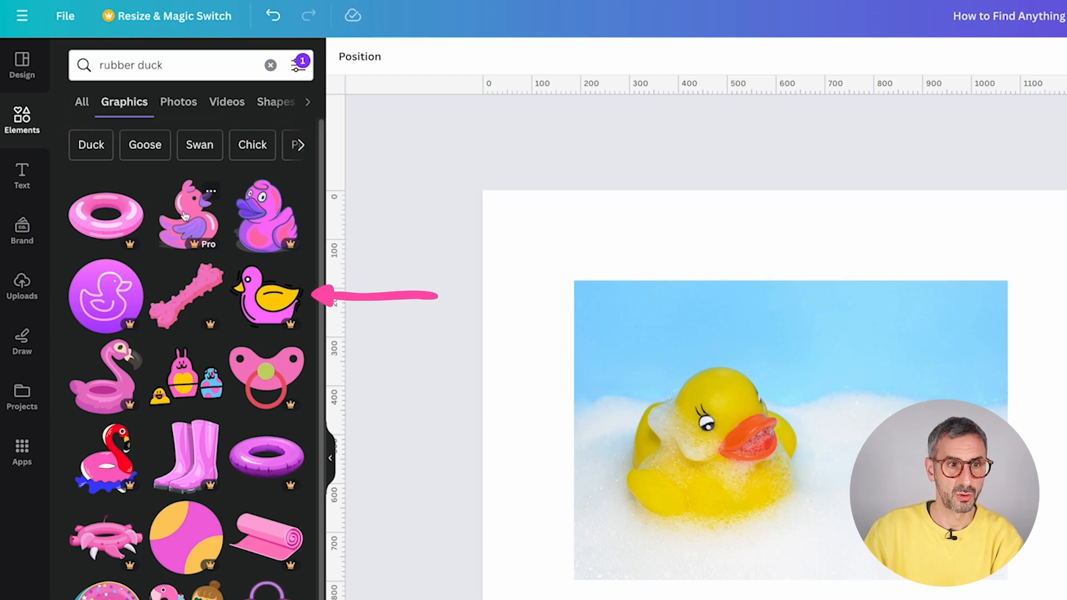
click(300, 67)
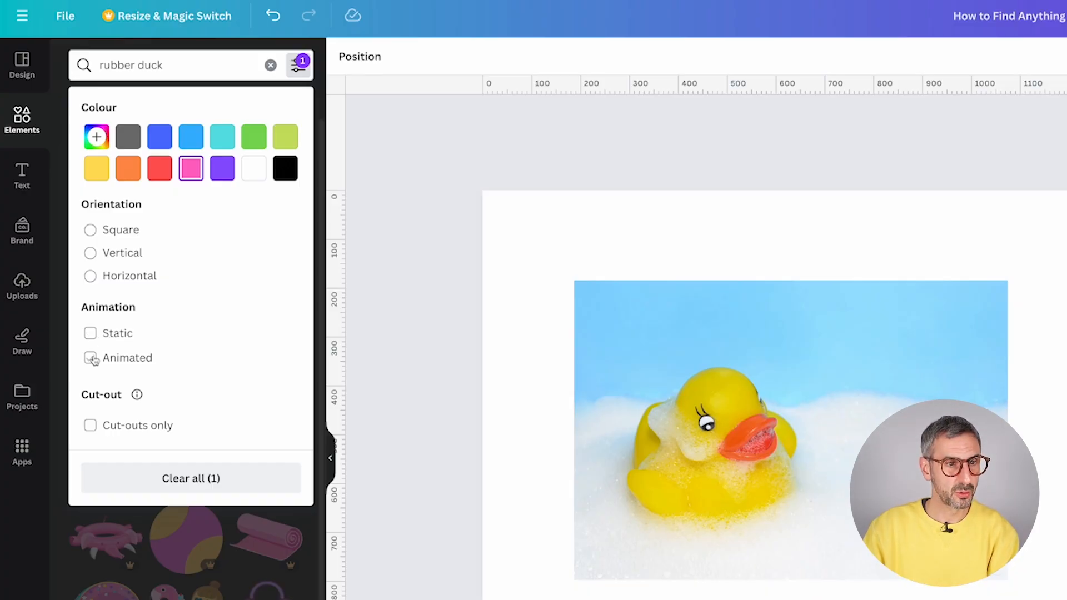
- Limit the rubber duck results to animated items and check the All and Photos results
click(92, 358)
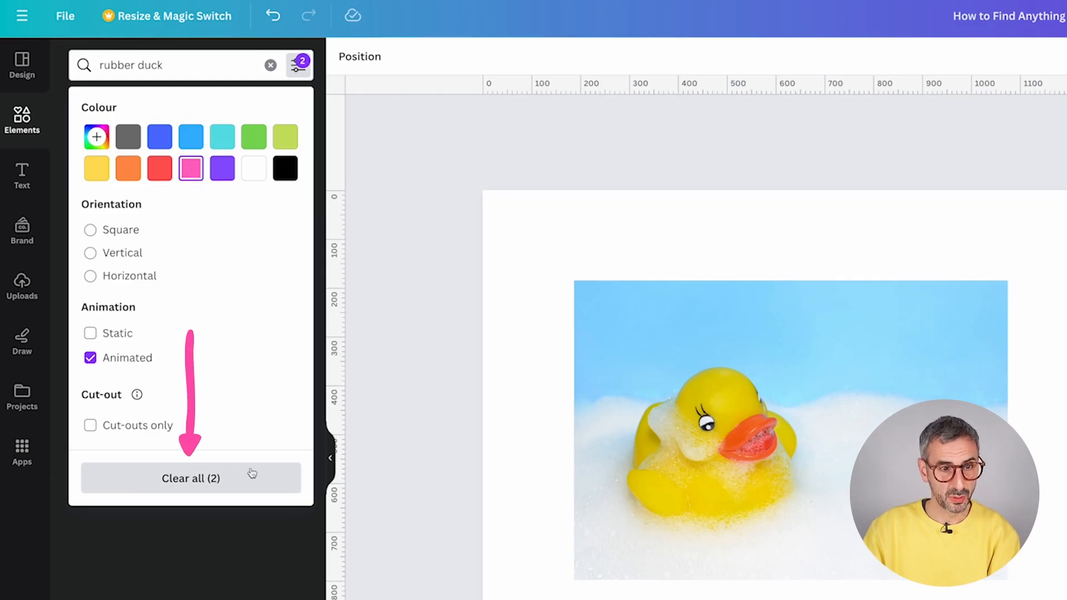
click(205, 70)
click(168, 445)
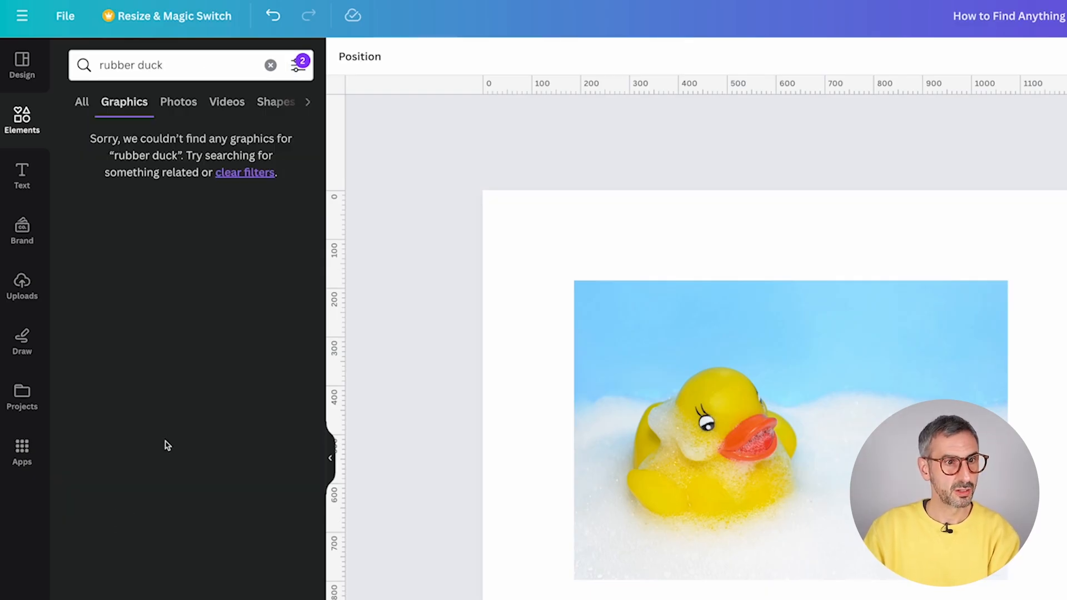
click(81, 101)
click(178, 102)
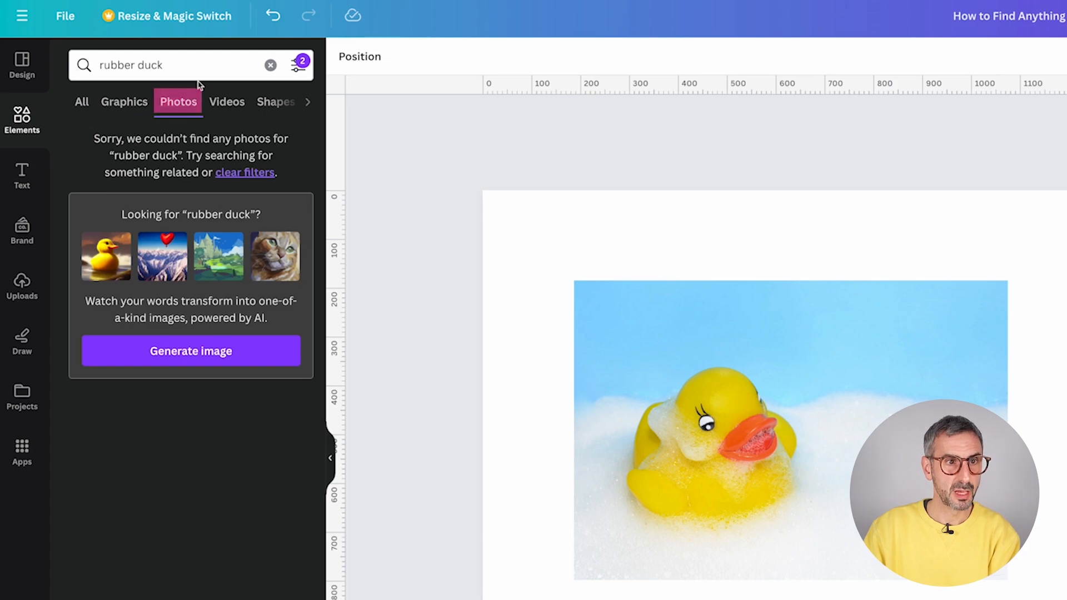
click(197, 65)
- Remove the pink colour filter and show the Graphics results
click(300, 66)
click(190, 168)
click(183, 492)
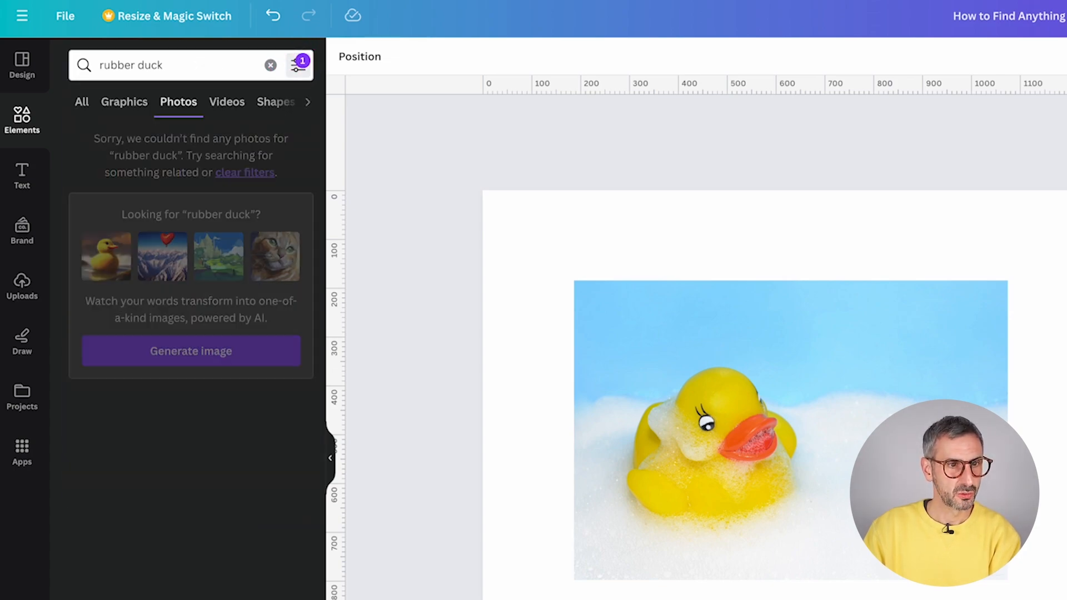
click(199, 77)
key(Return)
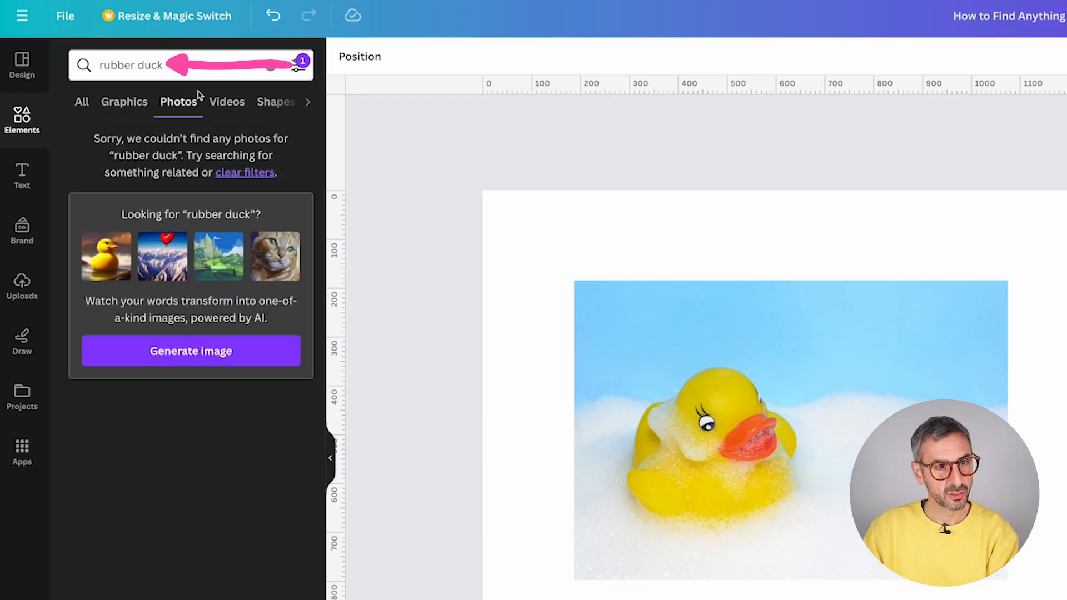
click(123, 102)
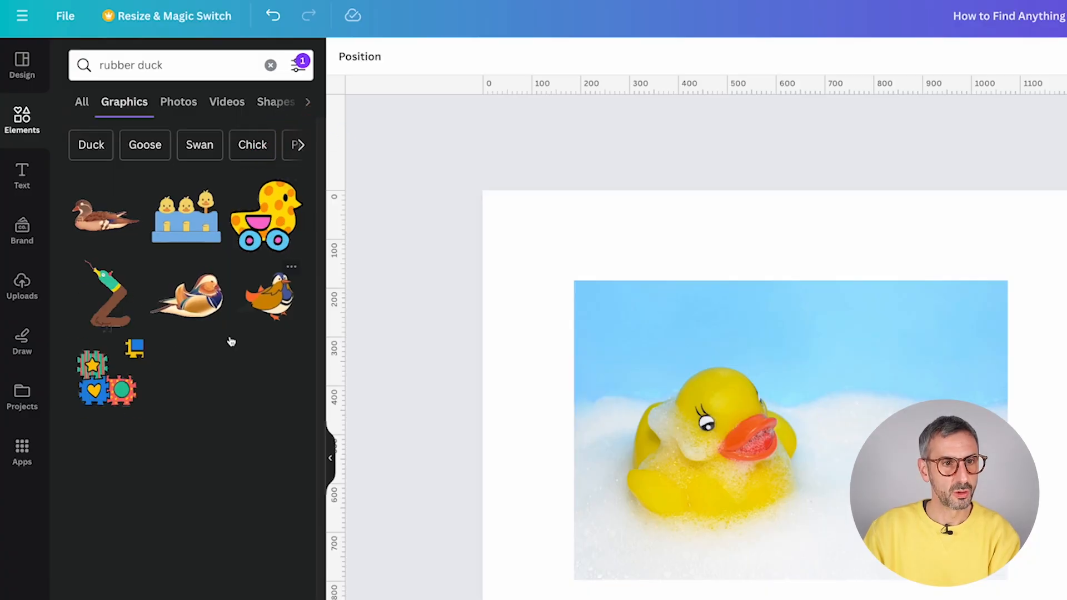
- Add the polka-dot duck on wheels, shrink it and place it low on the page
click(264, 229)
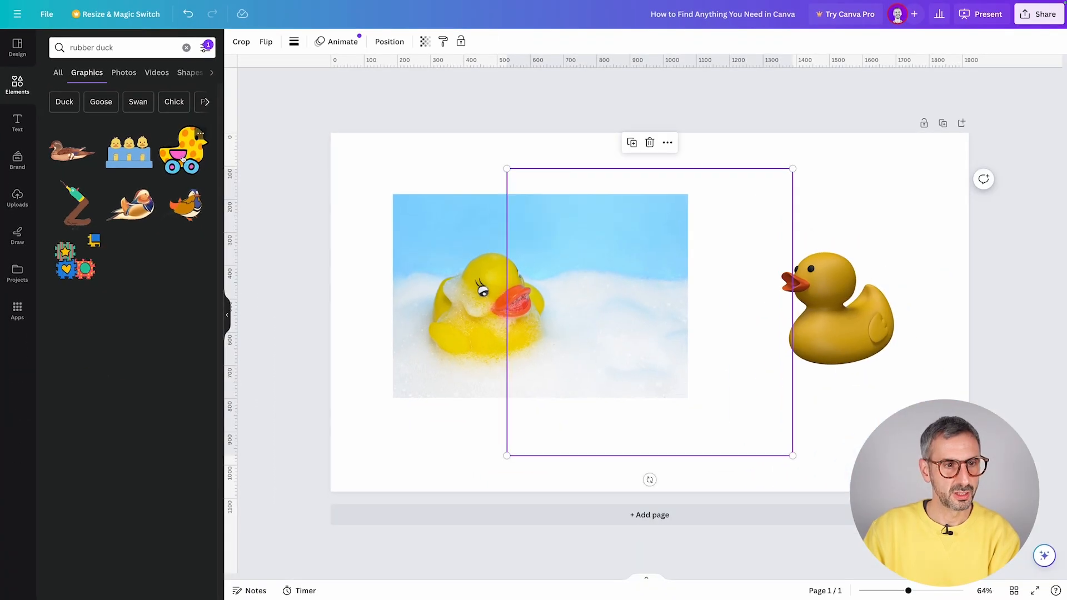
drag(792, 168, 609, 393)
drag(570, 429, 712, 423)
click(842, 414)
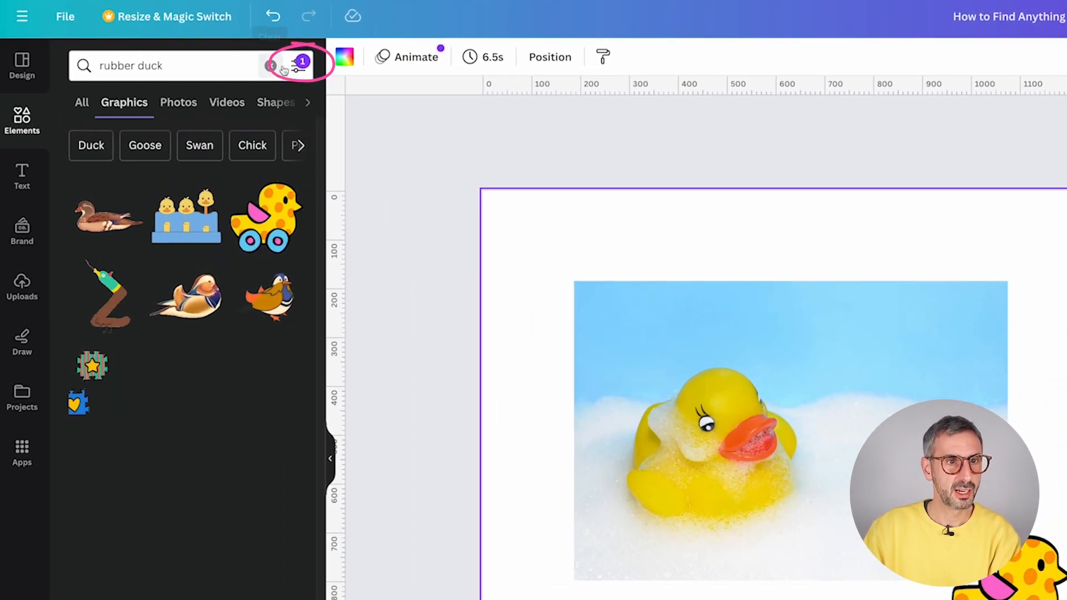
- Clear all search filters and rerun the rubber duck search
click(298, 65)
click(178, 467)
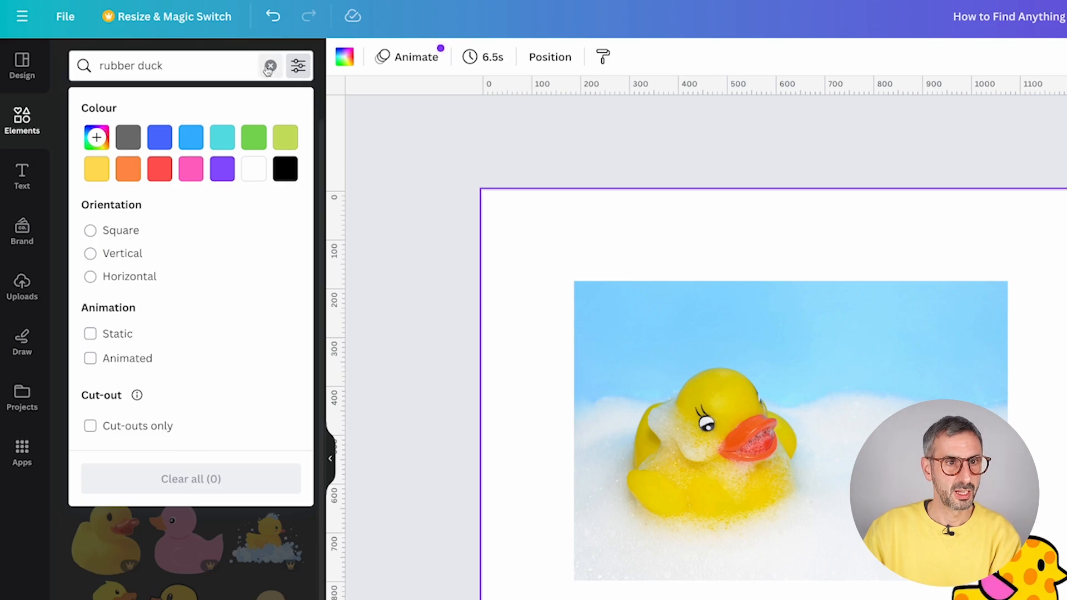
click(202, 69)
click(192, 189)
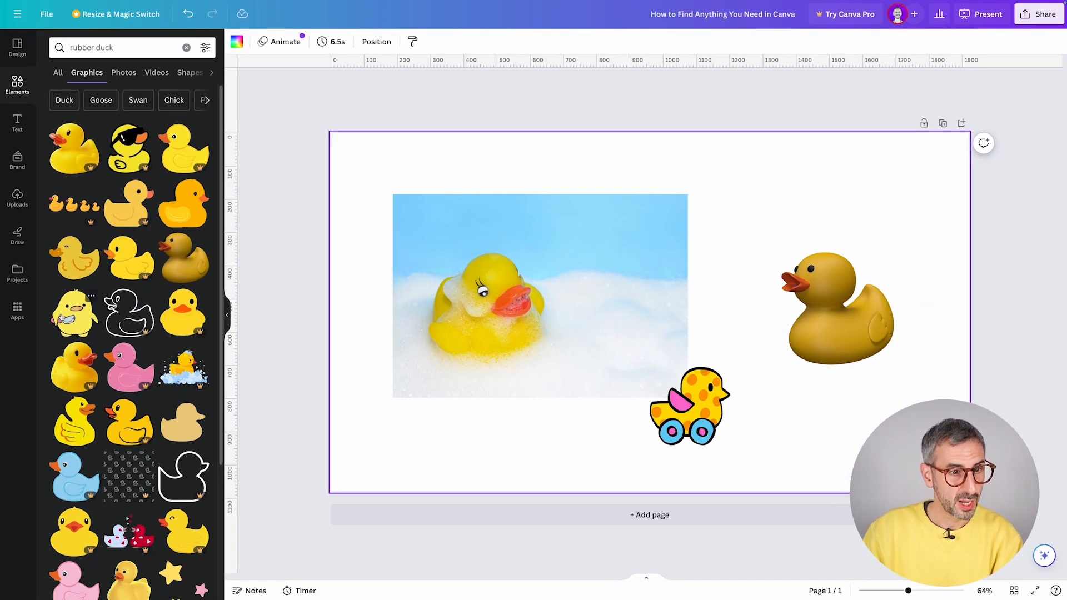
- Add the knife-holding chick beside the bath photo and open its details card
click(71, 321)
drag(642, 343, 705, 261)
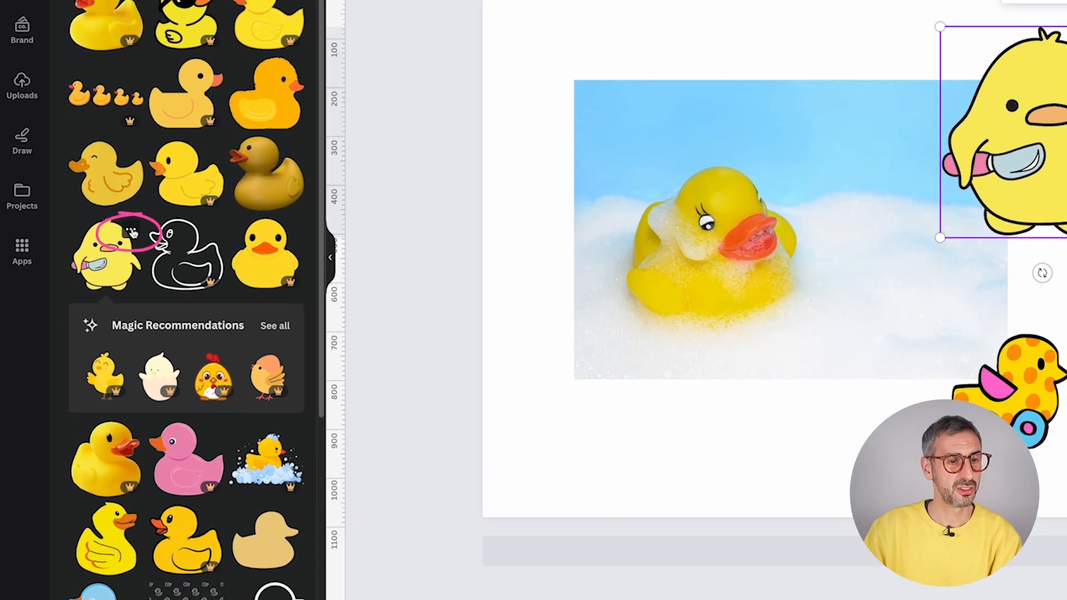
click(93, 298)
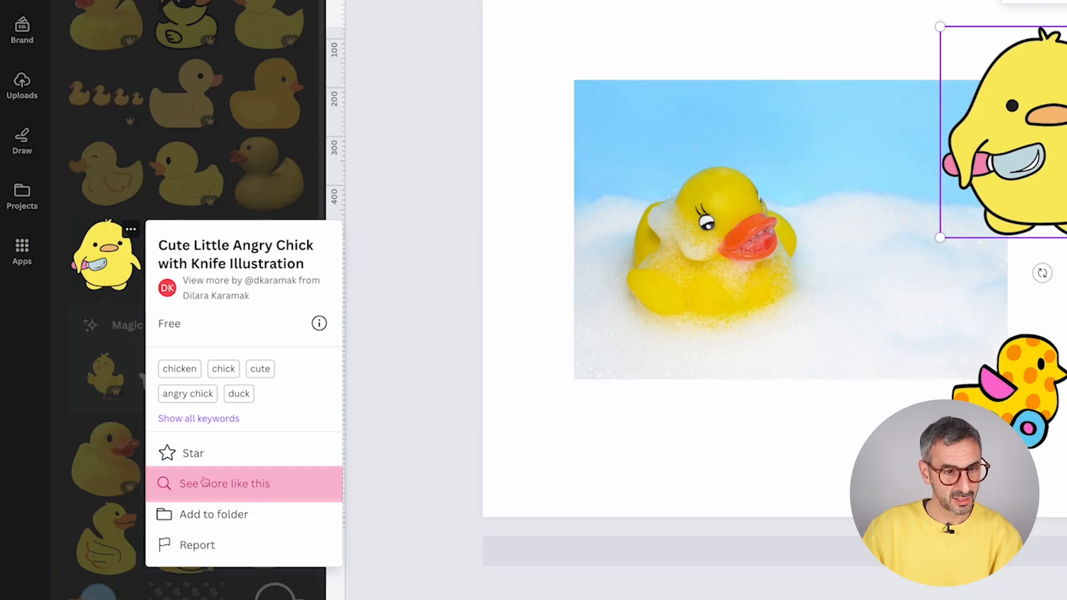
- Browse Magic recommendations of graphics similar to the knife-holding chick
click(231, 483)
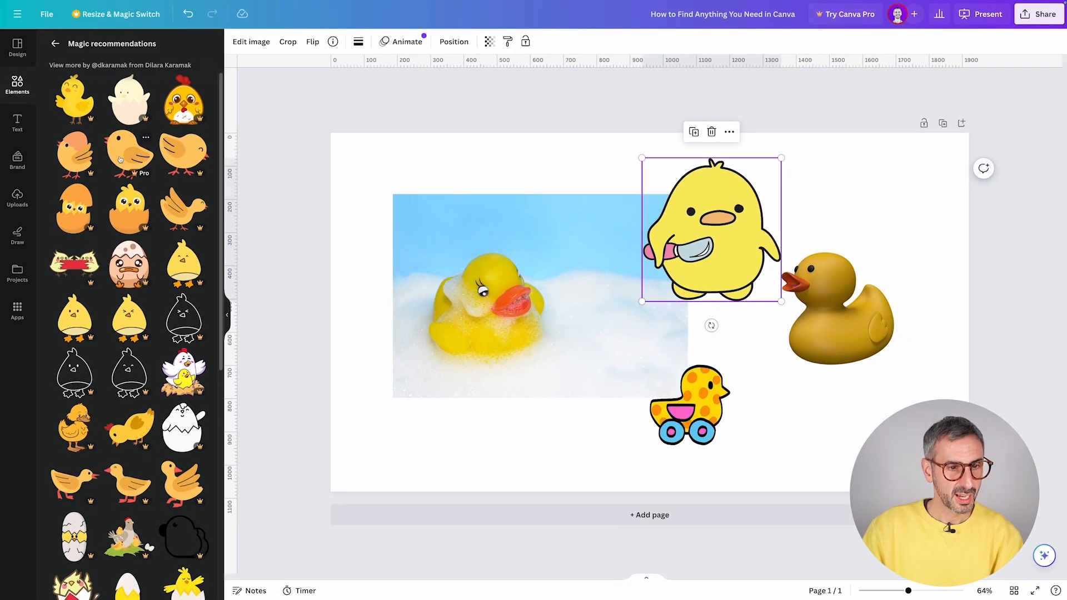
scroll(120, 160, down, 3)
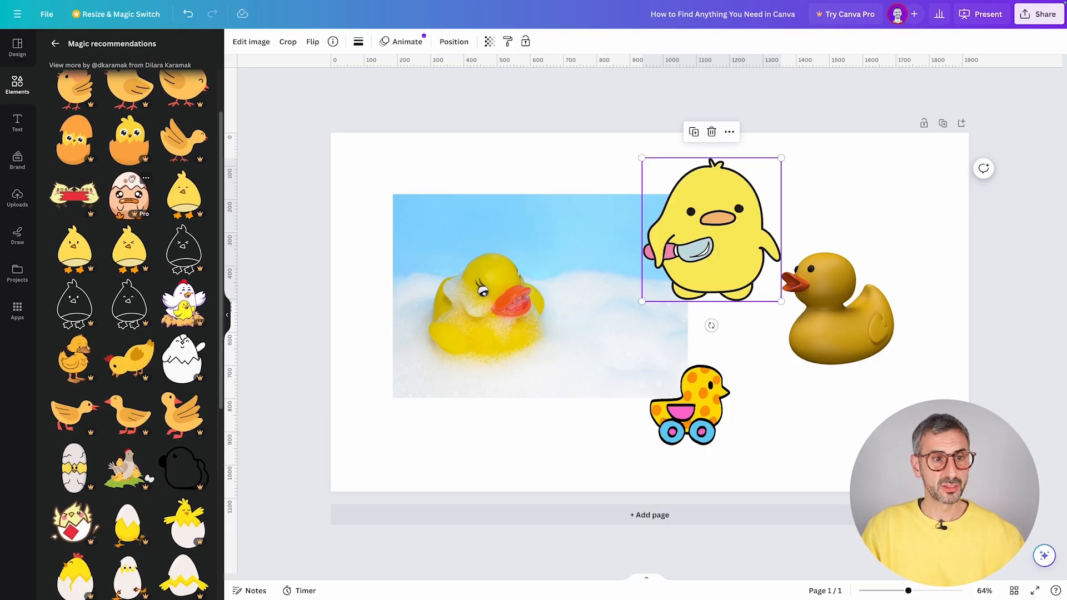
scroll(123, 176, up, 3)
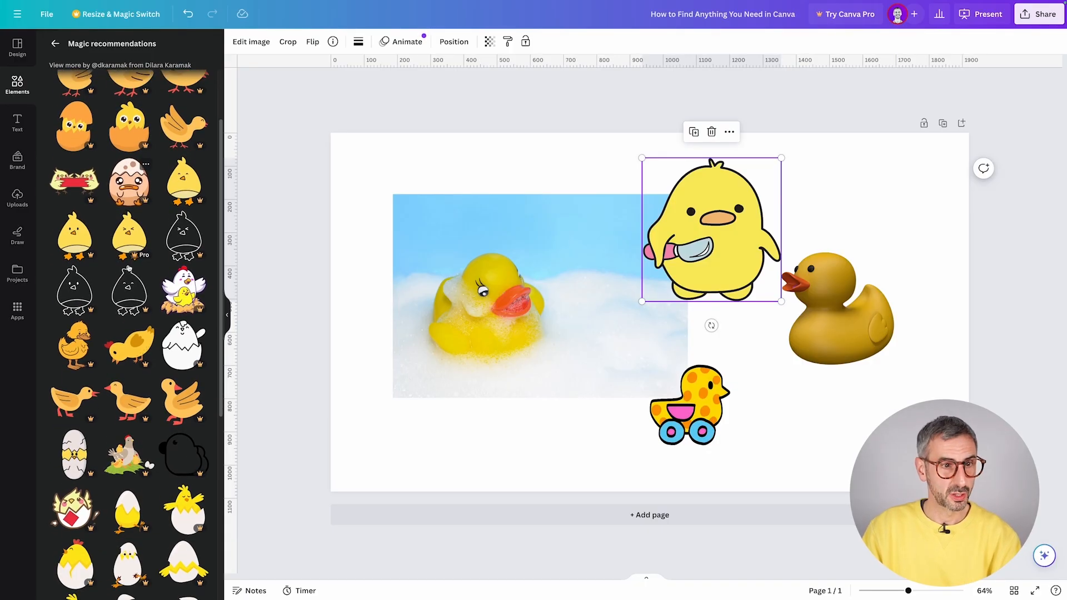
scroll(134, 223, down, 10)
scroll(122, 167, up, 10)
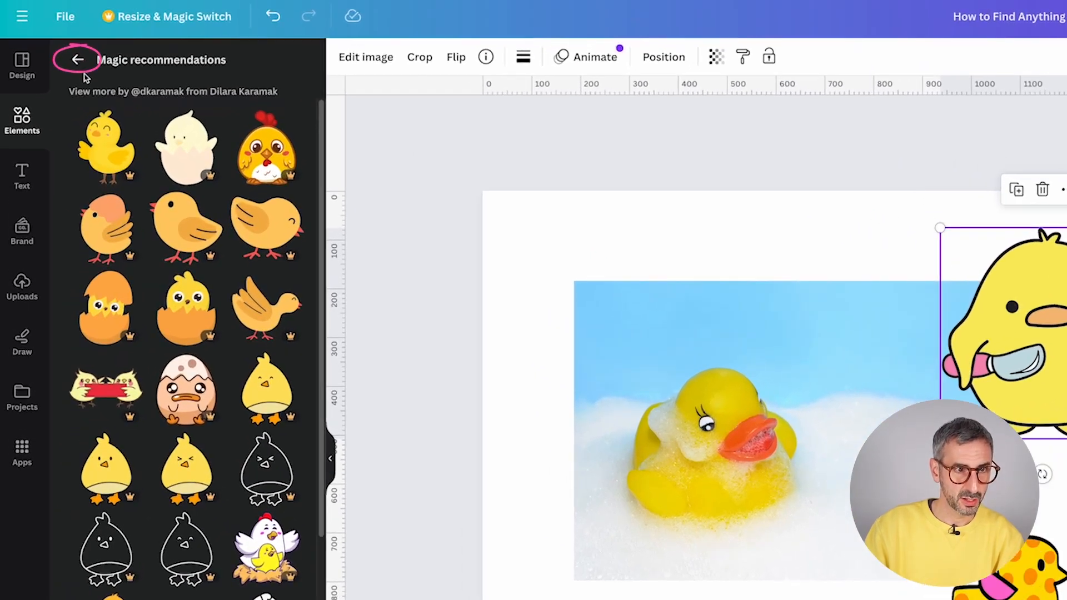
- Go back to the rubber duck graphics results and scroll through them
click(78, 59)
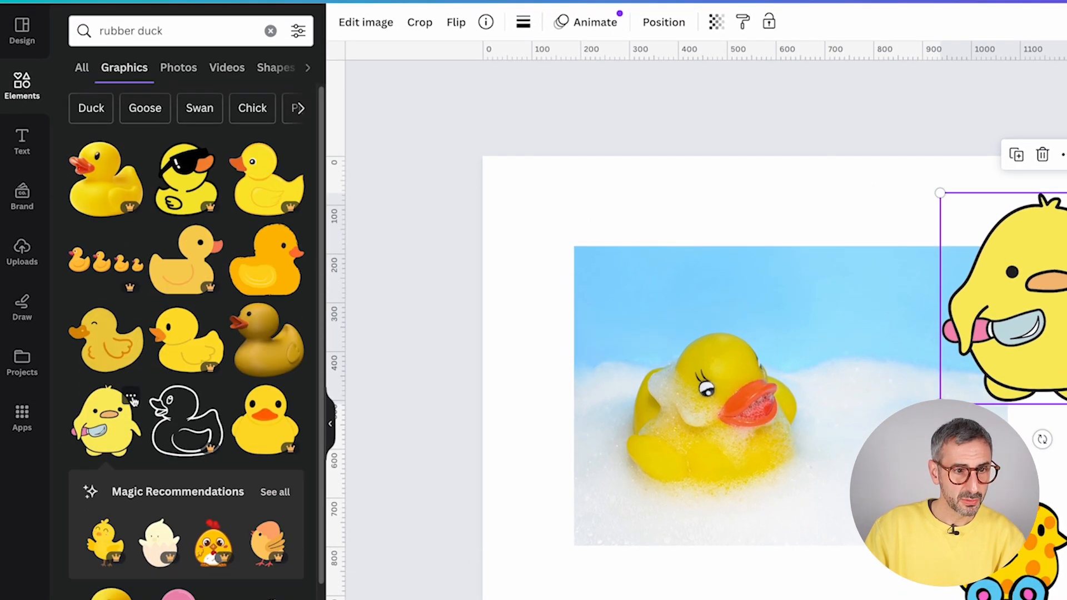
click(130, 421)
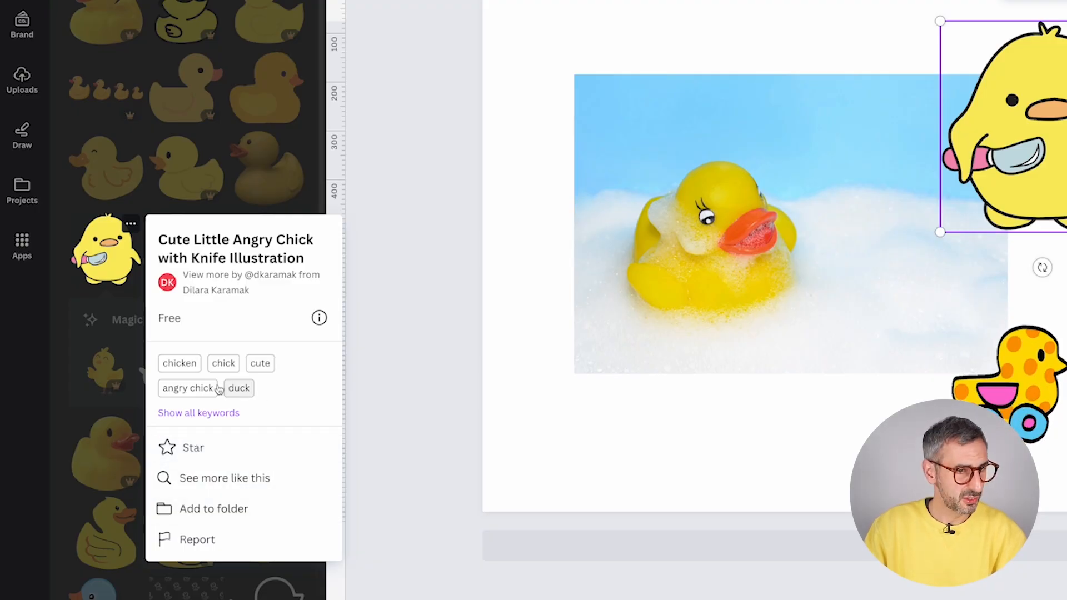
scroll(142, 124, down, 10)
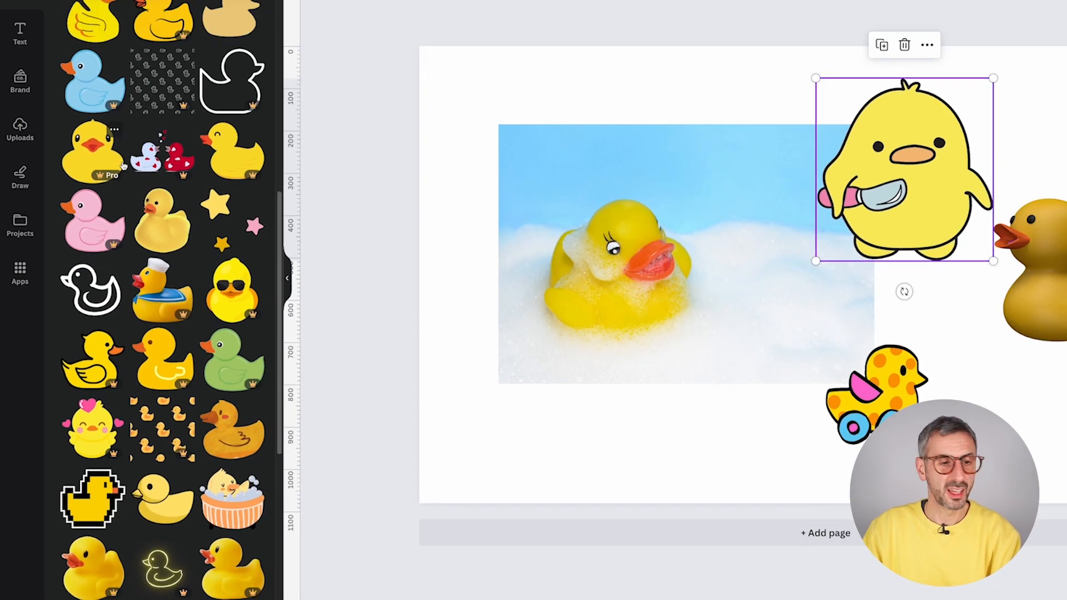
scroll(123, 167, down, 5)
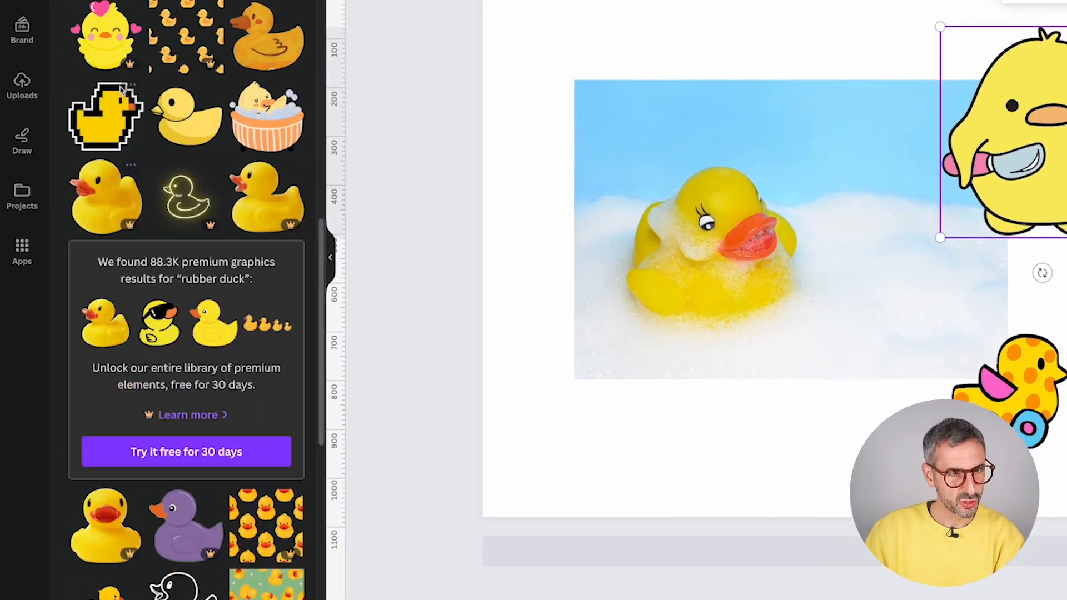
scroll(122, 111, up, 1)
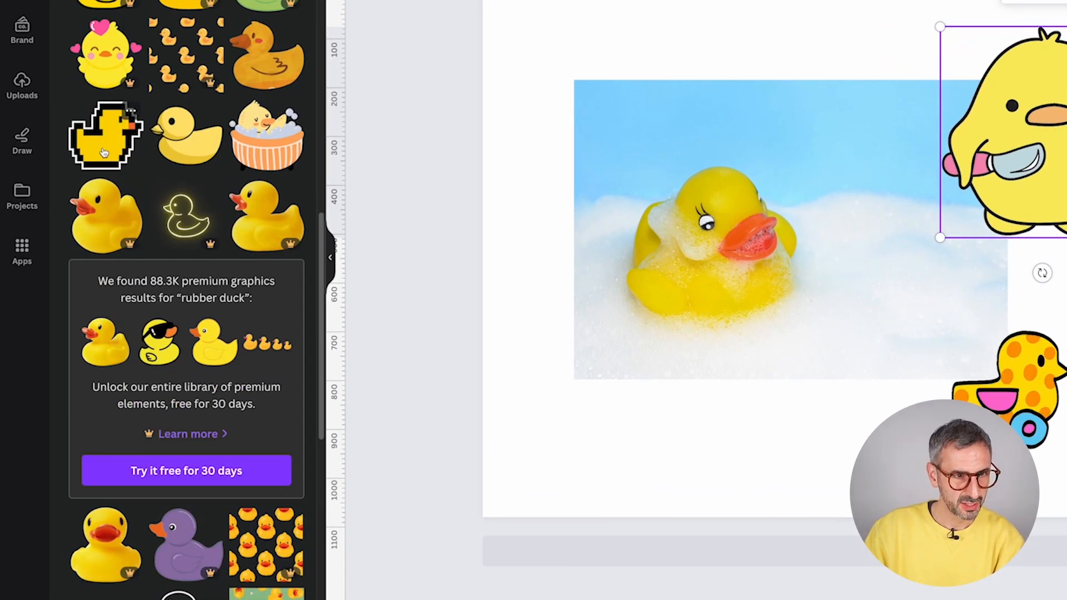
- Open the Simplified Cute Pixel Duck's collection of pixel-art stickers via View collection
click(131, 109)
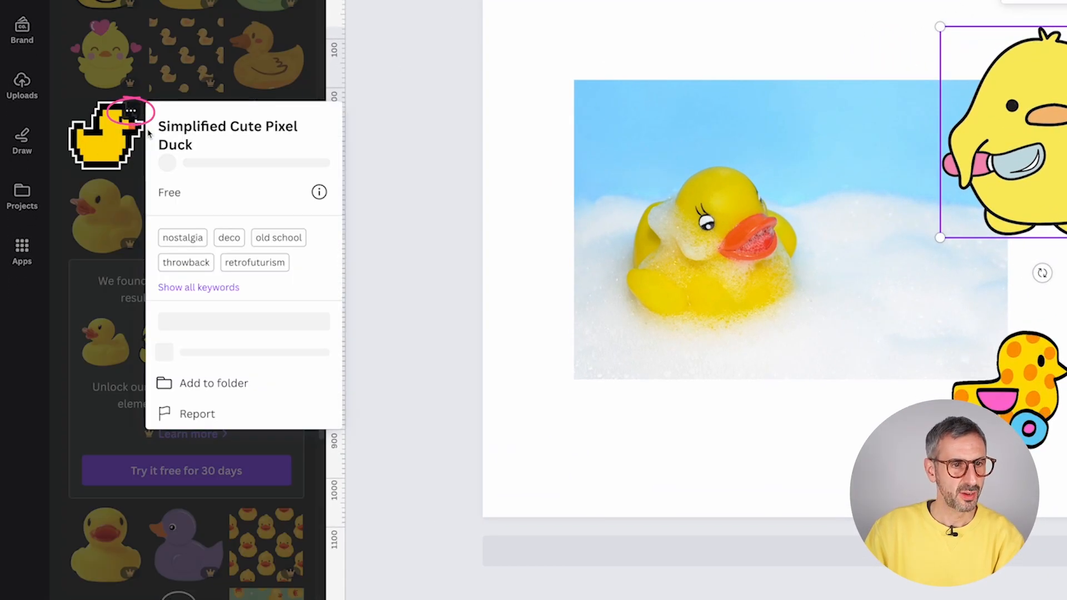
click(254, 435)
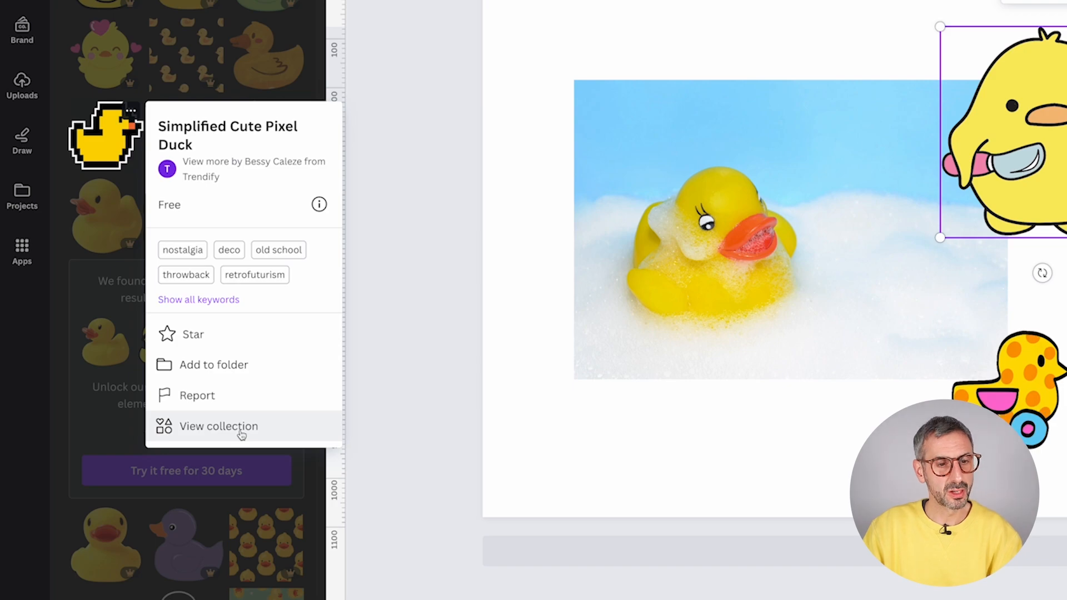
click(222, 431)
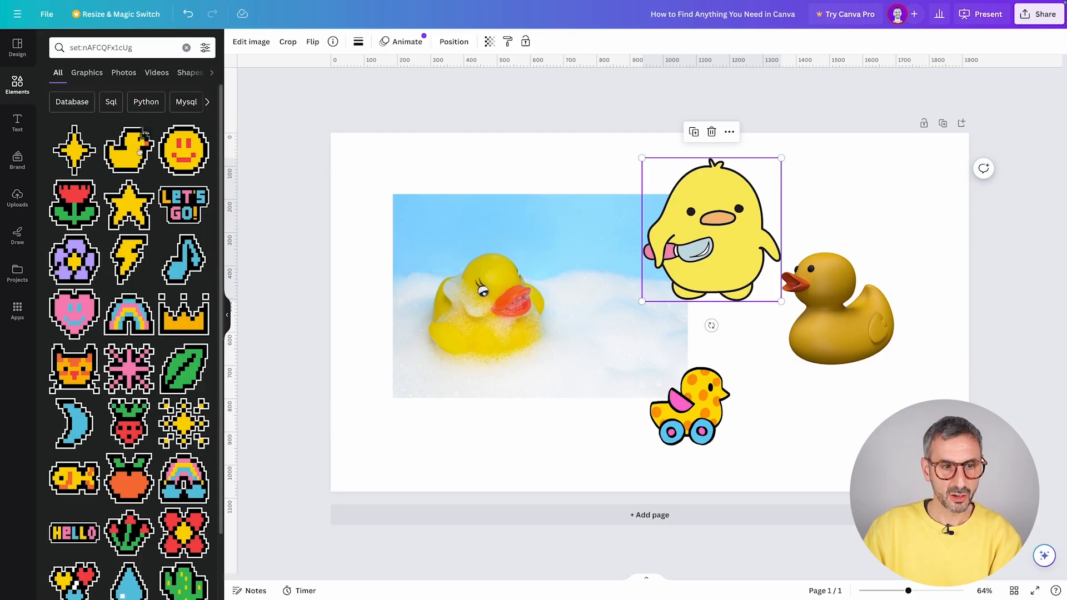
scroll(139, 172, down, 5)
scroll(145, 190, up, 5)
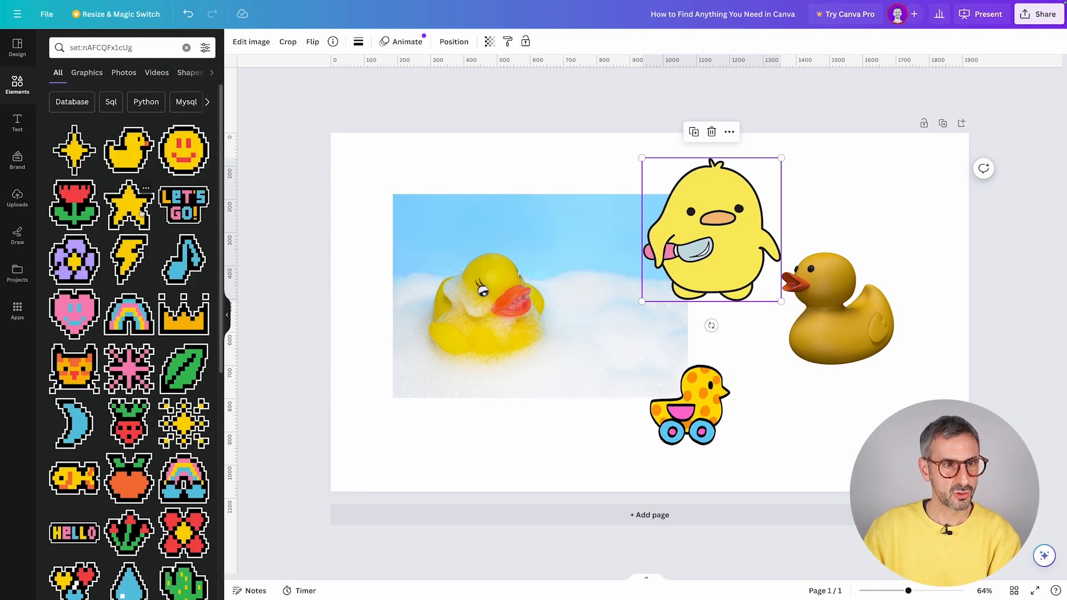
- Select the collection's search text, then scroll down through the pixel-art graphics
drag(136, 47, 67, 48)
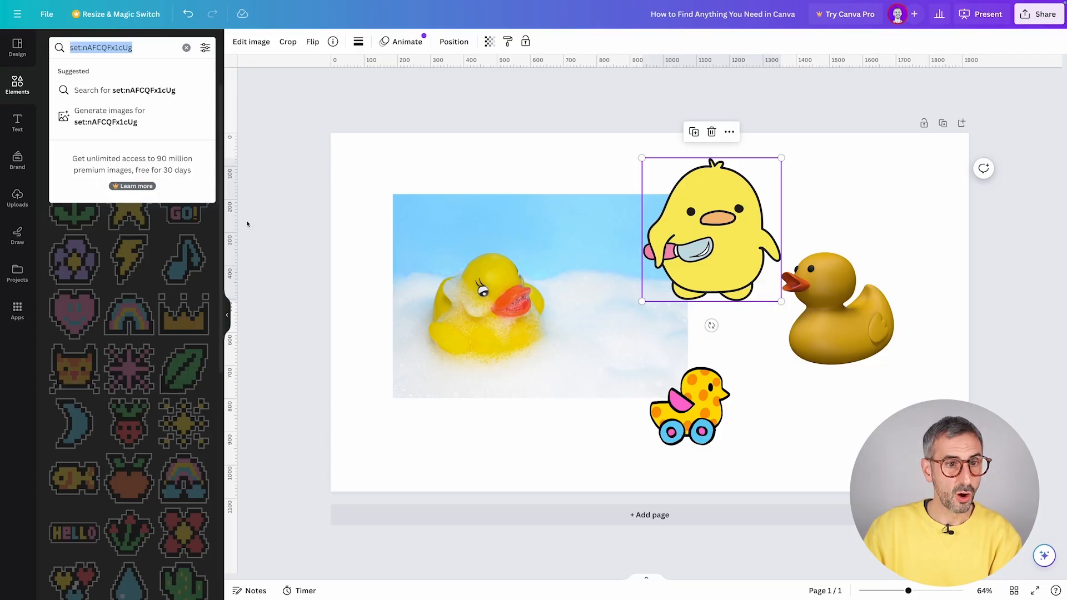
click(220, 226)
scroll(167, 308, down, 2)
scroll(167, 311, down, 3)
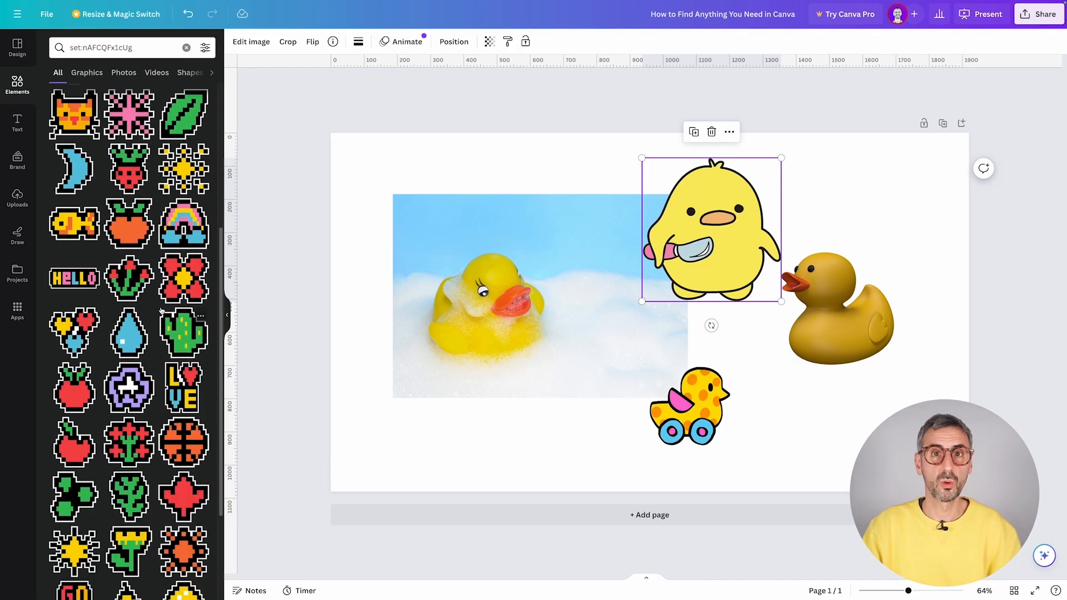
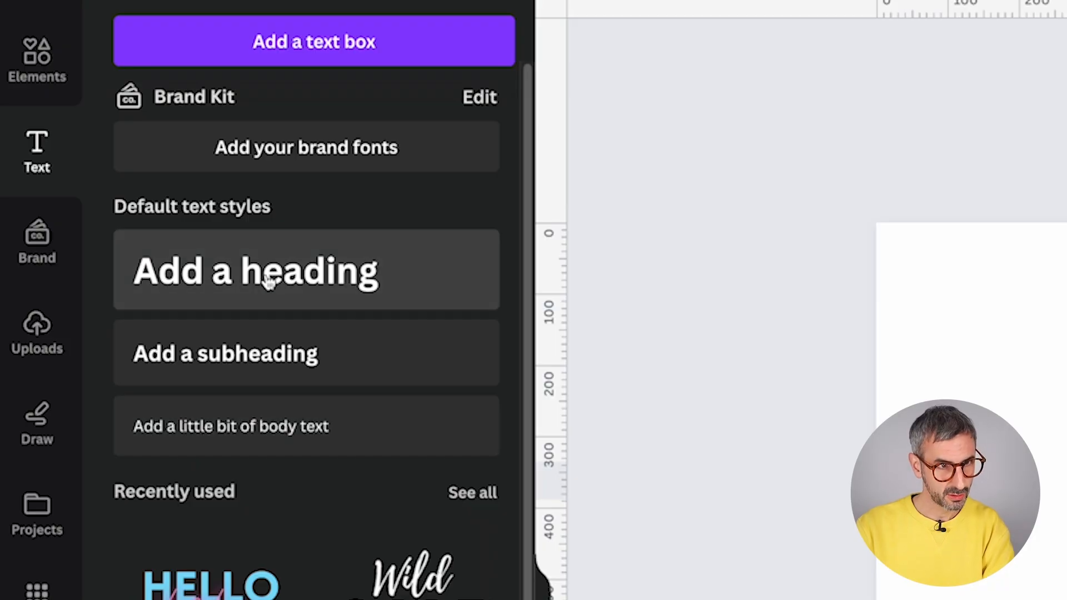
- Widen the 'Add a heading' title onto one line and shift it slightly right
drag(580, 341, 435, 333)
click(555, 407)
drag(574, 306, 650, 314)
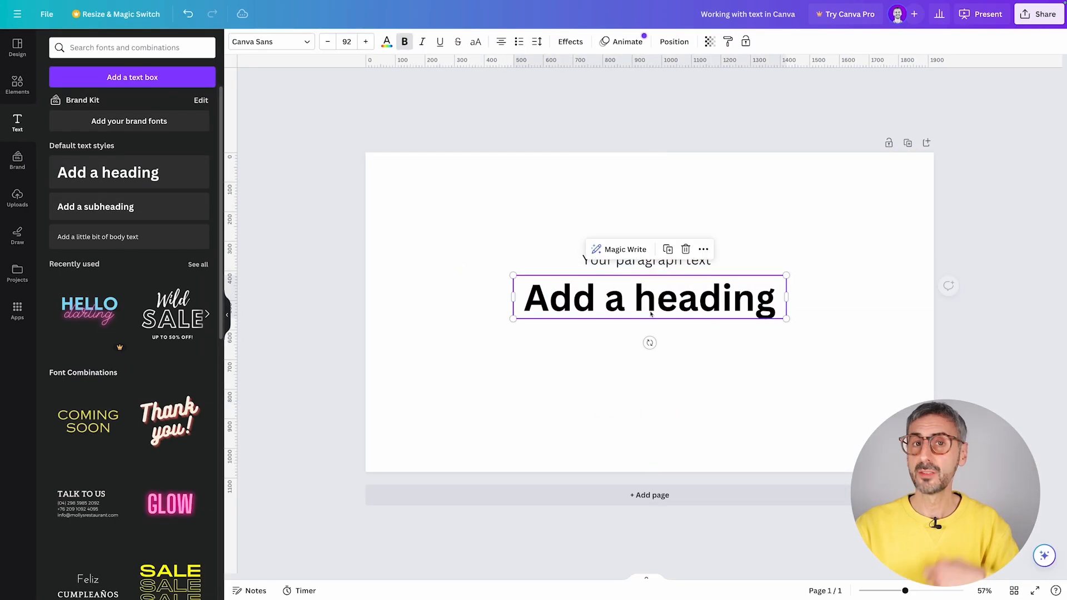
click(639, 379)
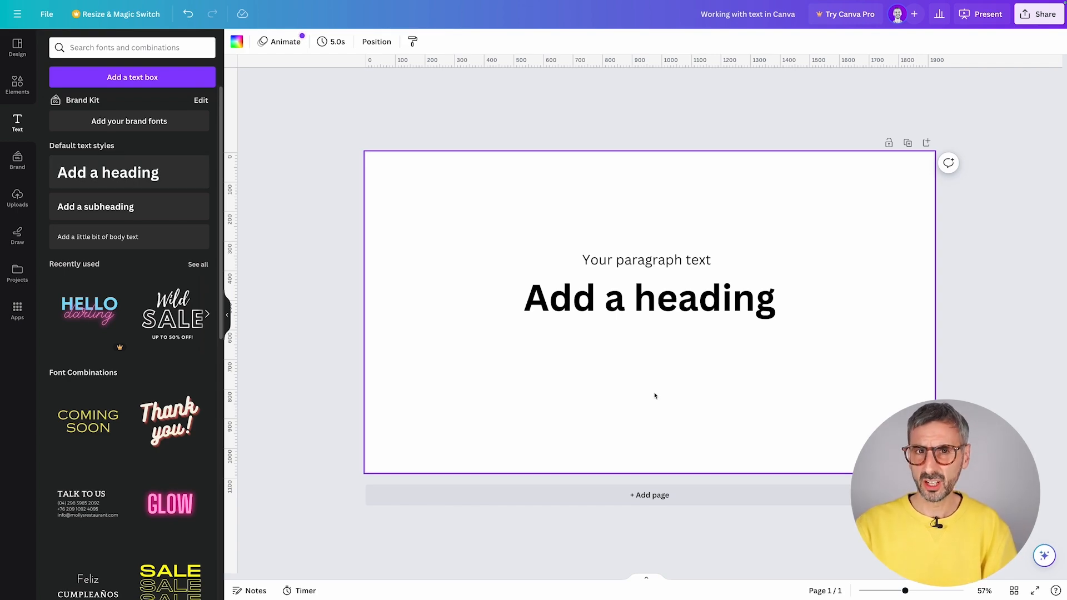
- Add a 'Your paragraph text' box and place it directly under the heading
key(t)
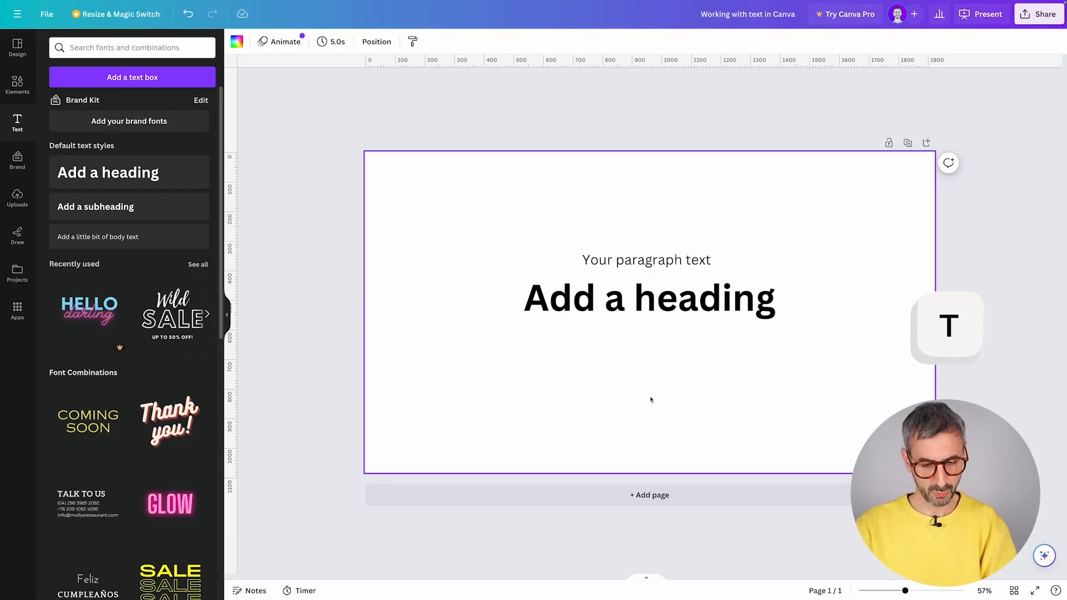
key(t)
drag(657, 340, 660, 393)
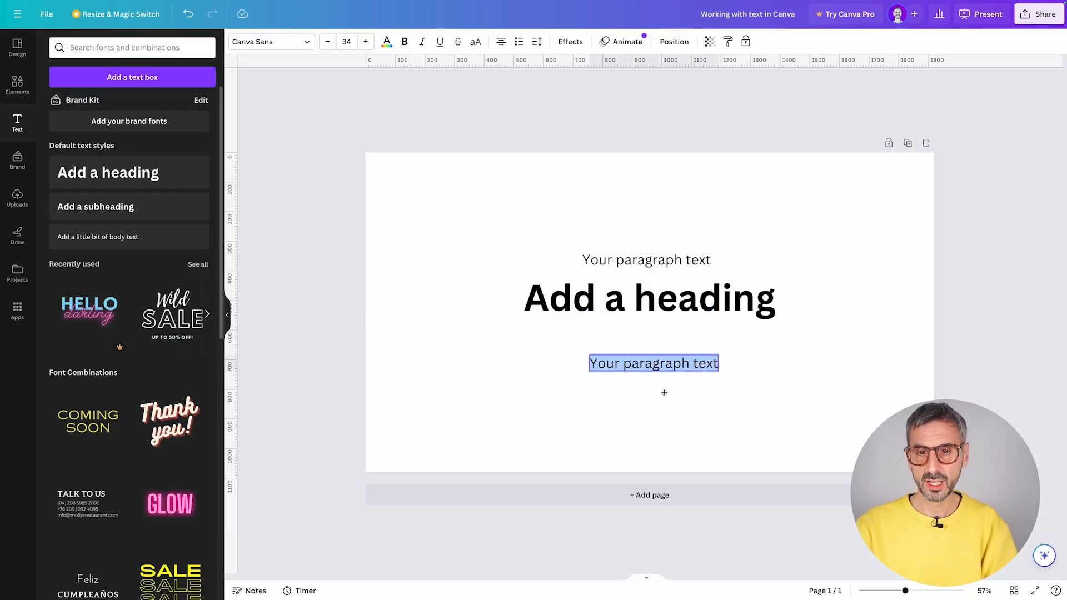
key(Escape)
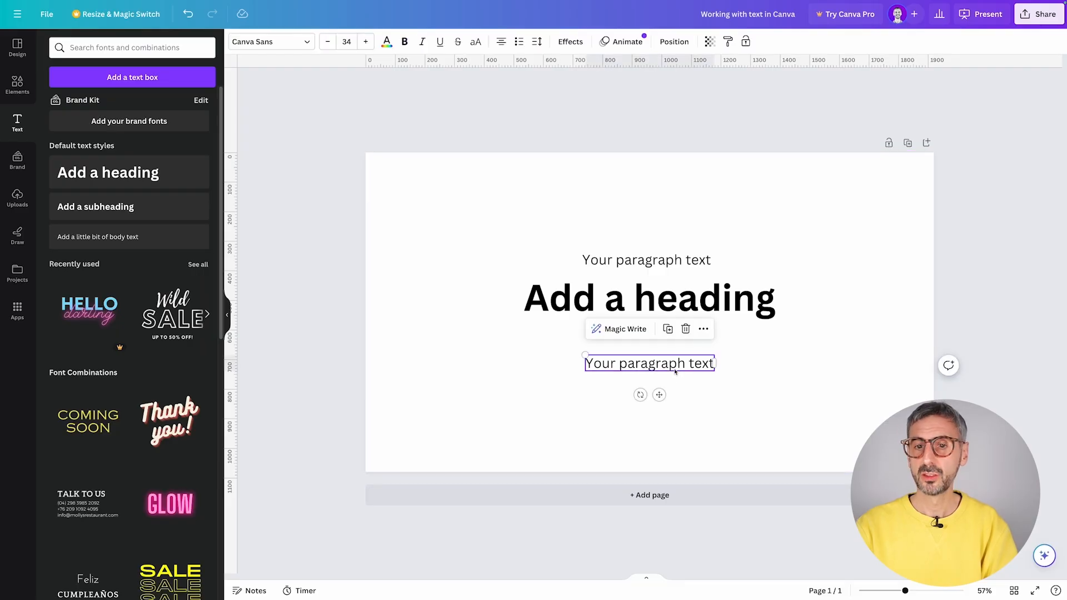
click(657, 259)
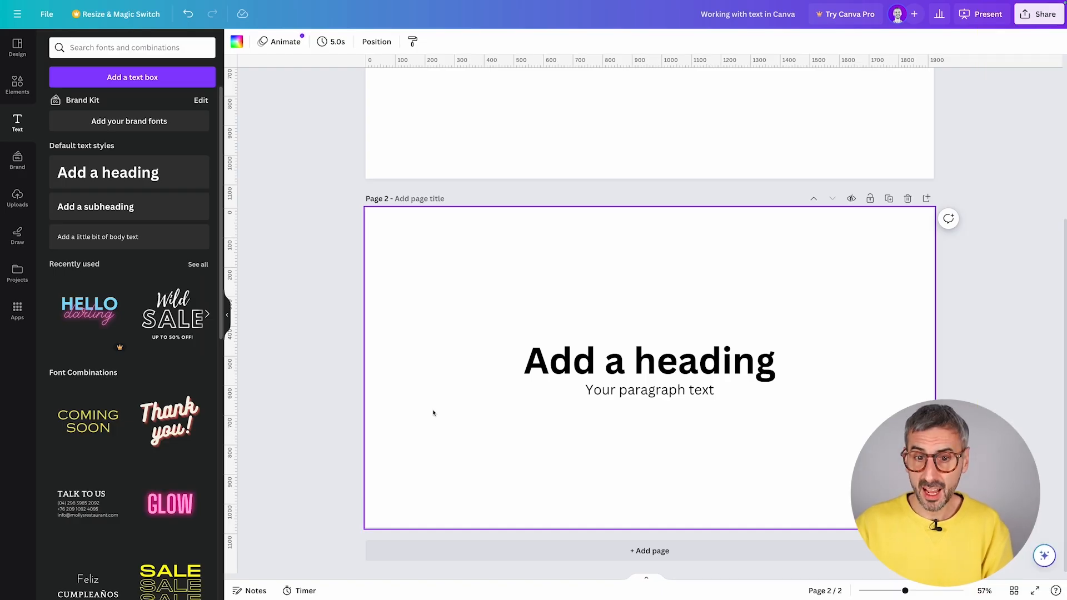
- Move 'Your paragraph text' down and the heading up to open a gap, then select the heading
click(611, 380)
drag(611, 380, 611, 390)
drag(618, 351, 618, 336)
click(615, 472)
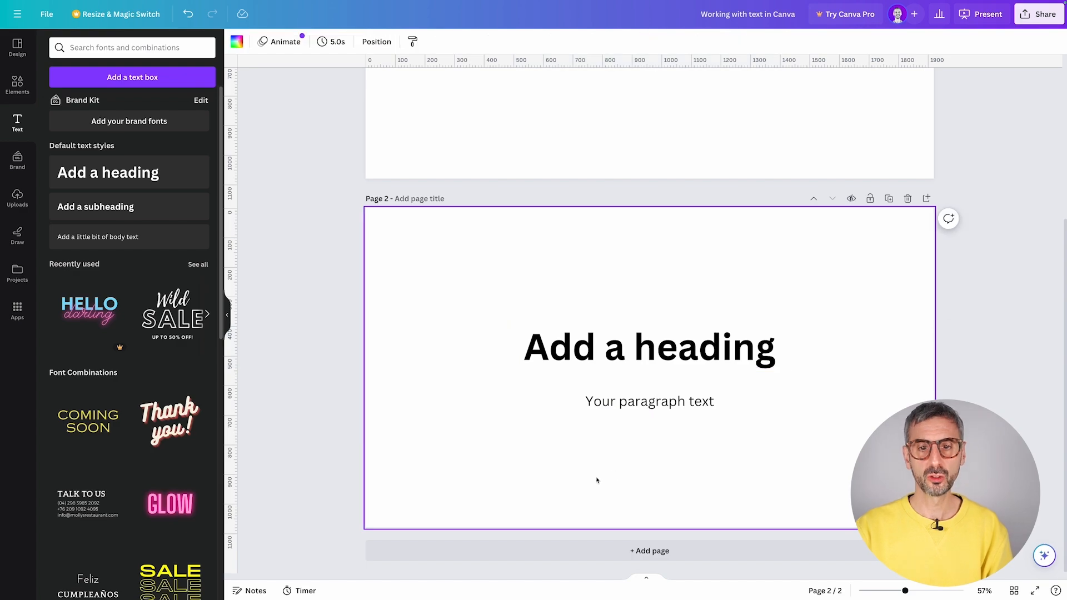
click(725, 356)
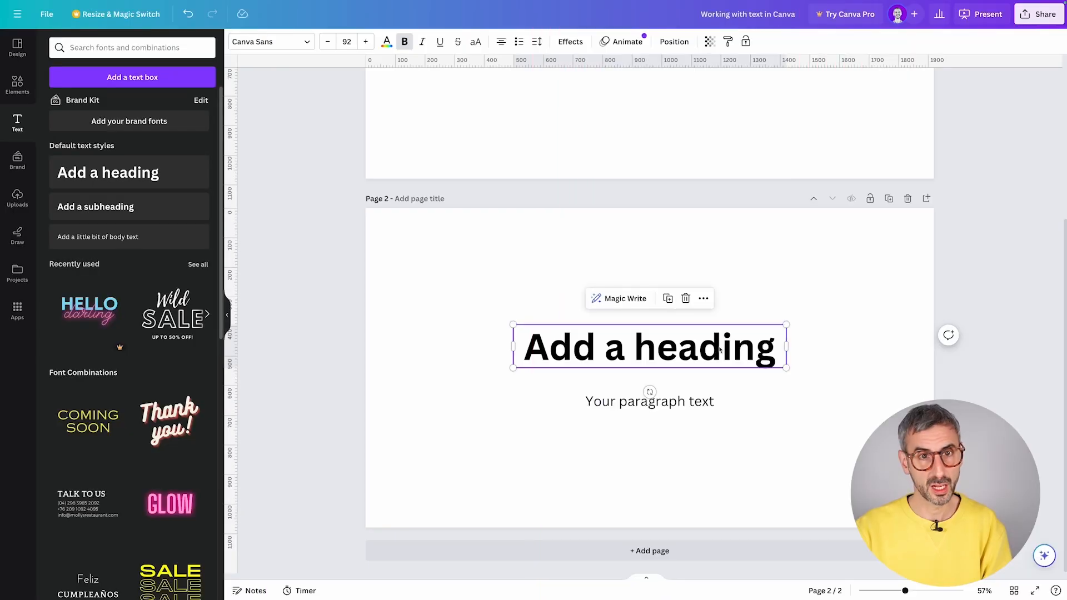
click(524, 425)
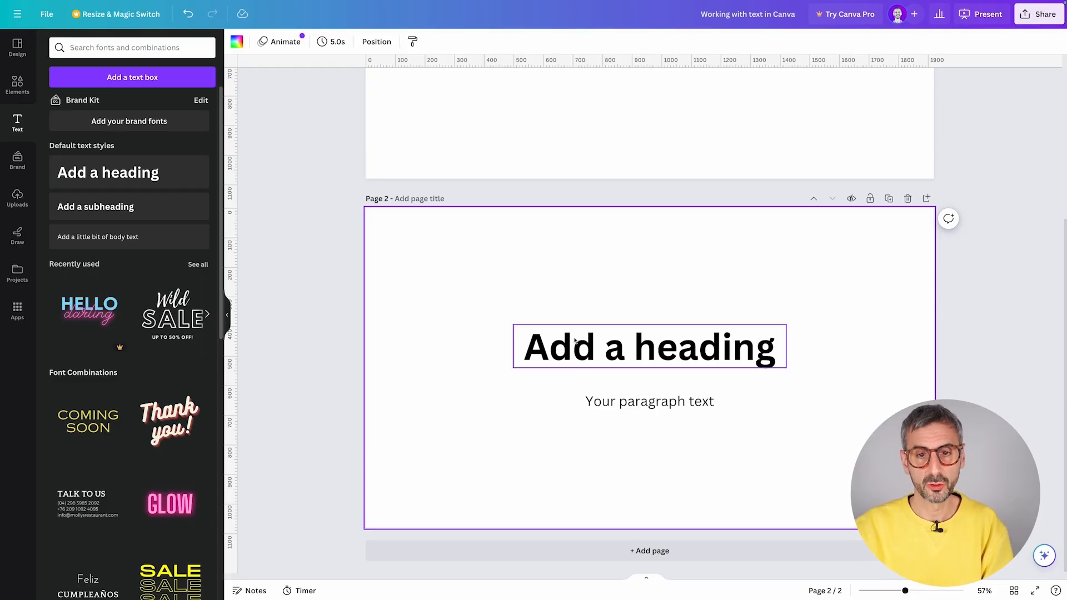
click(569, 362)
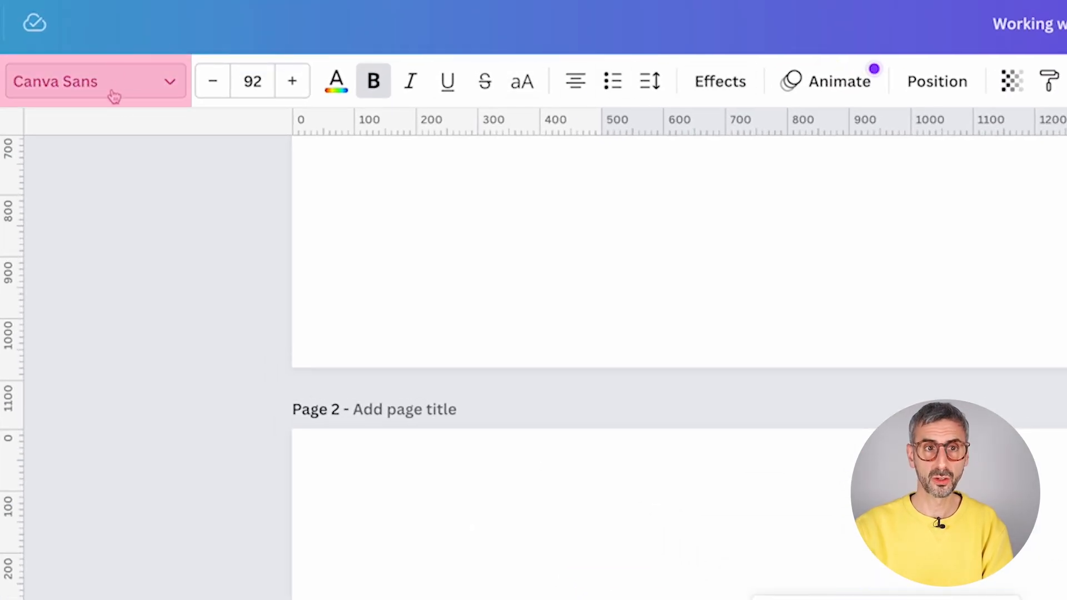
- Search the heading's font list for 'mont', then clear the search
click(133, 90)
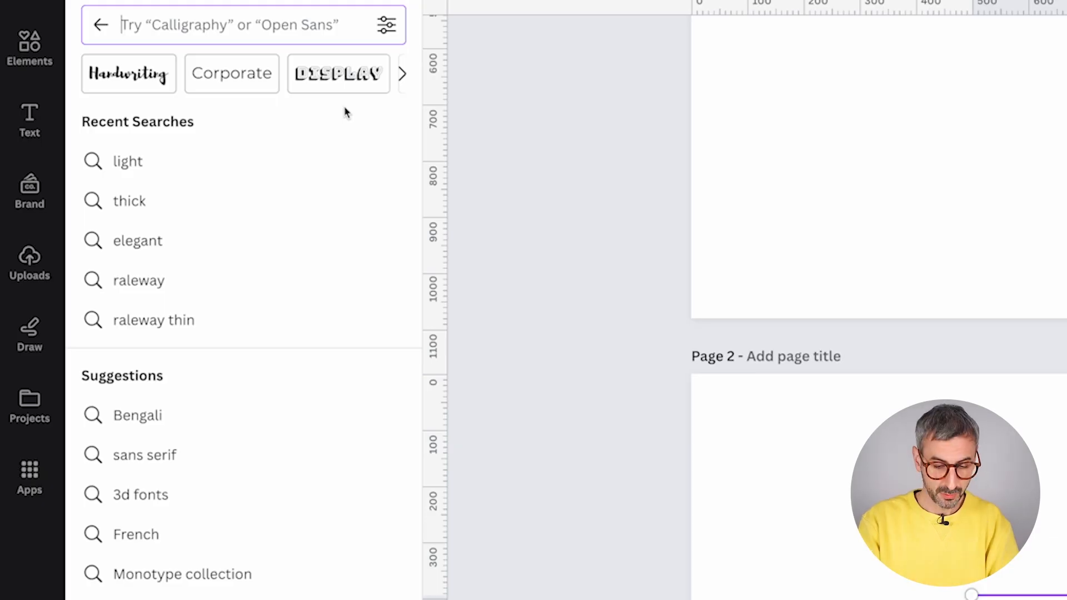
text(mont)
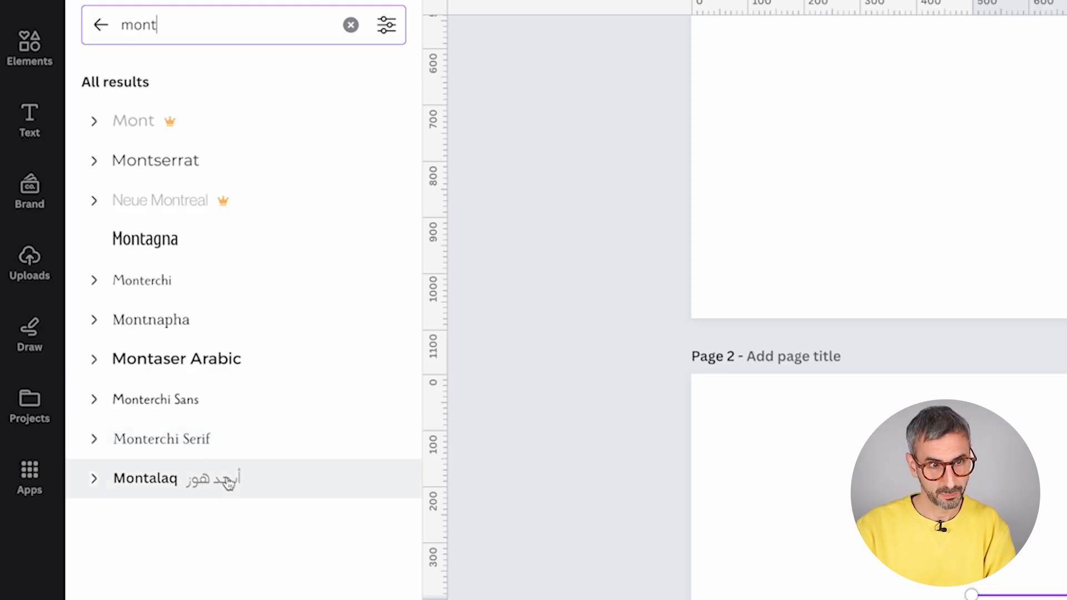
drag(154, 29, 118, 25)
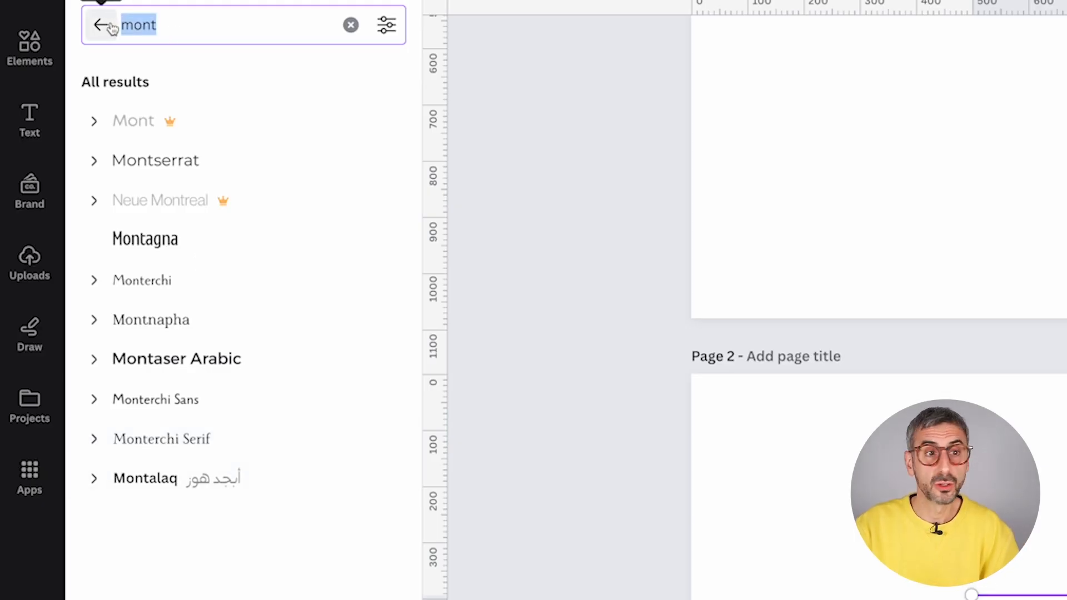
key(BackSpace)
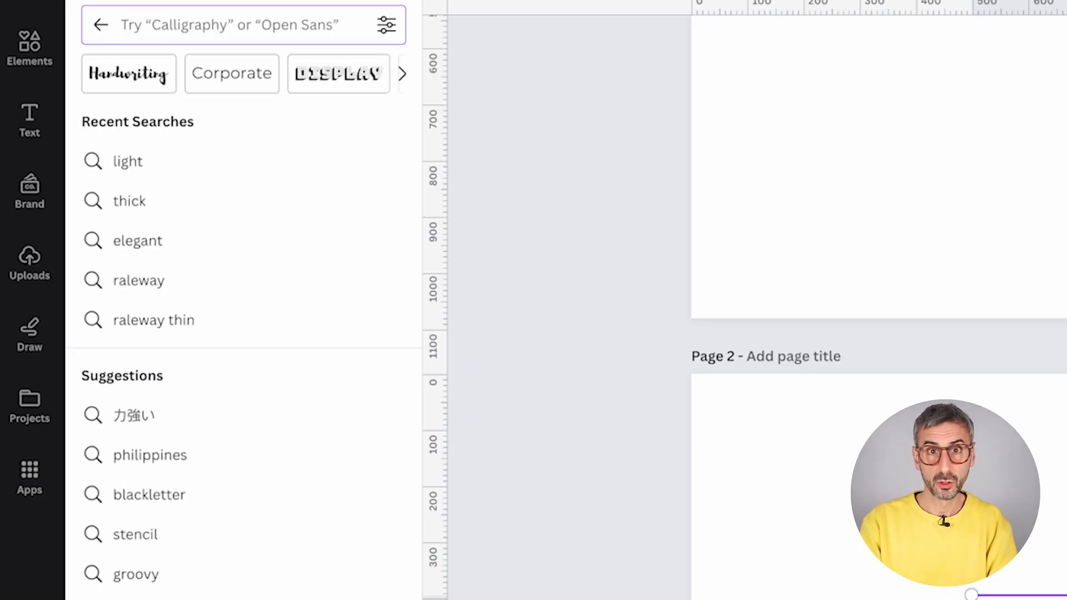
- Search fonts for 'bold' and scroll through the results
text(bol)
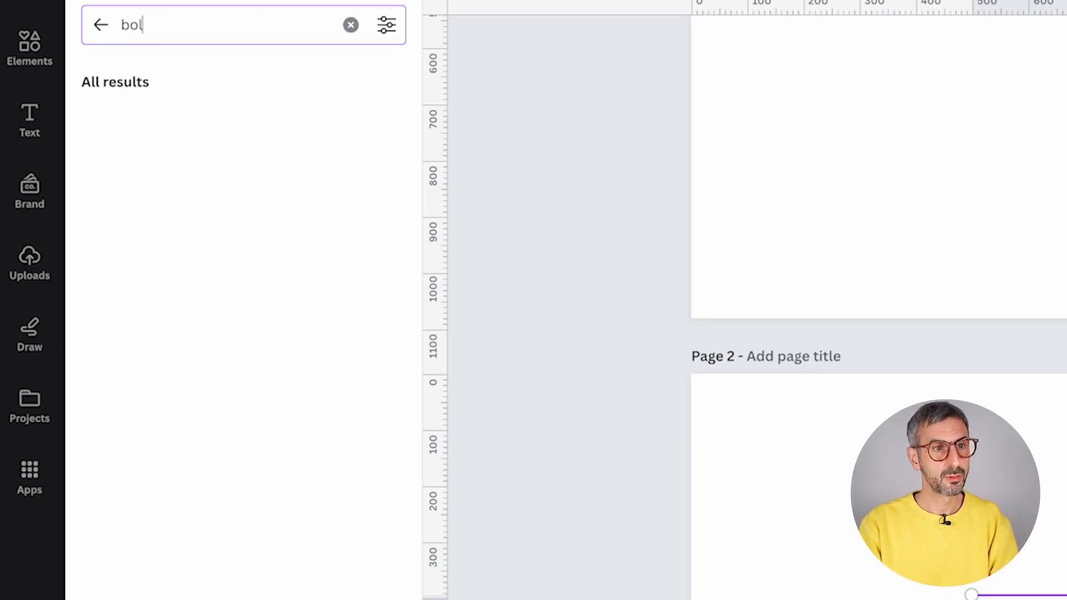
text(d)
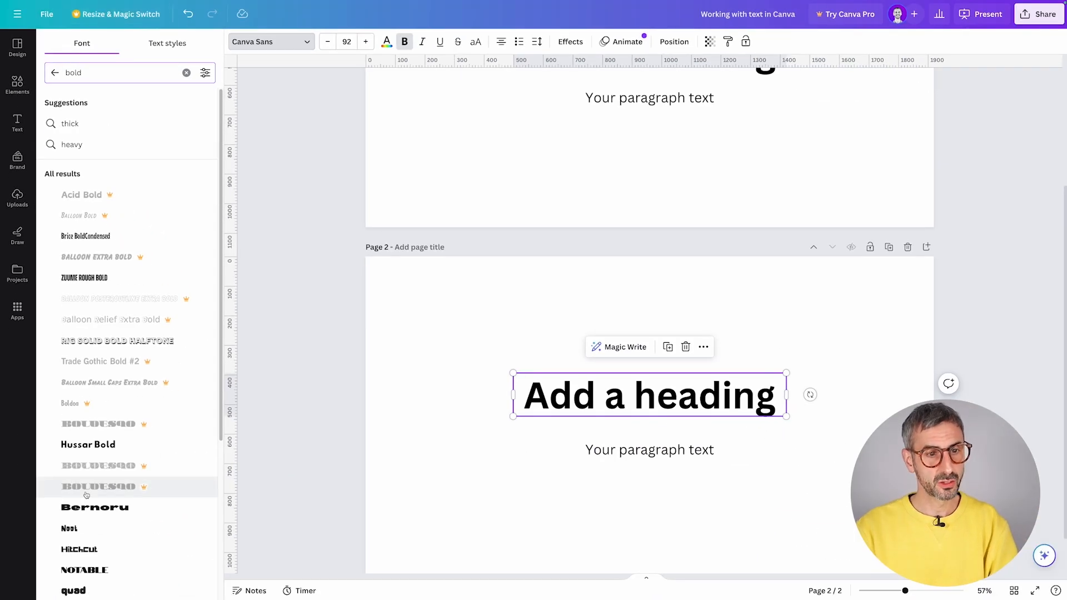
scroll(223, 476, down, 3)
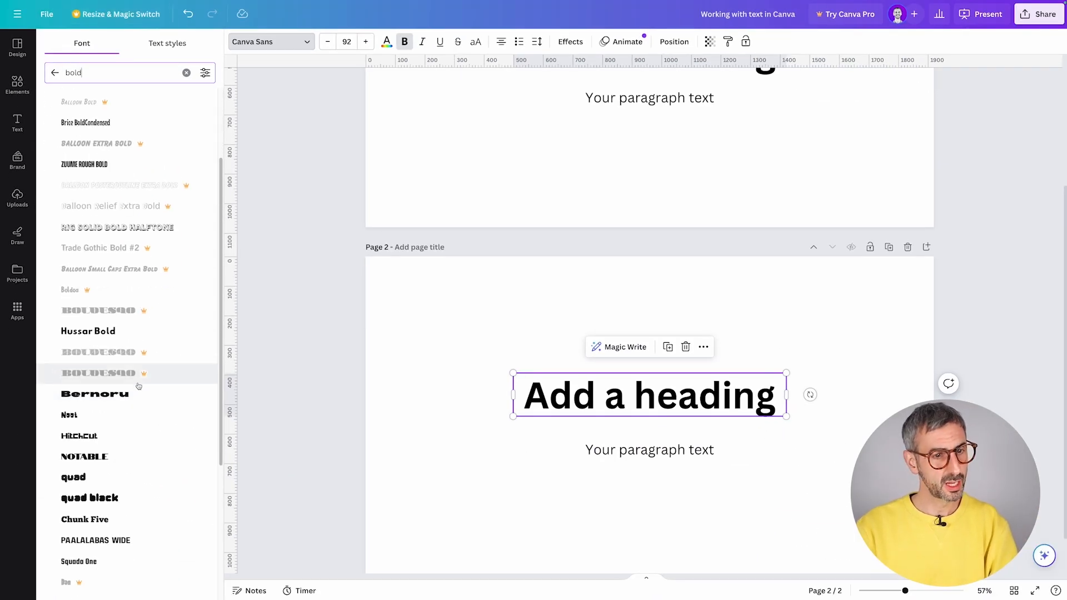
scroll(146, 353, down, 2)
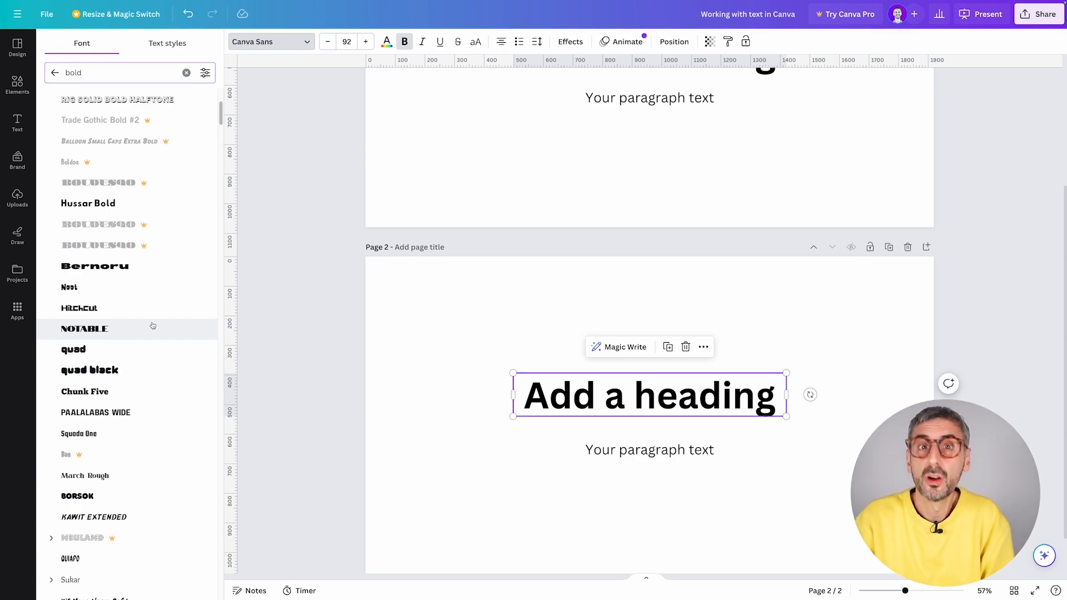
scroll(127, 334, down, 1)
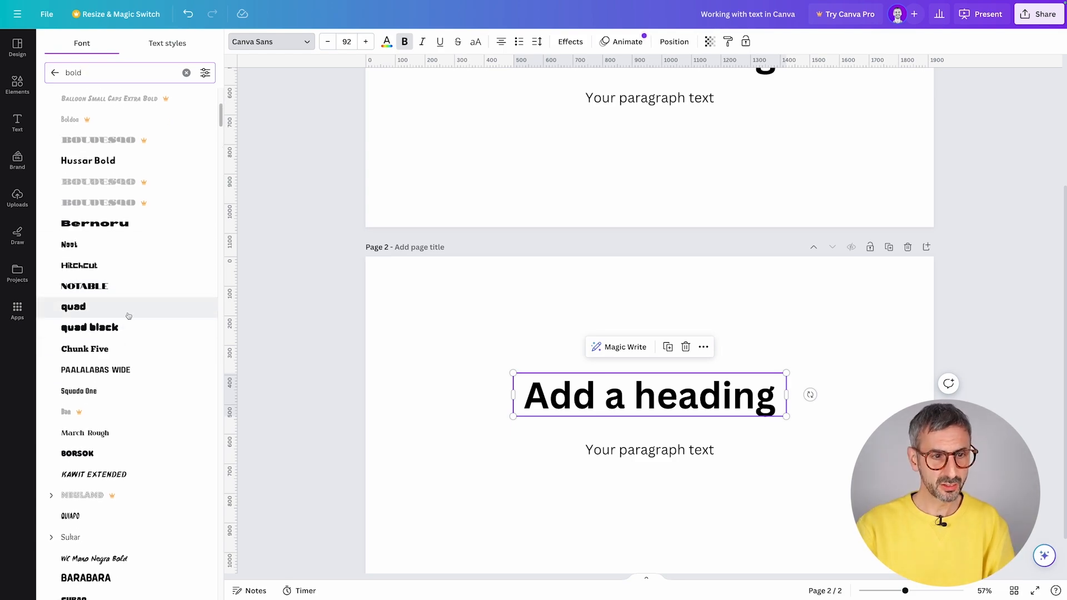
scroll(139, 361, up, 4)
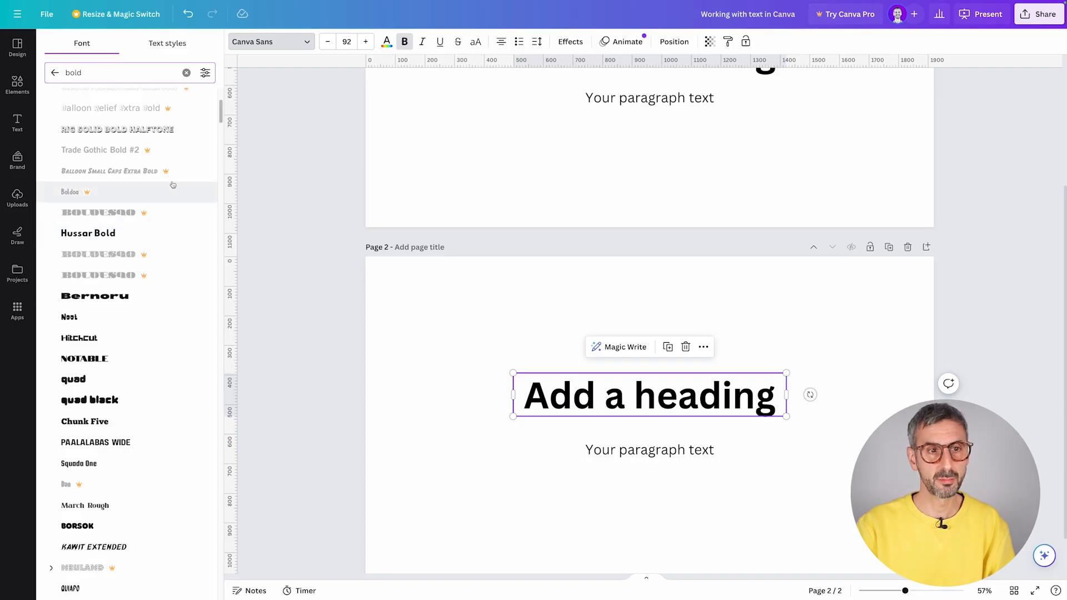
scroll(168, 233, up, 2)
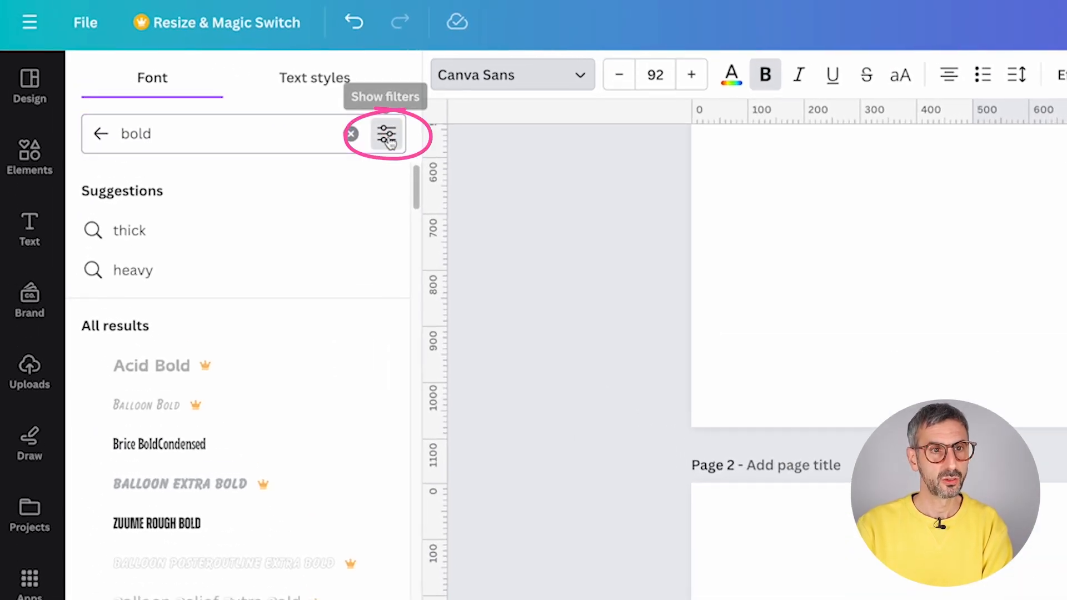
- Filter the bold font results to free fonts only and browse them
click(385, 134)
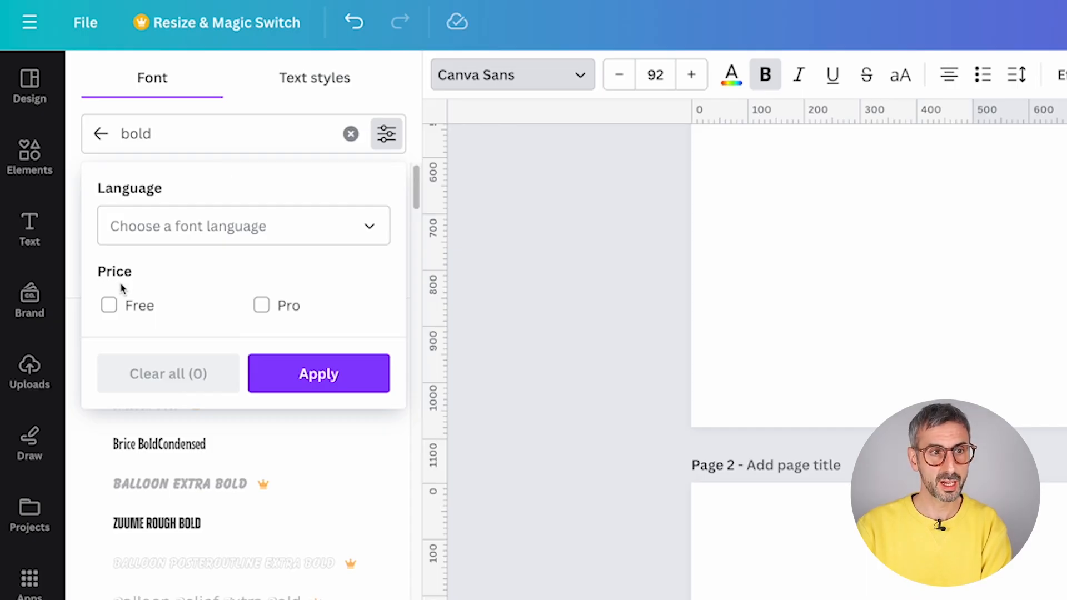
click(109, 305)
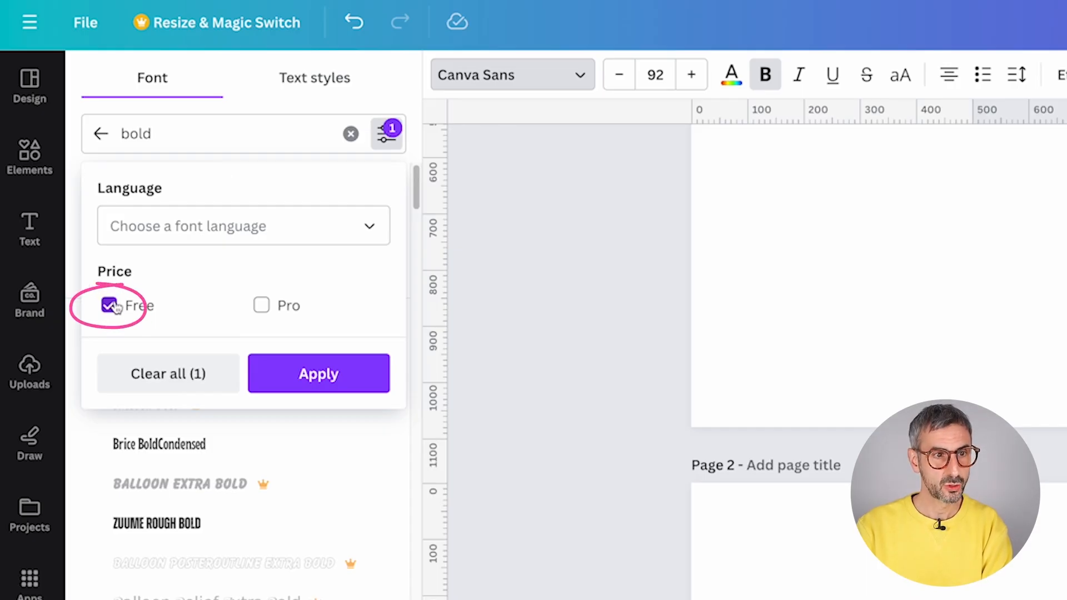
click(318, 362)
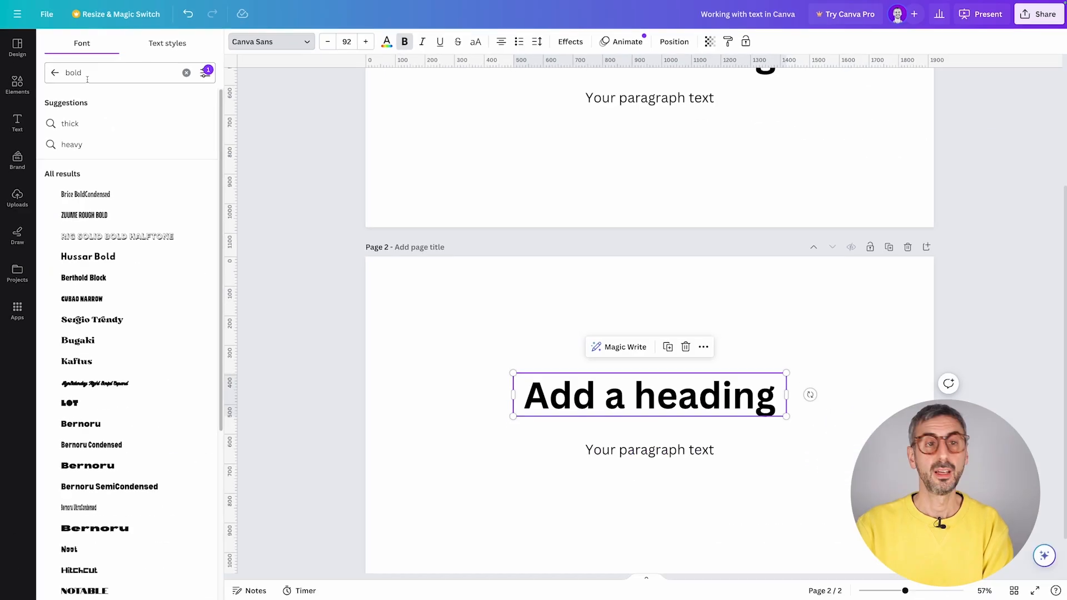
scroll(112, 274, down, 3)
scroll(119, 261, up, 3)
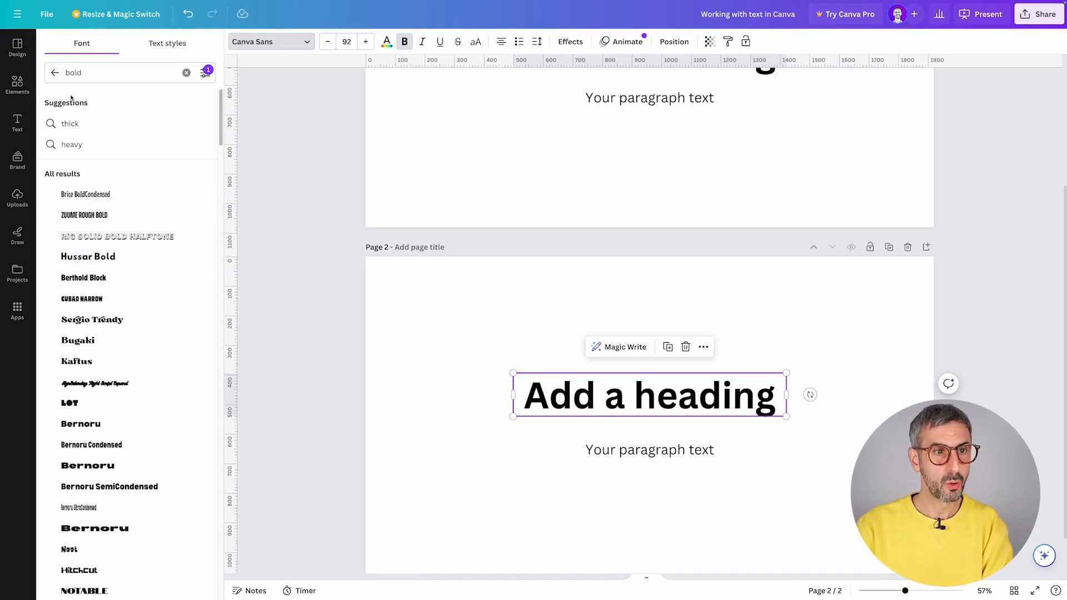
drag(69, 78, 63, 75)
scroll(132, 255, down, 3)
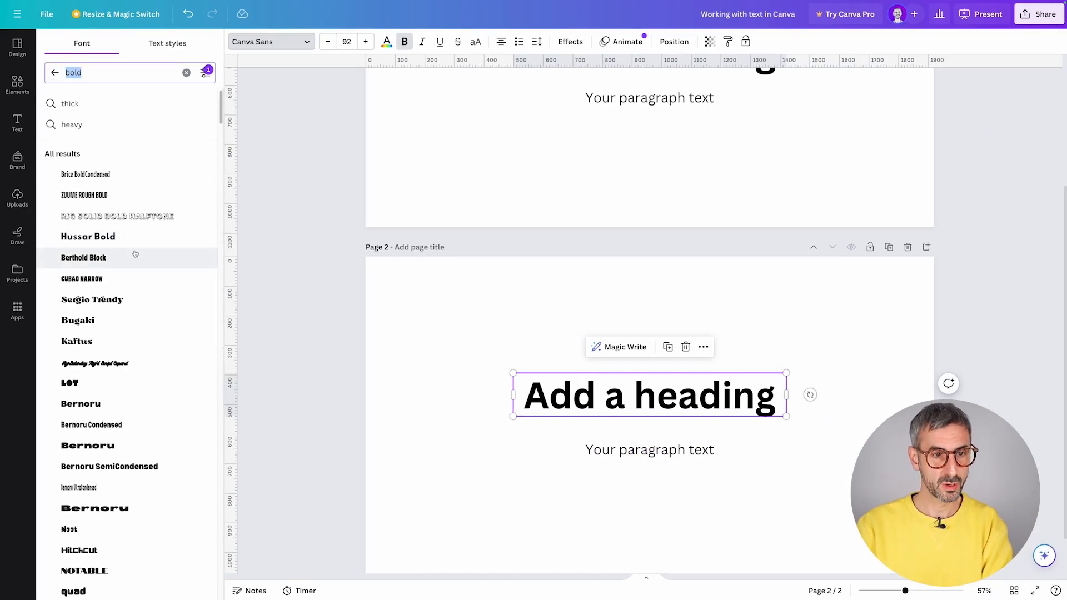
scroll(136, 254, down, 7)
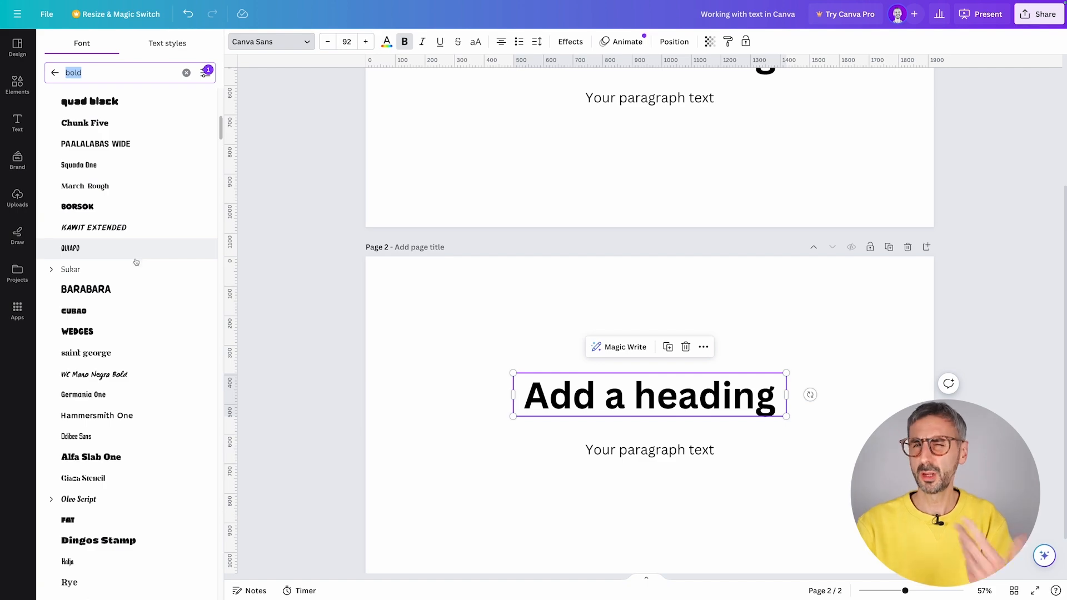
scroll(128, 264, up, 10)
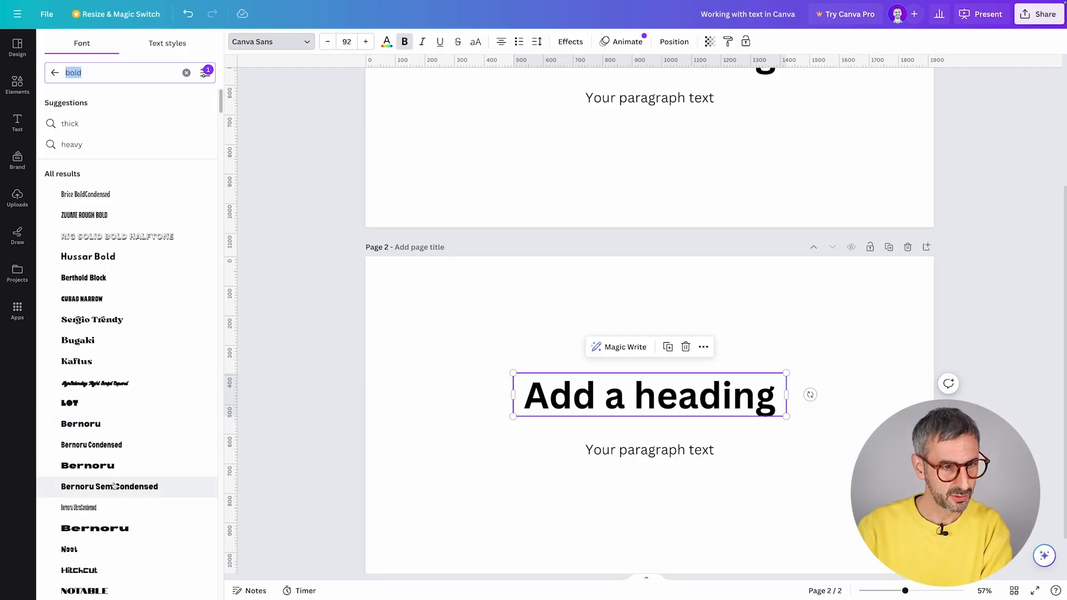
scroll(103, 533, down, 1)
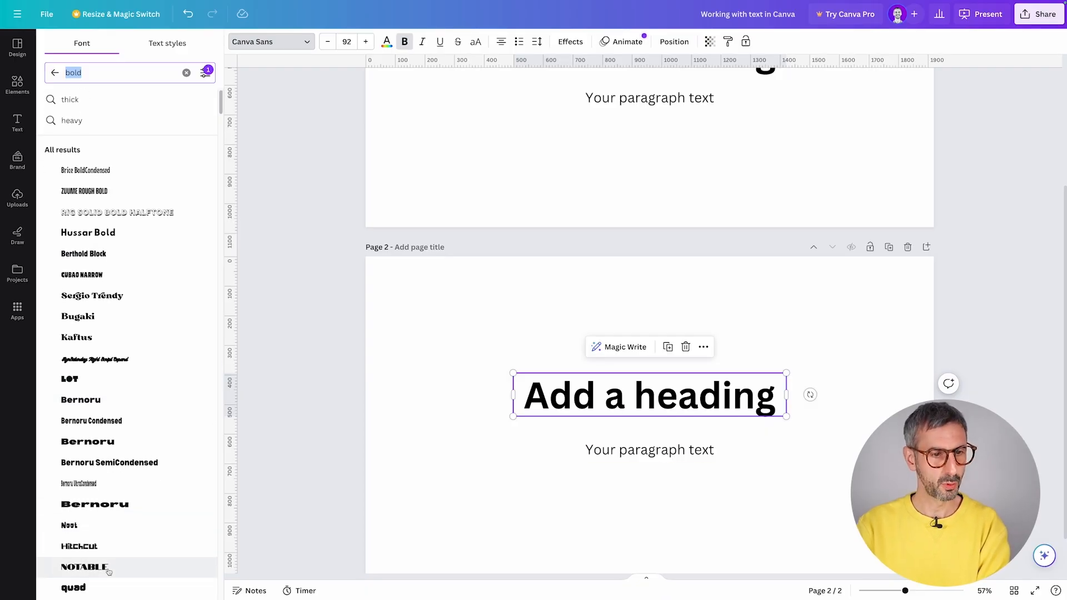
- Set the heading to Notable and widen its box so it fits one line
click(104, 544)
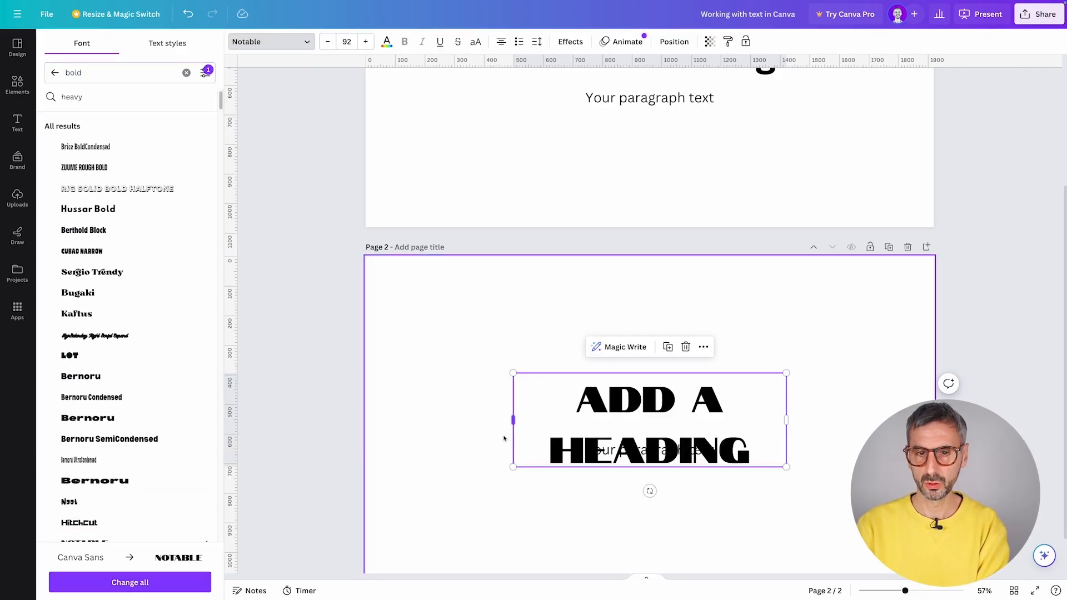
drag(514, 422, 414, 419)
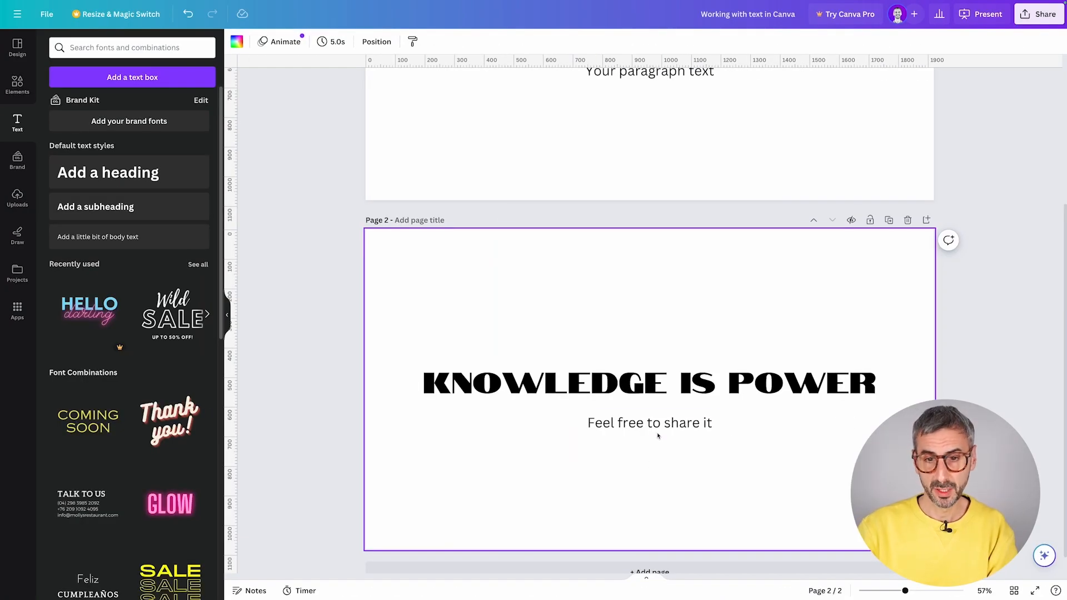
click(657, 434)
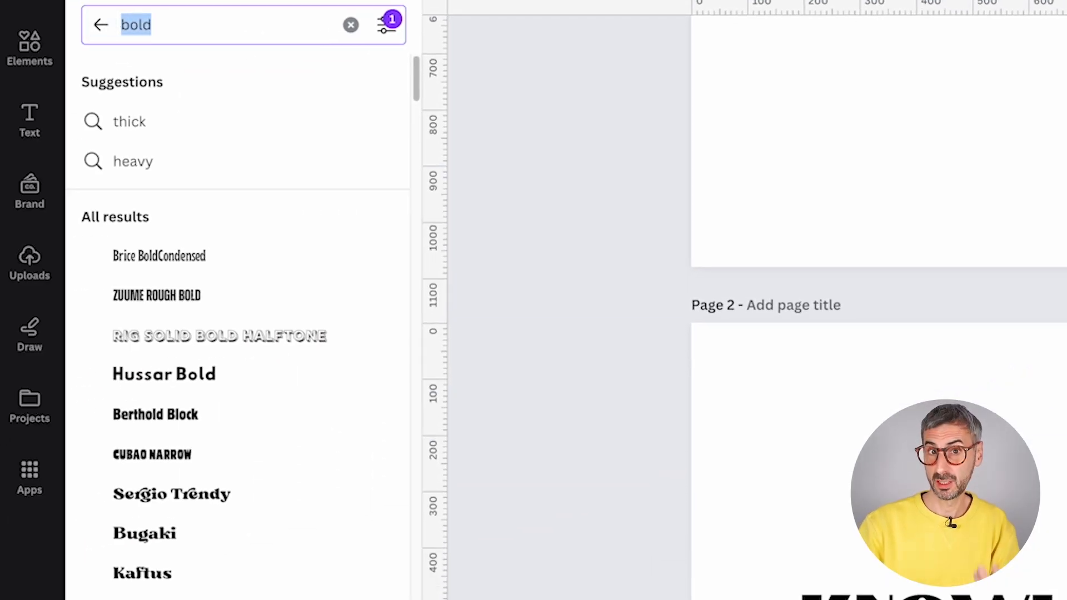
- Replace the font search with 'fun', then clear it
key(BackSpace)
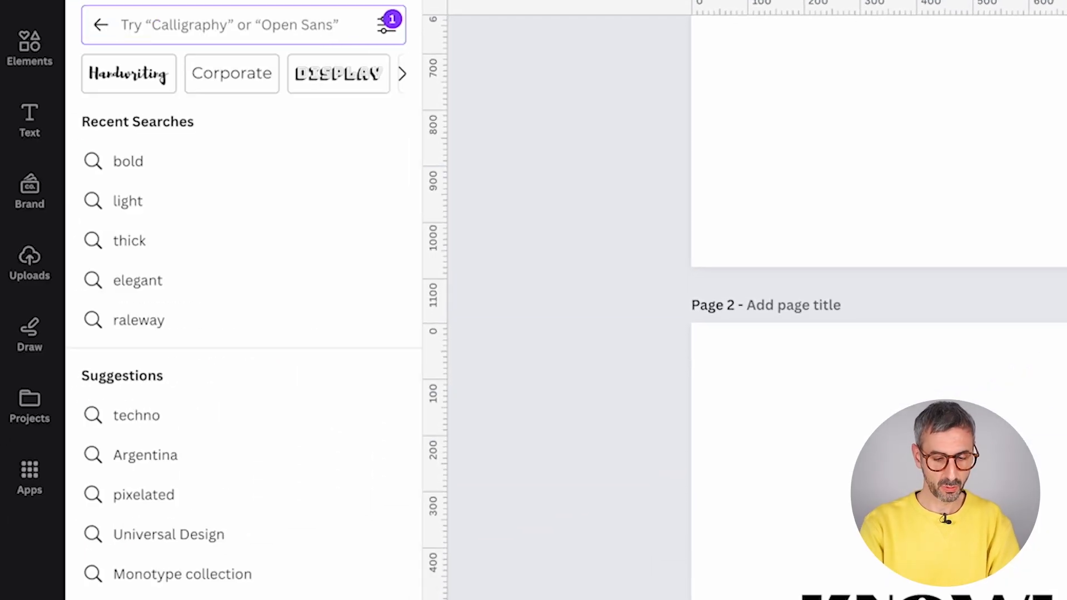
text(fun)
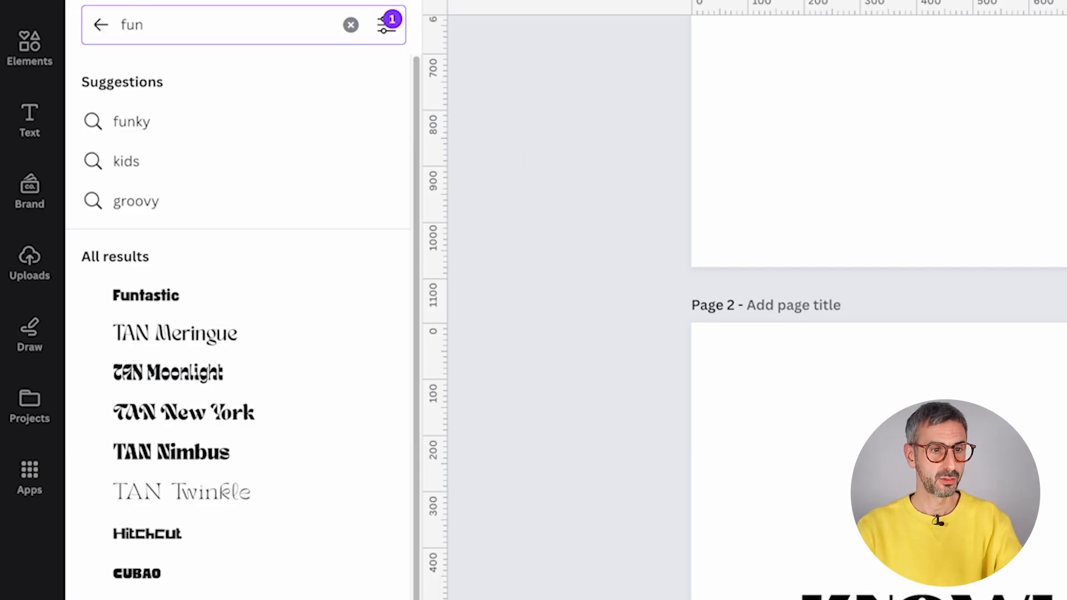
click(351, 24)
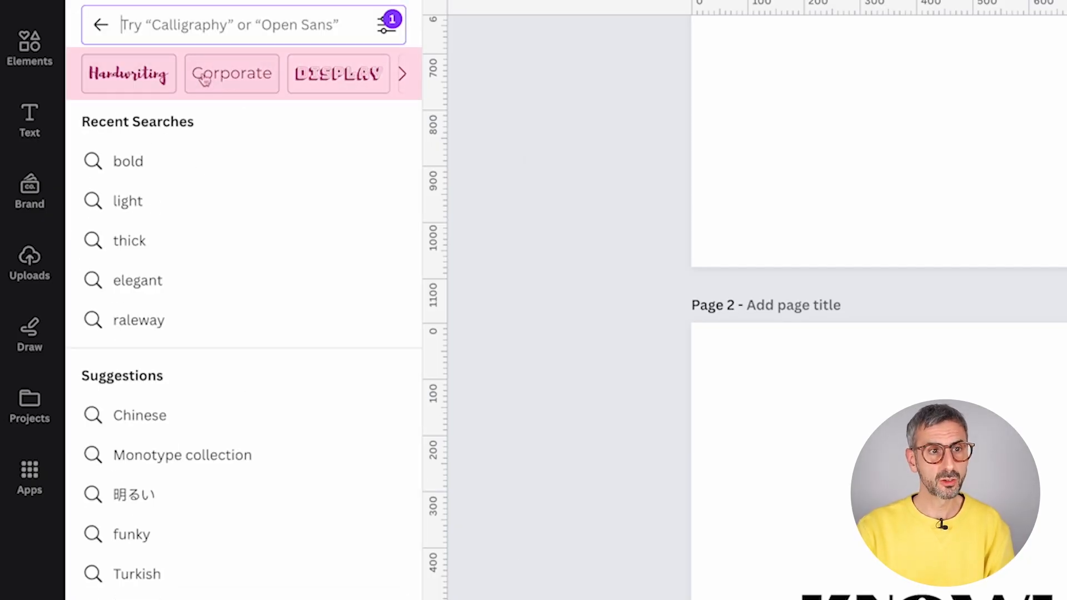
- Browse the font categories to Retro, clear it, and reselect the 'Feel free to share it' subtext
click(402, 73)
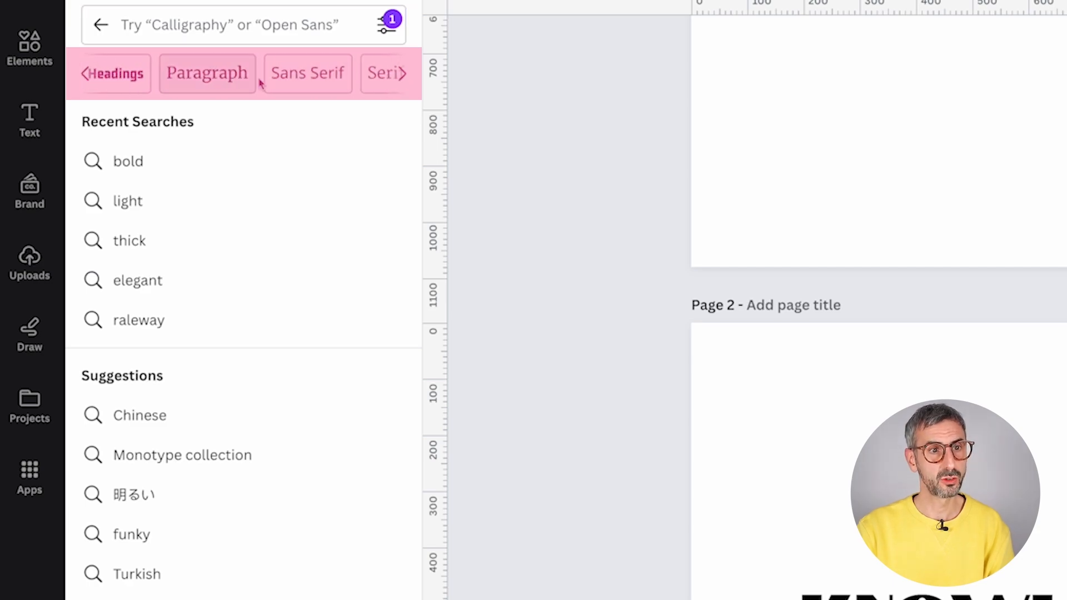
click(401, 75)
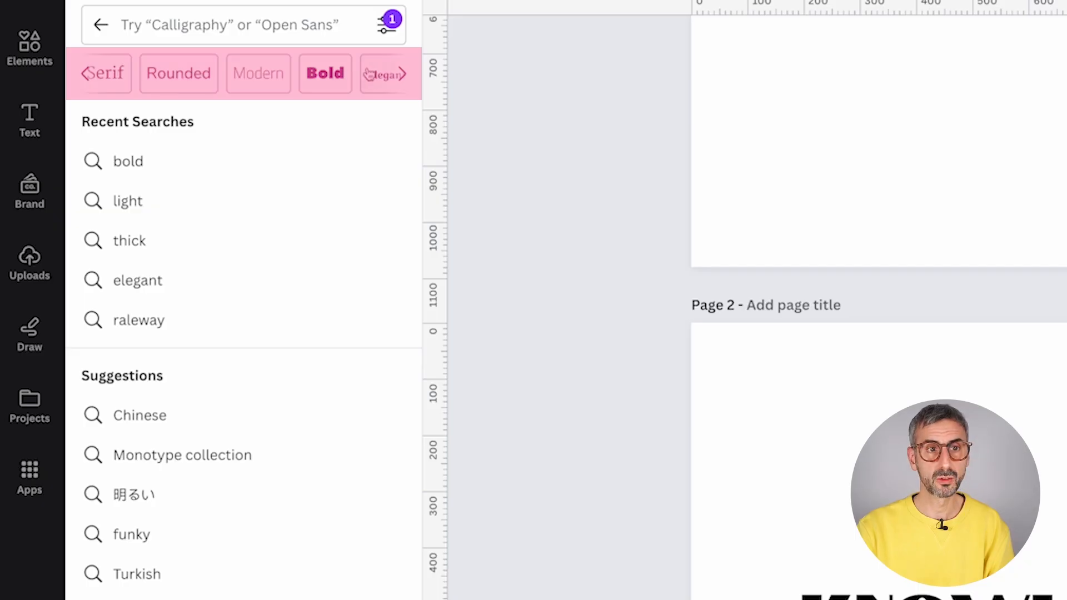
click(406, 76)
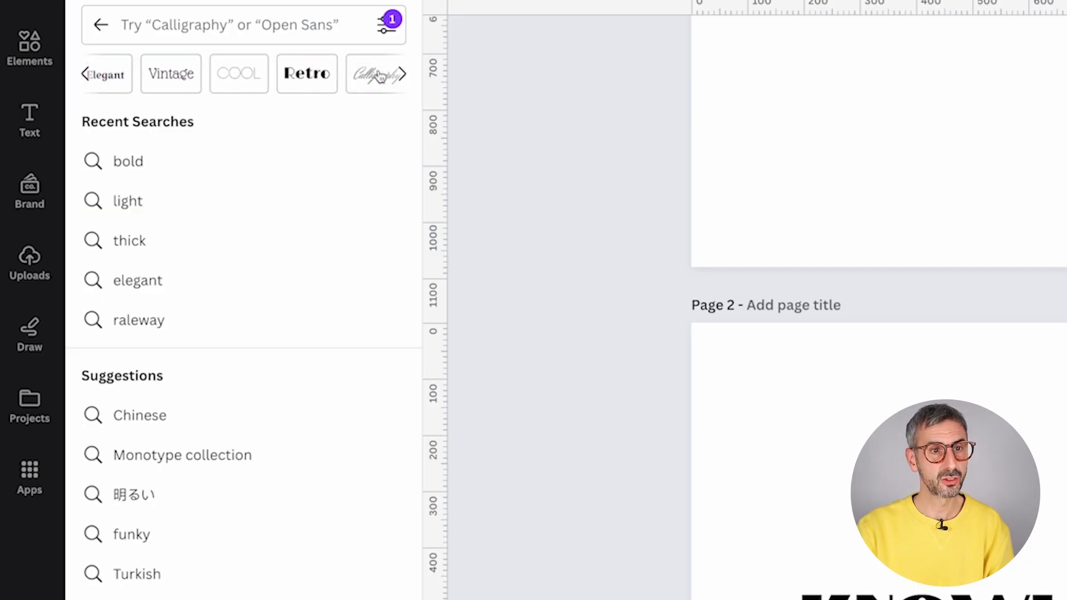
click(310, 85)
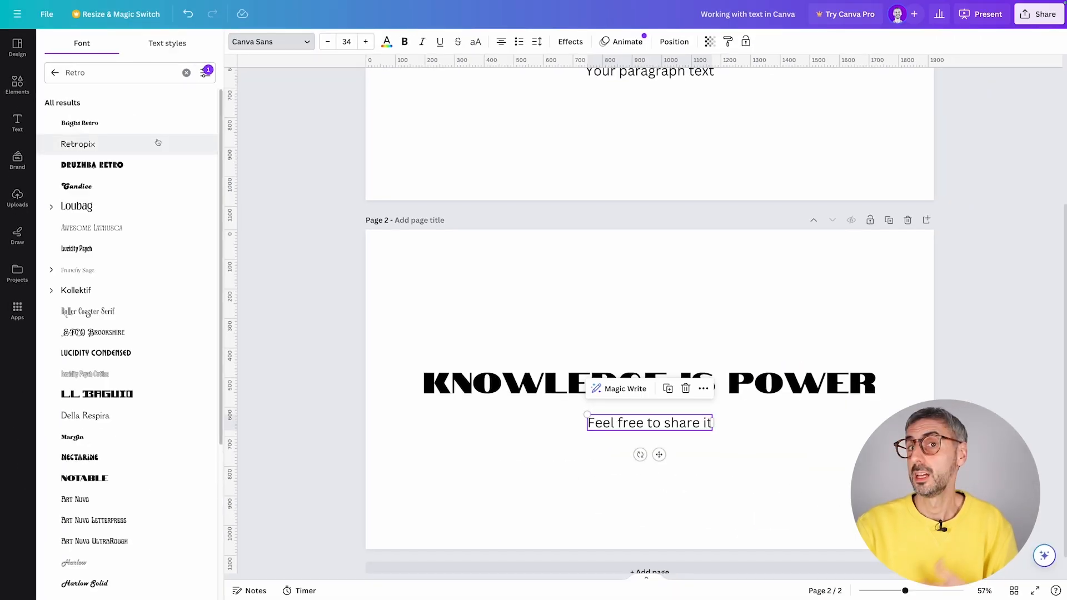
click(187, 73)
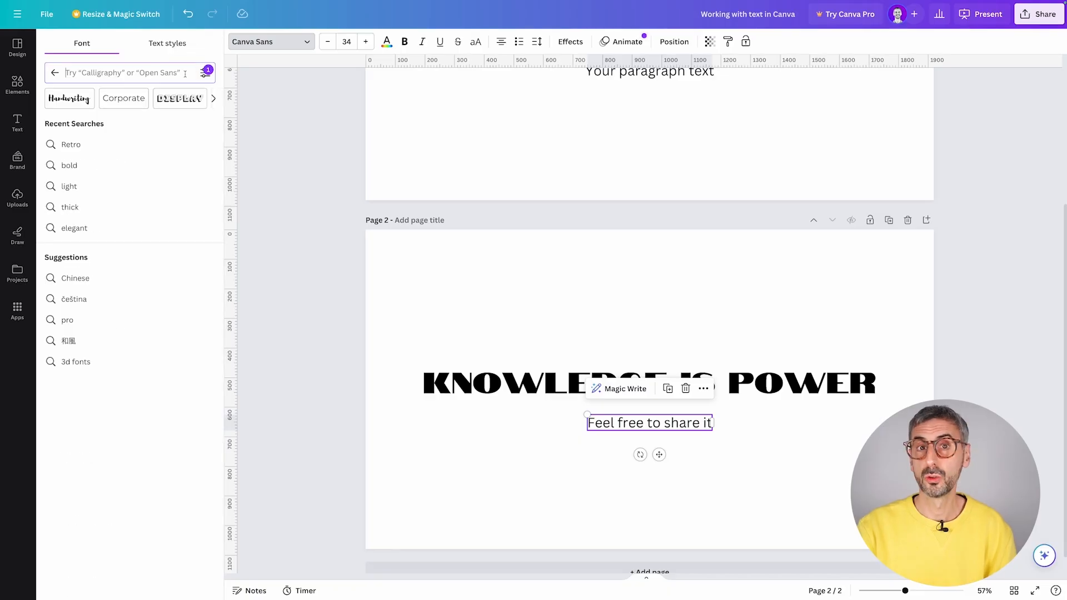
click(603, 312)
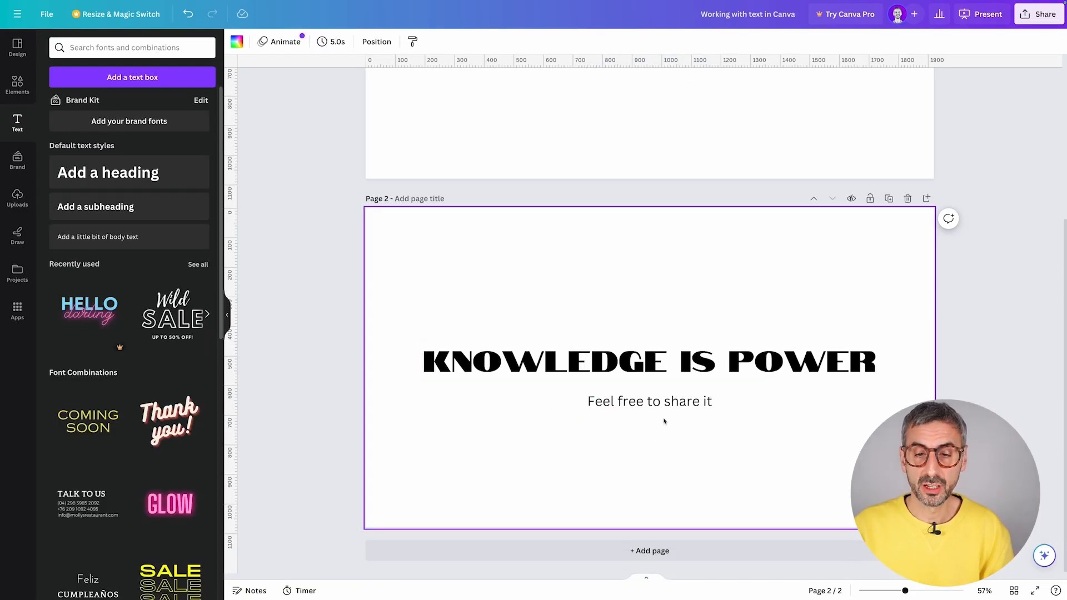
click(646, 401)
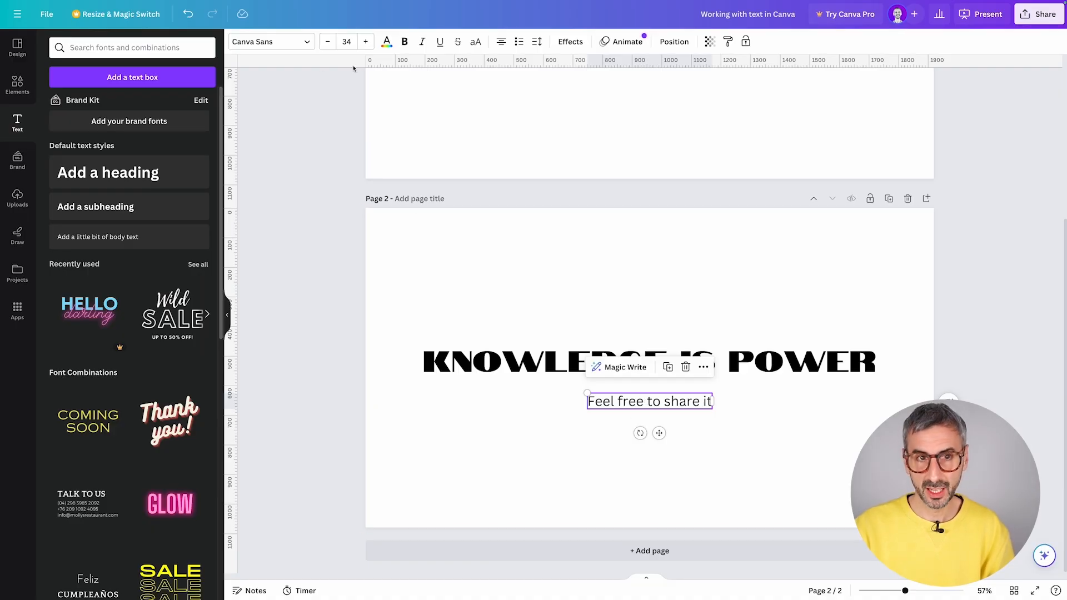
- Search the subtext's fonts for Montserrat and expand its weights
click(253, 41)
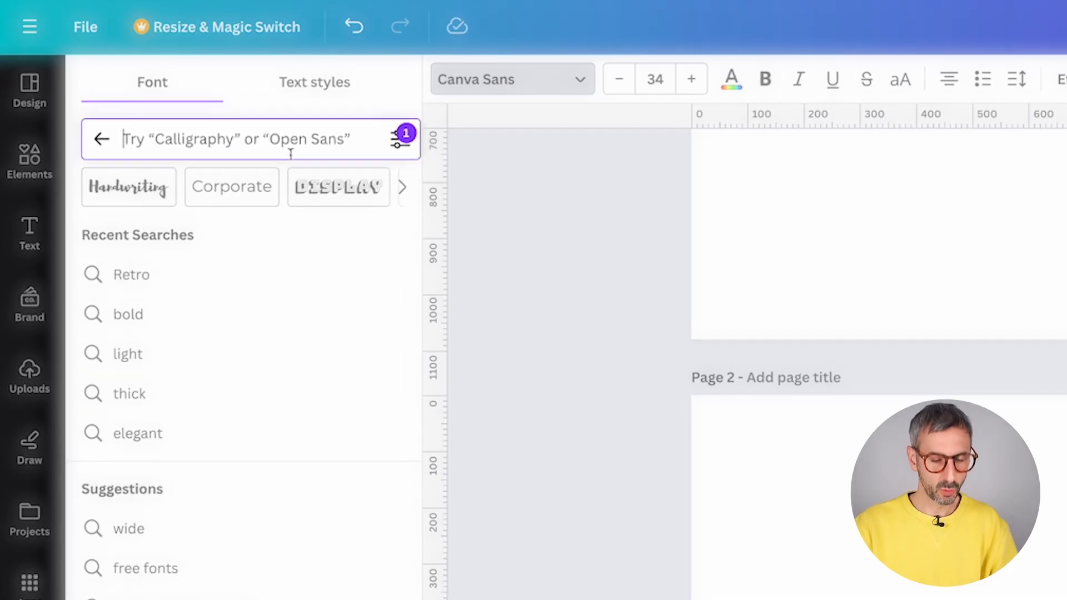
text(mon)
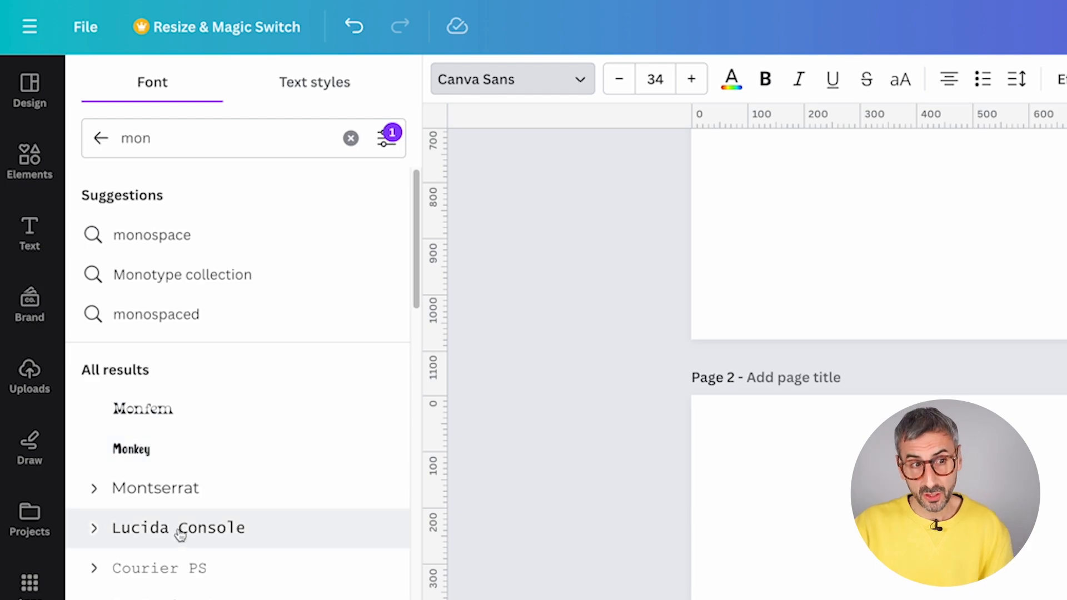
click(94, 490)
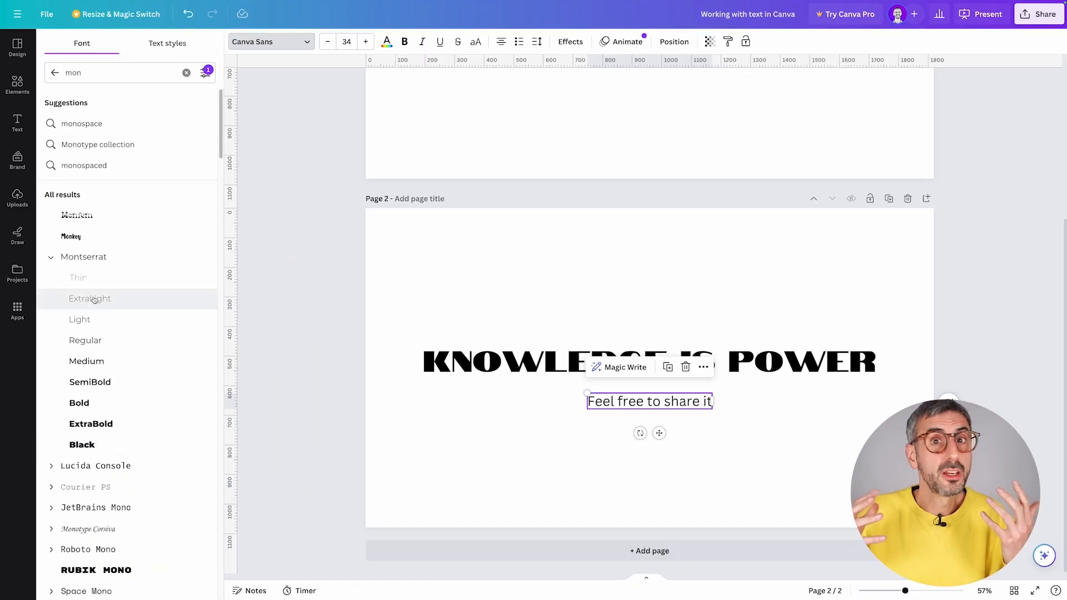
- Preview Montserrat weights from Light to Black, settling on ExtraLight
click(93, 299)
click(83, 319)
click(88, 340)
click(90, 381)
click(95, 404)
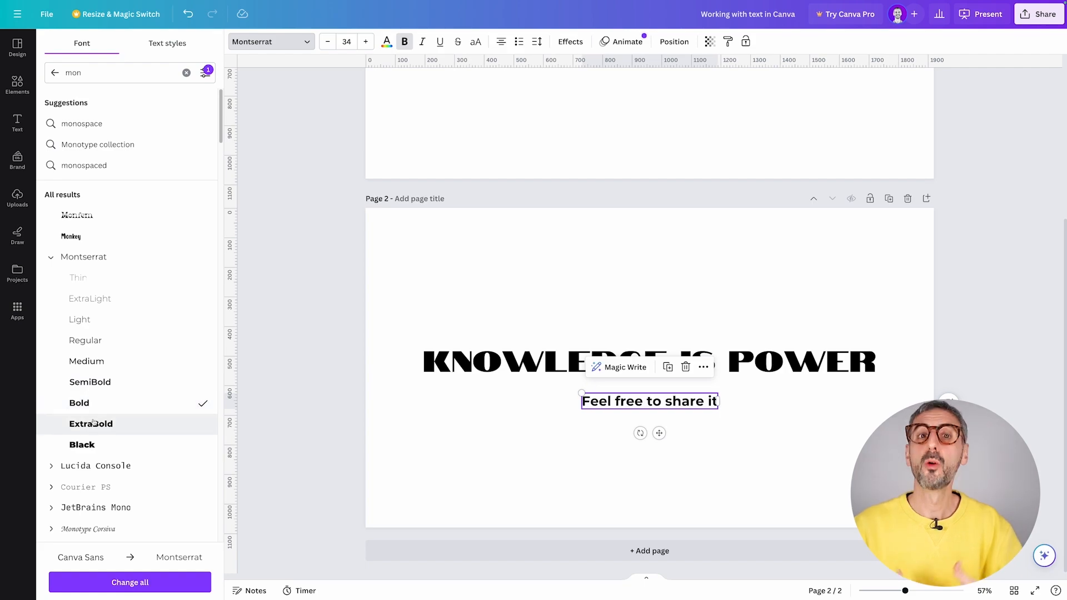
click(94, 424)
click(94, 444)
click(78, 305)
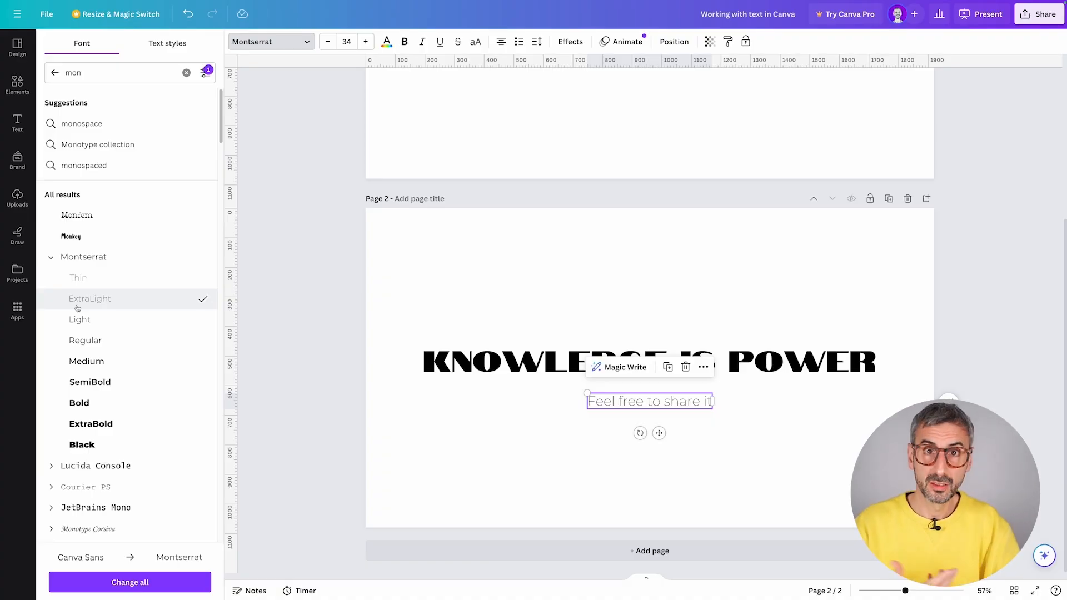
click(452, 421)
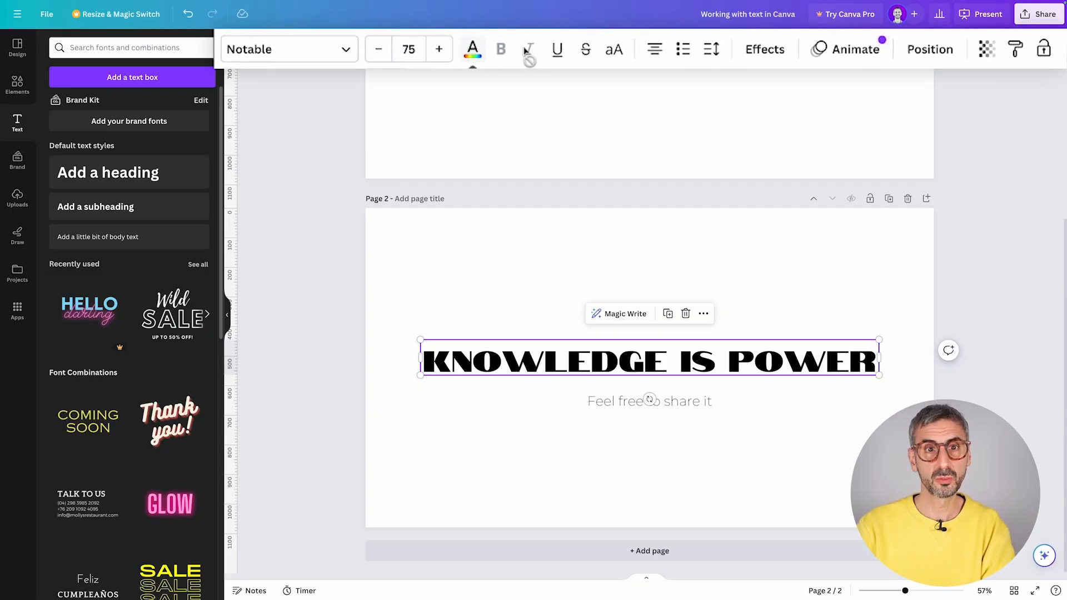
click(378, 49)
click(378, 50)
click(378, 50)
click(378, 50)
click(377, 49)
click(378, 49)
click(378, 49)
click(378, 49)
click(377, 50)
click(378, 49)
click(378, 49)
click(377, 50)
click(378, 49)
click(378, 49)
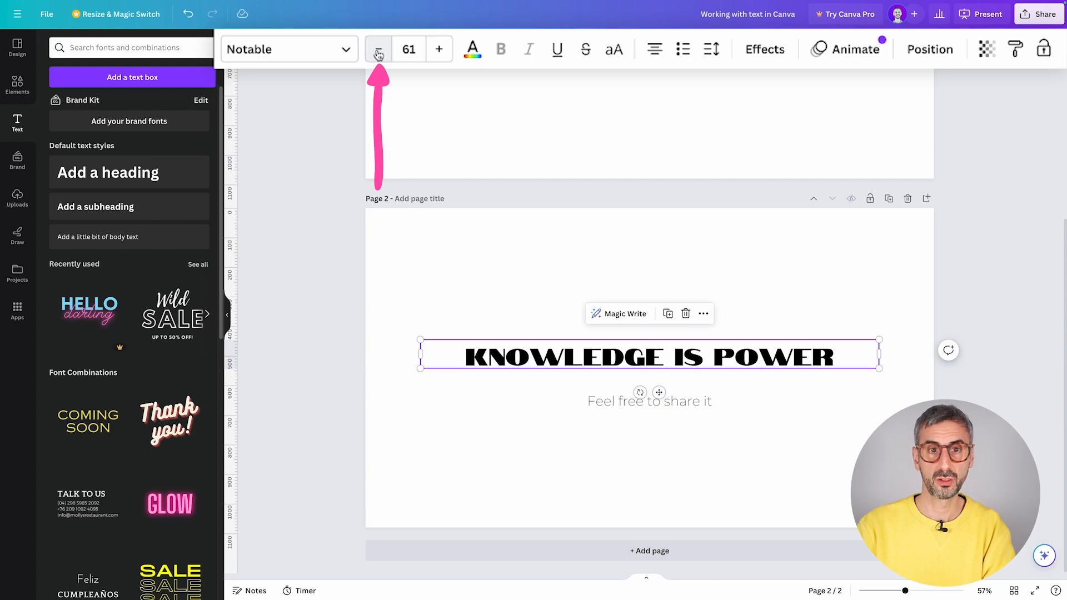
click(439, 50)
click(439, 50)
click(438, 50)
click(439, 49)
click(439, 49)
click(439, 50)
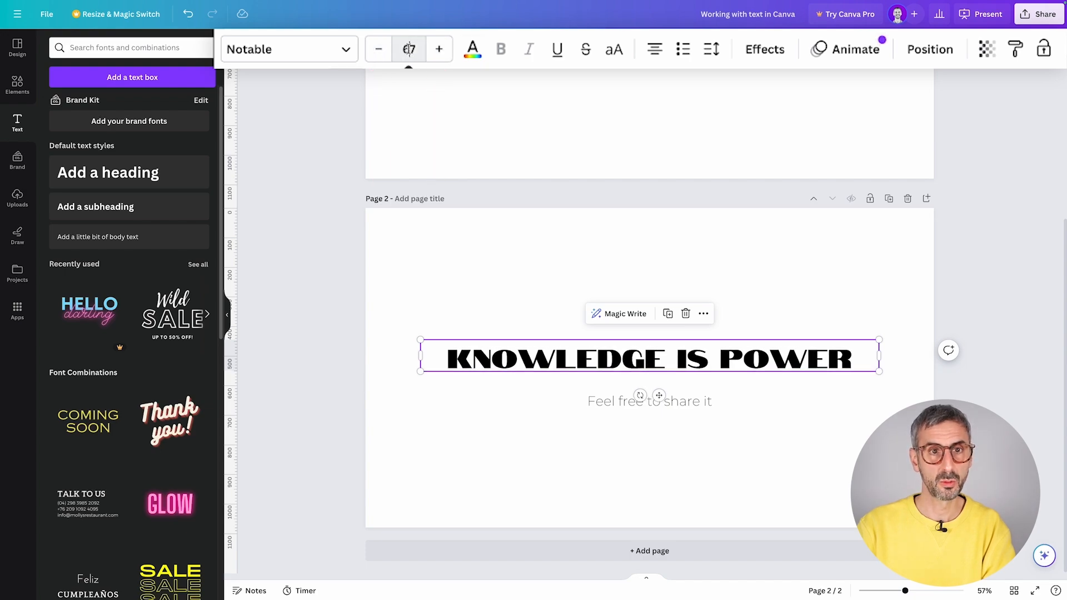
click(416, 52)
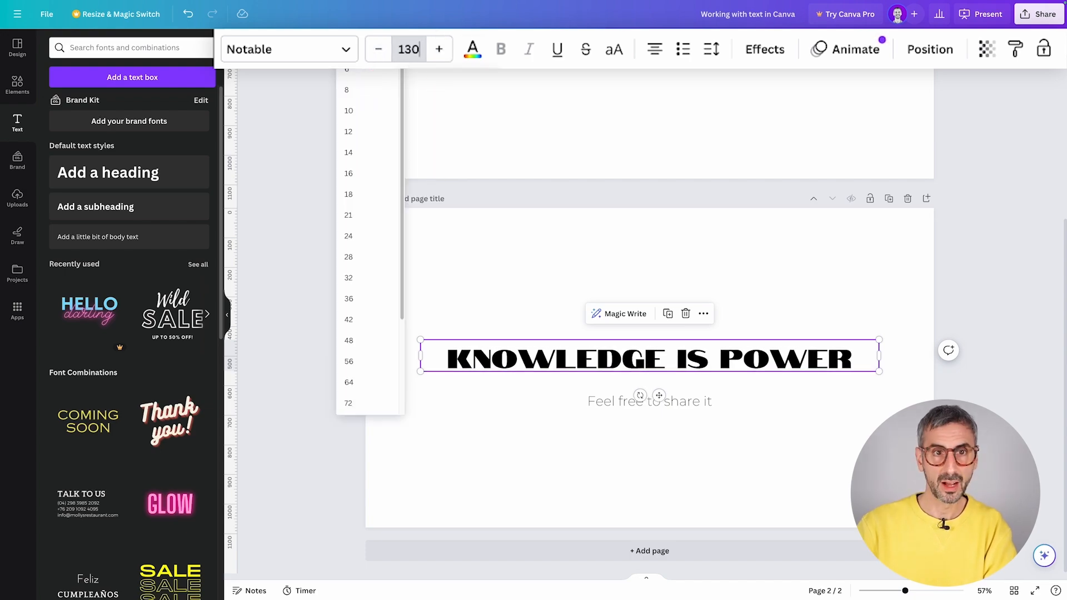
key(Return)
click(412, 51)
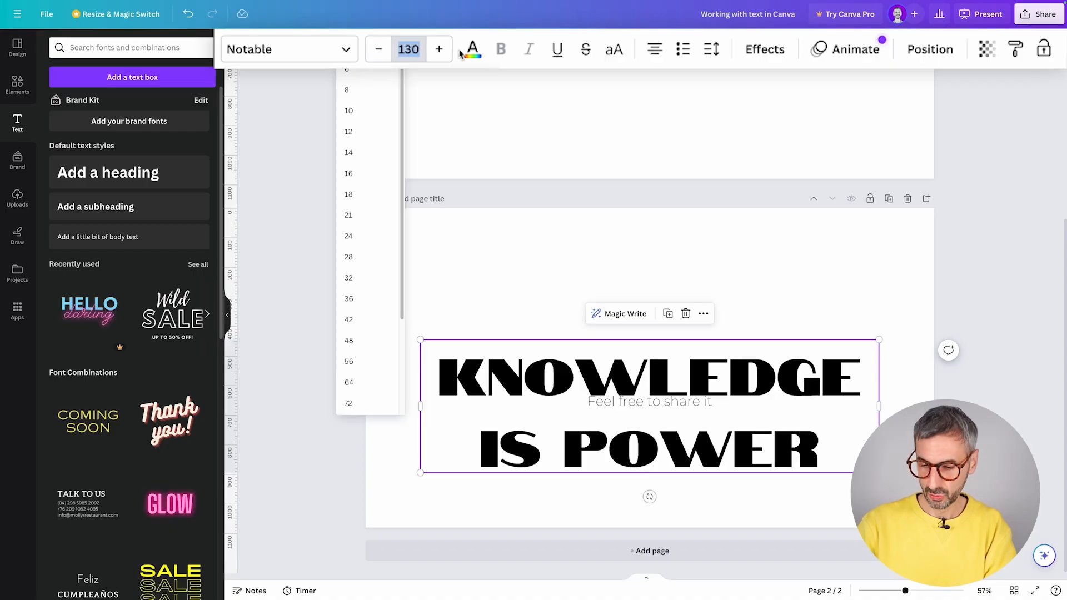
text(75)
key(Return)
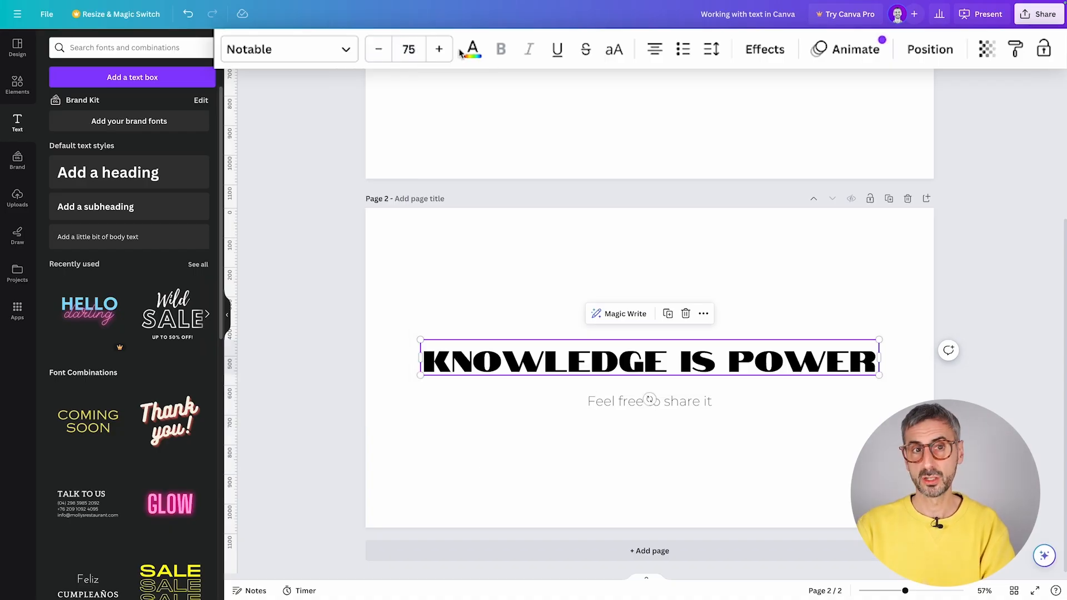
click(386, 41)
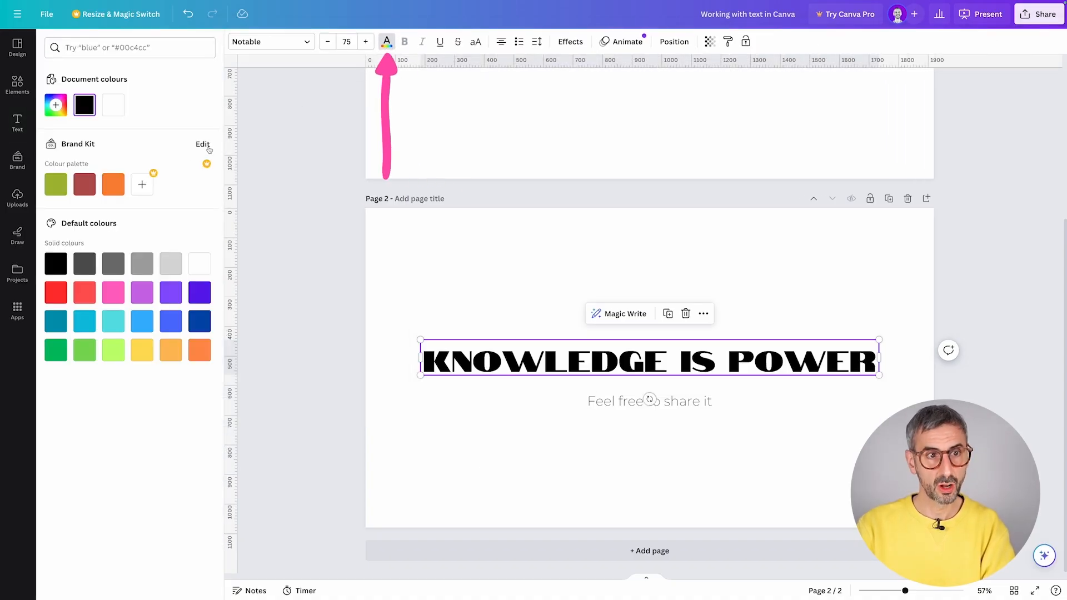
click(65, 300)
click(114, 292)
click(141, 321)
click(111, 322)
click(89, 322)
click(56, 321)
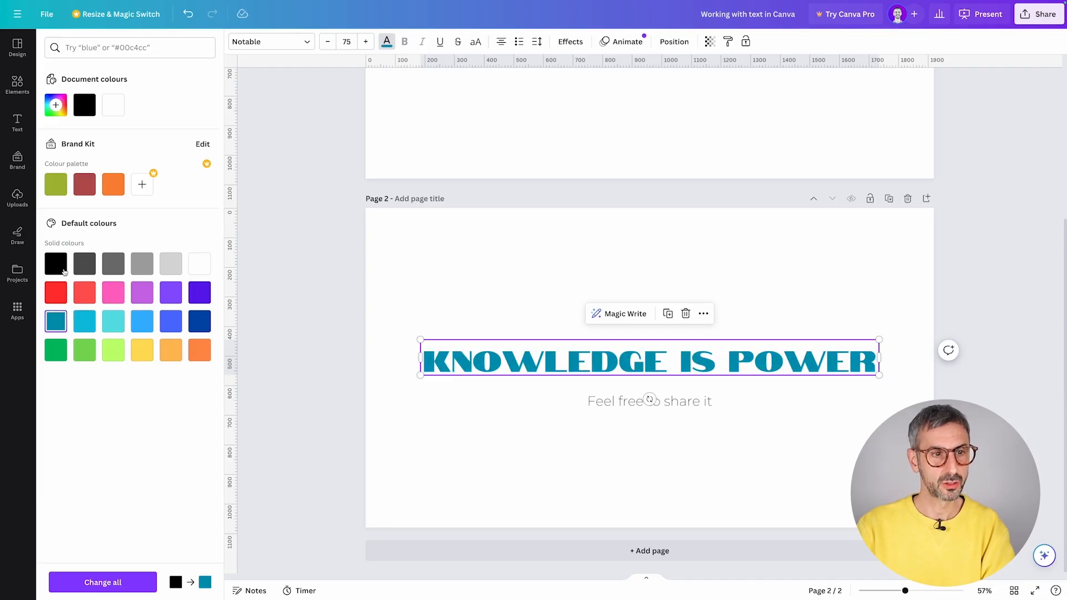
click(64, 270)
click(387, 41)
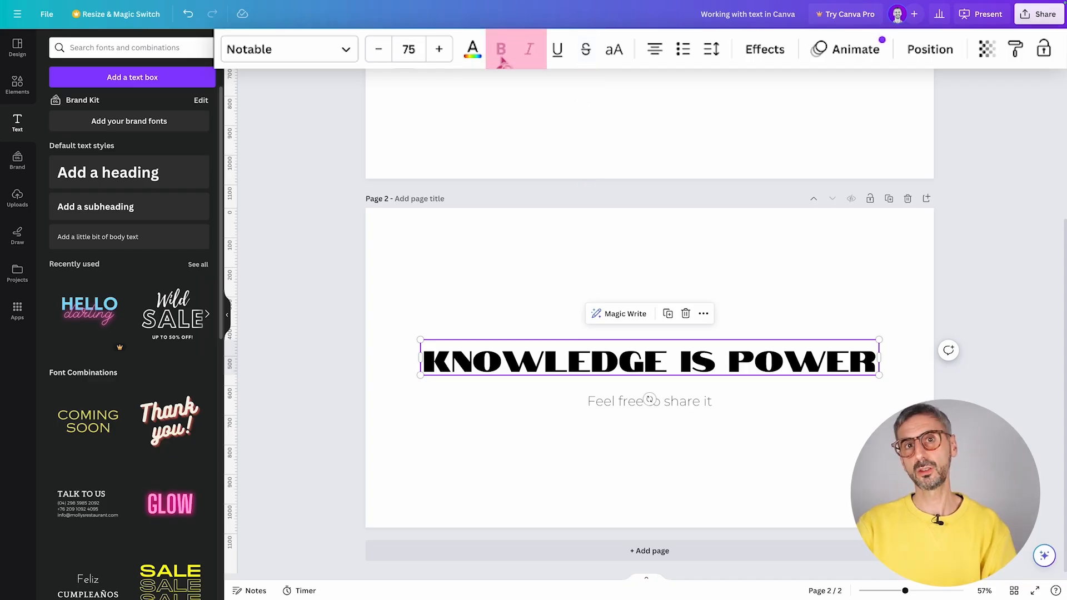
- Make the 'Feel free to share it' subtext italic, trying bold and removing it
click(681, 402)
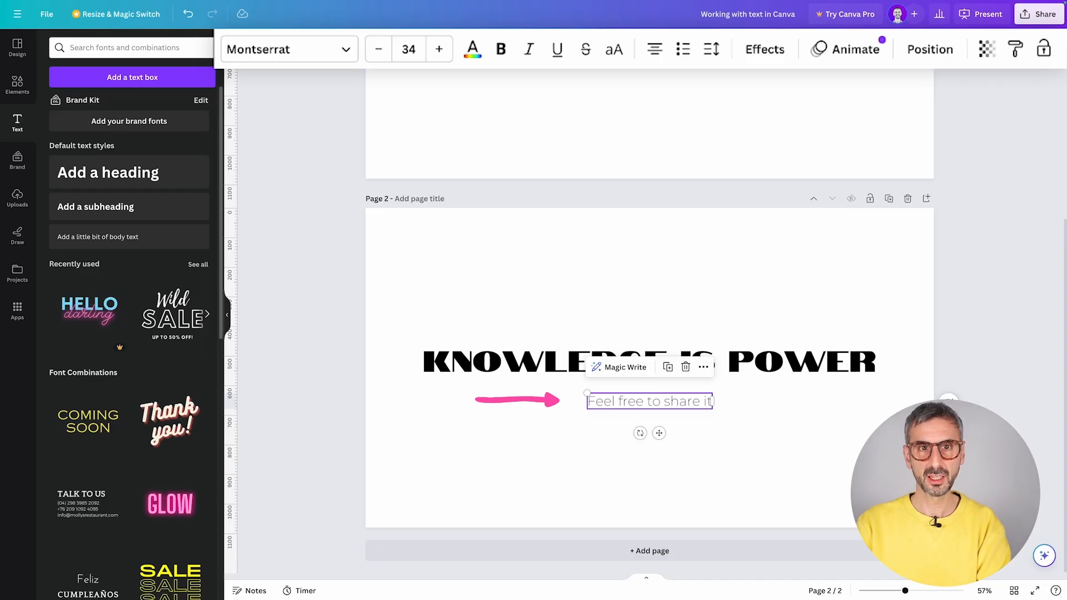
click(504, 50)
key(ctrl+i)
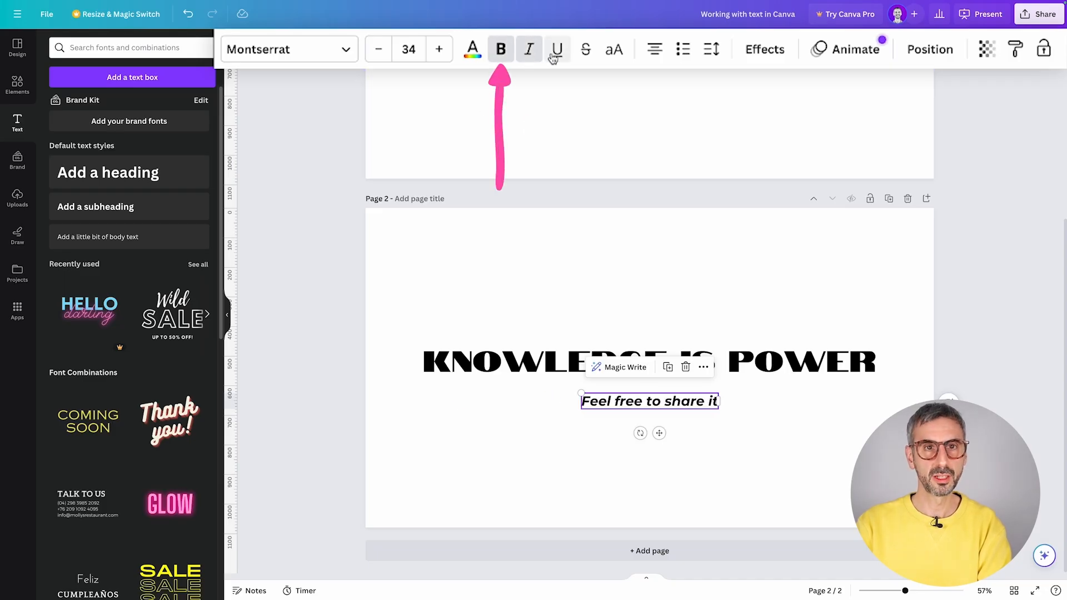
click(502, 52)
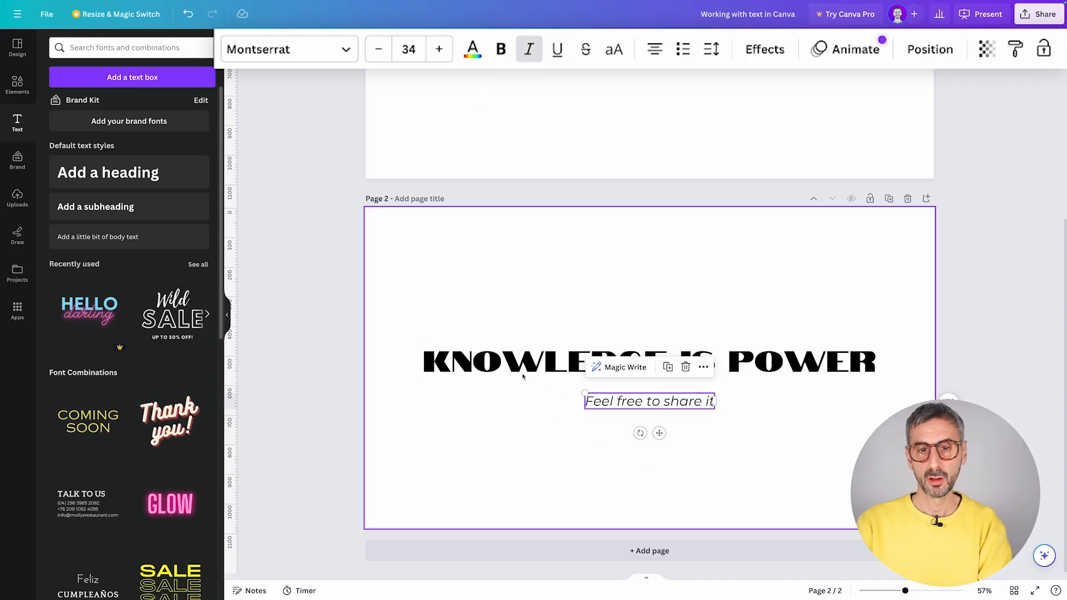
click(523, 354)
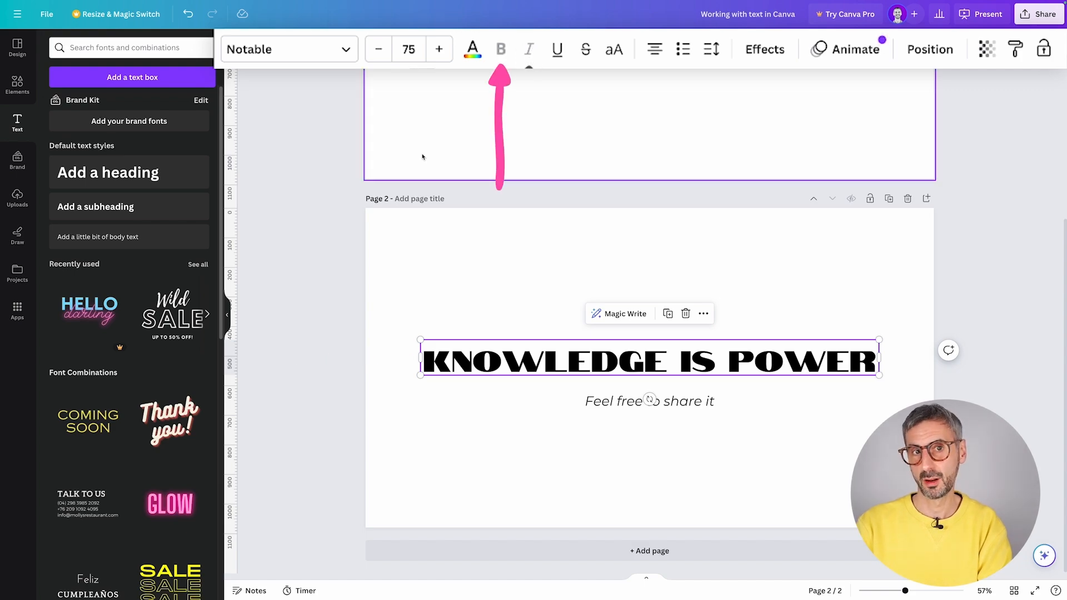
- Remove the subtitle's italics and toggle uppercase, leaving it in normal case
click(694, 401)
click(530, 50)
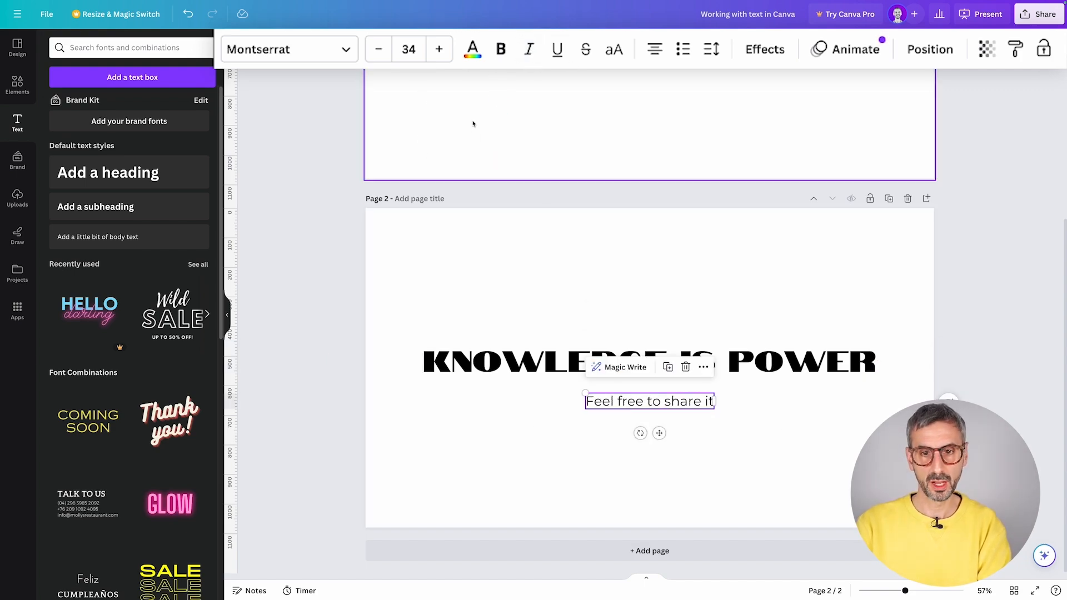
click(615, 51)
click(615, 51)
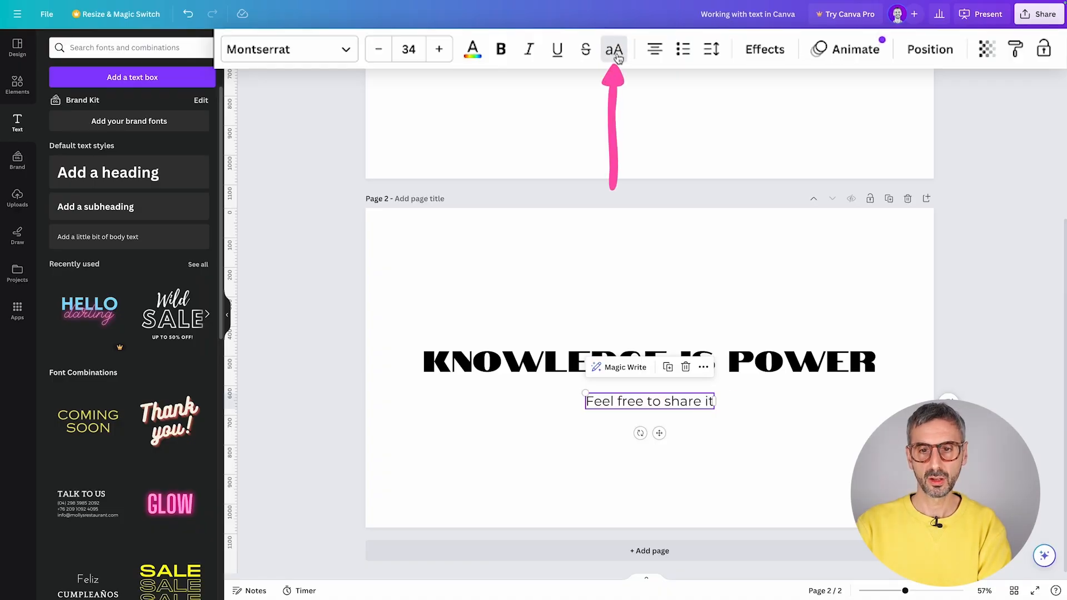
click(616, 51)
click(615, 51)
click(615, 51)
click(616, 51)
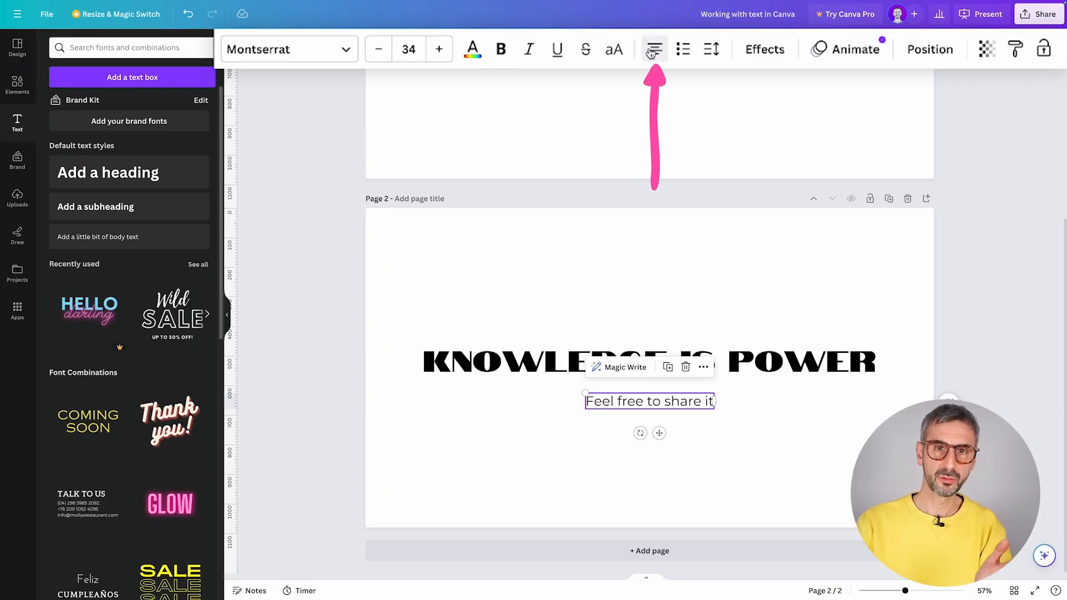
- Add and remove a bullet, then set the subtitle's letter spacing to 8
click(682, 51)
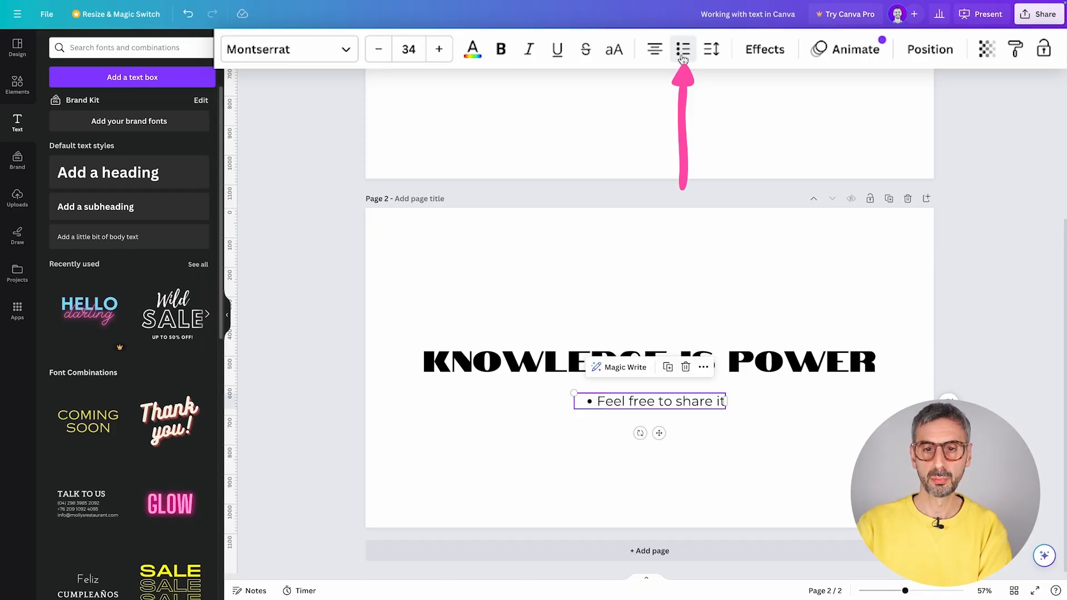
click(684, 53)
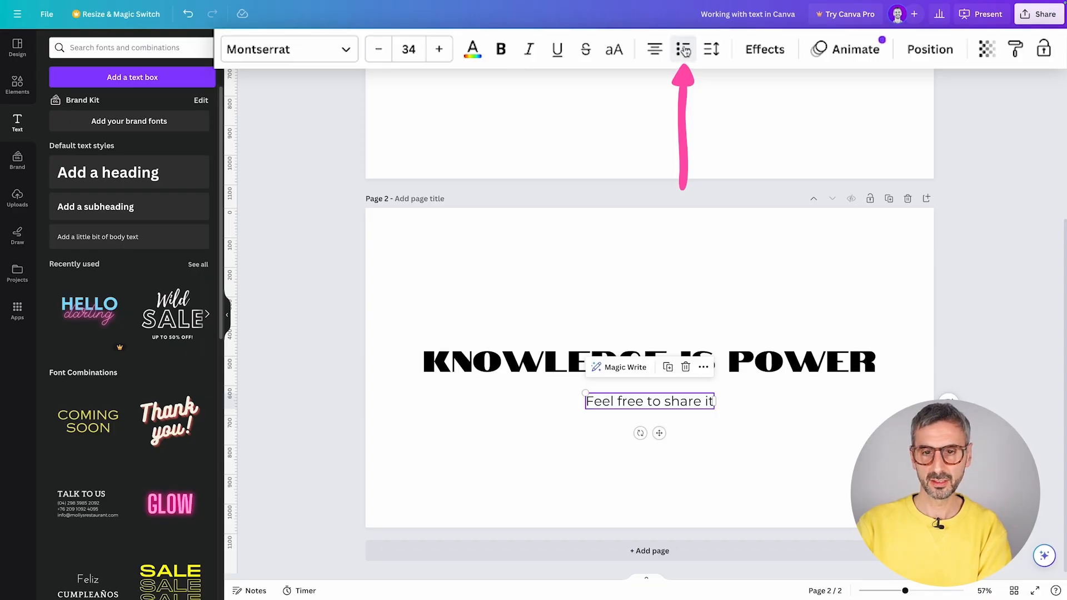
click(716, 52)
mouse_move(757, 116)
mouse_down()
mouse_move(839, 114)
mouse_move(757, 115)
mouse_up()
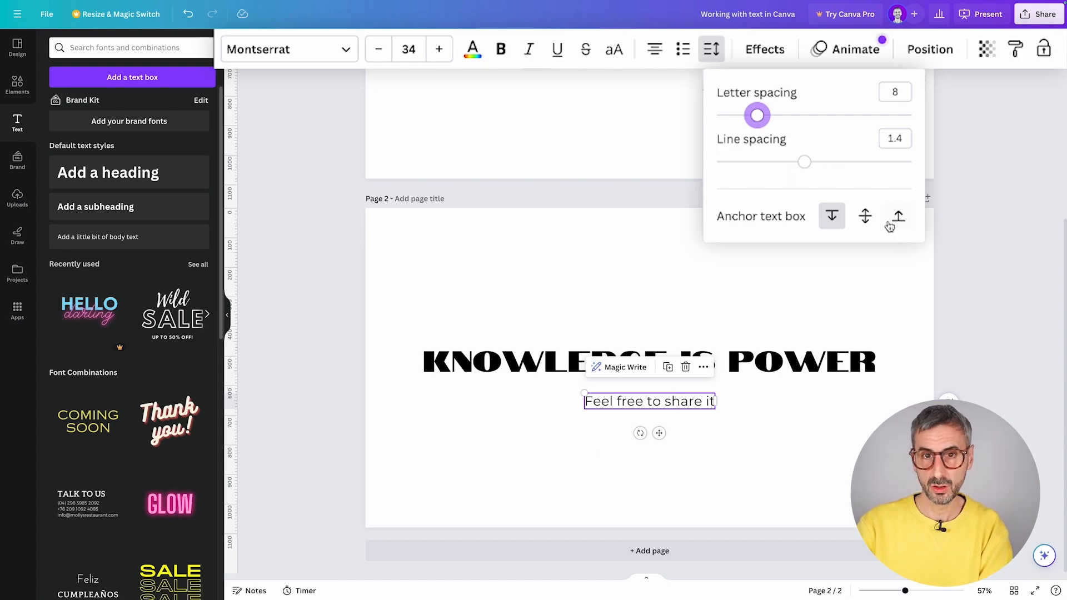
click(555, 360)
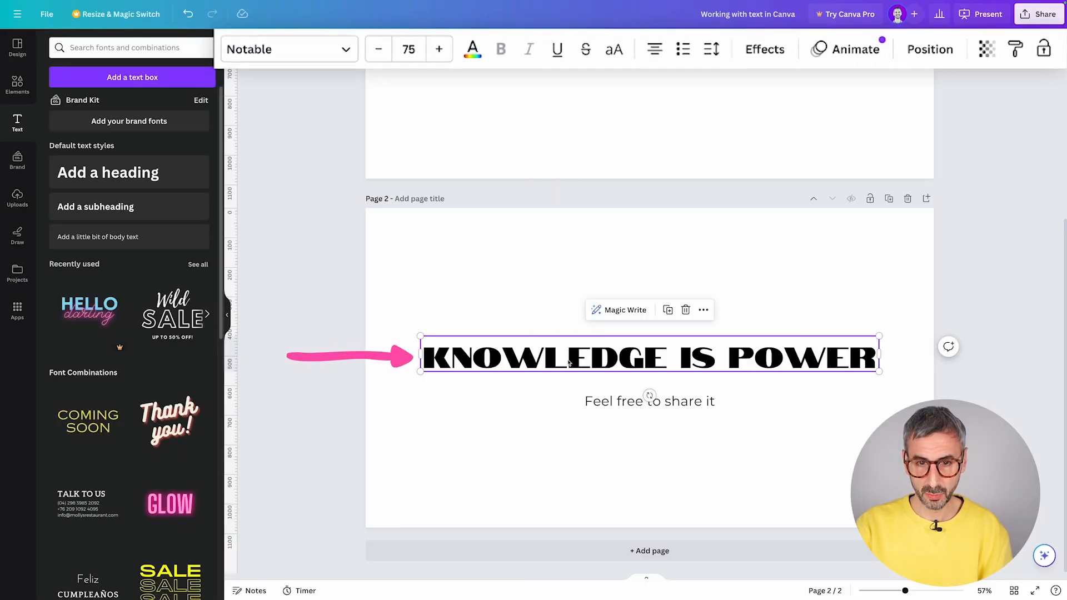
- Give the heading a Shadow effect with offset 66
click(570, 41)
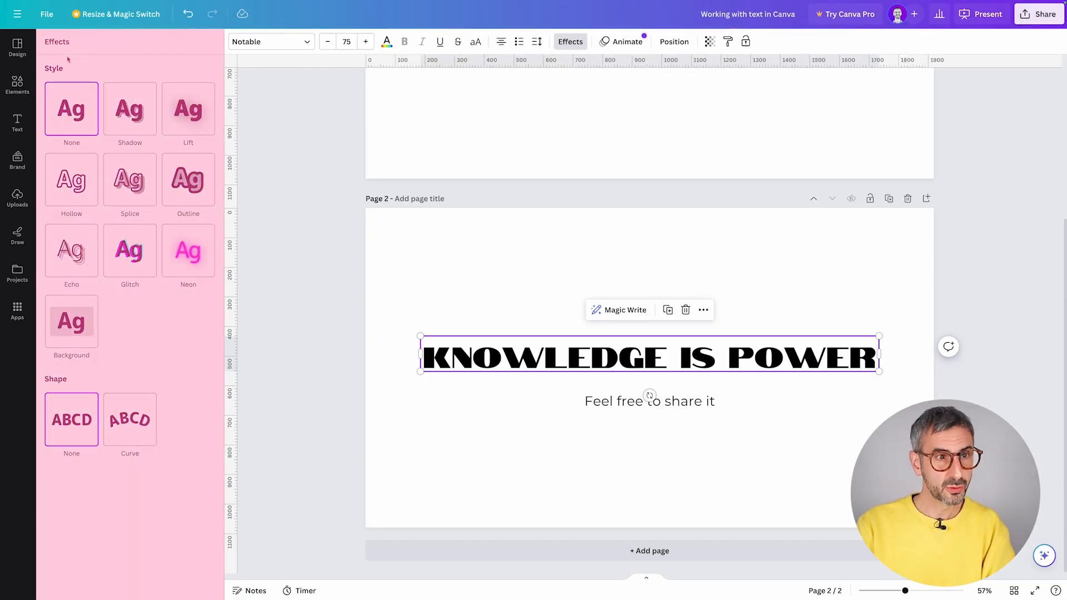
click(137, 122)
drag(127, 175, 210, 175)
drag(315, 176, 224, 173)
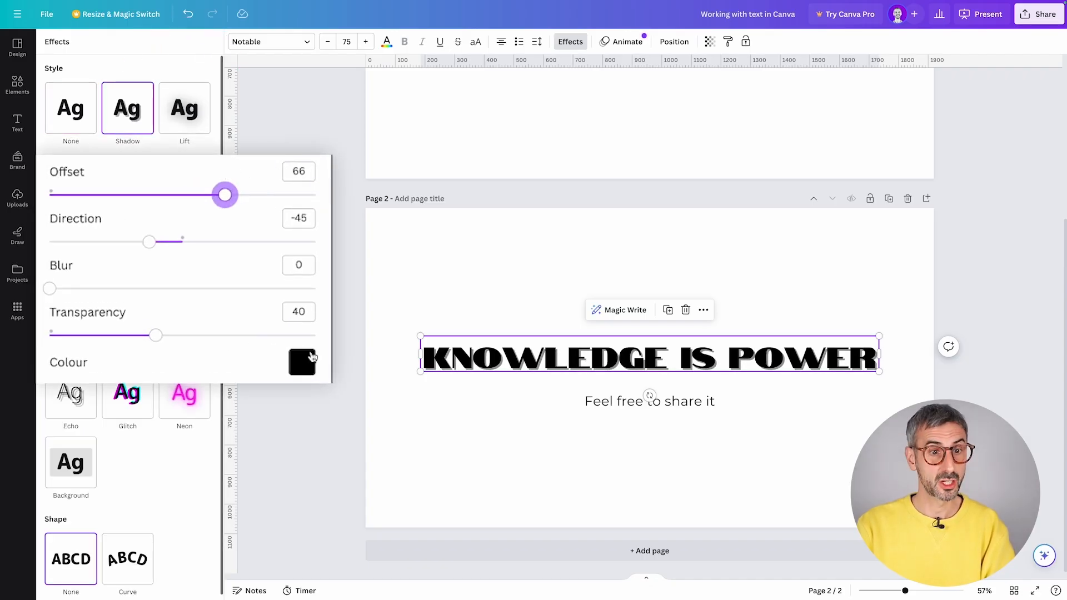
- Try the Lift, Hollow, Splice, Outline and Background effects, then return the heading to None
click(196, 111)
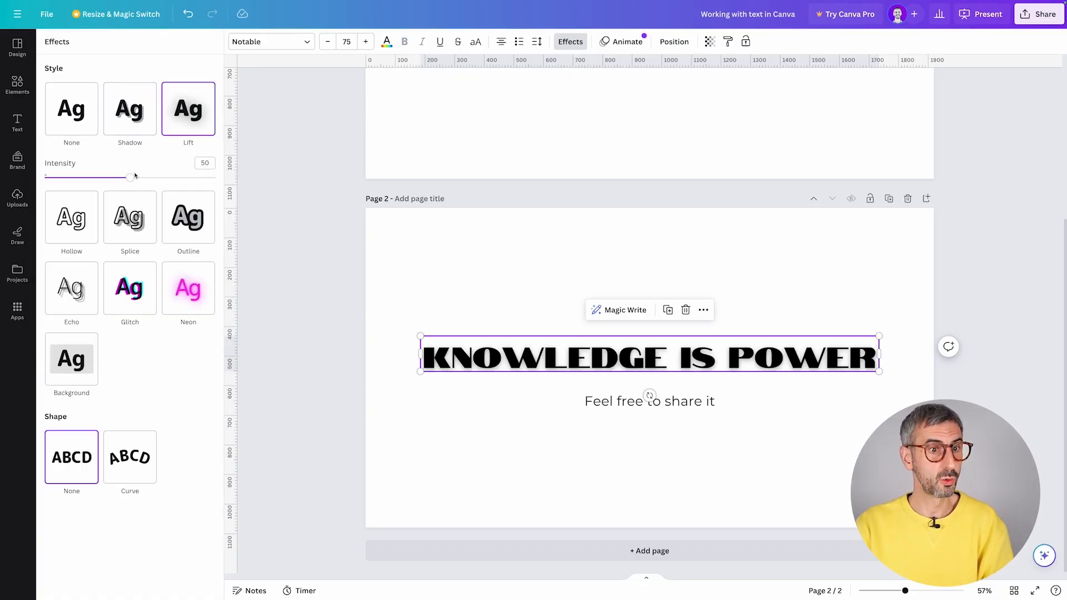
click(81, 232)
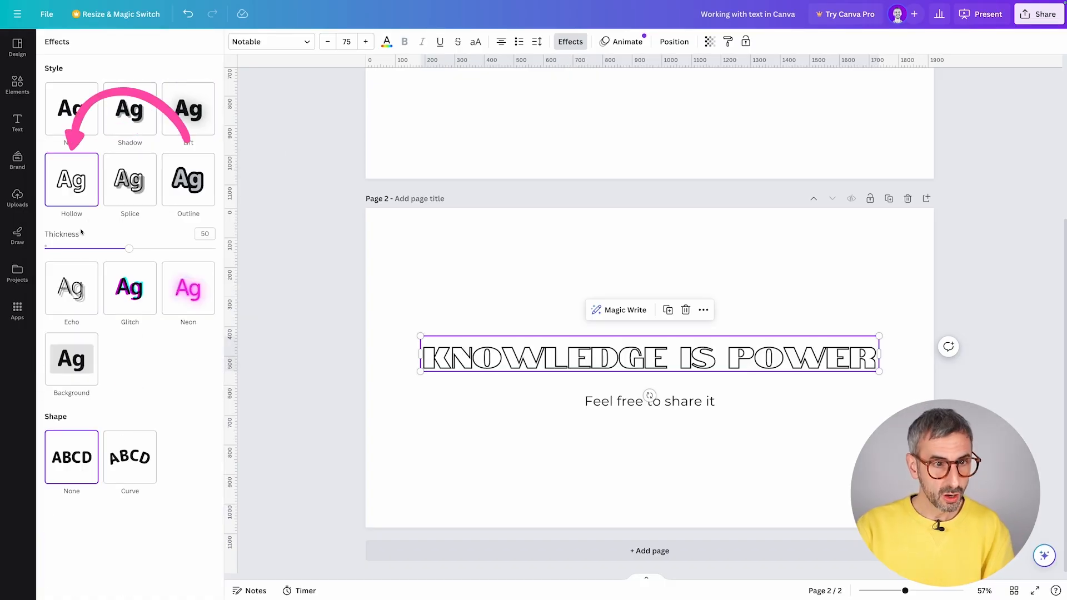
click(128, 197)
click(190, 190)
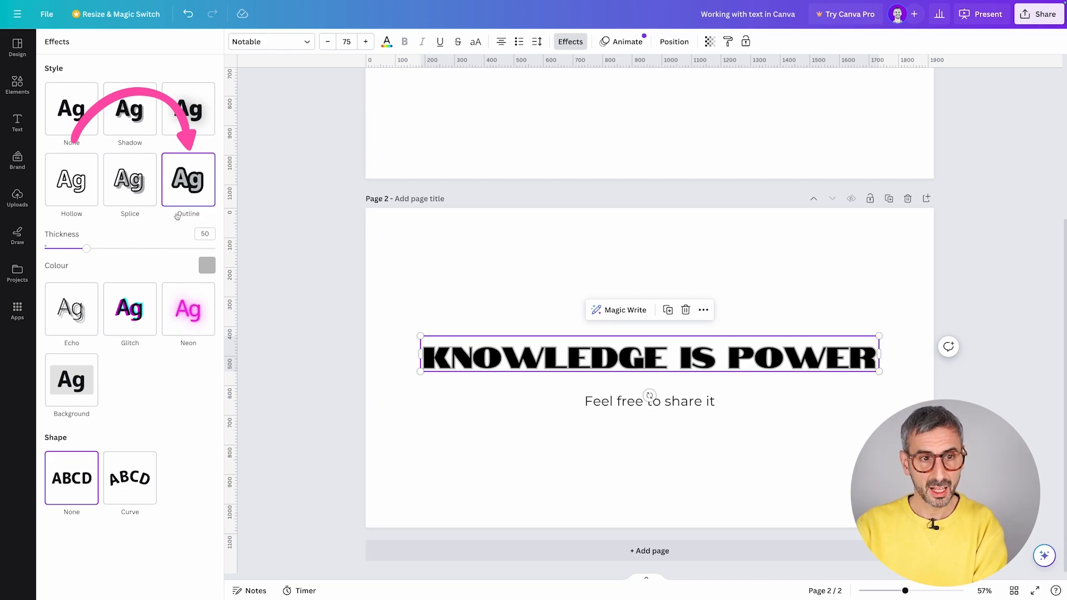
click(208, 266)
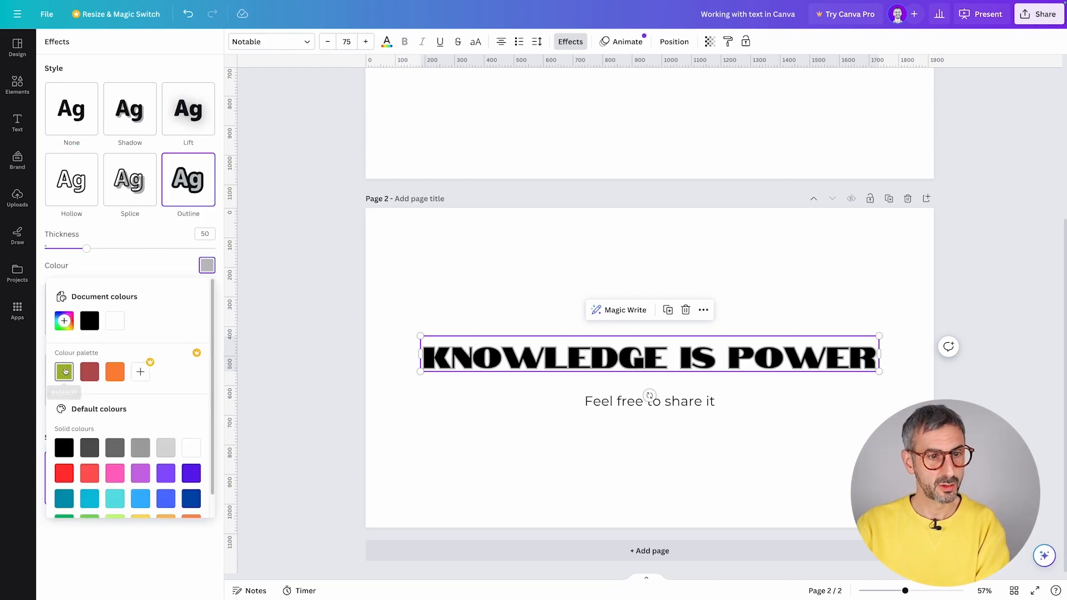
click(108, 261)
click(74, 389)
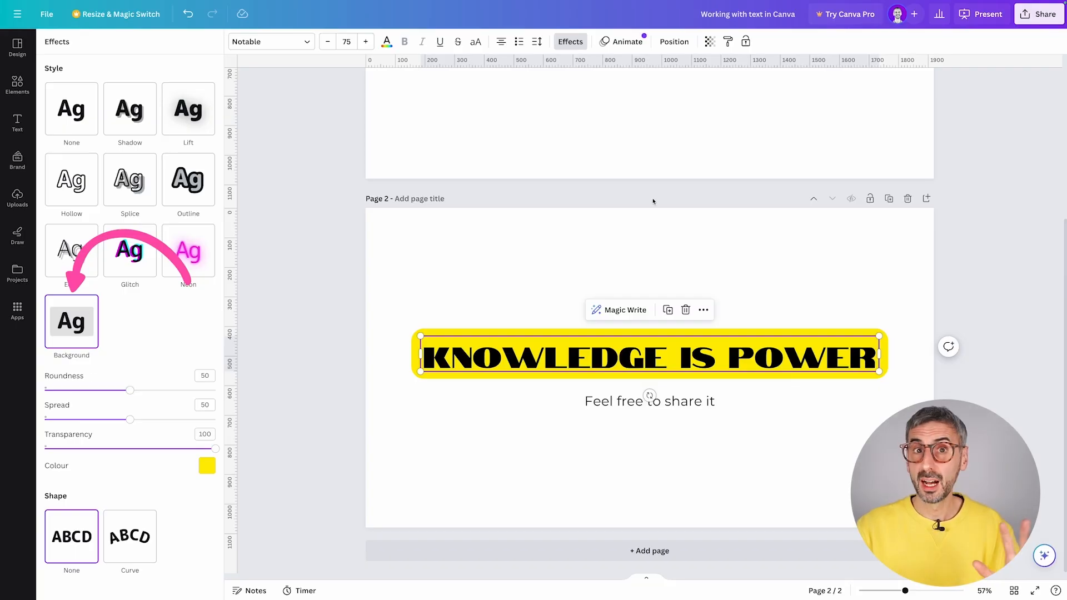
click(78, 112)
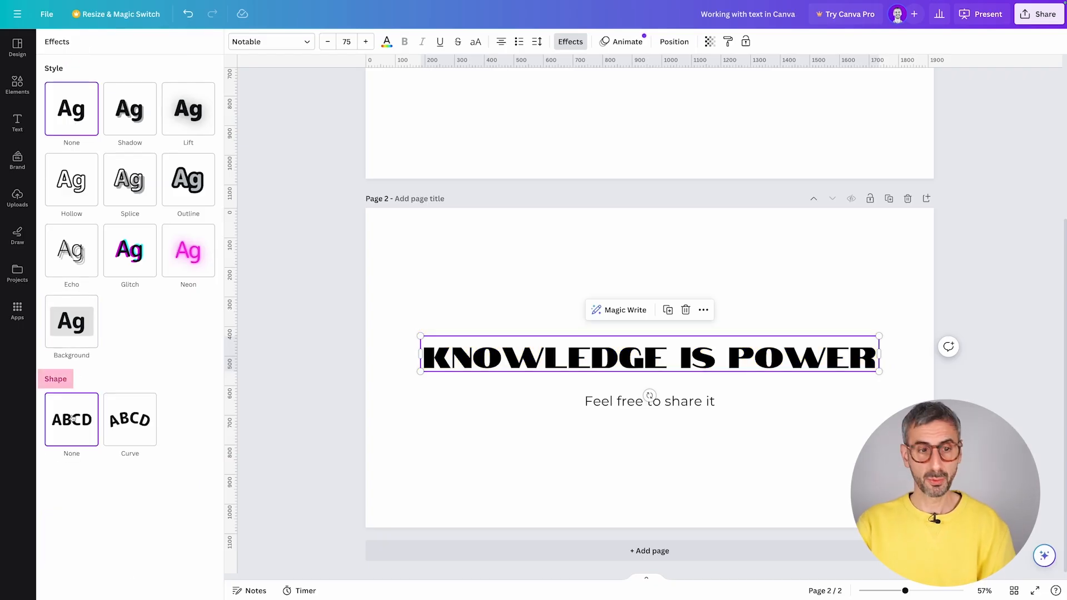
- Curve the heading into a gentle, reversed arc
click(132, 428)
drag(174, 489, 107, 488)
drag(142, 530, 209, 506)
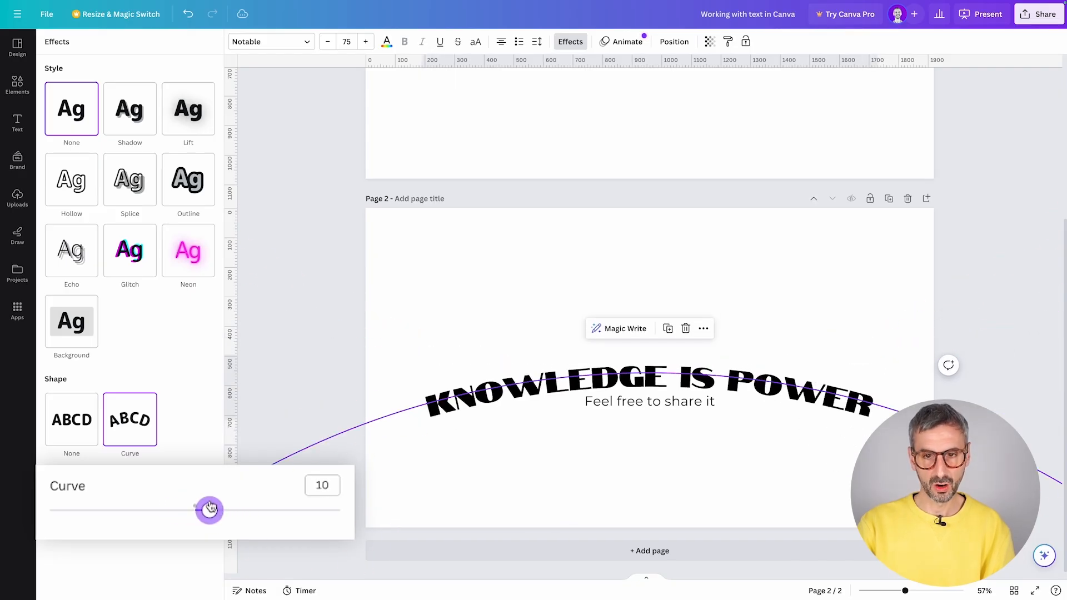
click(472, 317)
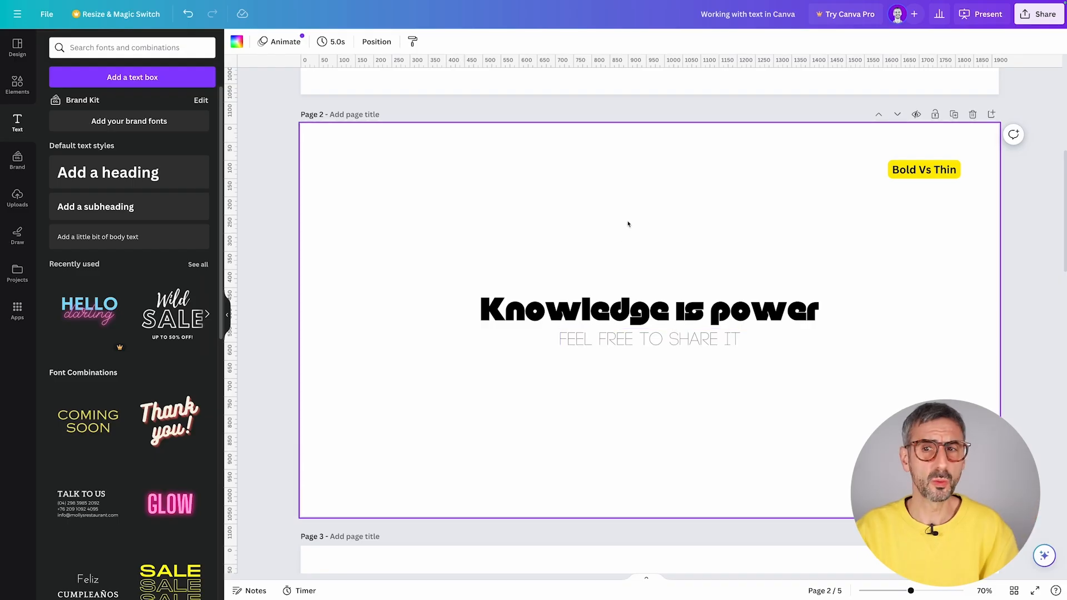
- Inspect the Bold Vs Thin page's heavy heading and thin subtitle fonts
click(719, 321)
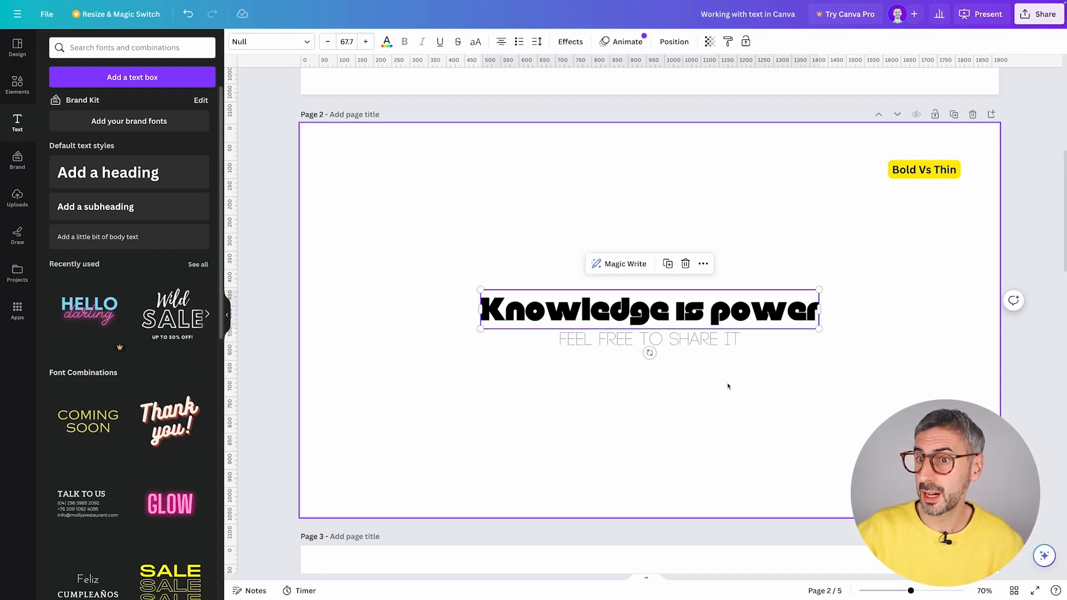
click(708, 347)
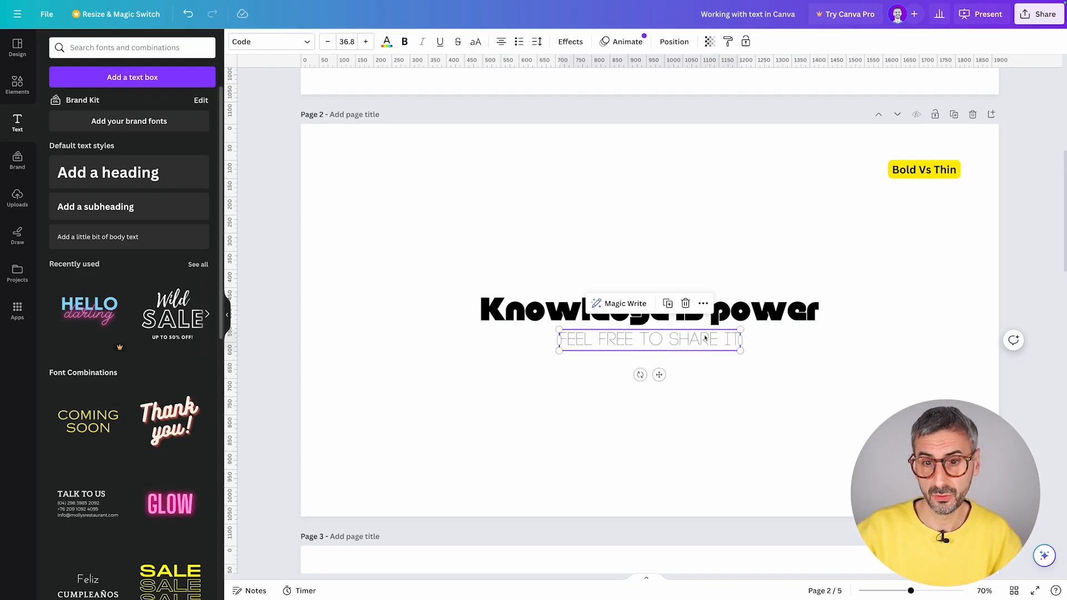
click(582, 481)
scroll(579, 439, down, 6)
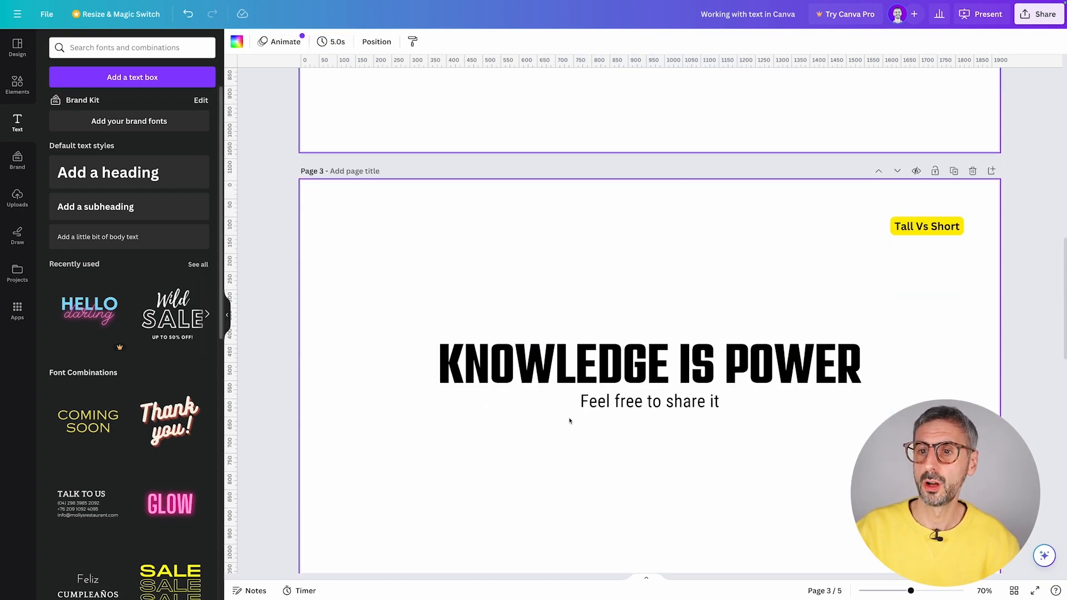
- Check the Tall Vs Short fonts: Tek Tall Arabic heading, Roboto Condensed subtitle
click(740, 394)
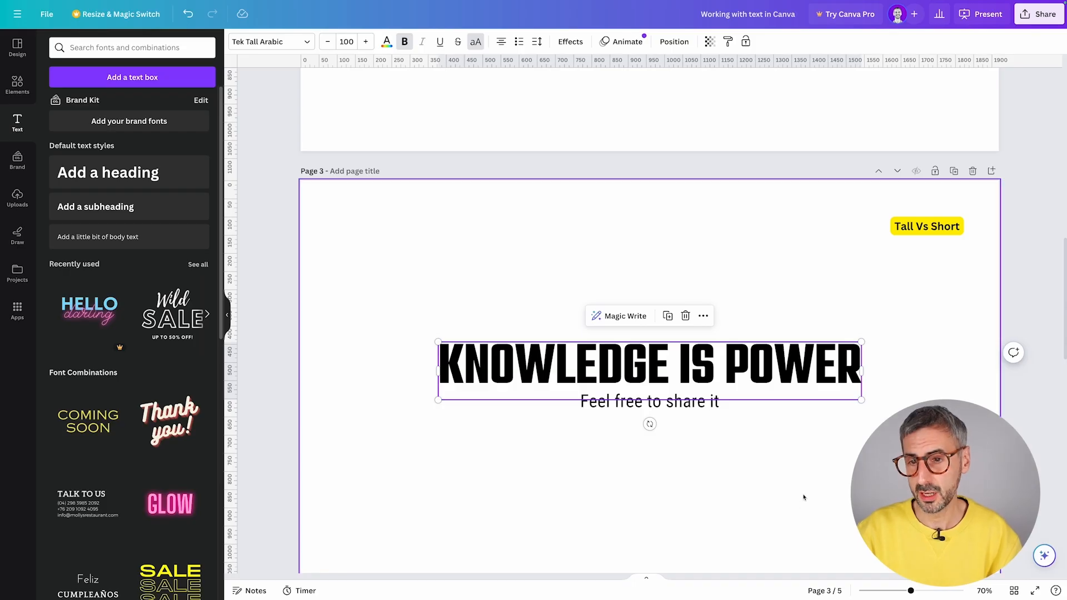
click(722, 423)
click(710, 410)
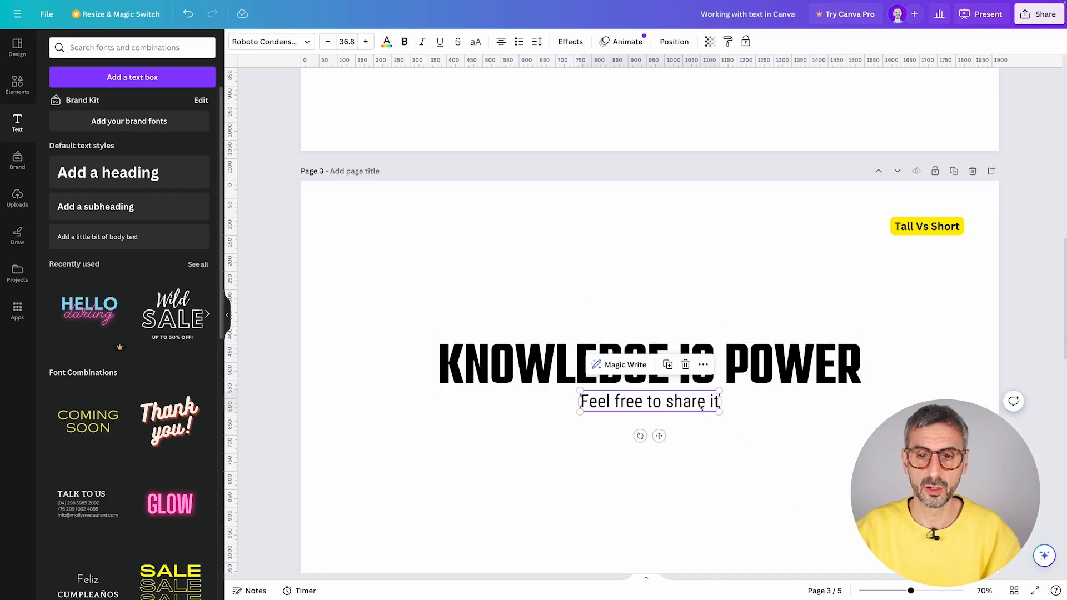
scroll(696, 451, down, 7)
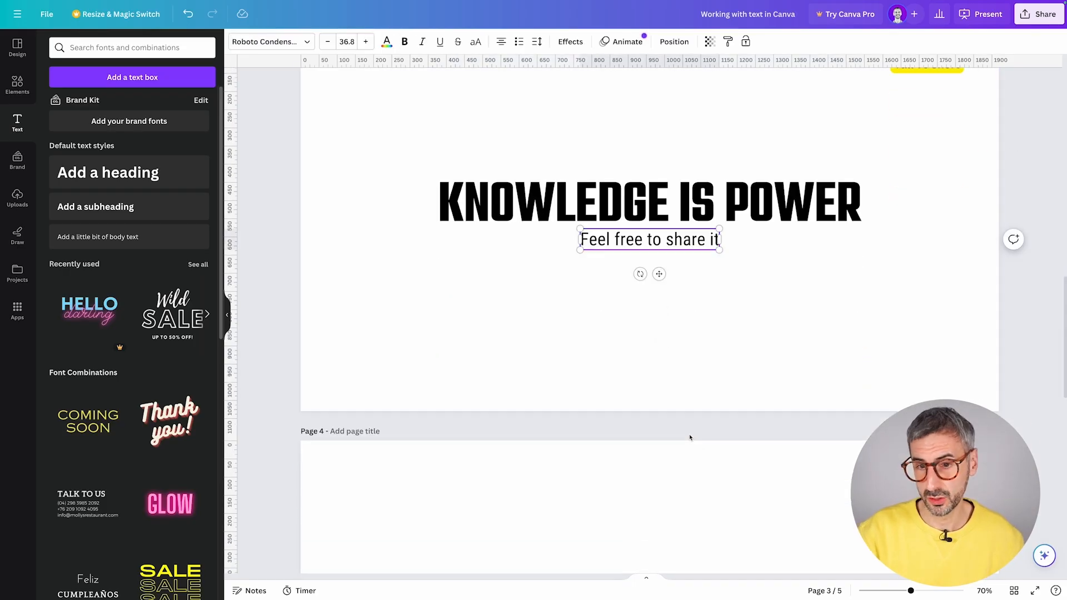
- Check the fonts of page 4's serif heading and its subtitle
click(709, 392)
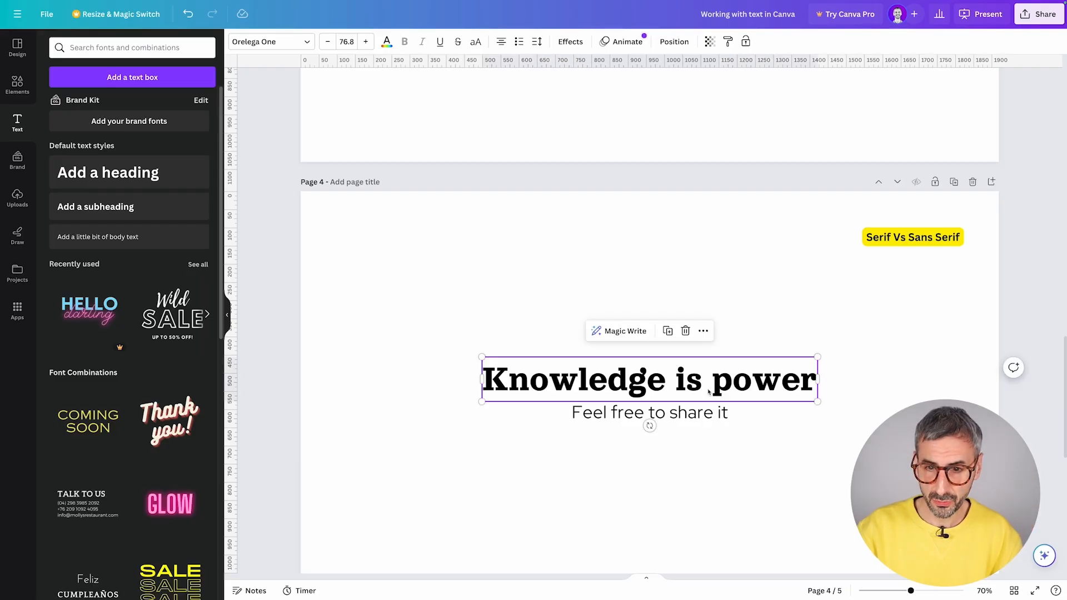
click(724, 457)
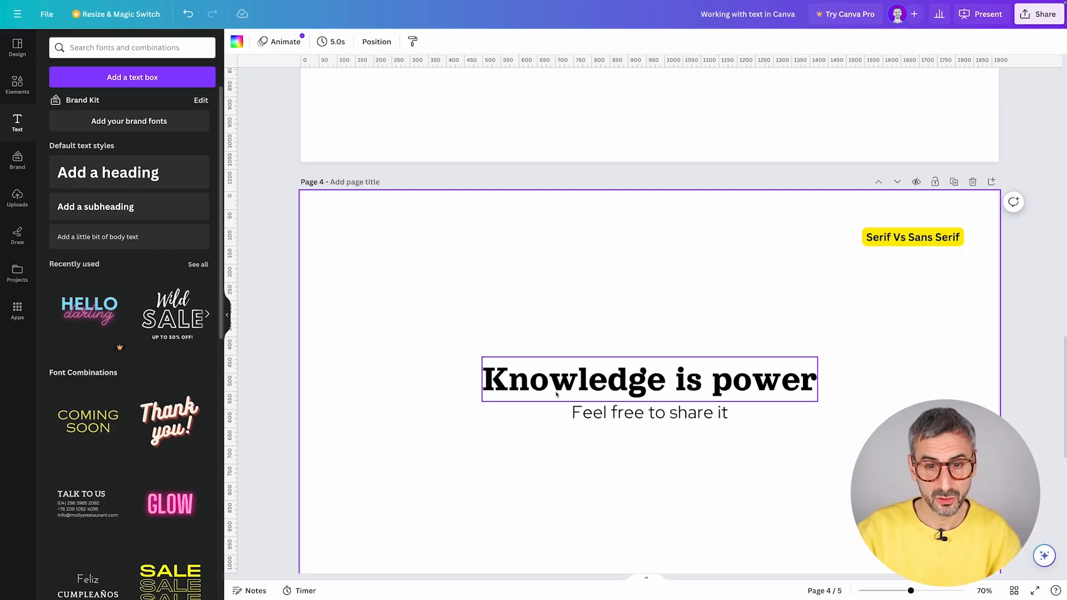
click(595, 422)
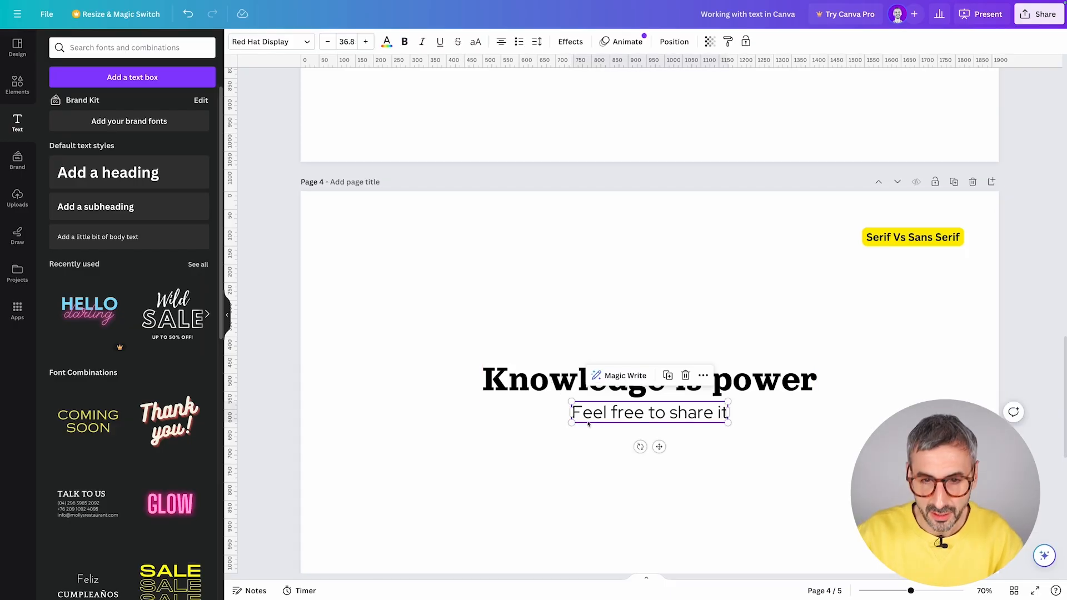
- Zoom in on page 4's text, zoom back out, and move on to page 5
drag(911, 590, 922, 590)
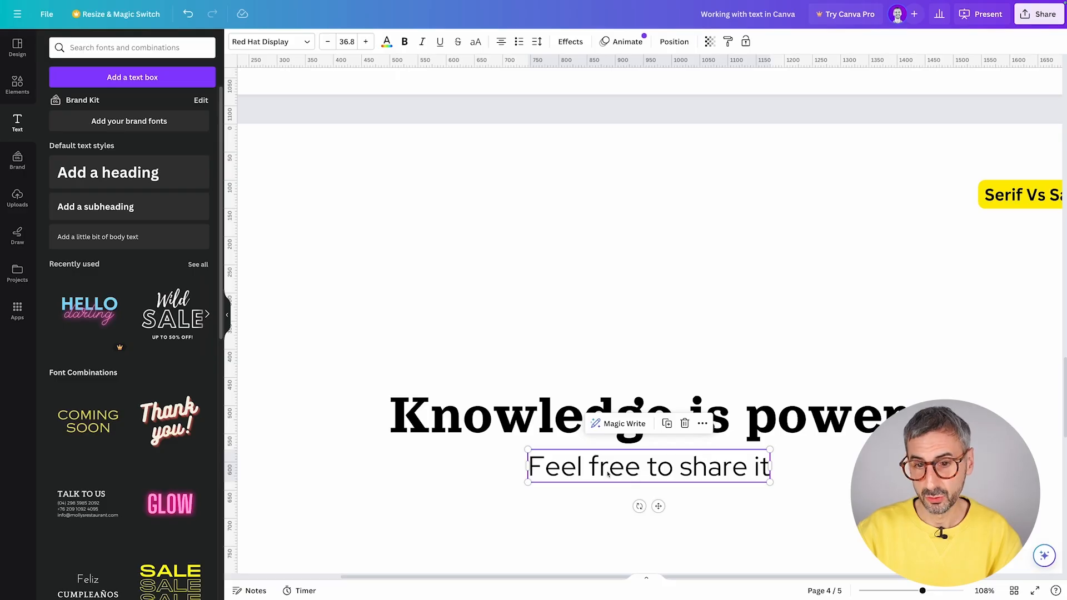
drag(922, 590, 906, 590)
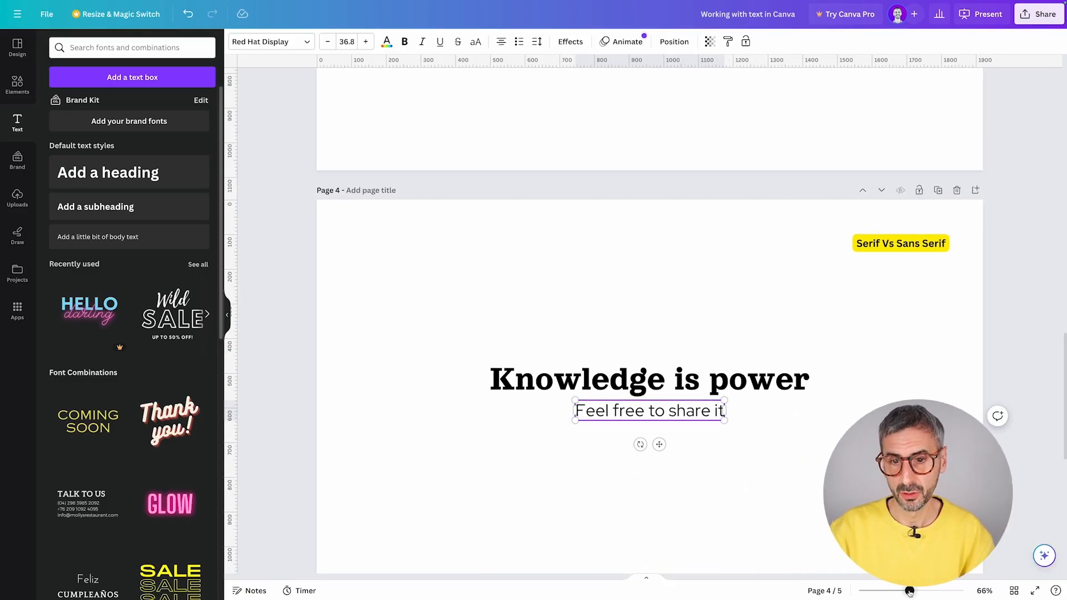
scroll(681, 345, down, 2)
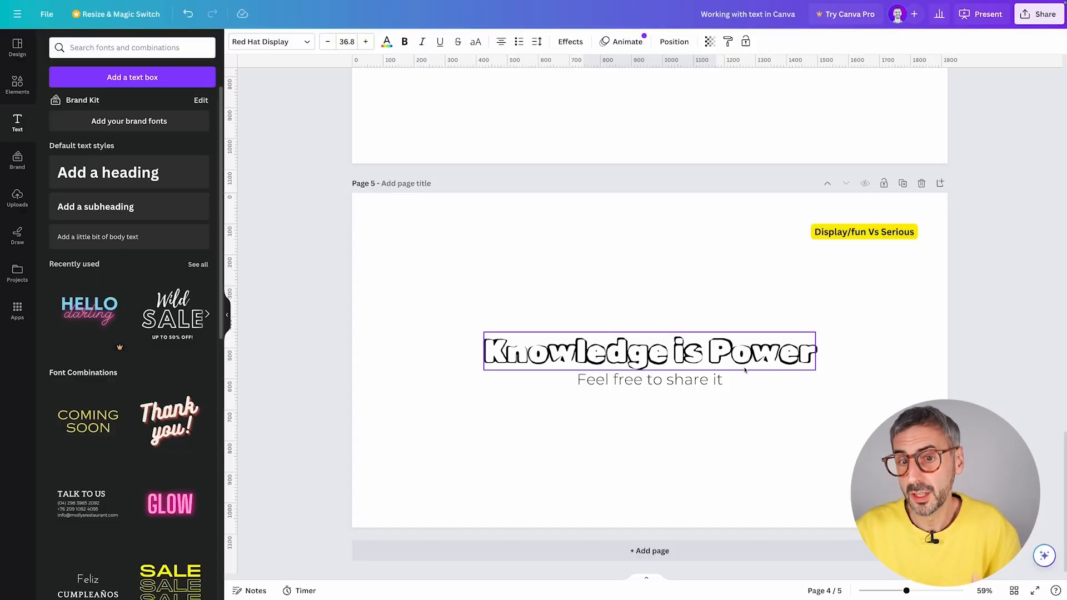
- Check the fonts of the Knowledge is Power heading and the Feel free to share it subtitle
click(762, 360)
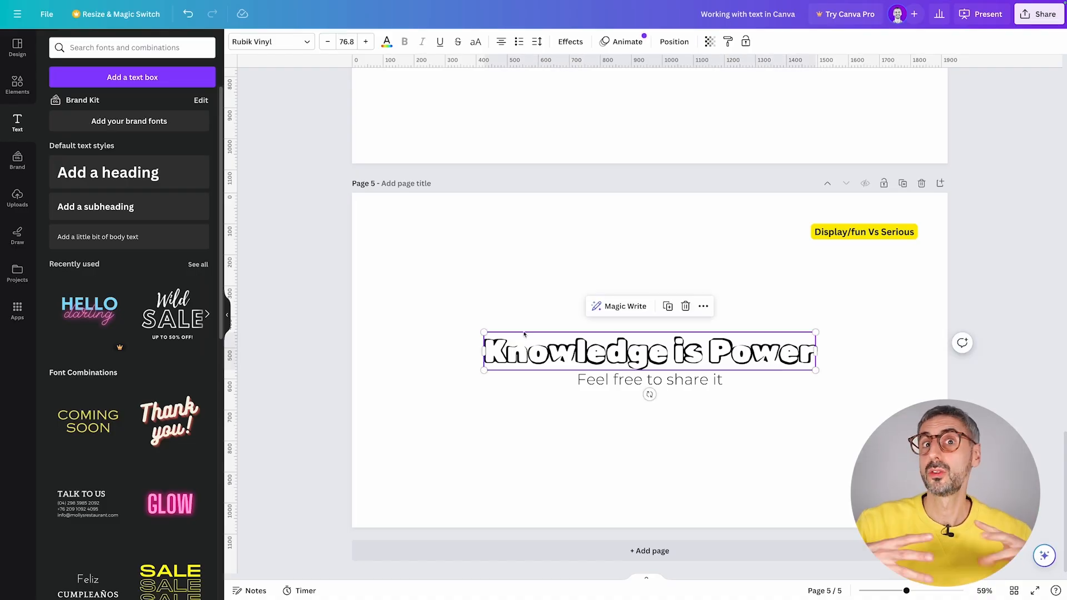
key(Escape)
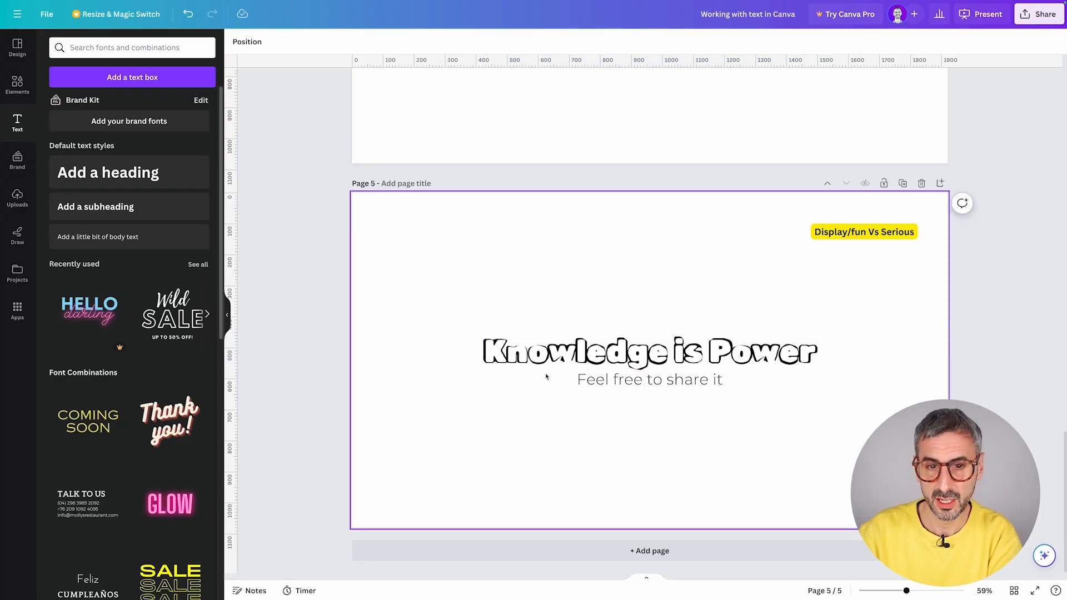
click(766, 365)
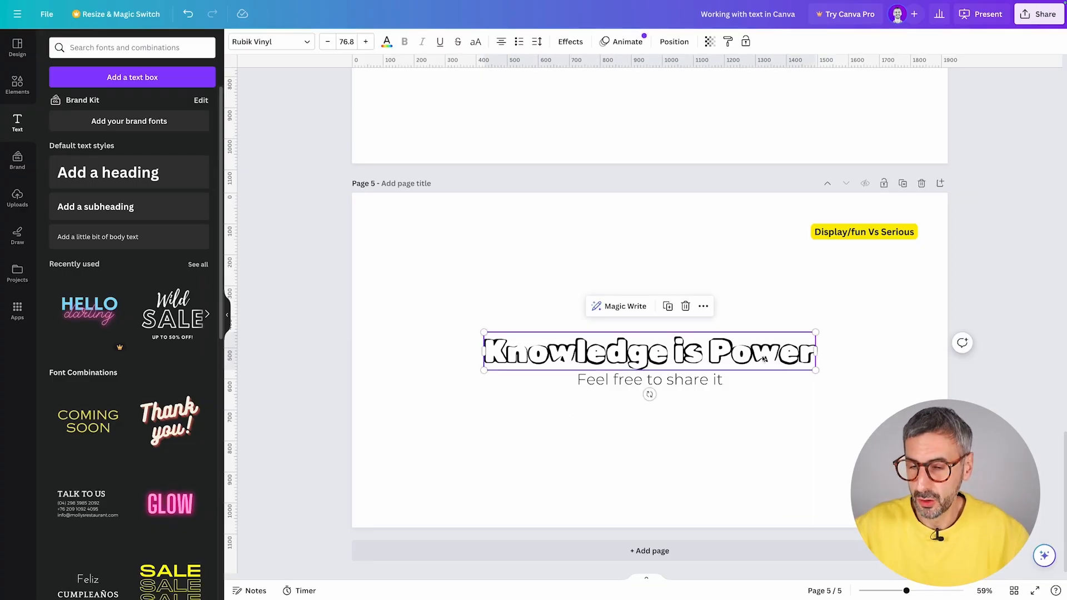
click(750, 440)
click(711, 379)
- Select the page and show the Text panel's font-combination presets like Coming Soon and Glow
click(718, 420)
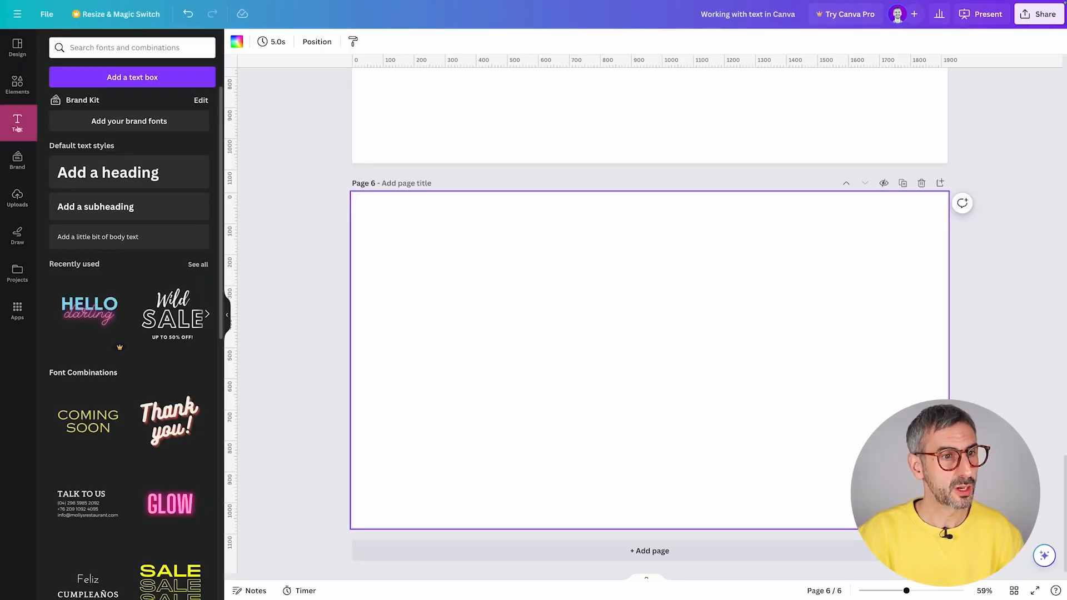
click(18, 129)
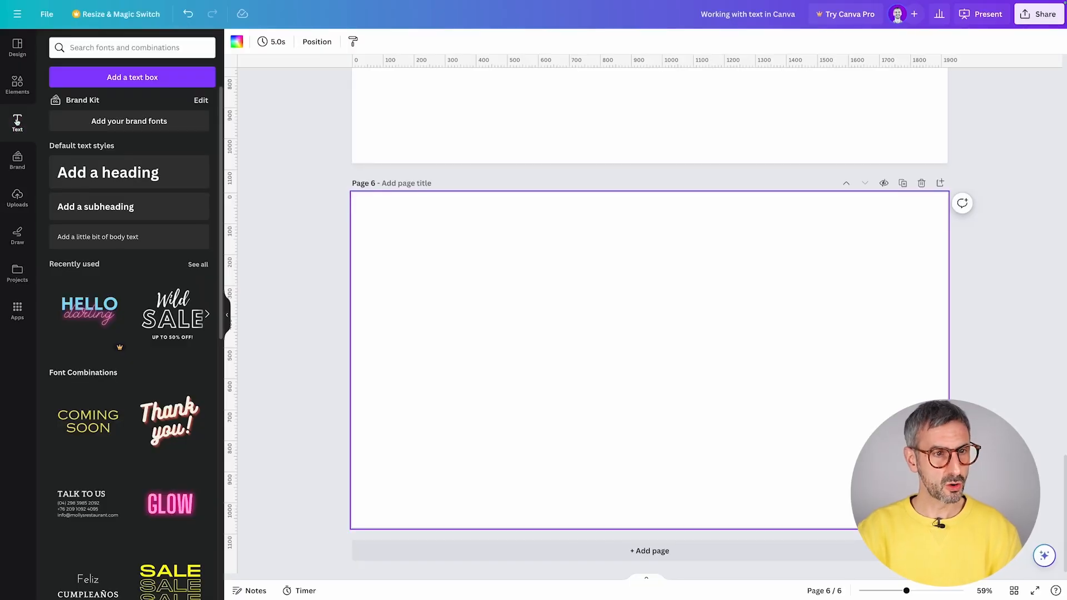
scroll(98, 305, down, 2)
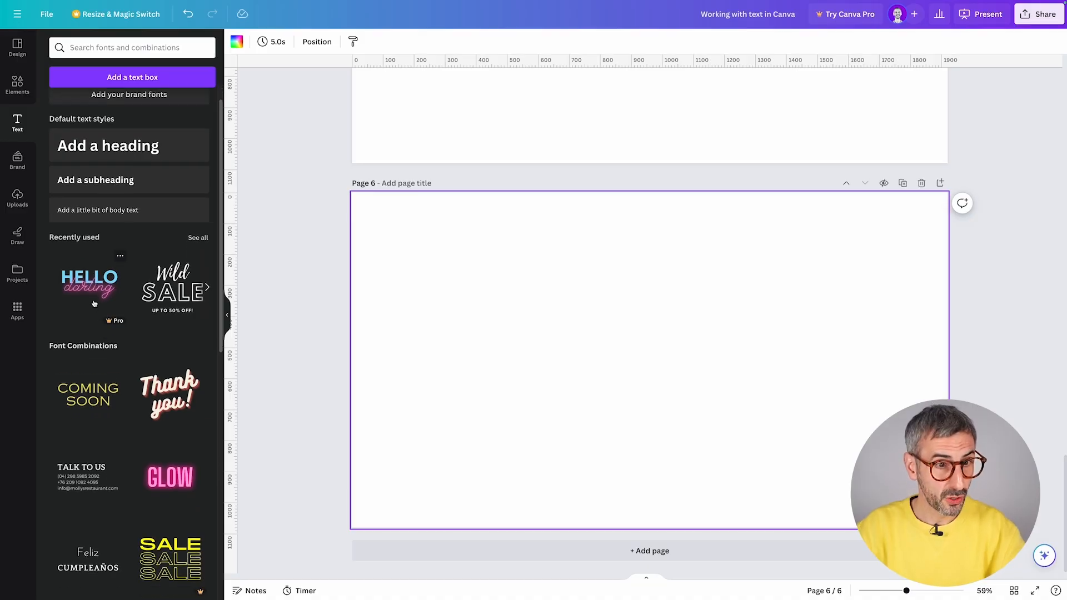
scroll(99, 308, down, 3)
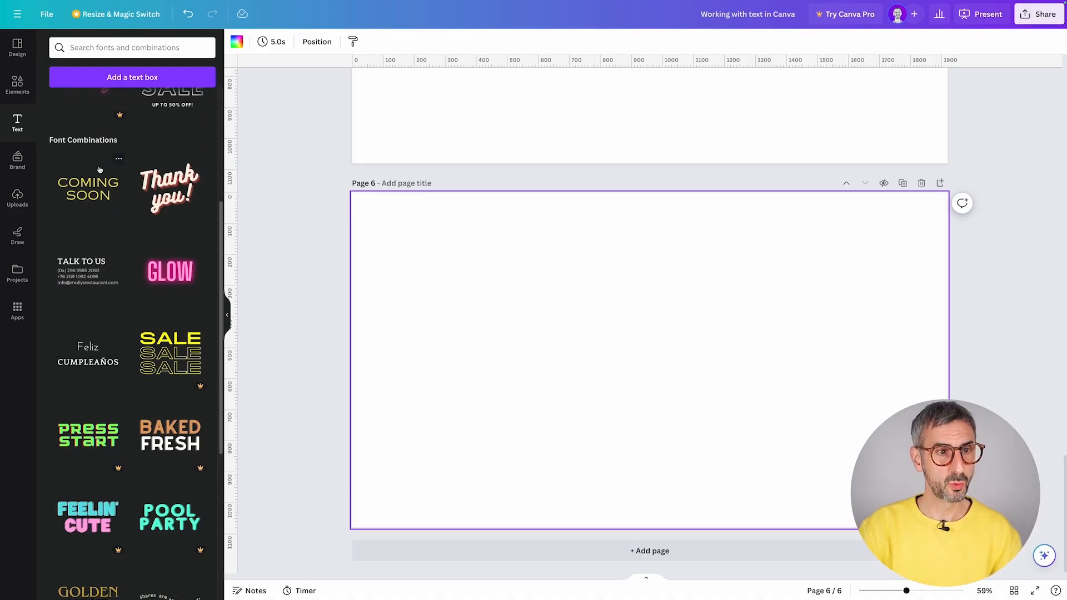
scroll(92, 170, down, 1)
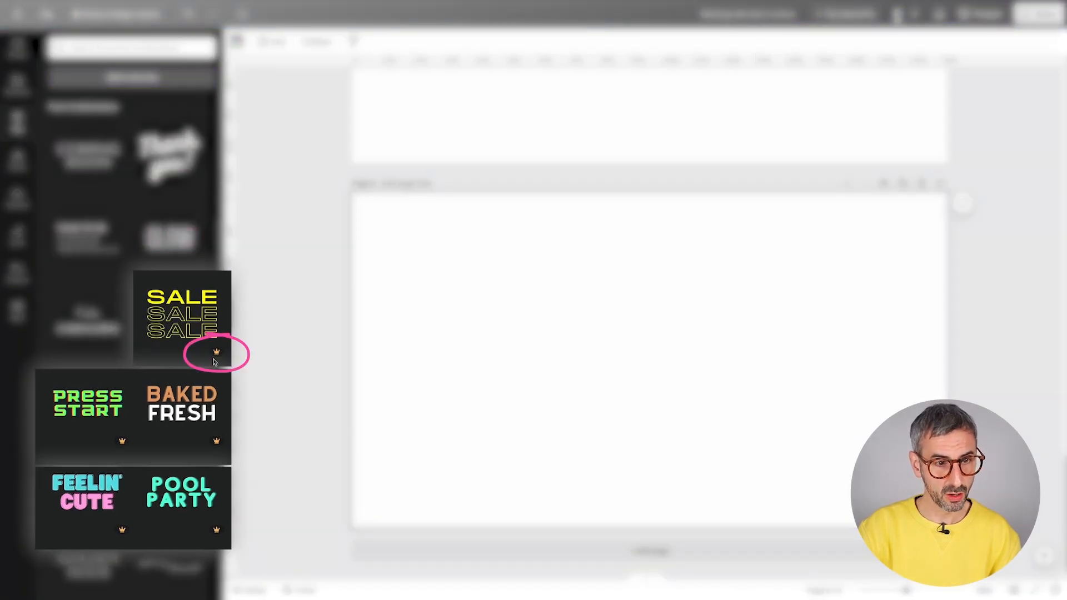
scroll(162, 349, down, 3)
scroll(162, 349, down, 15)
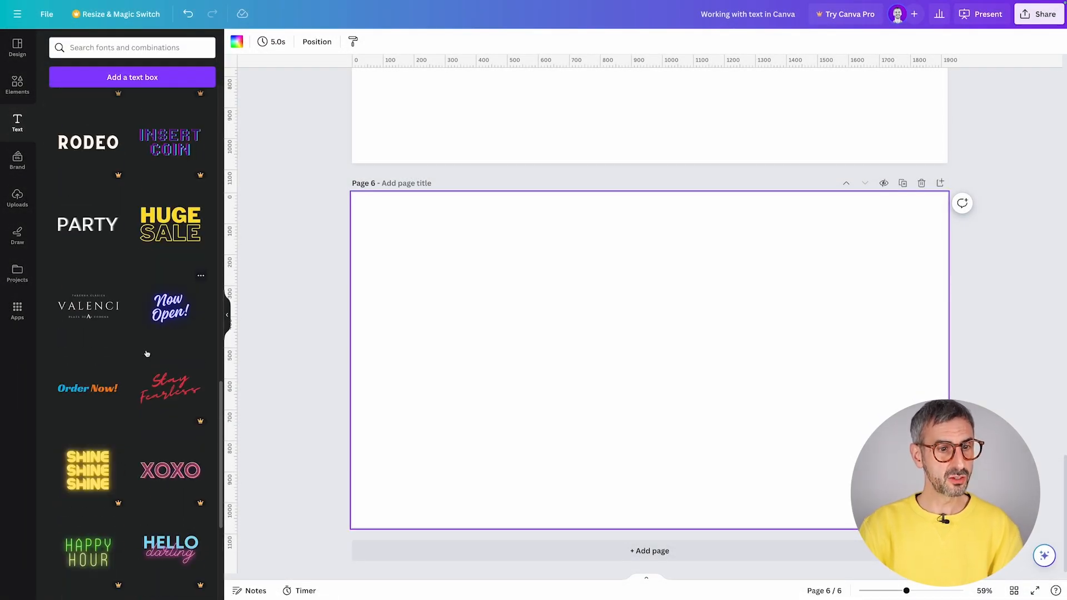
scroll(146, 353, down, 9)
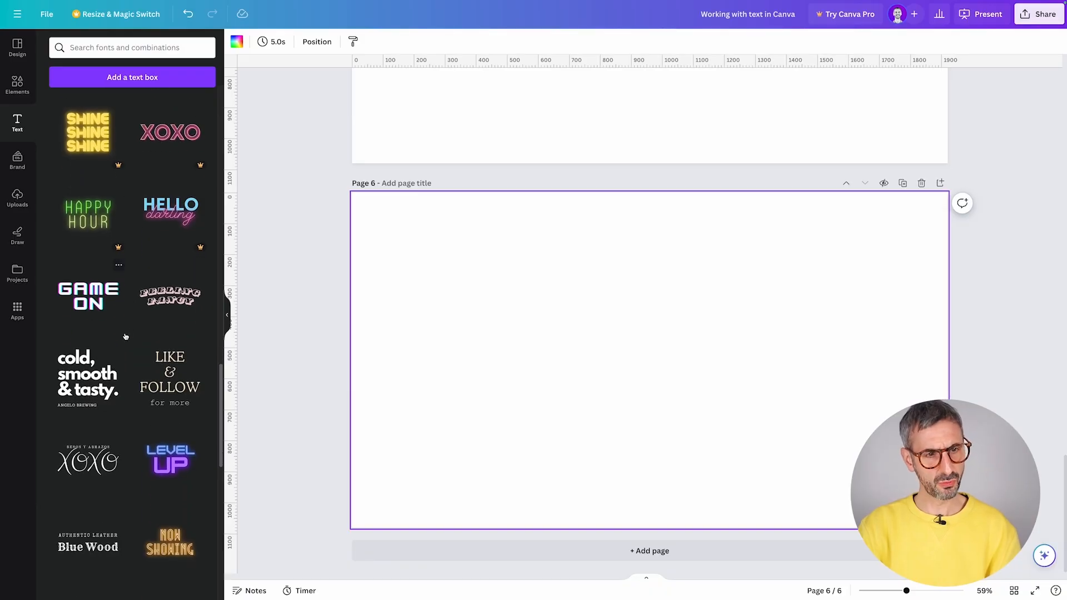
scroll(89, 204, up, 3)
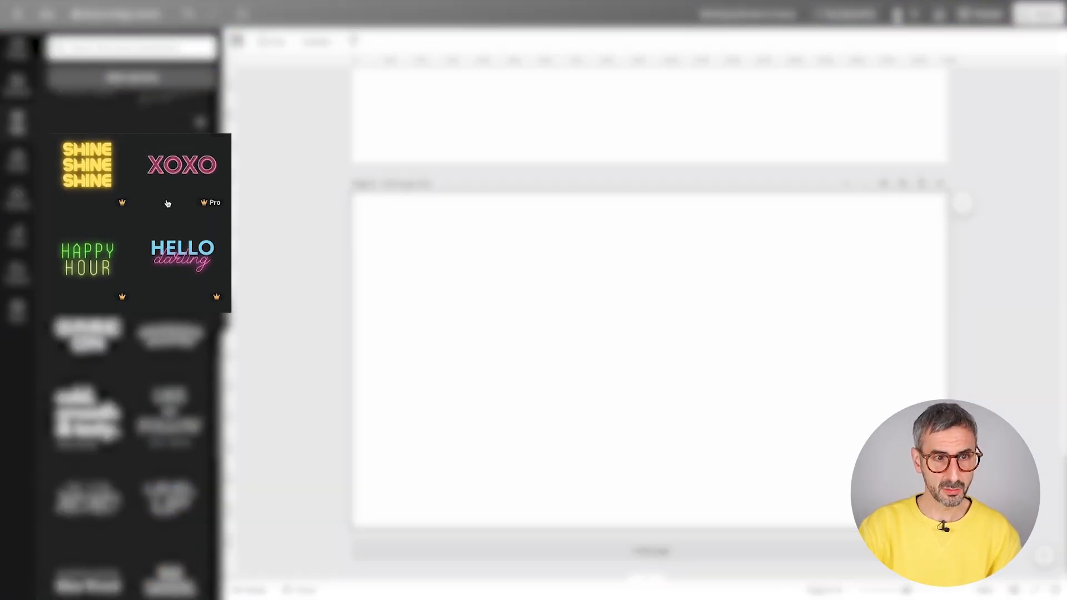
scroll(89, 344, down, 3)
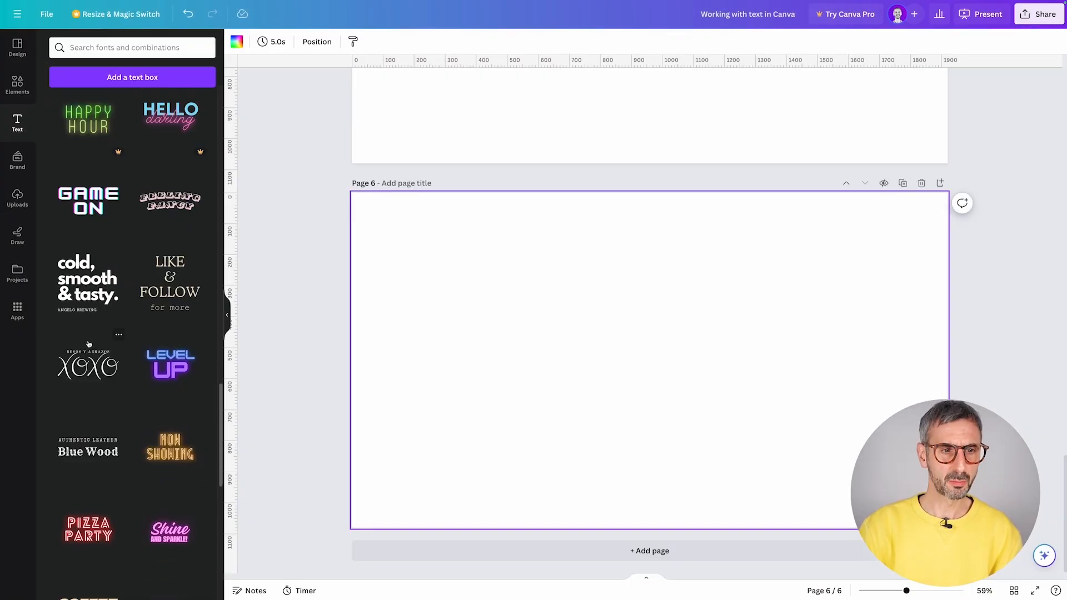
- Add the cold, smooth & tasty, Blue Wood and welcome little one! combinations to Page 6
click(75, 289)
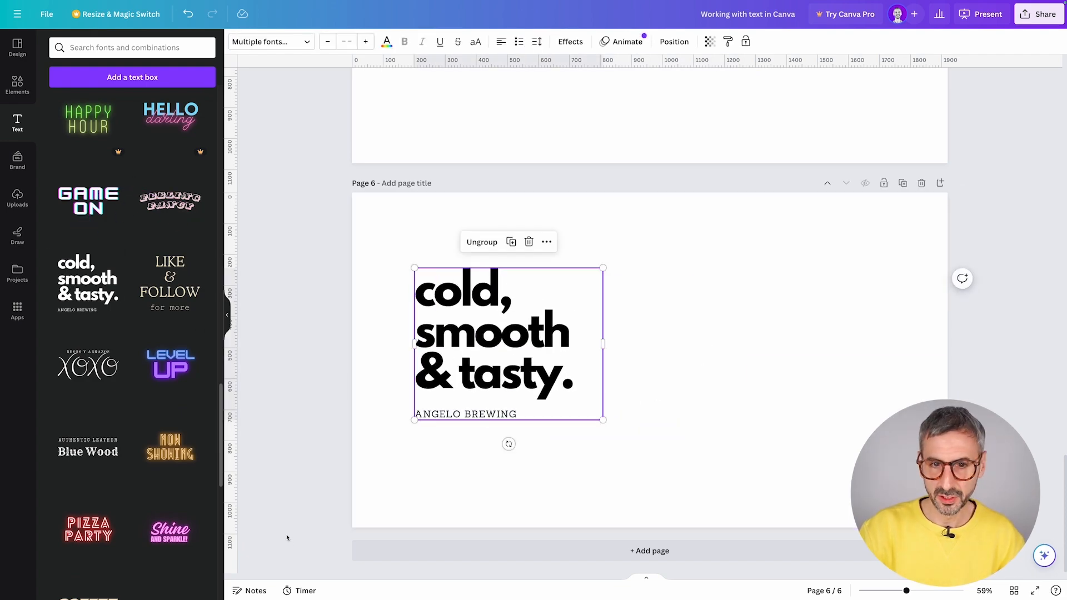
scroll(89, 345, down, 1)
click(88, 413)
drag(703, 360, 781, 290)
scroll(128, 333, down, 5)
drag(170, 471, 729, 402)
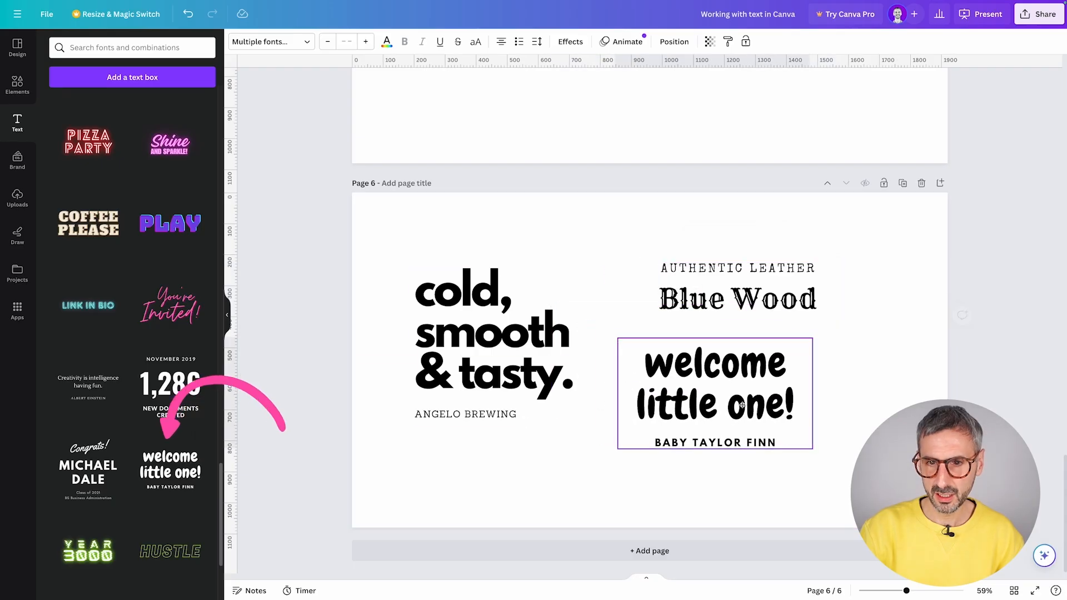
- Select each of the three added font combinations in turn
click(495, 333)
click(730, 299)
click(747, 381)
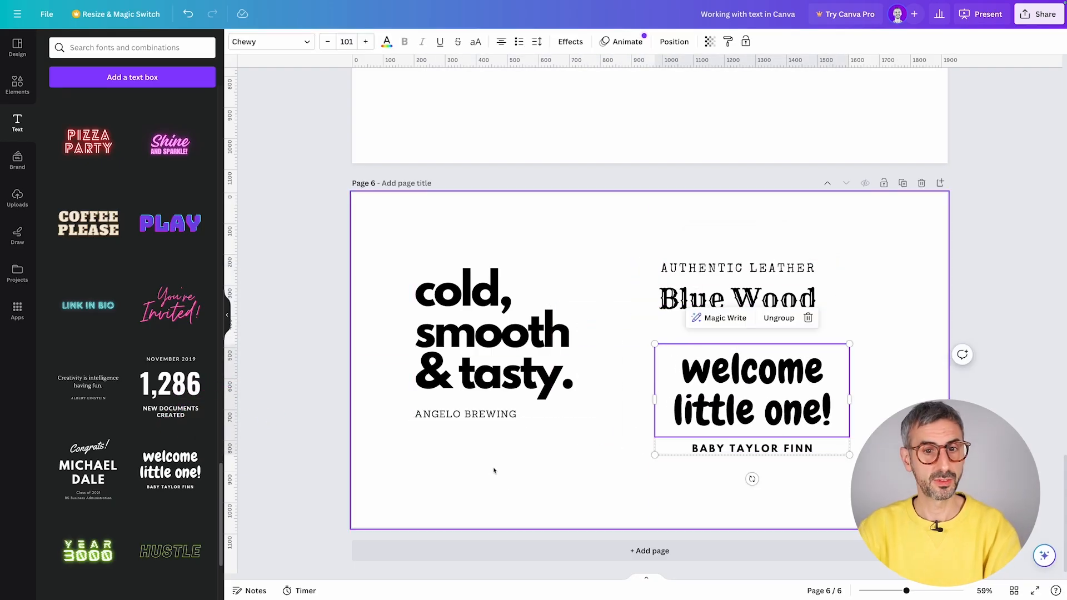
- Ungroup the cold, smooth & tasty combination and select its lines individually
click(499, 337)
click(535, 242)
shift+click(473, 413)
click(476, 414)
- Ungroup the Blue Wood combination into separate AUTHENTIC LEATHER and Blue Wood lines
click(737, 300)
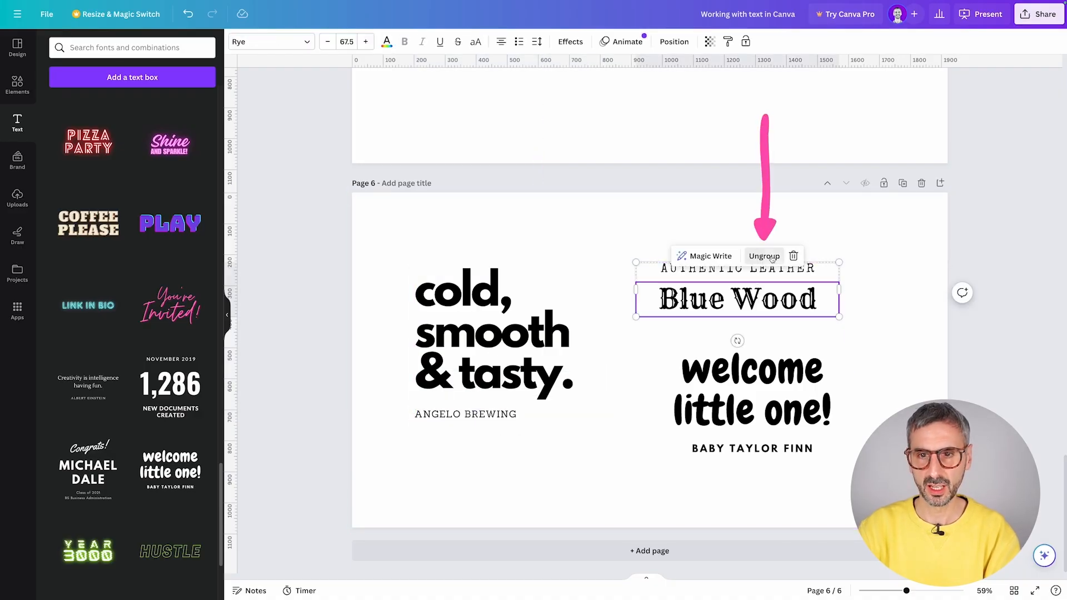
click(764, 256)
click(777, 268)
click(777, 300)
- Select the welcome little one! combination, then scroll down to the Portfolio page
click(826, 350)
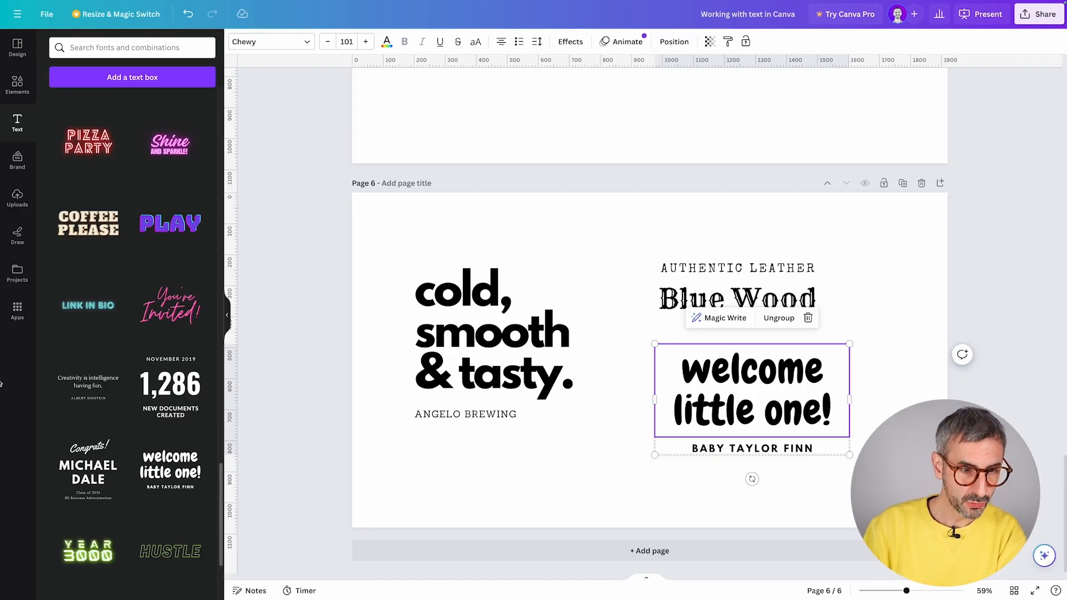
scroll(163, 480, down, 5)
scroll(163, 479, down, 10)
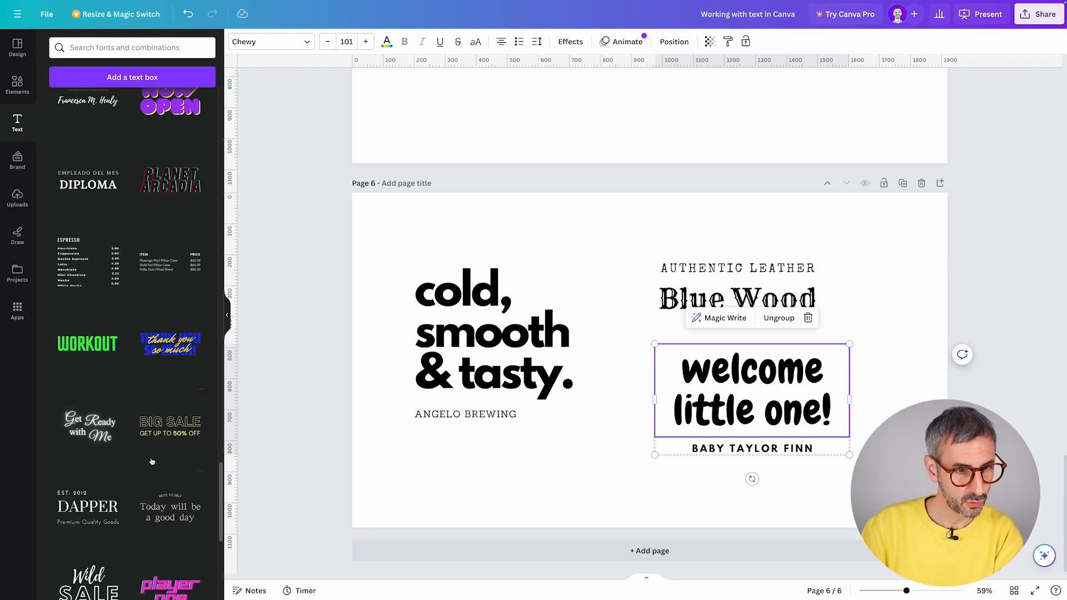
click(18, 122)
scroll(100, 262, down, 2)
scroll(100, 262, down, 10)
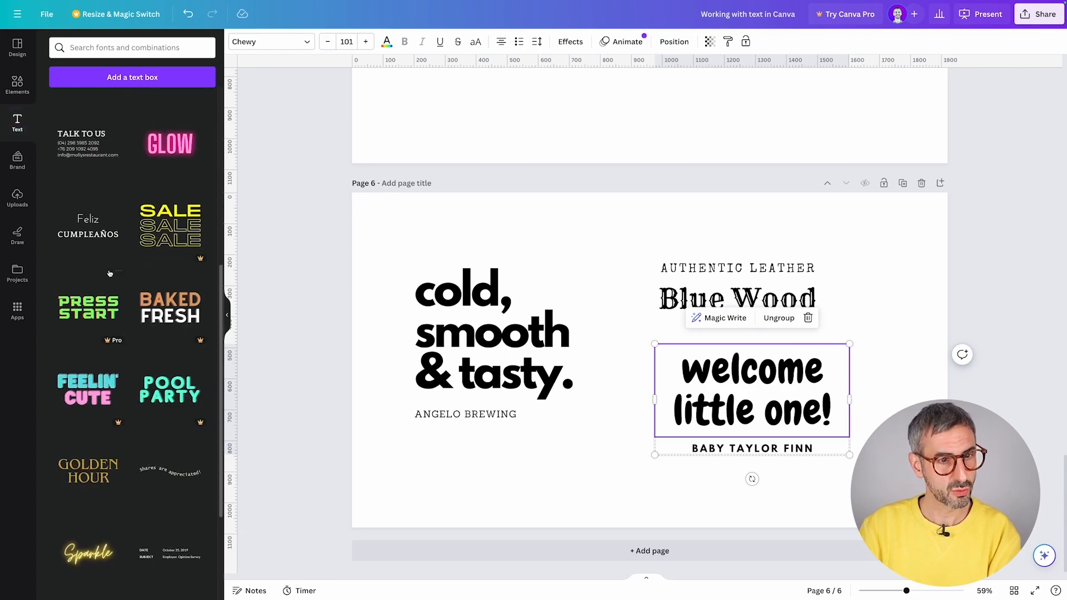
scroll(102, 389, down, 9)
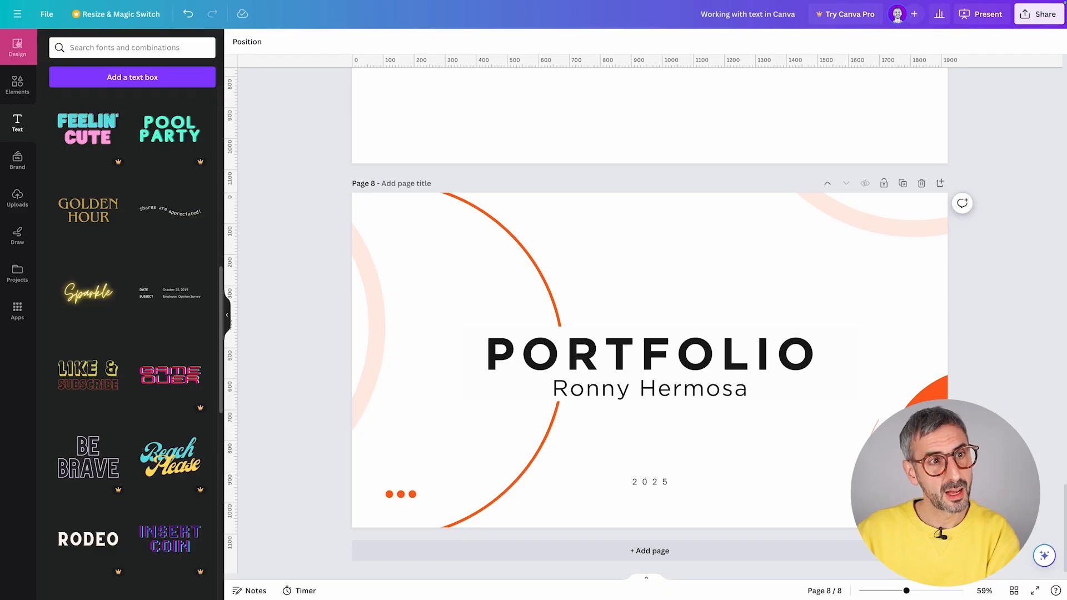
- Browse Design's Styles tab down to its colour palettes, Combinations and Font sets
click(18, 48)
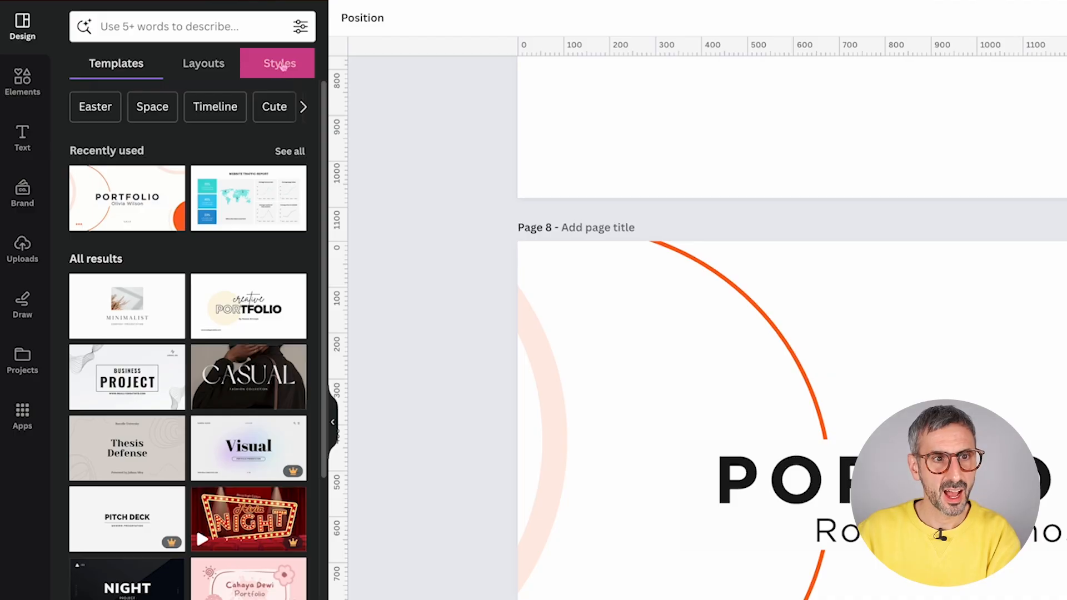
click(281, 64)
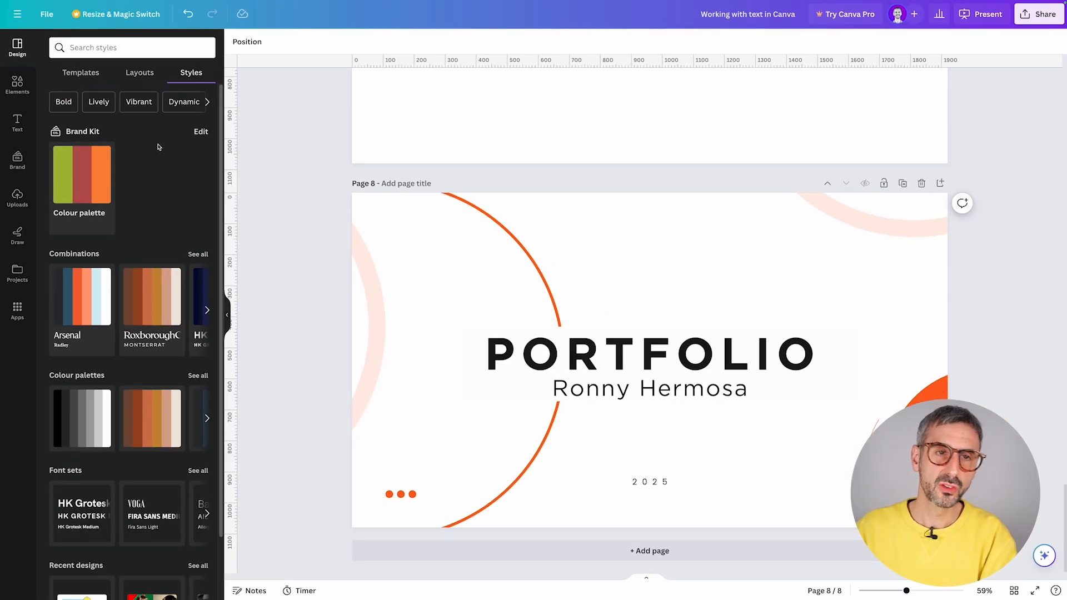
scroll(161, 145, down, 1)
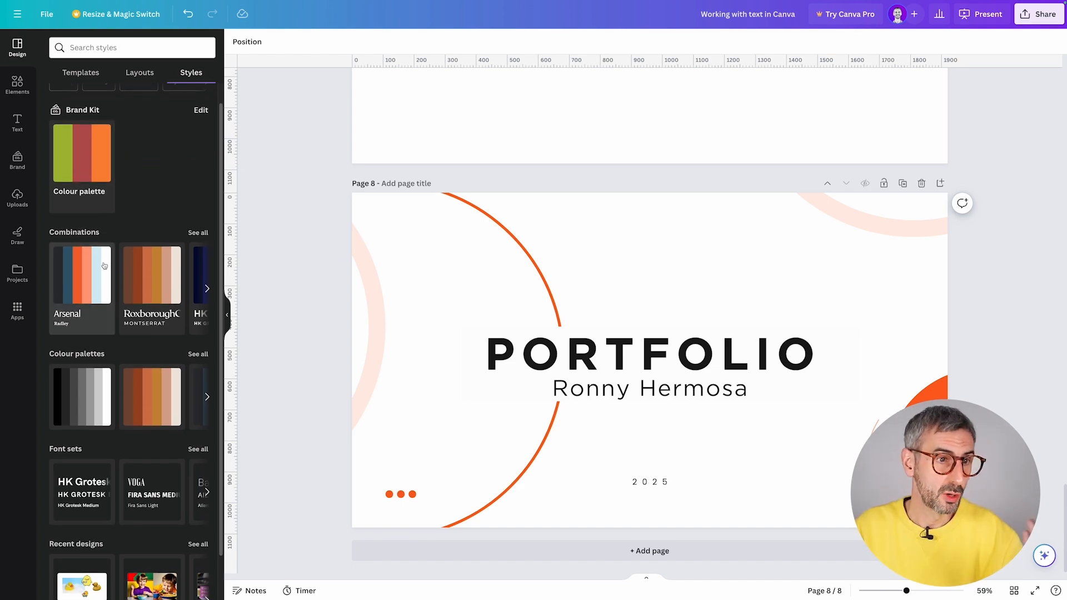
scroll(85, 244, down, 1)
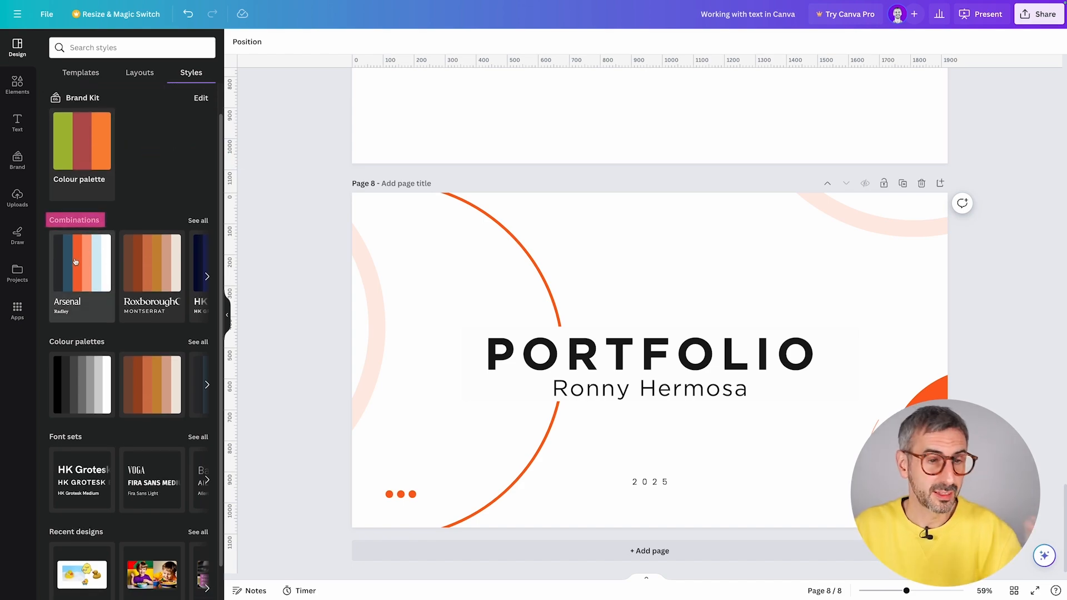
scroll(75, 261, down, 2)
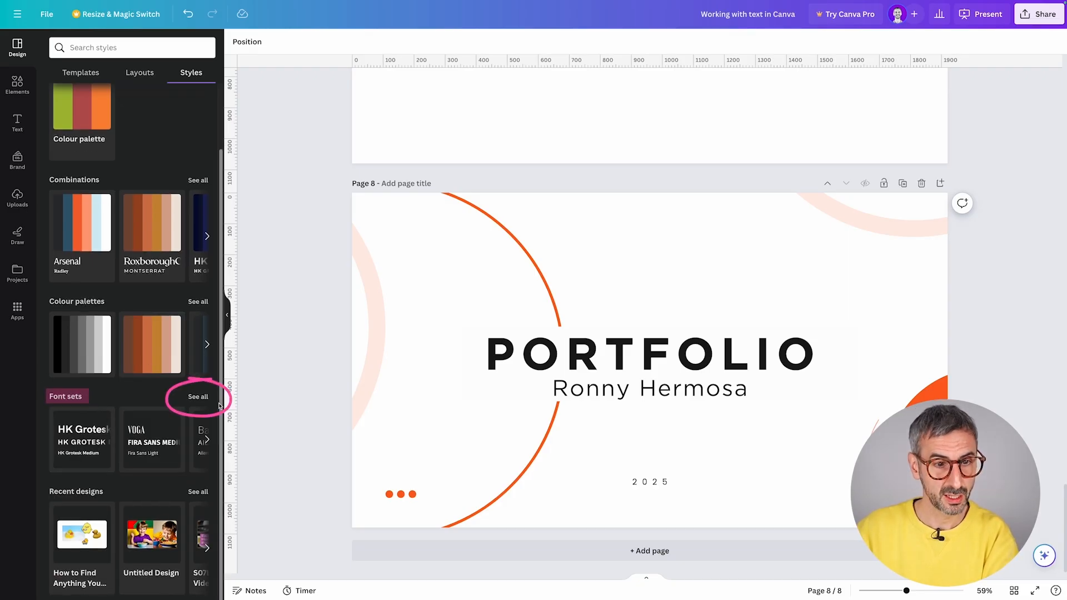
- List all font sets, such as Bodoni FLF with Montserrat and Archivo with Open Sans
click(197, 396)
scroll(133, 278, down, 5)
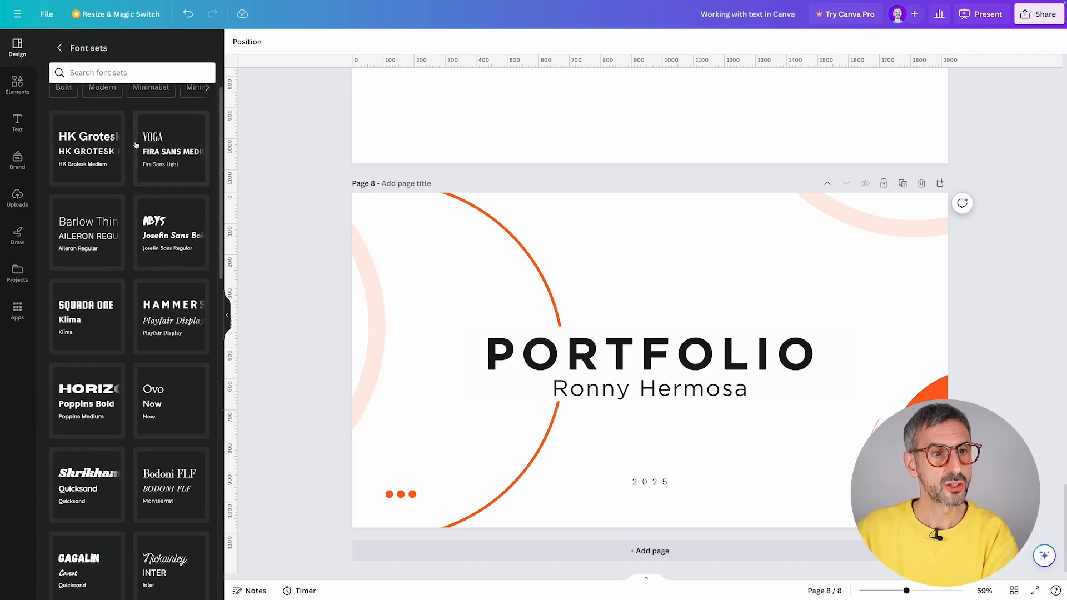
scroll(161, 335, down, 2)
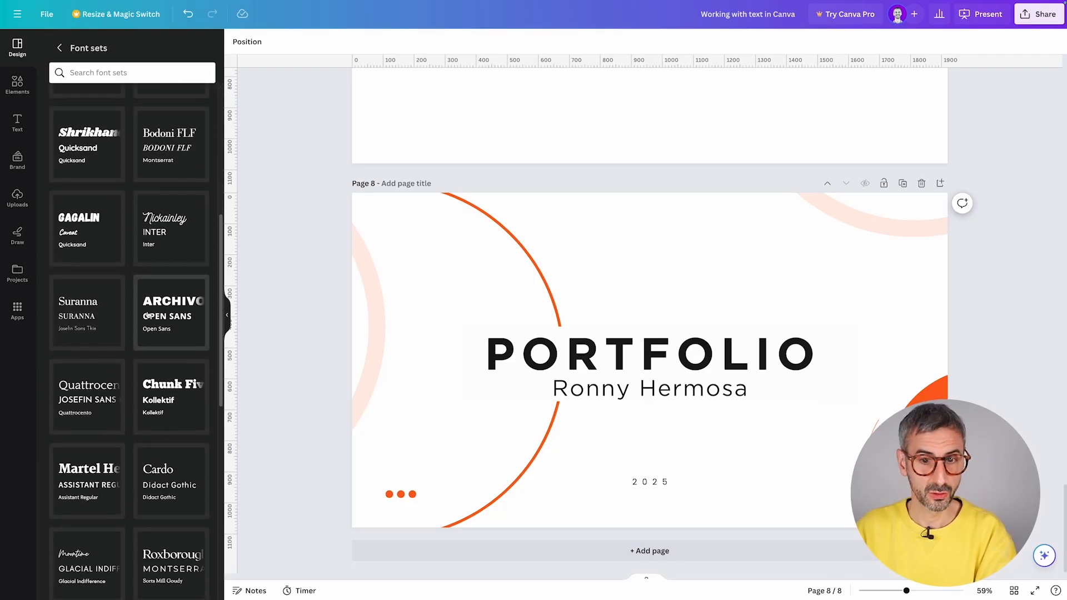
scroll(161, 255, up, 1)
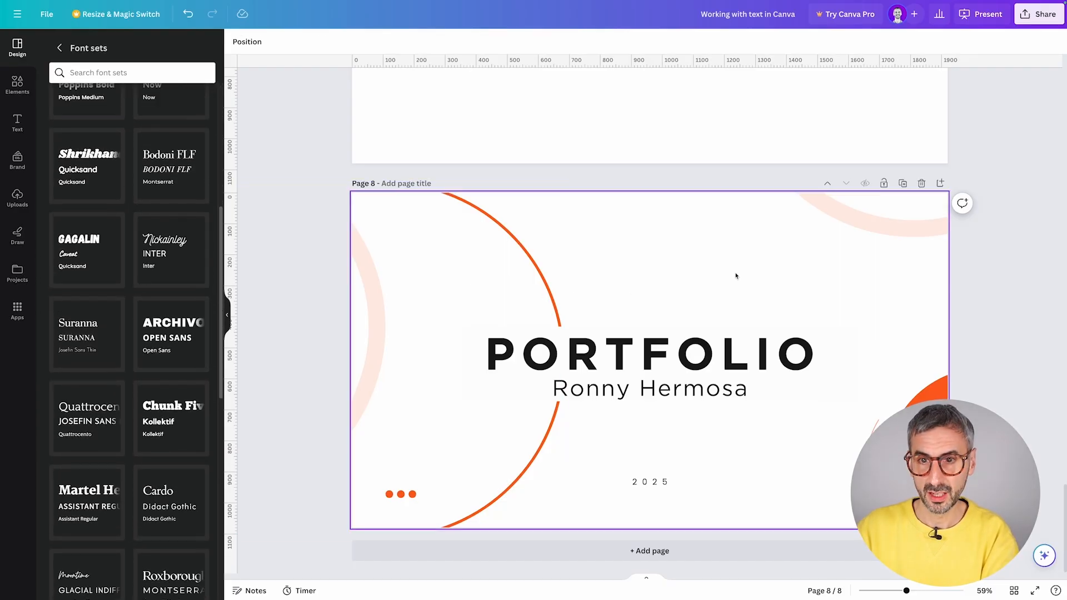
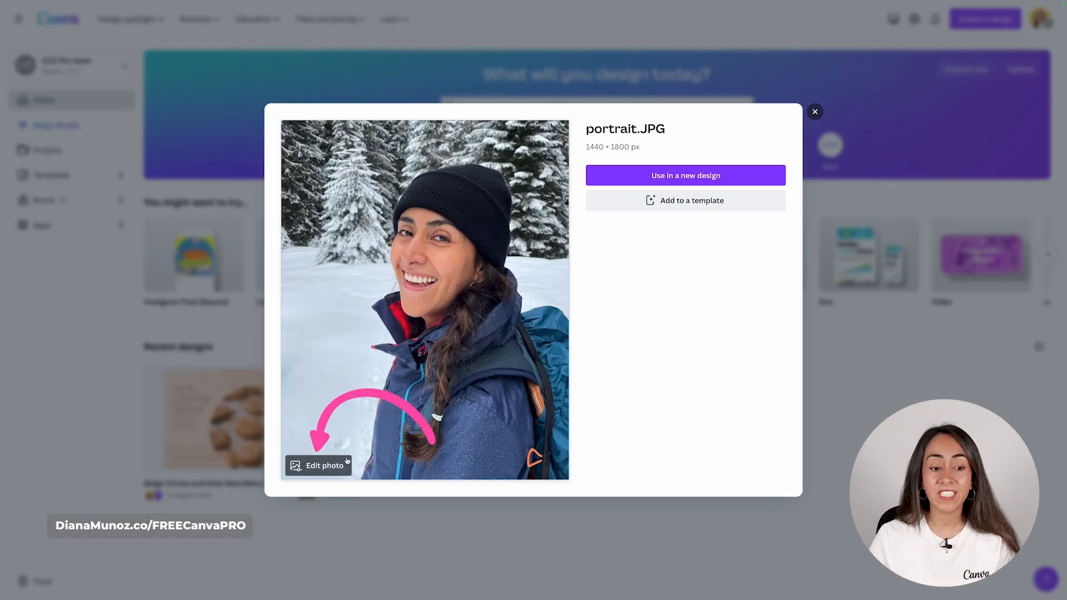
- Open portrait.JPG in the photo editor from its preview dialog
click(319, 466)
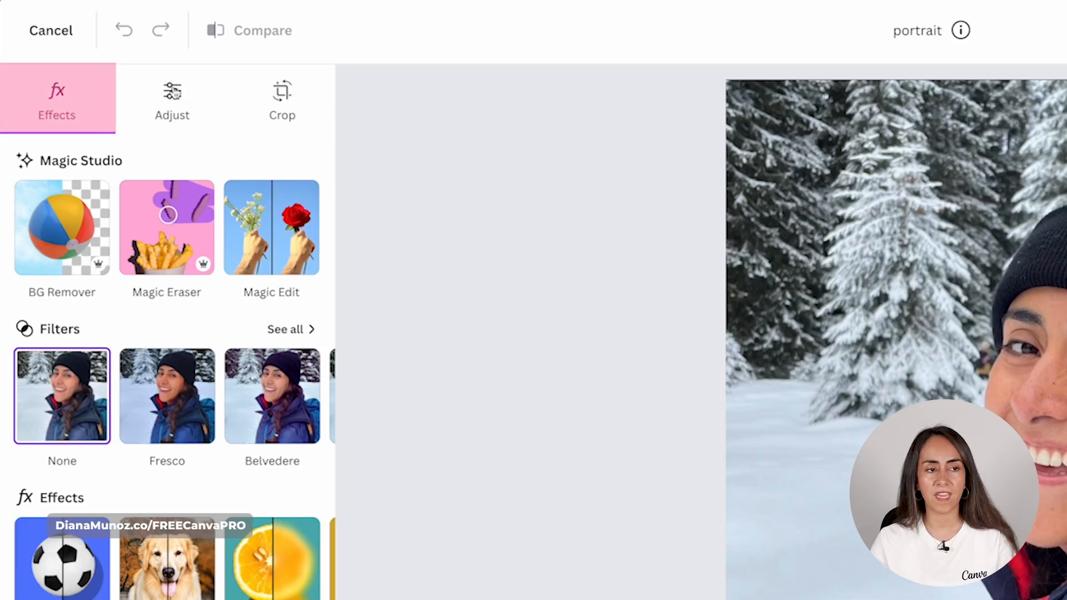
- Trim the portrait's top and left edges with the crop handles, then reset the crop
click(194, 92)
click(286, 91)
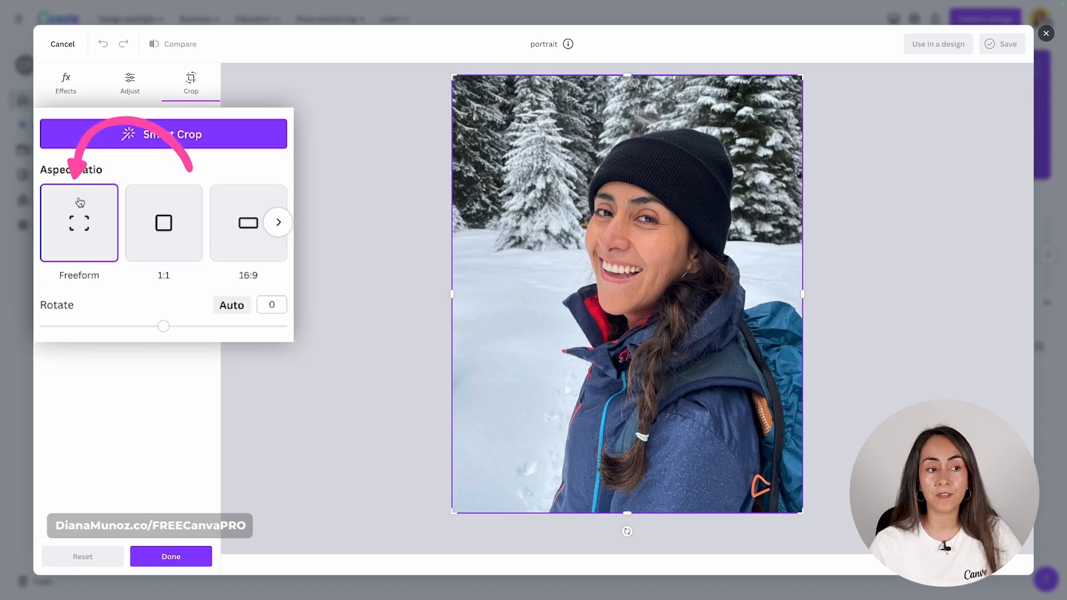
drag(453, 76, 453, 123)
drag(431, 76, 578, 138)
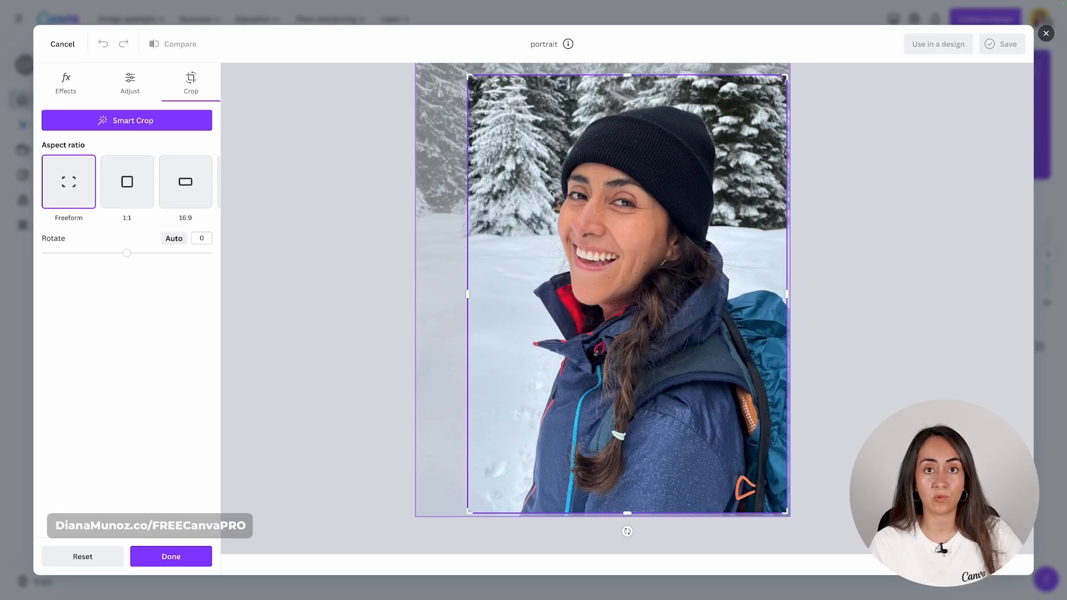
click(83, 557)
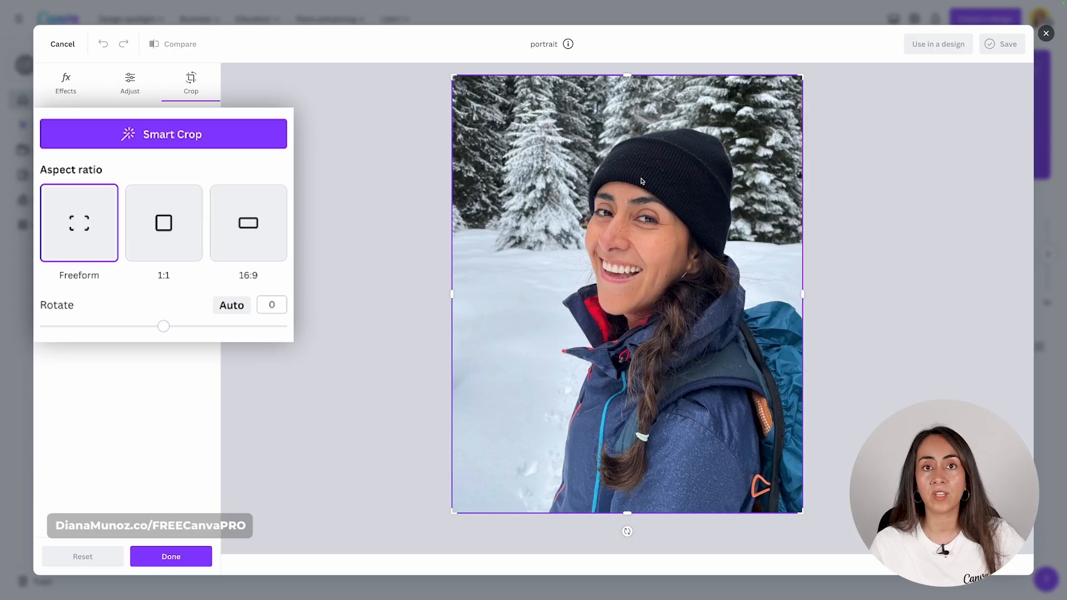
- Crop the portrait to a 1:1 square and browse the other aspect ratio presets
click(174, 222)
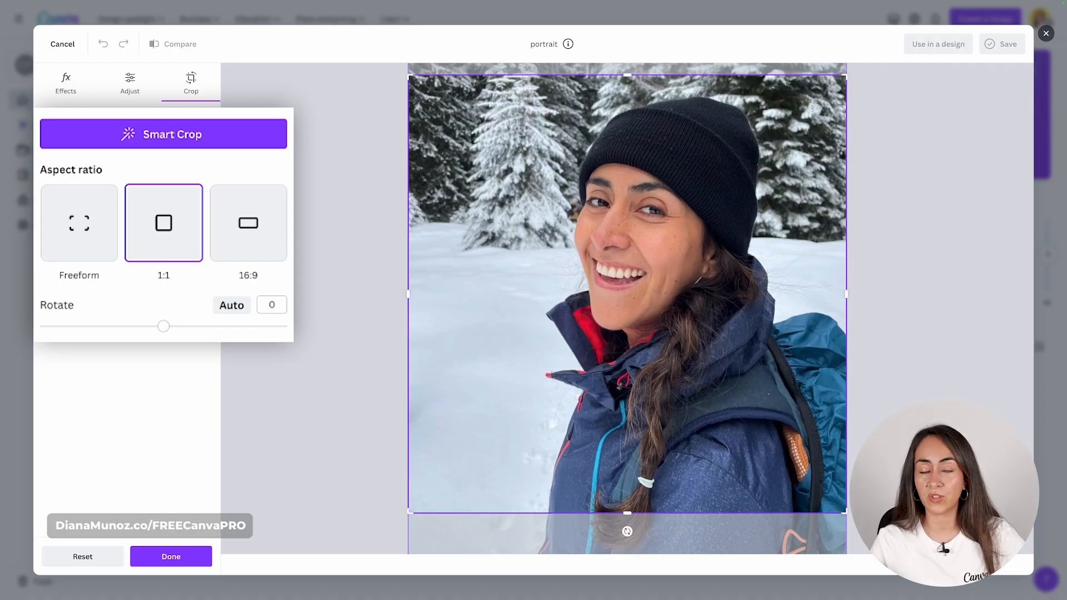
click(278, 223)
click(280, 225)
click(279, 225)
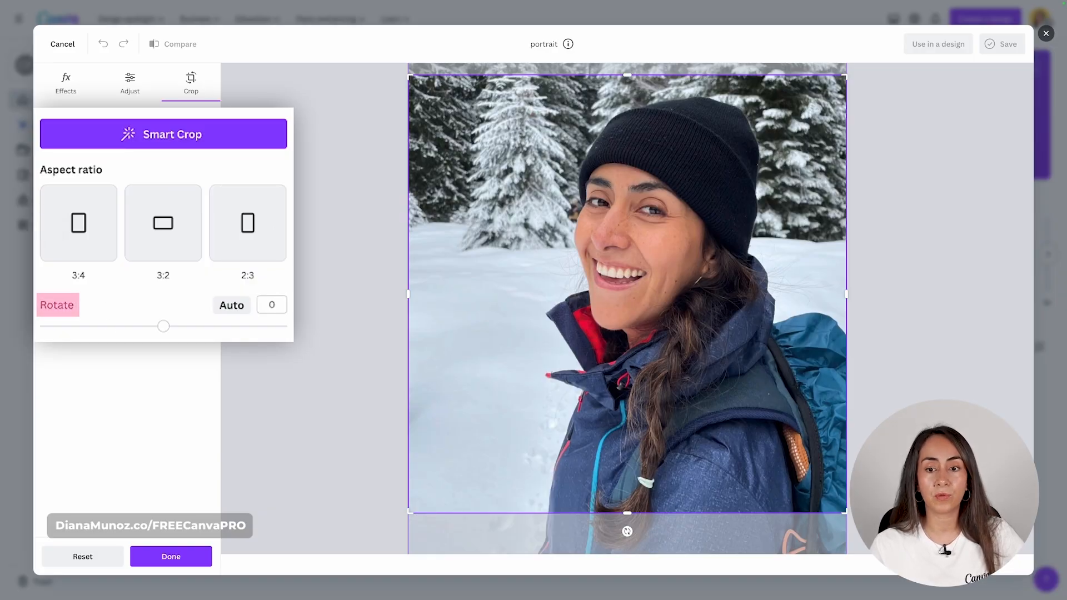
- Rotate the portrait to 90 degrees, then reset it to upright and uncropped
drag(164, 328, 216, 328)
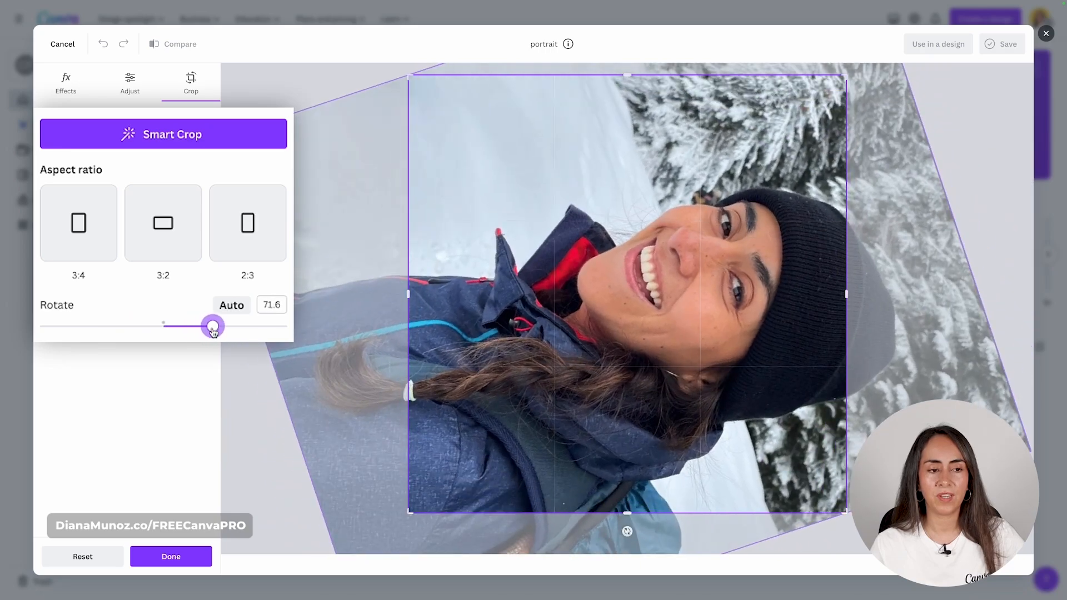
click(281, 303)
text(90)
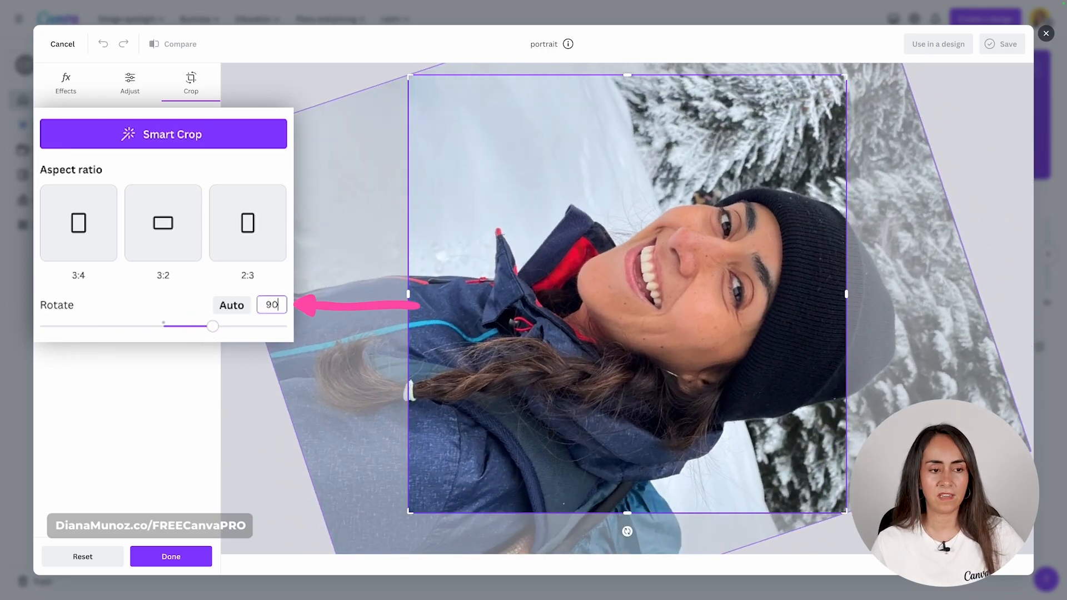
key(Return)
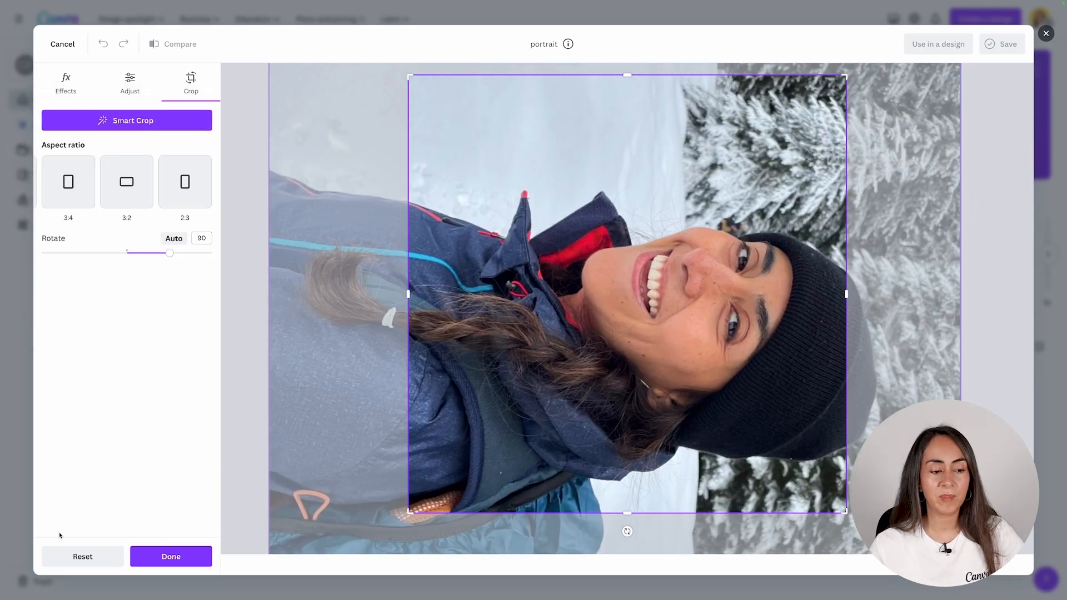
click(83, 556)
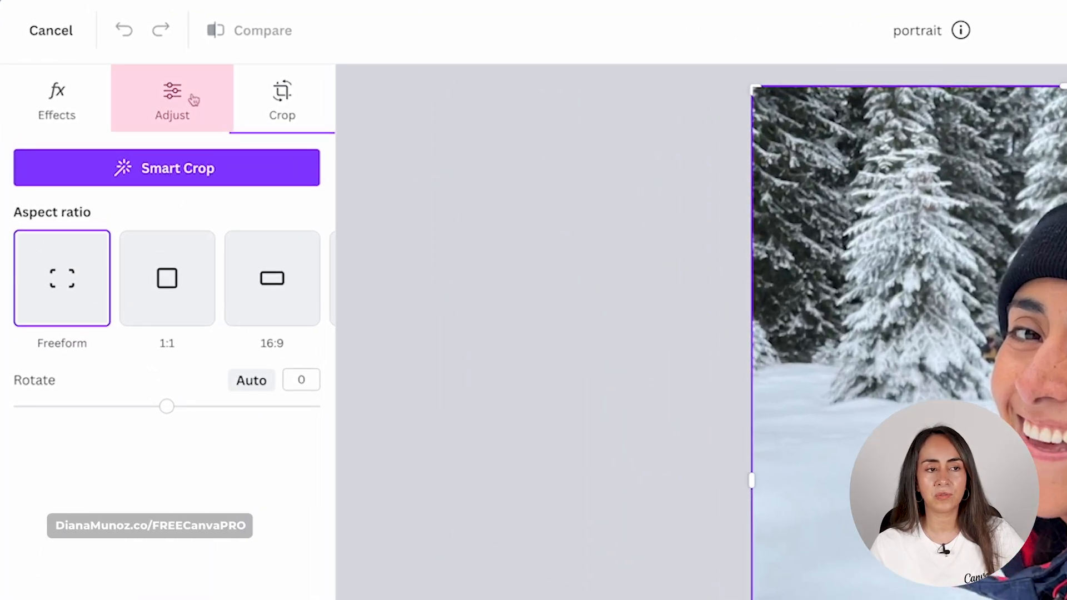
- Auto-adjust the portrait's light and colour at intensity 100
click(194, 100)
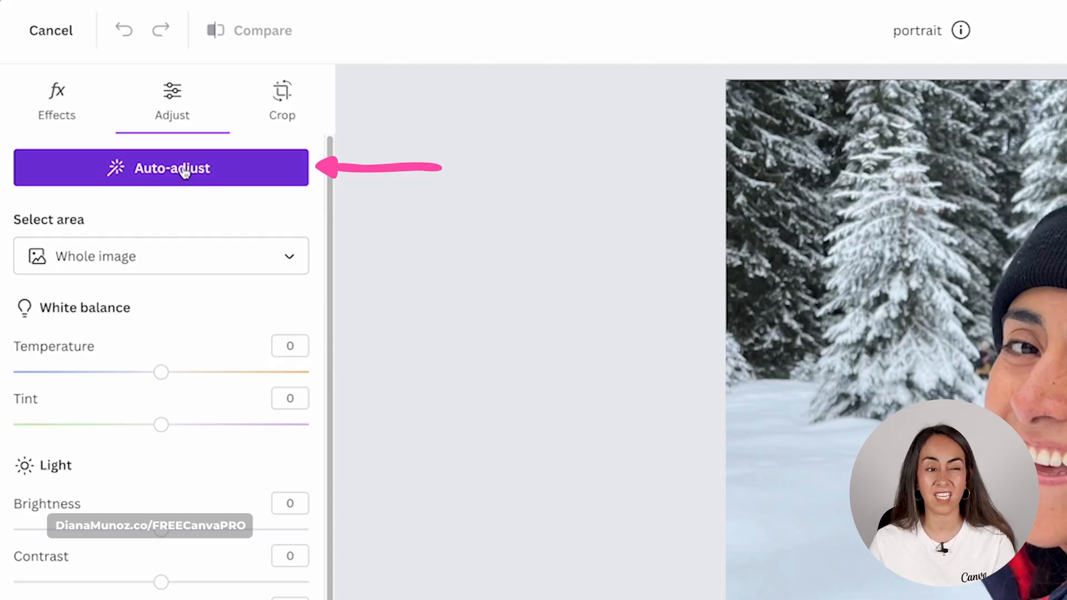
click(142, 172)
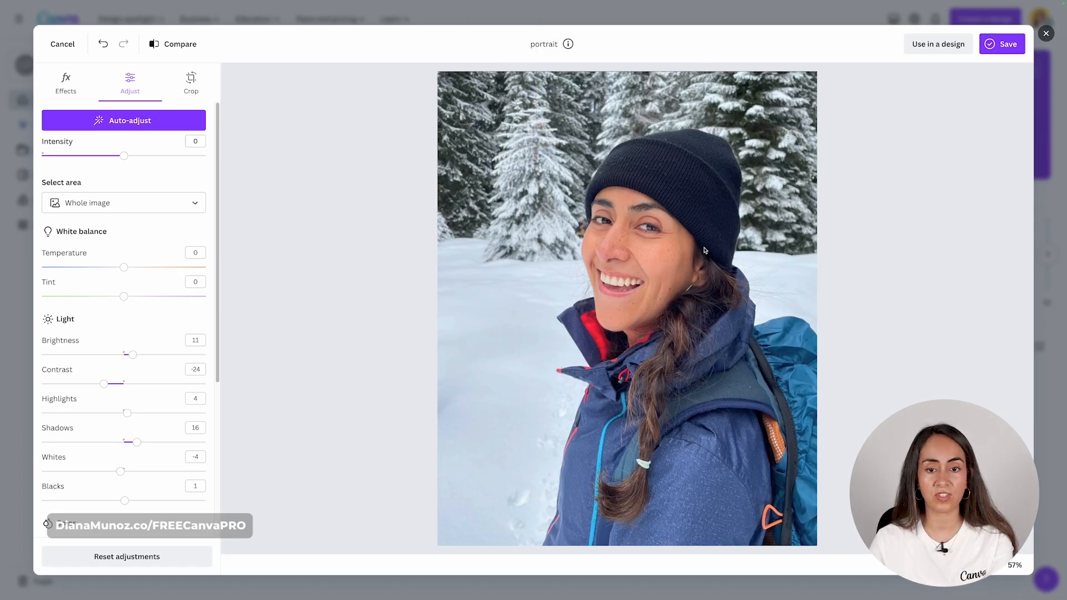
drag(124, 156, 173, 157)
drag(232, 177, 159, 182)
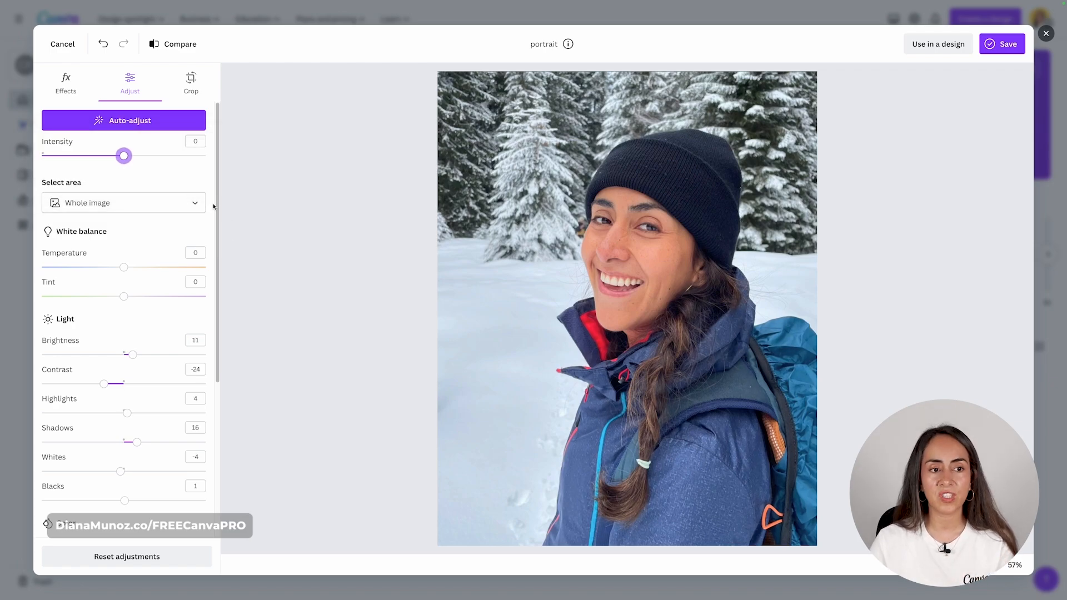
- Nudge the contrast and saturation sliders up slightly
scroll(152, 175, down, 3)
scroll(155, 285, down, 5)
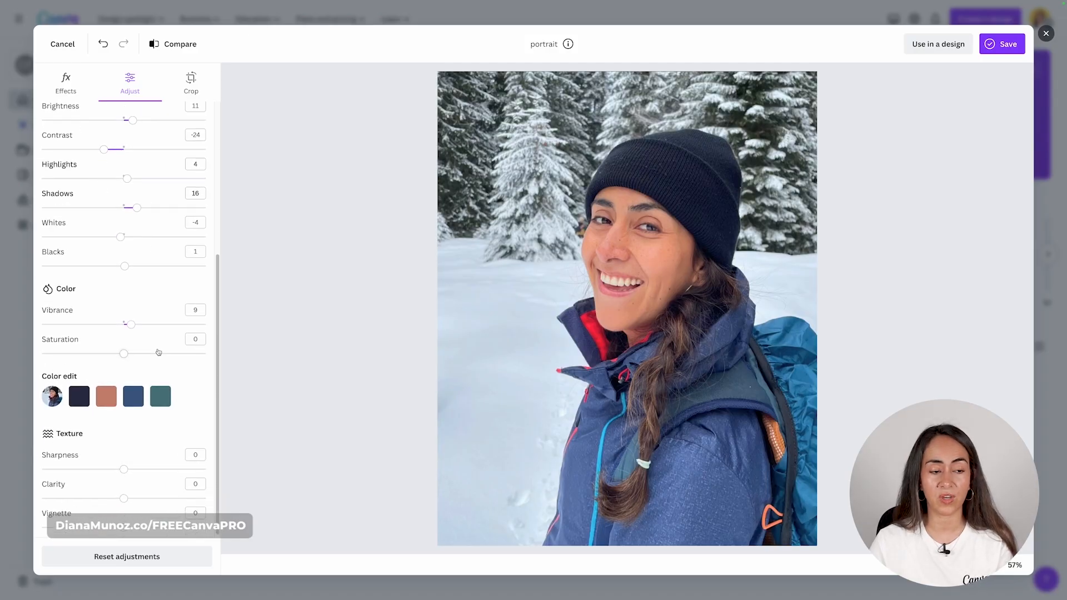
scroll(158, 351, up, 2)
drag(133, 167, 135, 196)
drag(123, 401, 125, 400)
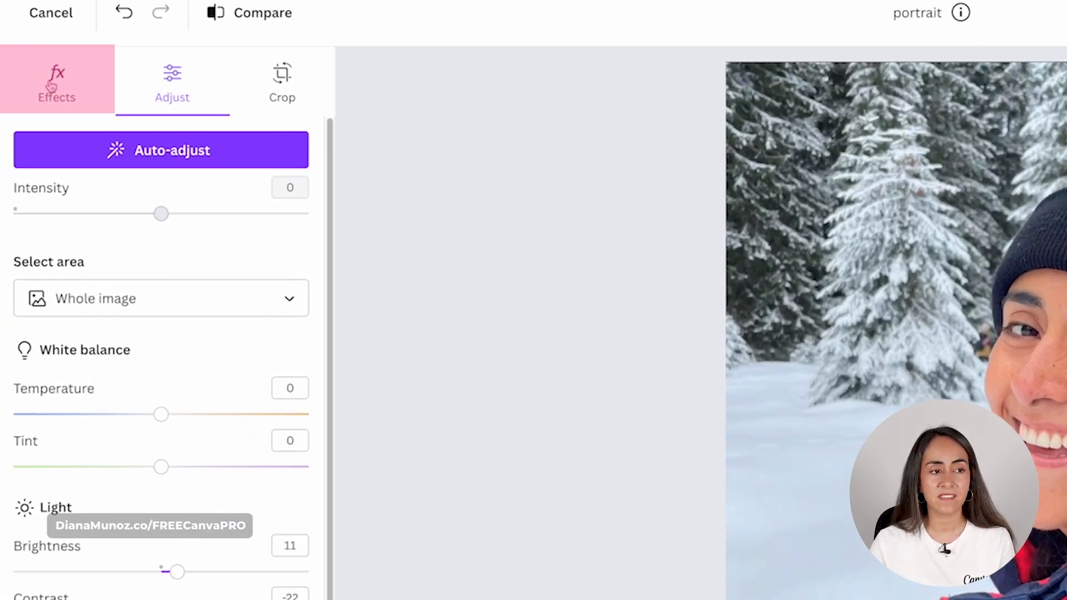
- Apply the Cool Nordic filter to the portrait at about two-thirds intensity
click(51, 85)
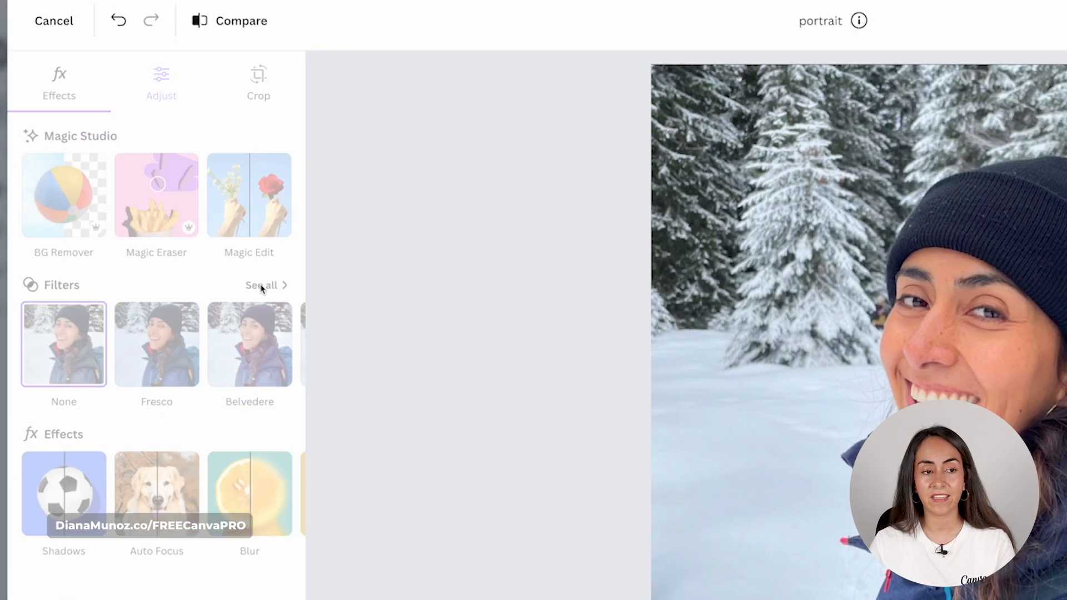
click(285, 312)
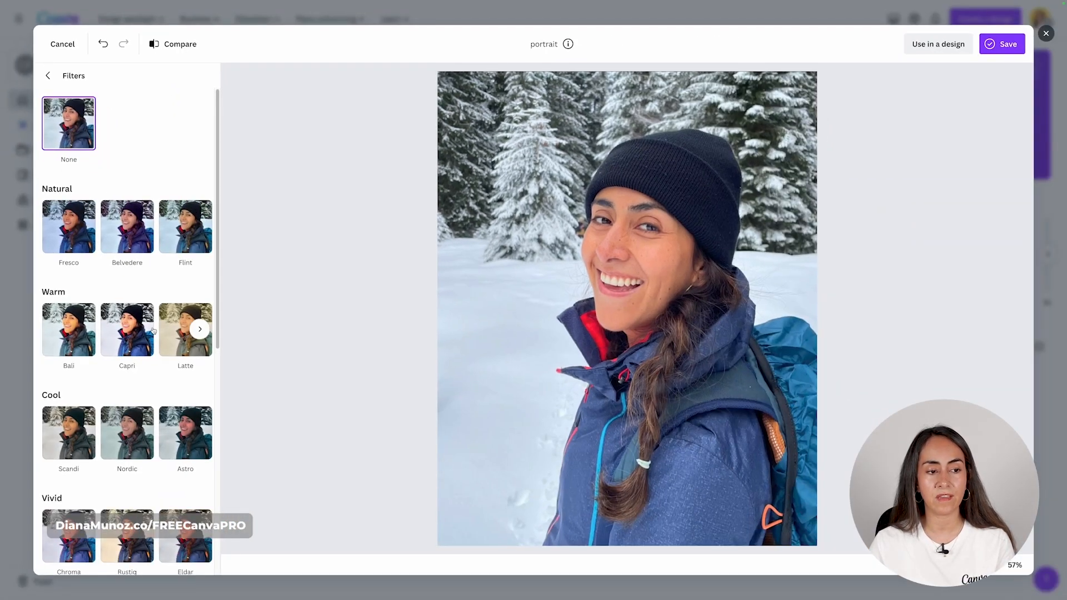
scroll(155, 267, down, 3)
click(200, 298)
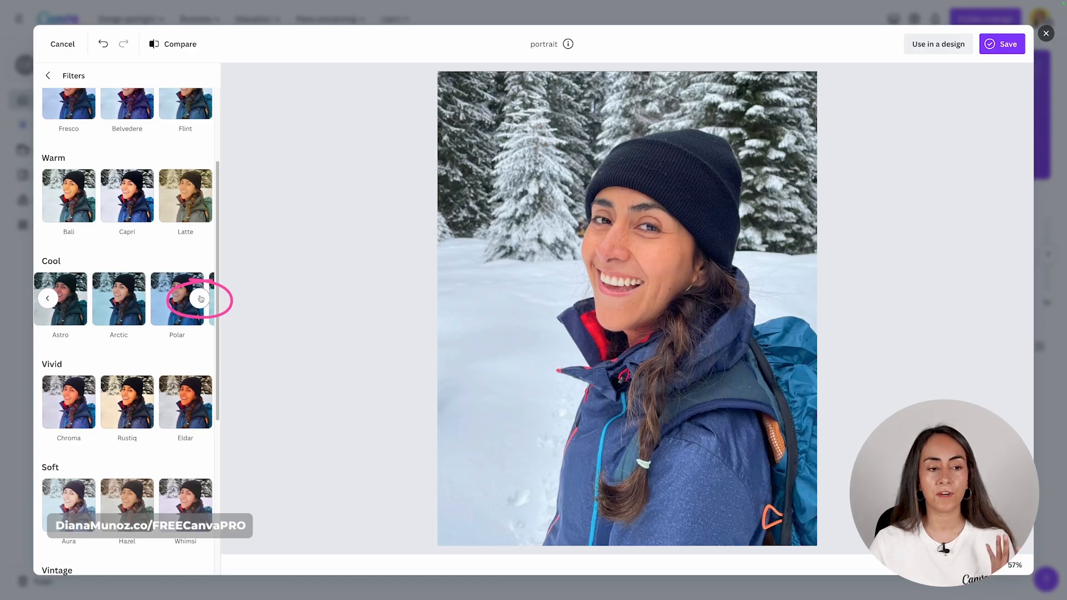
click(47, 298)
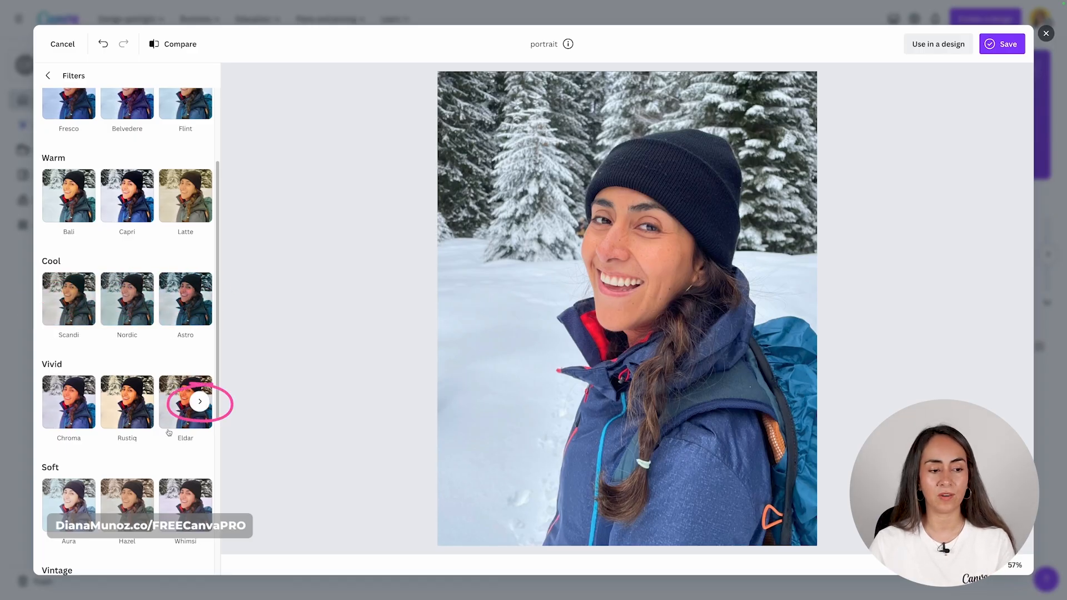
click(199, 401)
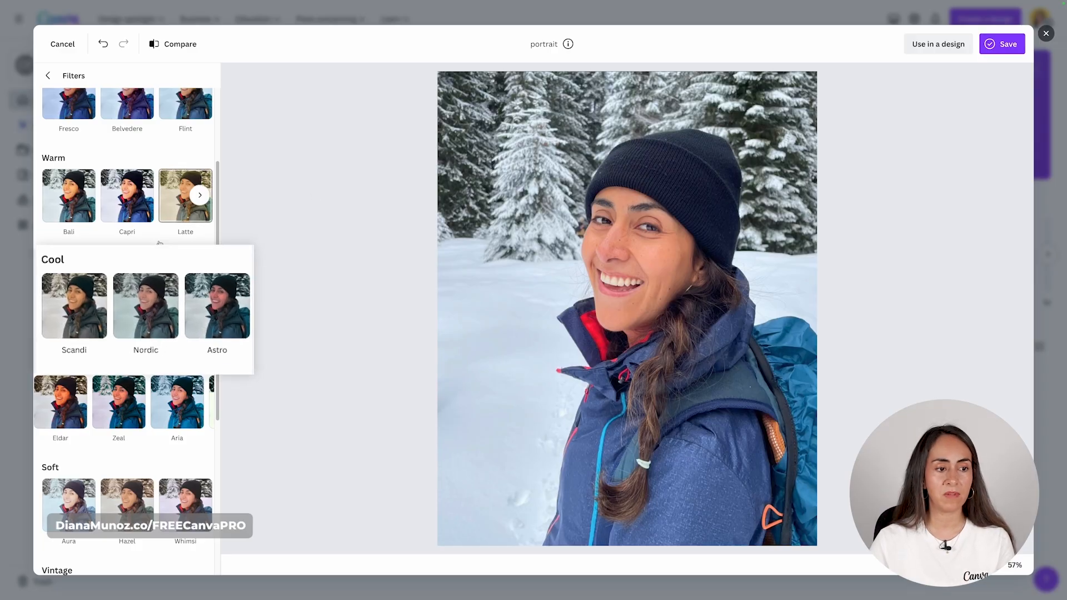
click(165, 300)
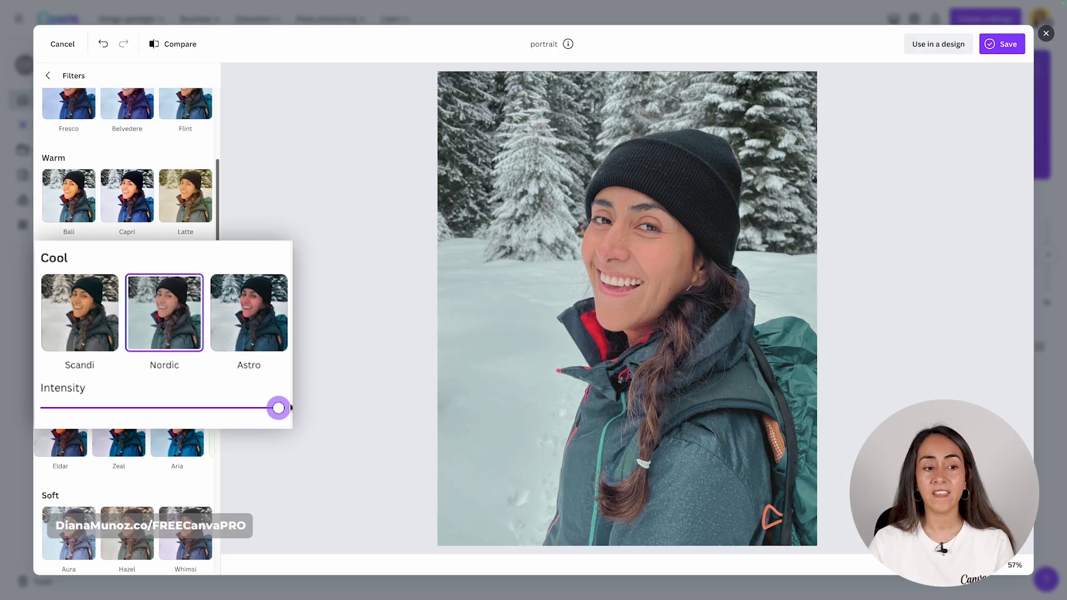
drag(276, 407, 209, 421)
- Remove the filter, then reapply Nordic at roughly half intensity
scroll(154, 392, up, 2)
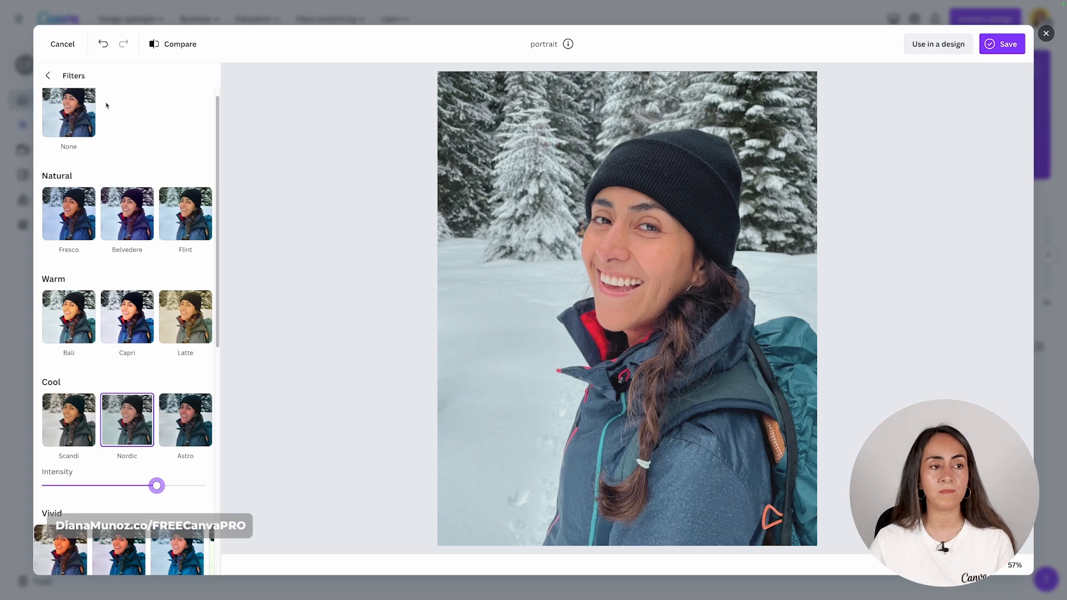
scroll(110, 120, up, 1)
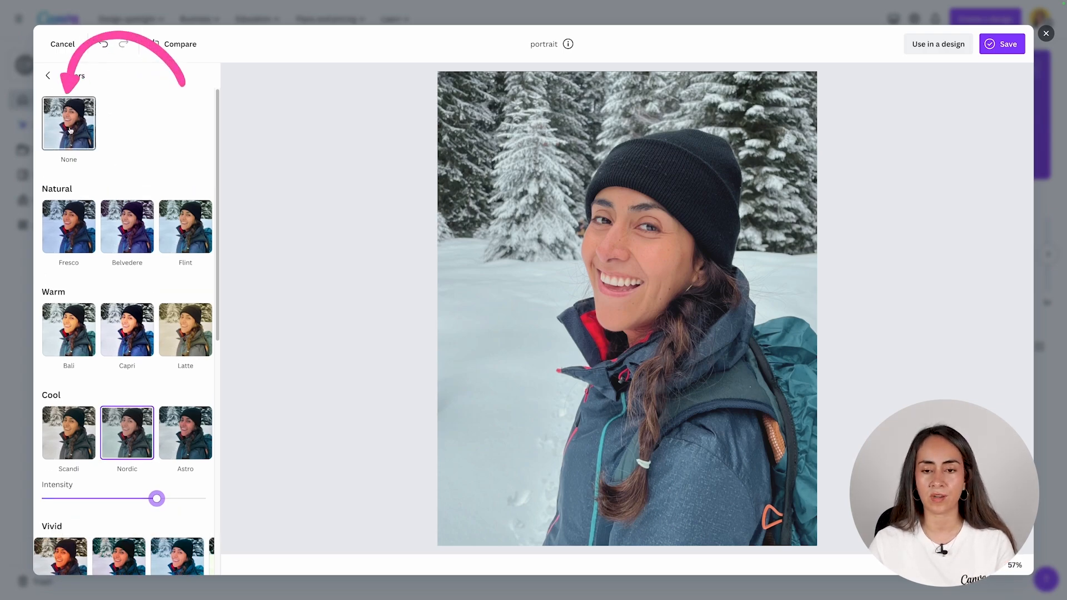
click(82, 115)
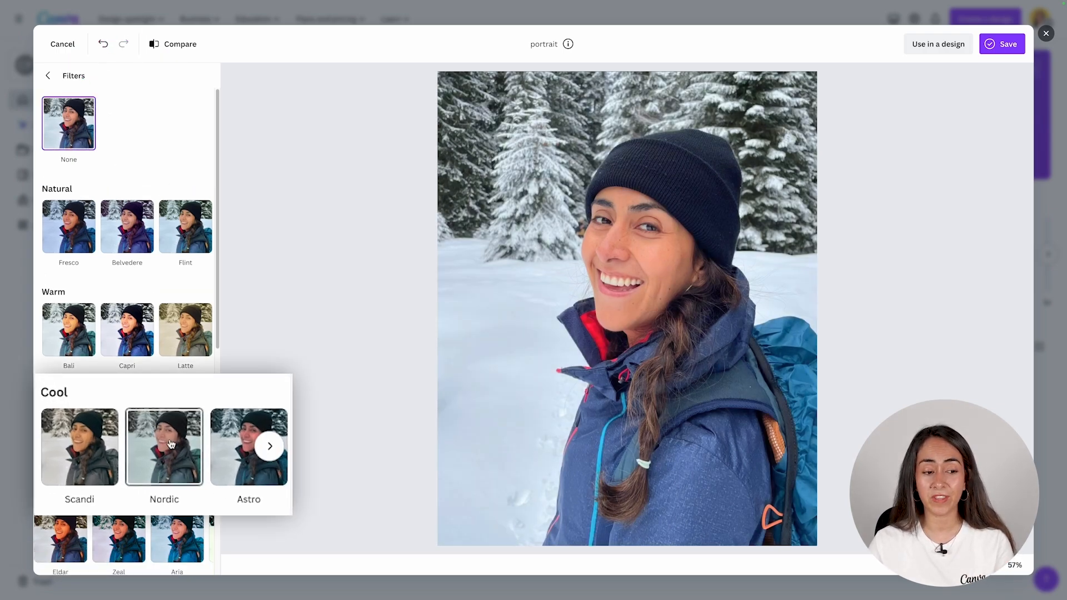
click(171, 443)
drag(276, 550, 210, 552)
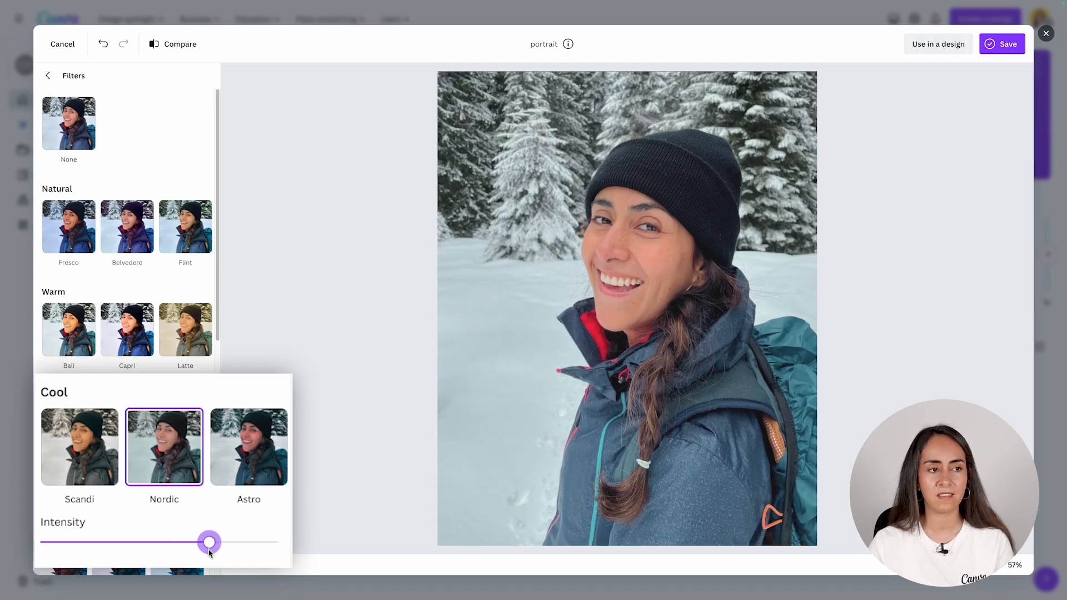
click(48, 76)
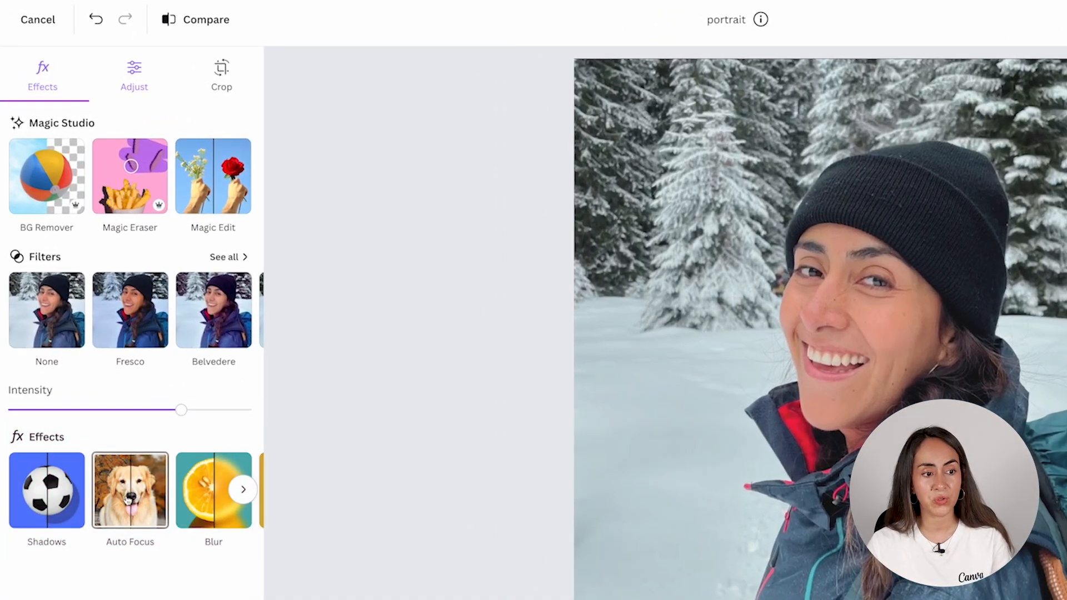
- Blur the snowy background with the Auto Focus effect at blur intensity 28
click(243, 490)
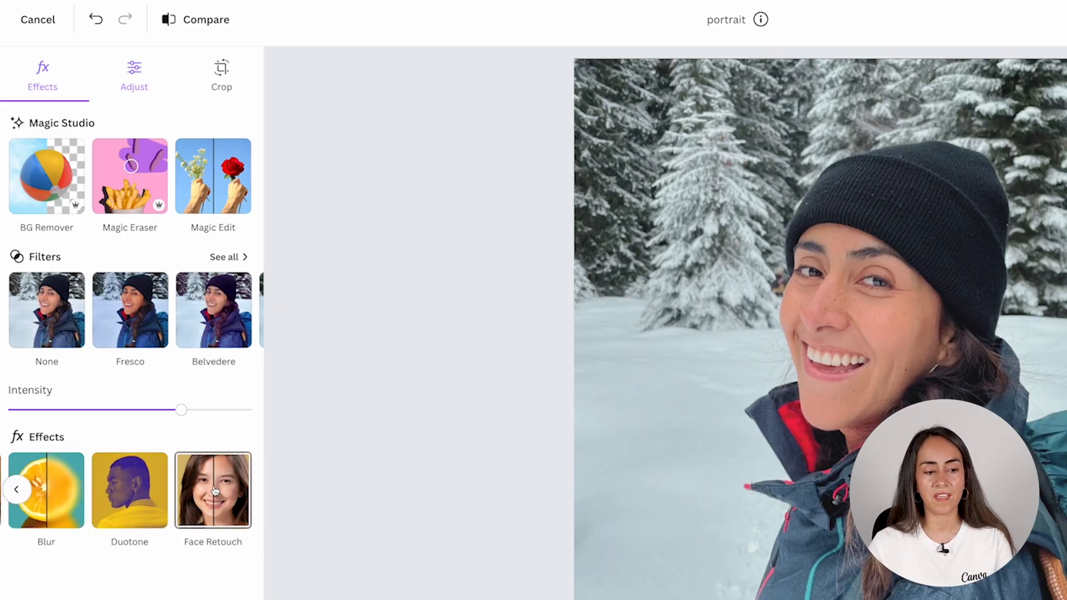
click(16, 489)
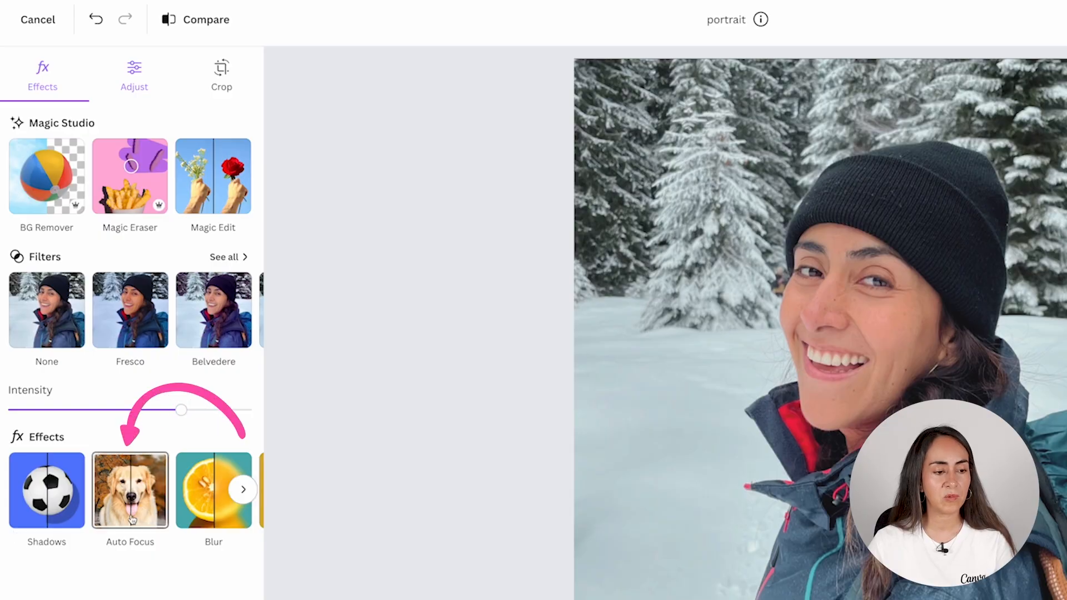
click(127, 491)
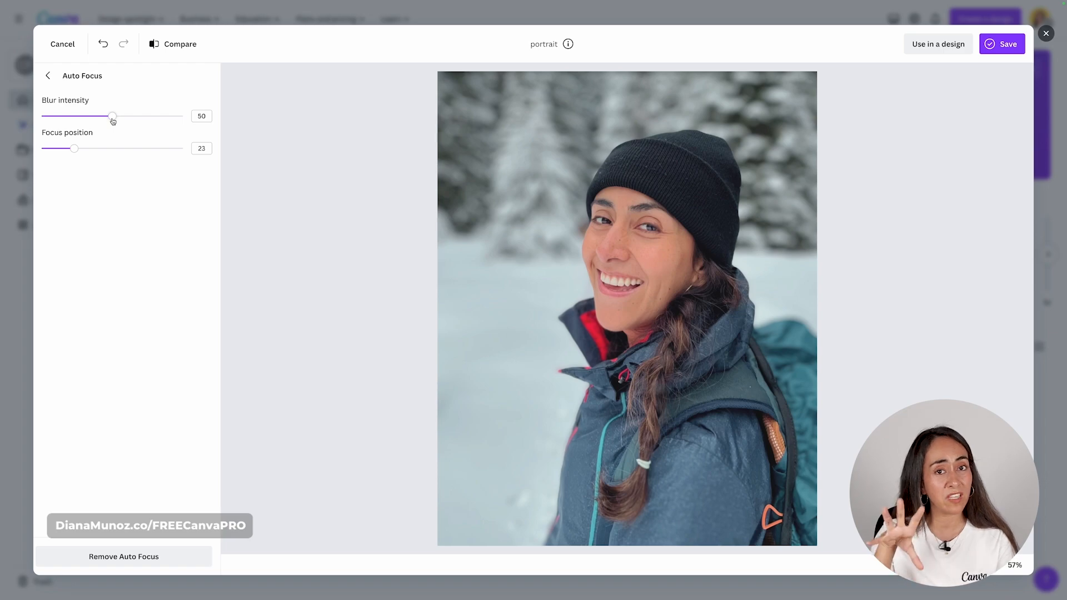
drag(113, 121, 90, 126)
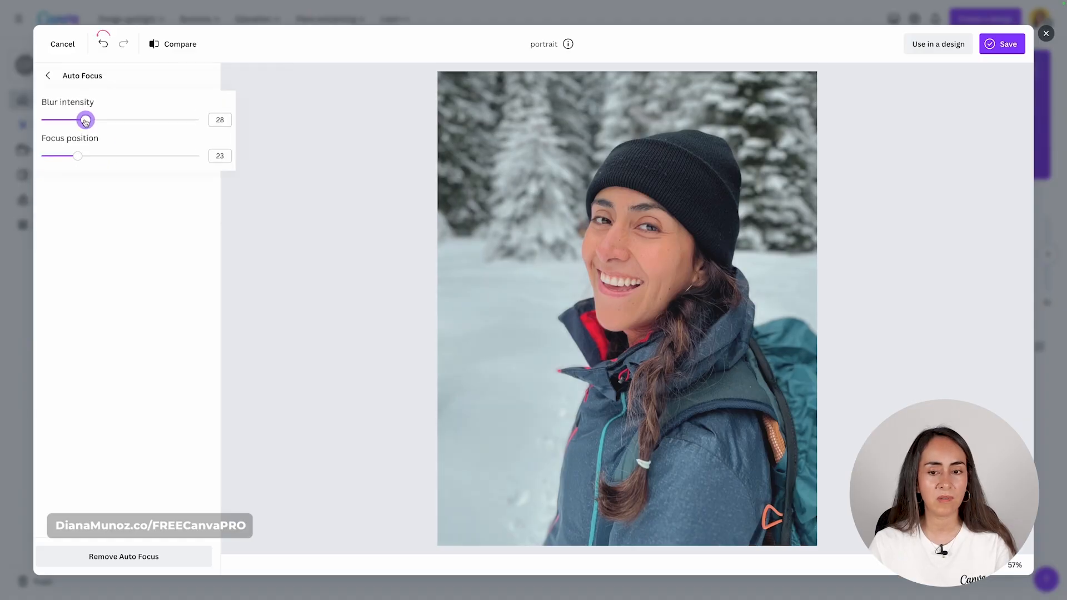
click(48, 76)
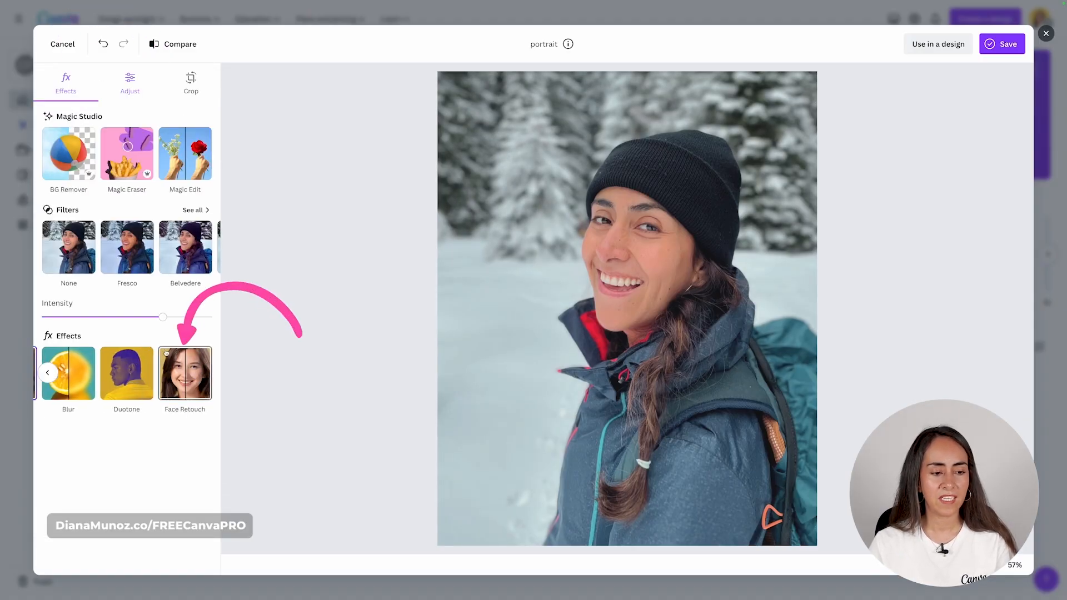
- Smooth the portrait's skin with Face Retouch at 25 and compare it with the original
click(189, 379)
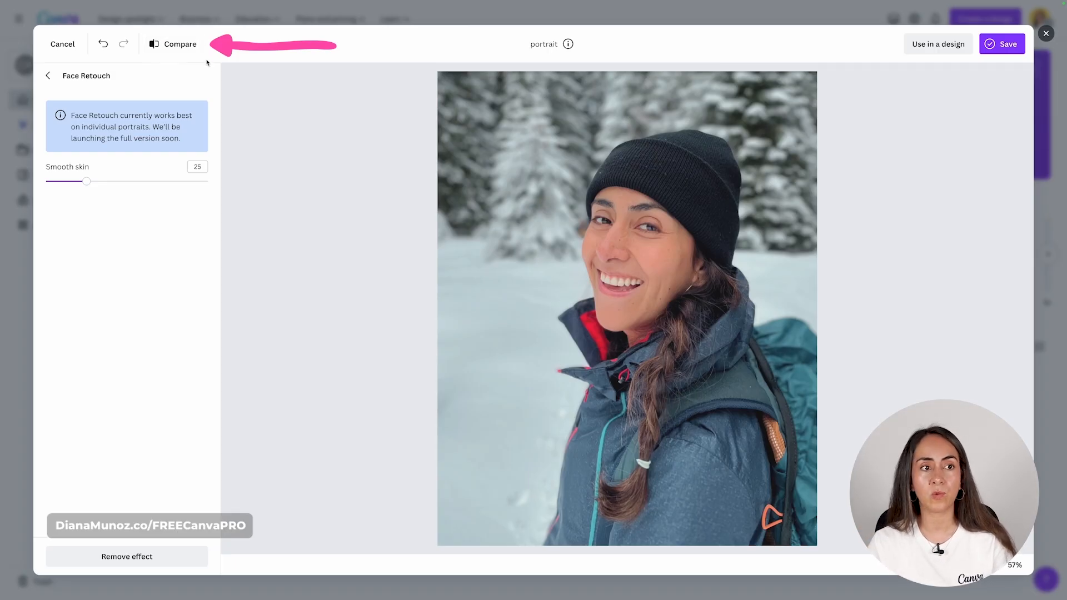
click(182, 45)
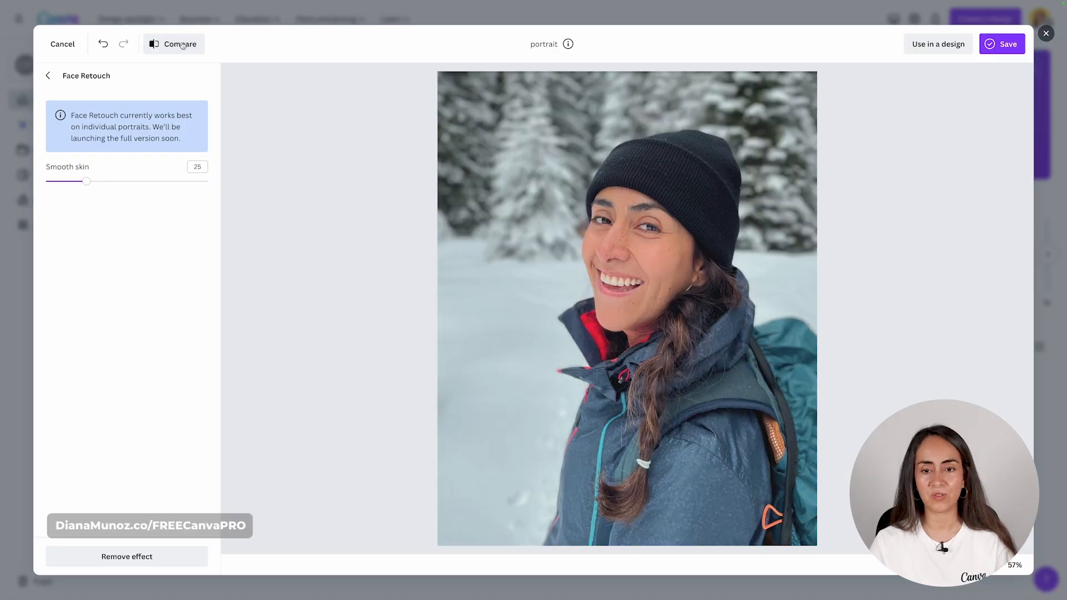
click(48, 76)
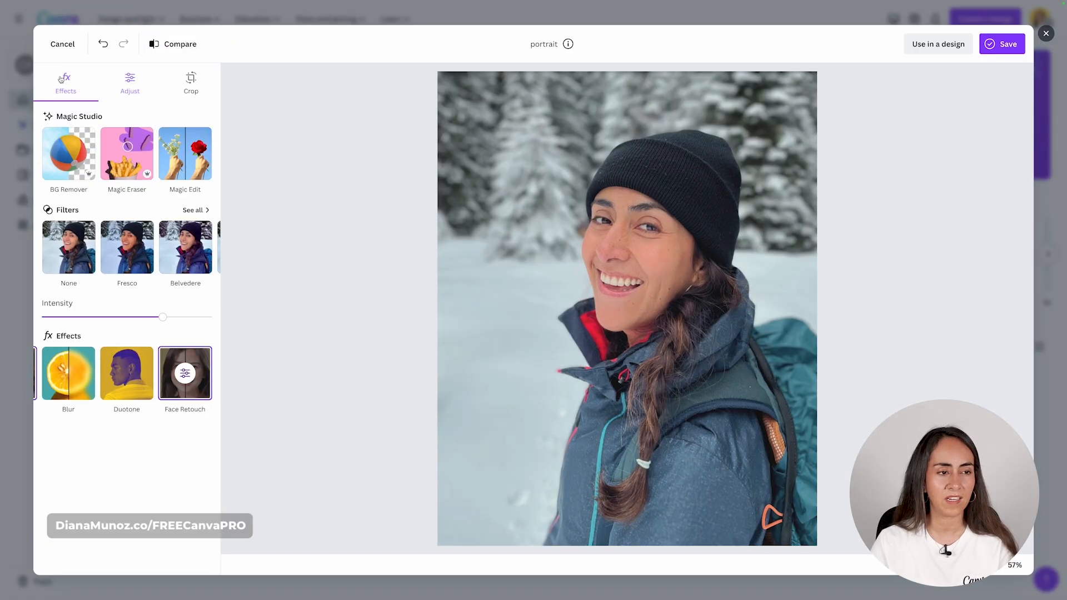
- Set brightness 15, contrast 20, whites 9, blacks 11 and saturation 10, comparing with the original
click(141, 77)
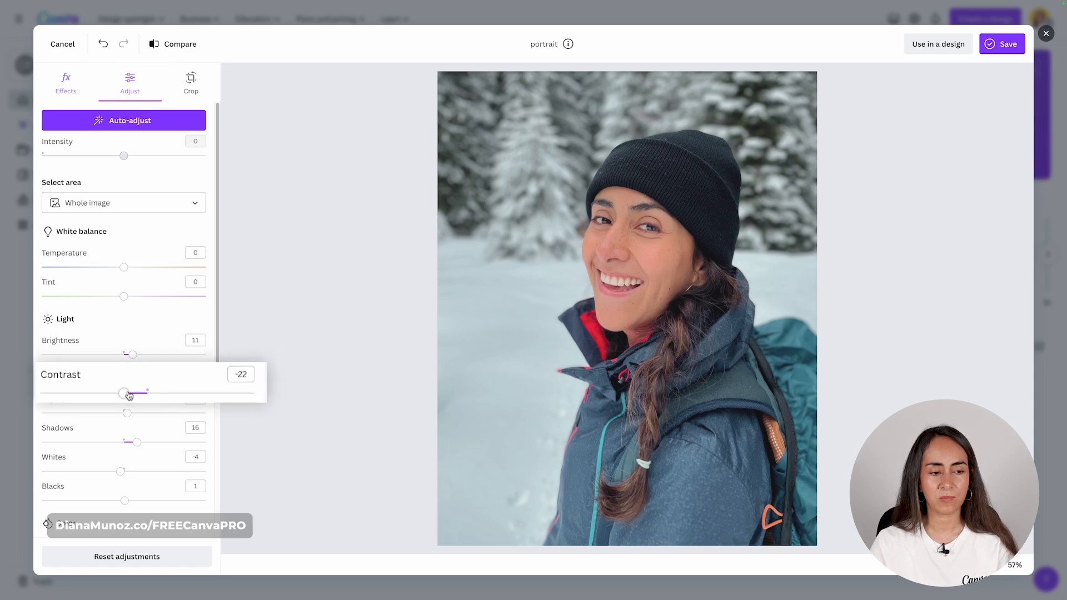
drag(123, 383, 138, 383)
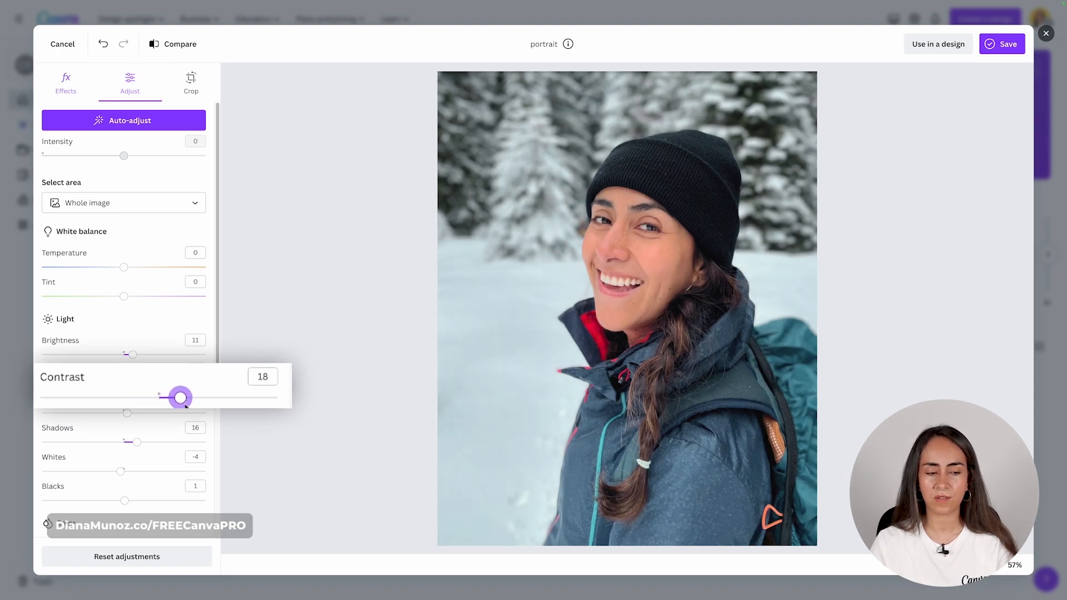
scroll(157, 404, down, 2)
scroll(157, 404, down, 1)
drag(126, 451, 147, 459)
drag(125, 364, 132, 364)
drag(139, 248, 140, 248)
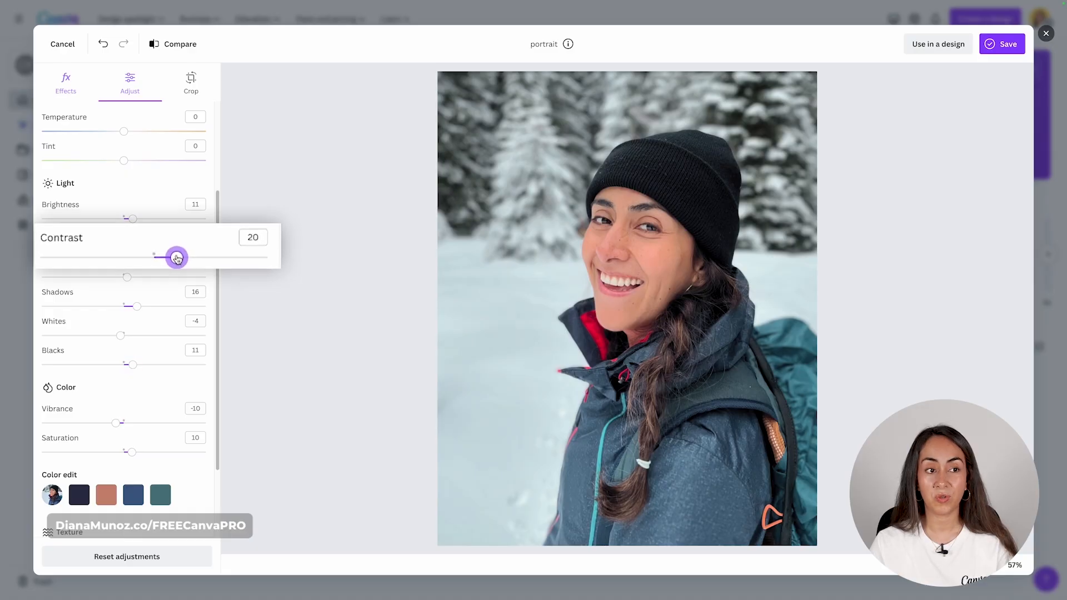
click(173, 44)
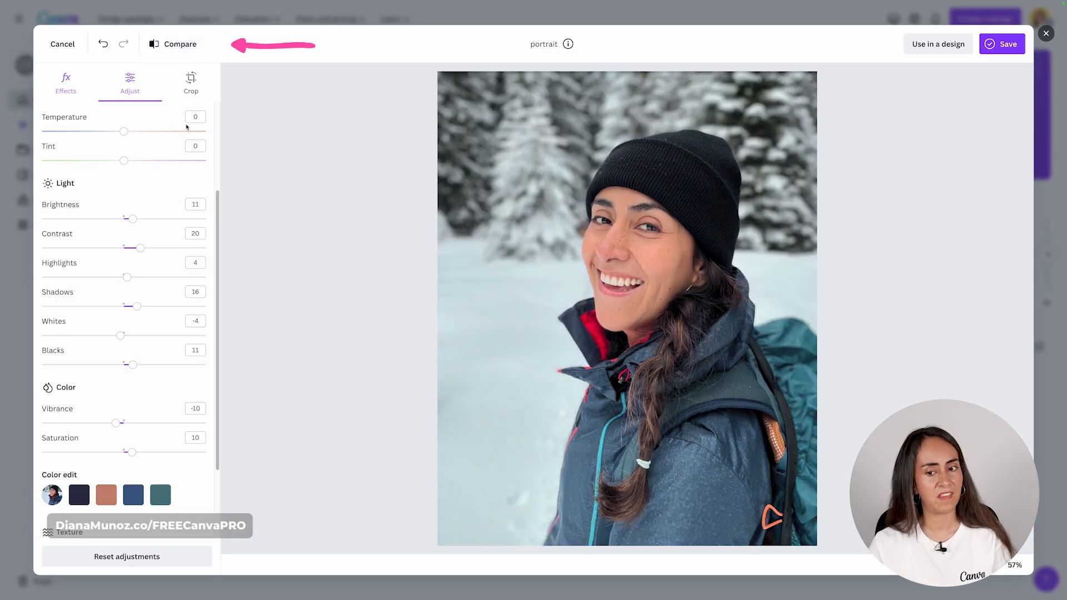
scroll(193, 183, up, 3)
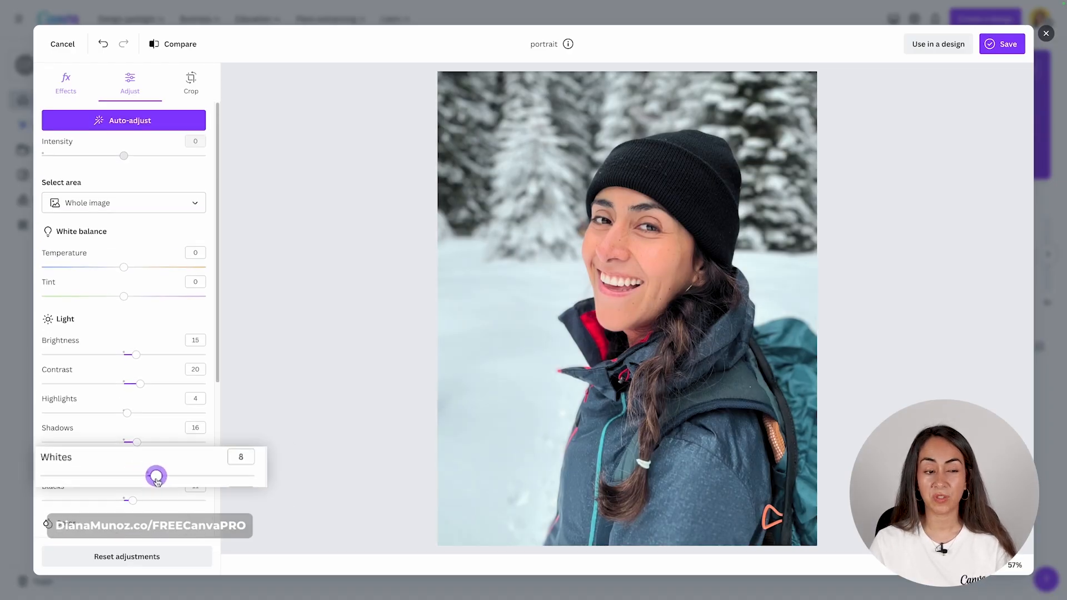
drag(158, 481, 170, 484)
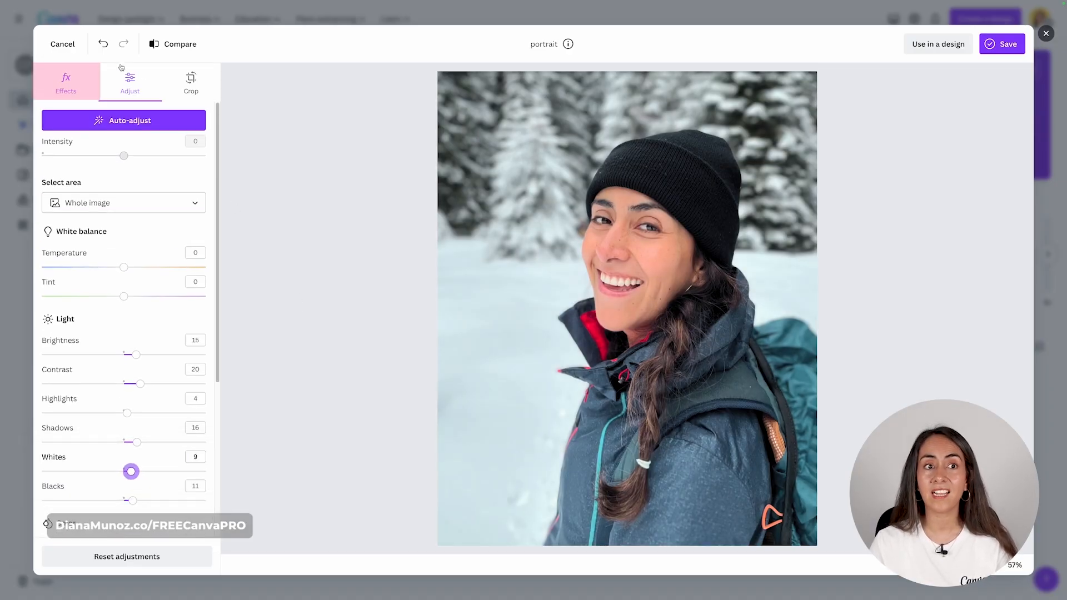
- Return to the Effects list showing Magic Eraser and Magic Edit
click(73, 74)
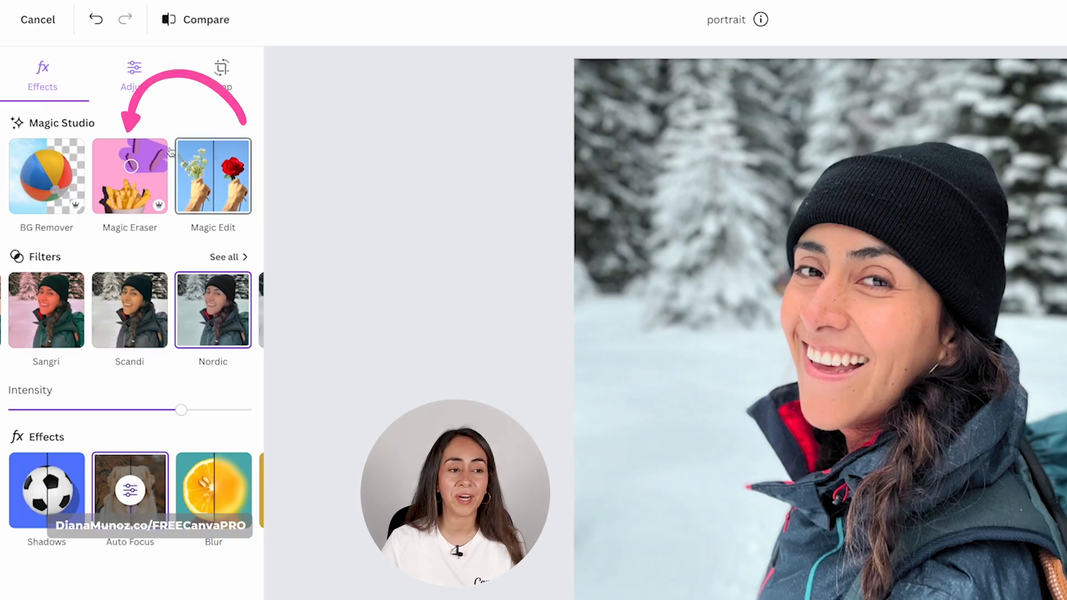
- Use Magic Eraser at brush size 5 to remove the hat spots and backpack logo
click(138, 177)
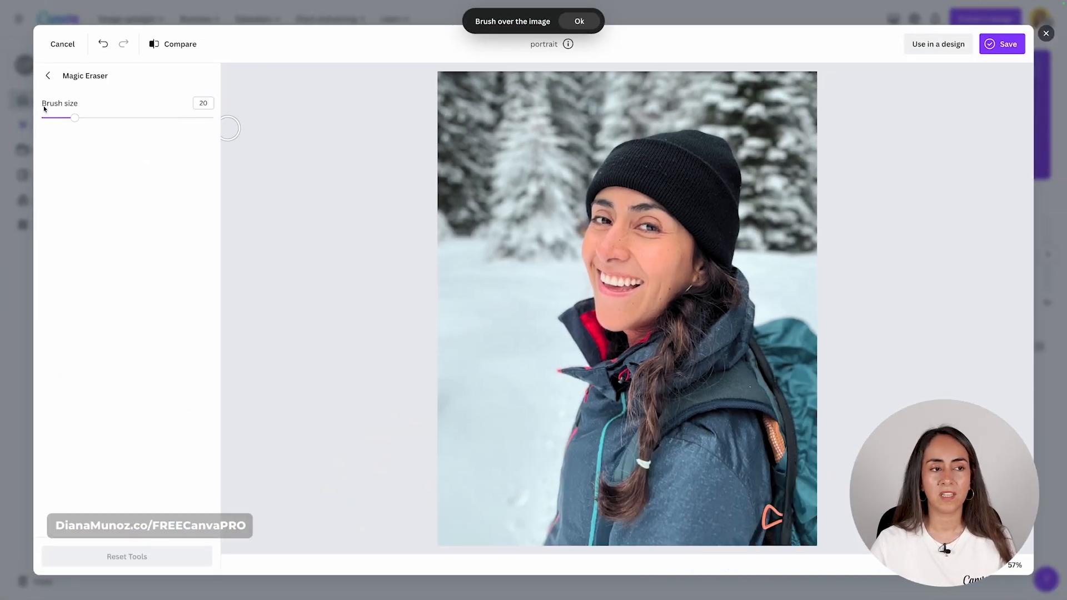
mouse_move(54, 142)
mouse_down()
mouse_move(169, 141)
mouse_move(49, 141)
mouse_up()
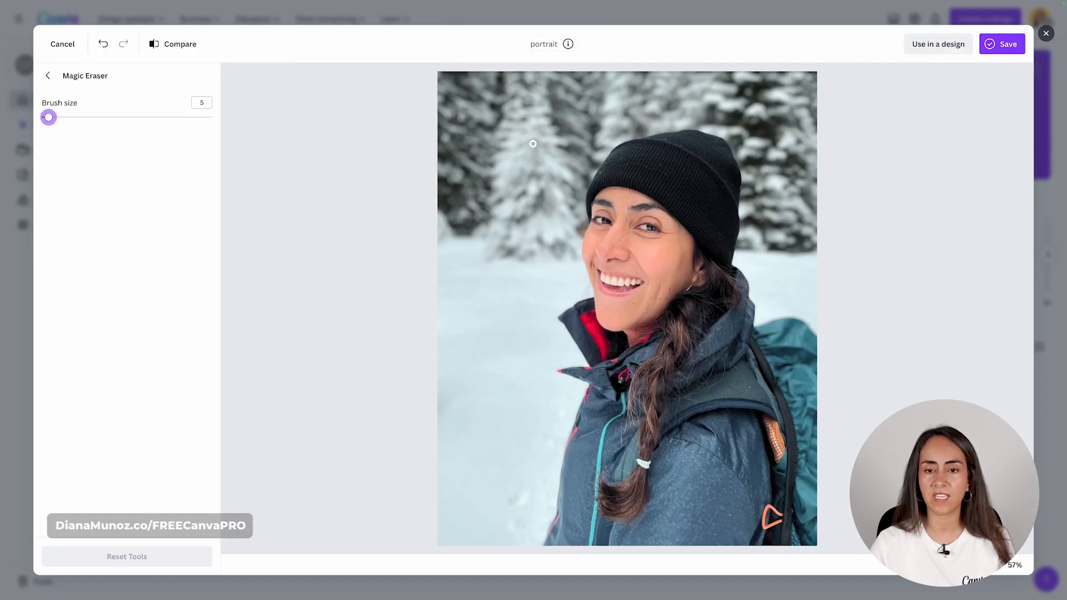
click(667, 139)
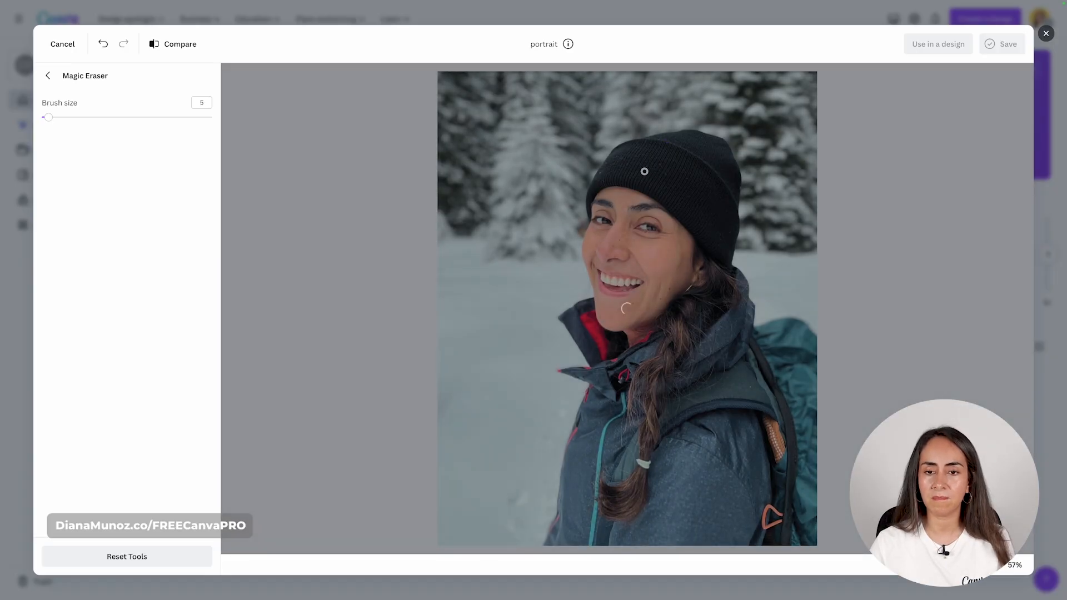
click(660, 164)
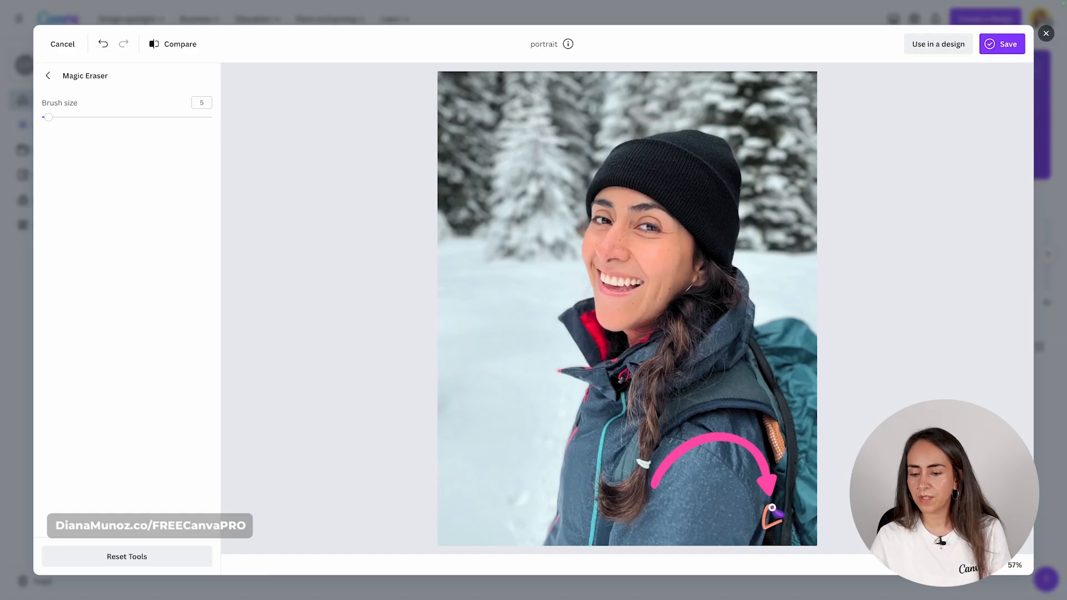
drag(766, 509, 774, 520)
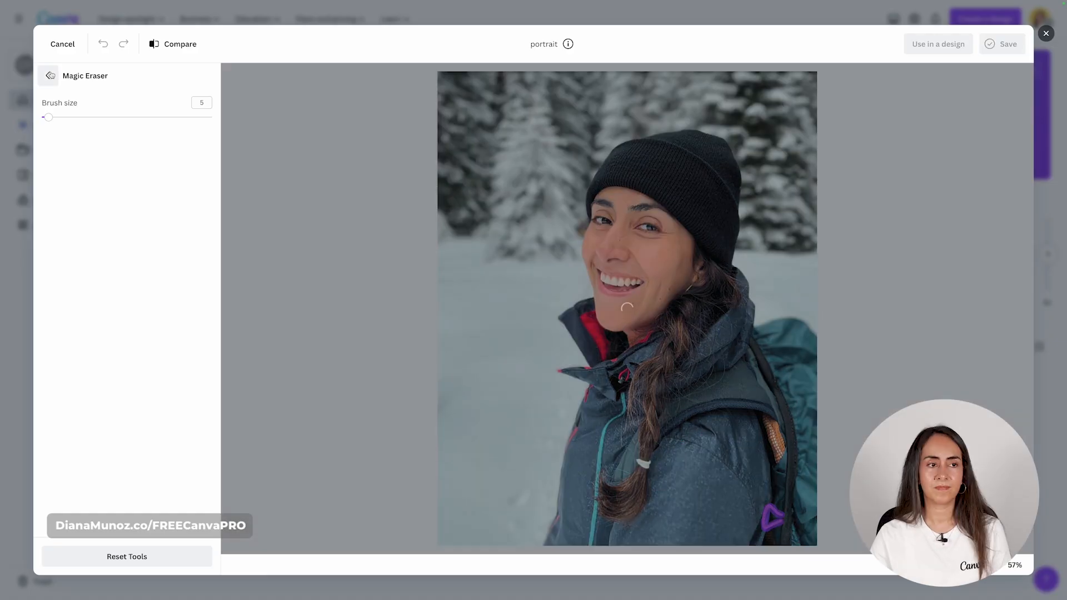
click(50, 117)
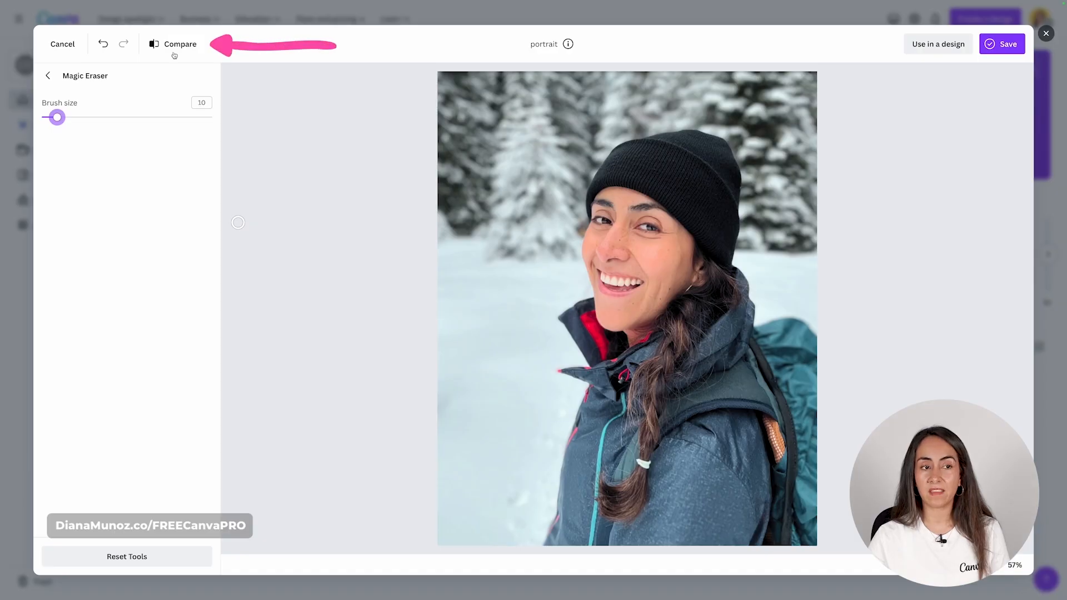
drag(180, 49, 180, 48)
- Download the edited portrait and save it to Canva as 'portrait - Edited'
click(51, 75)
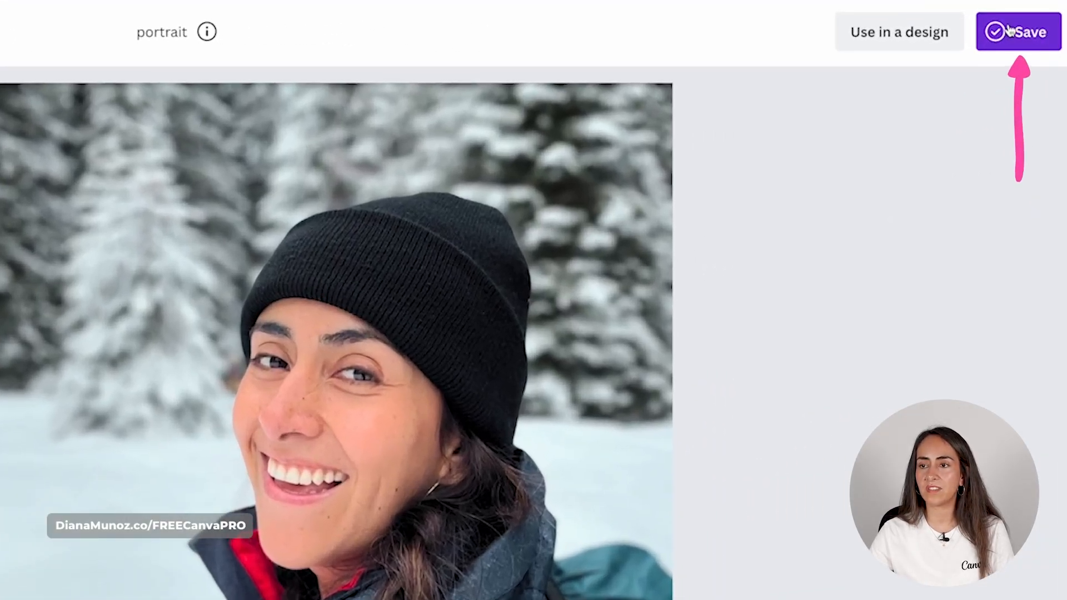
click(1029, 45)
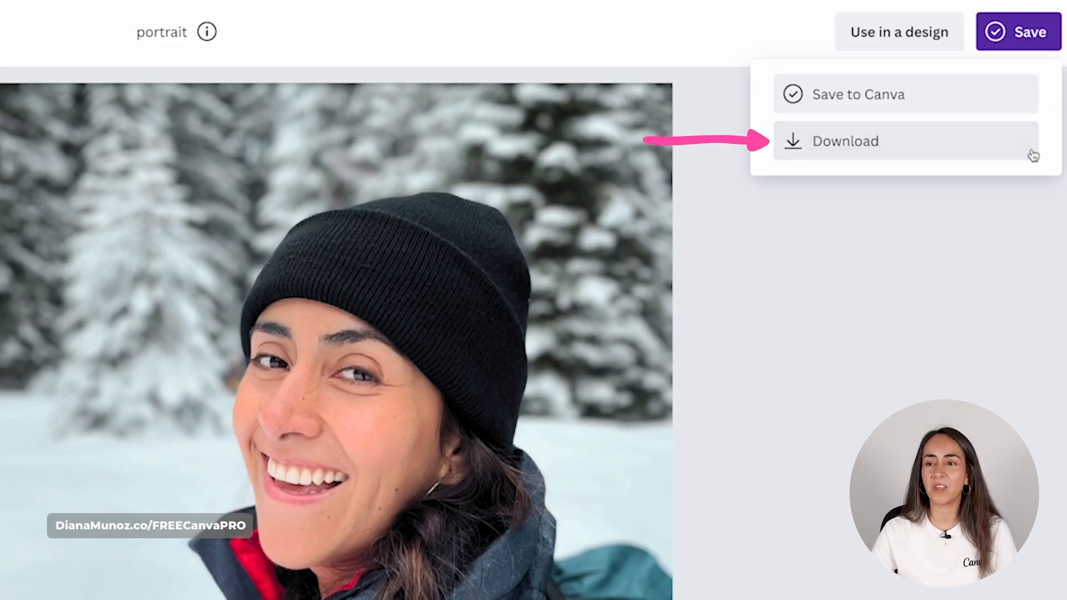
click(976, 143)
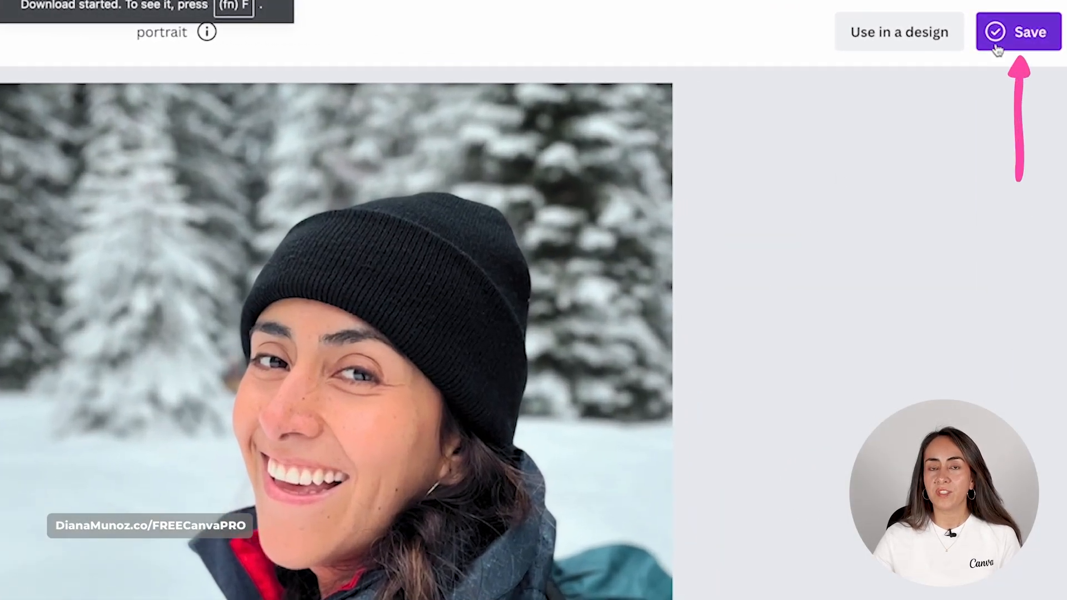
click(1003, 40)
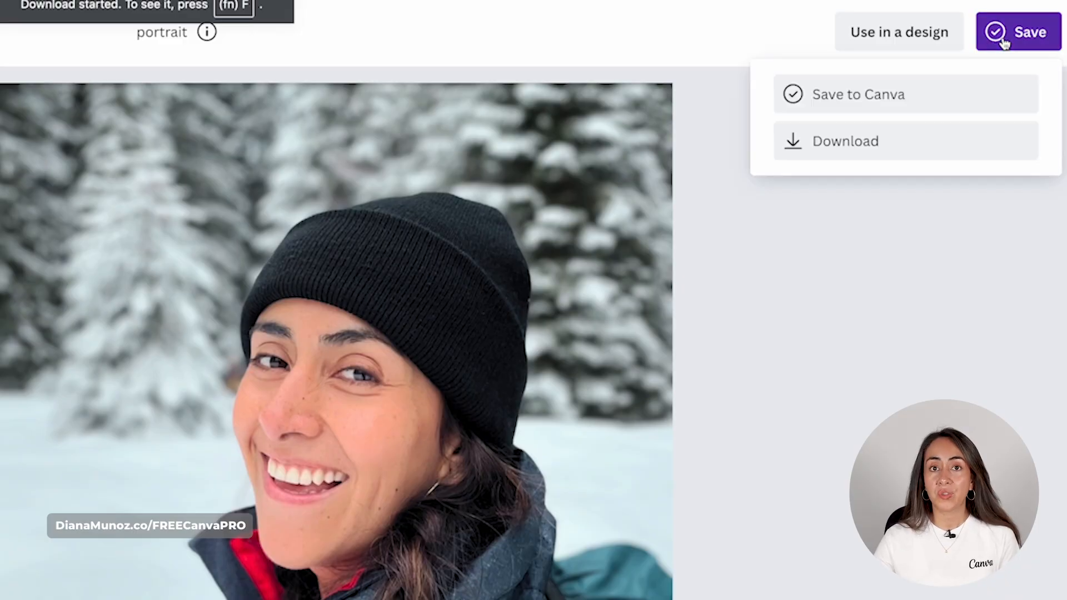
click(989, 108)
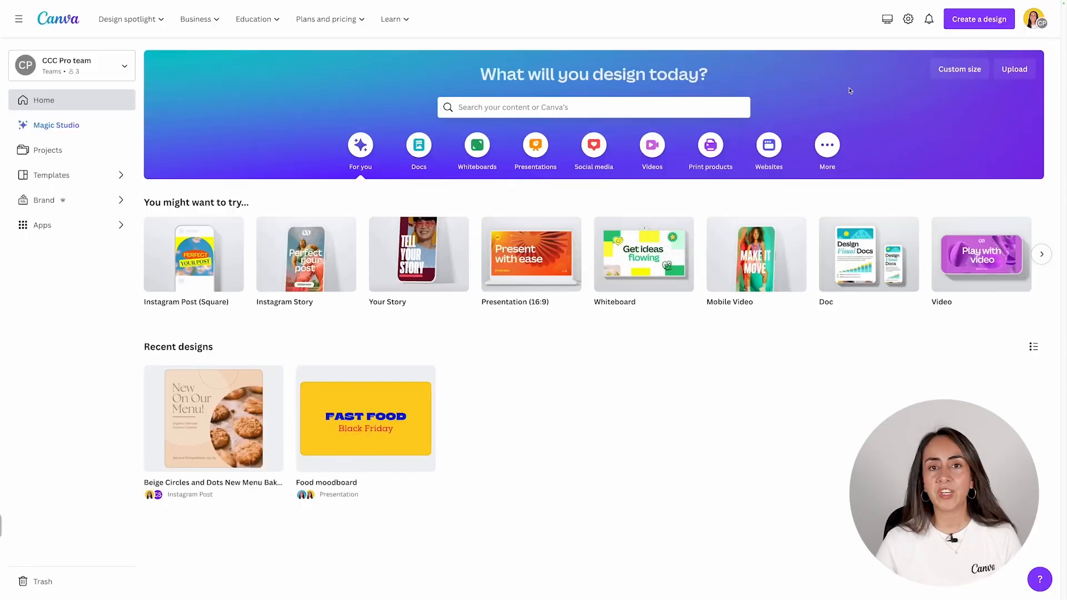
- Search templates for 'coffee instagram post' and open the Black Elegant Modern Coffee Quote template for editing
click(400, 106)
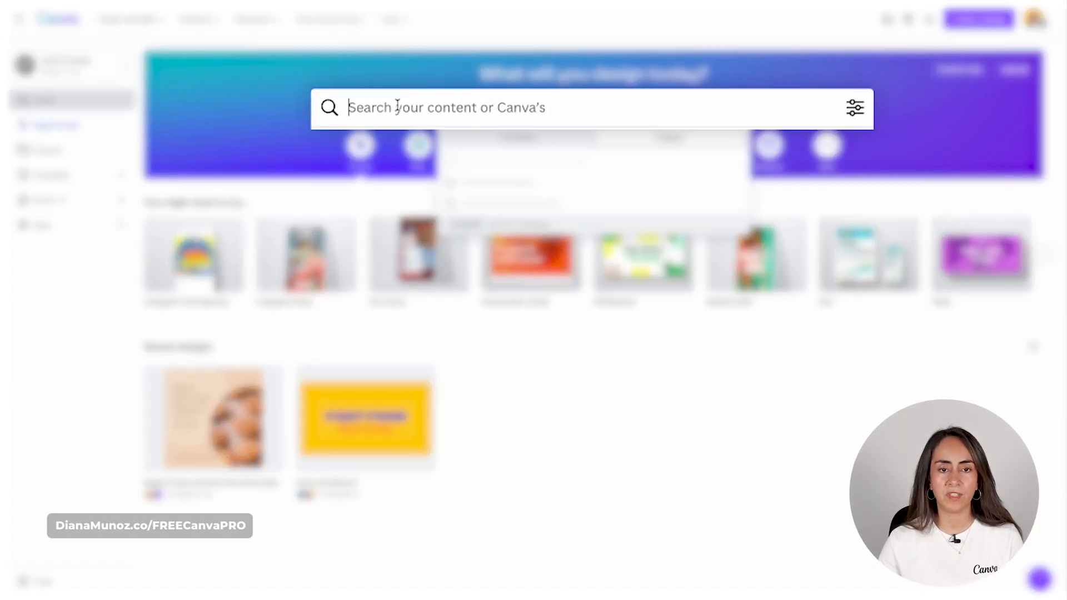
text(coffee instagram post)
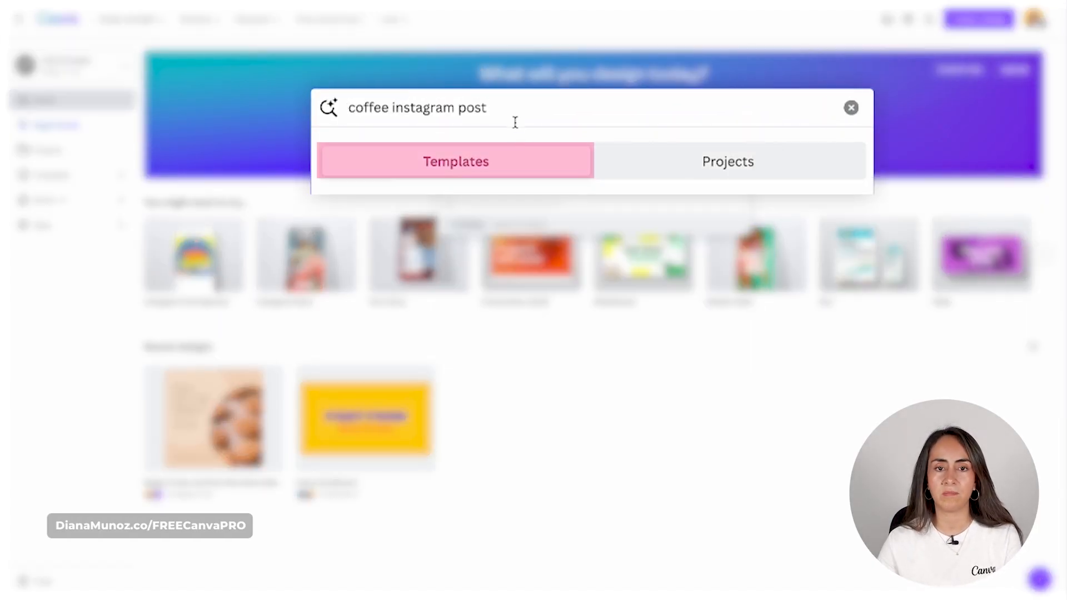
key(Return)
scroll(691, 108, down, 1)
scroll(704, 110, down, 1)
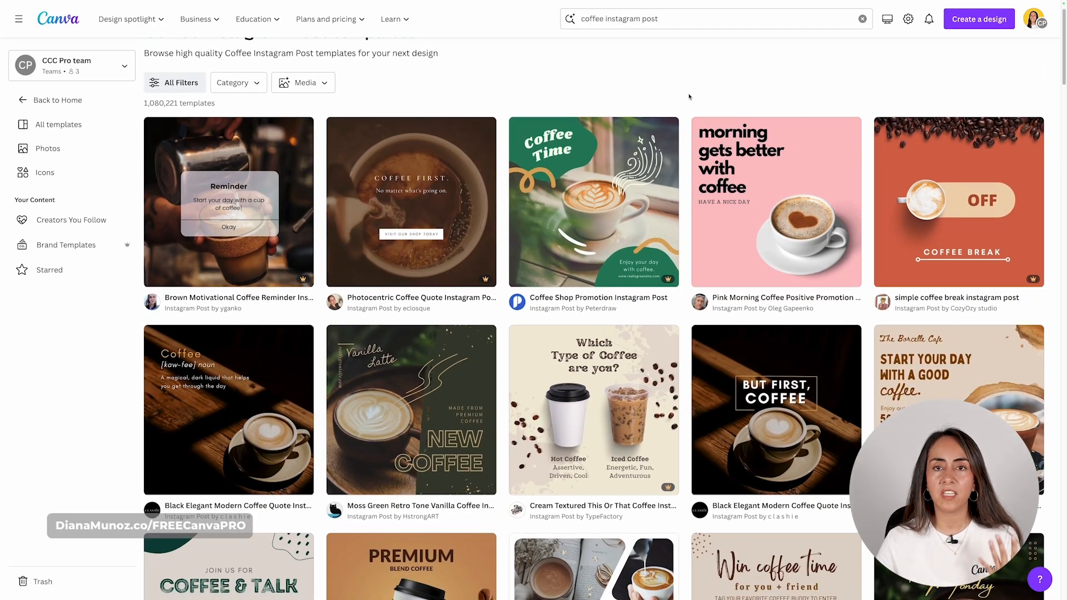
scroll(689, 98, down, 1)
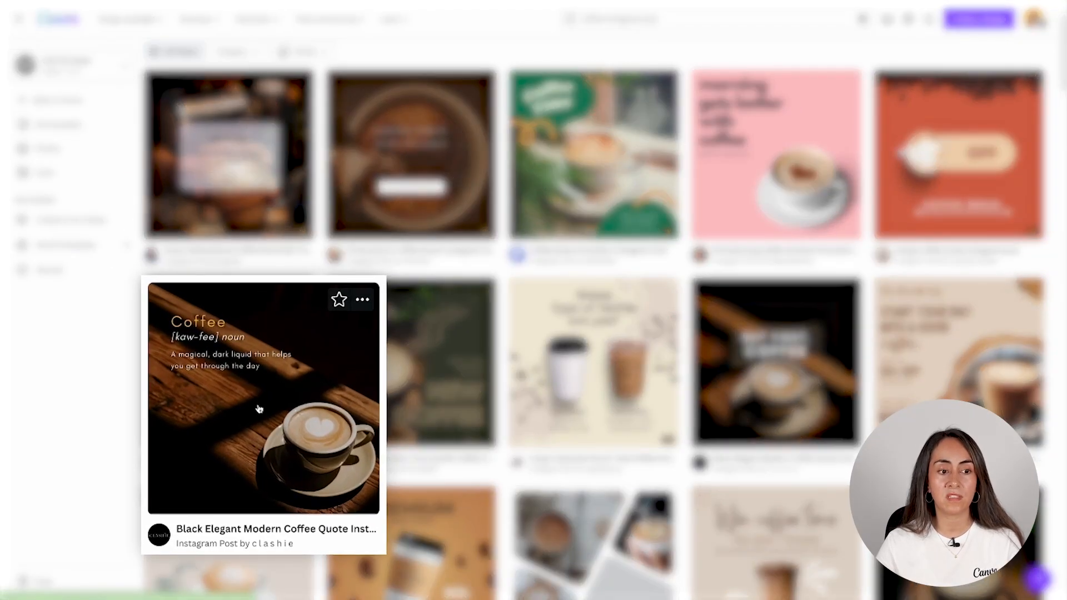
click(258, 375)
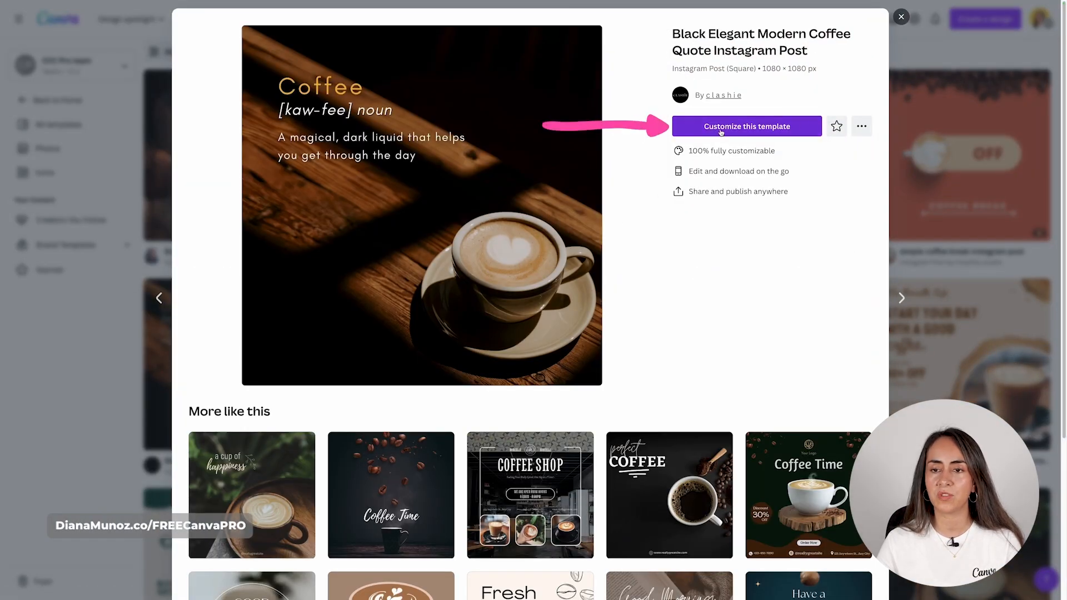
click(748, 127)
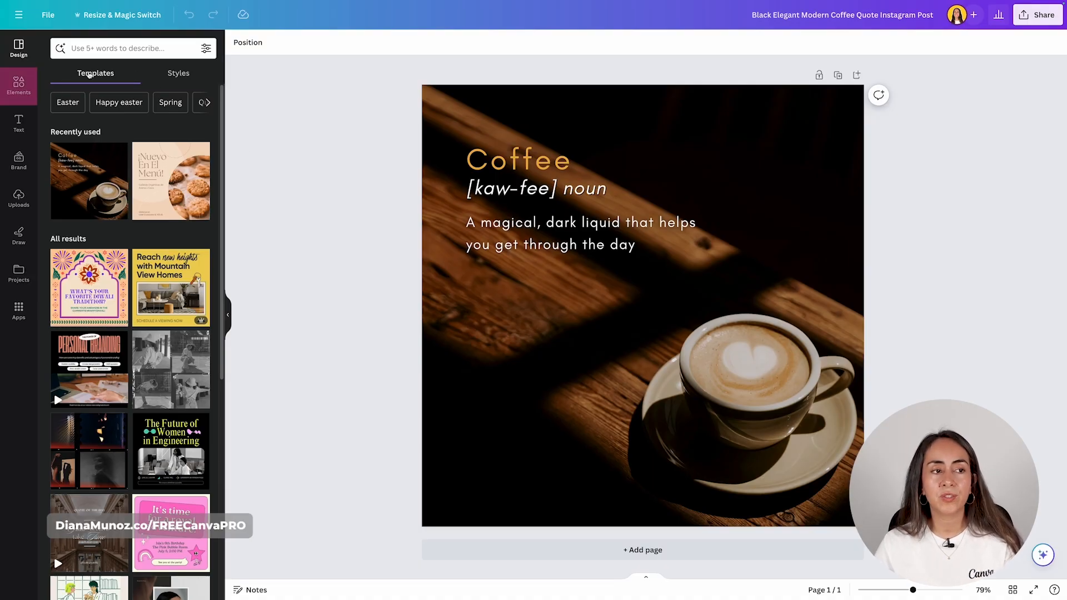
- Search Elements > Photos for 'coffee' stock photos
click(18, 84)
scroll(127, 209, down, 2)
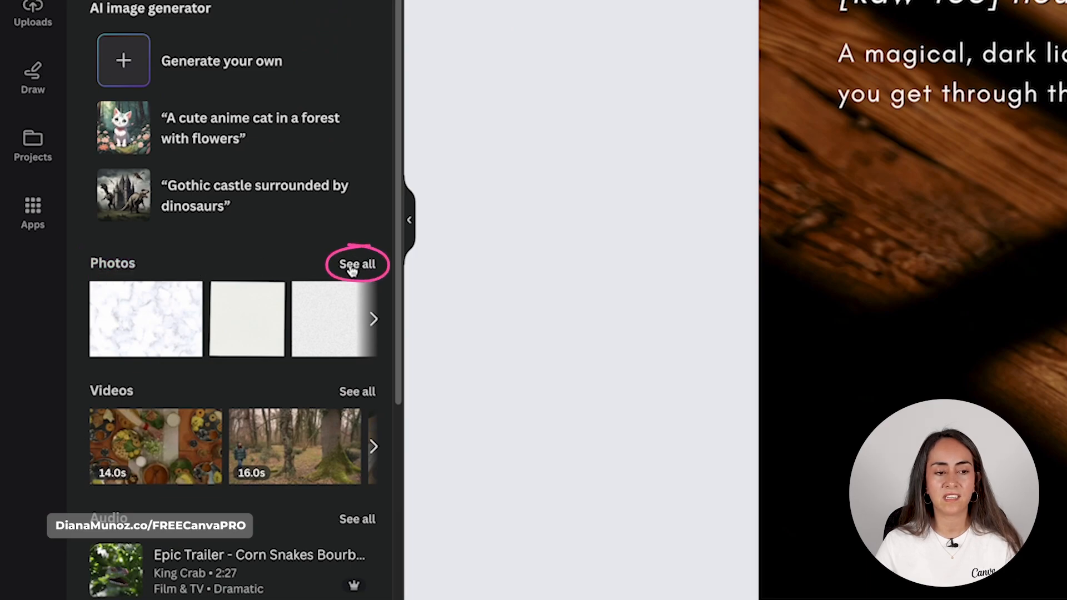
click(351, 268)
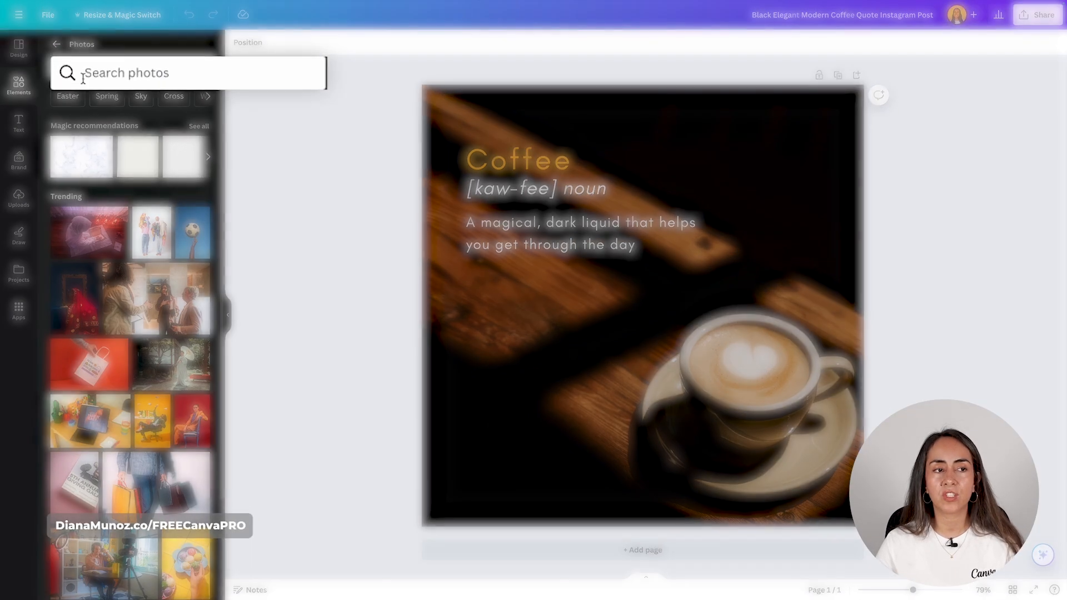
click(163, 78)
text(coffee)
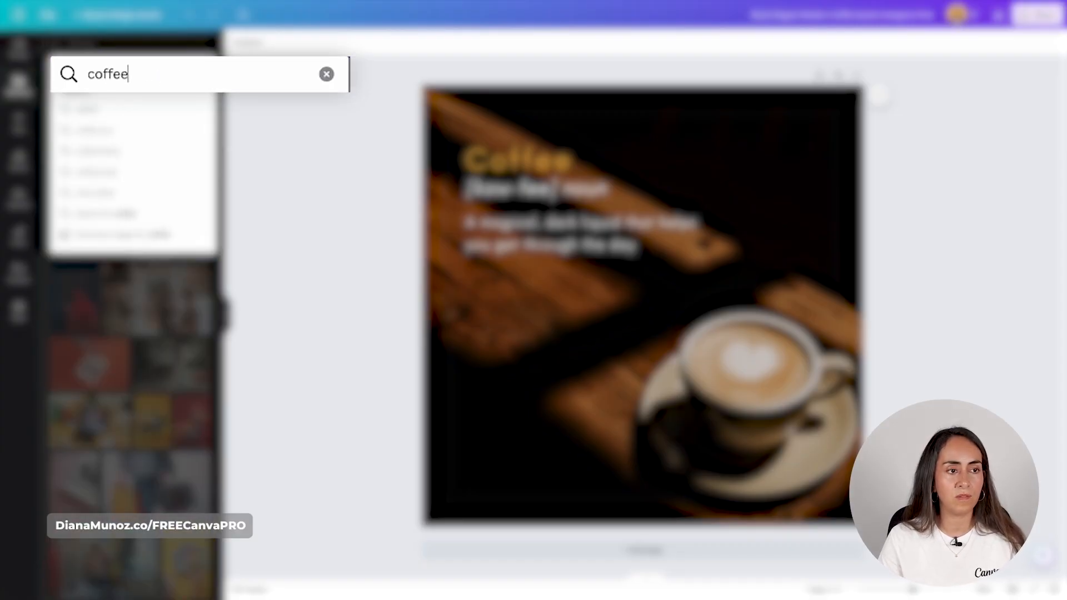
key(Return)
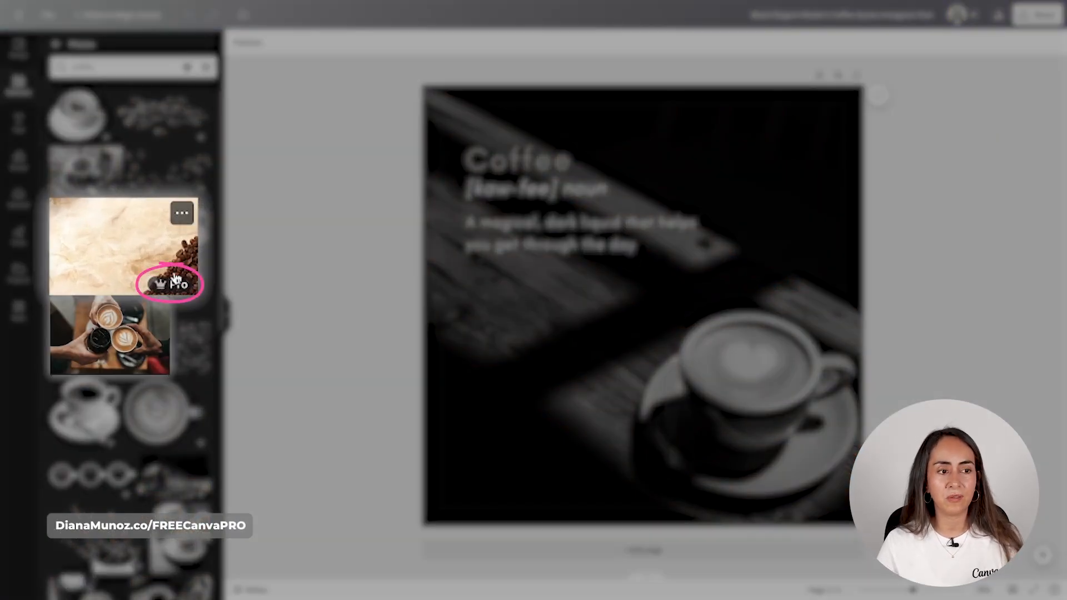
- Drag the hands toasting three coffee cups photo onto the page as its background
scroll(170, 313, down, 1)
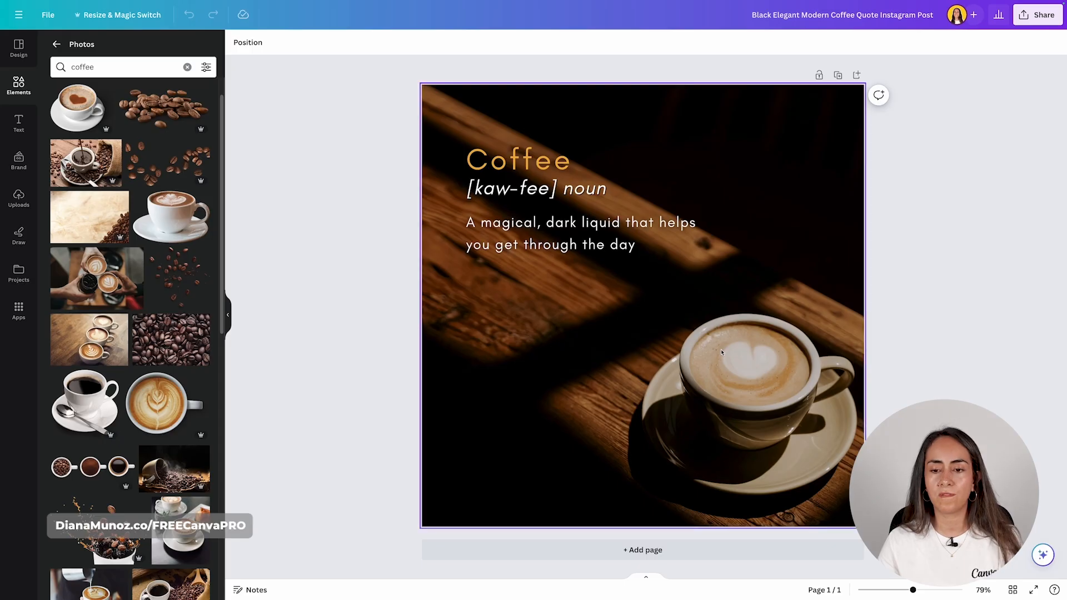
drag(69, 266, 321, 349)
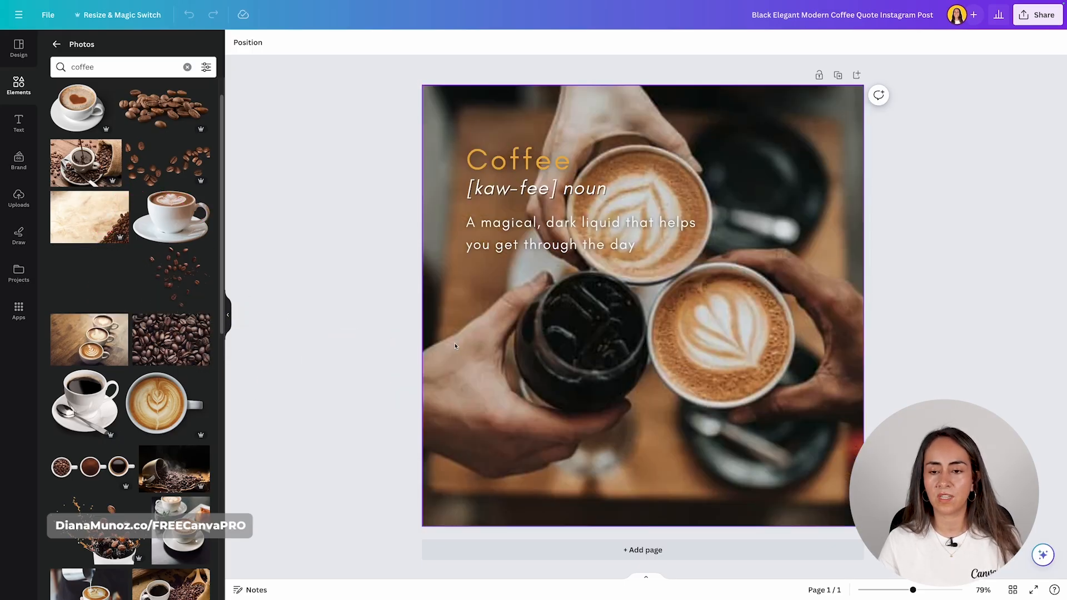
drag(454, 346, 461, 347)
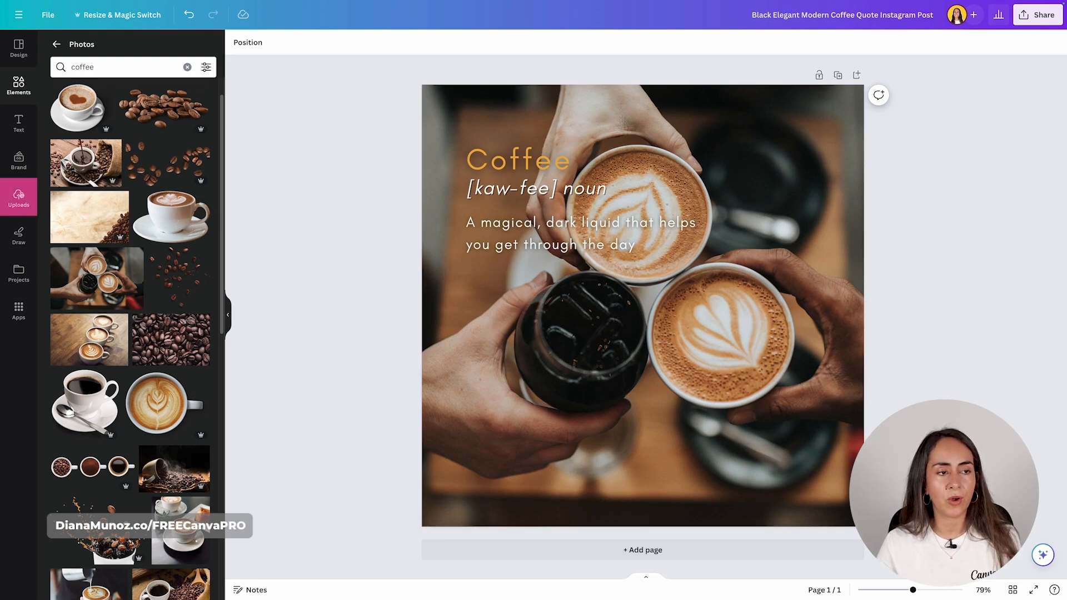
- Upload cafe.jpeg and drag it onto the page to replace the background photo
click(18, 198)
click(158, 73)
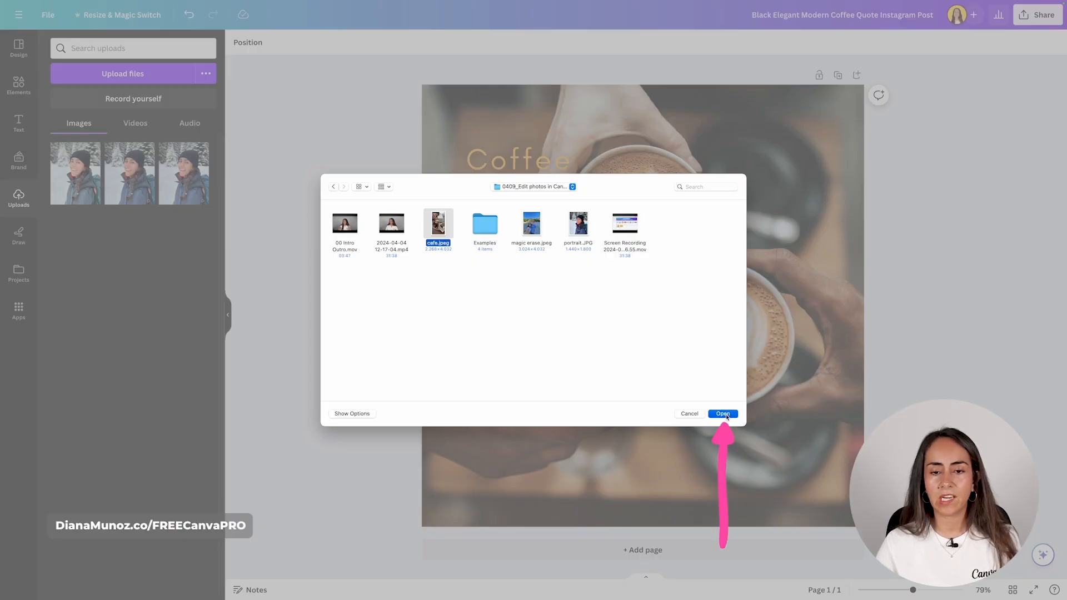
click(725, 415)
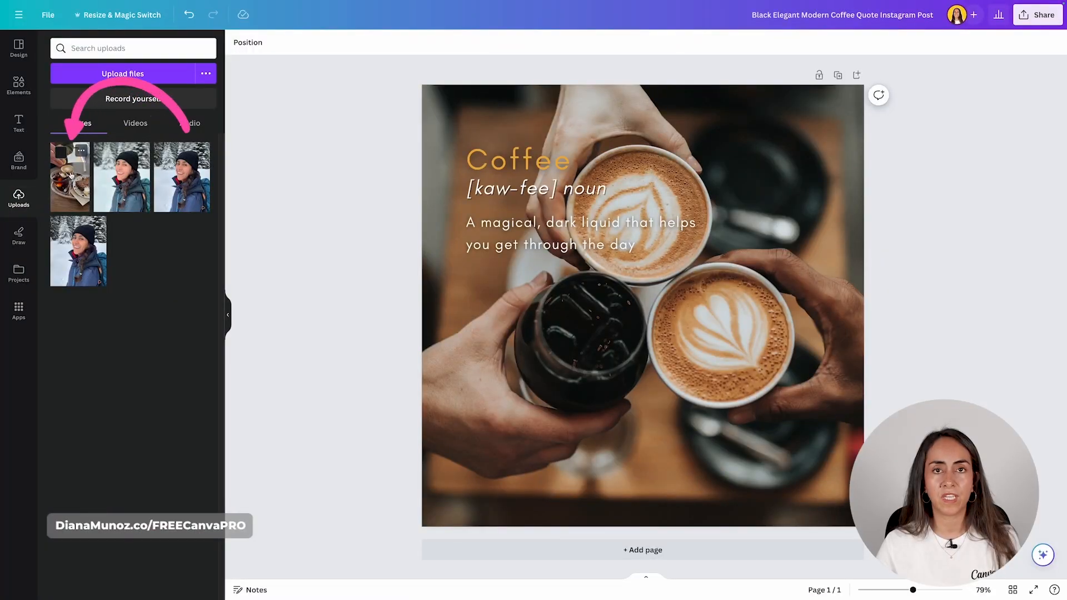
drag(65, 170, 433, 306)
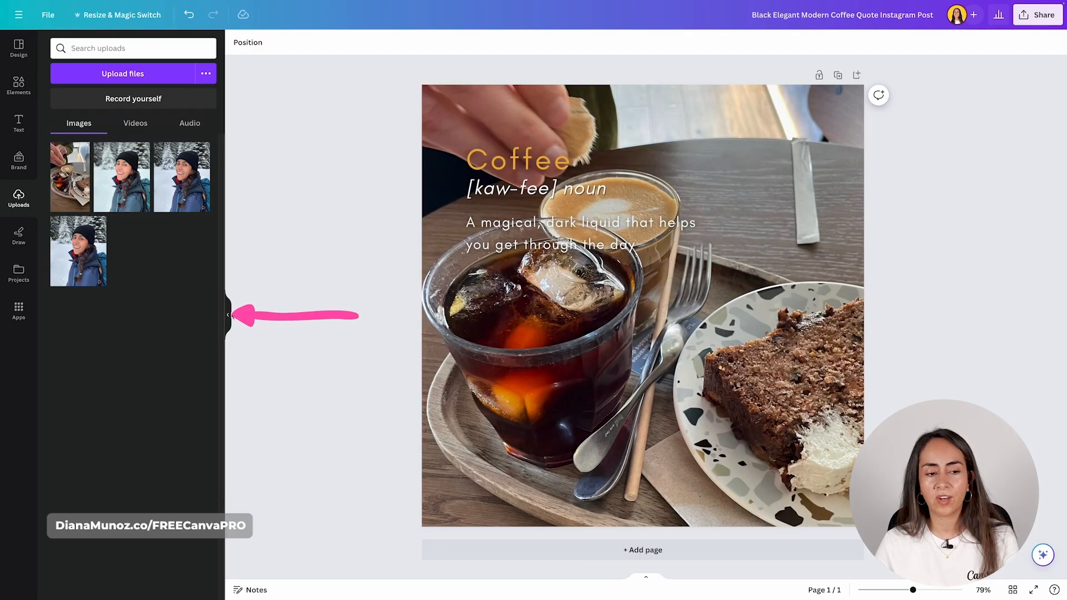
click(229, 316)
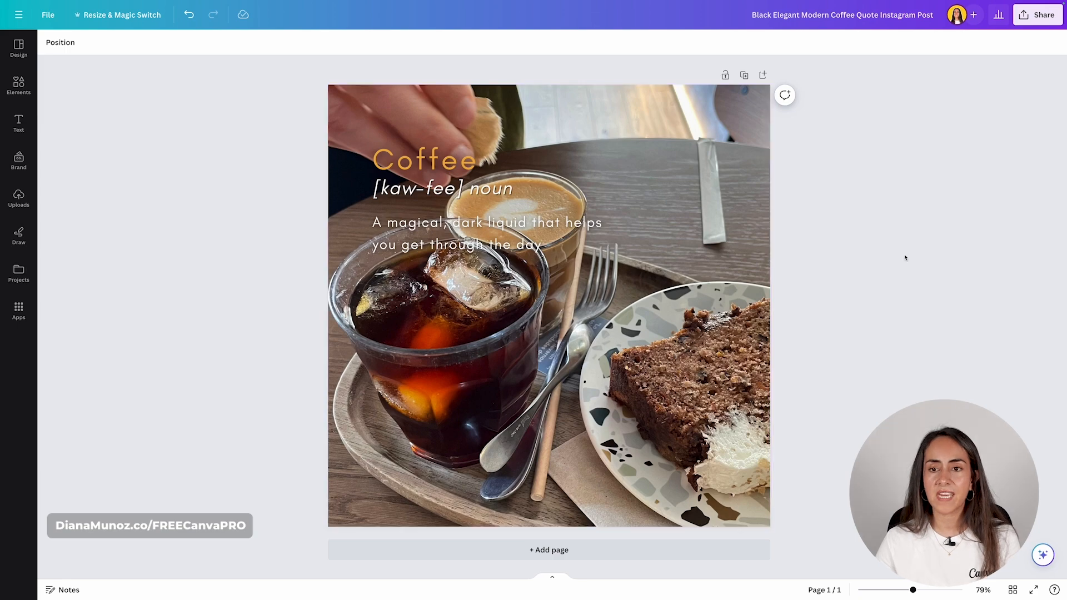
- Mirror the cafe background photo horizontally and drag its transparency slider down to 45
click(712, 158)
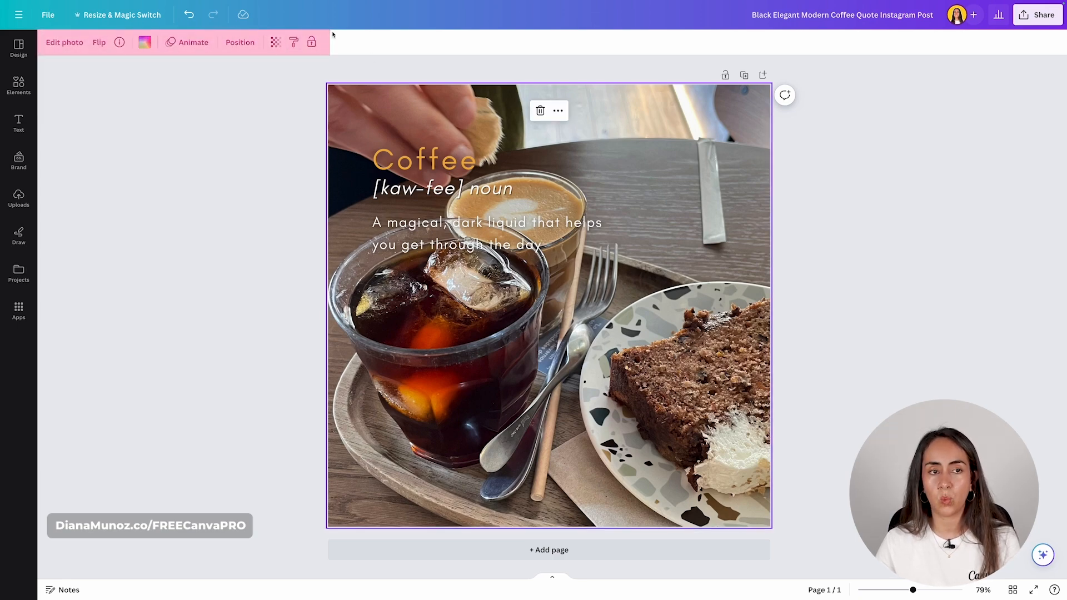
click(99, 46)
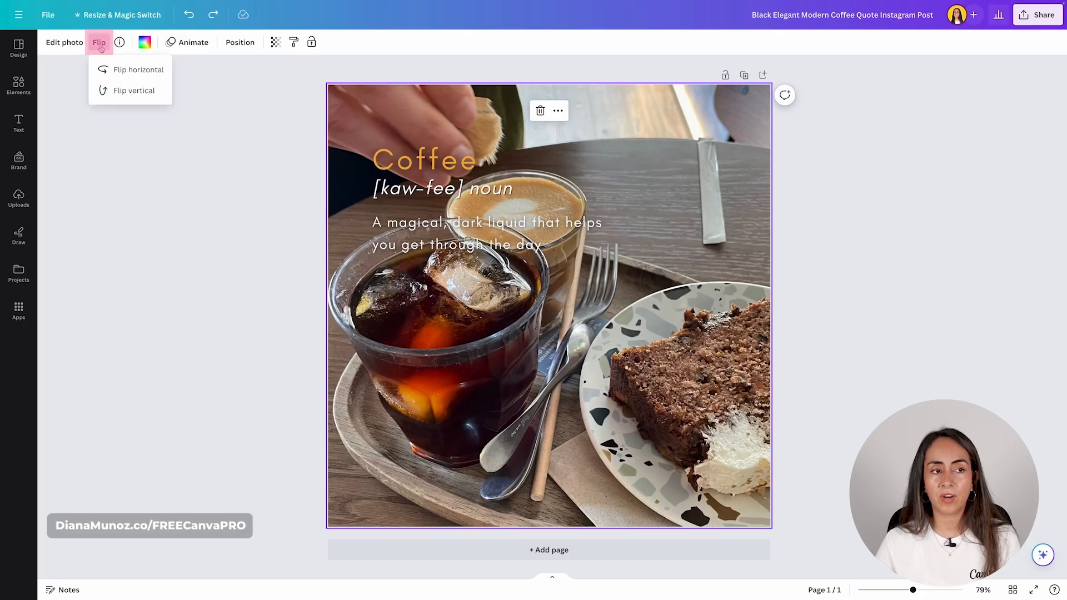
click(138, 72)
click(150, 92)
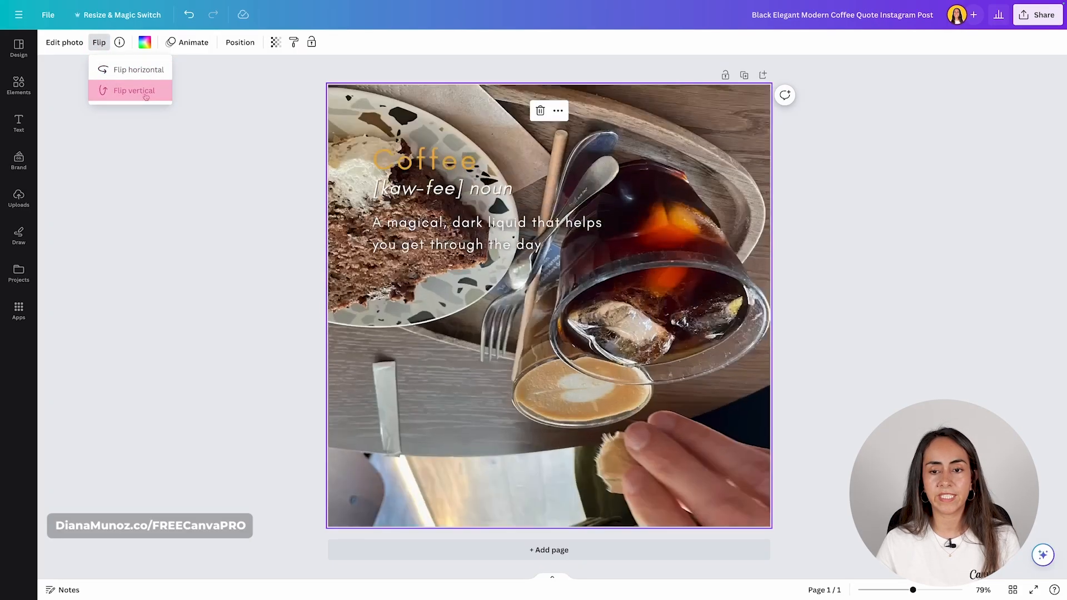
click(188, 14)
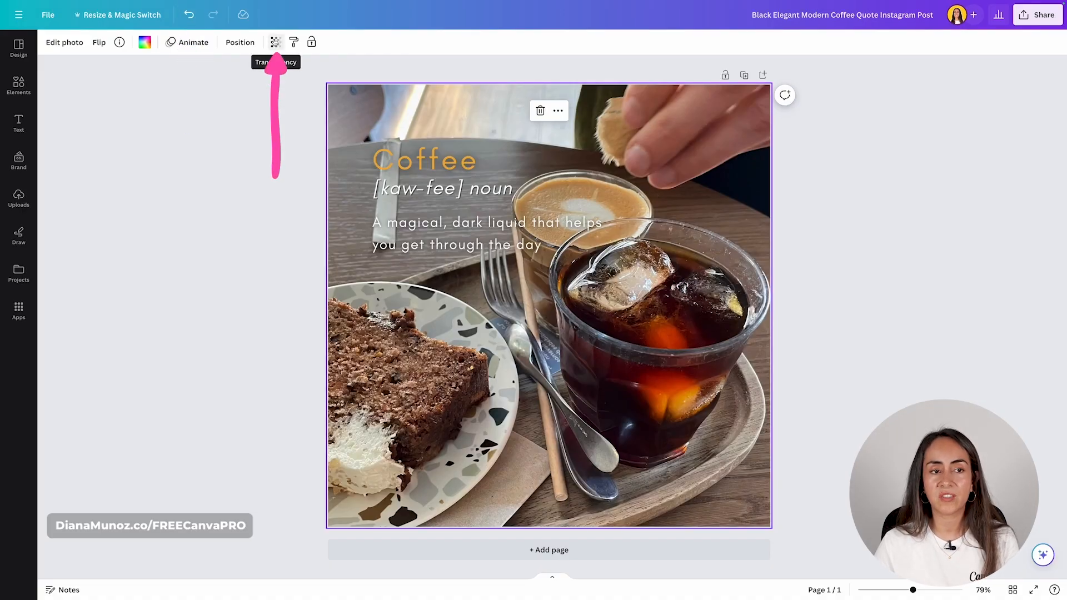
click(276, 42)
drag(276, 86, 222, 91)
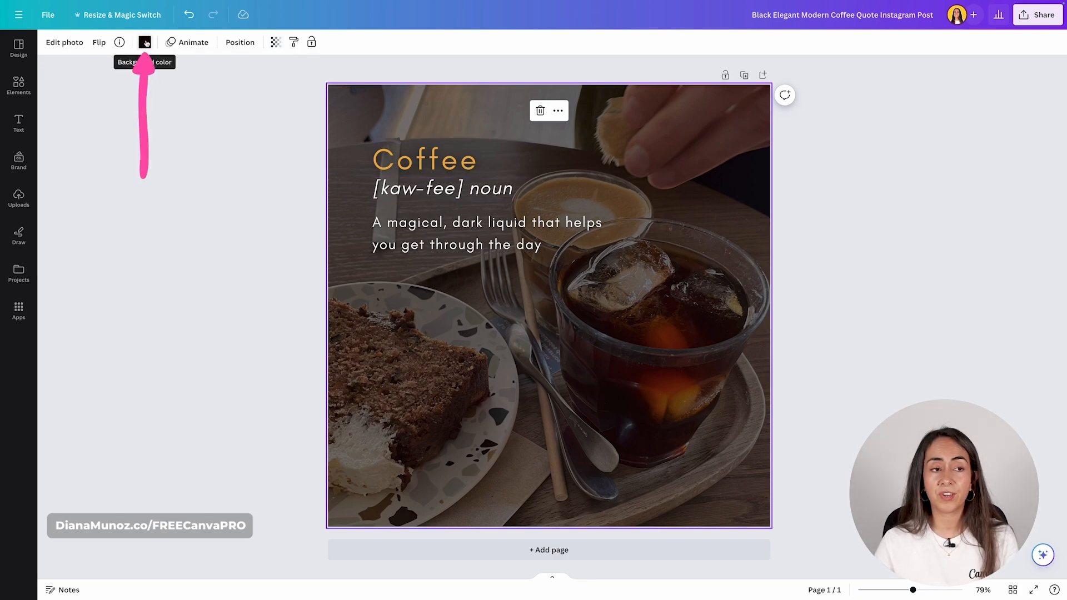
- After trying red, yellow, lime, gradient and orange tints, set the background colour to dark brown #36221c
click(144, 43)
click(57, 387)
click(143, 445)
click(114, 444)
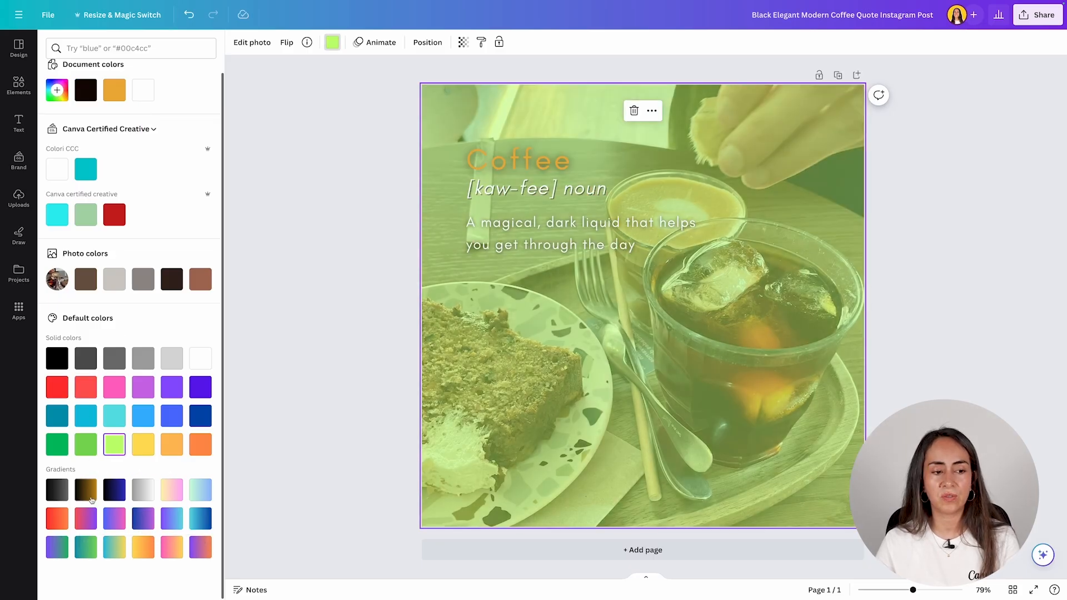
click(86, 489)
click(203, 446)
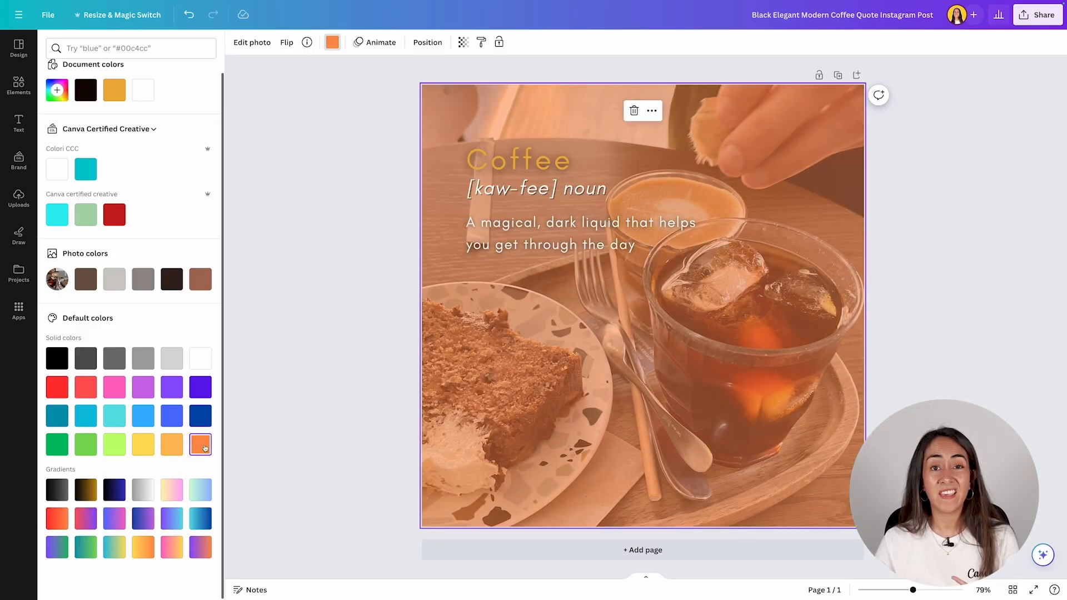
click(176, 446)
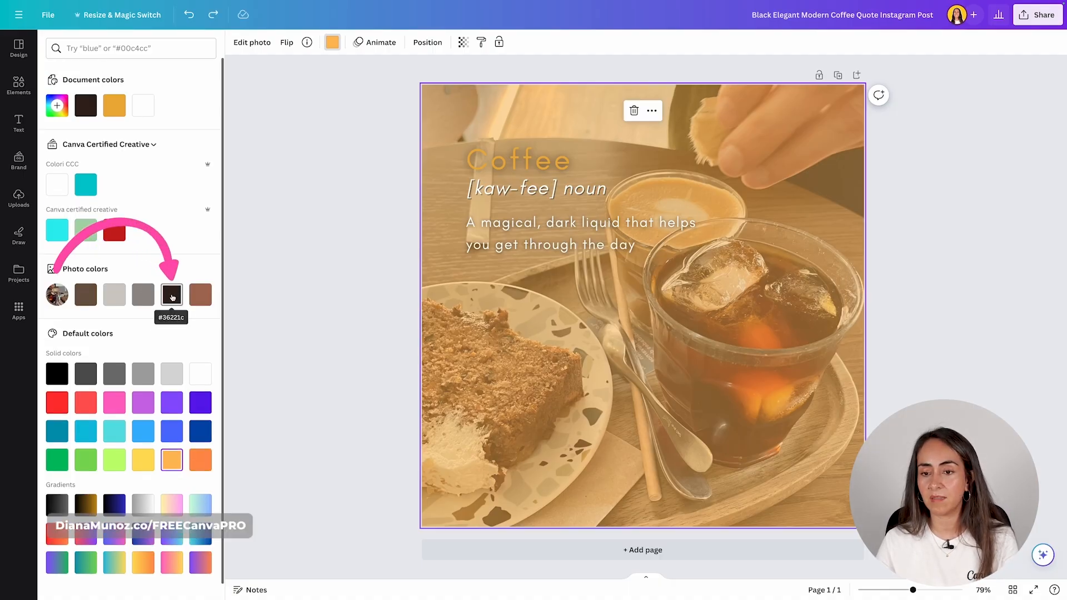
click(172, 297)
key(Escape)
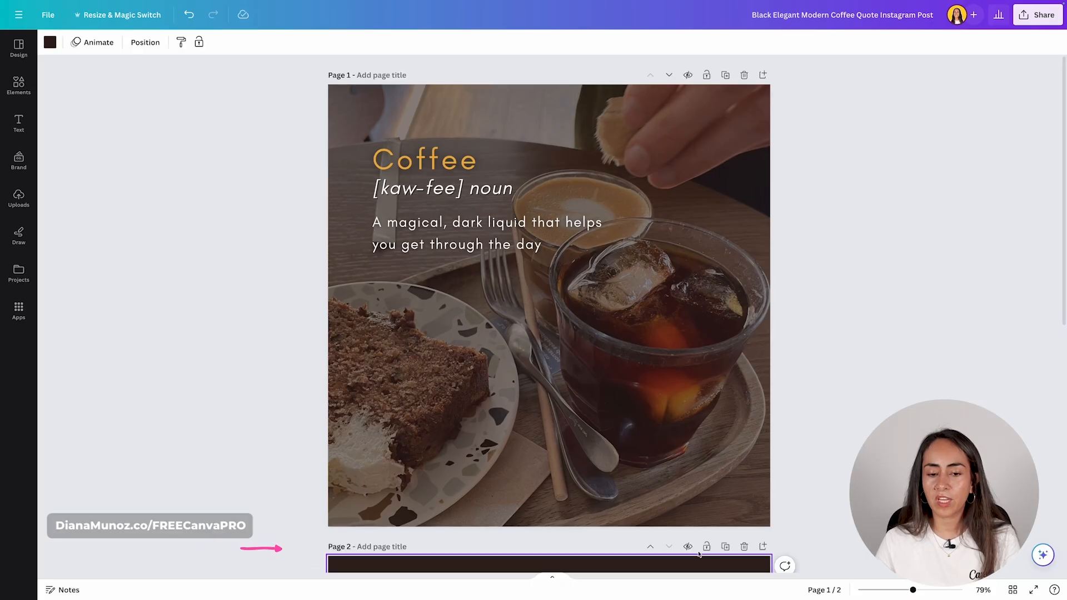
- Add a second page, clear its background, and place the hands-holding-coffee-mug photo on it
click(699, 555)
key(Delete)
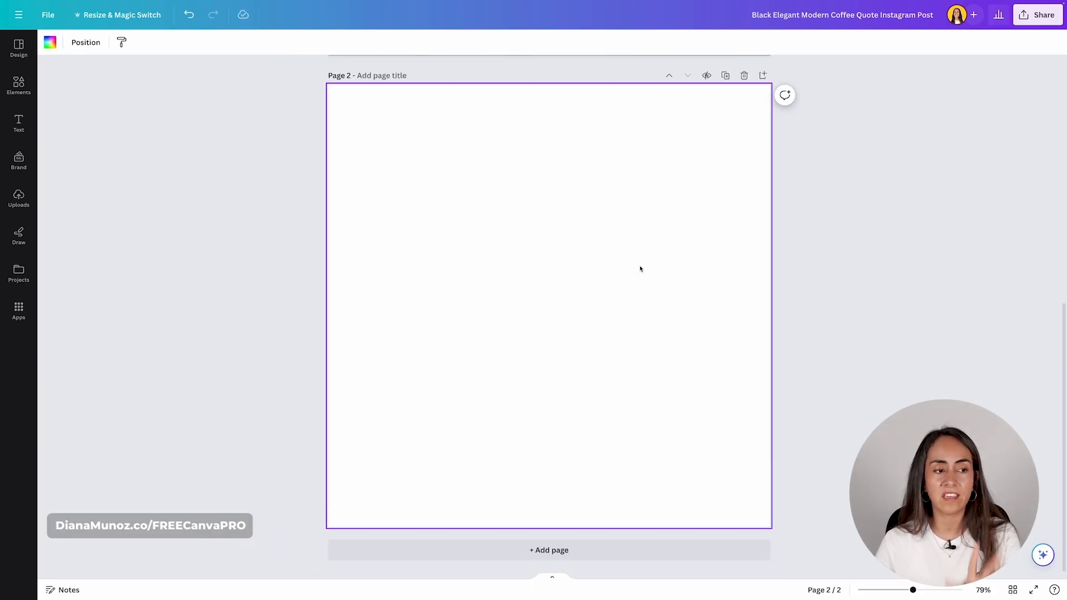
click(18, 86)
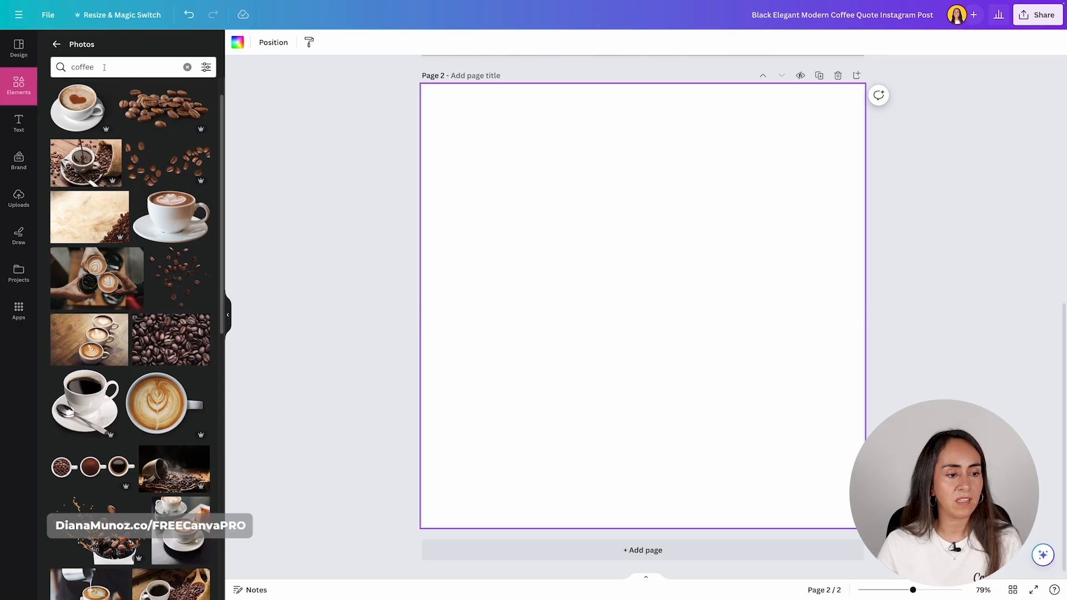
scroll(183, 323, down, 7)
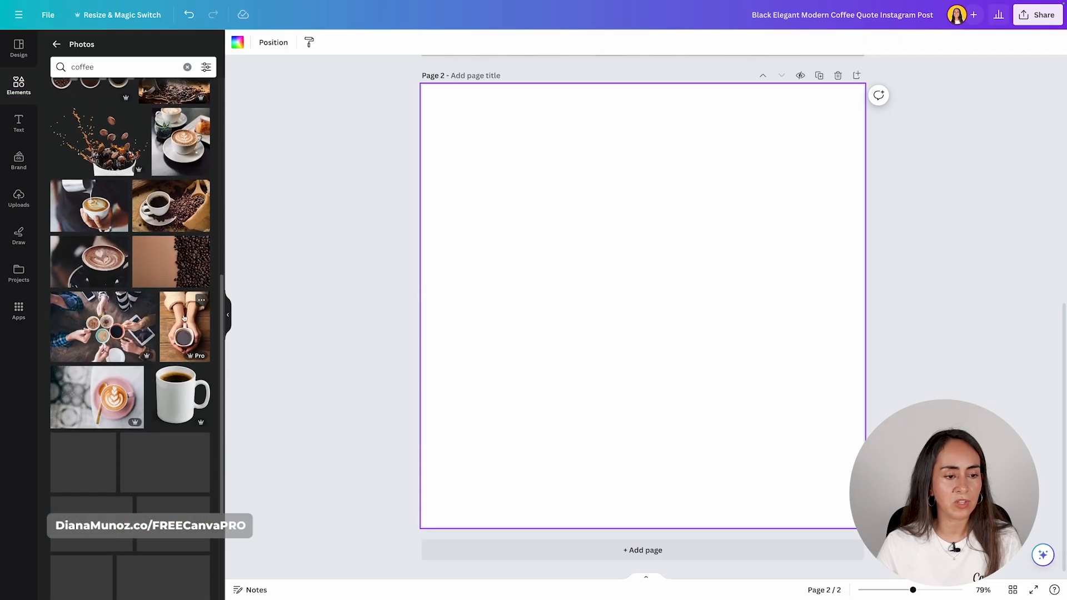
click(184, 323)
click(228, 315)
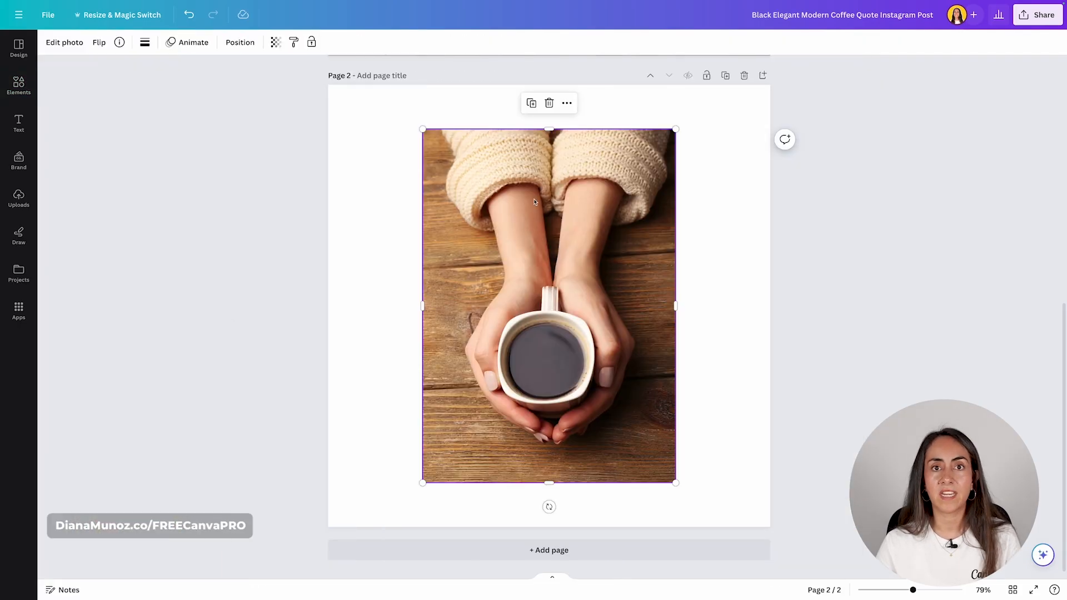
- Browse the mug photo's Adjust and Crop edit options and bring up Magic Expand
click(77, 43)
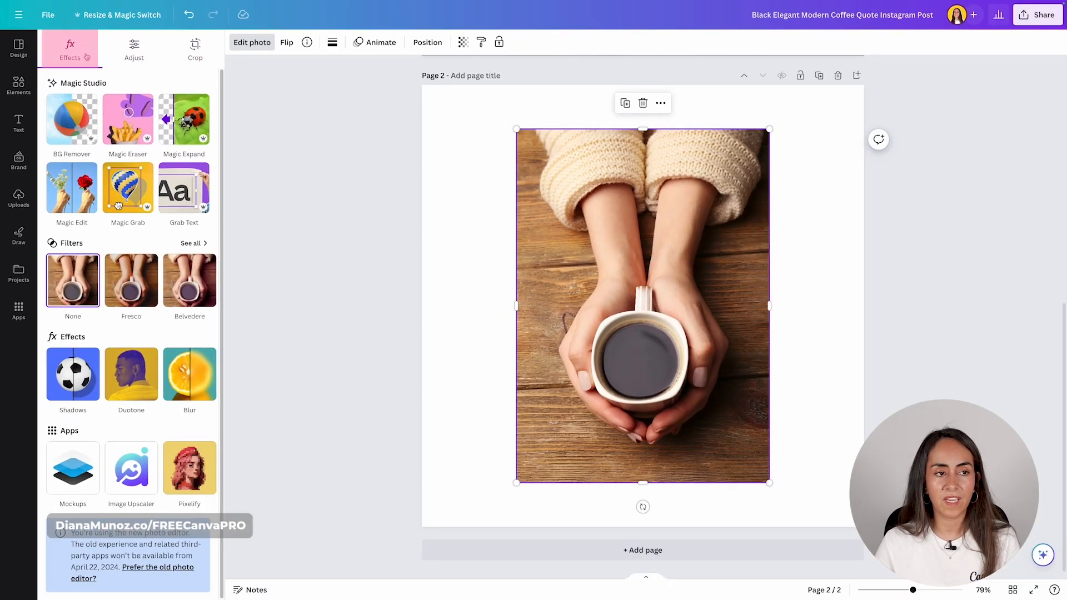
click(134, 50)
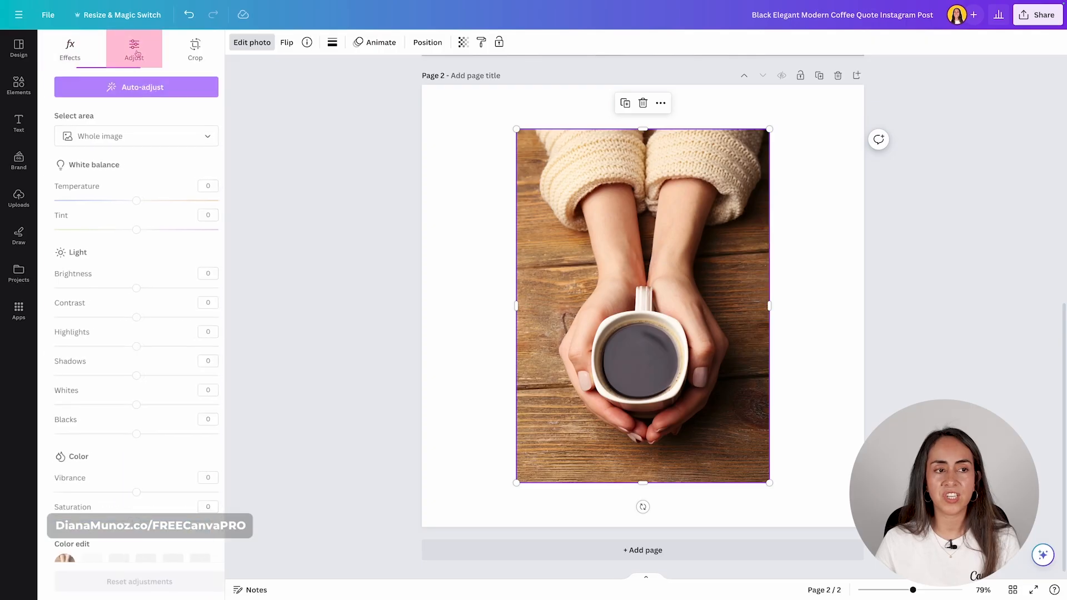
click(195, 48)
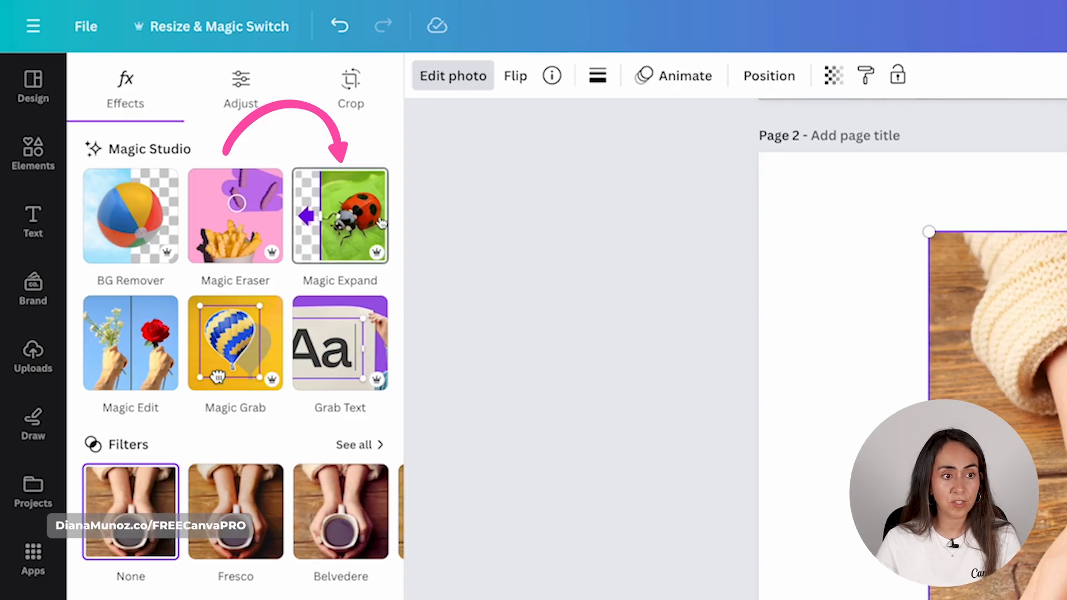
click(355, 92)
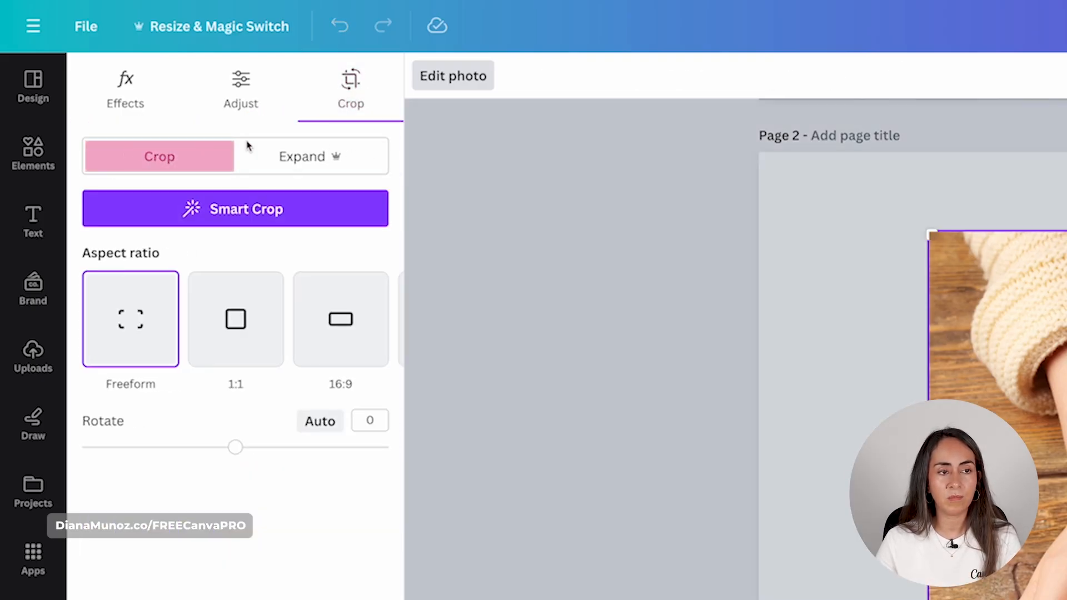
click(125, 89)
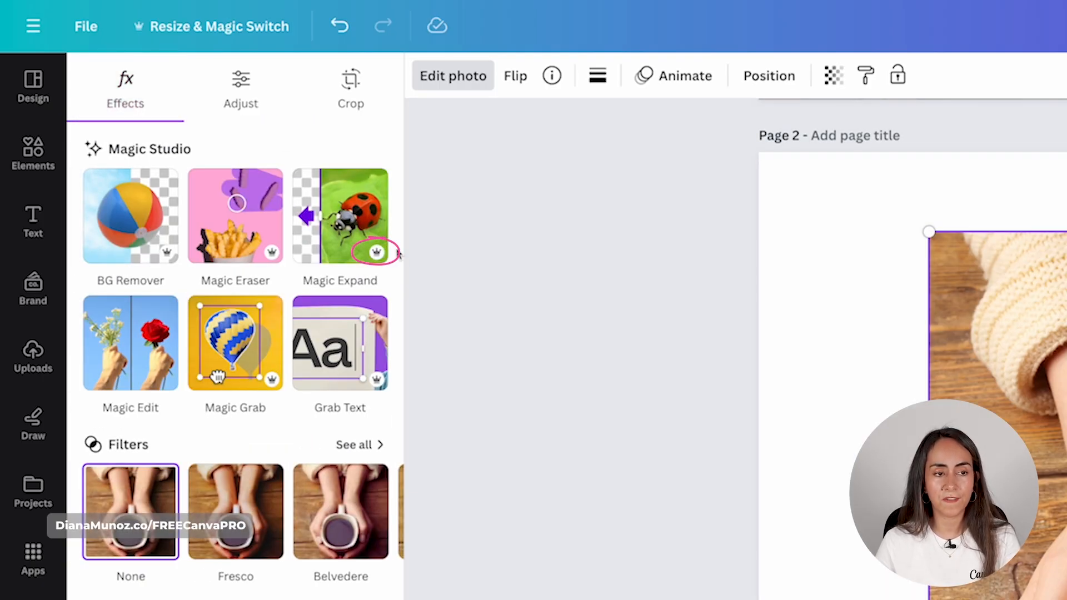
click(350, 207)
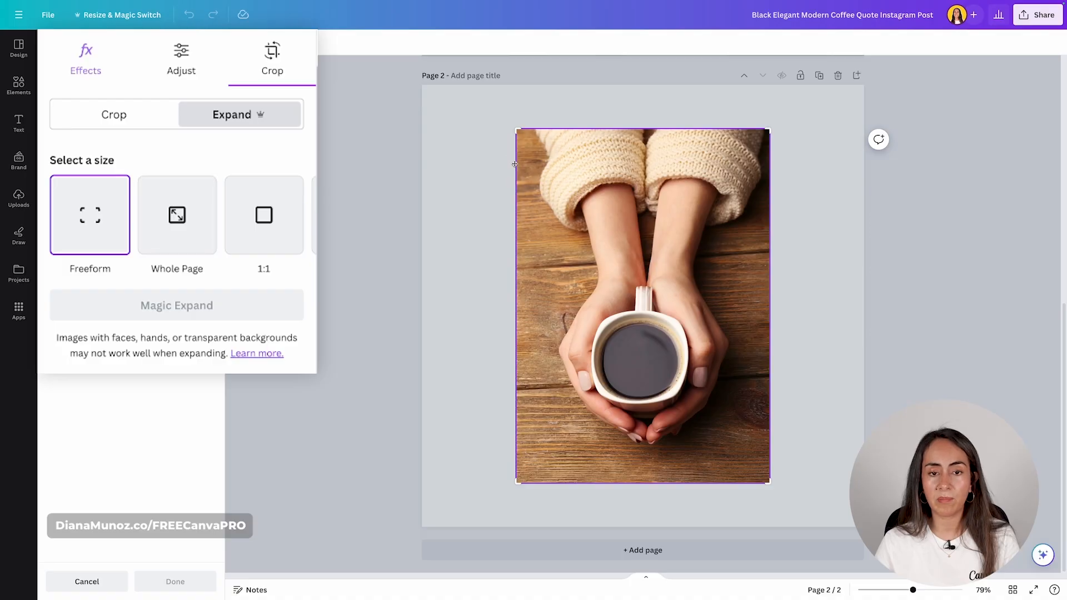
- Choose the Whole Page expand size and generate a Magic Expand of the mug photo
click(178, 225)
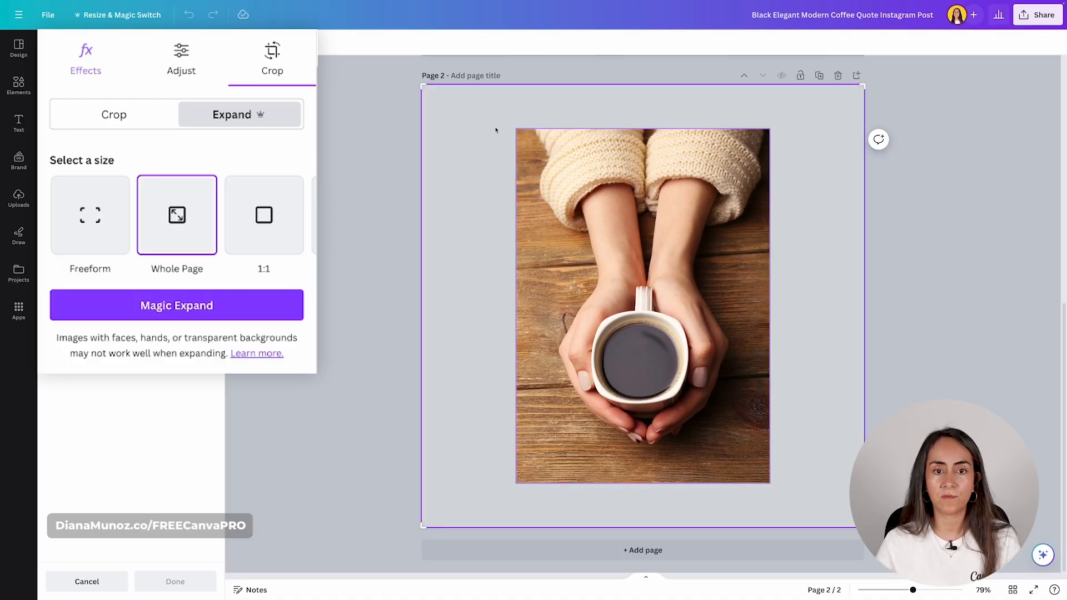
click(268, 217)
click(293, 215)
click(294, 215)
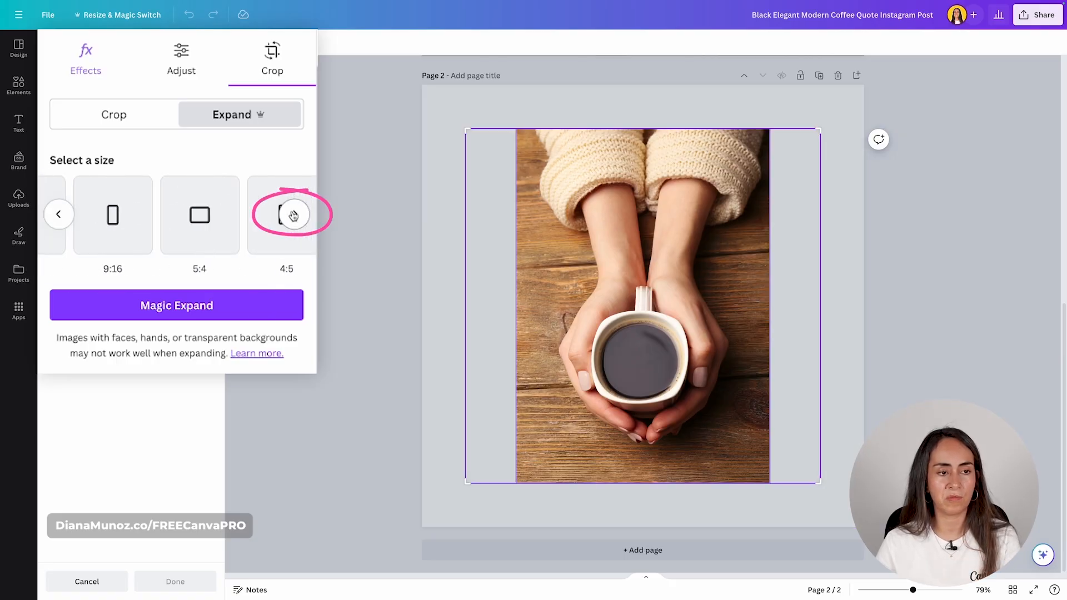
click(296, 216)
click(57, 214)
click(57, 214)
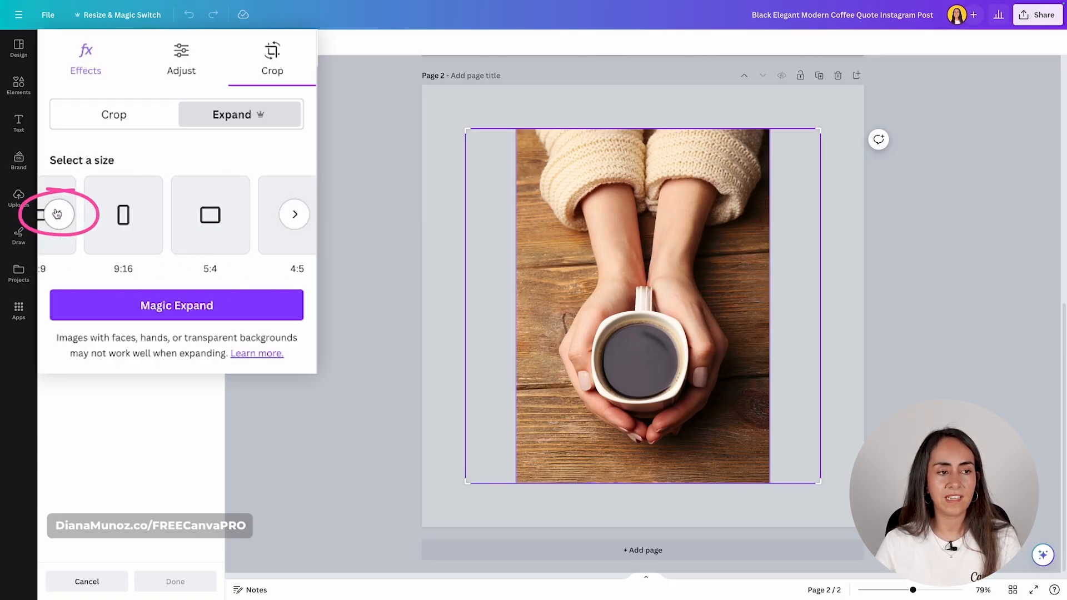
click(58, 214)
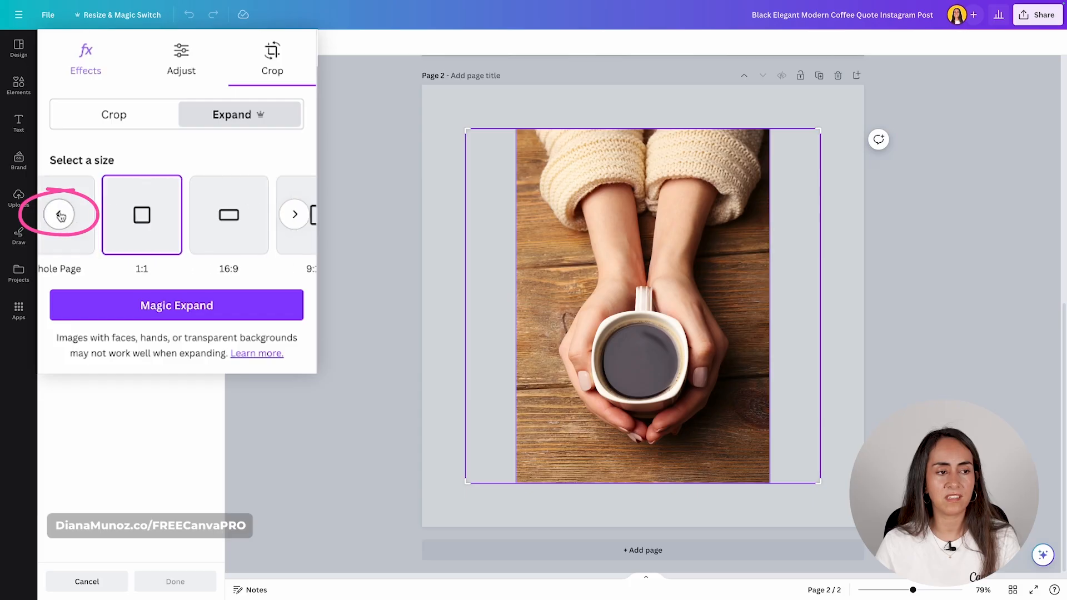
click(59, 214)
click(176, 218)
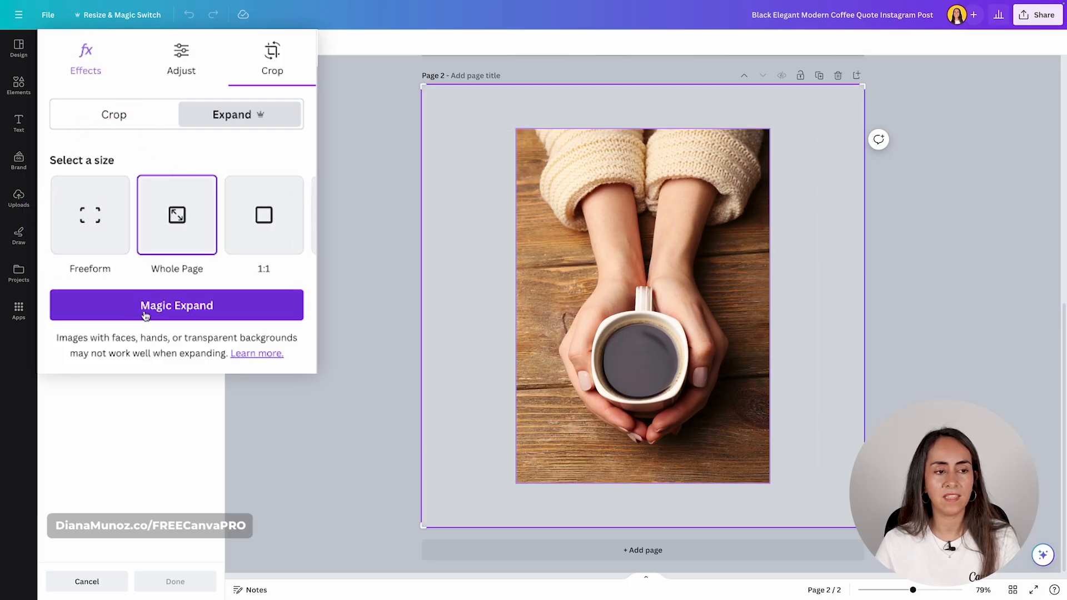
click(205, 310)
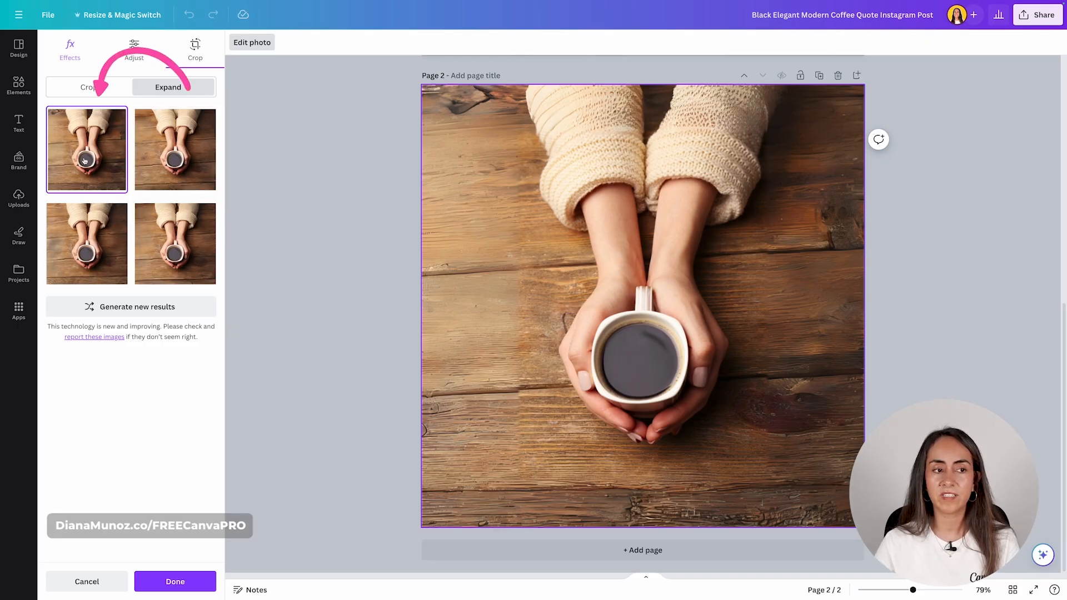
- Compare the generated variants and apply the second one to the page
click(185, 146)
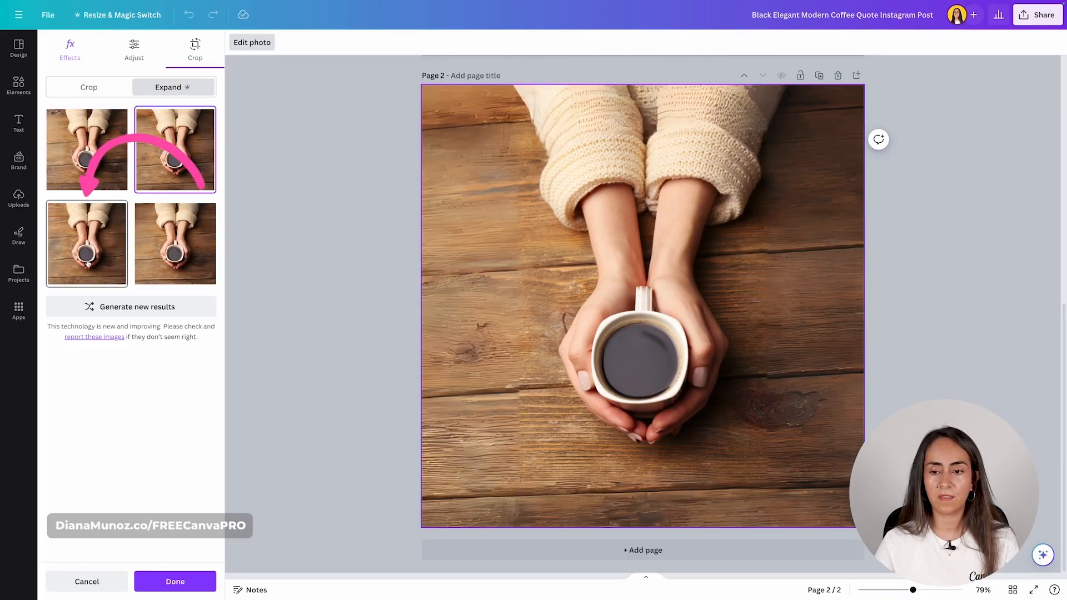
click(88, 244)
click(175, 259)
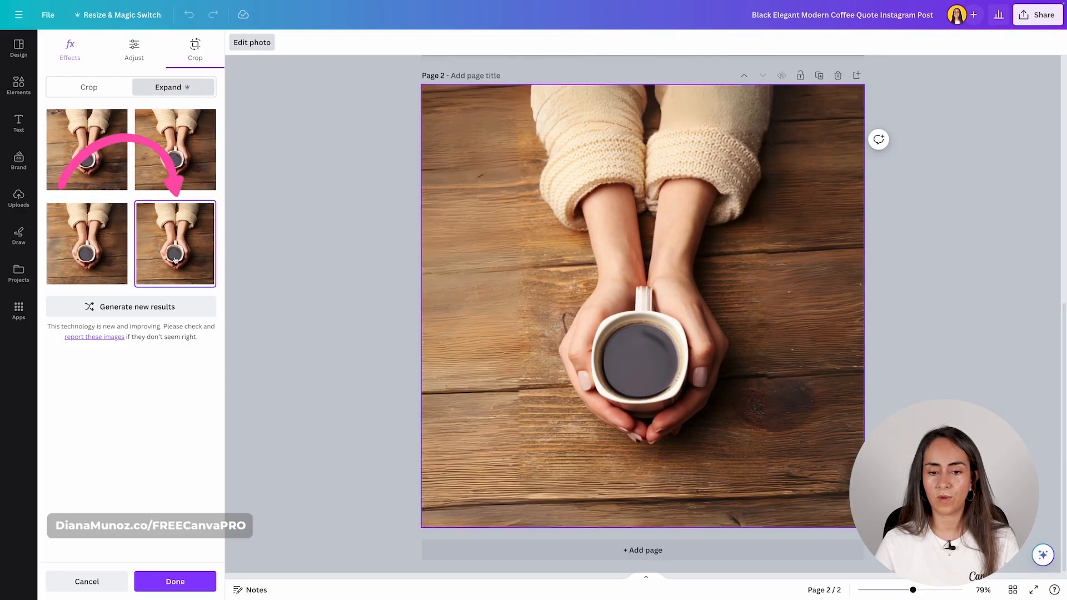
click(182, 148)
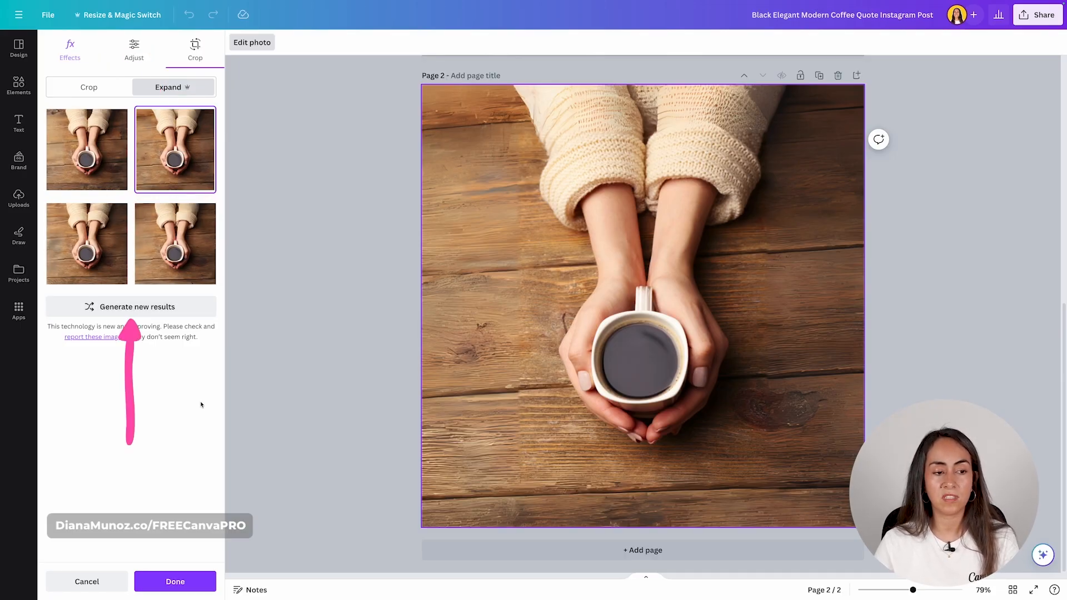
click(175, 581)
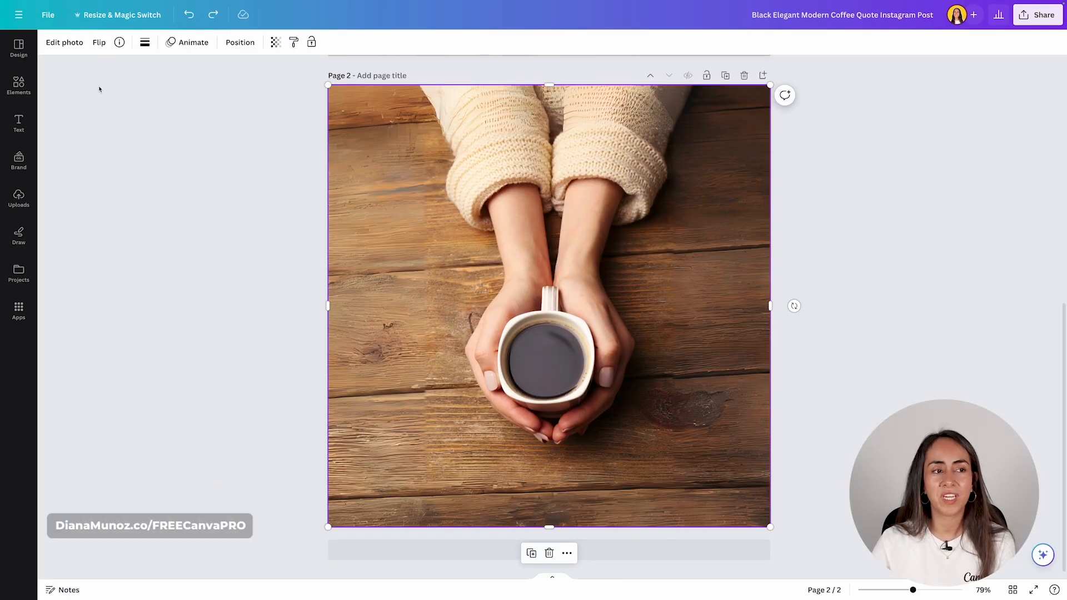
- Try Sepia, Dawn and Coral duotones on the mug photo, settling on Sepia and adjusting its intensity
click(64, 43)
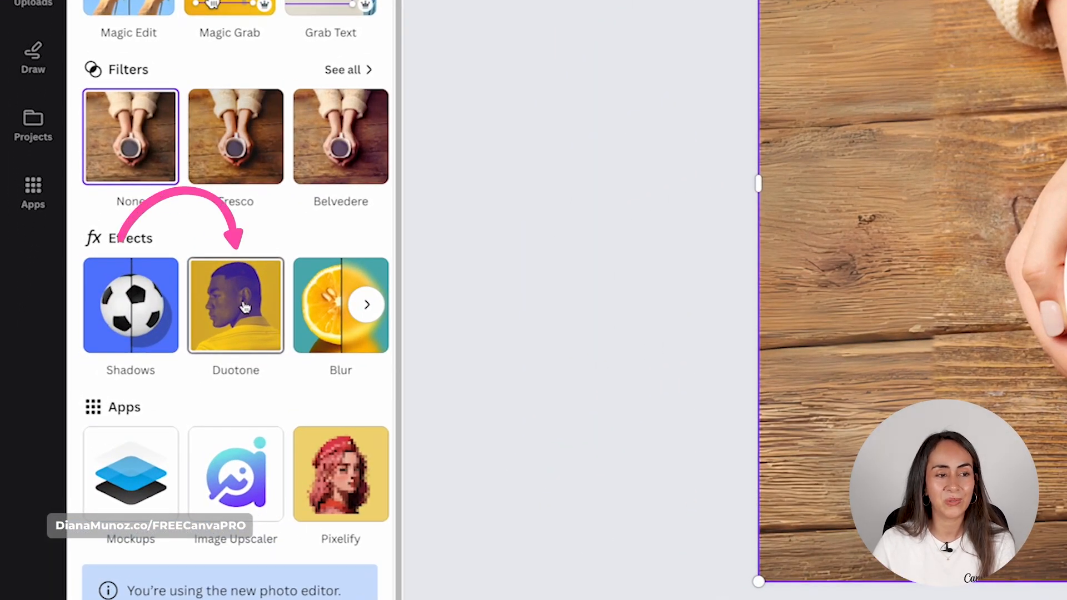
click(245, 307)
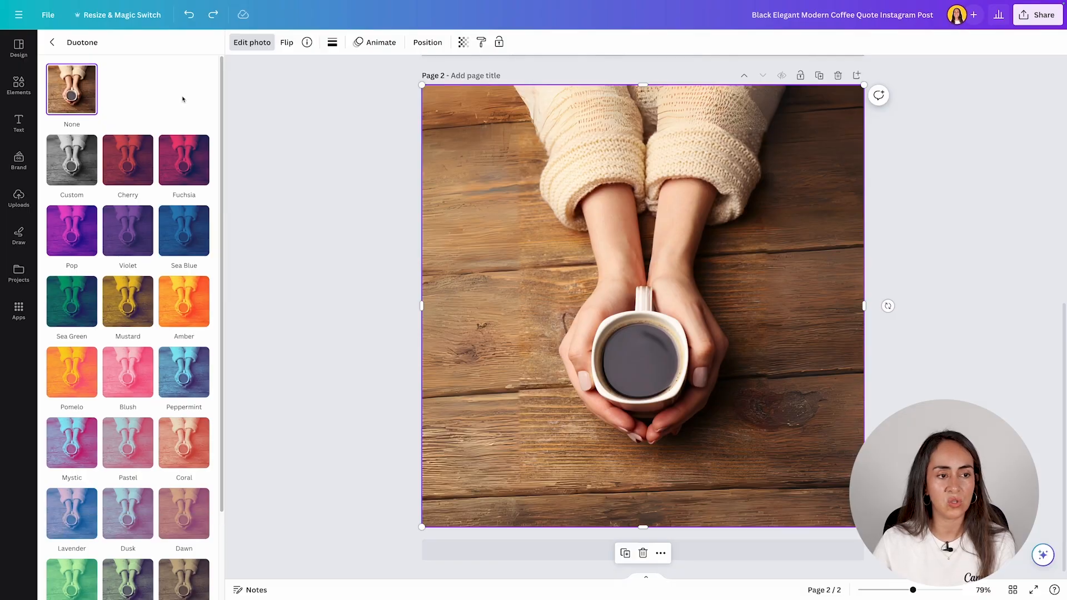
scroll(211, 82, down, 3)
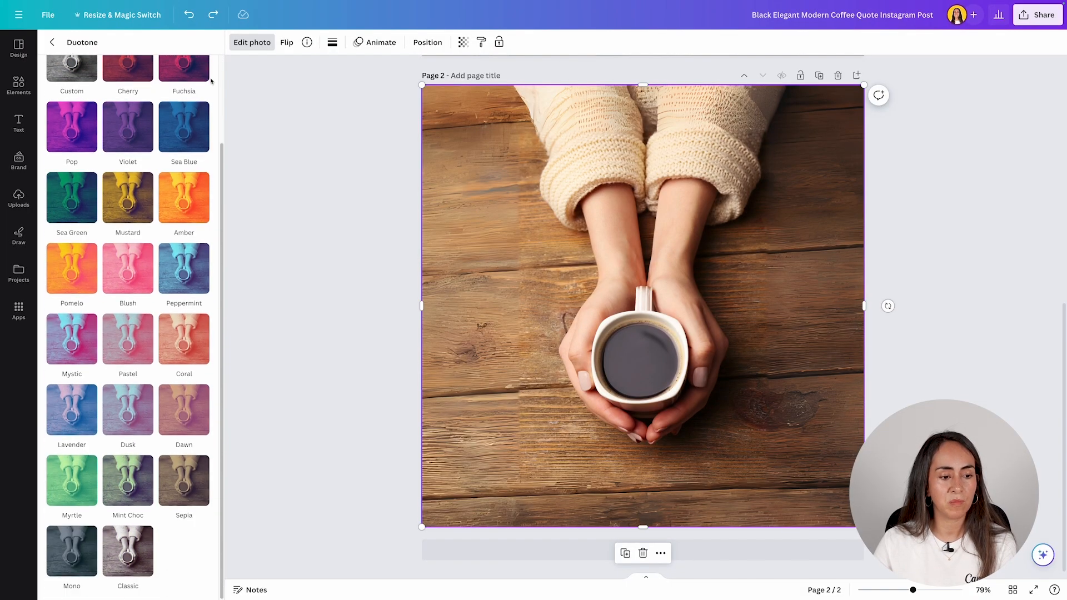
click(197, 481)
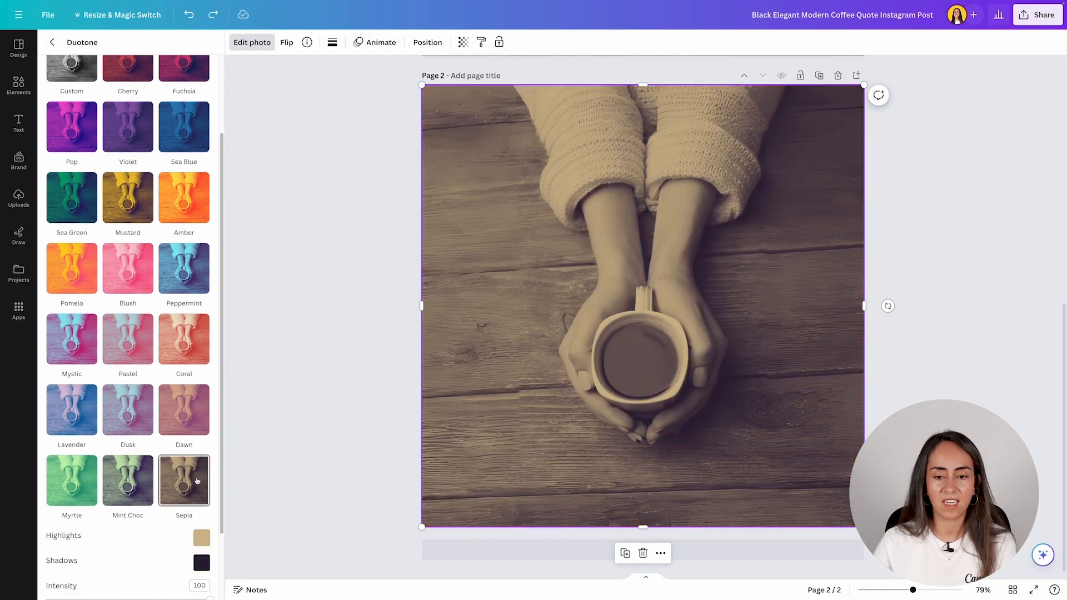
click(190, 420)
click(184, 345)
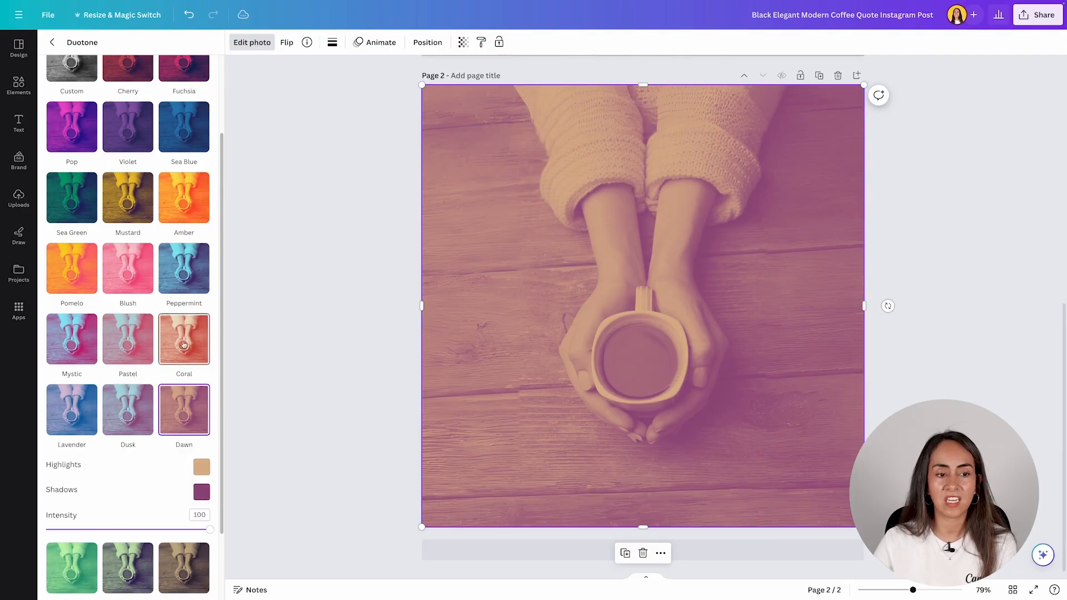
scroll(184, 355, down, 2)
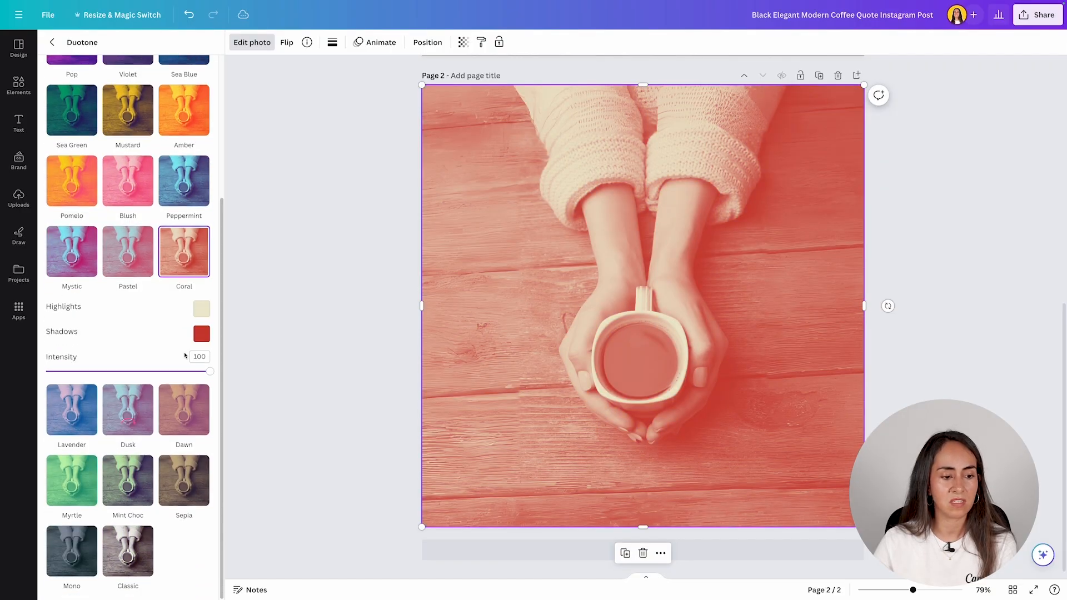
click(182, 487)
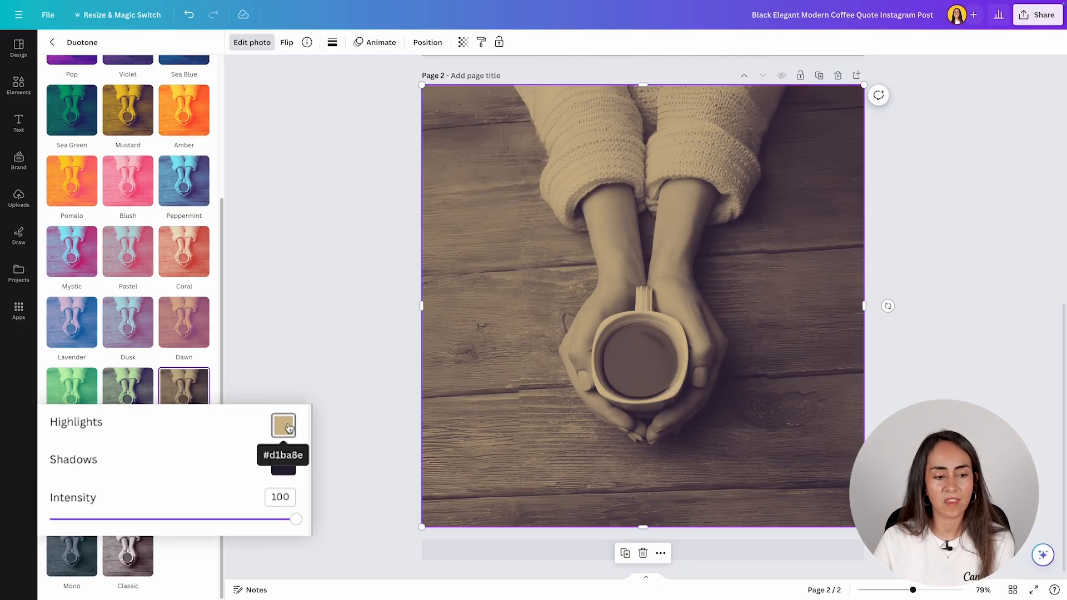
mouse_move(296, 519)
mouse_down()
mouse_move(168, 521)
mouse_move(295, 519)
mouse_up()
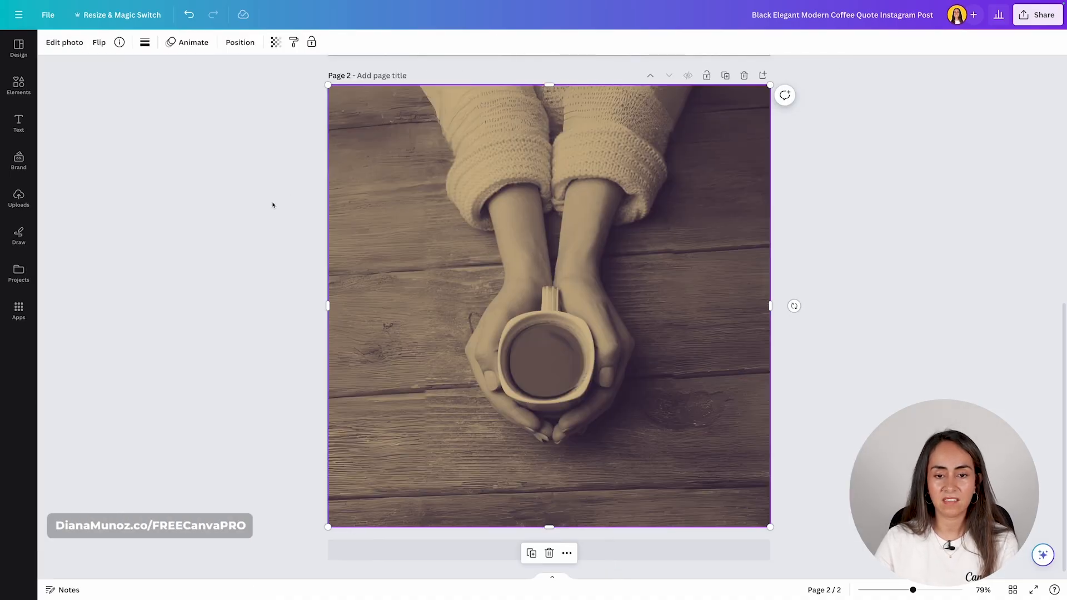
- Copy the three Coffee text boxes from Page 1 and paste them onto Page 2
scroll(908, 254, up, 8)
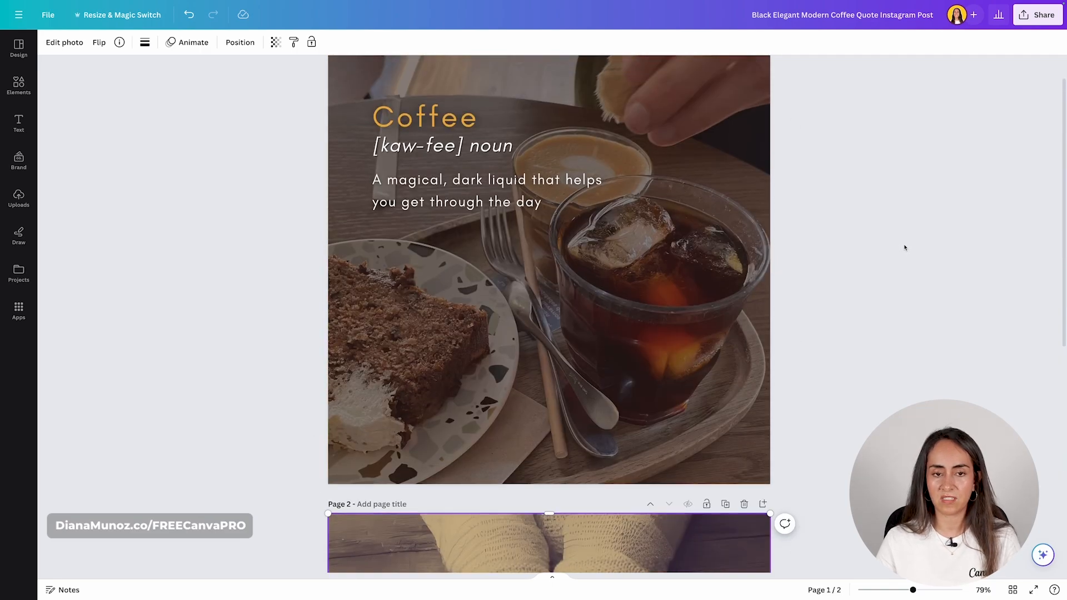
scroll(906, 255, up, 1)
drag(853, 327, 414, 148)
key(ctrl+c)
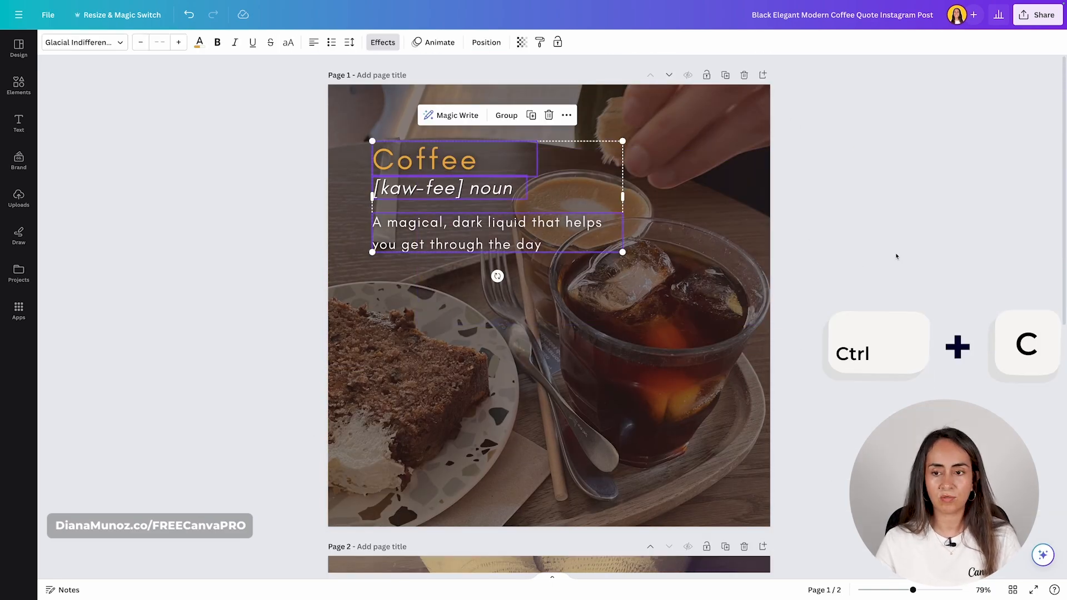
scroll(896, 256, down, 9)
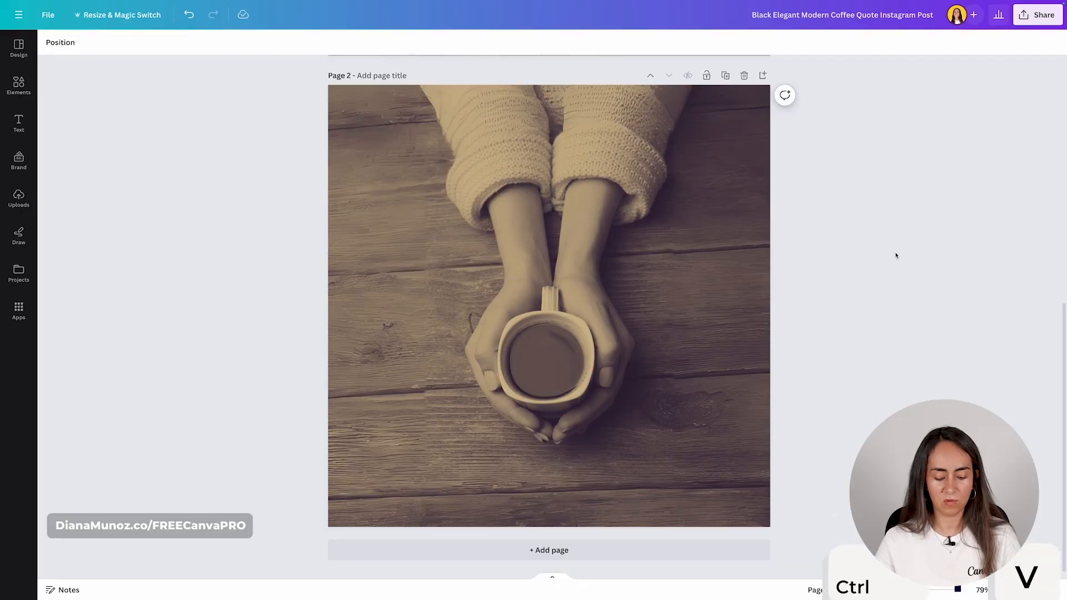
key(ctrl+v)
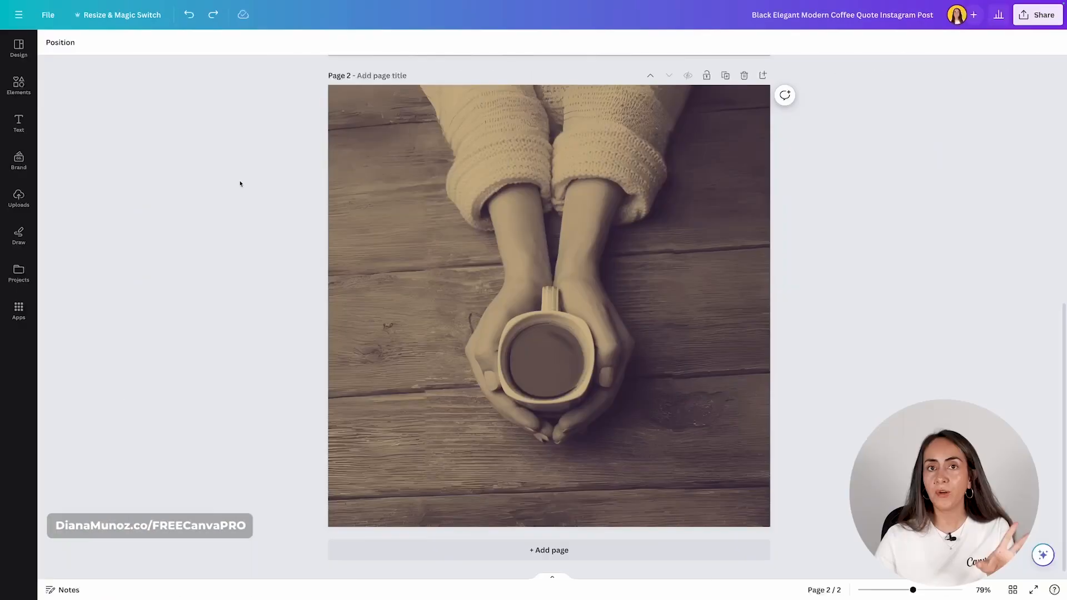
- Set the Page 2 photo's duotone to None and add a blank Page 3
click(334, 136)
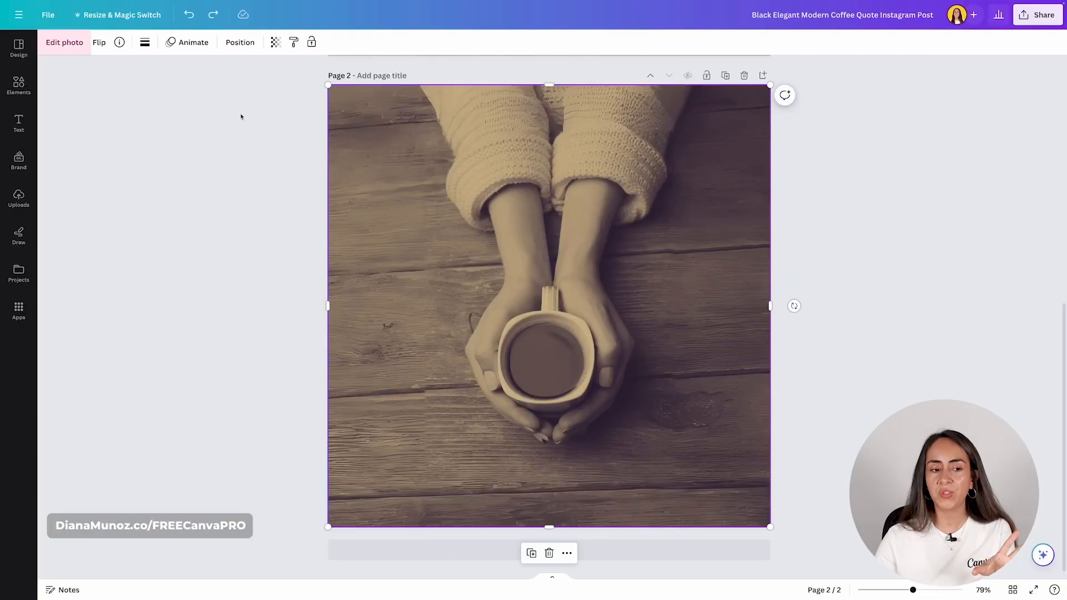
click(76, 54)
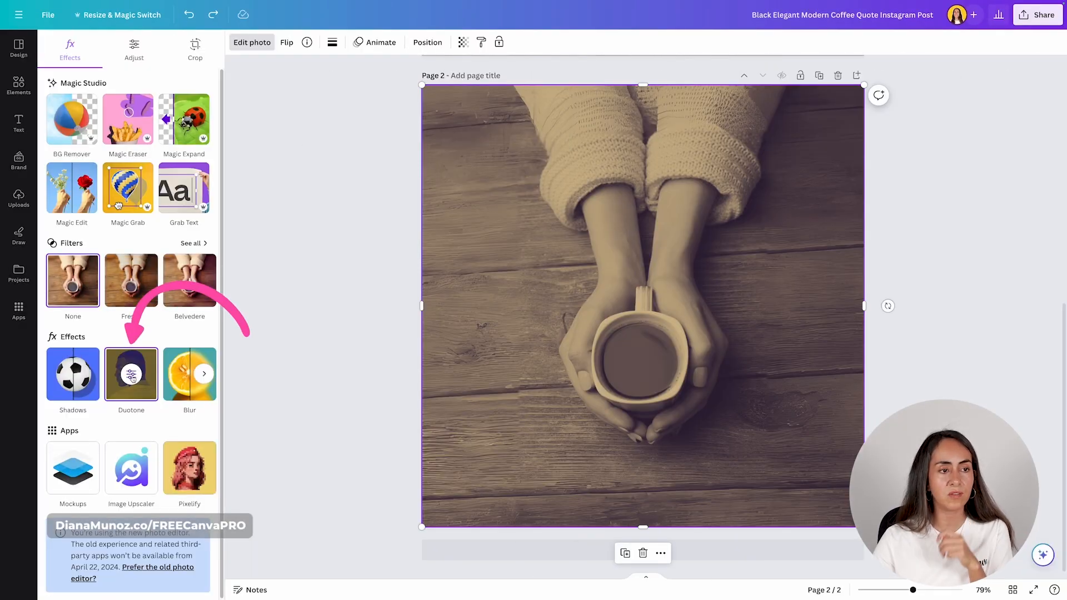
click(131, 378)
click(84, 73)
click(52, 42)
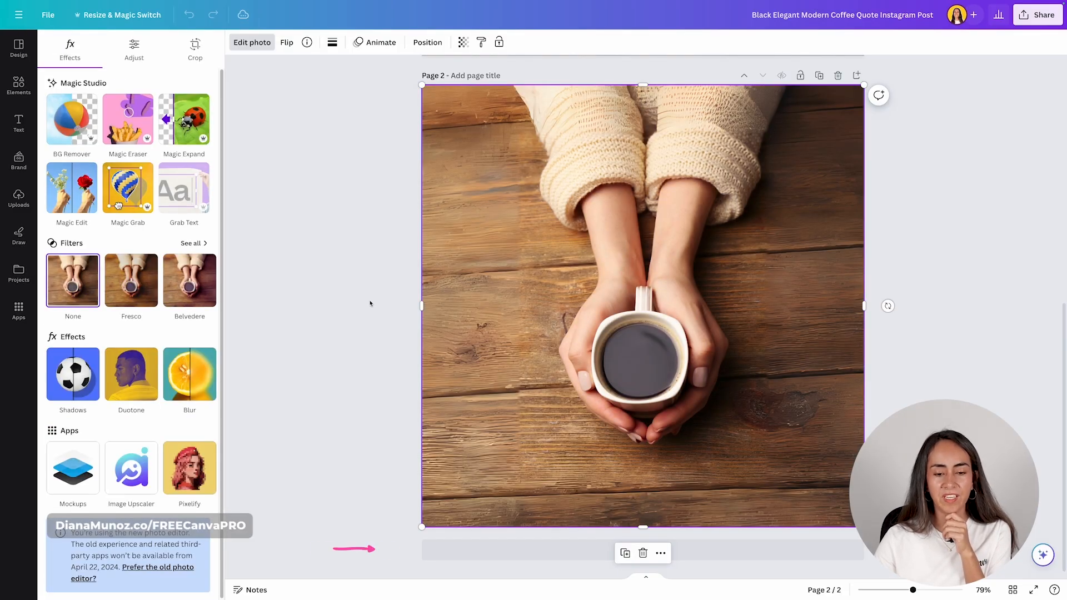
click(555, 550)
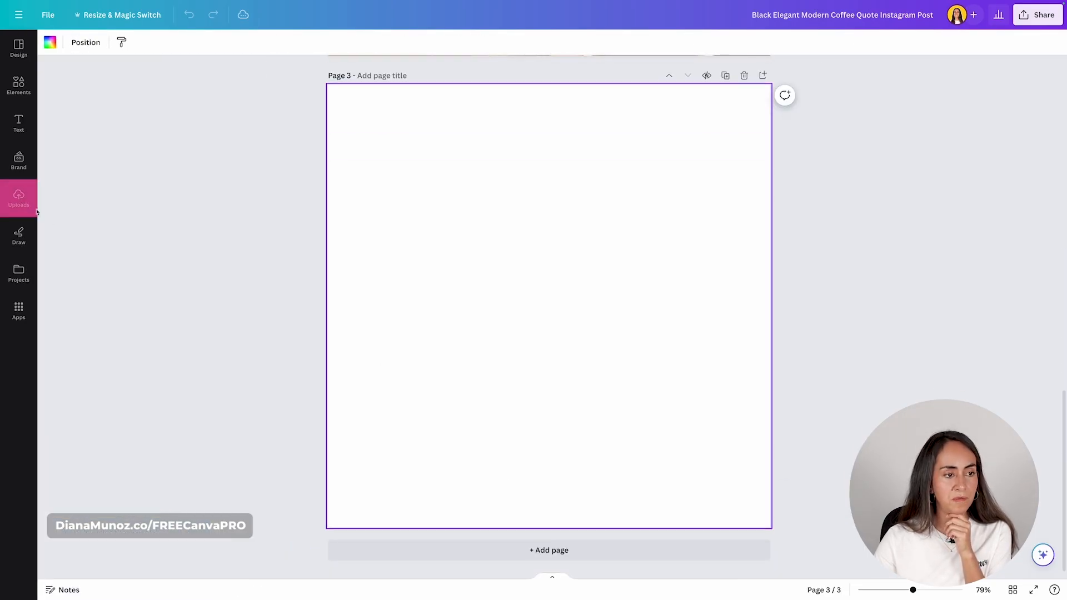
- Place the uploaded snowy selfie on Page 3 and enlarge it from both corners to fill most of the page
click(35, 210)
click(78, 251)
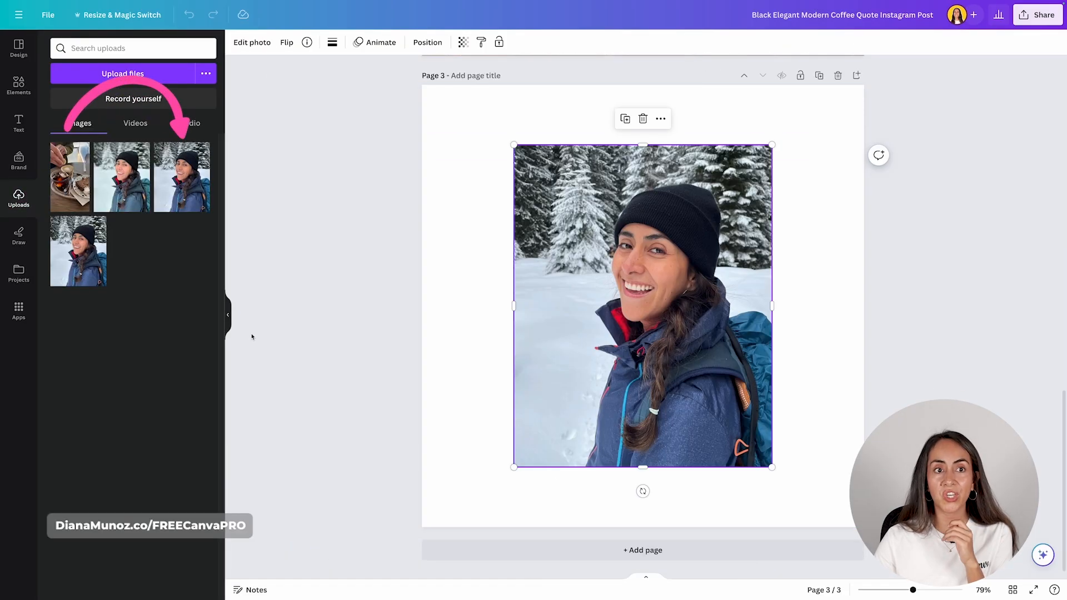
click(228, 318)
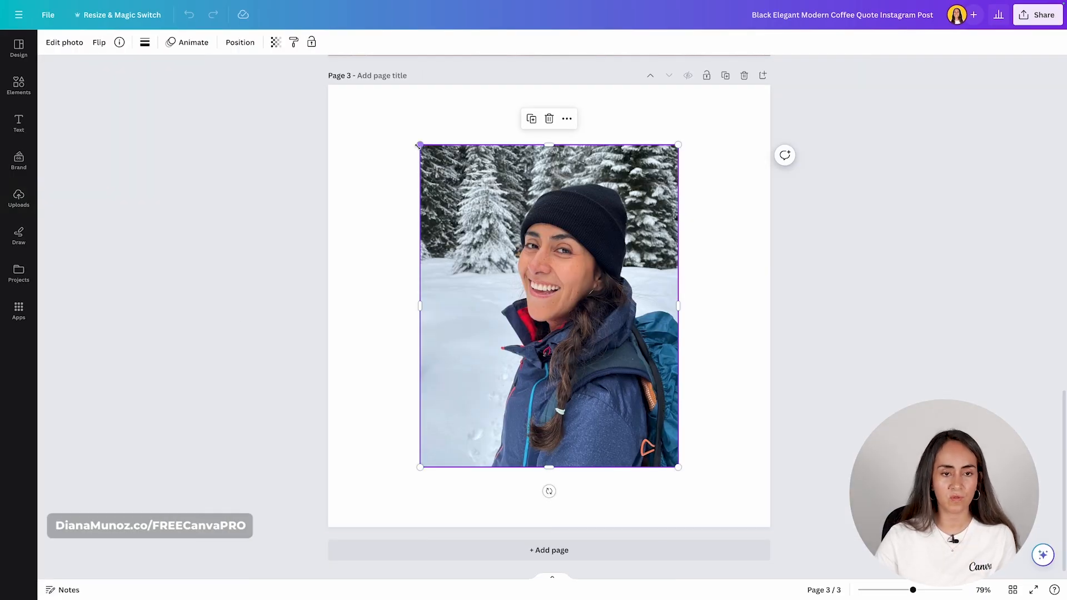
drag(420, 145, 381, 96)
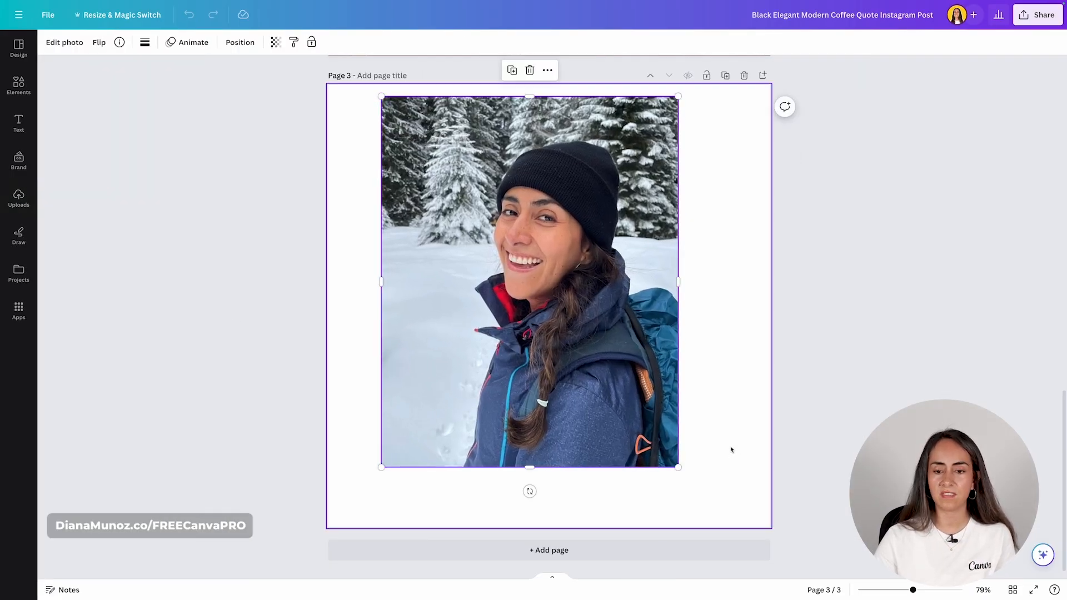
drag(678, 468, 716, 513)
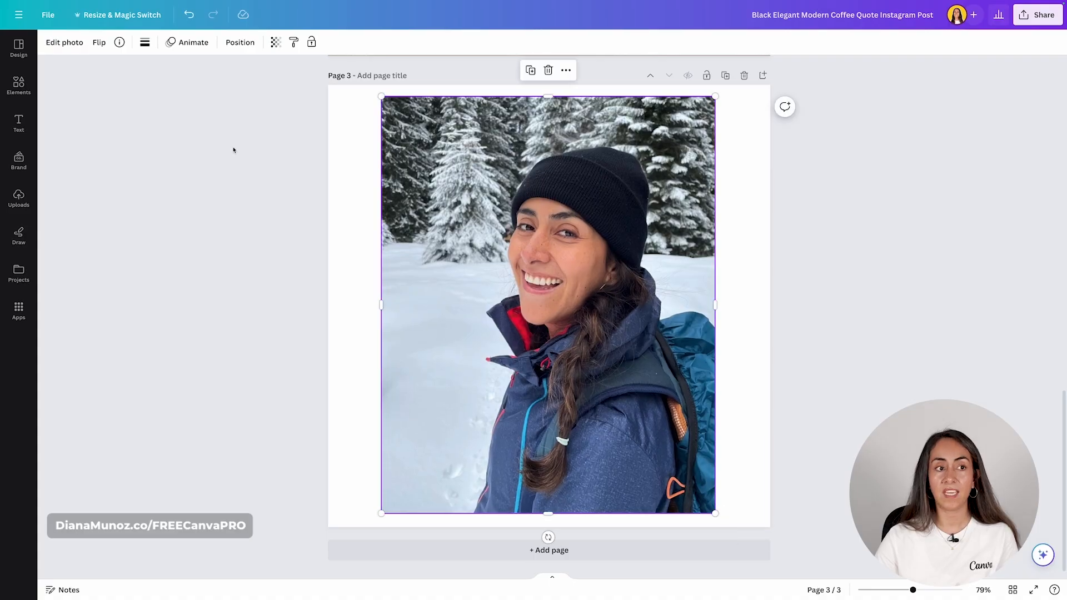
click(69, 45)
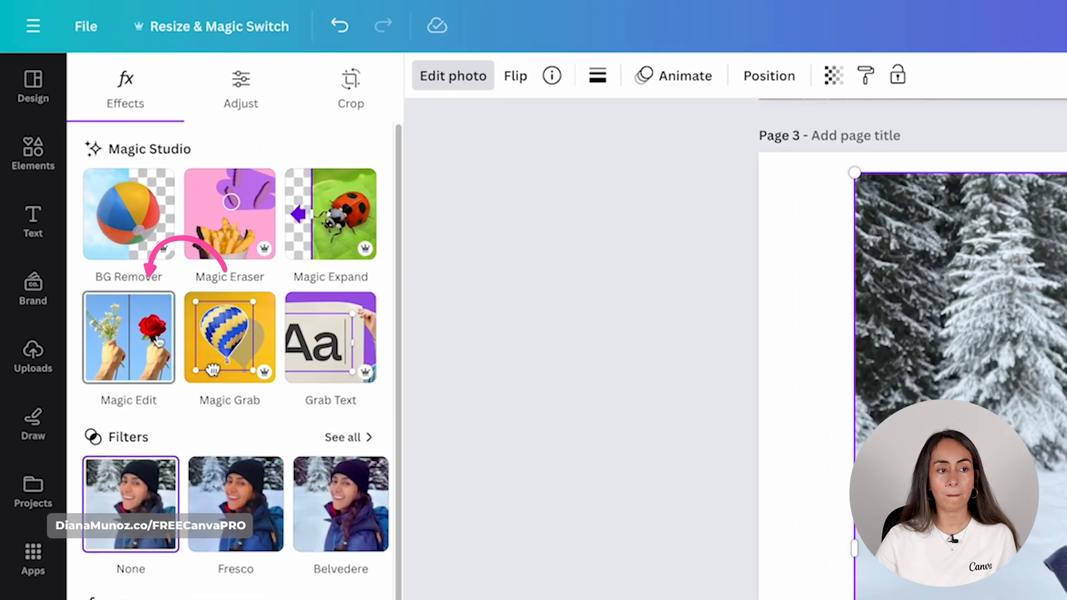
- With Magic Edit at brush size 28, paint the snow left of the woman and generate wolf results
click(129, 331)
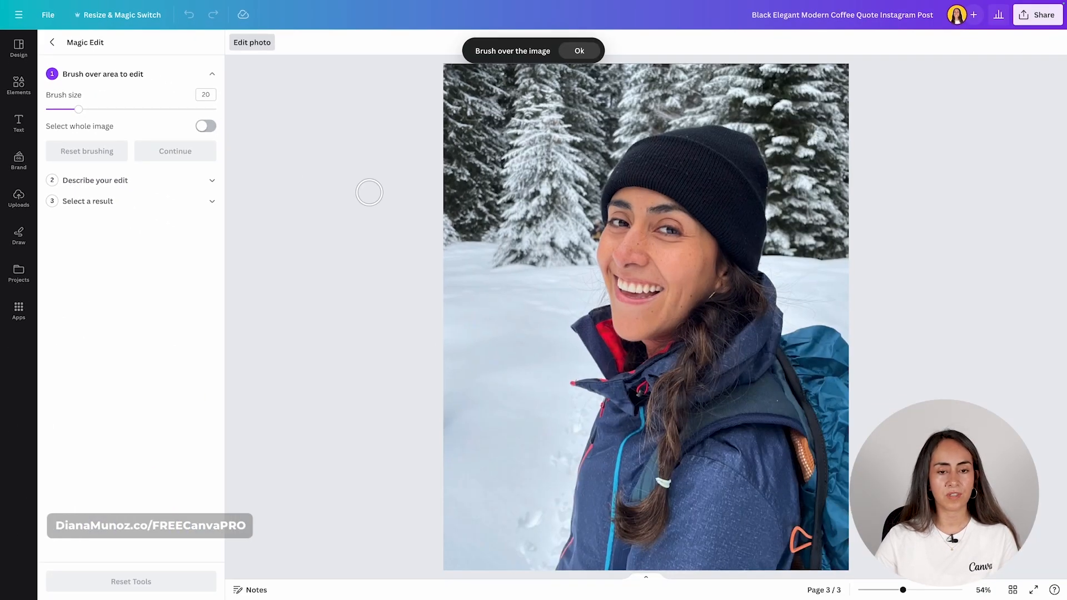
click(92, 110)
mouse_move(493, 300)
mouse_down()
mouse_move(543, 310)
mouse_move(544, 402)
mouse_move(529, 421)
mouse_move(510, 416)
mouse_move(511, 330)
mouse_move(492, 311)
mouse_move(477, 417)
mouse_move(495, 424)
mouse_move(500, 376)
mouse_move(481, 299)
mouse_move(540, 290)
mouse_move(533, 343)
mouse_up()
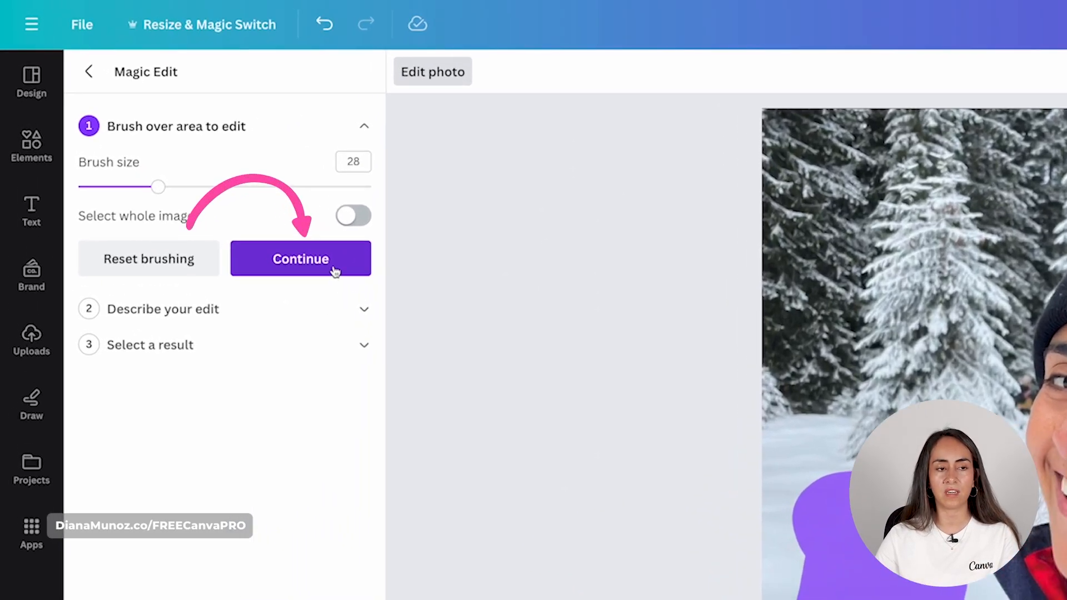
click(195, 156)
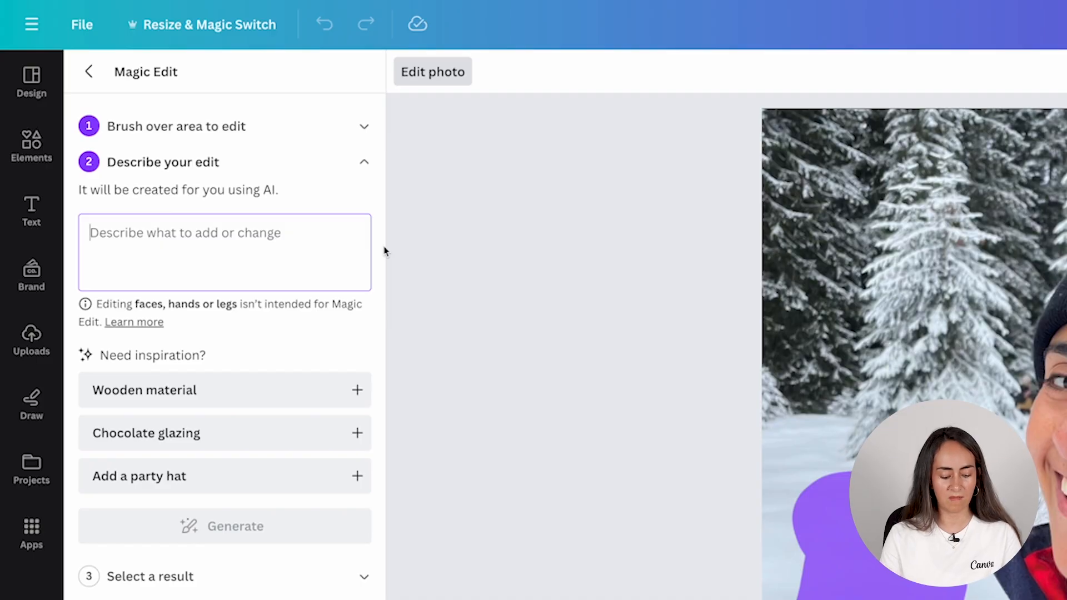
text(add a wolf)
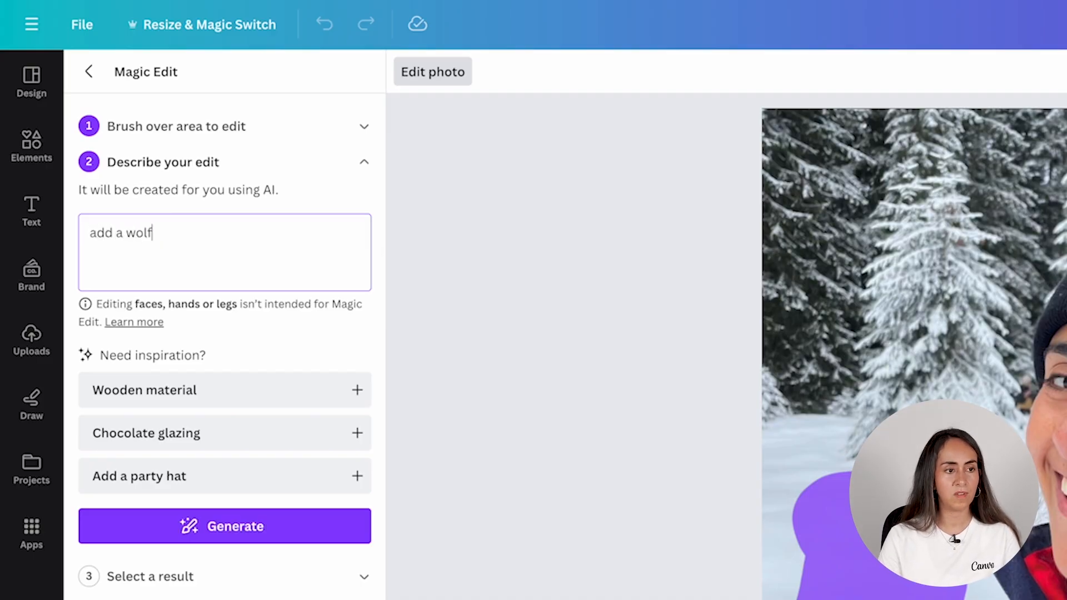
click(293, 526)
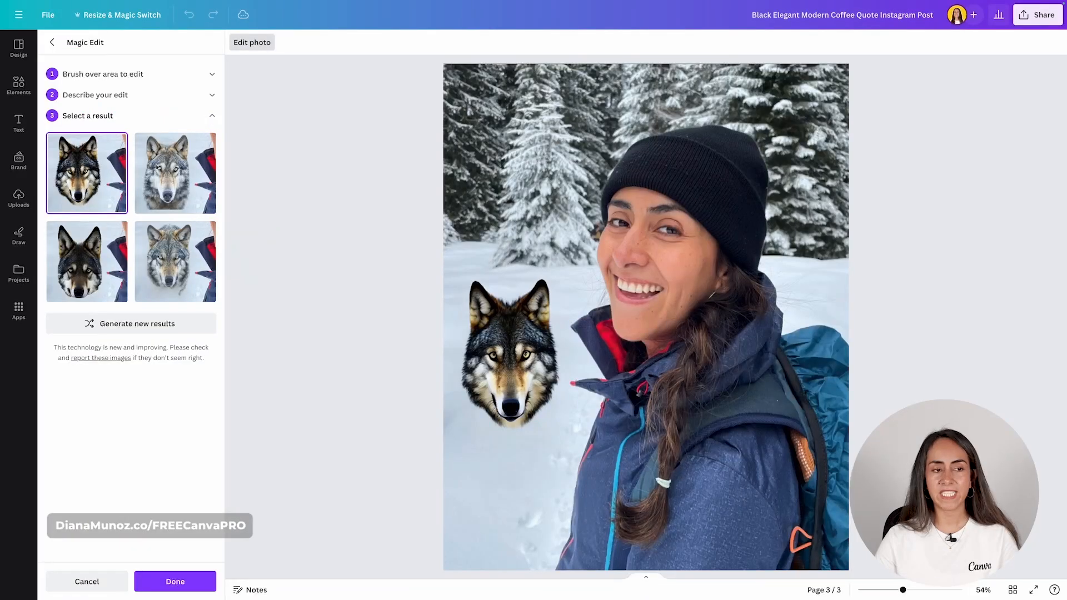
- Compare the wolf results, keep the grey wolf, and add a blank page 4
click(162, 191)
click(86, 275)
click(189, 270)
click(94, 175)
click(175, 173)
click(87, 261)
click(183, 295)
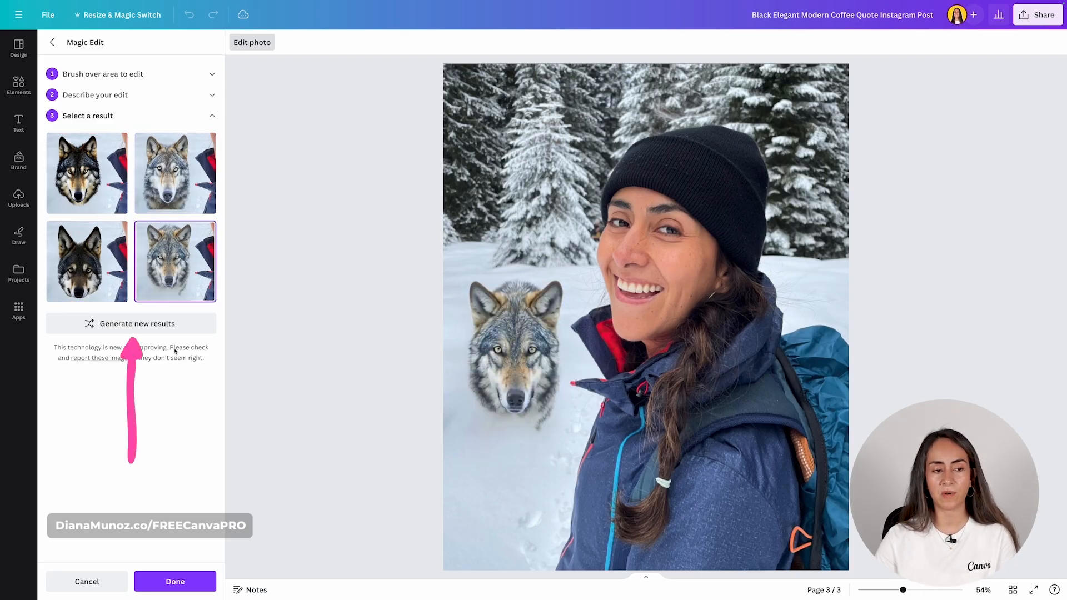
click(165, 329)
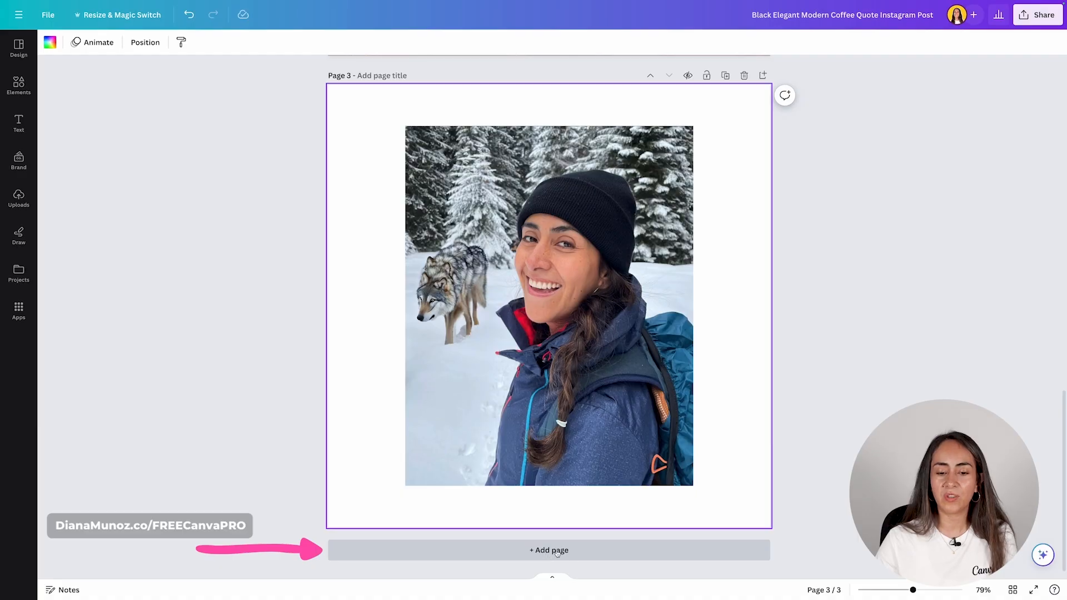
click(553, 551)
click(19, 199)
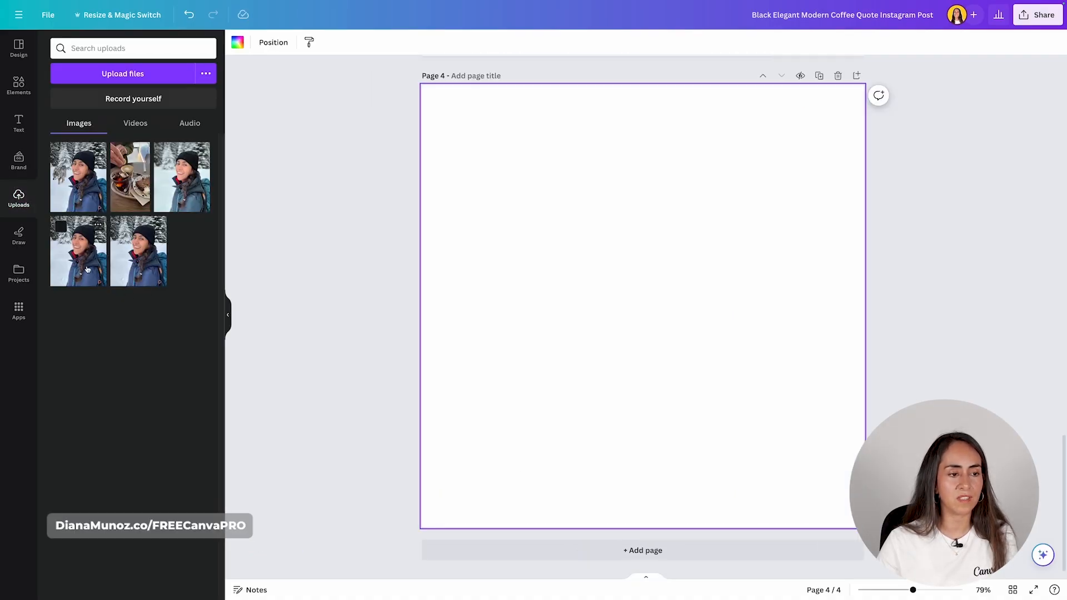
- Place the snowy selfie on page 4 and mark its black beanie for a Magic Edit
click(87, 269)
click(227, 313)
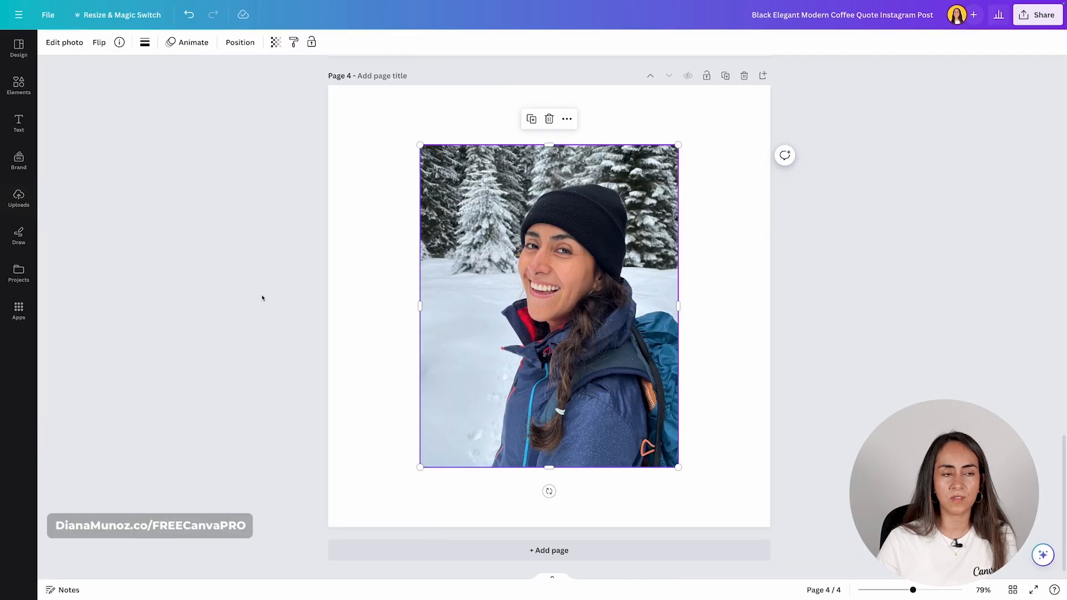
click(64, 41)
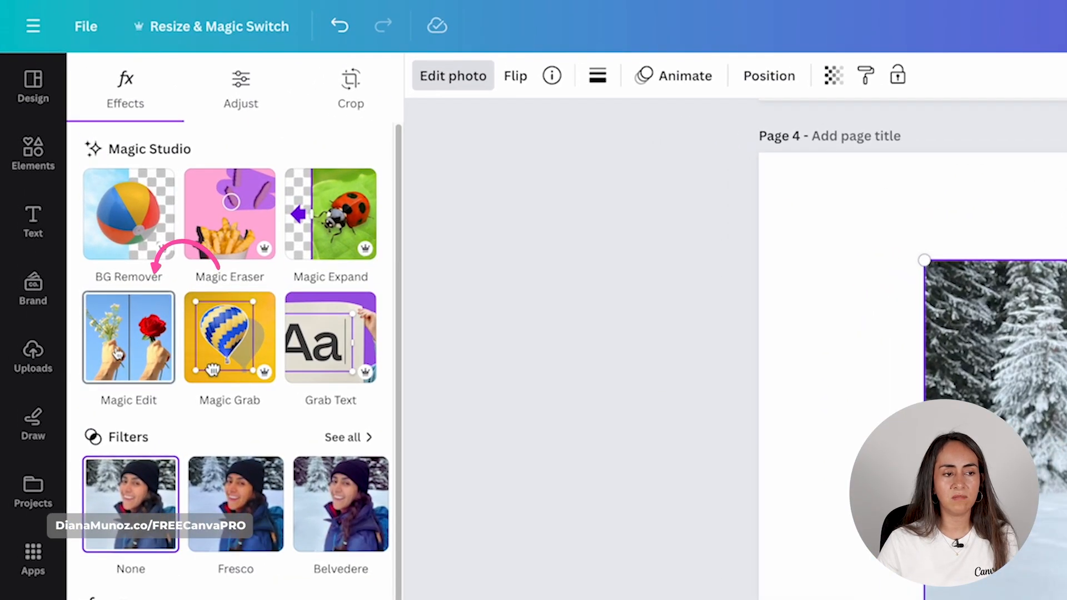
click(116, 305)
mouse_move(750, 265)
mouse_down()
mouse_move(694, 201)
mouse_move(650, 176)
mouse_move(624, 175)
mouse_move(659, 140)
mouse_move(707, 131)
mouse_move(745, 150)
mouse_move(759, 191)
mouse_move(752, 242)
mouse_move(741, 209)
mouse_move(671, 161)
mouse_move(720, 158)
mouse_move(727, 184)
mouse_up()
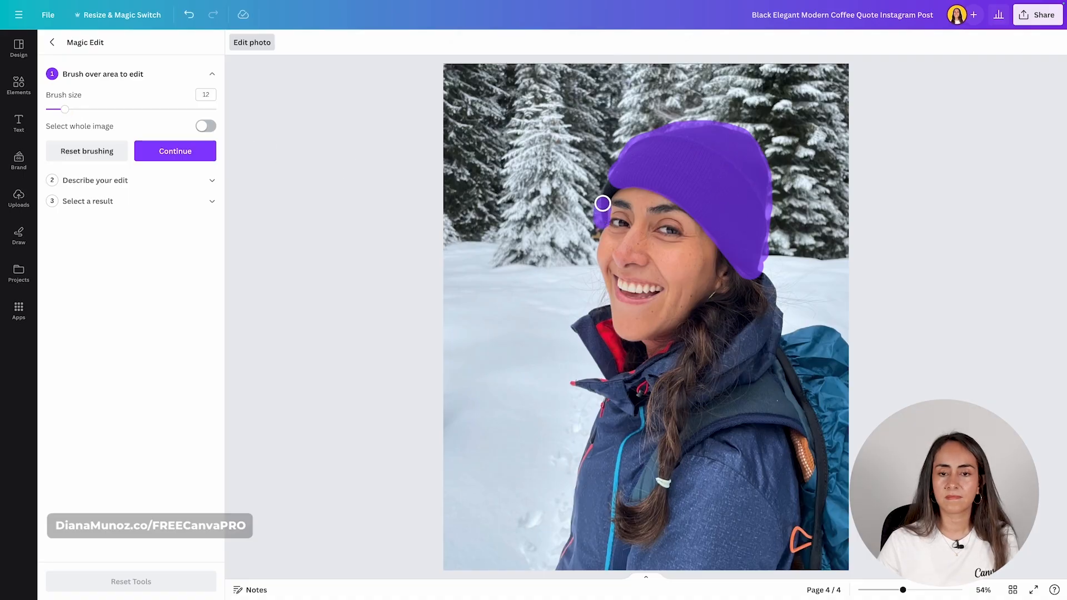
click(172, 151)
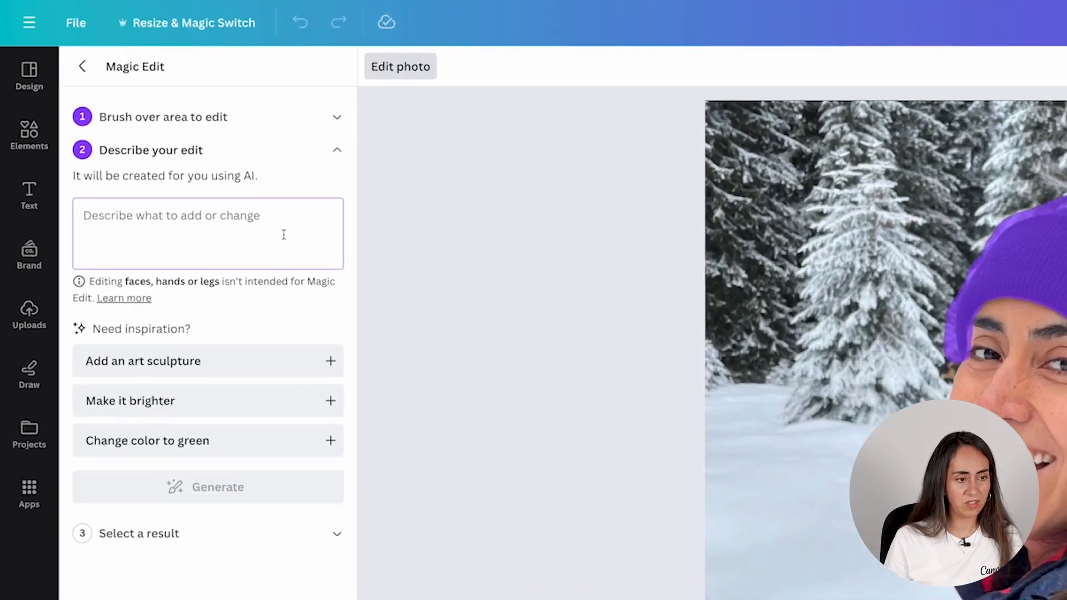
- Generate 'change color to blue' results and apply the top-right bright blue hat
text(change color to blue)
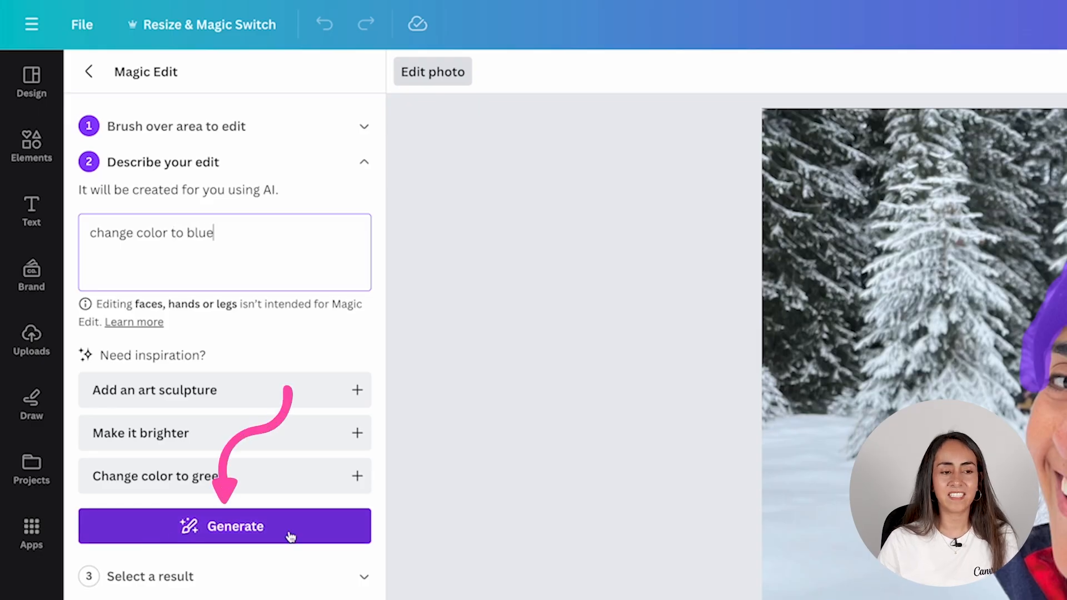
click(257, 533)
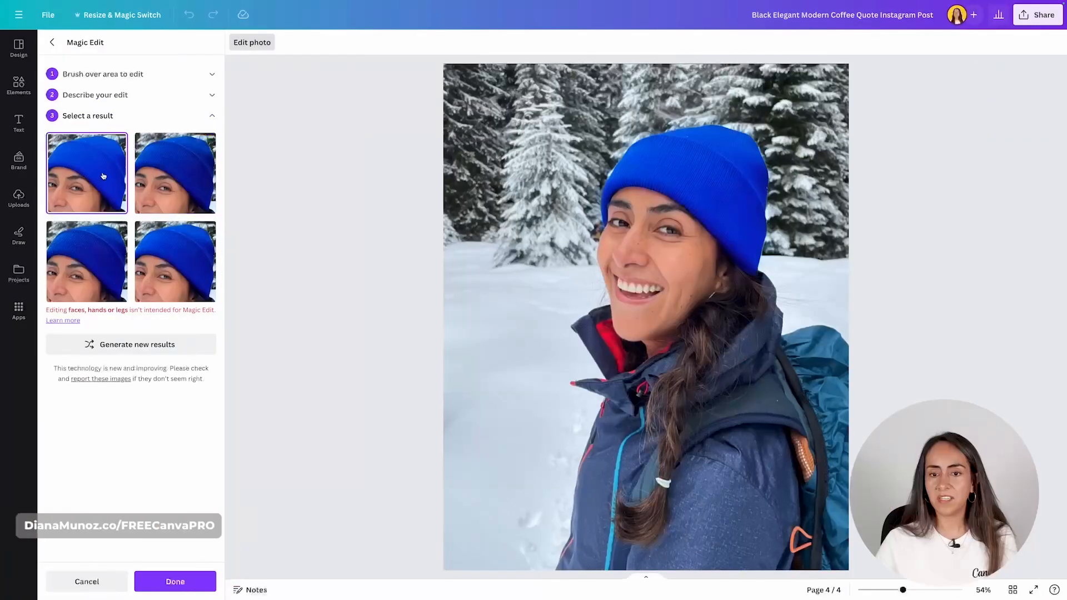
click(83, 255)
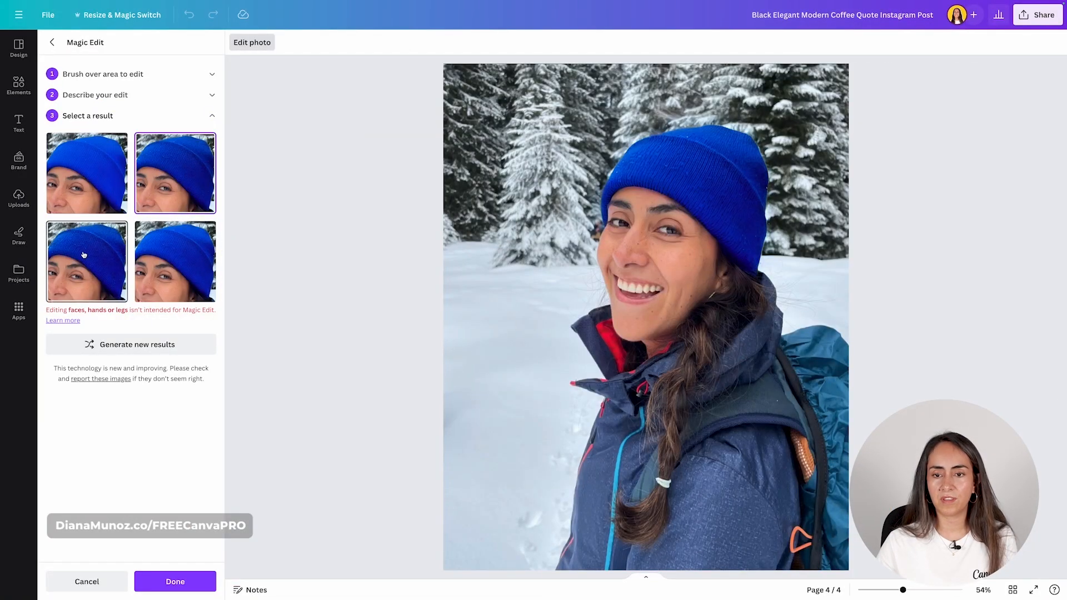
click(196, 260)
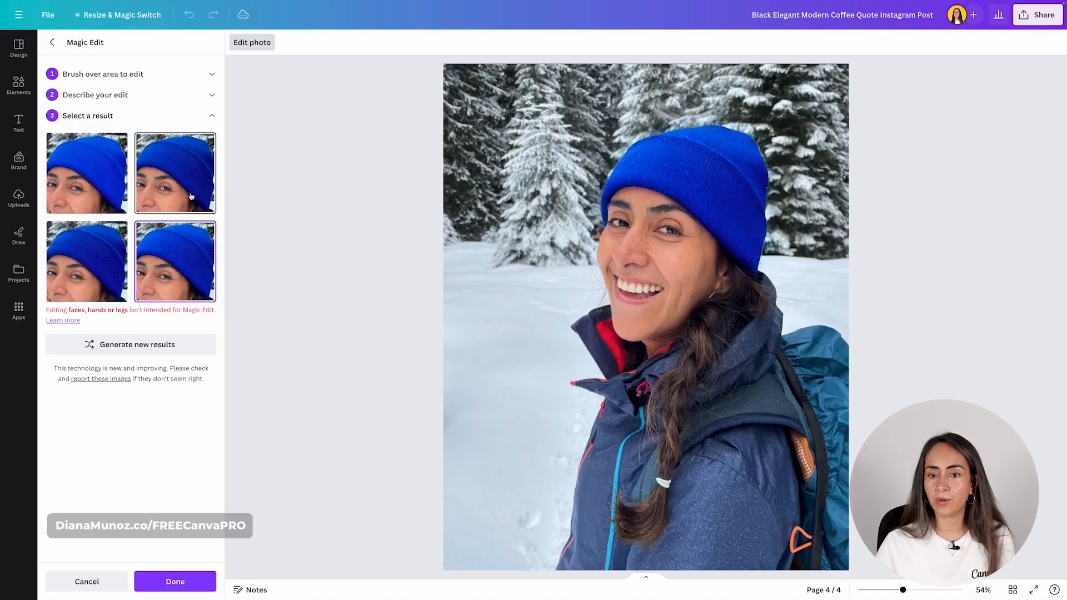
click(177, 174)
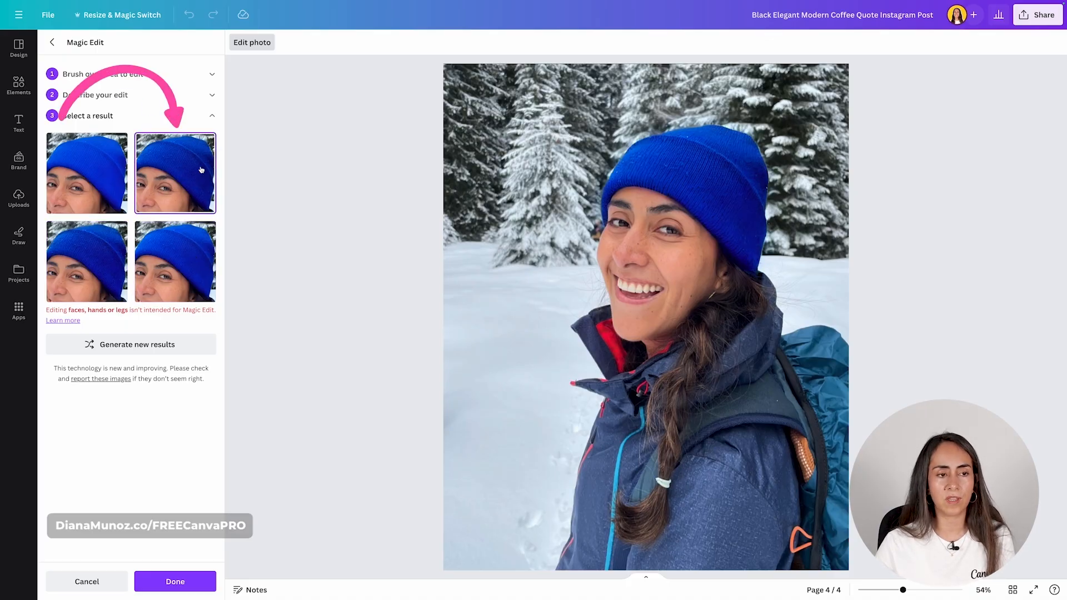
click(175, 581)
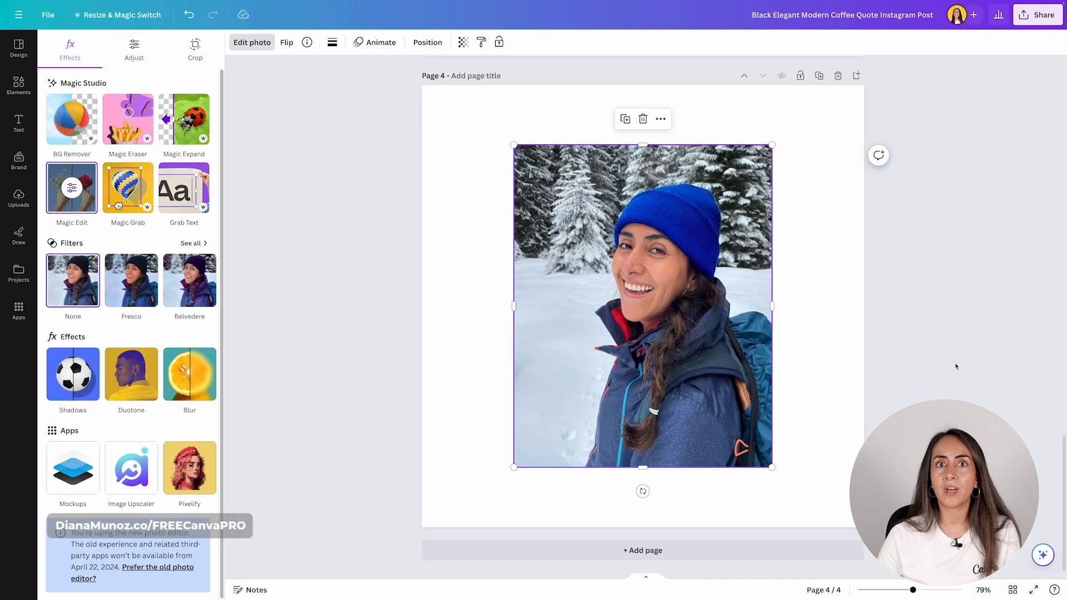
click(1022, 395)
- Remove the selfie's background, then enlarge the cut-out in the bottom-right, trimming its width to 674
click(1022, 395)
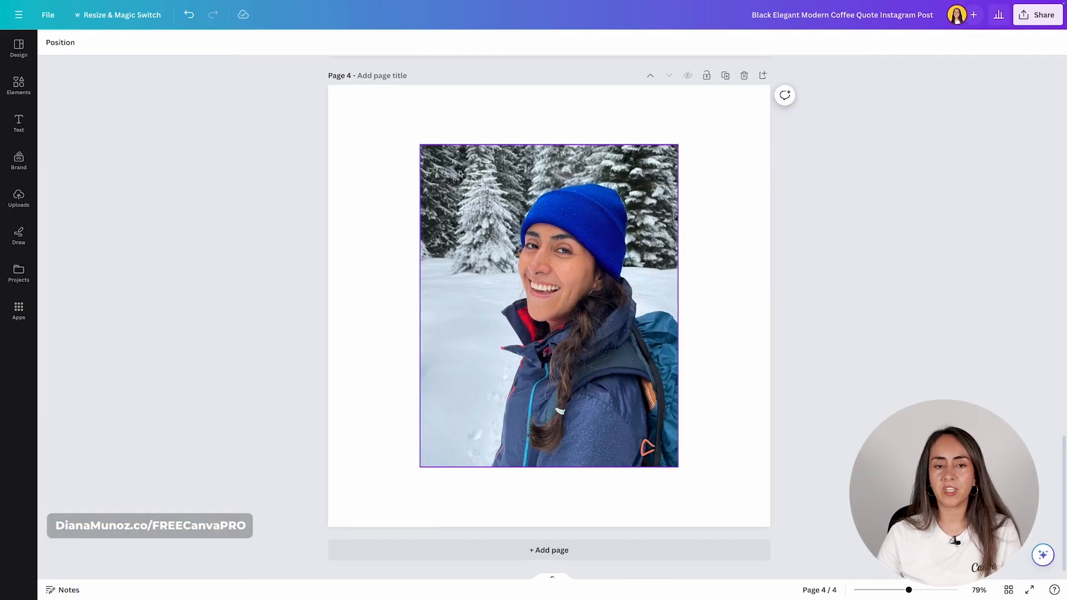
click(461, 197)
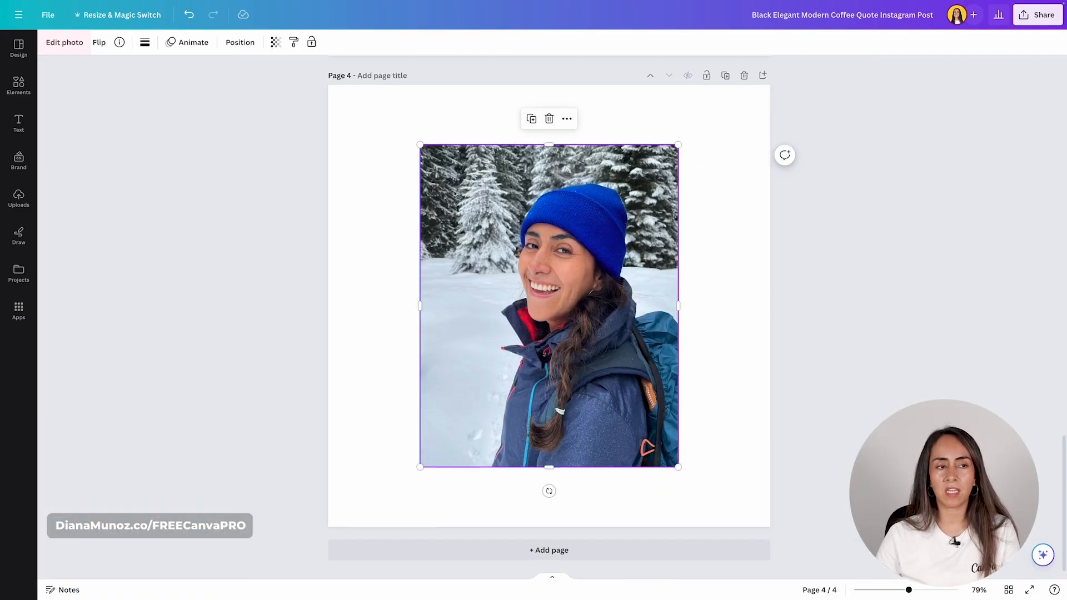
click(49, 41)
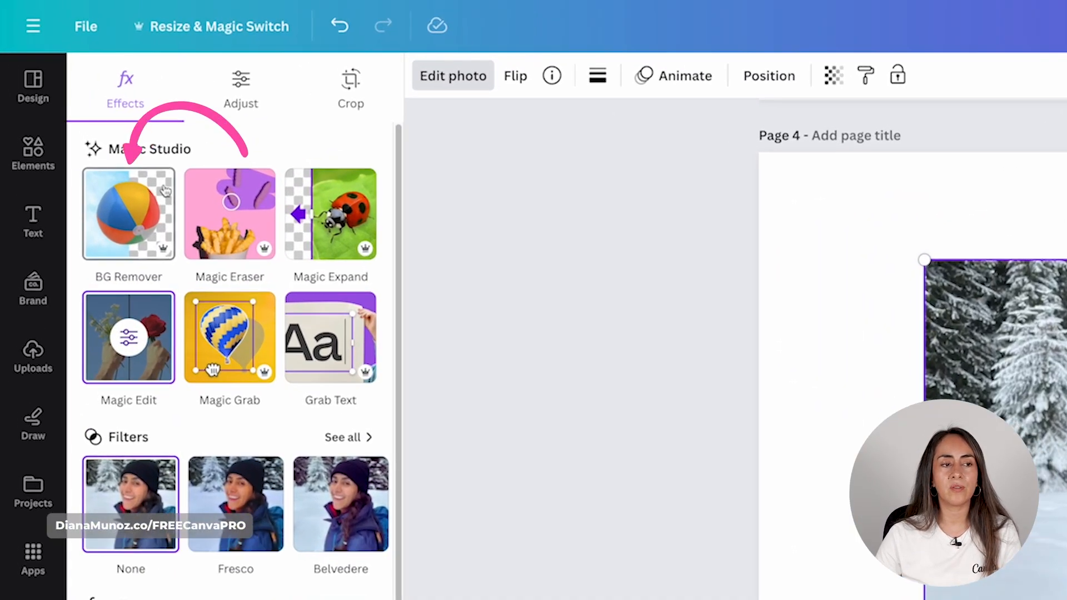
click(134, 210)
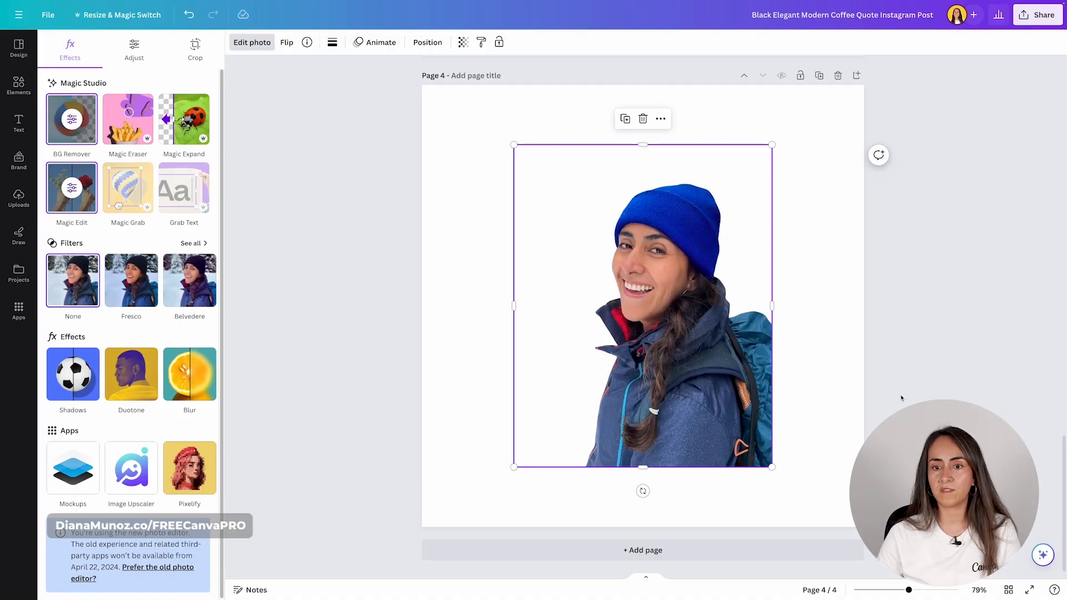
drag(721, 415, 813, 476)
drag(606, 206, 473, 118)
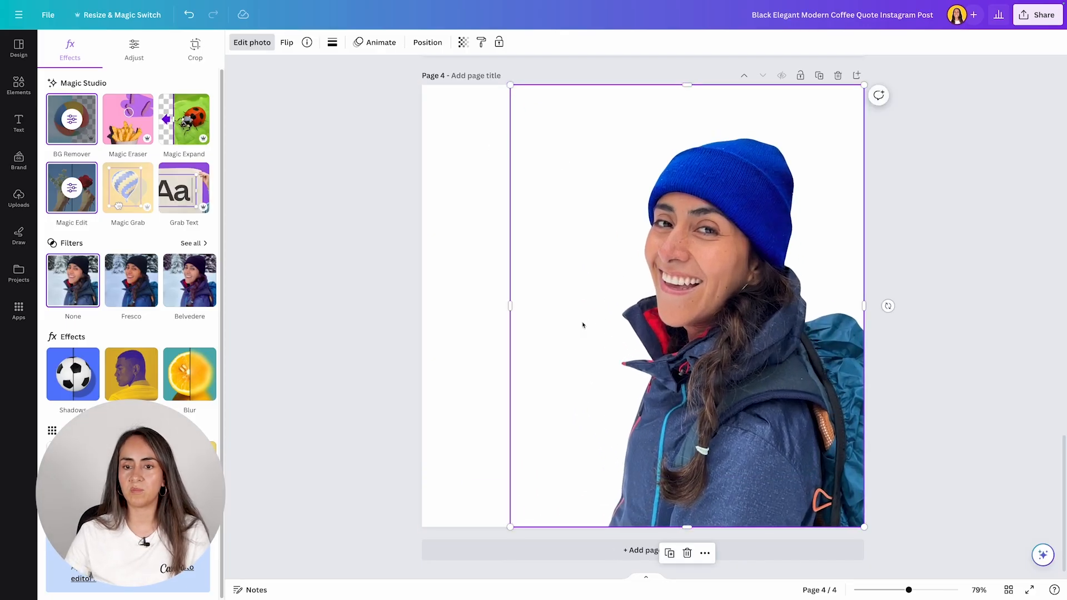
drag(510, 304, 587, 302)
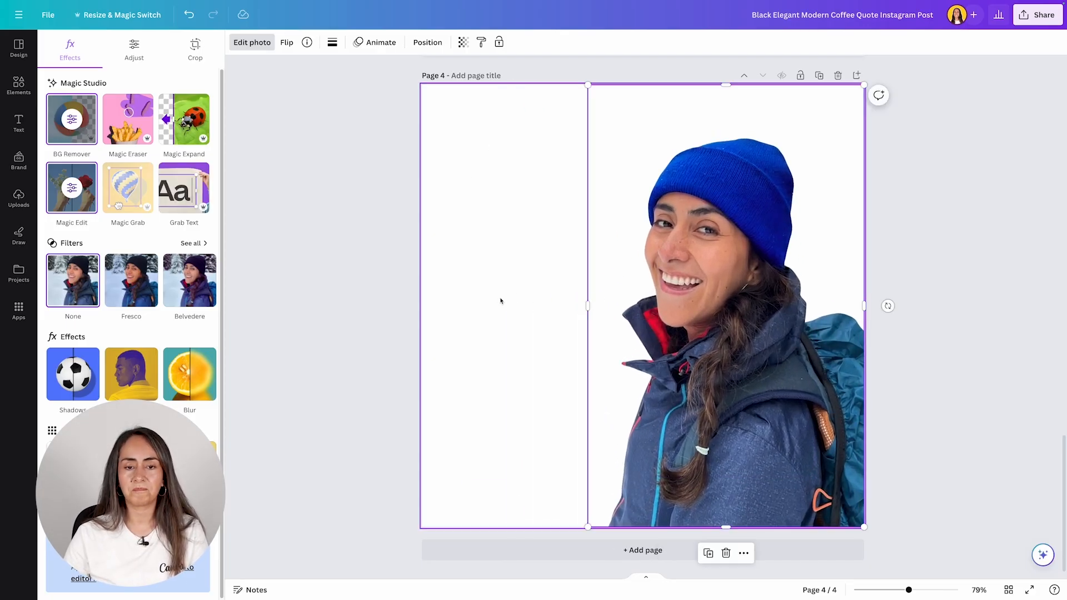
- Try dark blue, near-black, blue-grey, salmon and dark grey page backgrounds, then revert to white
click(484, 145)
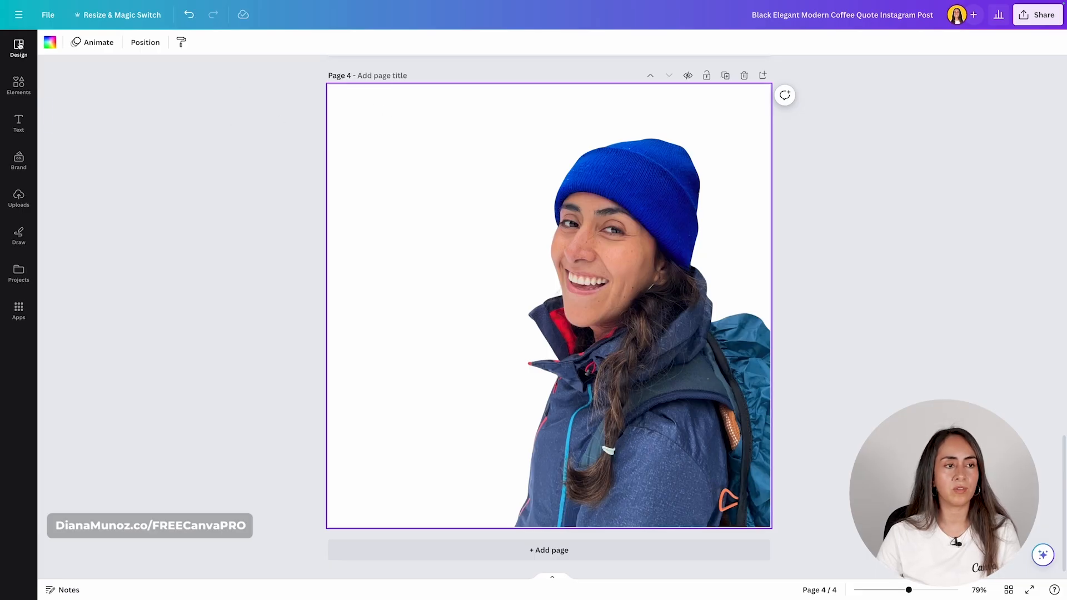
click(49, 43)
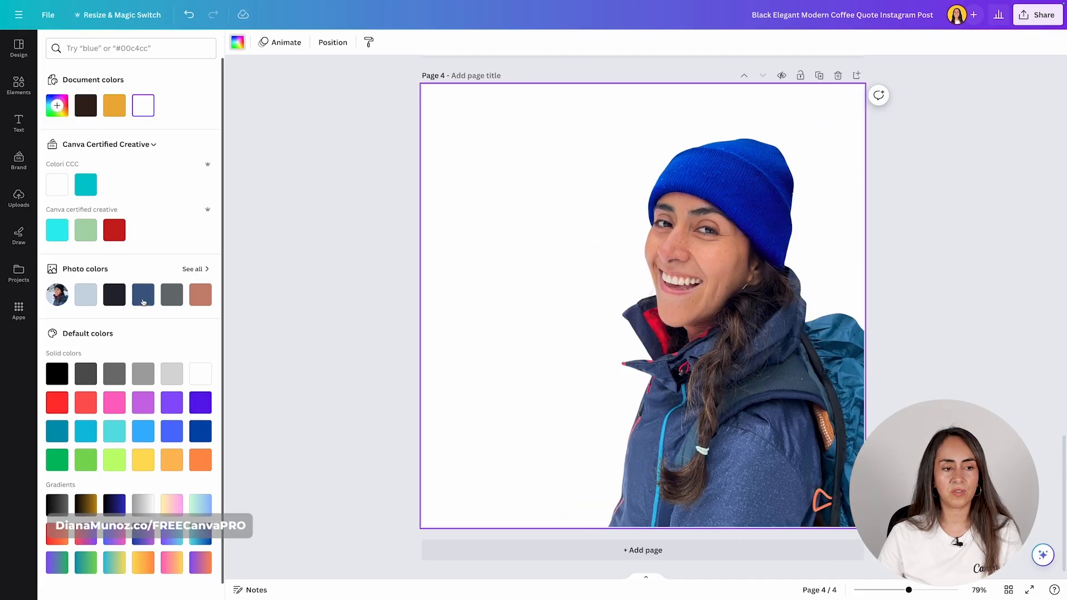
click(142, 300)
click(114, 298)
click(87, 297)
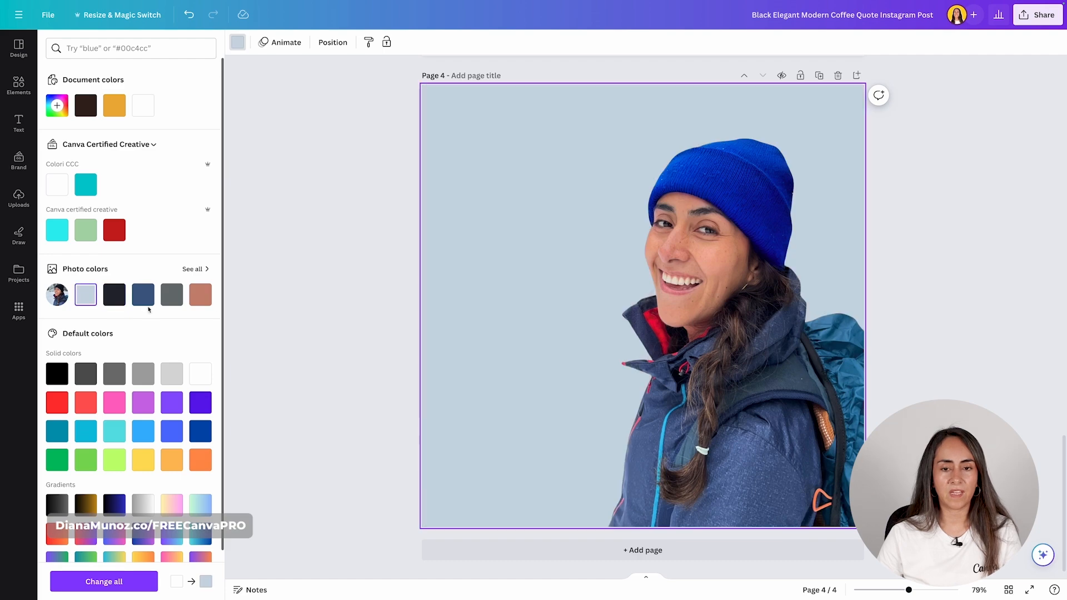
click(204, 300)
click(172, 295)
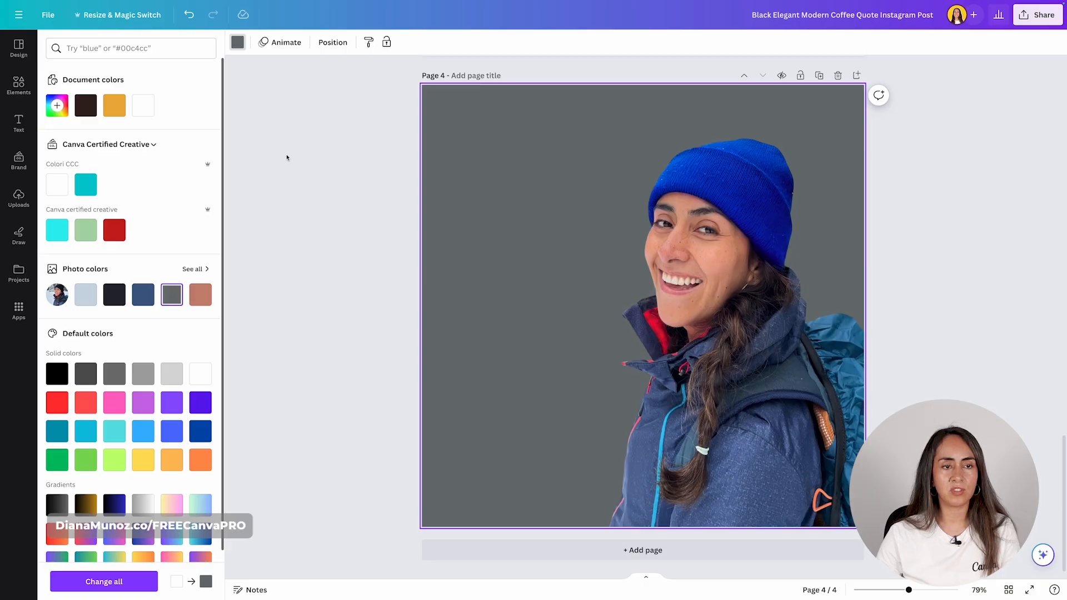
key(ctrl+z)
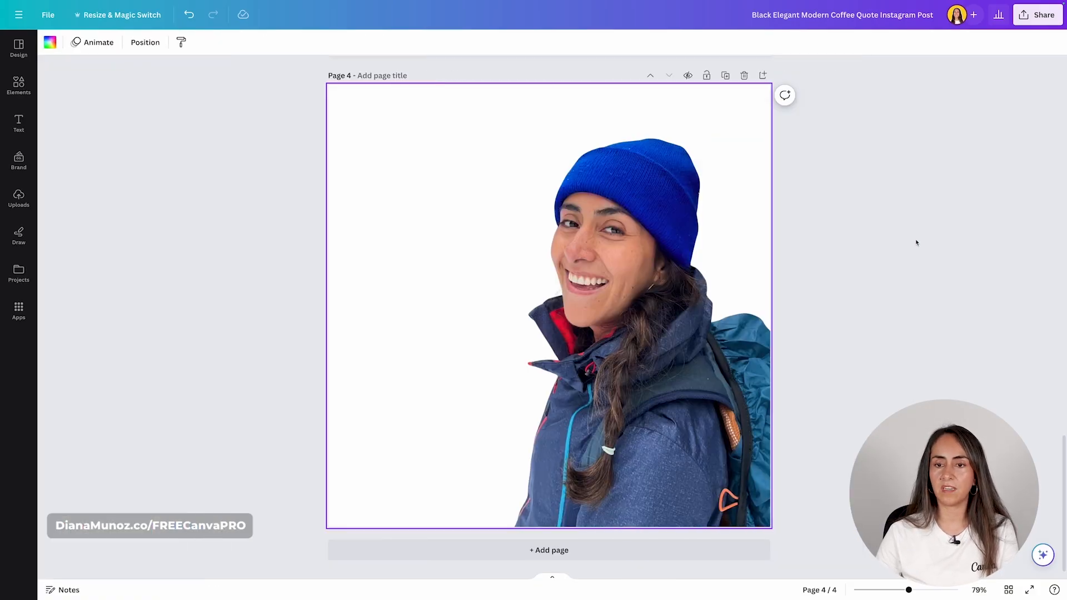
scroll(917, 243, up, 5)
- Open the design's Download settings and keep PNG as the file type
scroll(917, 243, up, 10)
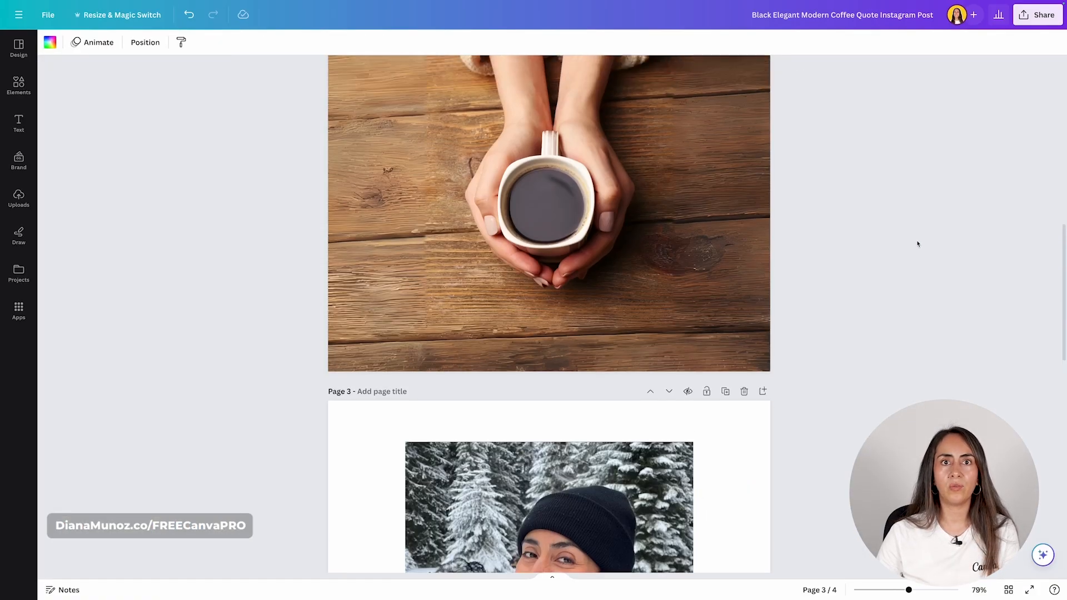
scroll(916, 242, up, 5)
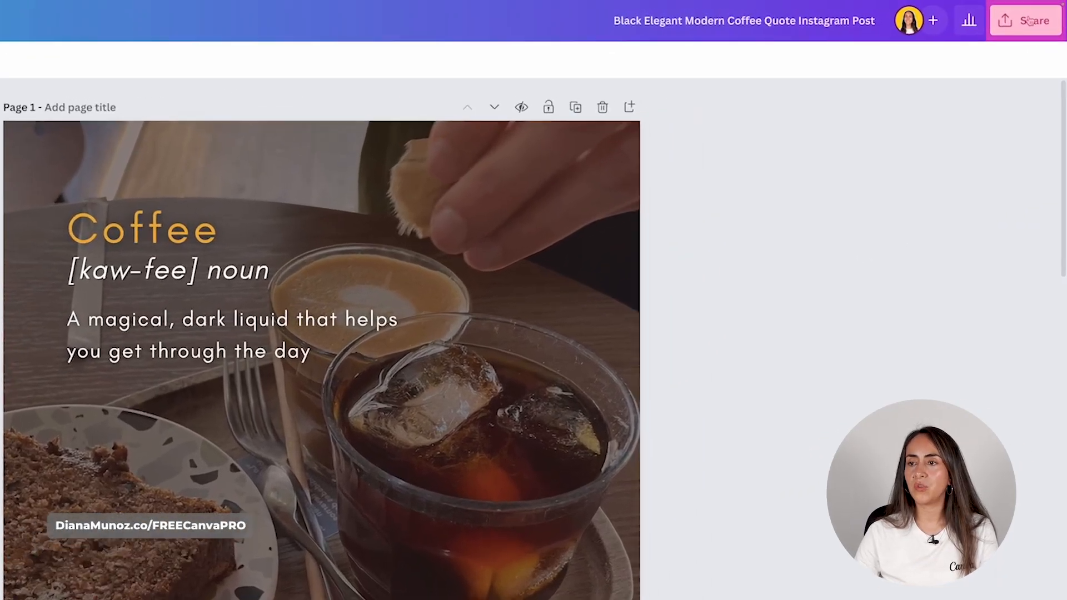
click(1029, 21)
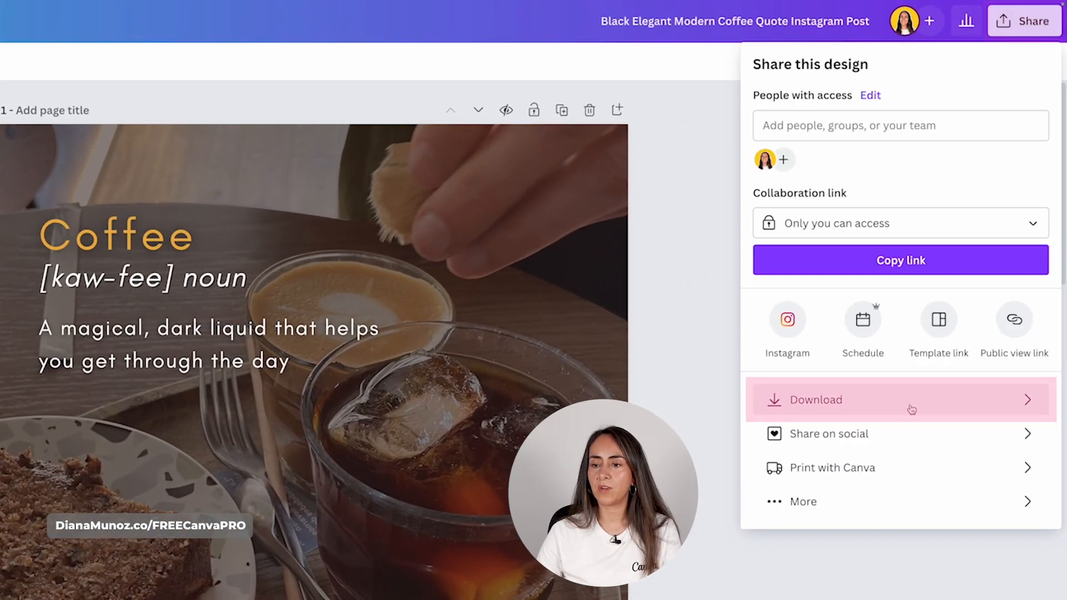
click(883, 404)
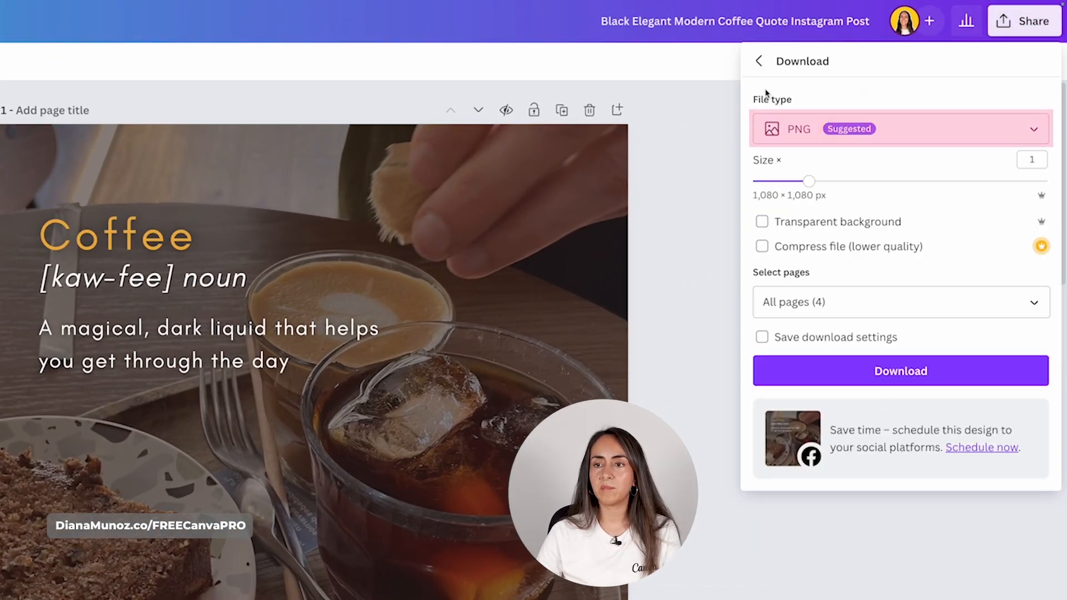
click(1033, 129)
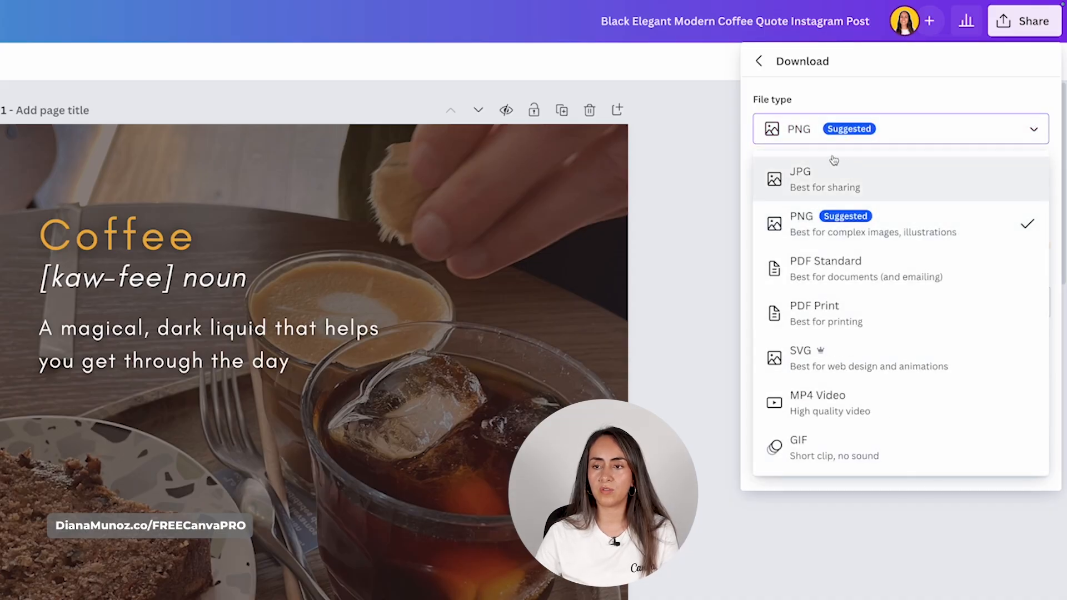
click(804, 114)
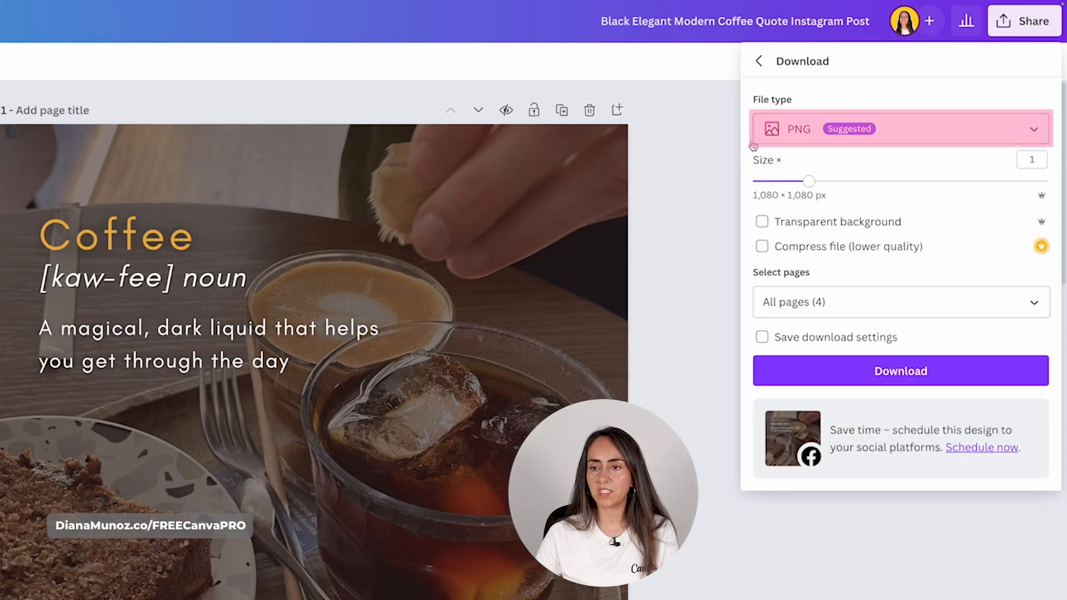
- Limit the download to Page 1 and raise the image Size to 2
click(1034, 306)
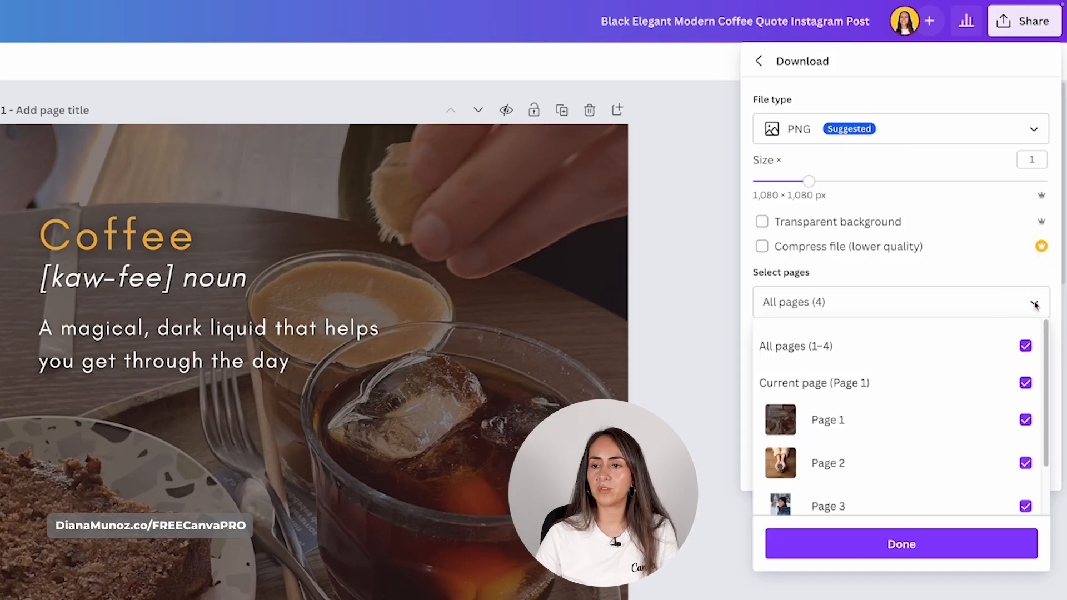
click(1025, 345)
click(1025, 419)
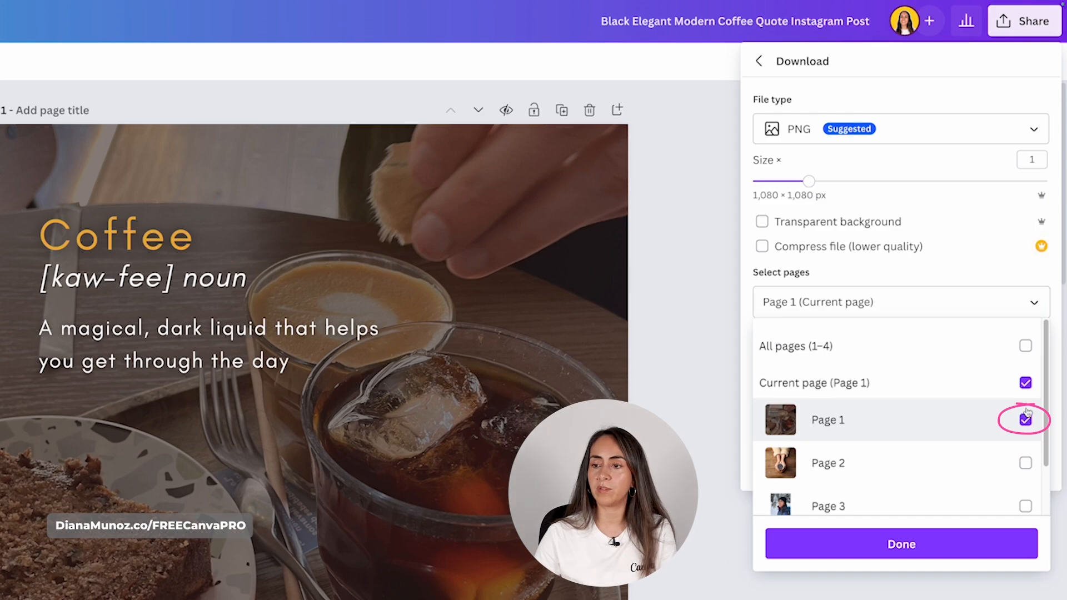
click(967, 303)
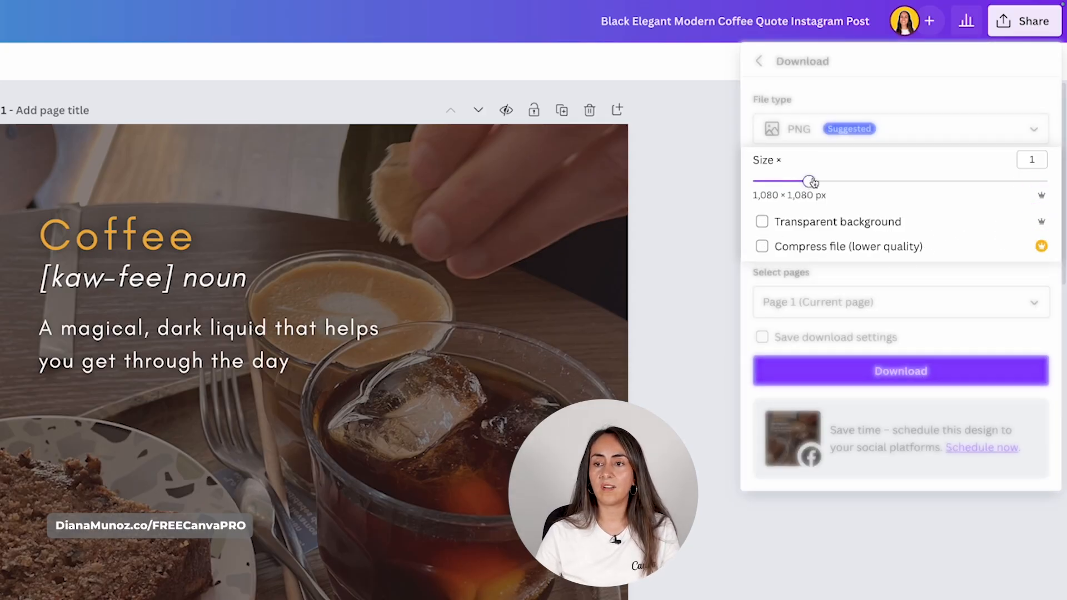
drag(808, 182, 839, 181)
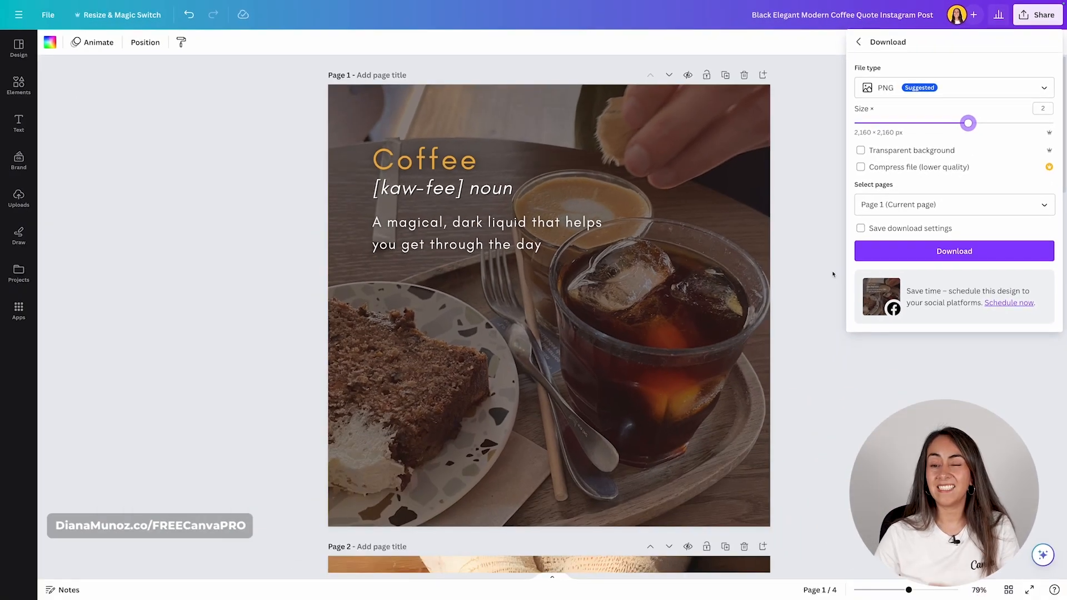
scroll(720, 406, down, 10)
scroll(832, 275, down, 8)
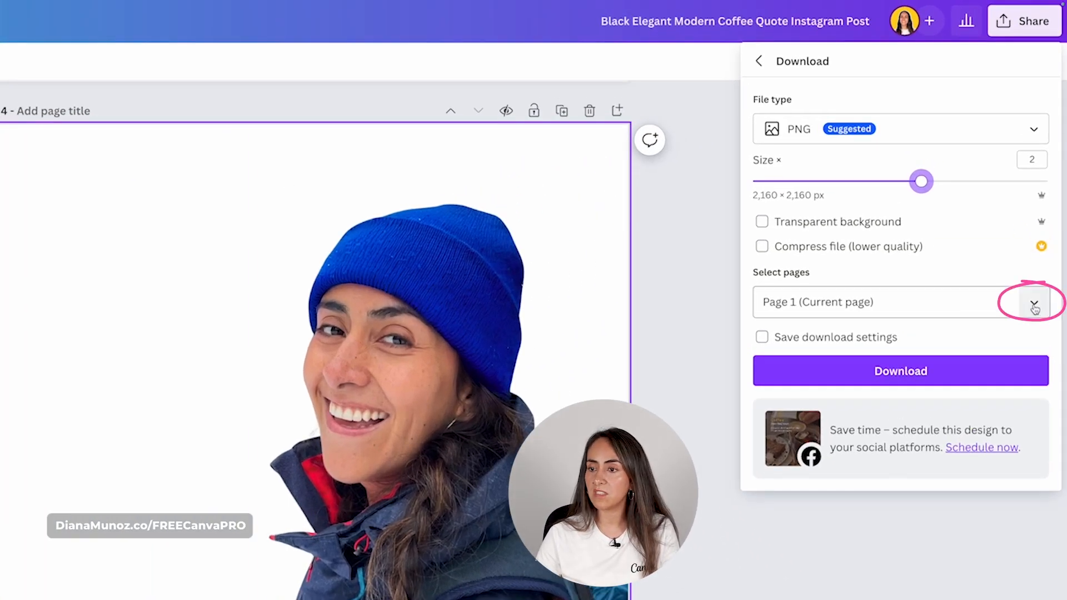
- Switch the download to Page 4 only, download the PNG, and add a blank page 5
click(1034, 304)
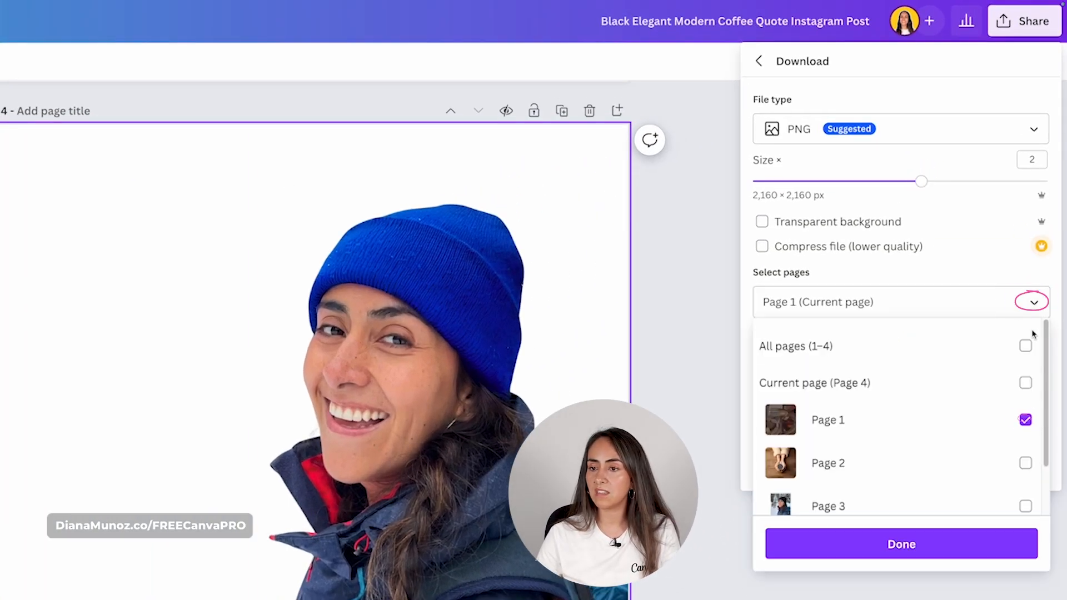
click(1025, 416)
scroll(1023, 445, down, 2)
click(1024, 487)
click(917, 273)
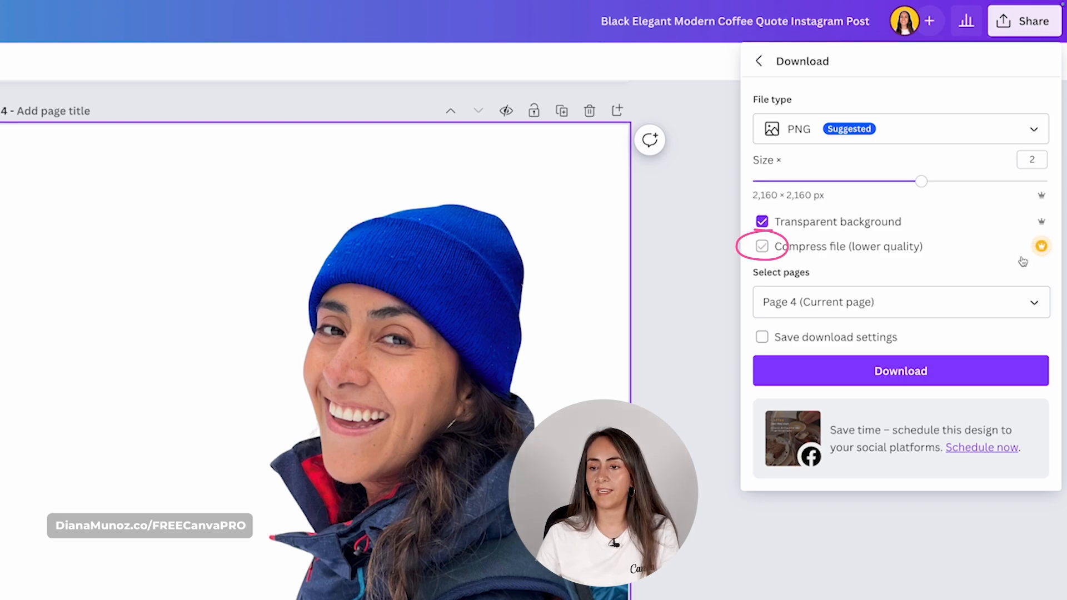
click(956, 378)
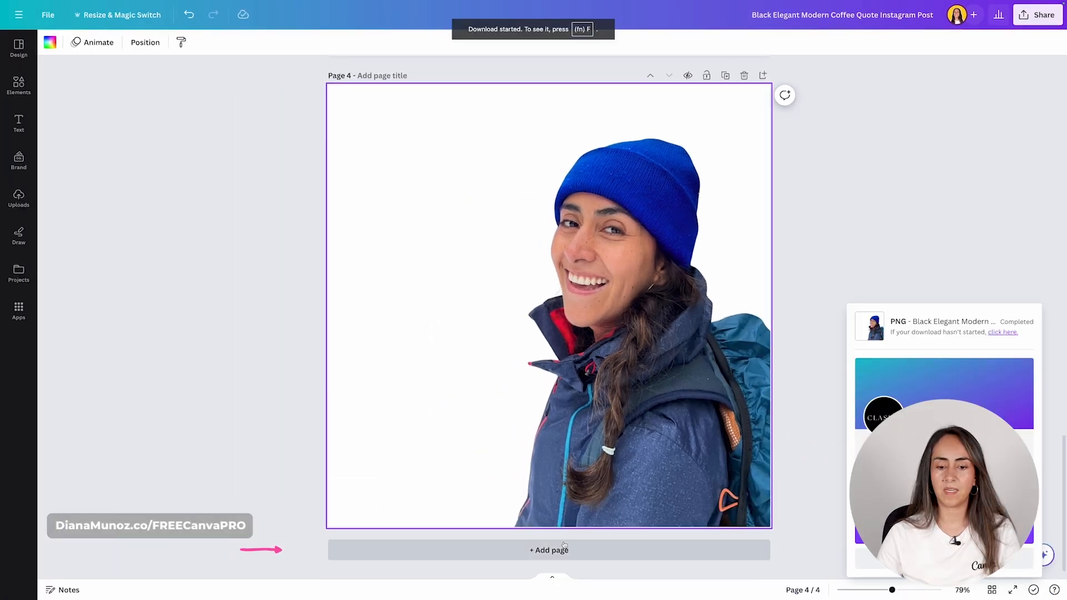
click(548, 550)
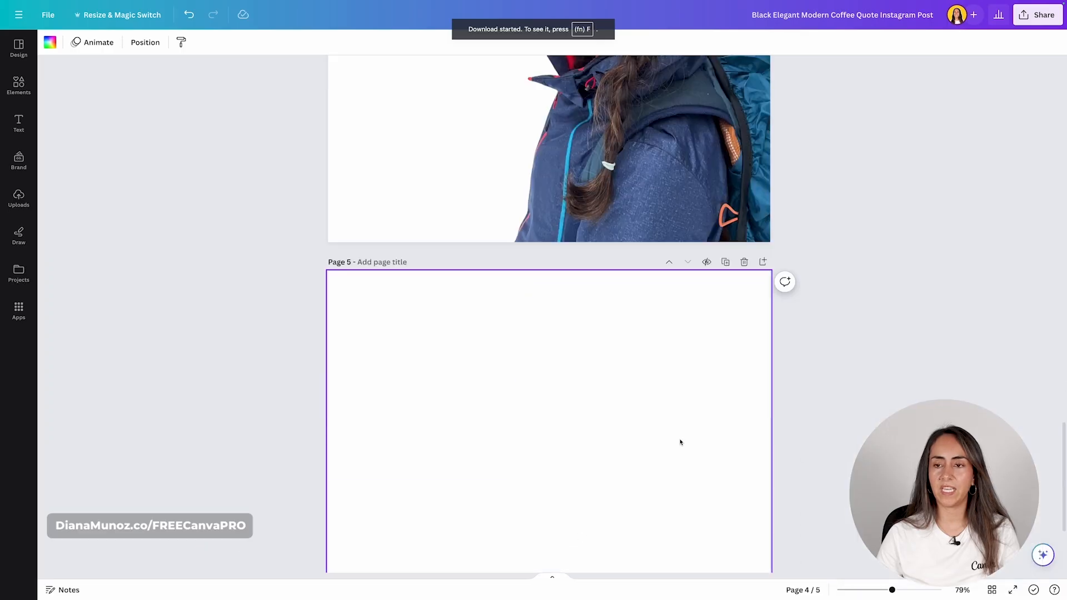
- Upload a new photo from the computer into Uploads
click(3, 203)
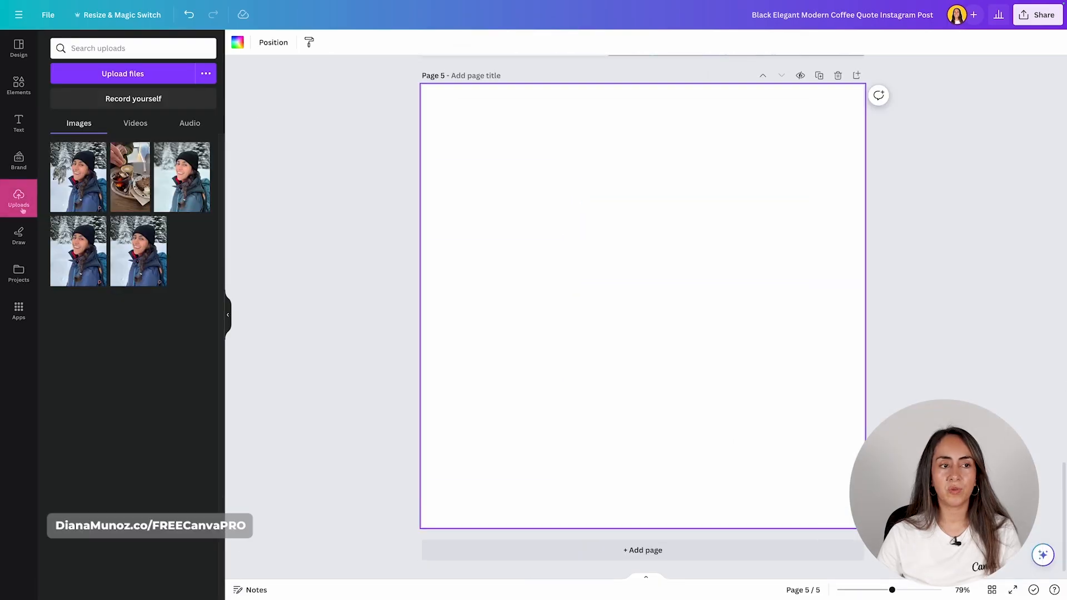
click(138, 79)
click(393, 226)
click(721, 412)
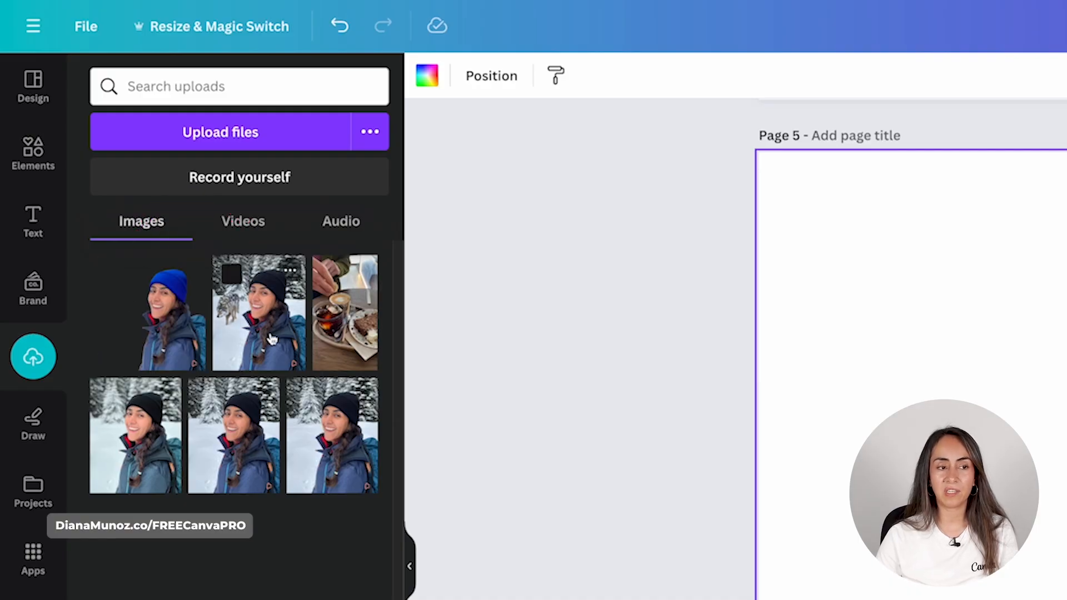
- Make a beige paper texture photo the background of page 5
click(19, 86)
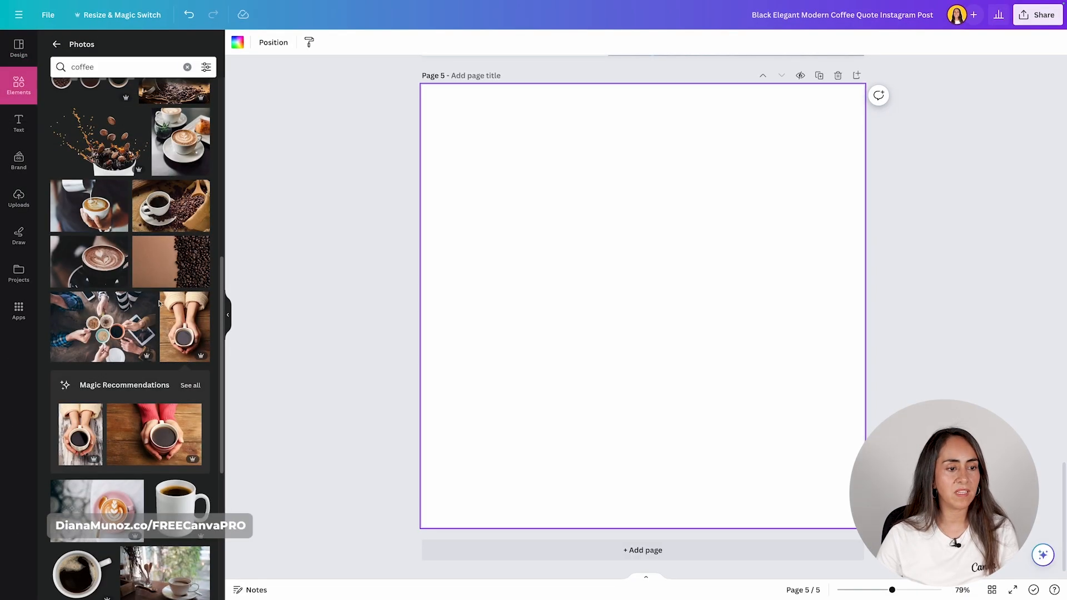
scroll(166, 439, down, 3)
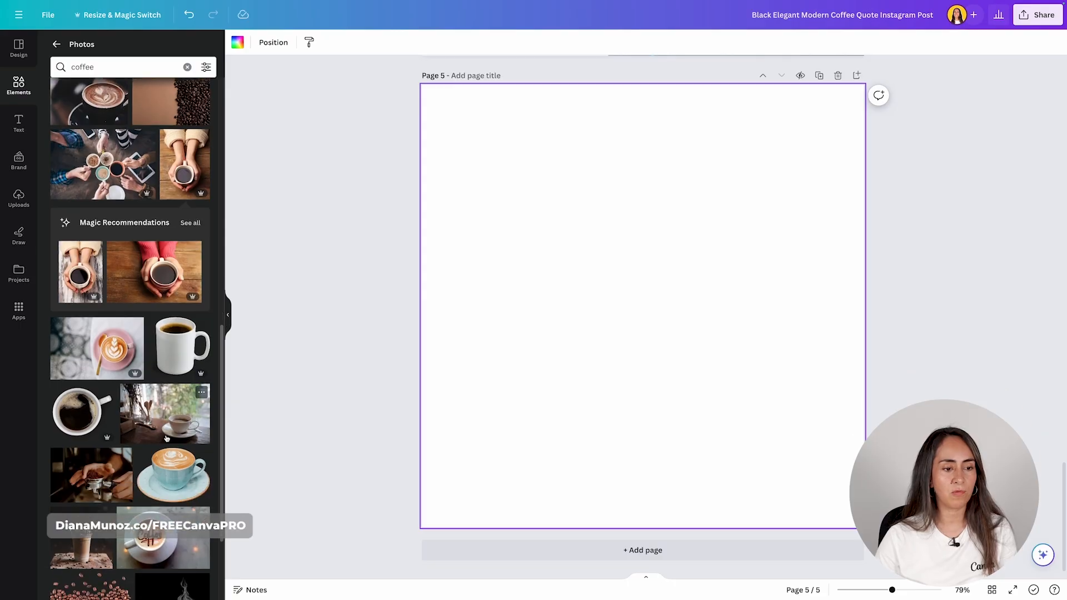
scroll(184, 446, down, 5)
drag(174, 467, 427, 366)
click(18, 197)
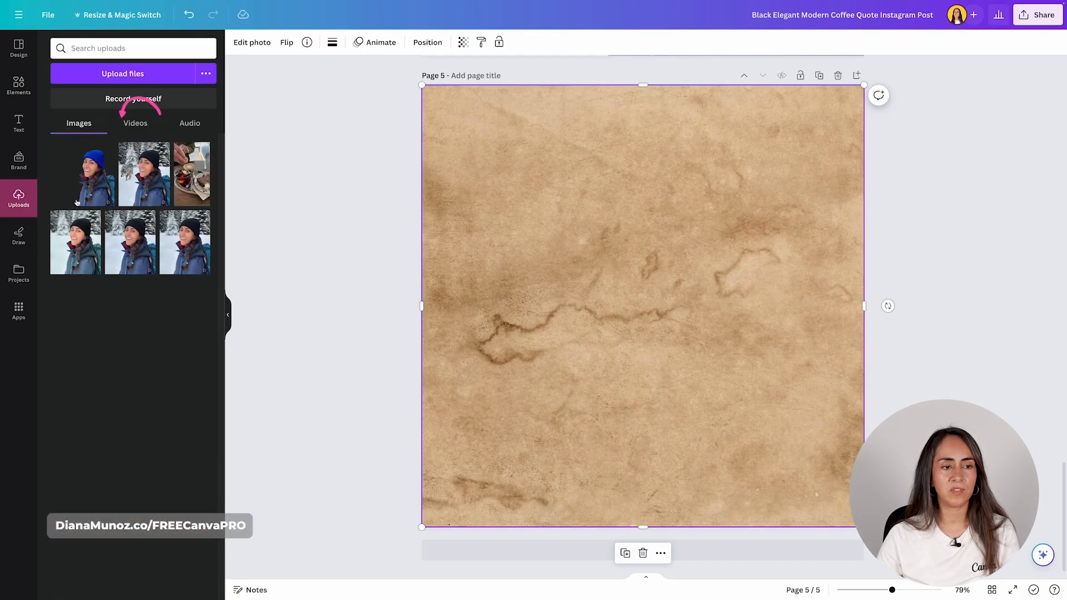
- Add the woman's cut-out to page 5's bottom-right corner, cropping its left side and top
click(91, 174)
drag(692, 383, 747, 437)
drag(534, 372, 615, 371)
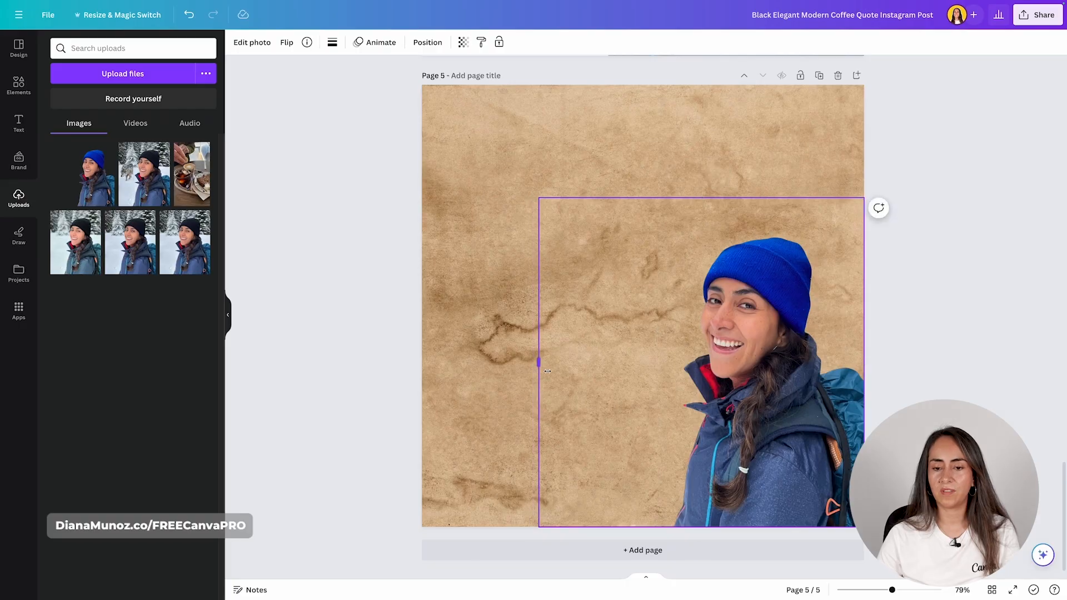
drag(739, 197, 739, 232)
click(937, 183)
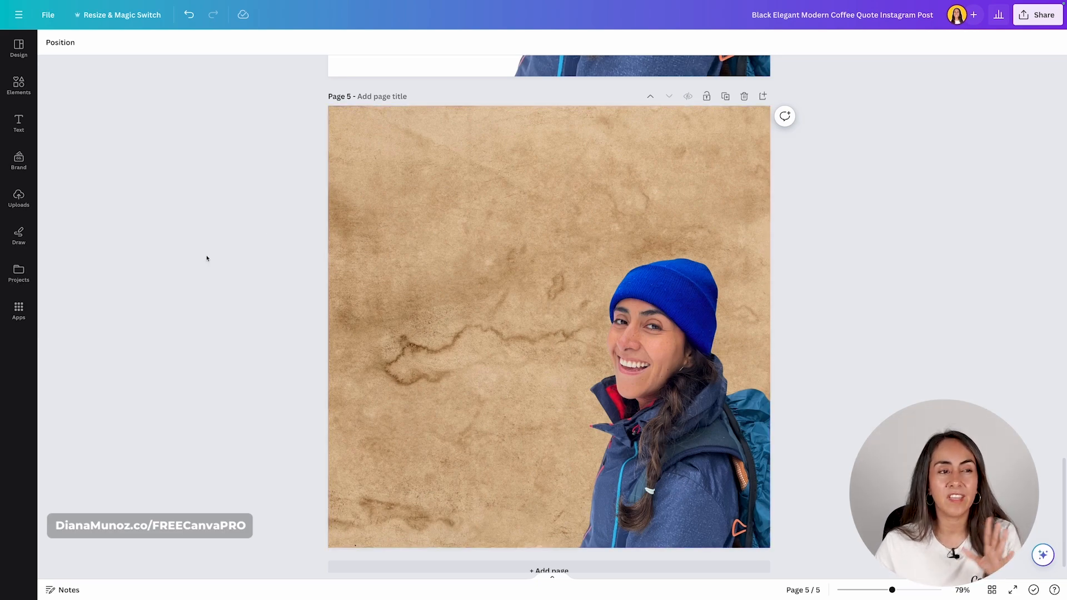
- Search stock photos for 'winter landscape' and drag snowy scenes onto page 5 as its background
click(15, 83)
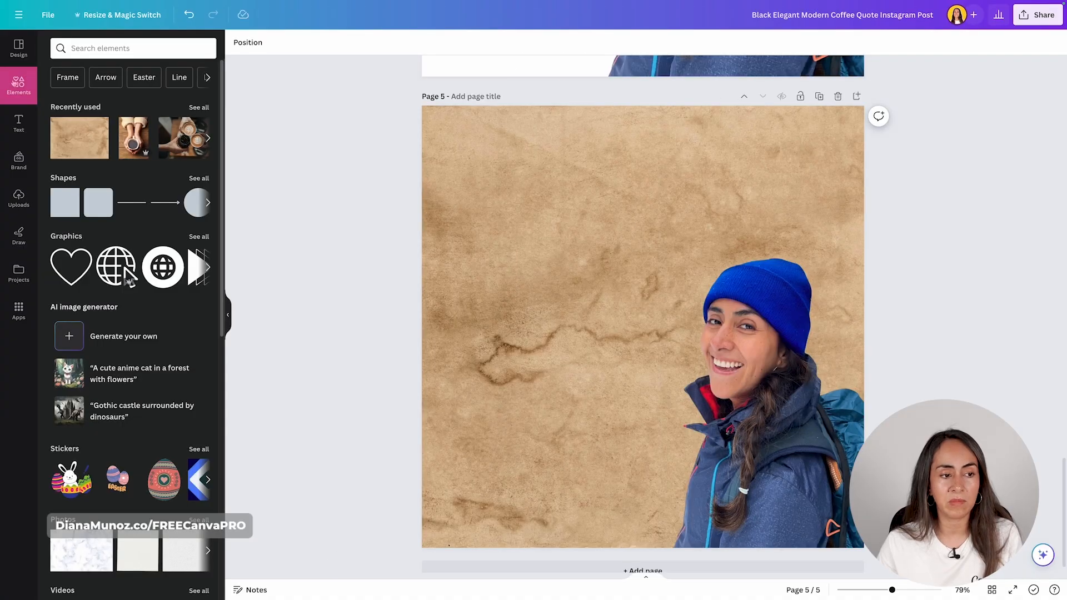
scroll(83, 250, down, 5)
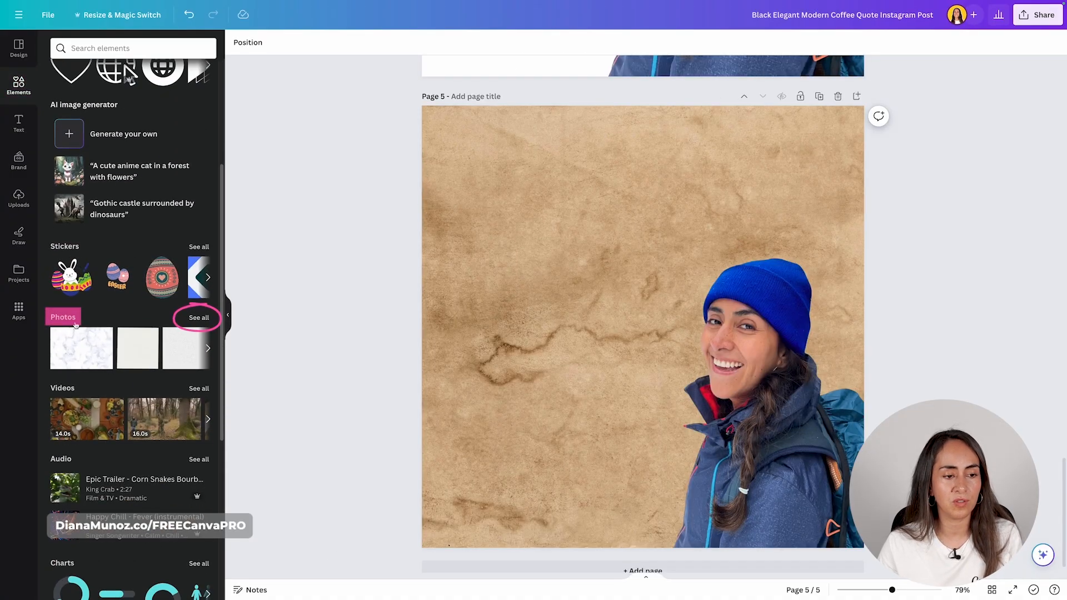
click(196, 317)
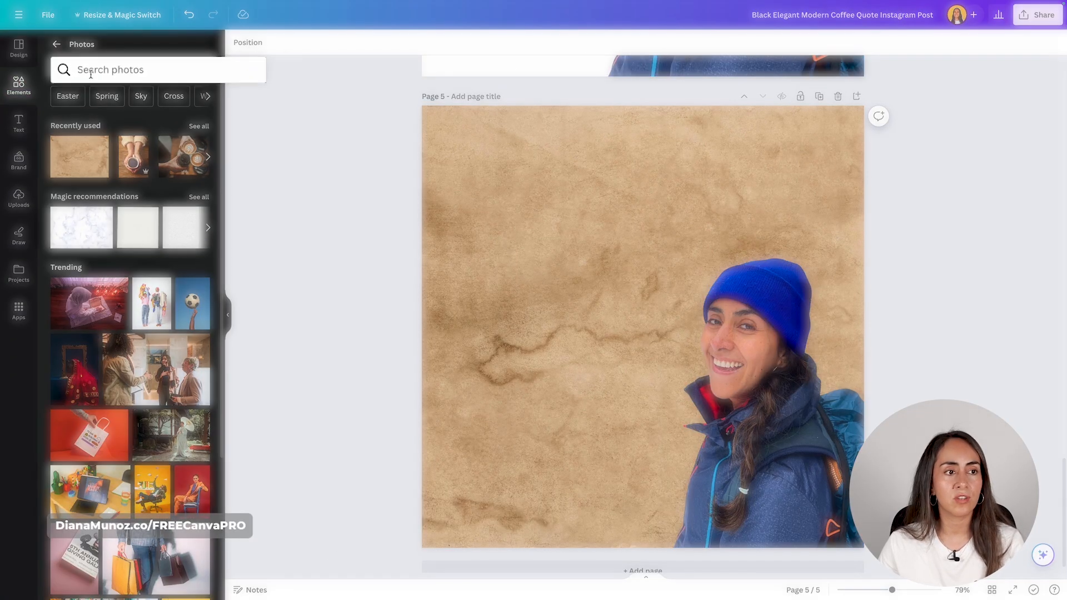
click(151, 73)
text(winter landscape)
key(Return)
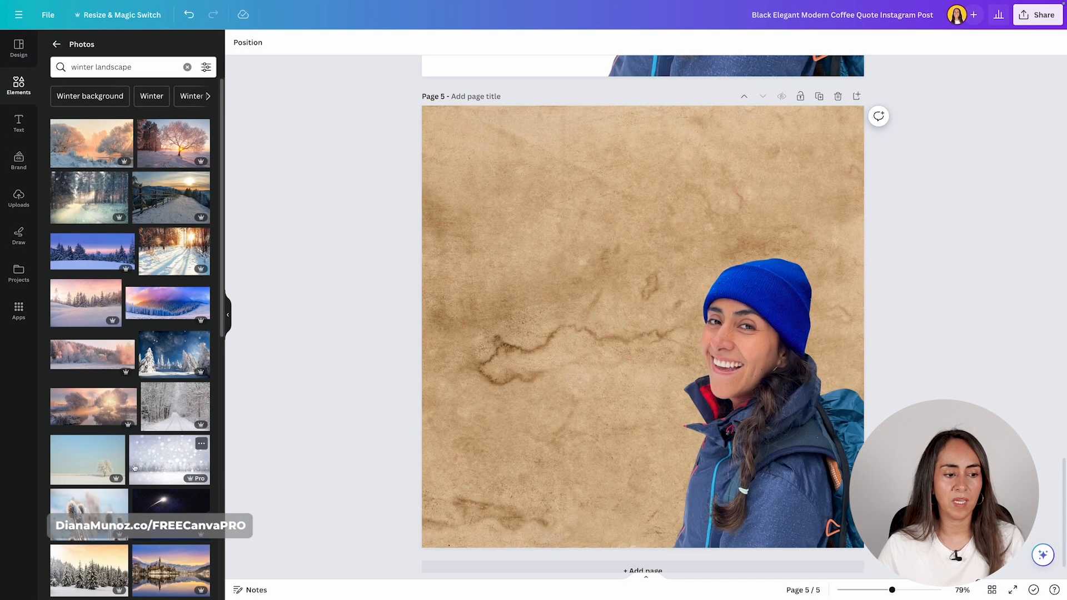
drag(175, 149, 424, 163)
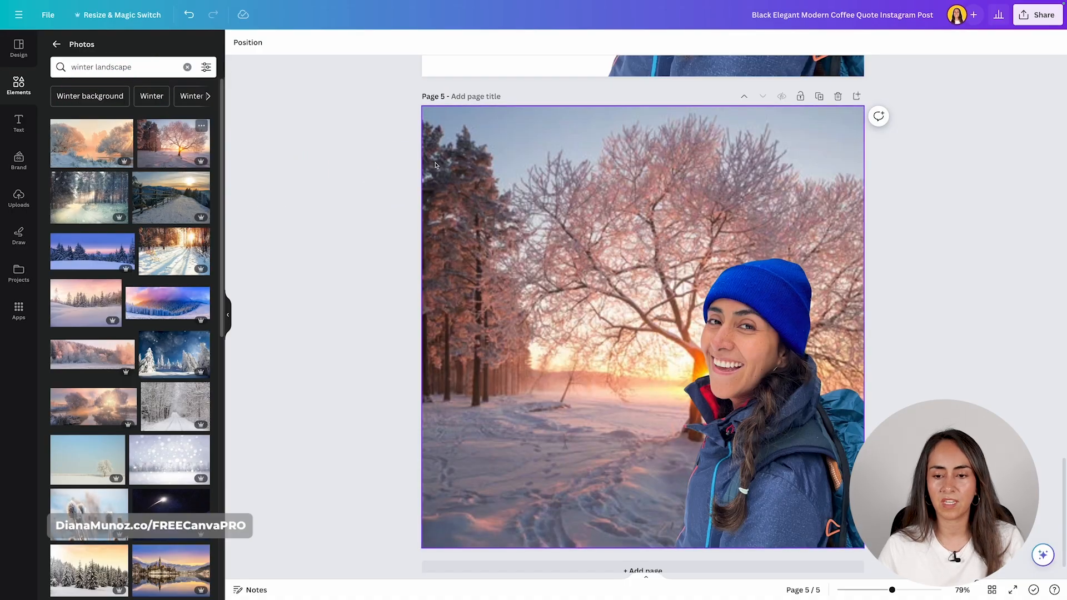
scroll(174, 177, down, 2)
drag(149, 230, 500, 233)
drag(72, 233, 433, 211)
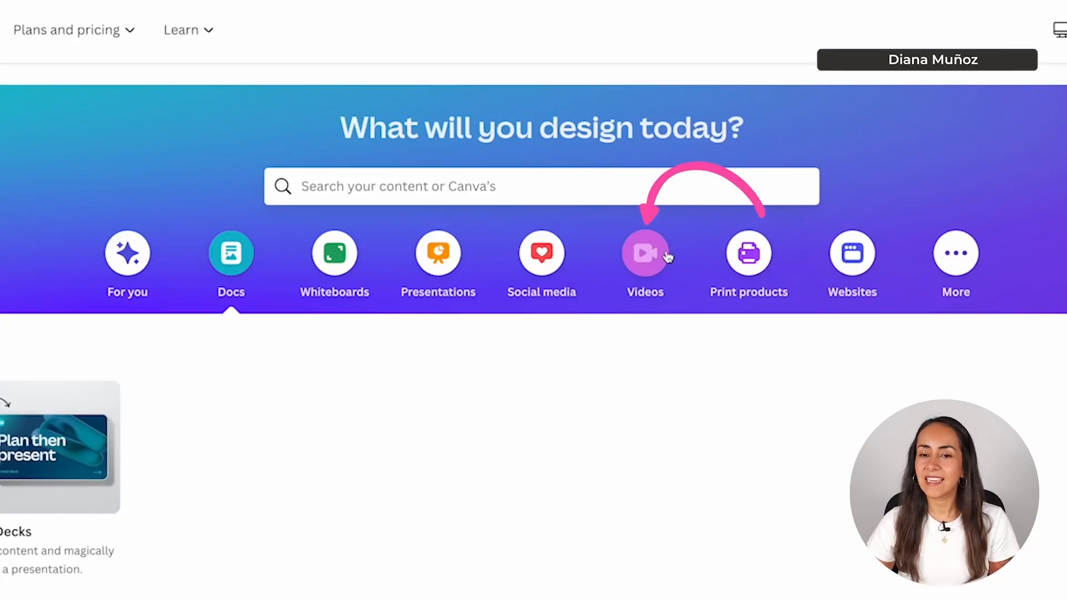
- In the Videos category, browse templates for the Video (1920 × 1080 px) format
click(649, 253)
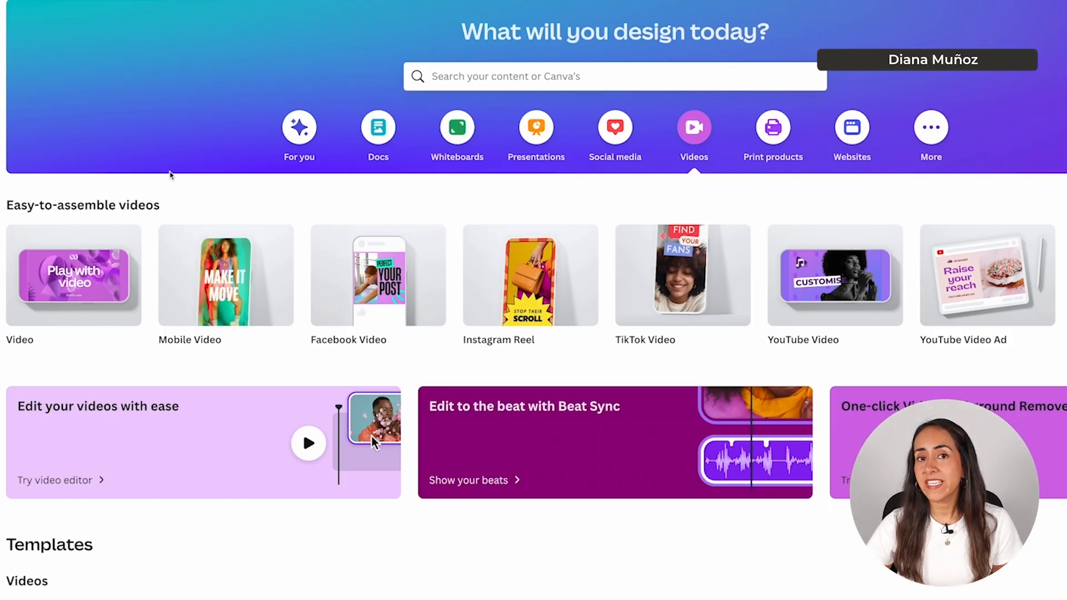
mouse_move(69, 269)
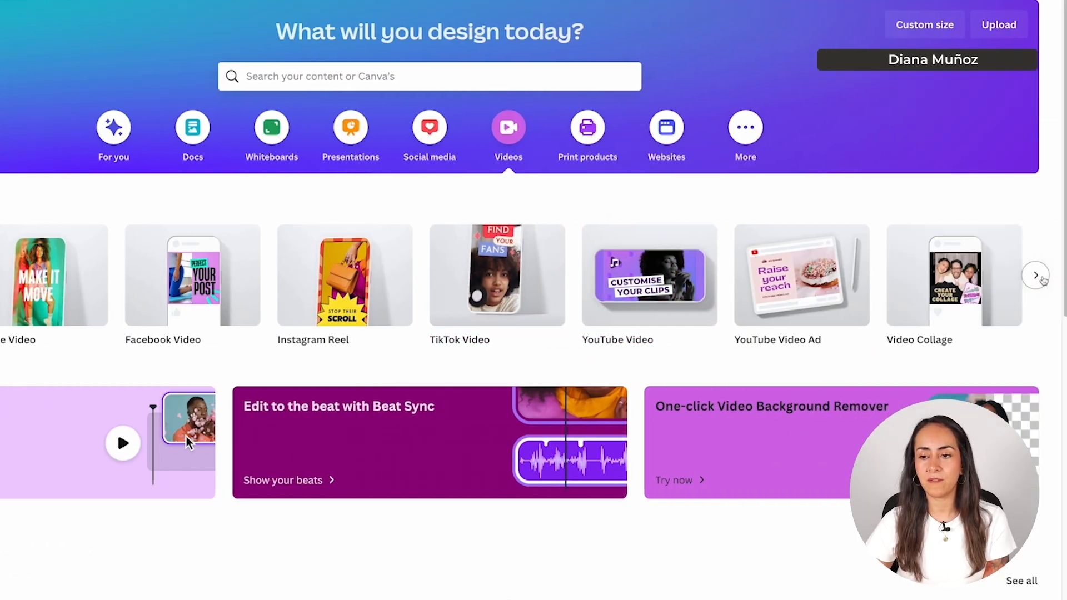
click(1036, 276)
click(1037, 275)
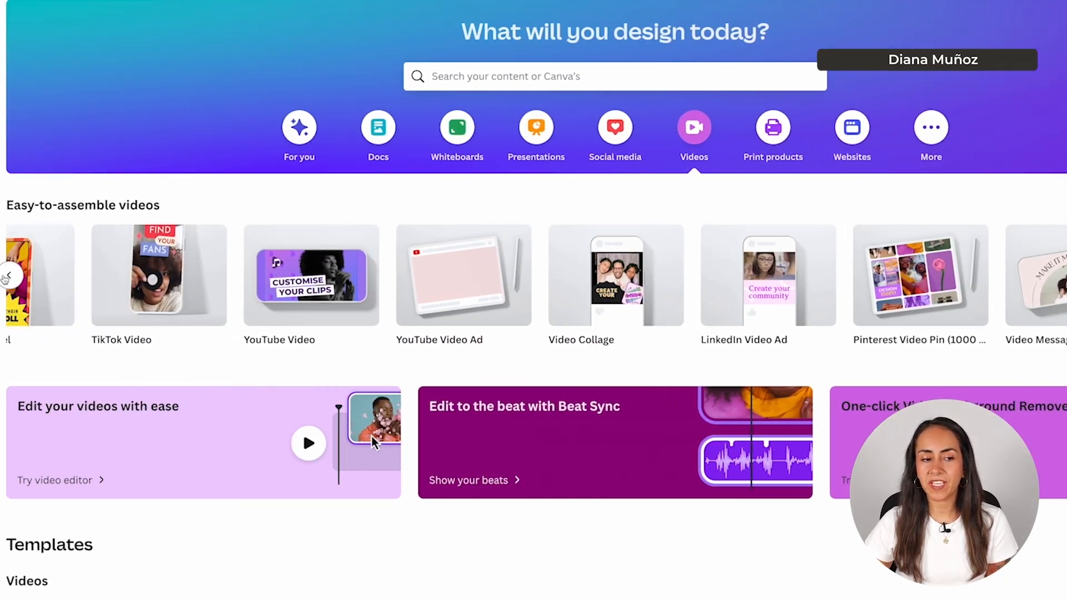
click(8, 276)
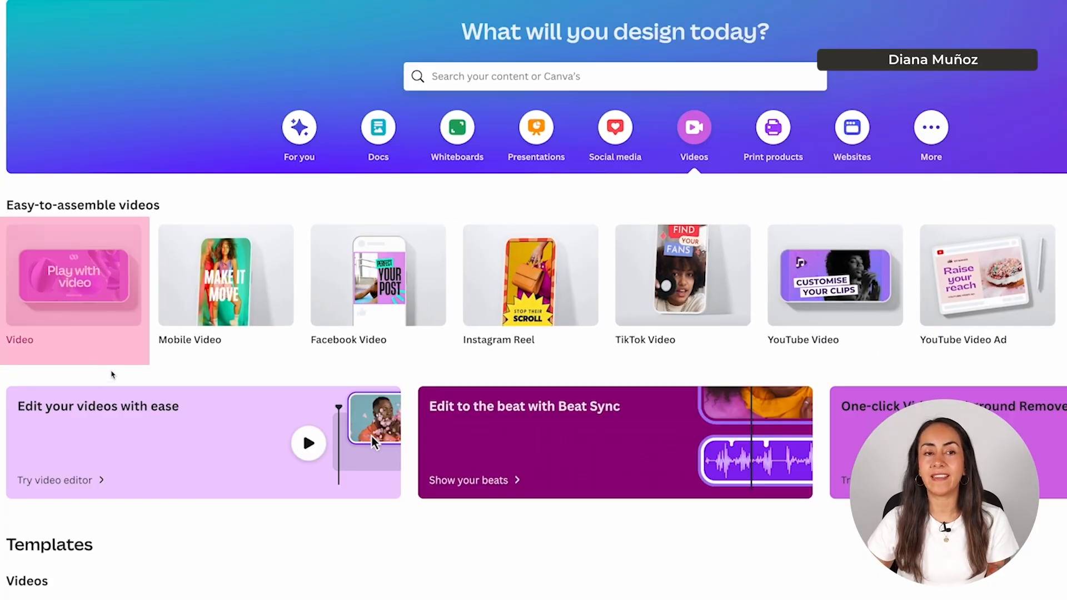
mouse_move(71, 282)
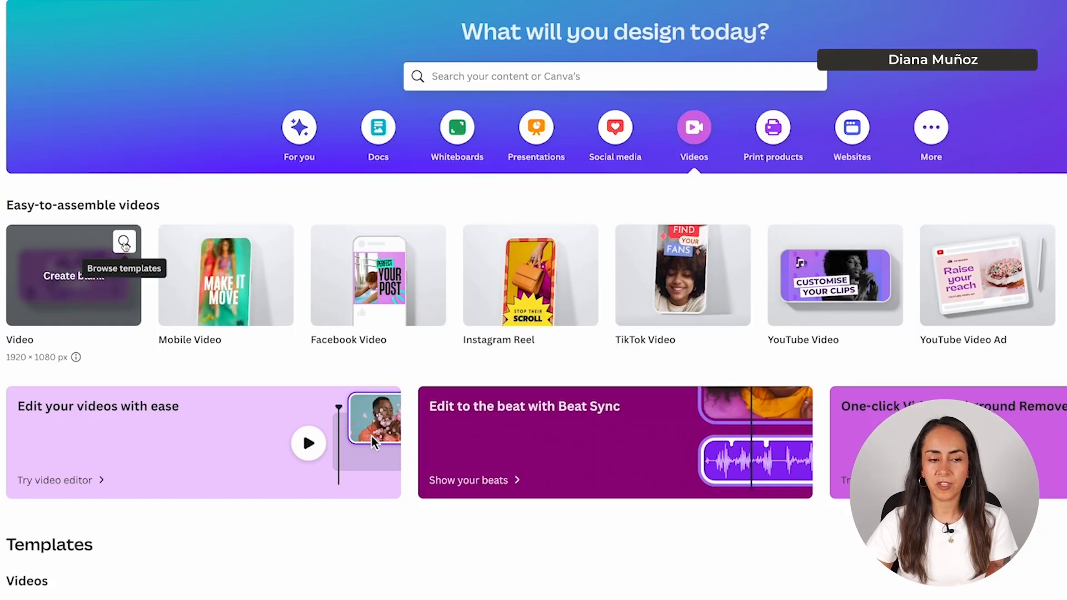
click(125, 243)
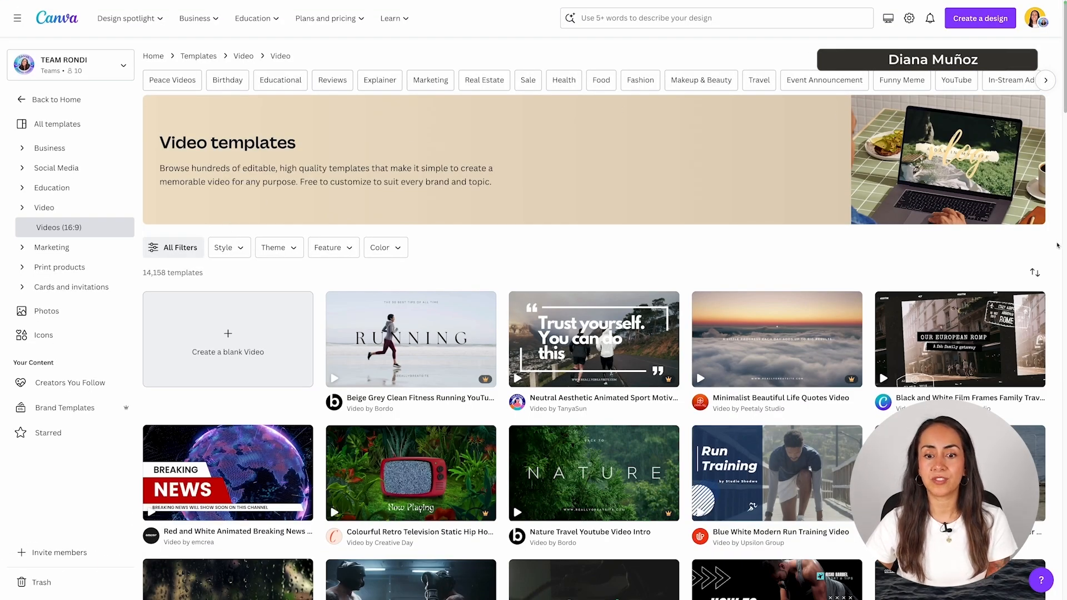
- Find the Black and Green Business Gym Fitness Animated Video template and customize it
scroll(1057, 245, down, 3)
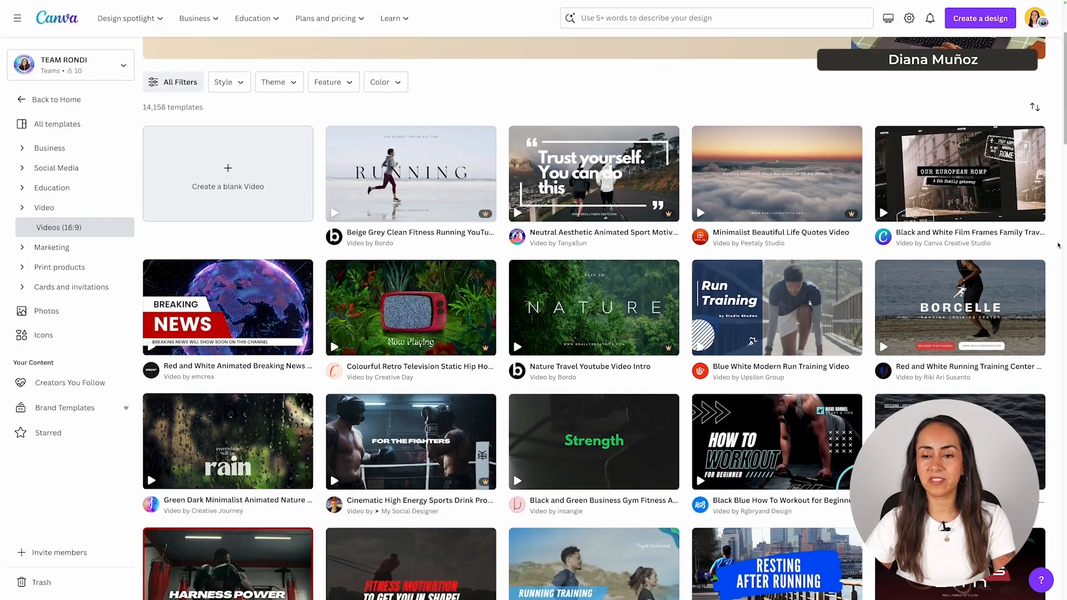
mouse_move(478, 220)
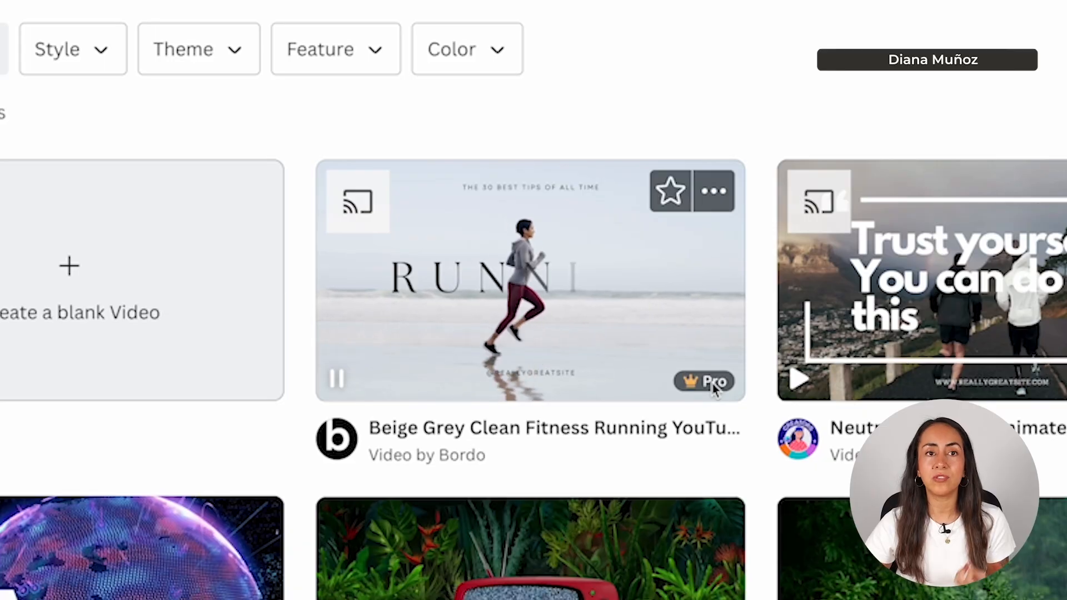
scroll(711, 383, down, 1)
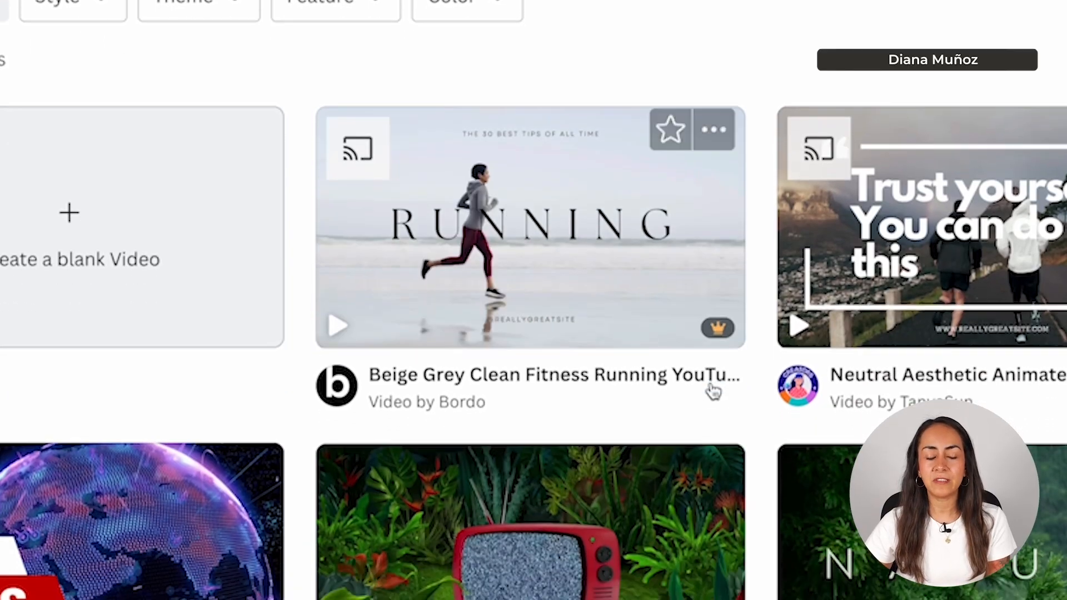
mouse_move(703, 332)
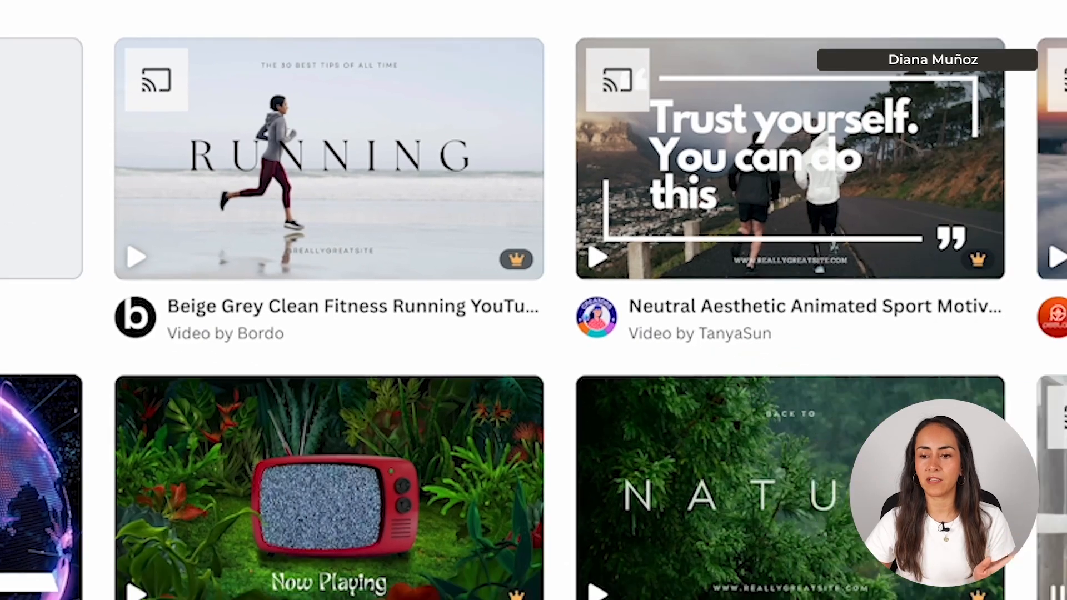
mouse_move(778, 419)
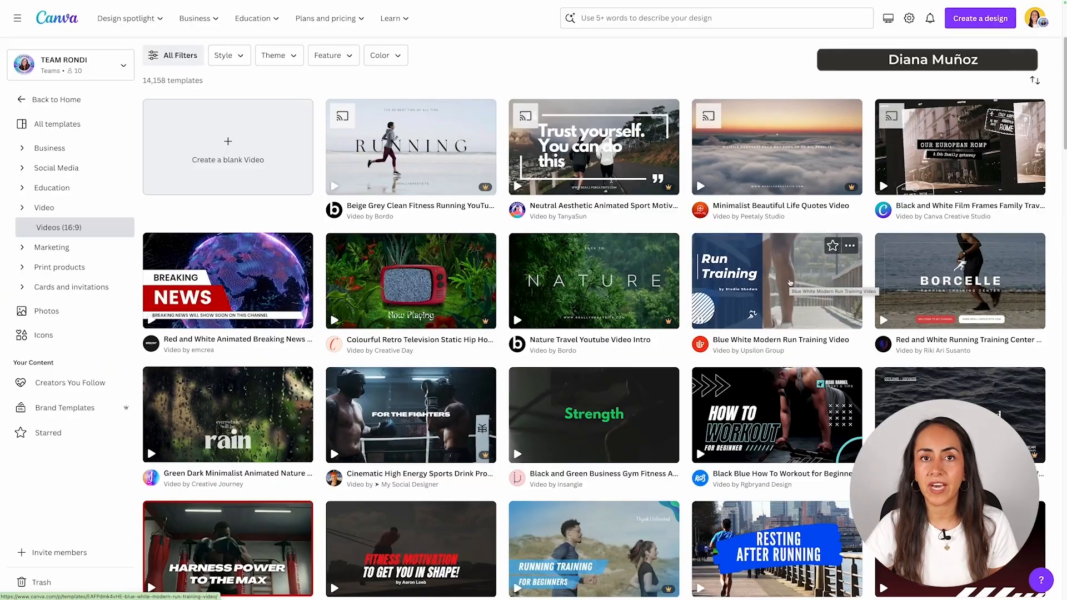
scroll(789, 282, down, 3)
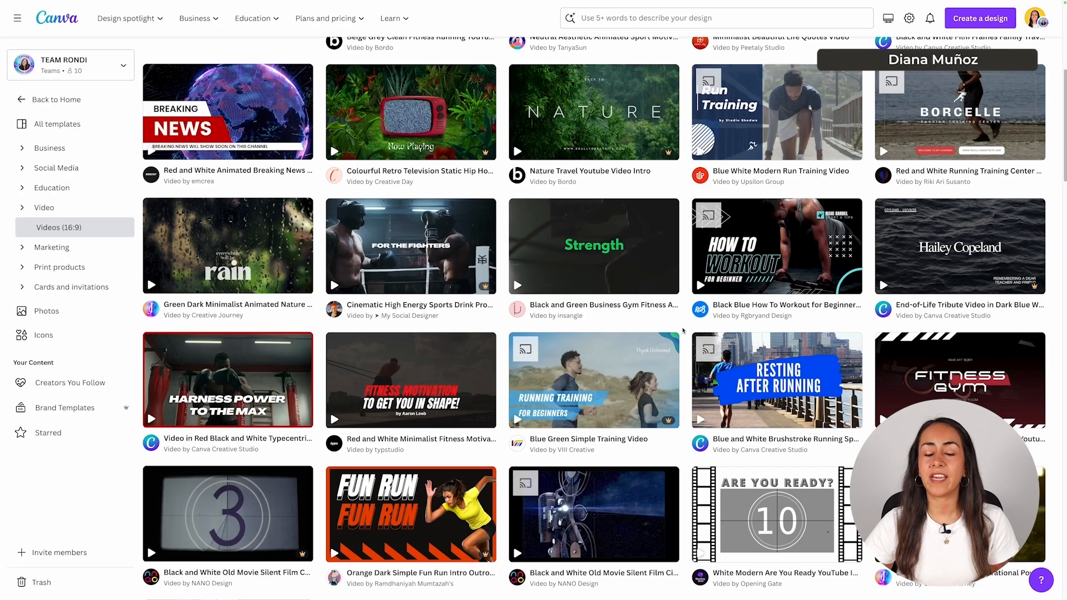
mouse_move(600, 244)
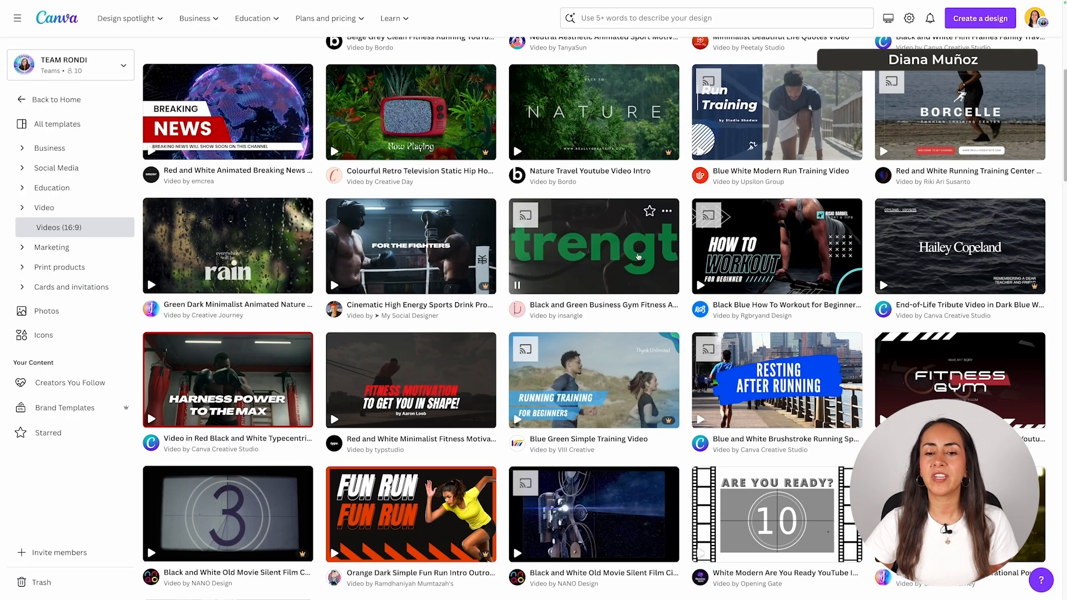
click(600, 244)
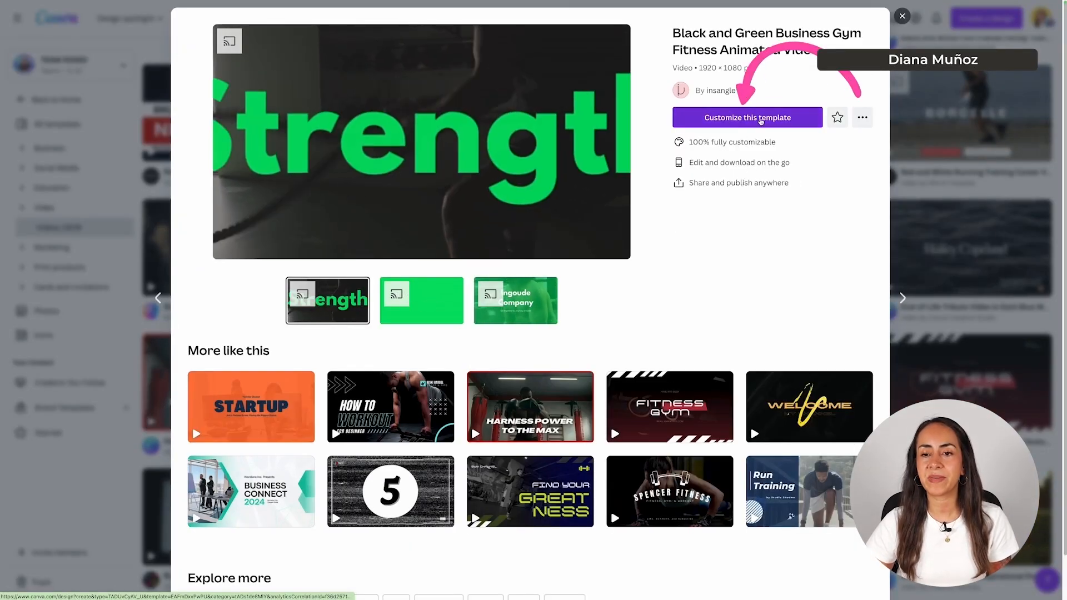
click(747, 117)
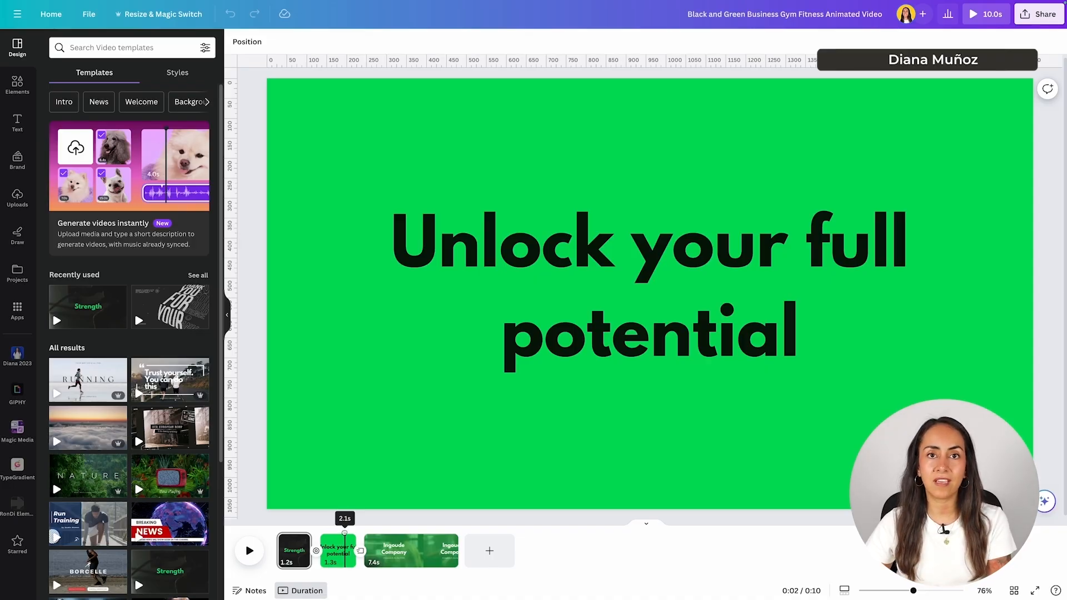
drag(350, 530, 369, 531)
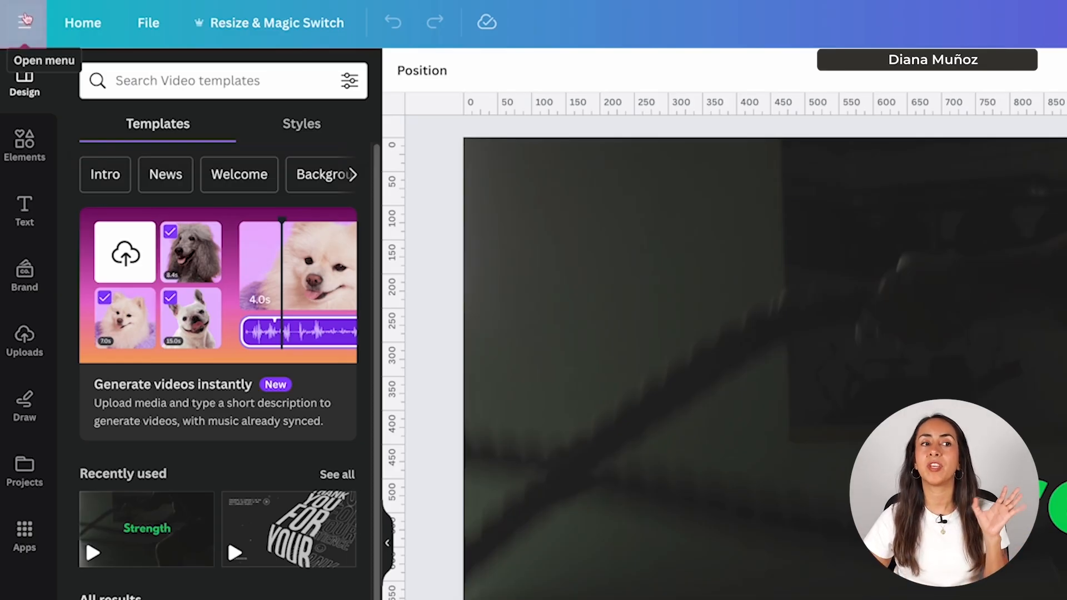
- Rename the design 'Video Tutorial' and turn off Show rulers and guides
click(26, 22)
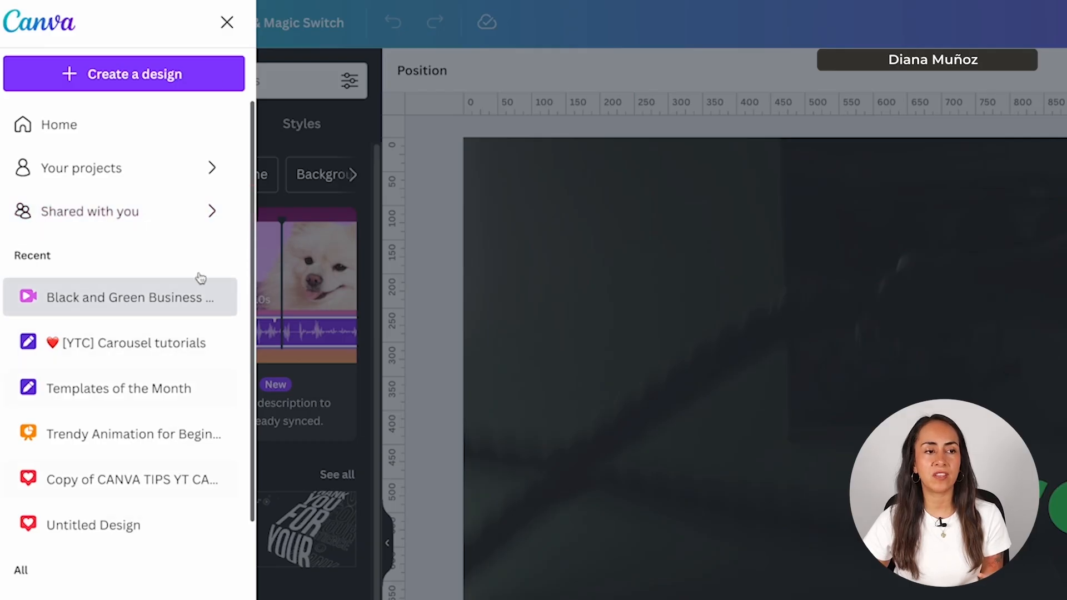
click(226, 23)
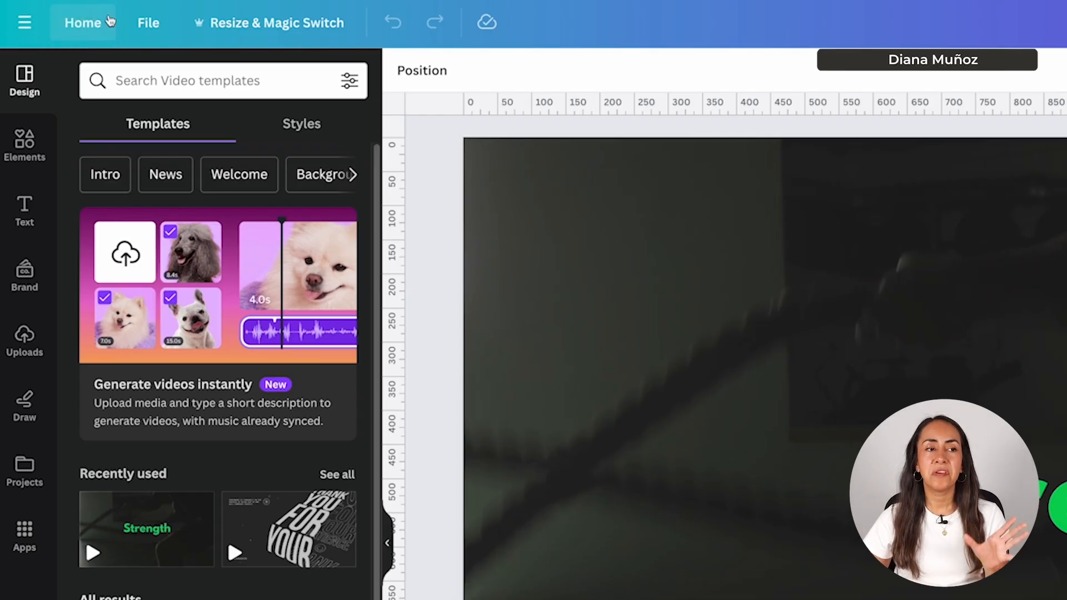
click(150, 23)
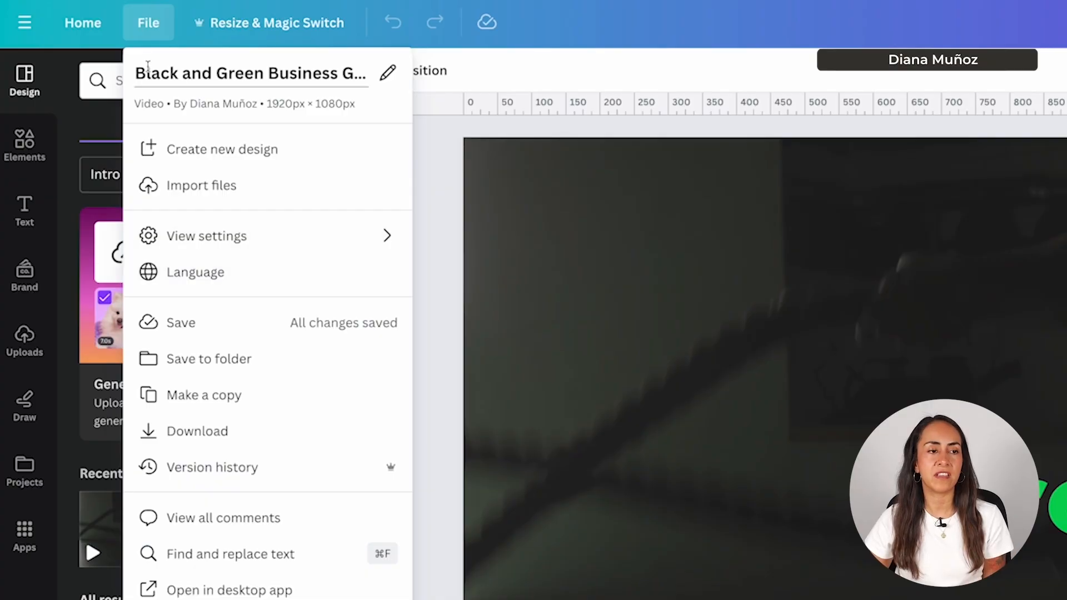
click(135, 72)
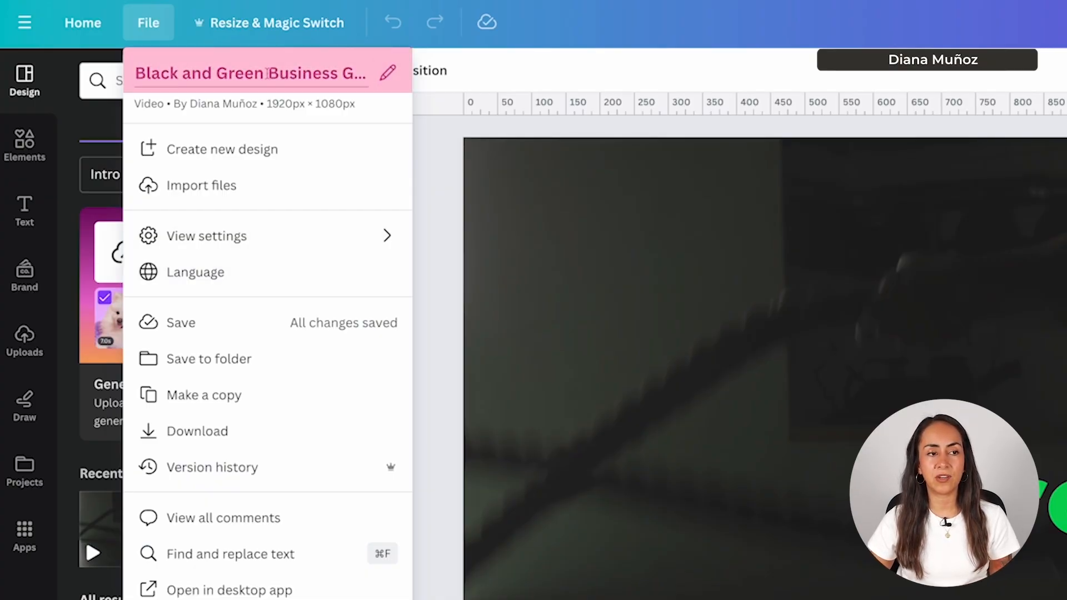
click(388, 77)
text(Vi)
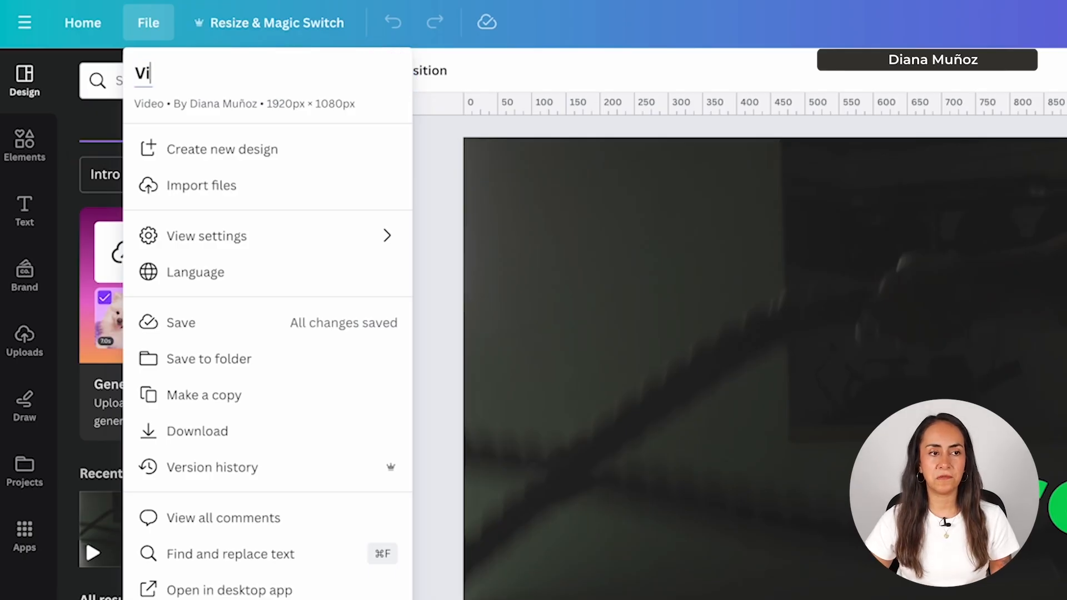
text(deo Tutorial)
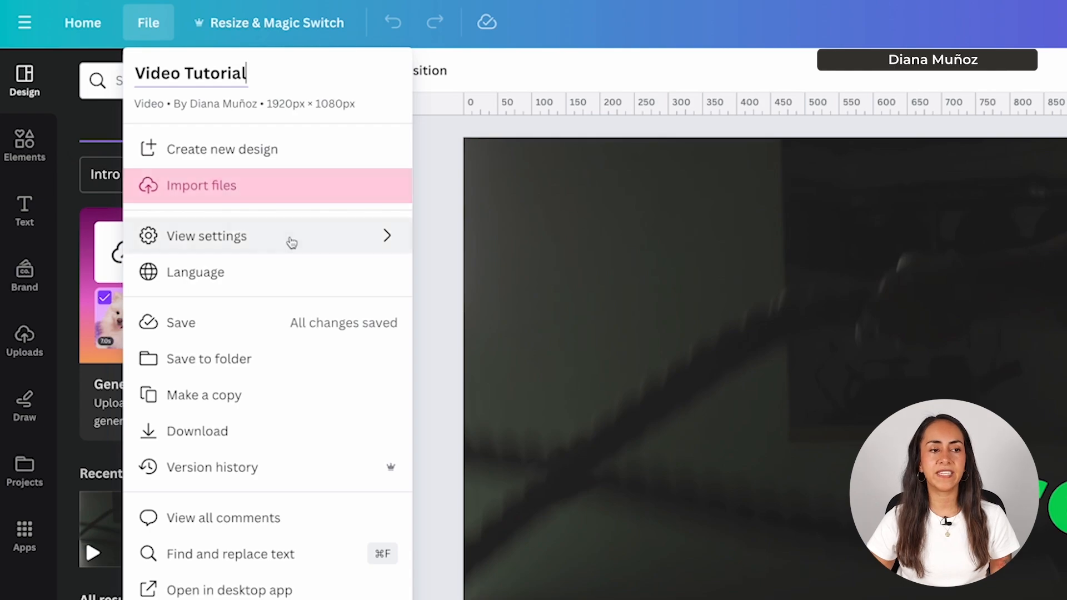
mouse_move(234, 246)
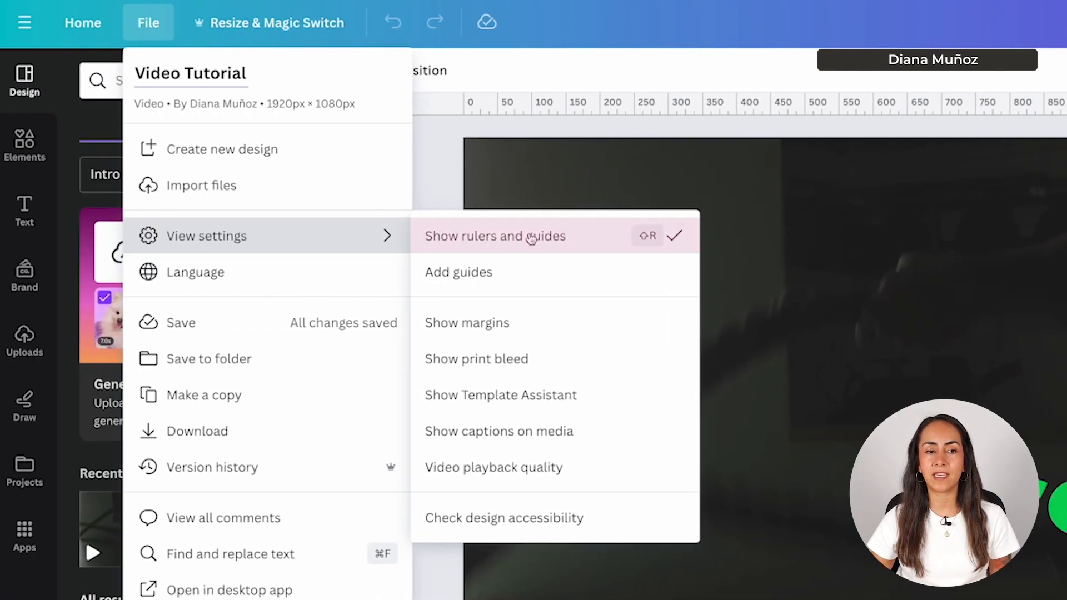
click(184, 238)
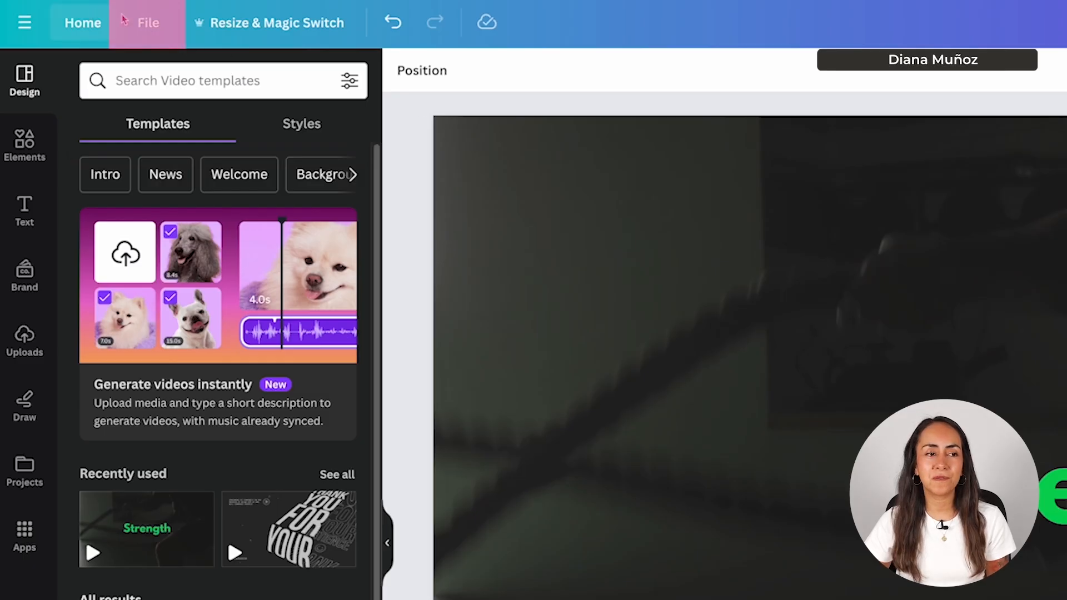
click(148, 23)
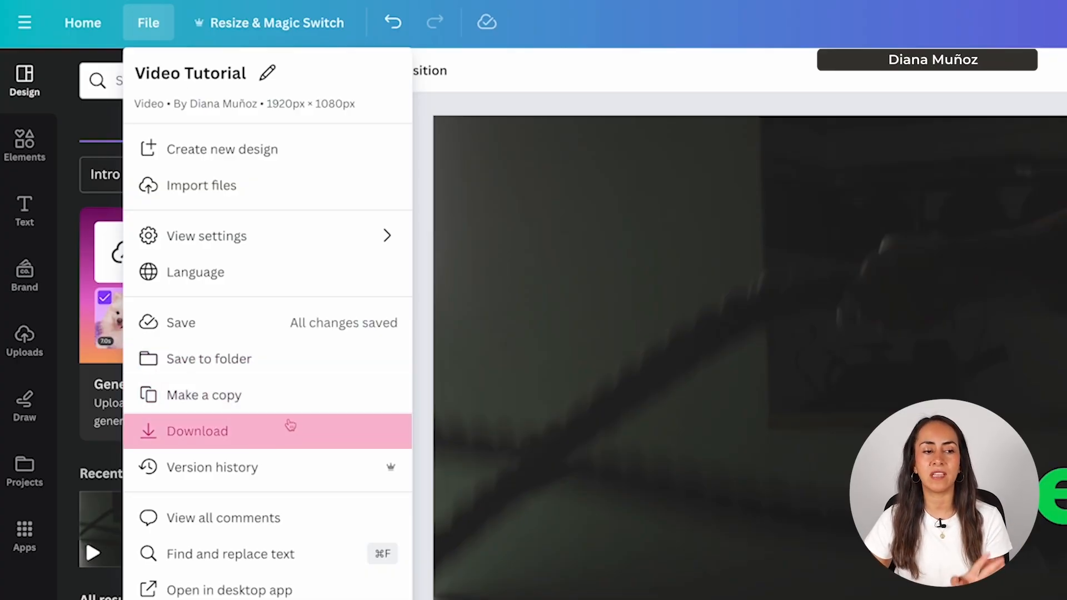
click(201, 26)
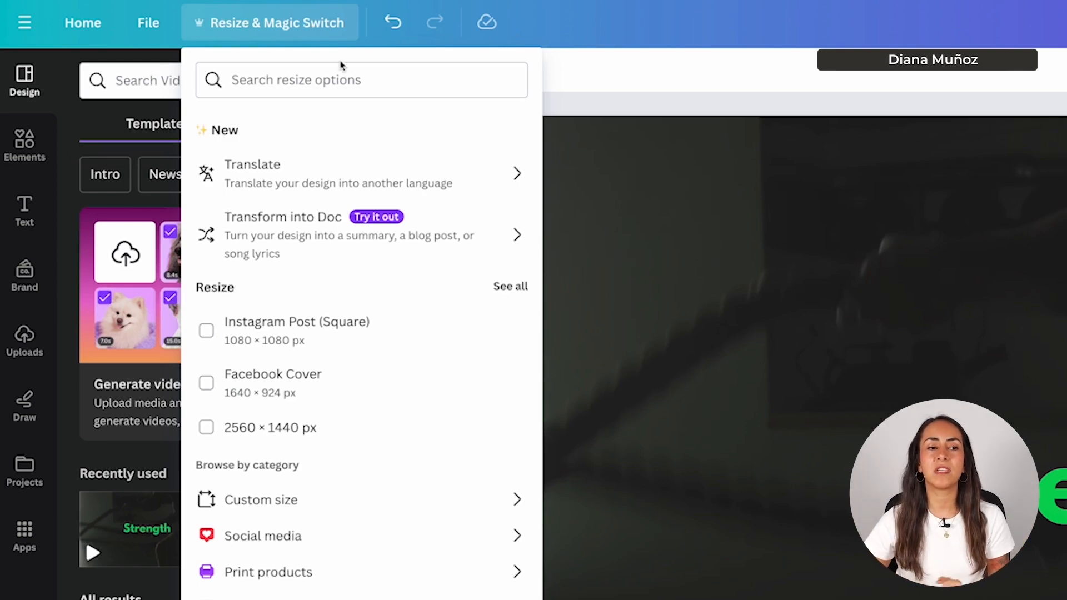
click(746, 111)
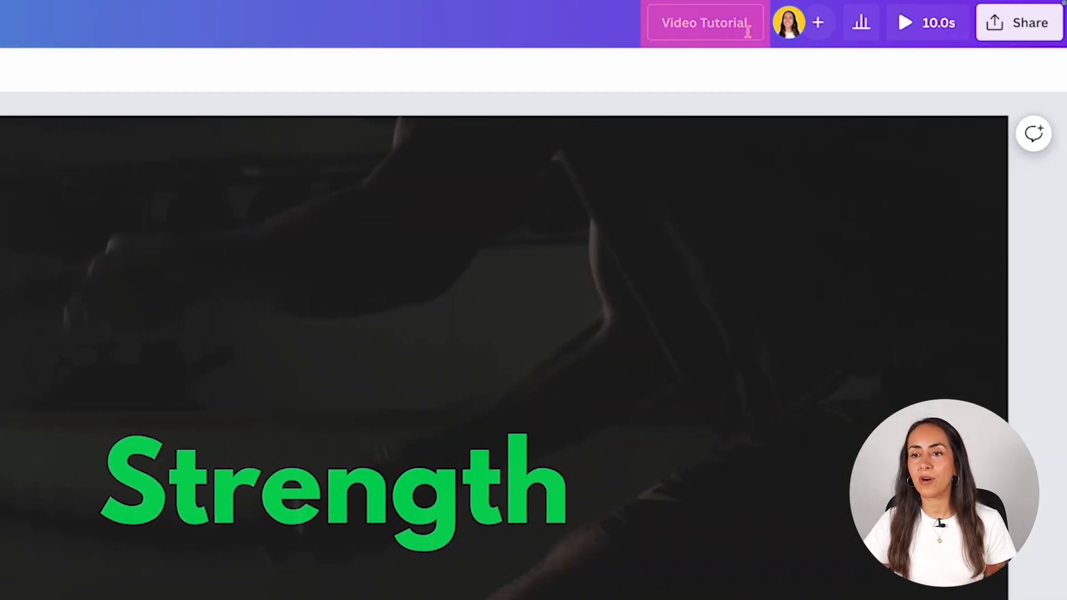
- Keep the title 'Video Tutorial', play the 10.0s video full screen, and open Share
click(701, 25)
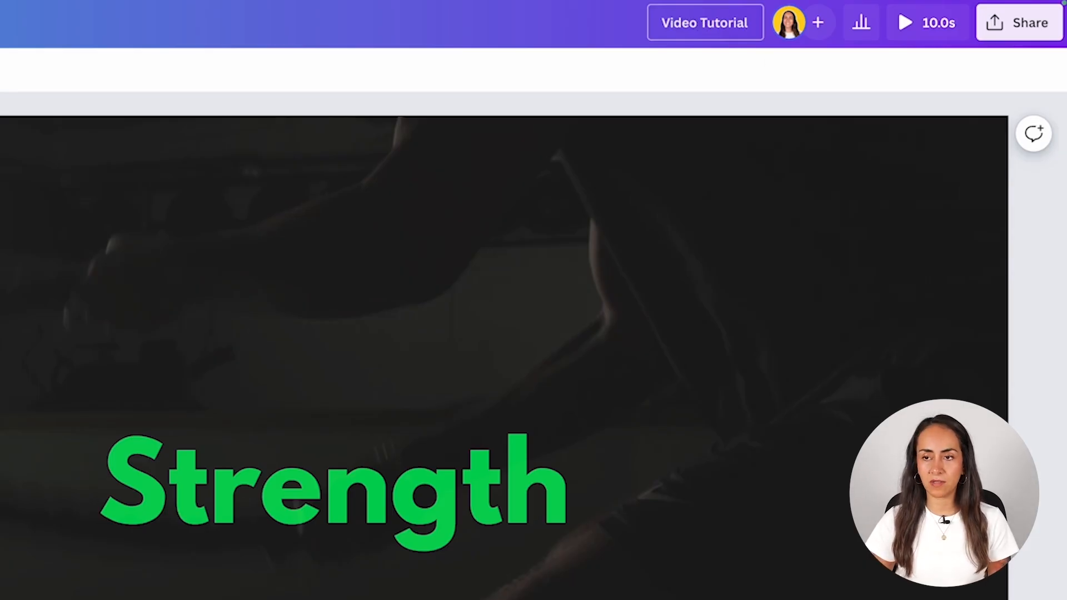
text(2)
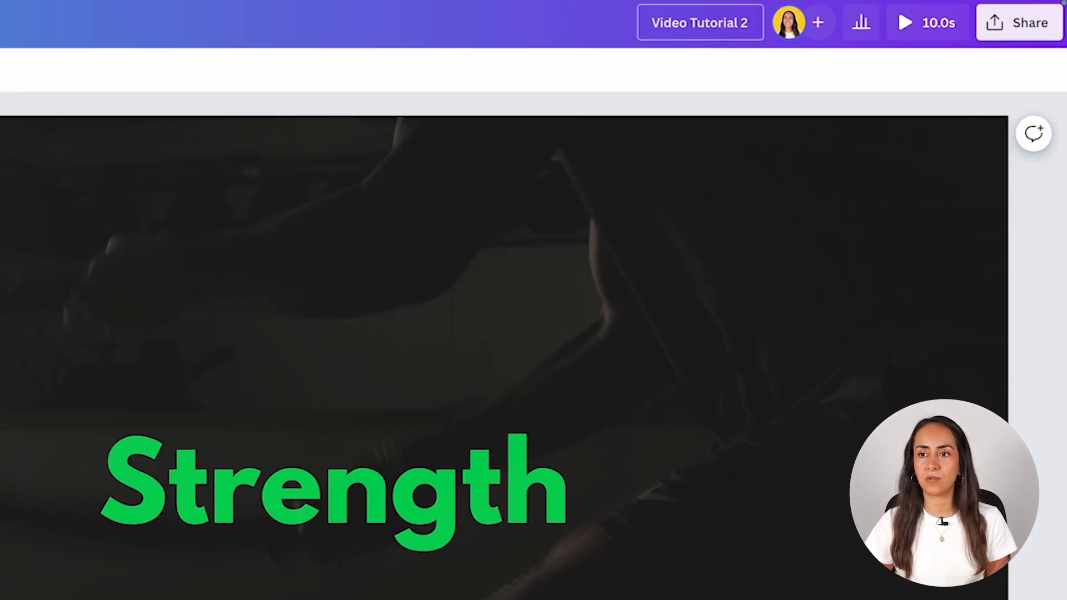
key(Return)
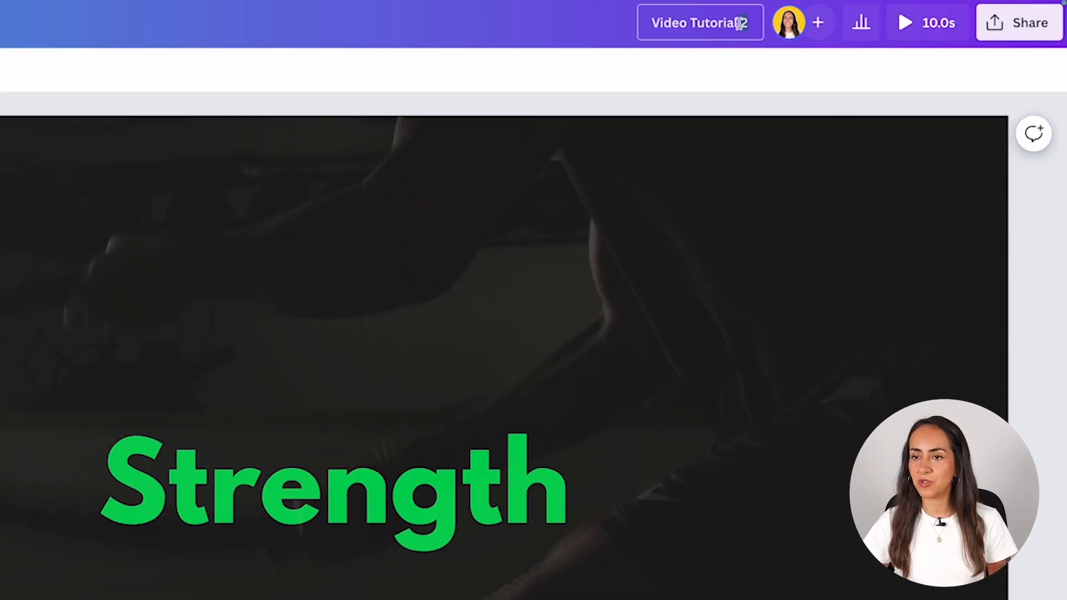
key(BackSpace)
key(Return)
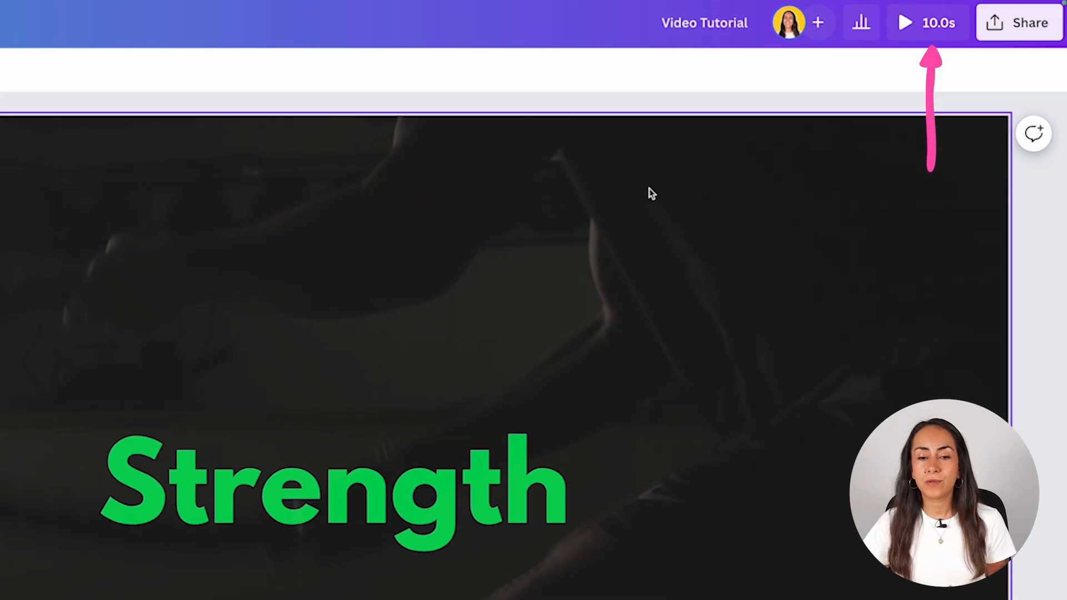
click(926, 25)
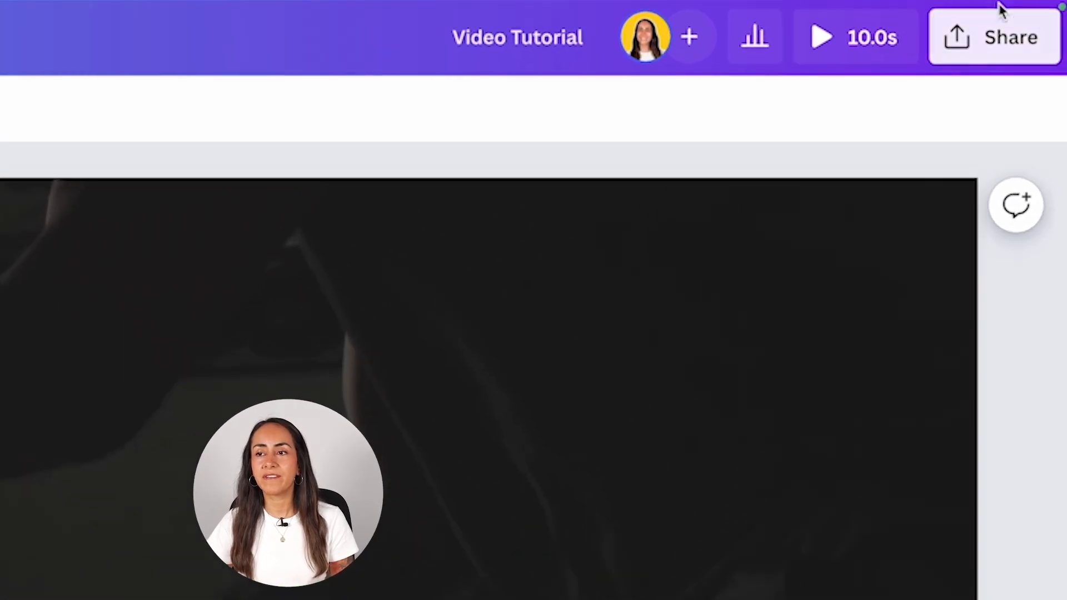
click(1003, 34)
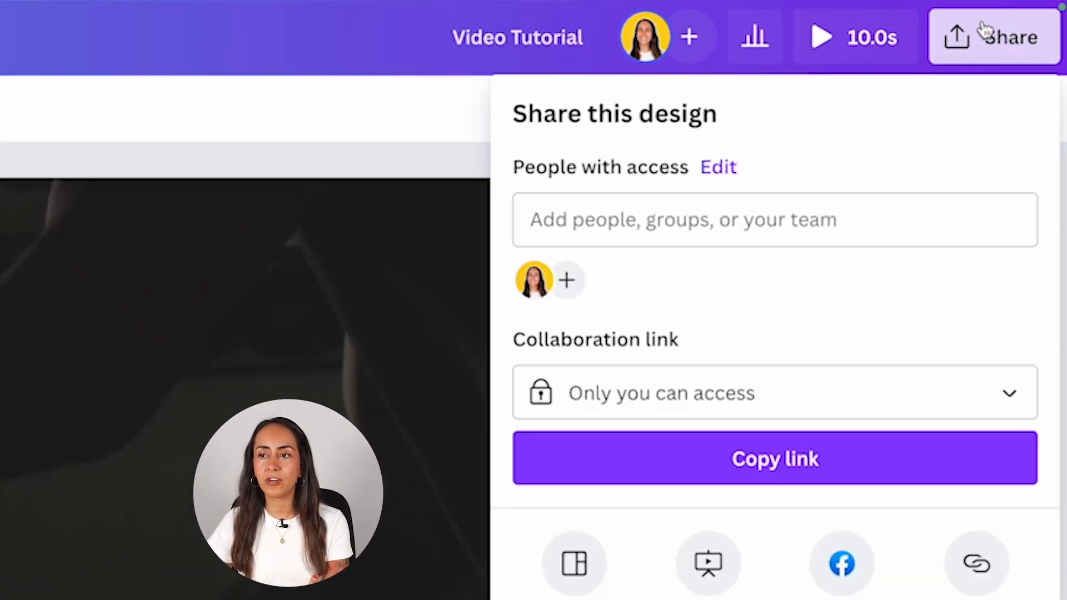
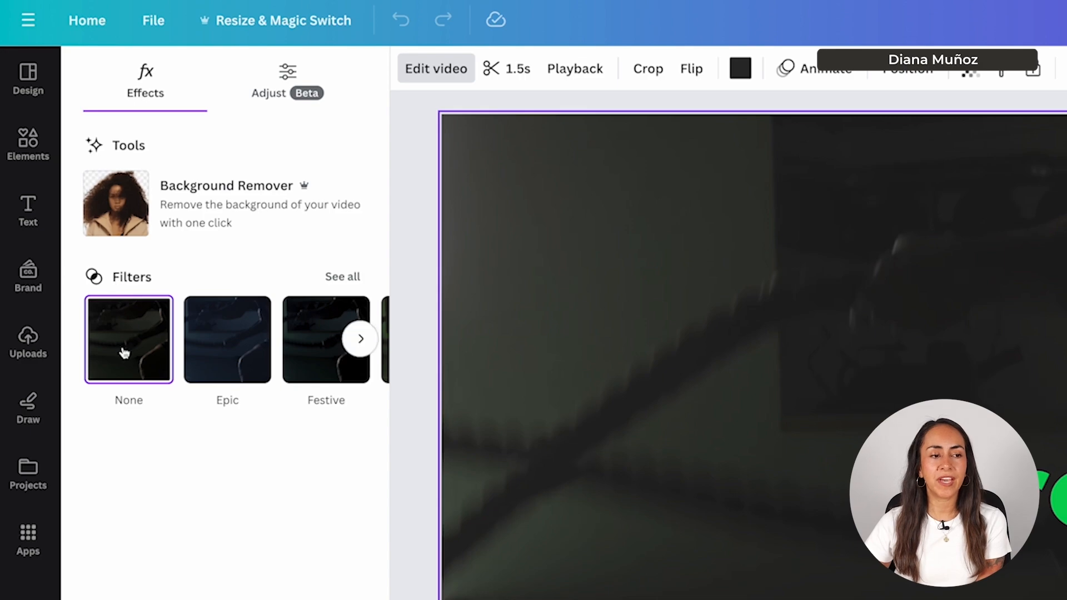
- Preview the gym video with the Edge and Peony filters from the full filter list
click(341, 277)
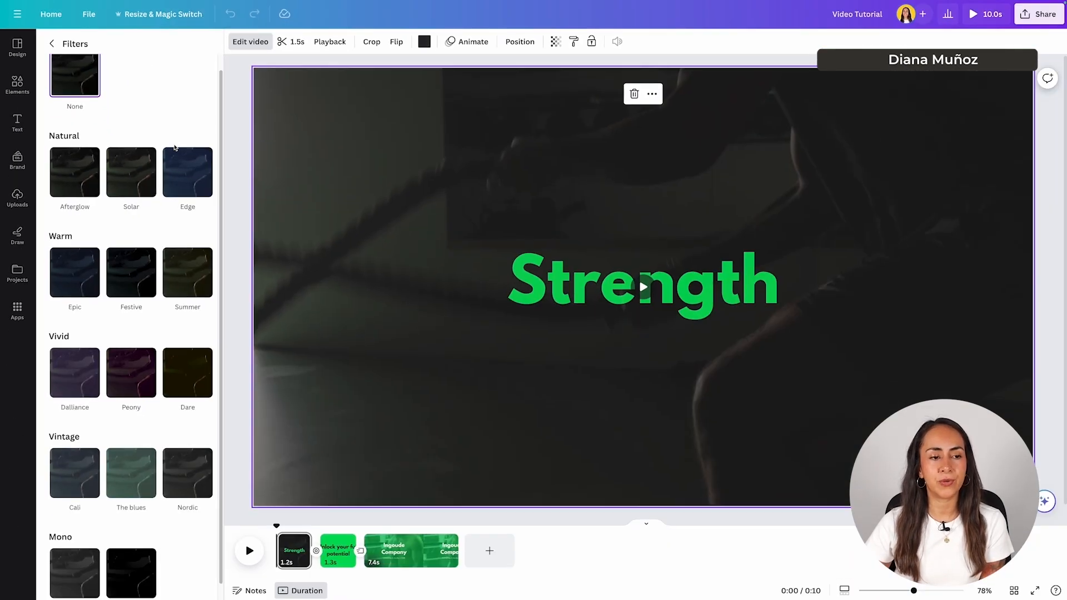
scroll(186, 156, down, 1)
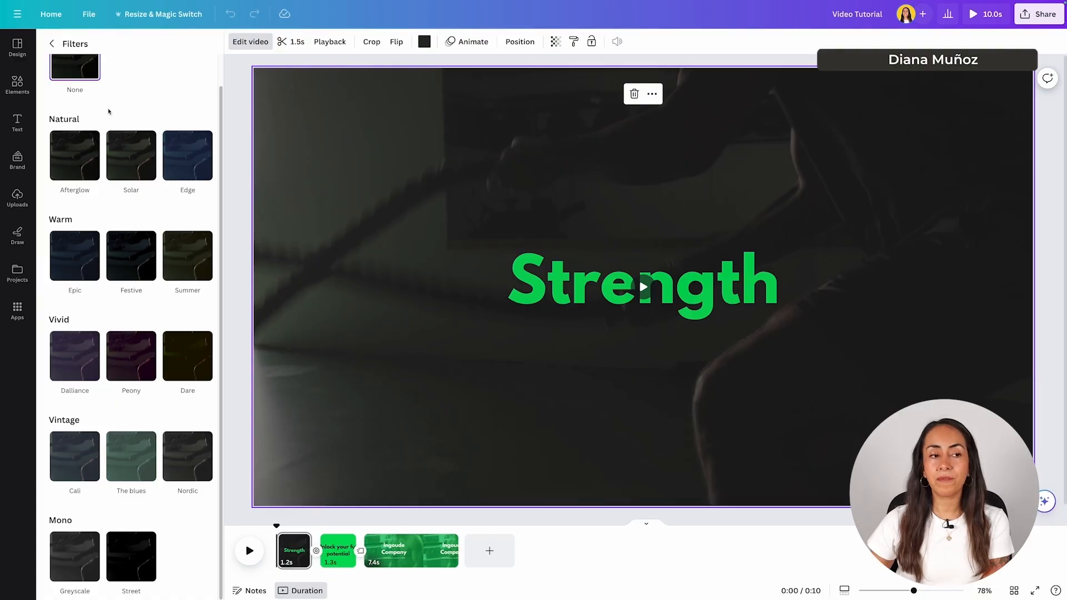
click(191, 160)
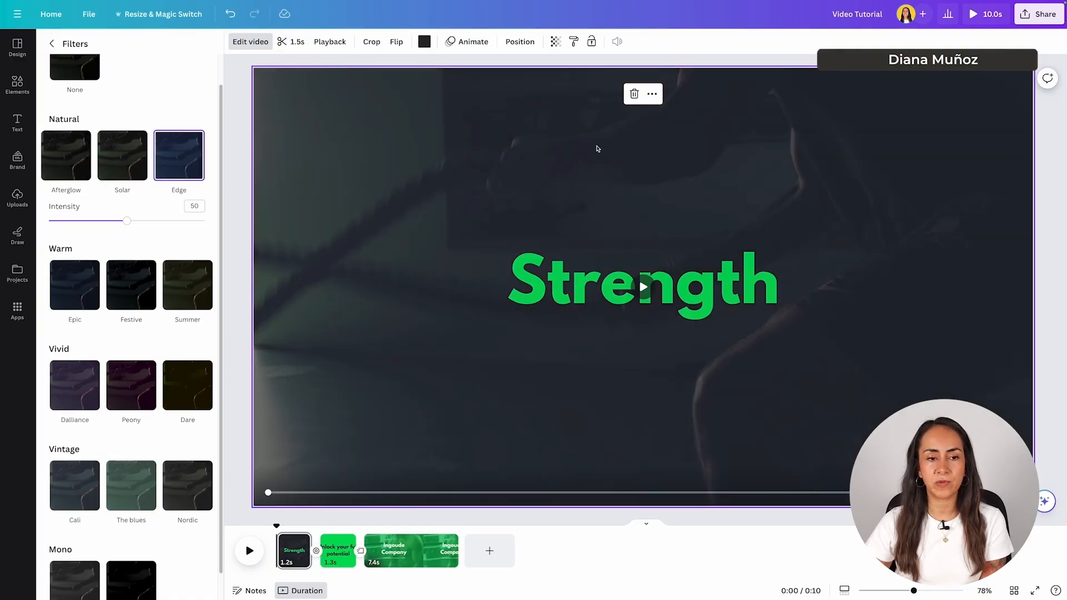
click(643, 288)
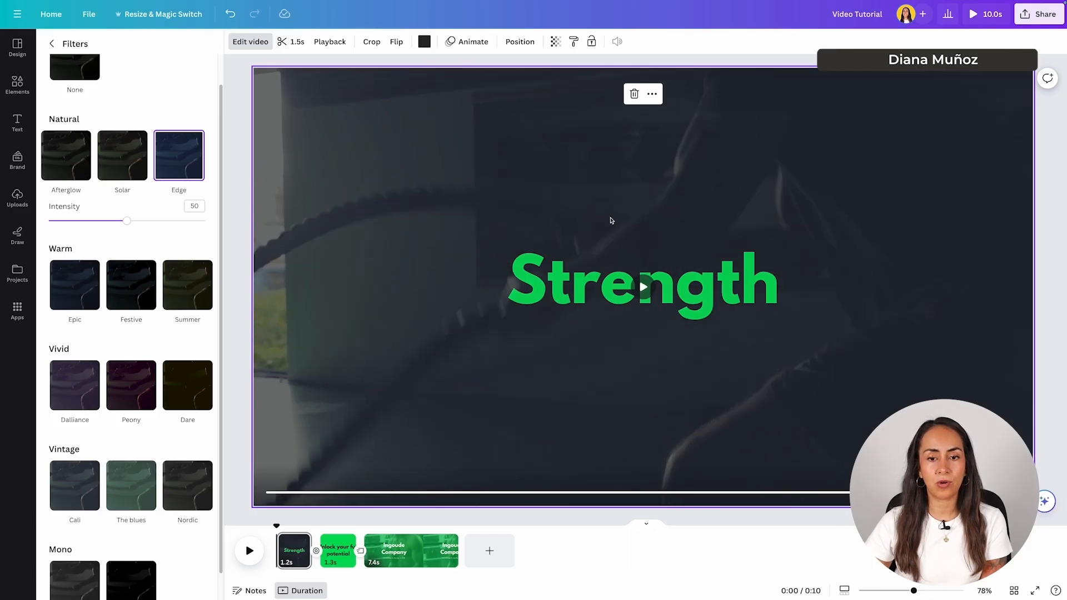
click(133, 383)
click(643, 286)
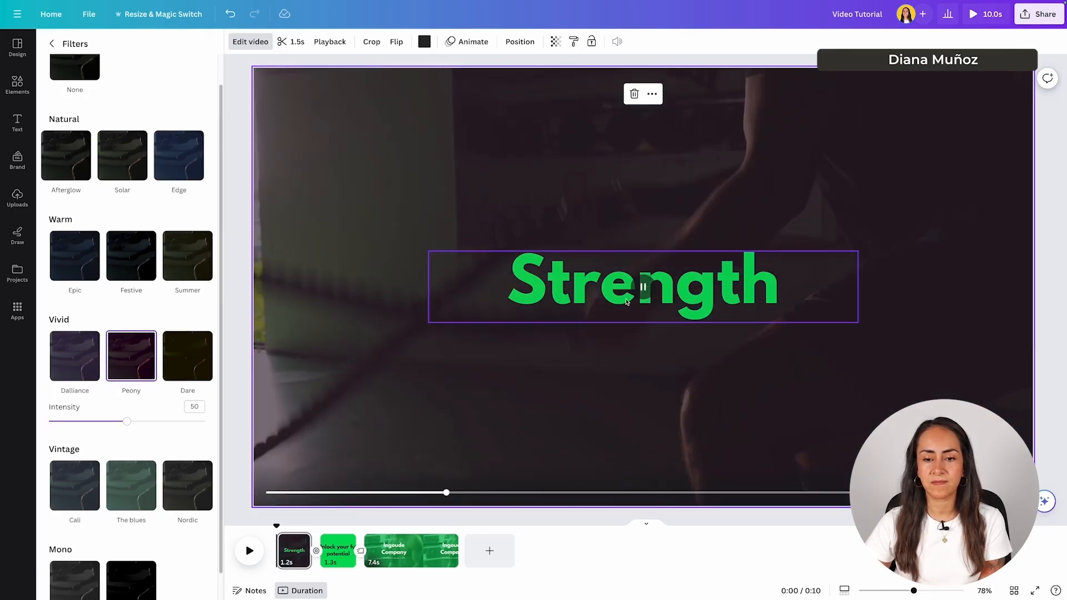
- Try The blues at intensity 6, Greyscale and Street, then set the filter back to None
click(130, 500)
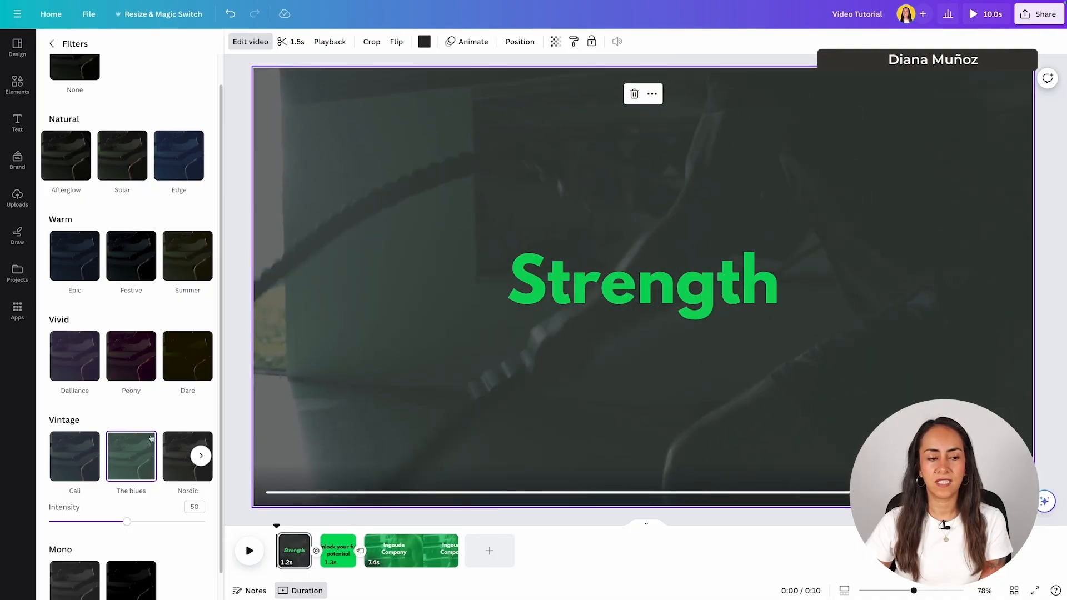
scroll(151, 434, down, 1)
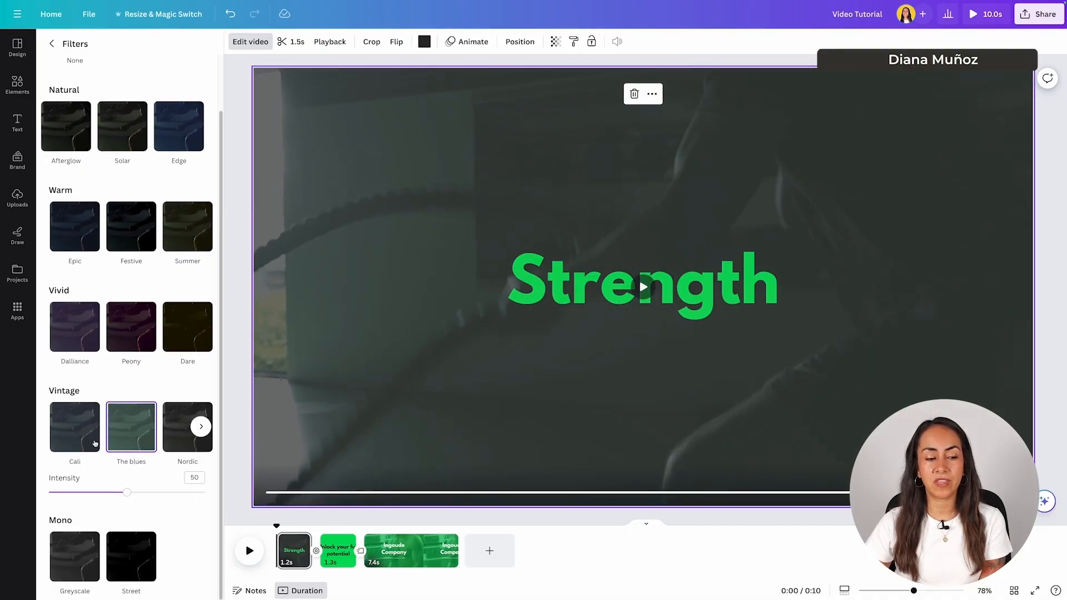
drag(127, 492, 195, 496)
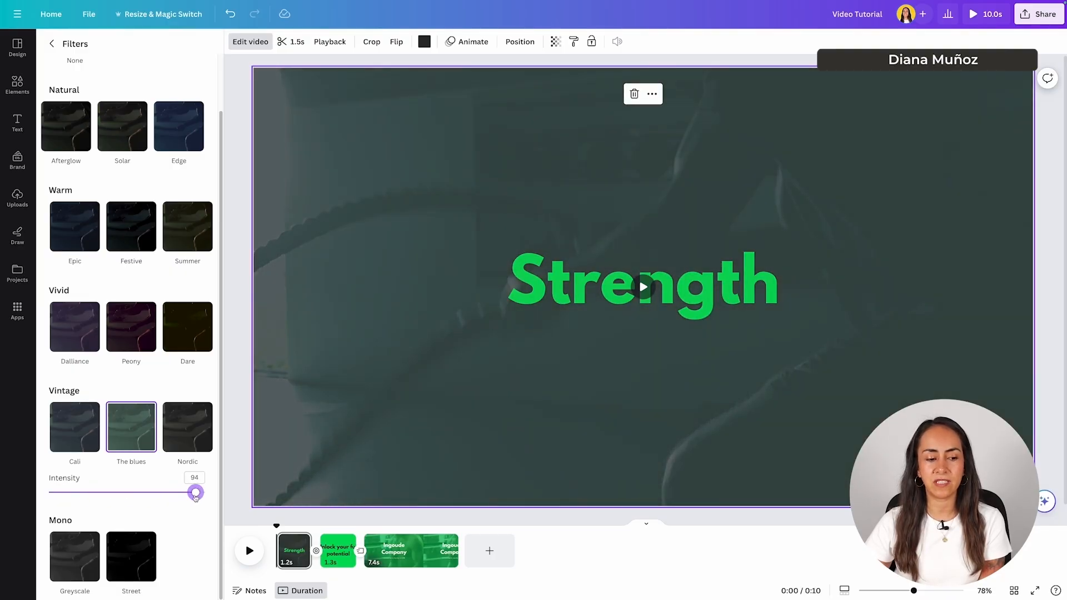
click(73, 556)
click(135, 527)
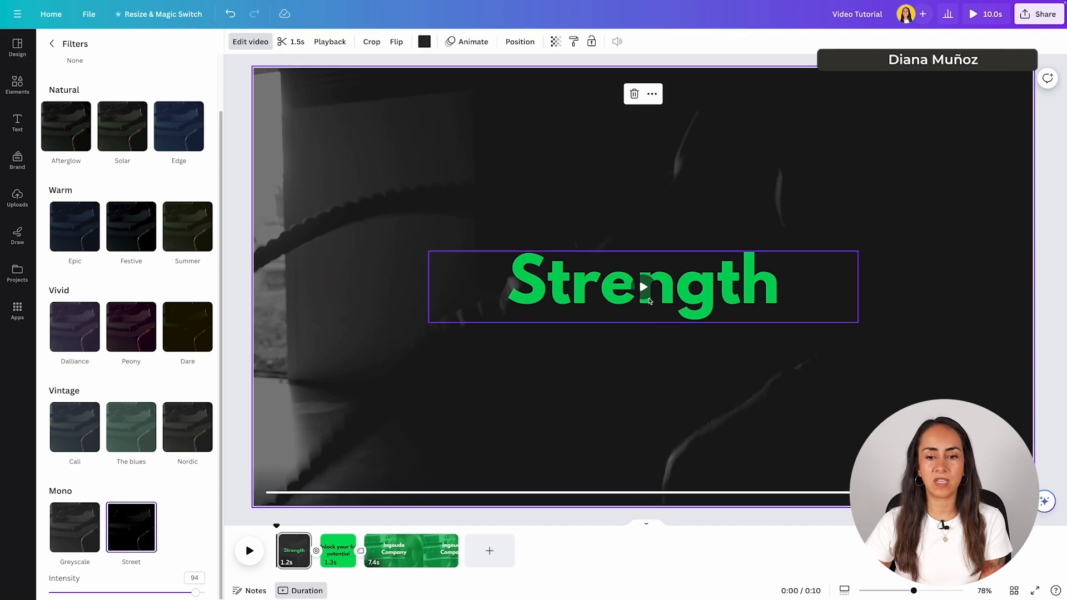
scroll(162, 478, up, 1)
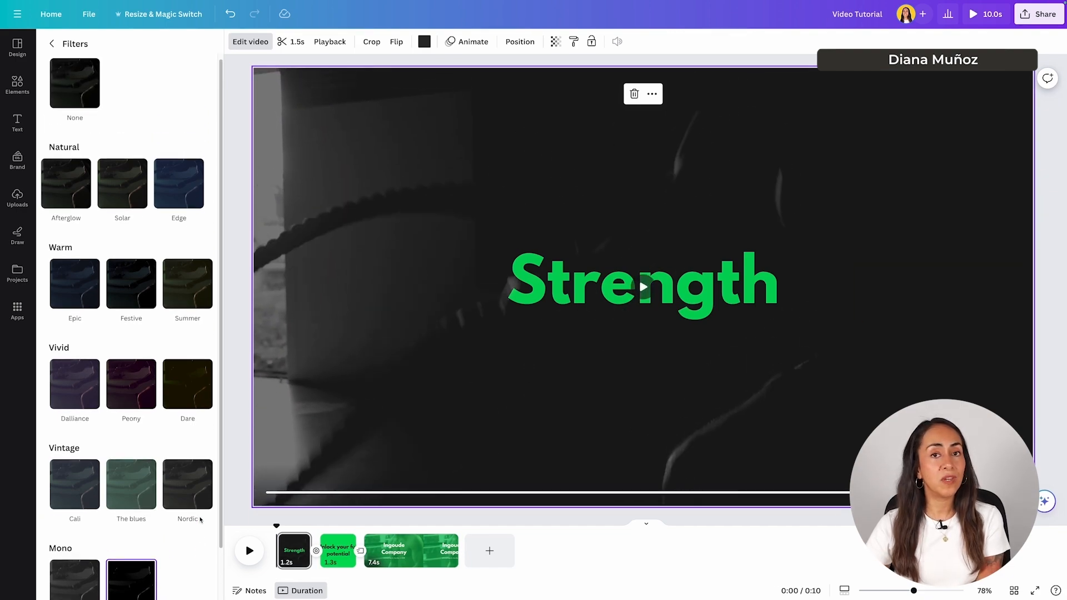
click(75, 87)
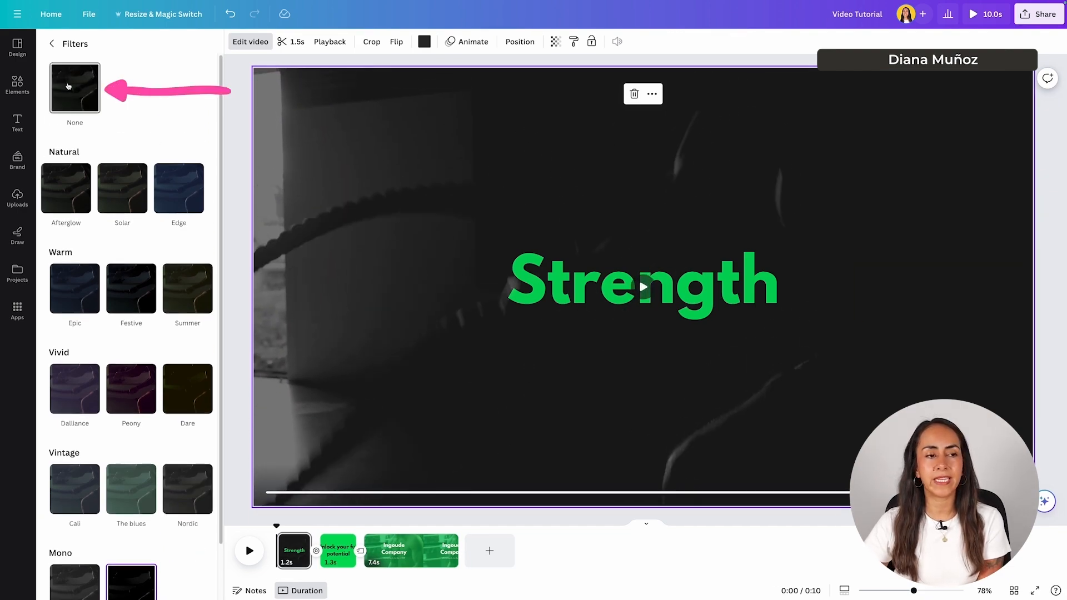
- Experiment with the Warmth, Fade, X-Process and Vignette adjustment sliders, leaving them at 0
click(52, 44)
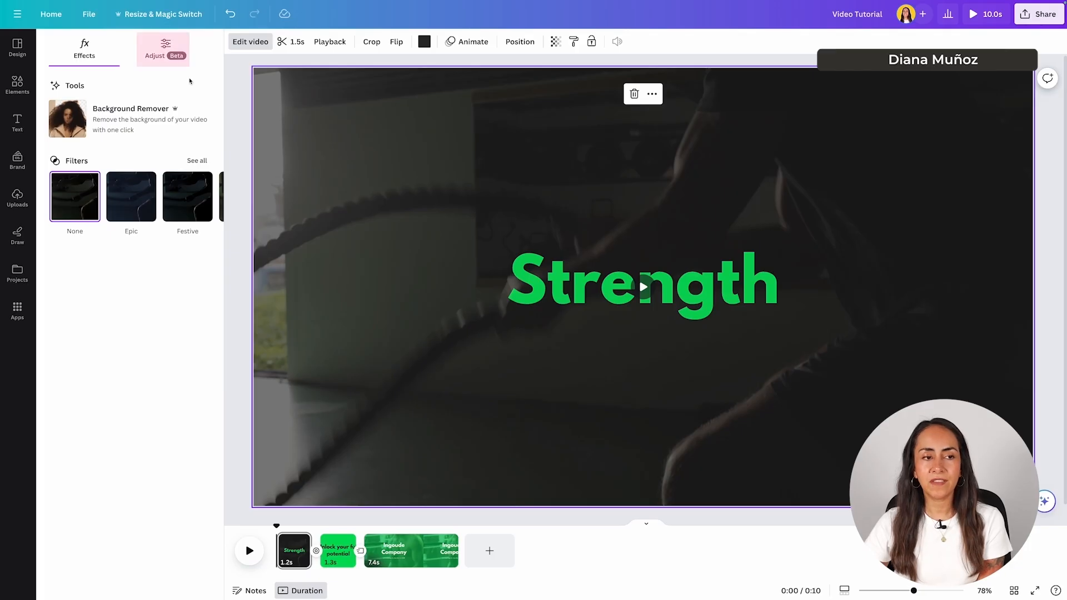
click(169, 46)
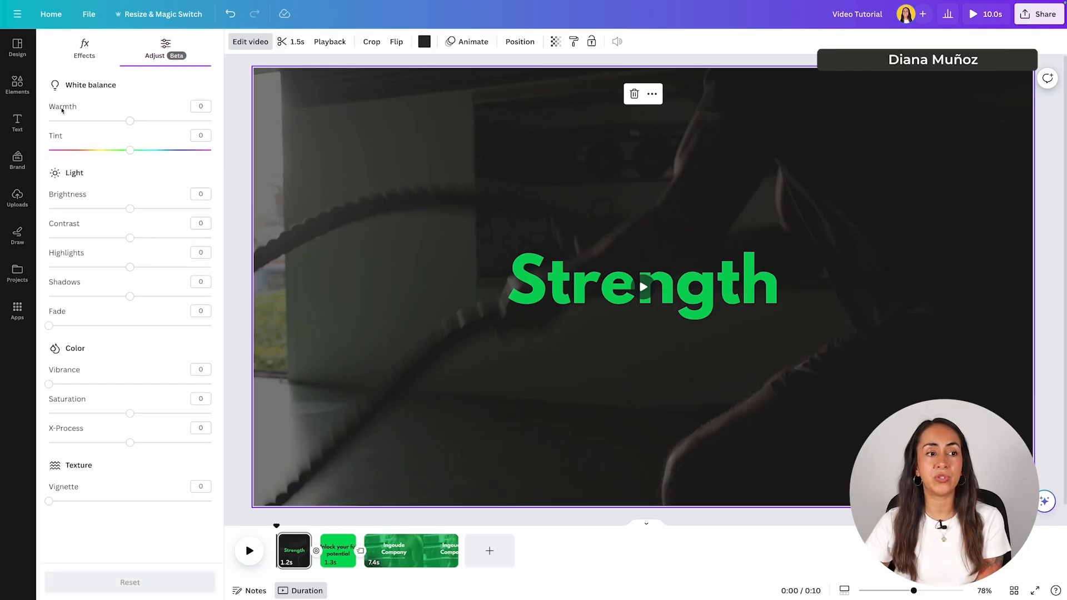
drag(135, 122, 127, 157)
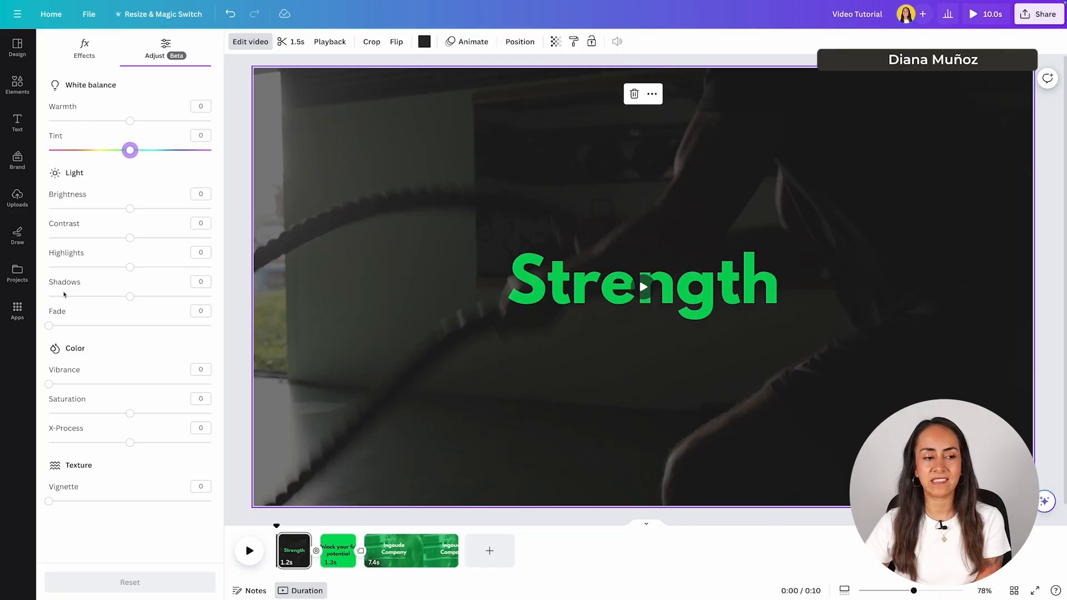
mouse_move(49, 327)
mouse_down()
mouse_move(195, 341)
mouse_move(49, 328)
mouse_up()
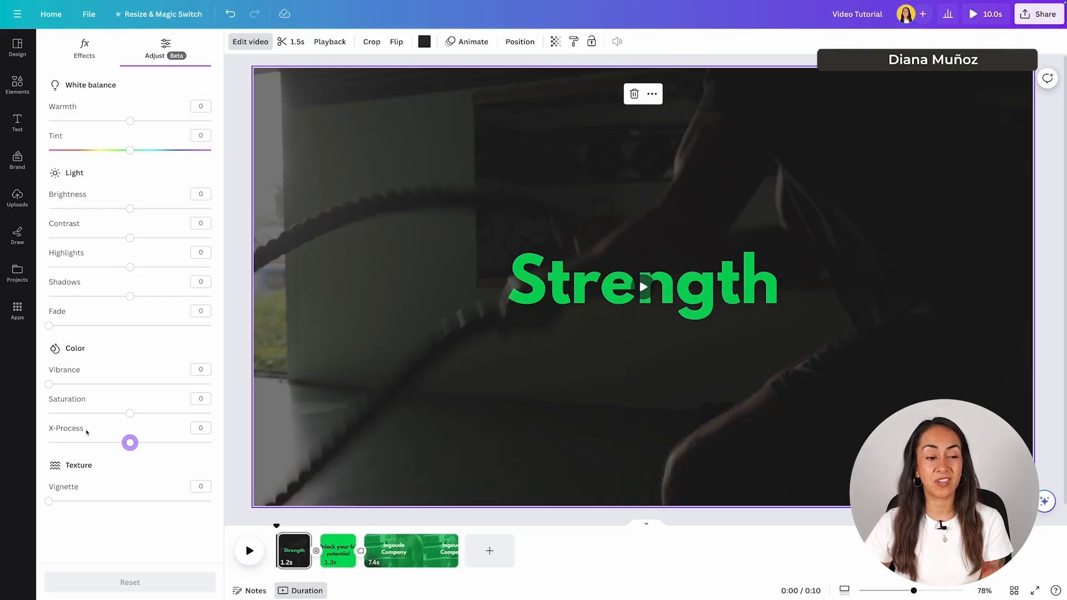
mouse_move(130, 443)
mouse_down()
mouse_move(172, 443)
mouse_move(122, 442)
mouse_move(131, 444)
mouse_up()
mouse_move(49, 502)
mouse_down()
mouse_move(208, 502)
mouse_move(49, 501)
mouse_up()
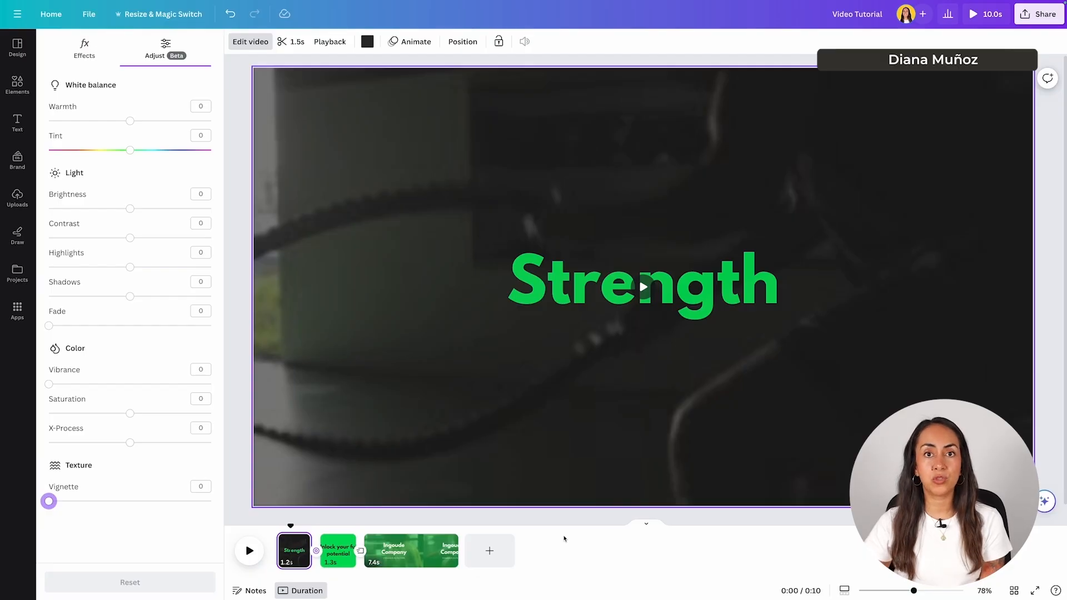
- Add a fourth page and insert the sleeping-woman stock video on it
click(498, 552)
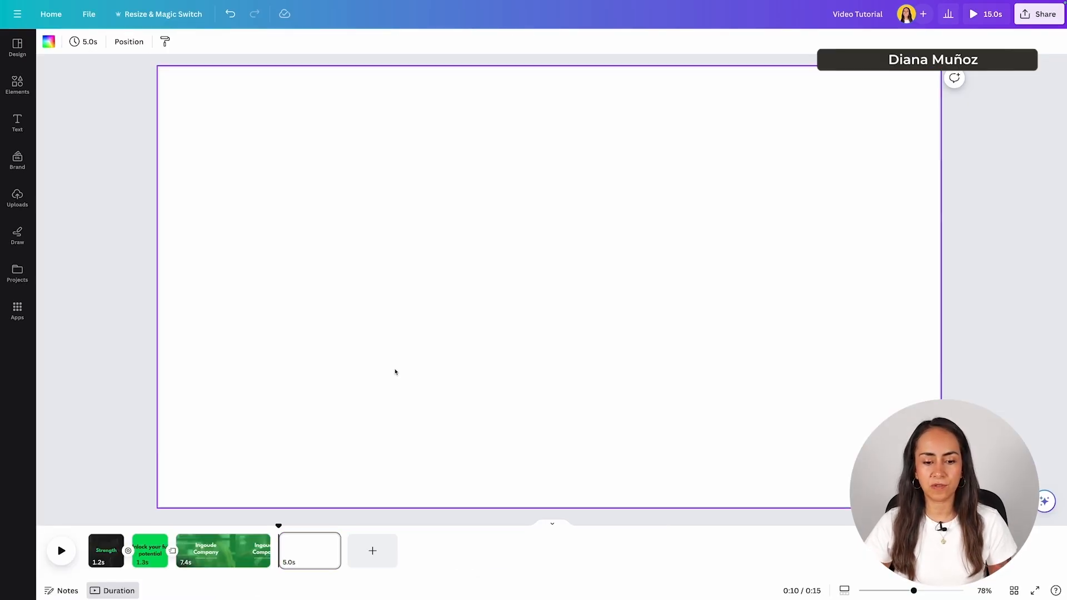
scroll(151, 257, down, 4)
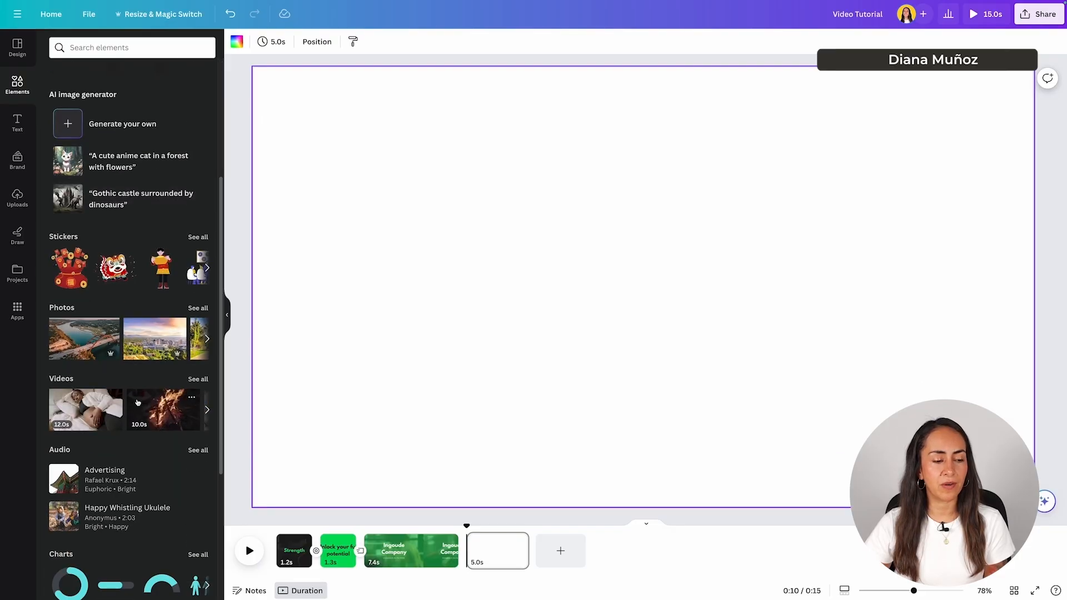
click(86, 409)
- Give the sleeping-woman video a strong vignette of 98
click(250, 41)
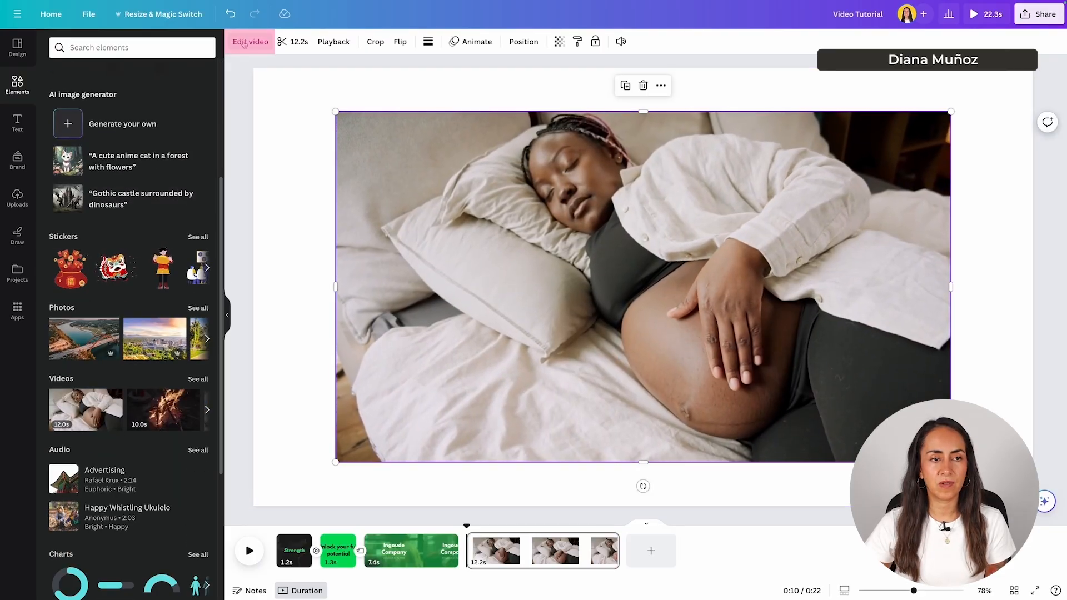
drag(48, 501, 218, 505)
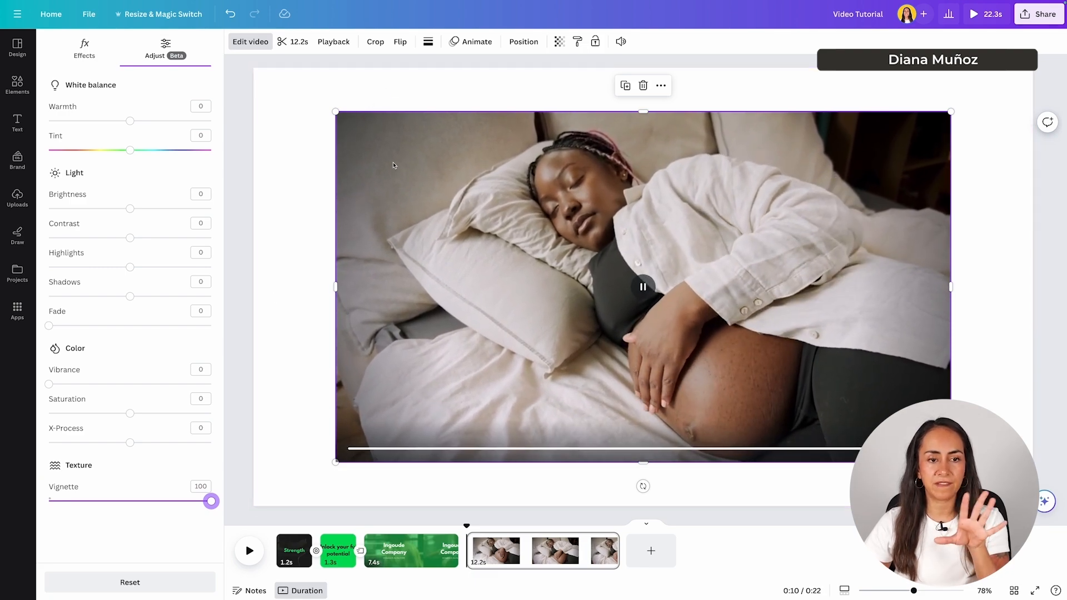
drag(210, 503, 49, 501)
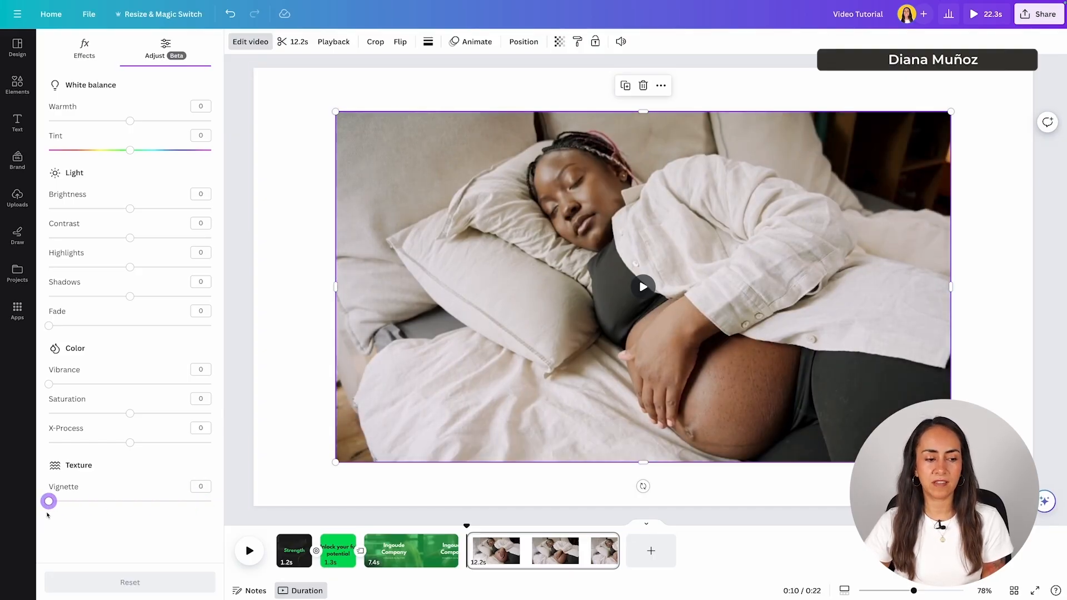
drag(49, 502, 198, 510)
- Delete the sleeping-woman fourth page and return to the Strength page
click(495, 547)
key(Delete)
click(294, 550)
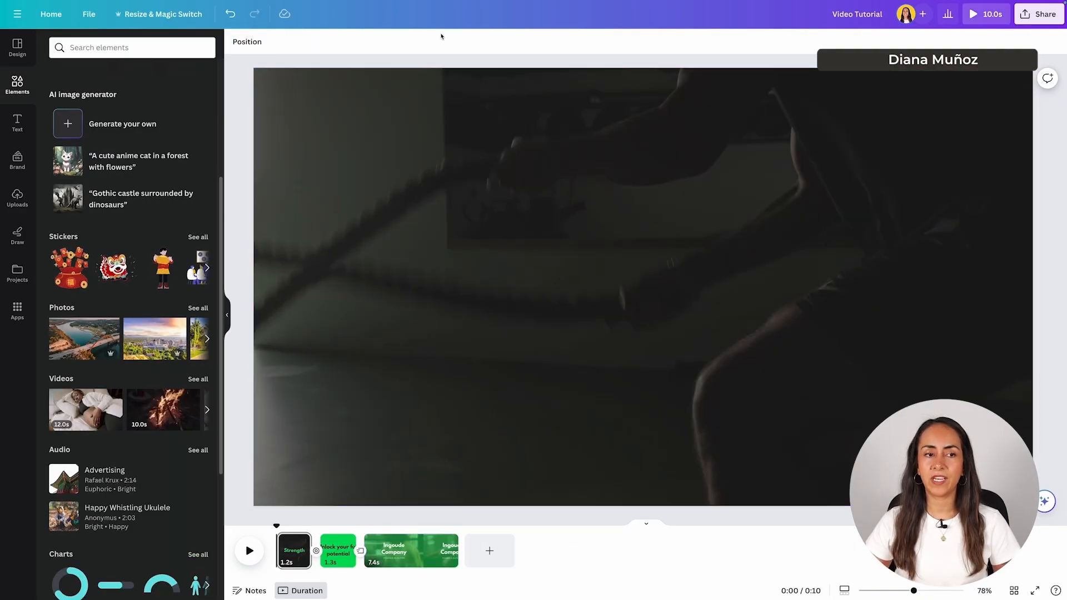
- Show the text effect styles for the green Strength heading
click(302, 547)
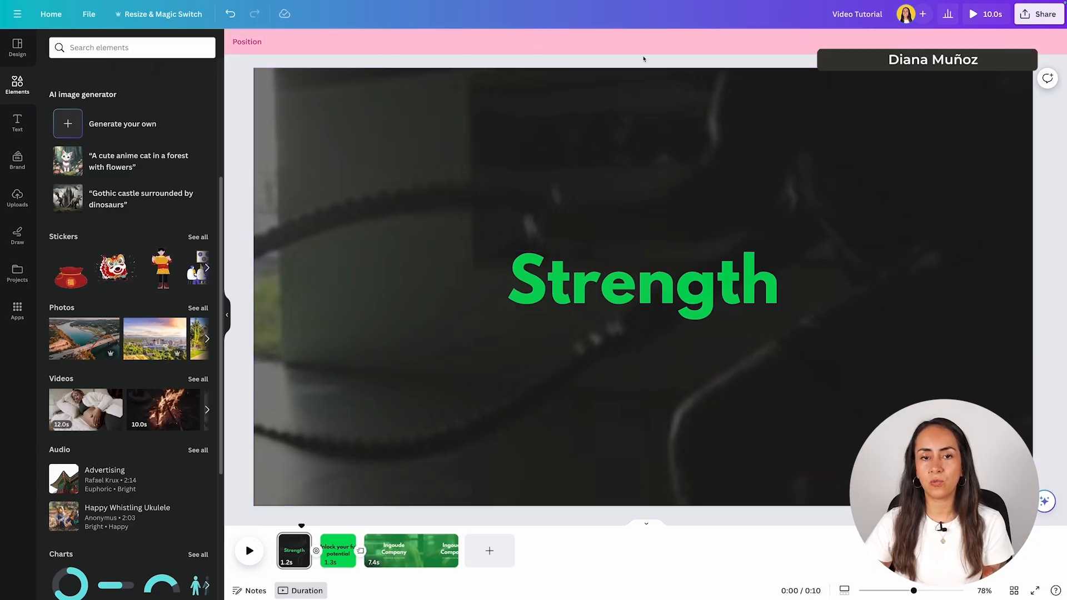
click(682, 295)
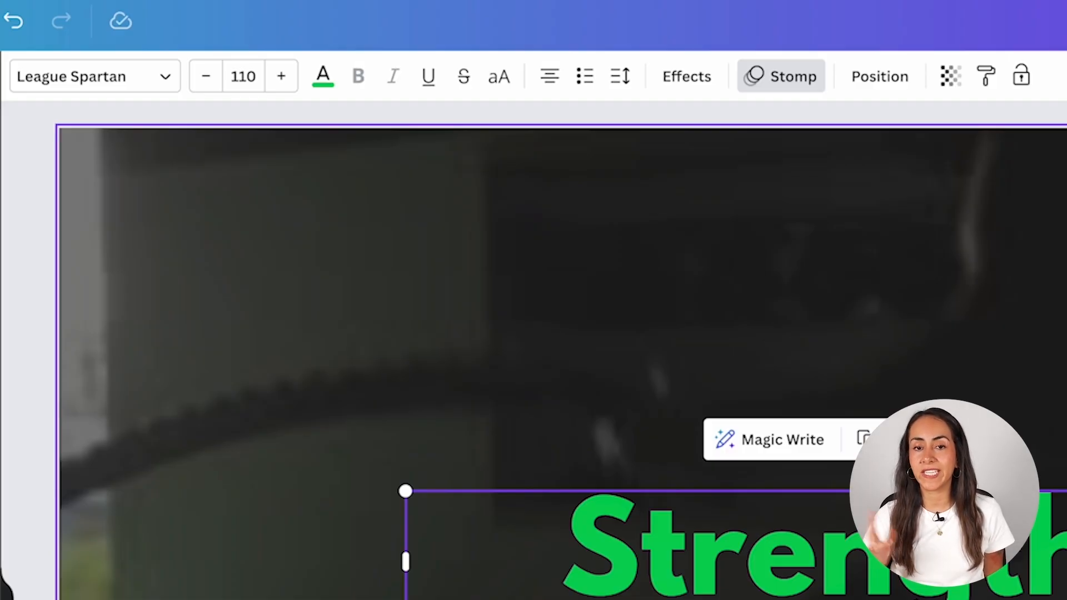
click(704, 94)
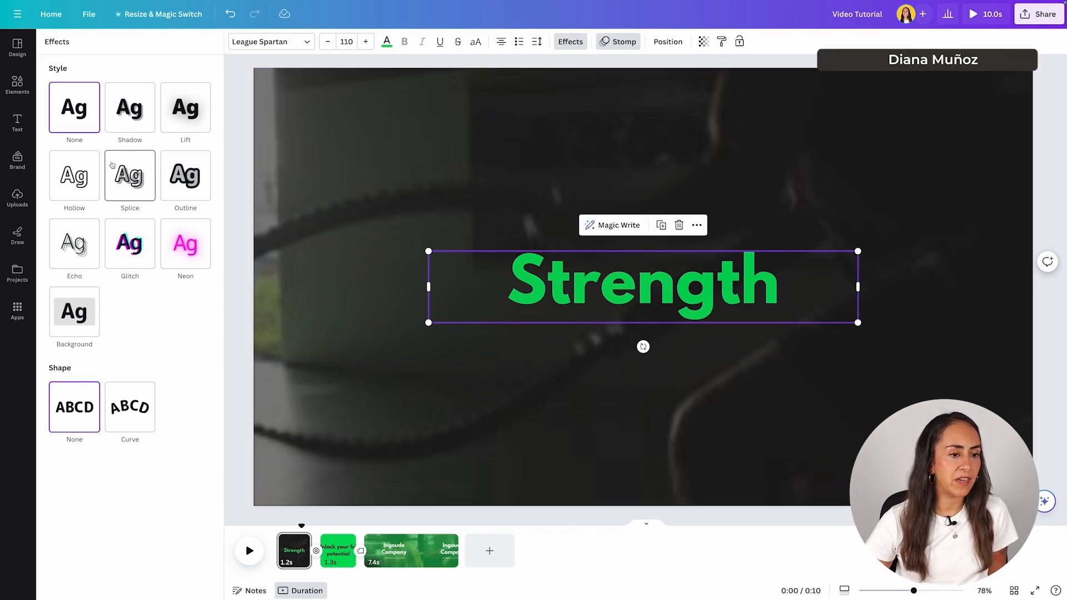
click(185, 176)
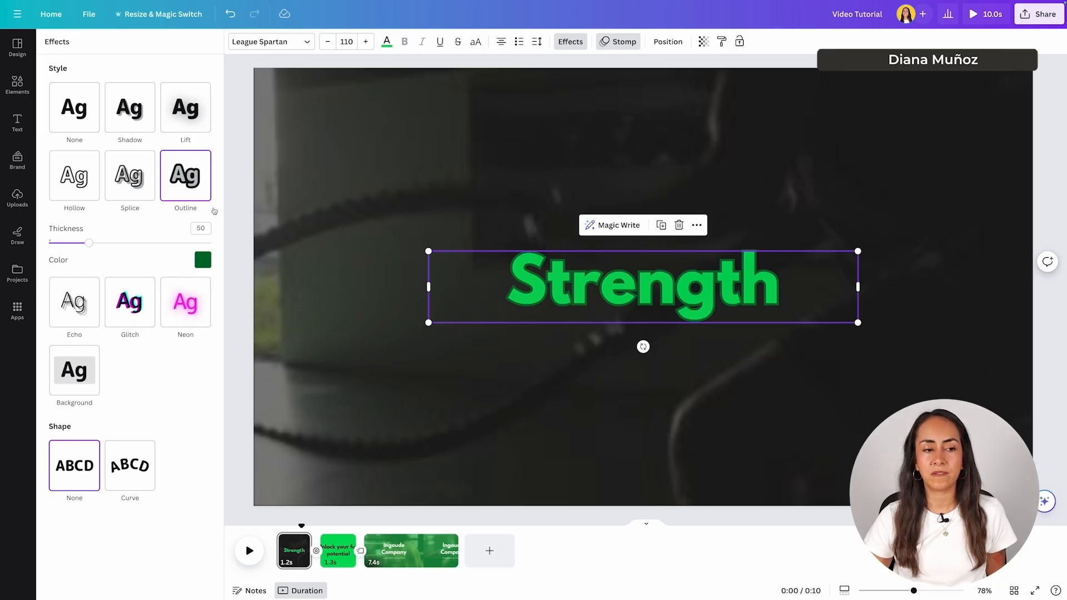
click(201, 260)
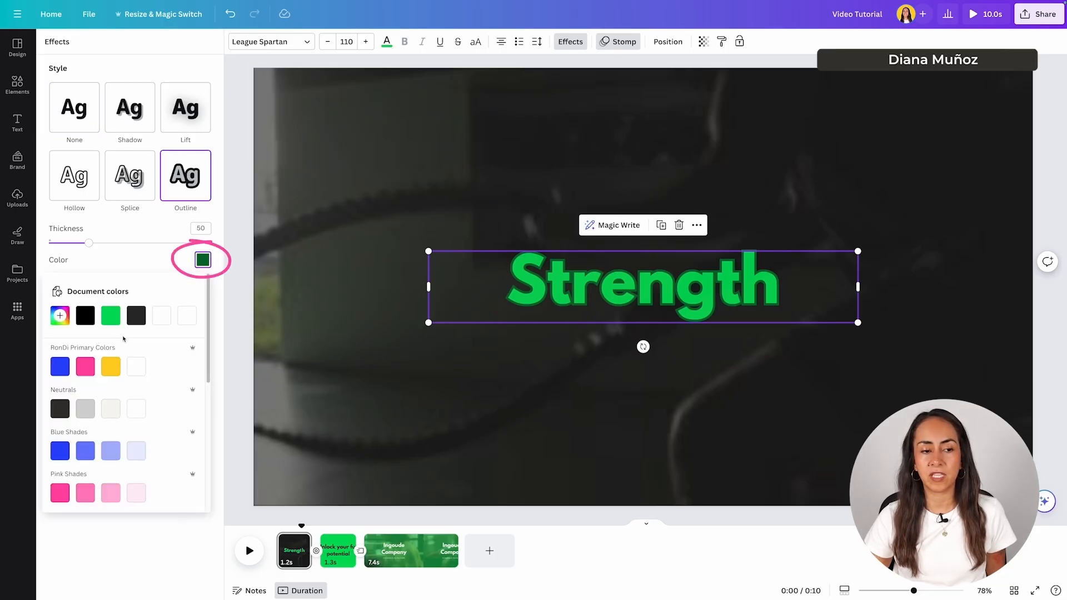
click(181, 319)
click(160, 261)
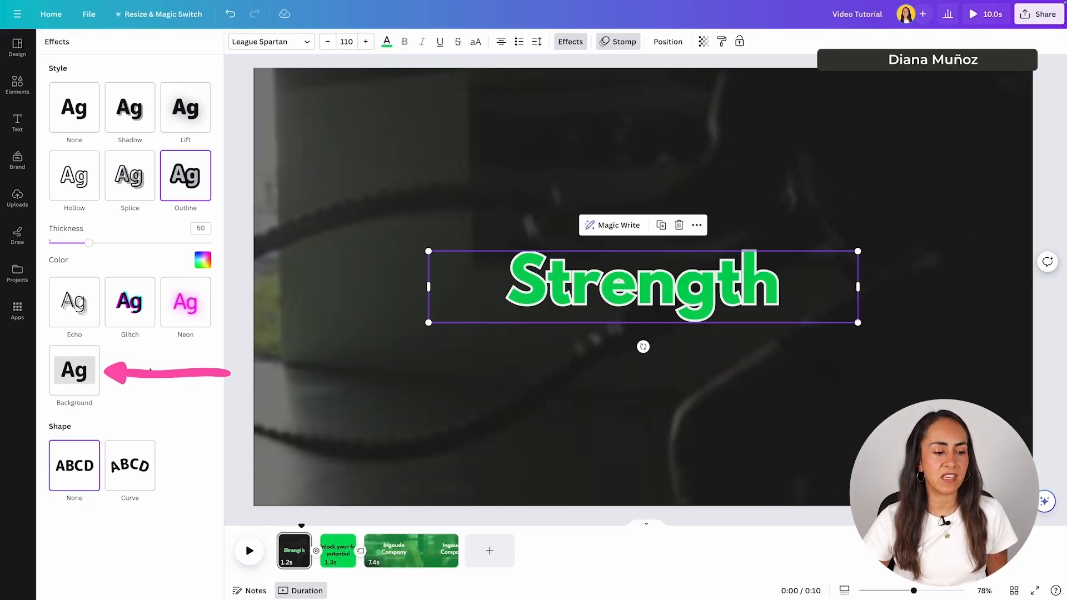
click(84, 370)
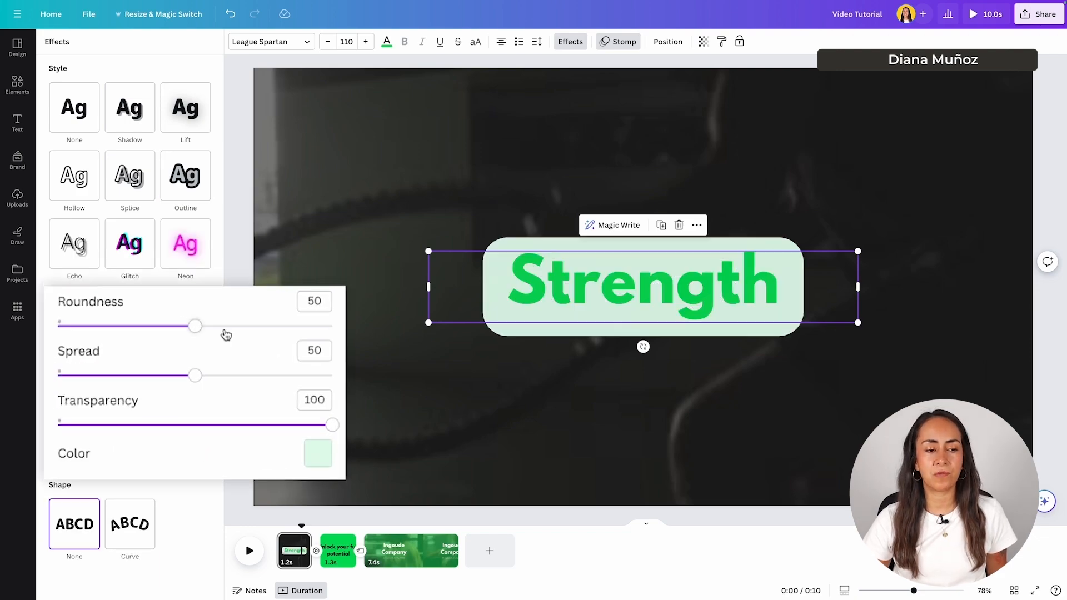
drag(195, 326, 149, 327)
drag(195, 376, 243, 376)
drag(234, 373, 134, 375)
mouse_move(332, 425)
mouse_down()
mouse_move(279, 426)
mouse_move(337, 425)
mouse_up()
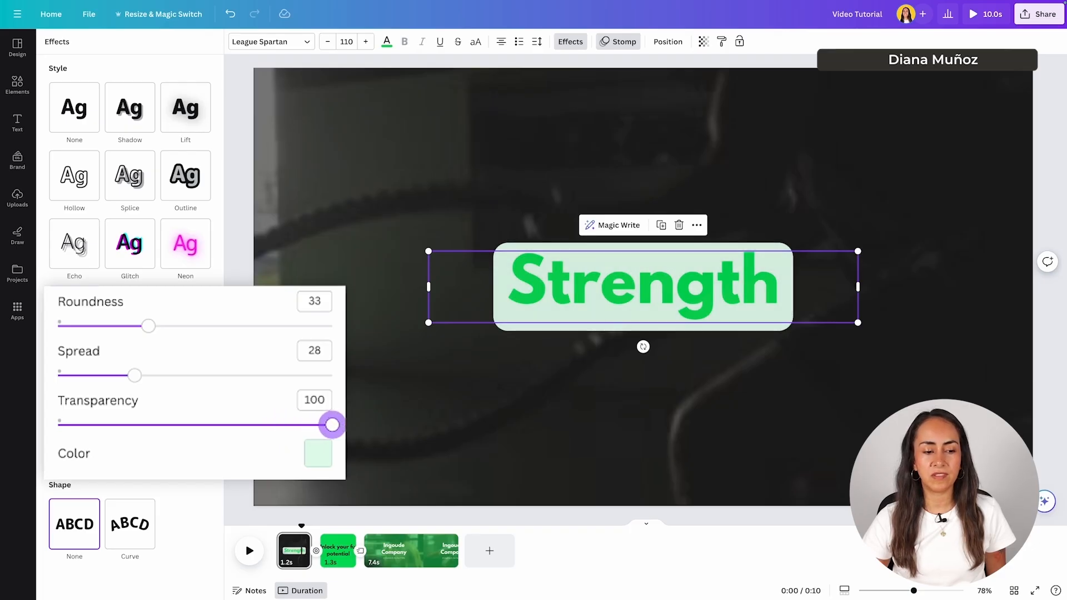
click(311, 453)
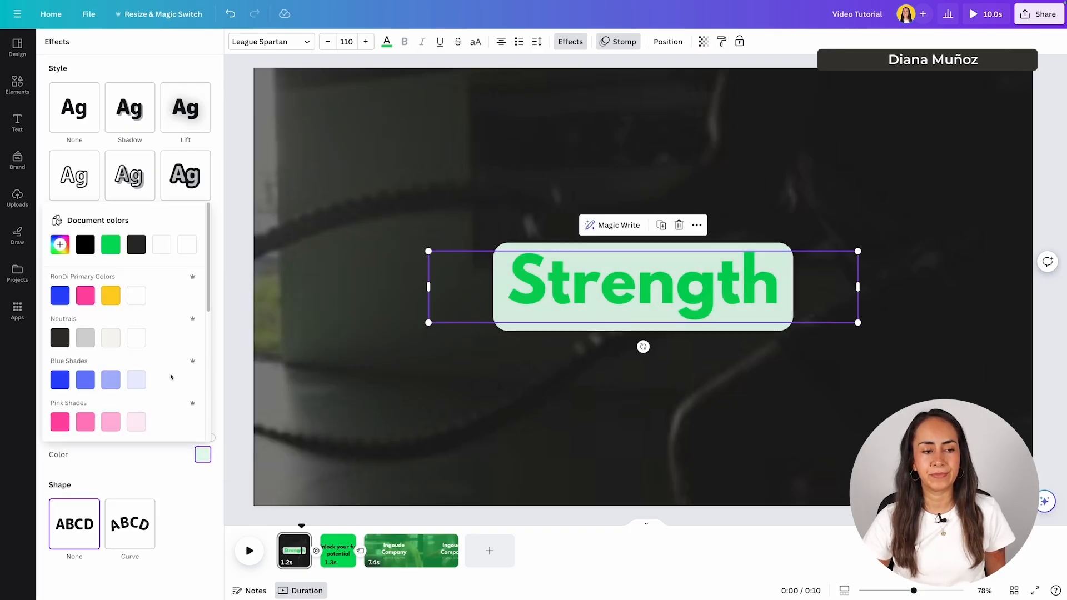
click(136, 297)
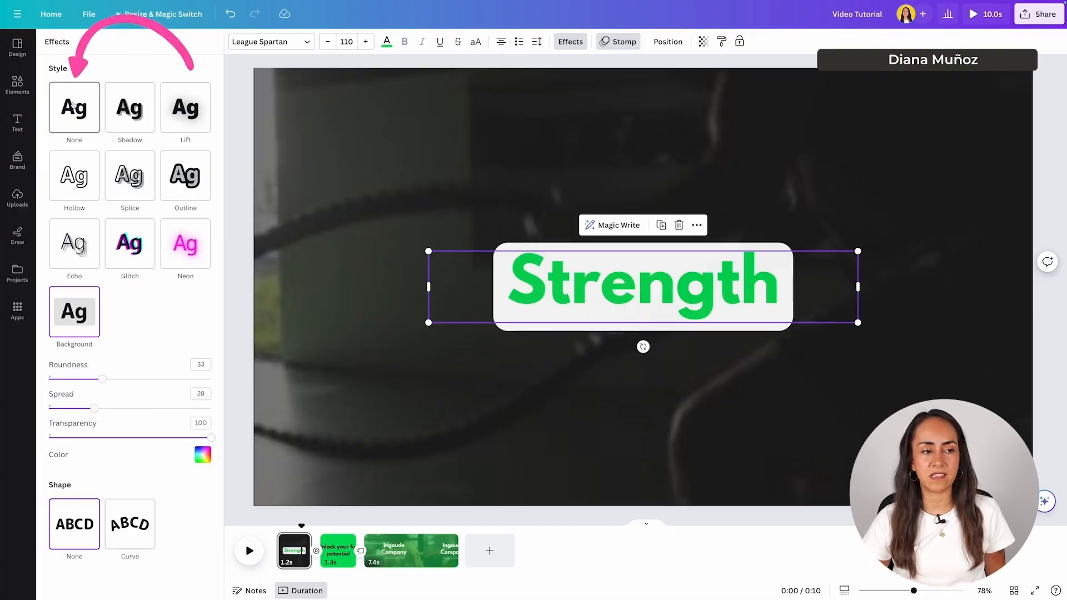
click(73, 104)
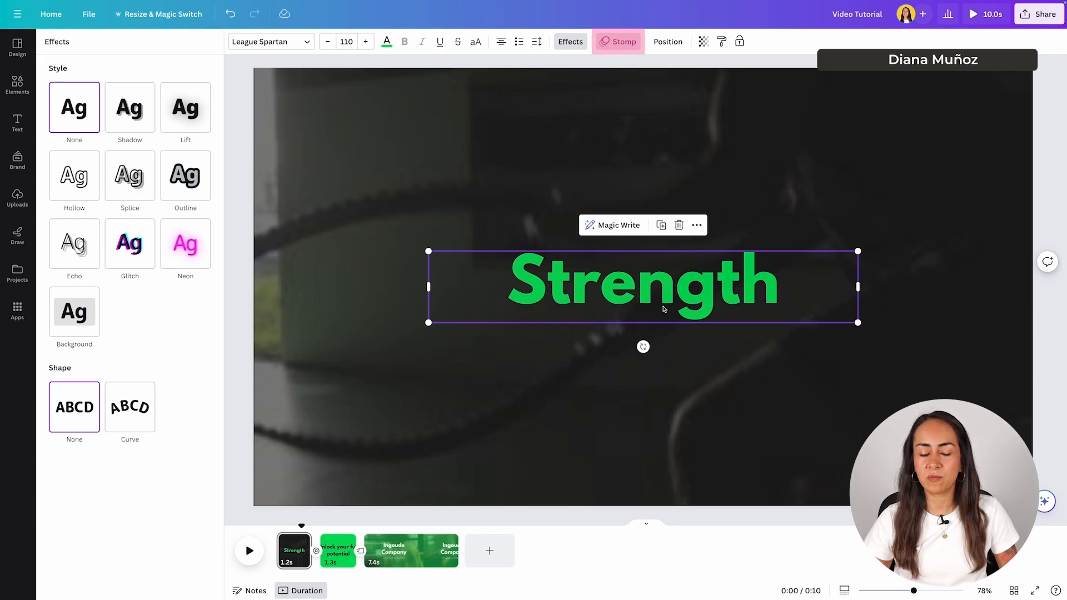
- Replace the Strength heading's Stomp animation with the Typewriter writing animation
click(606, 44)
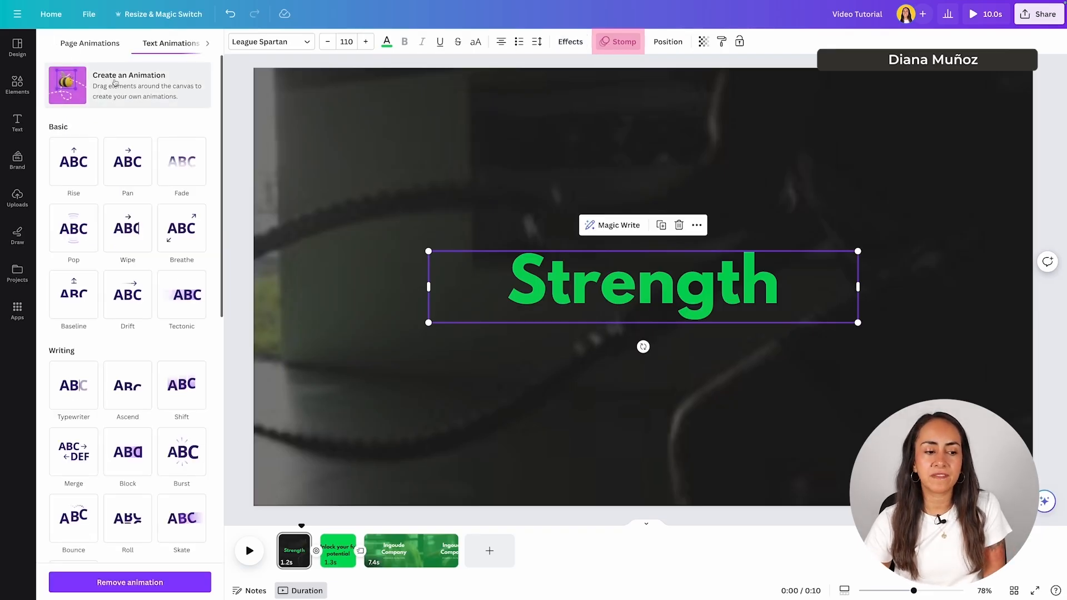
click(116, 582)
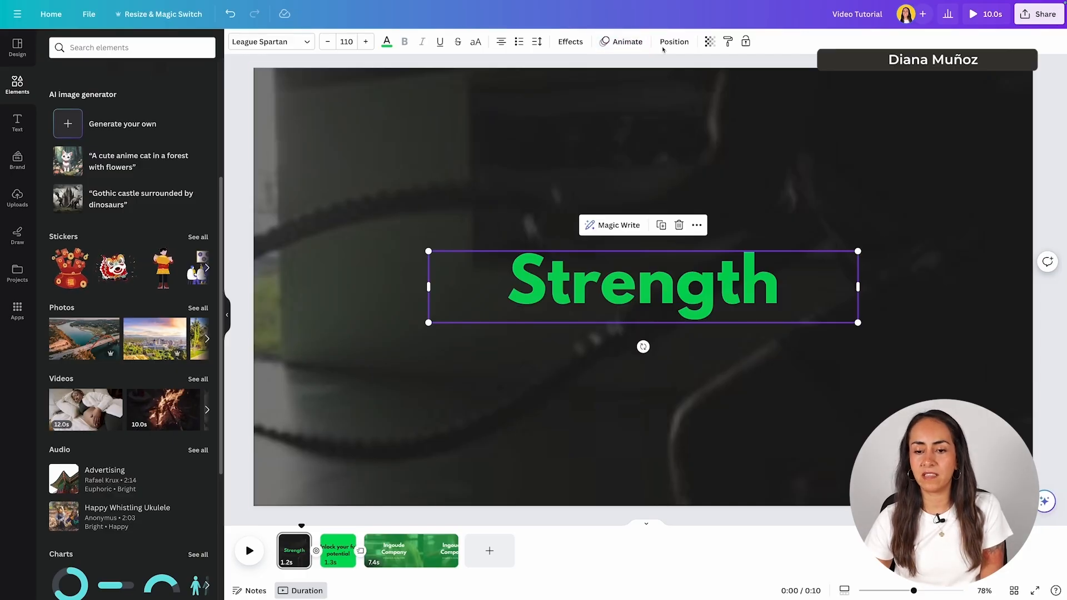
click(622, 42)
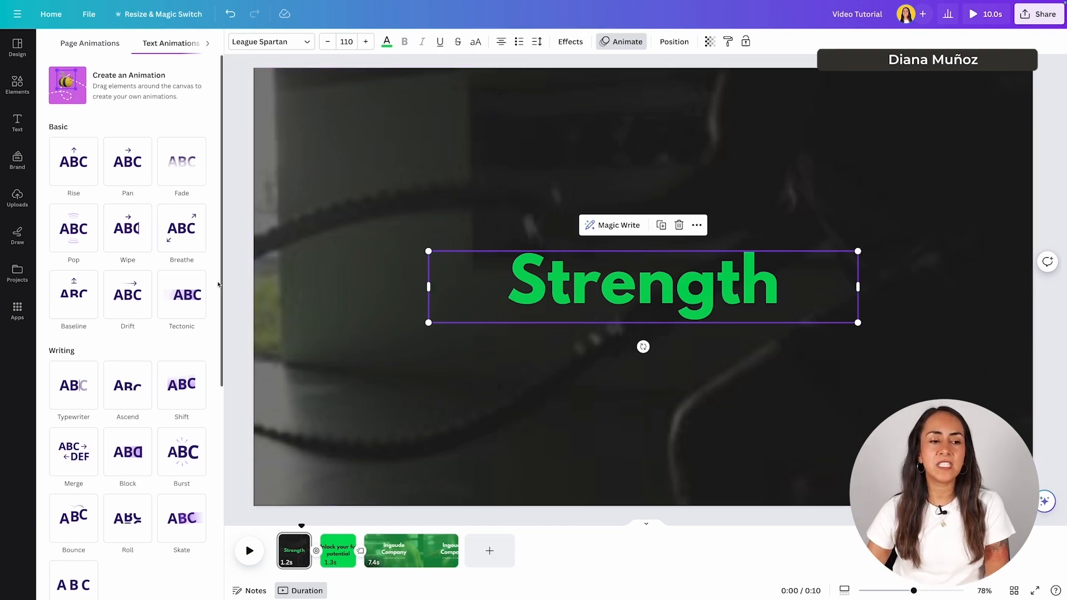
scroll(215, 287, down, 3)
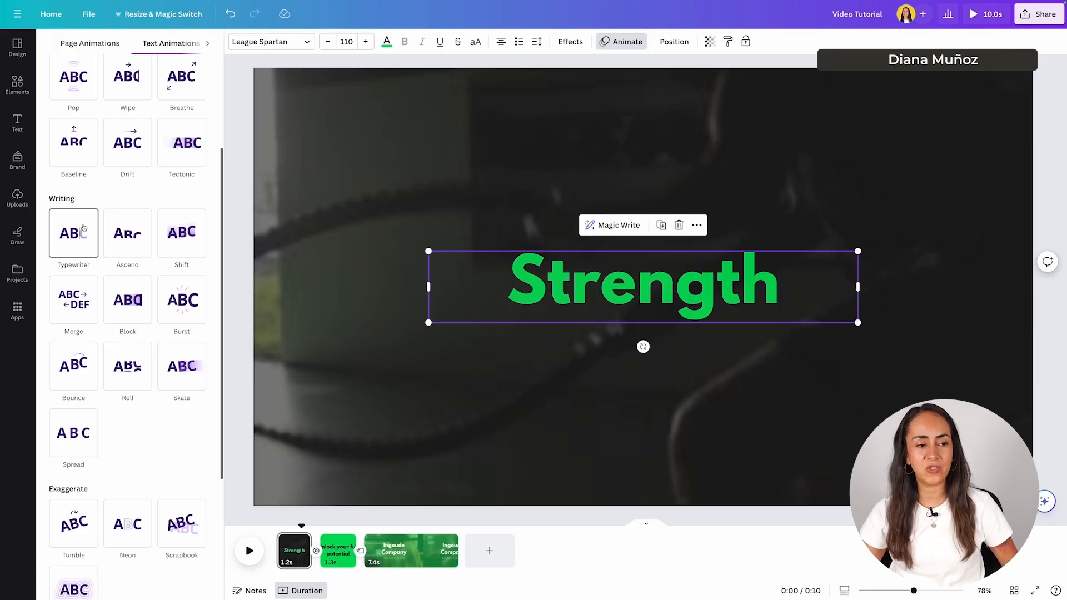
click(82, 232)
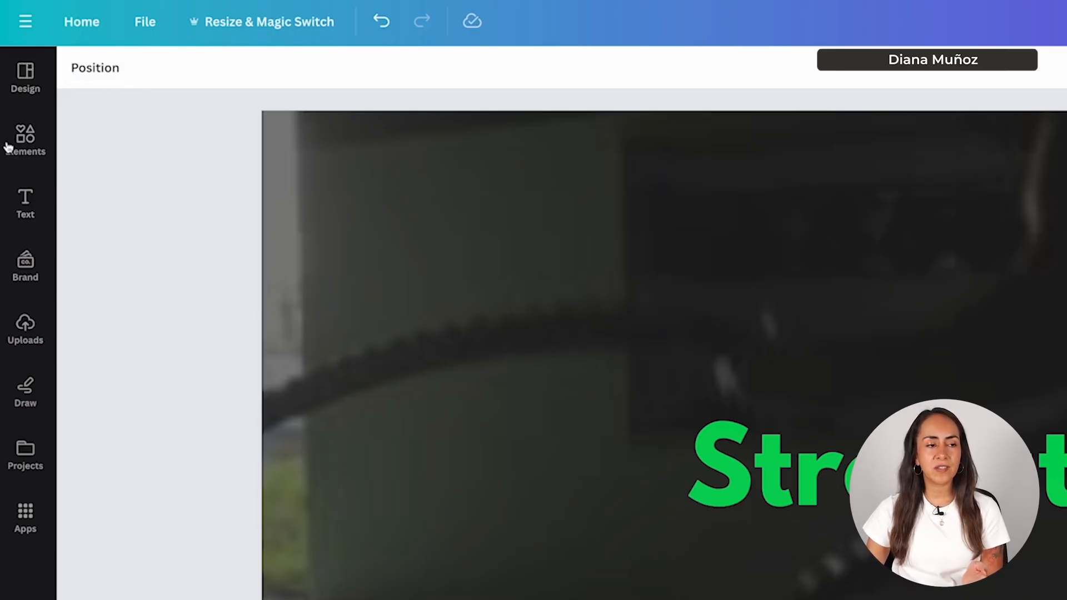
- Browse the fitness and workout video templates in the Design panel
click(26, 73)
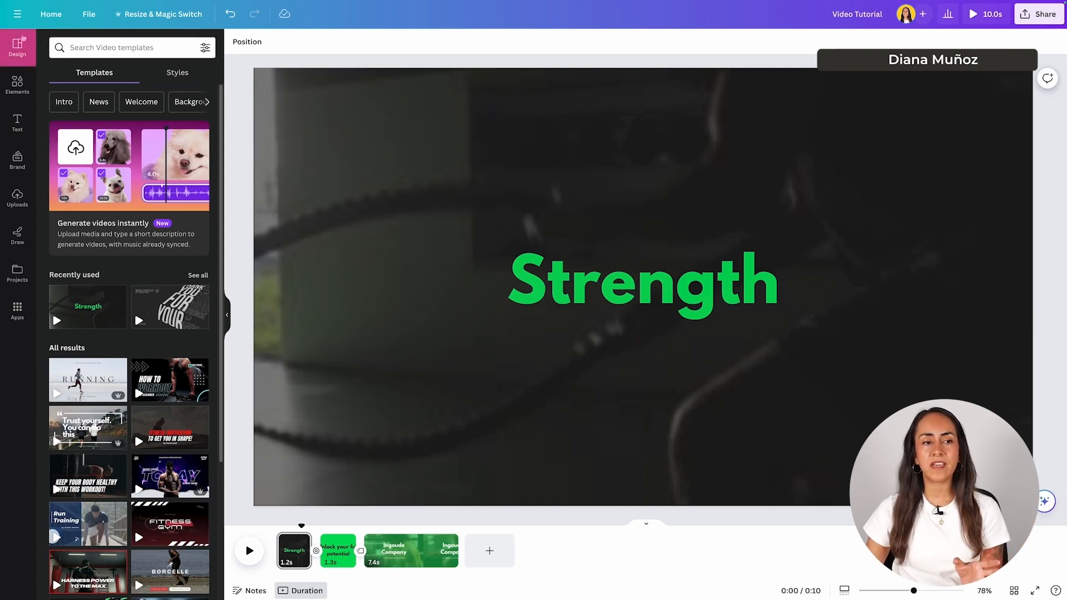
scroll(183, 237, down, 7)
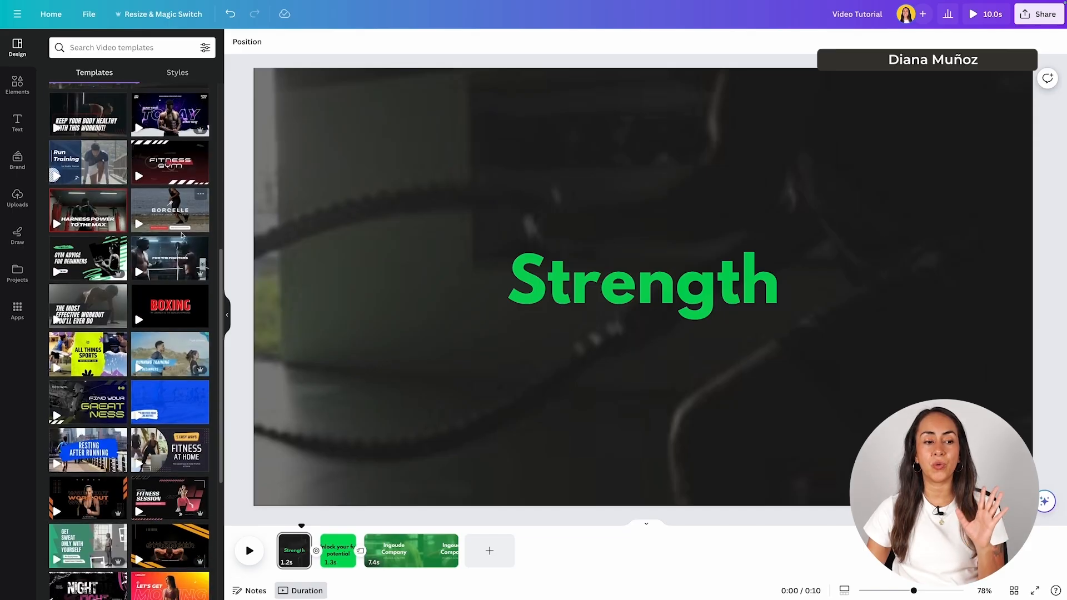
scroll(181, 236, down, 5)
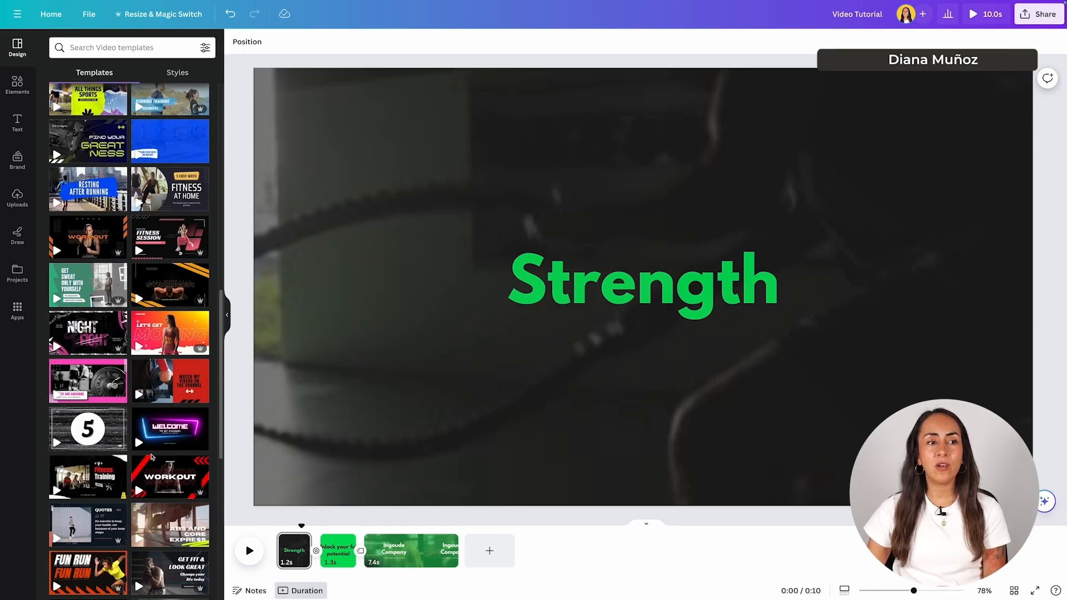
scroll(153, 457, down, 3)
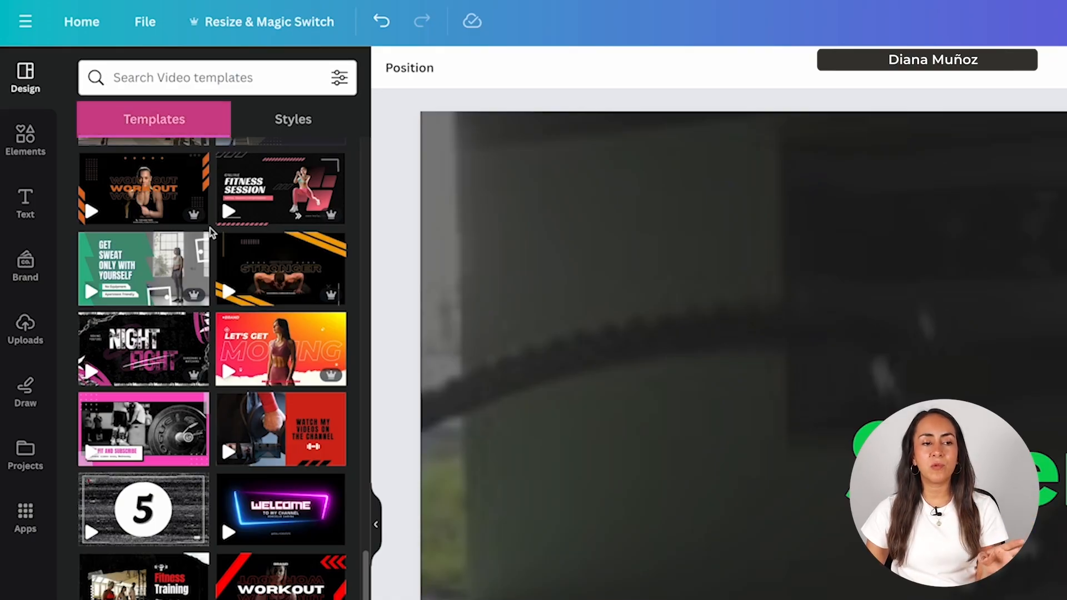
scroll(214, 233, up, 5)
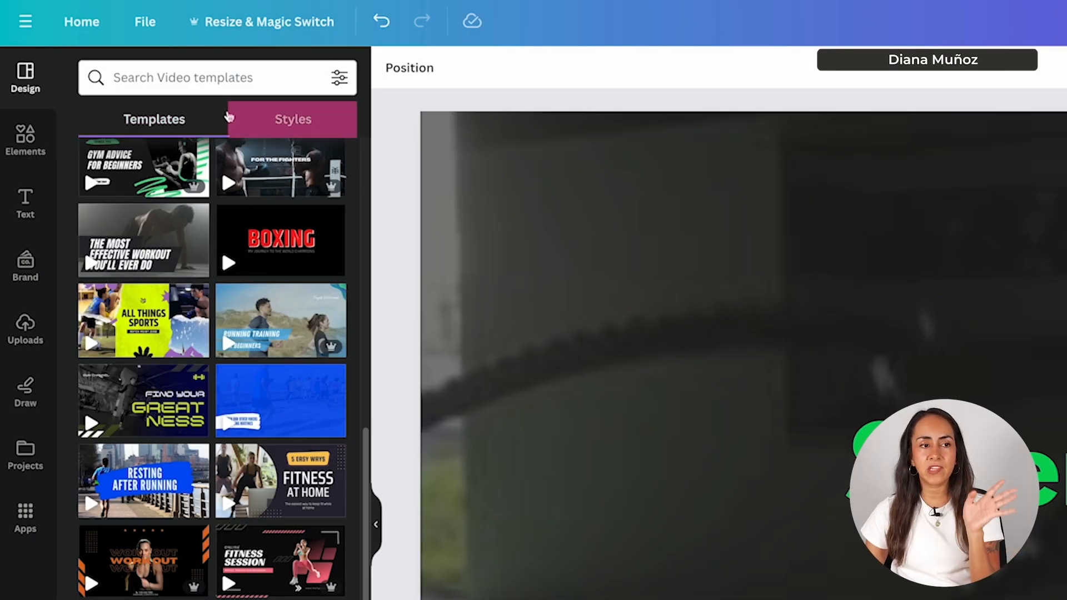
- Apply the brand fonts and colour palette from Styles to pages 1 and 2
click(321, 121)
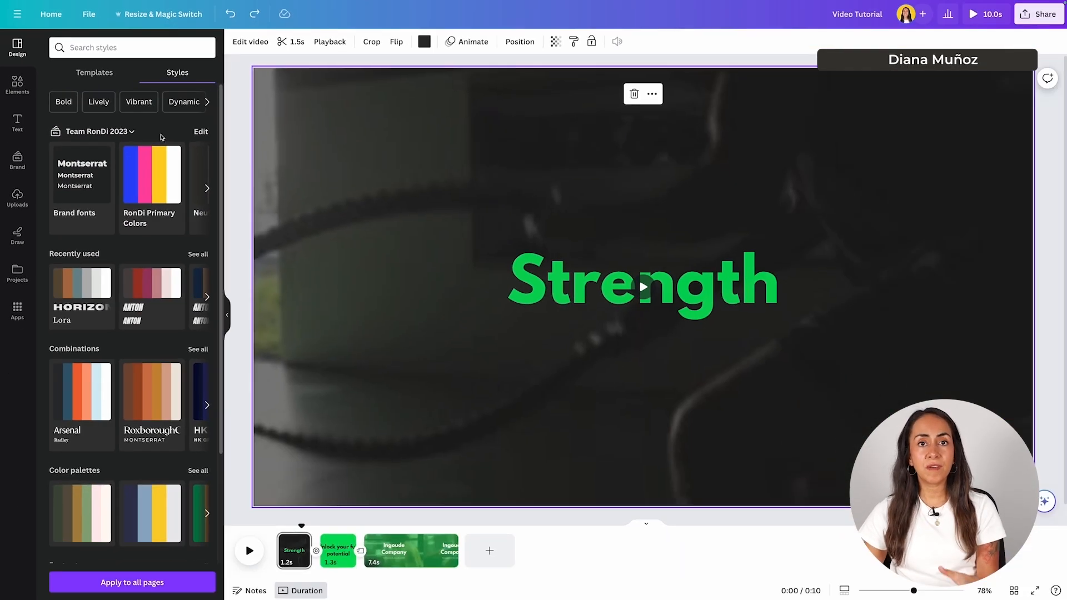
click(87, 178)
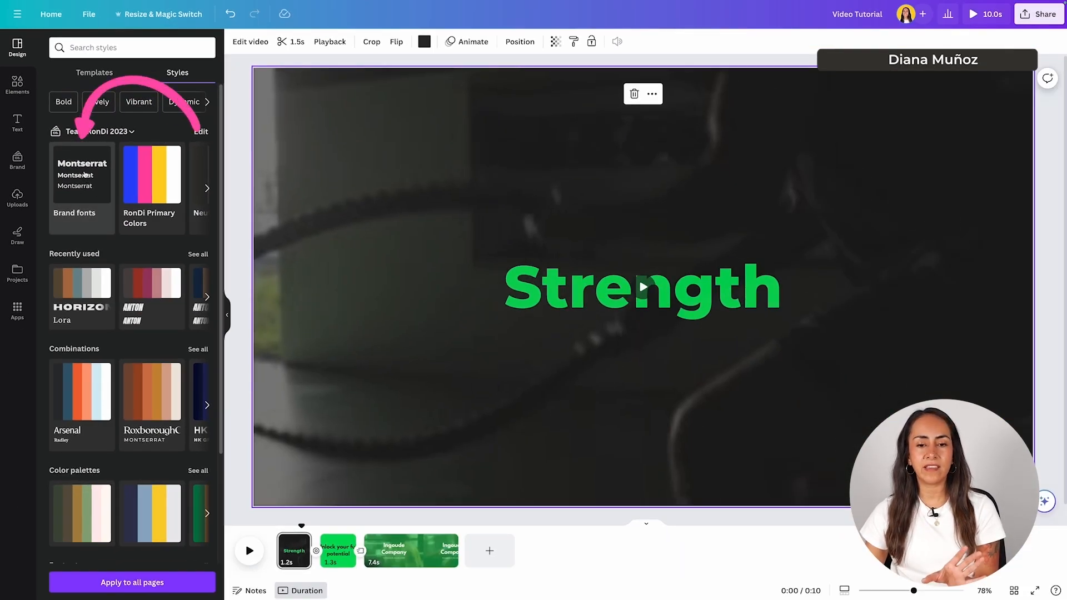
click(151, 175)
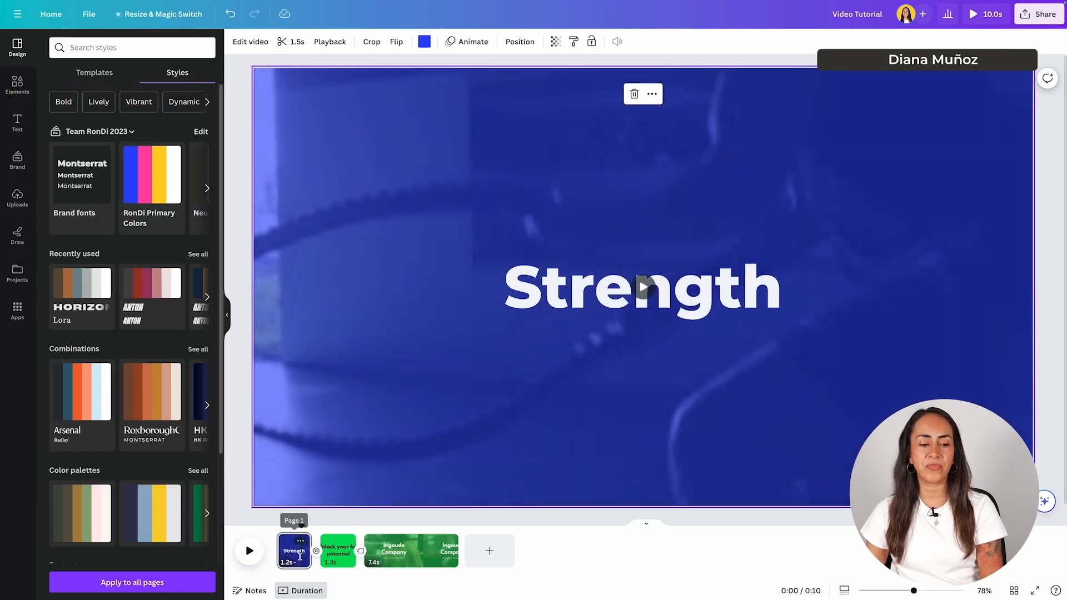
click(338, 550)
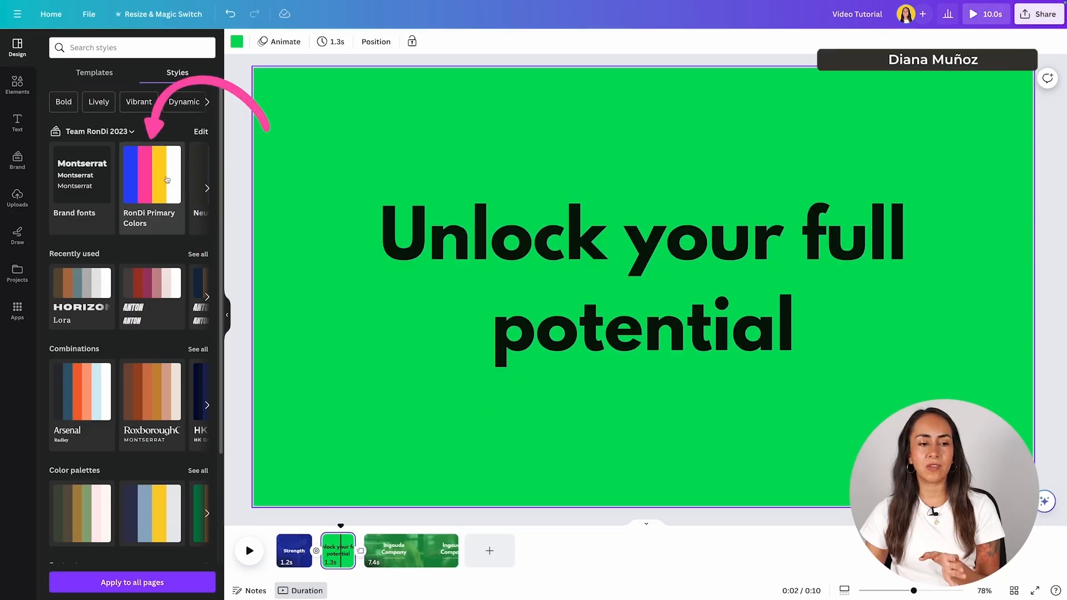
click(152, 174)
click(98, 176)
- Restyle page 3 with brand colours and fonts, undo it, and return to page 1
click(402, 551)
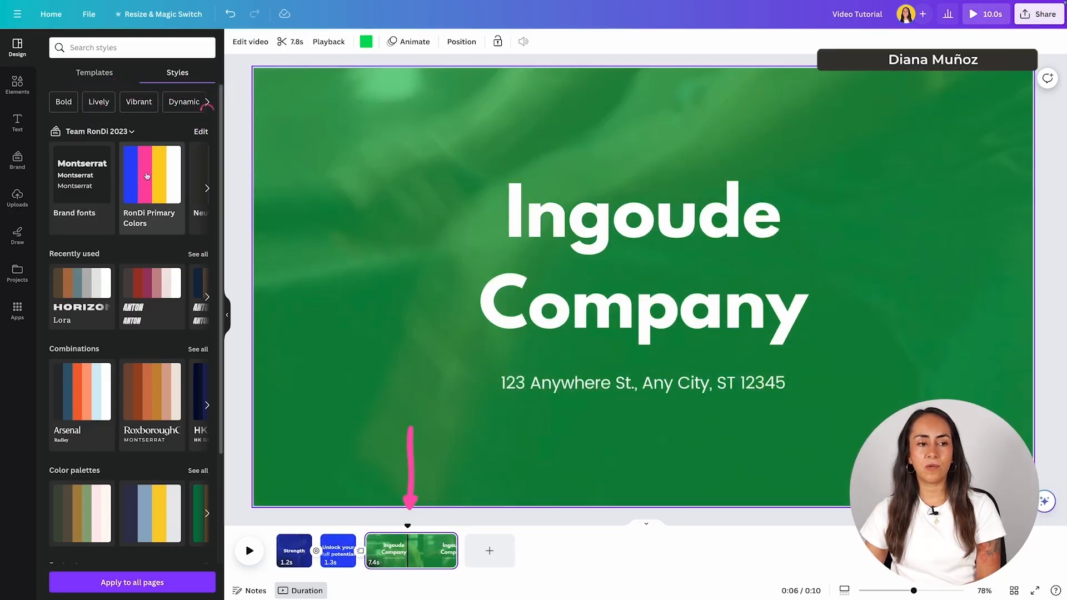
click(140, 174)
click(89, 172)
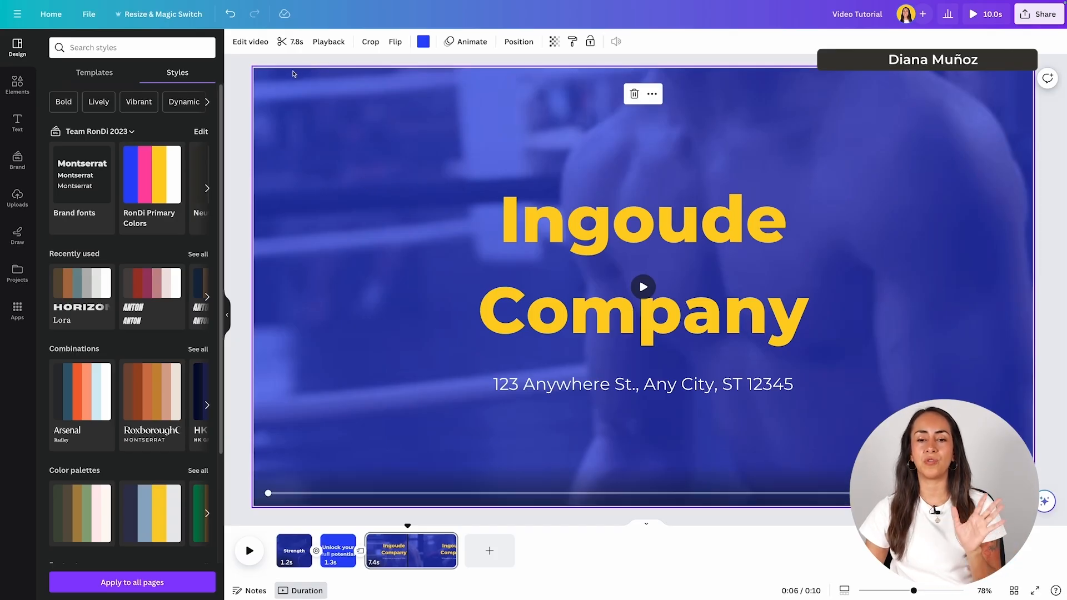
click(230, 16)
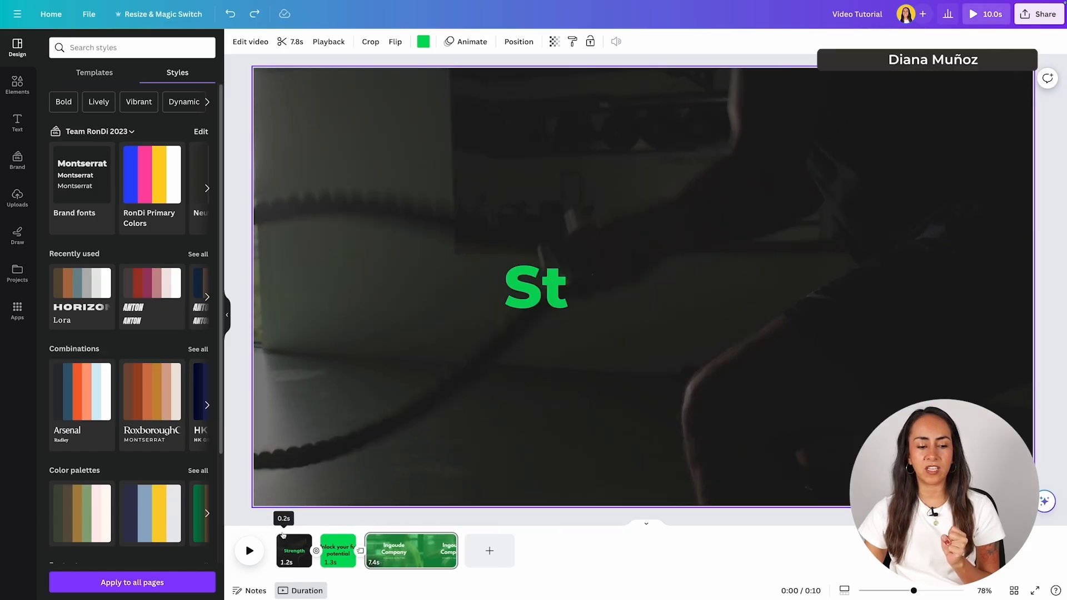
click(283, 535)
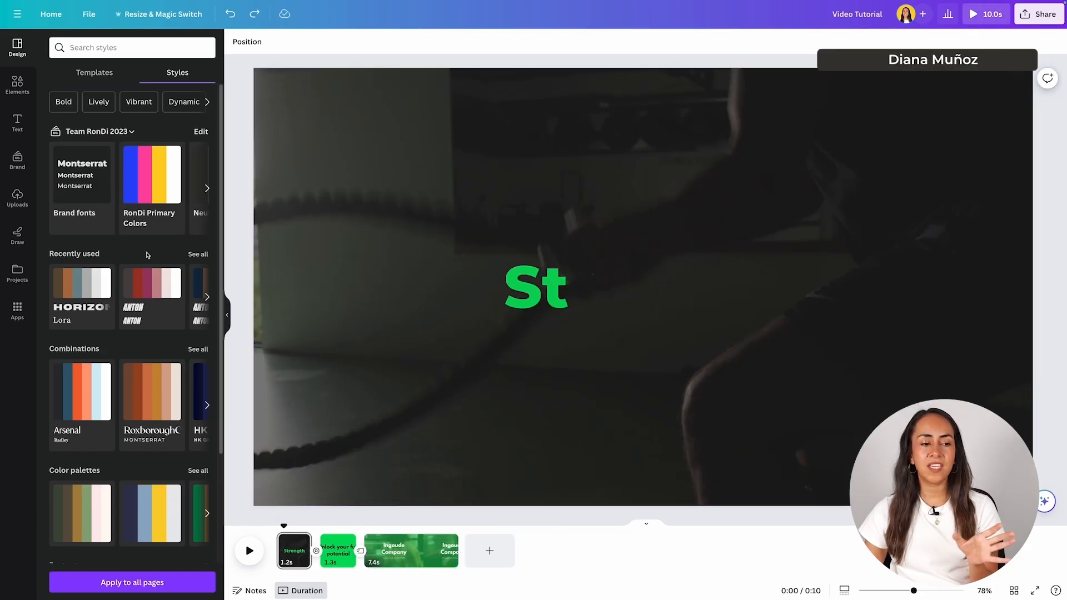
scroll(133, 266, down, 1)
scroll(136, 258, down, 3)
scroll(147, 244, down, 2)
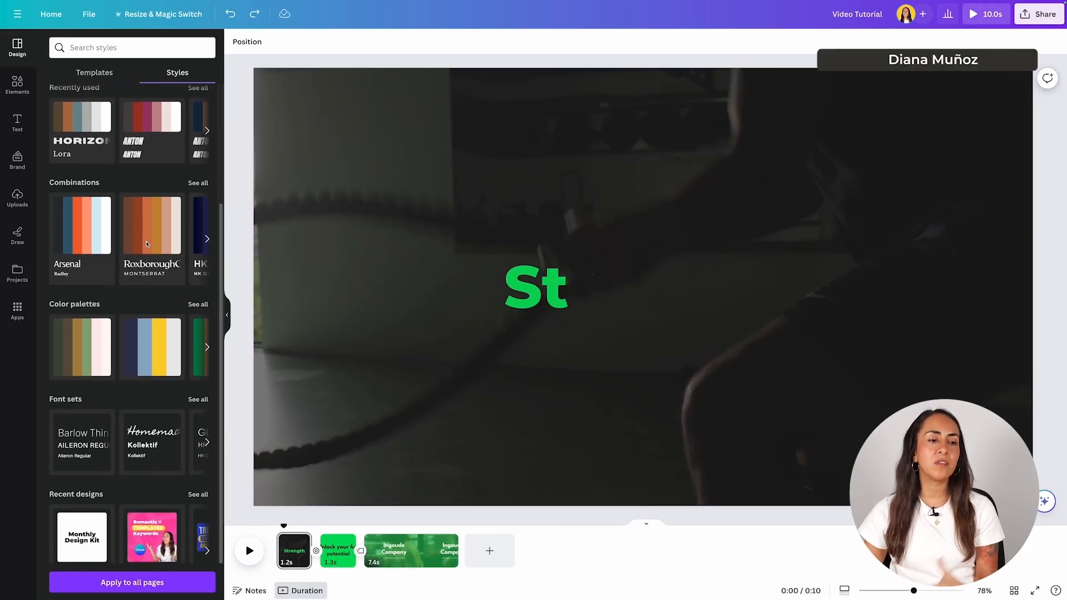
scroll(146, 243, down, 1)
scroll(146, 242, down, 1)
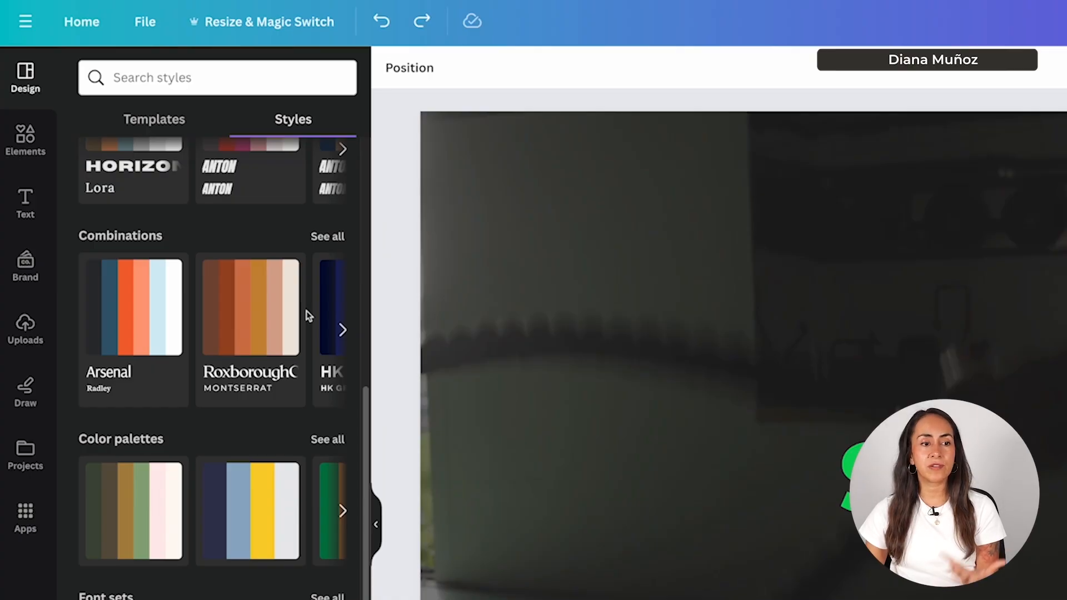
click(252, 300)
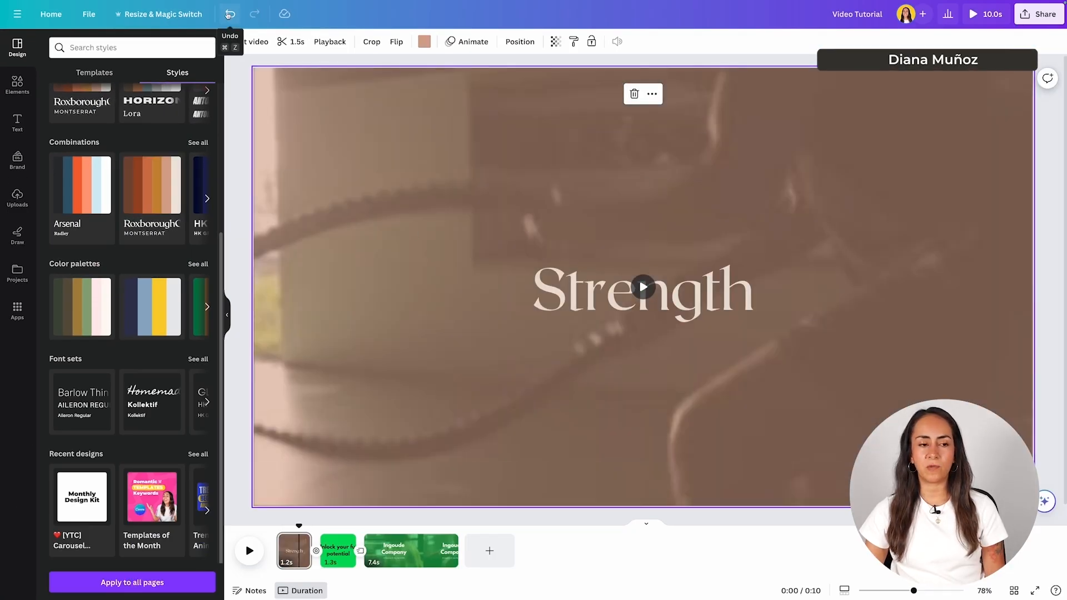
click(228, 15)
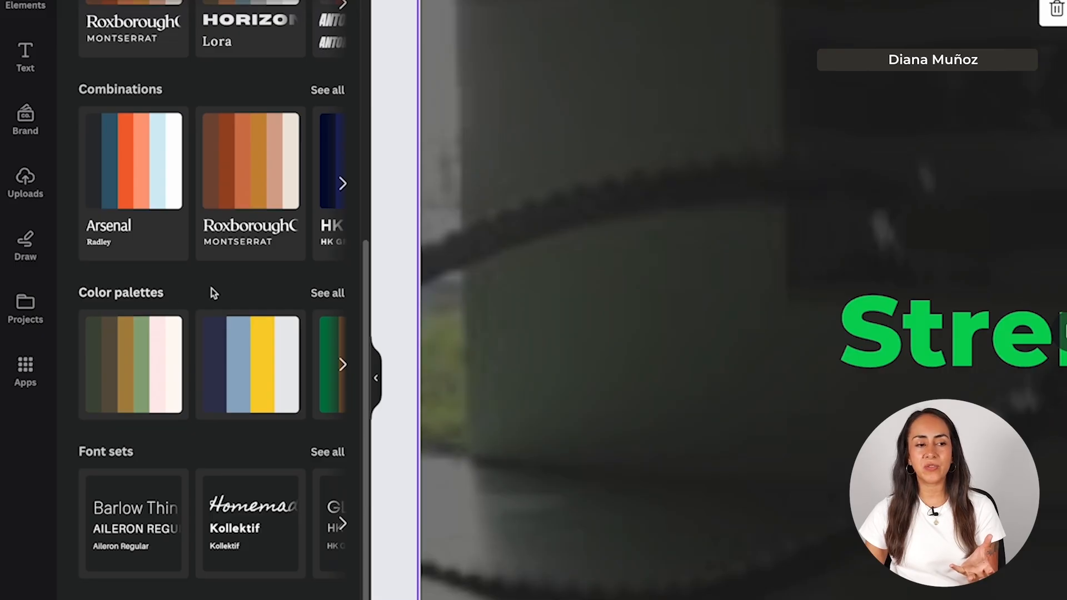
click(238, 379)
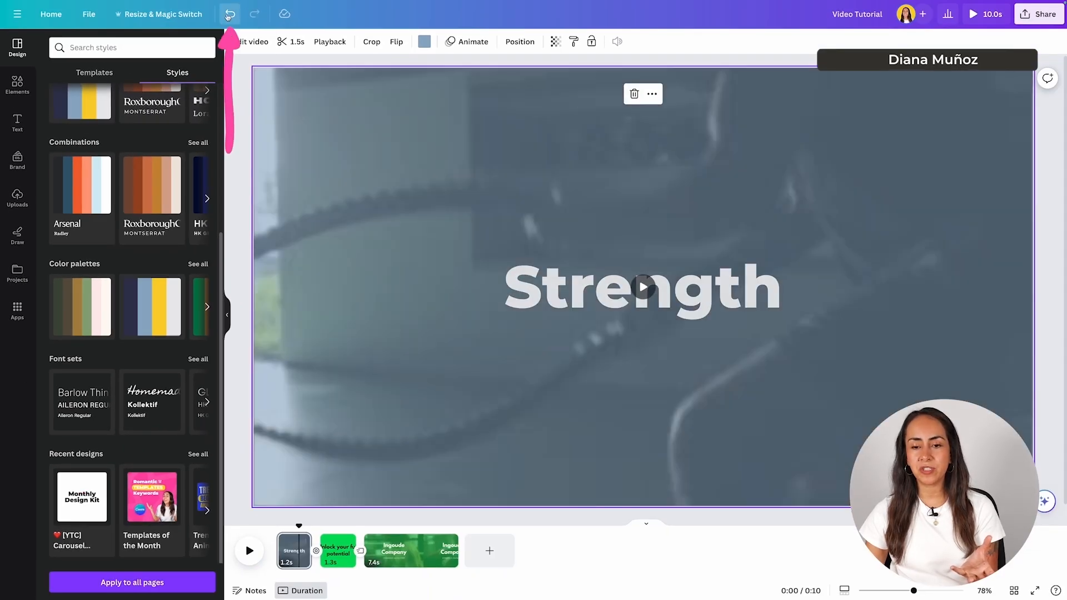
click(228, 15)
click(160, 415)
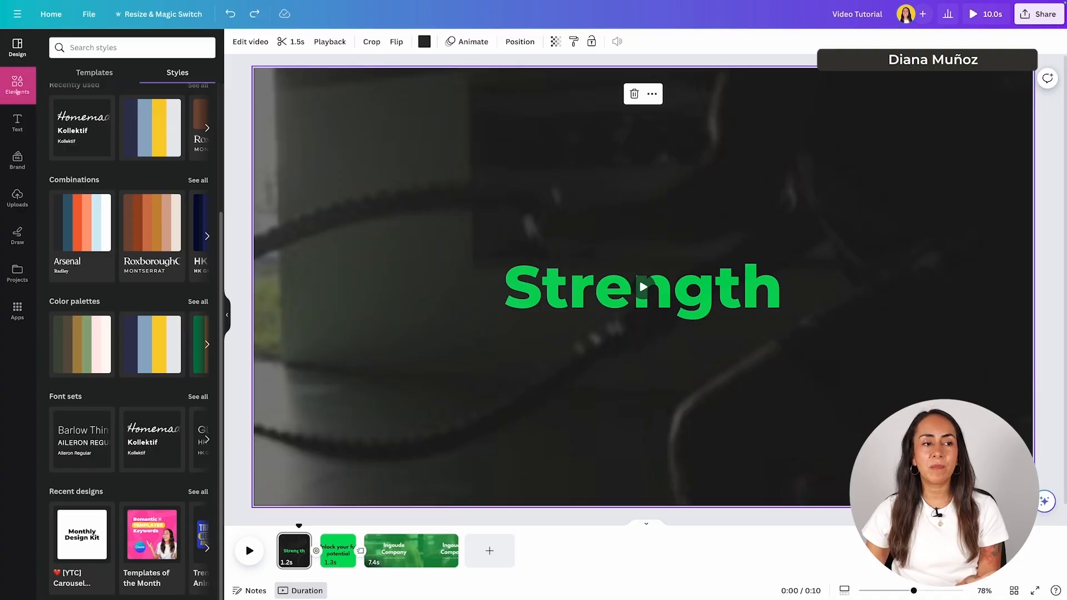
- Scroll the Elements library down to the Frames section
click(16, 88)
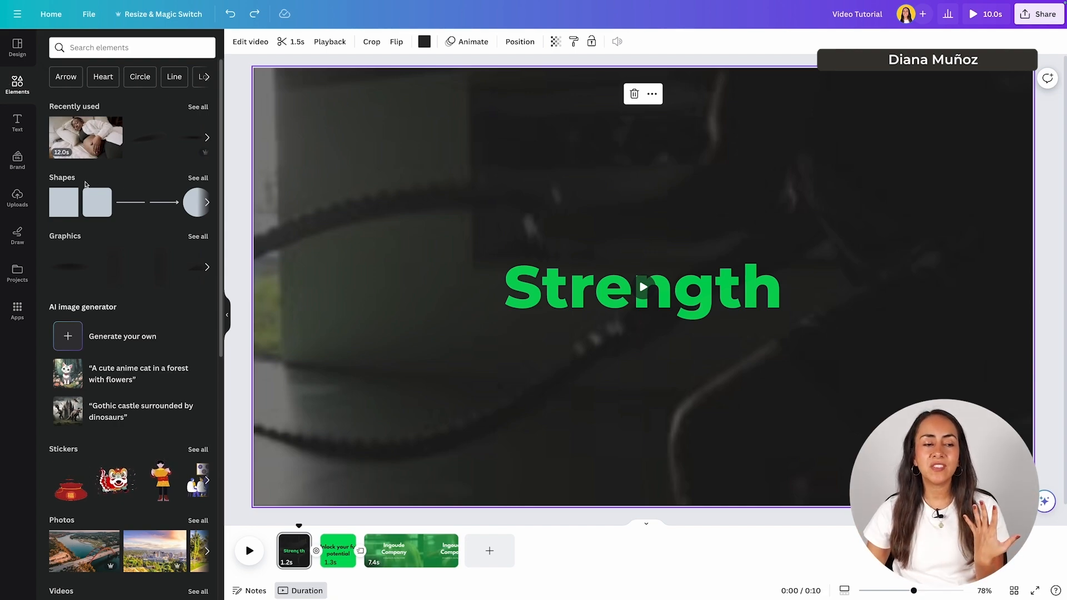
scroll(93, 153, down, 1)
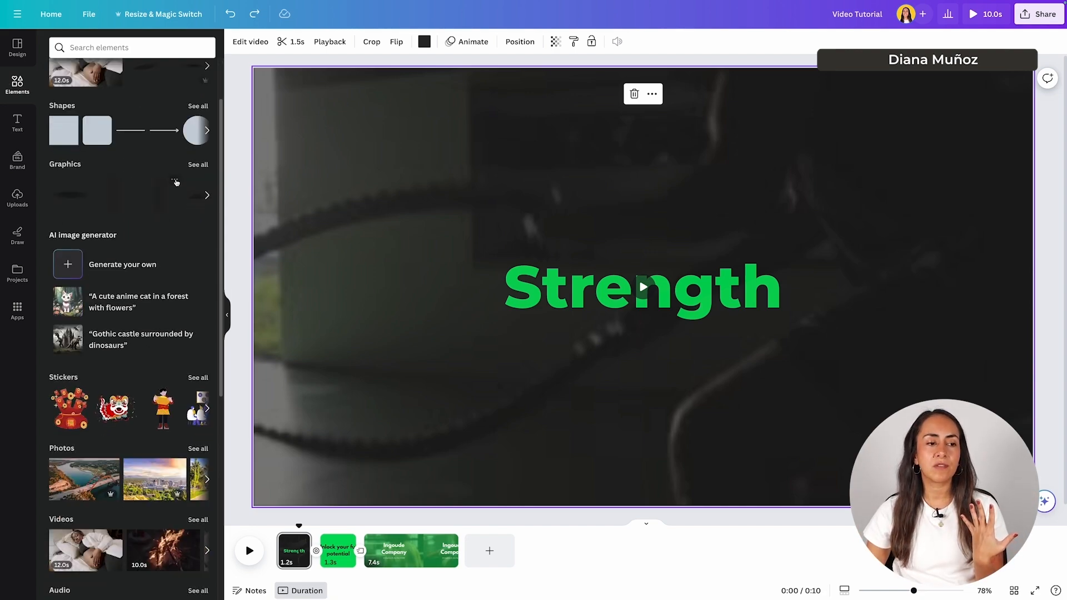
scroll(108, 235, down, 1)
scroll(108, 235, down, 1)
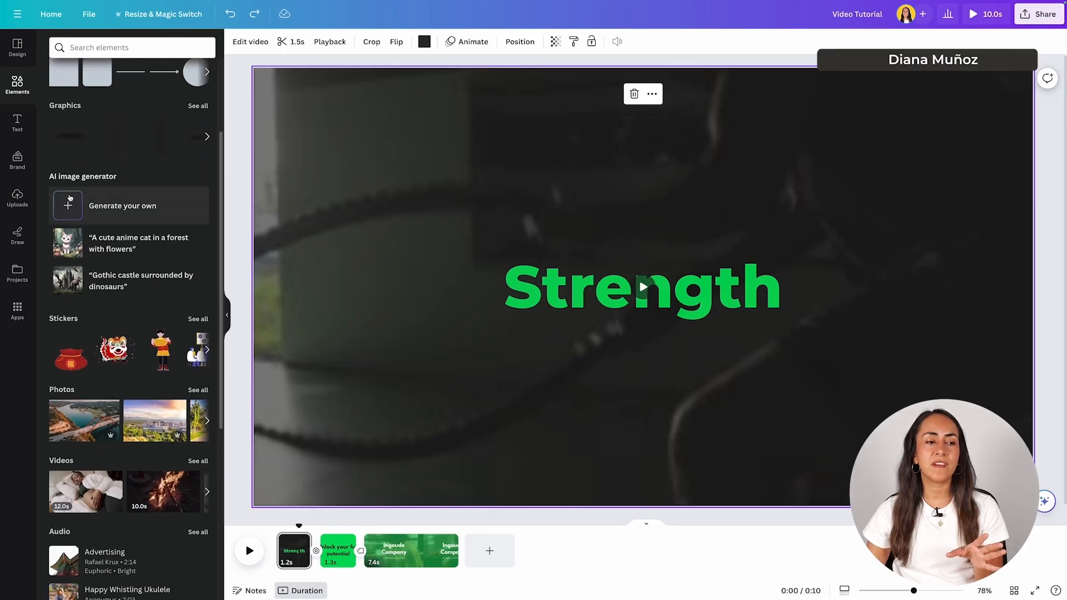
scroll(129, 184, down, 5)
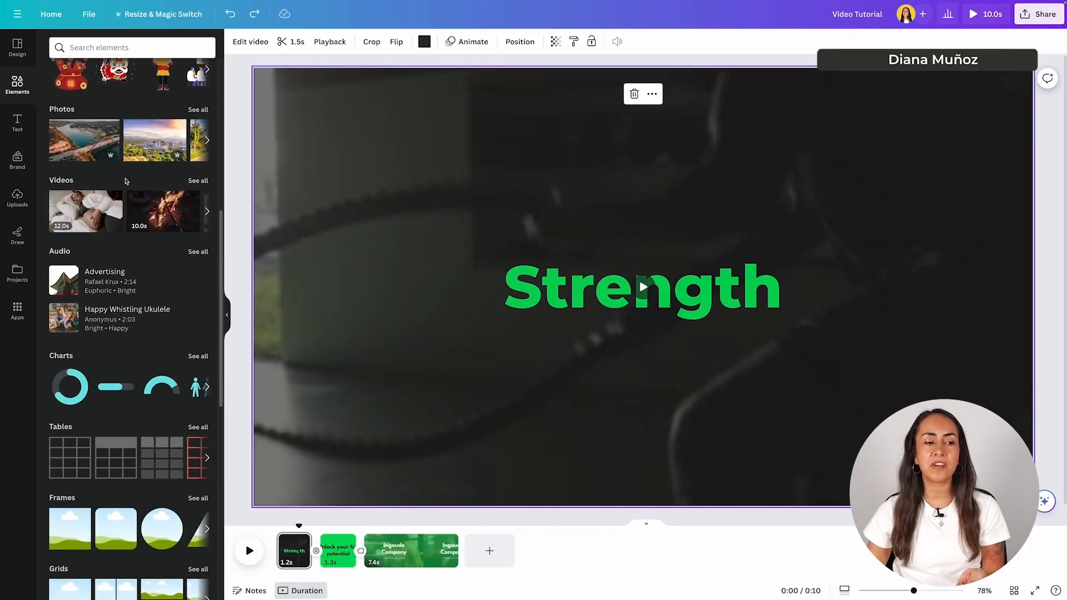
scroll(116, 117, up, 1)
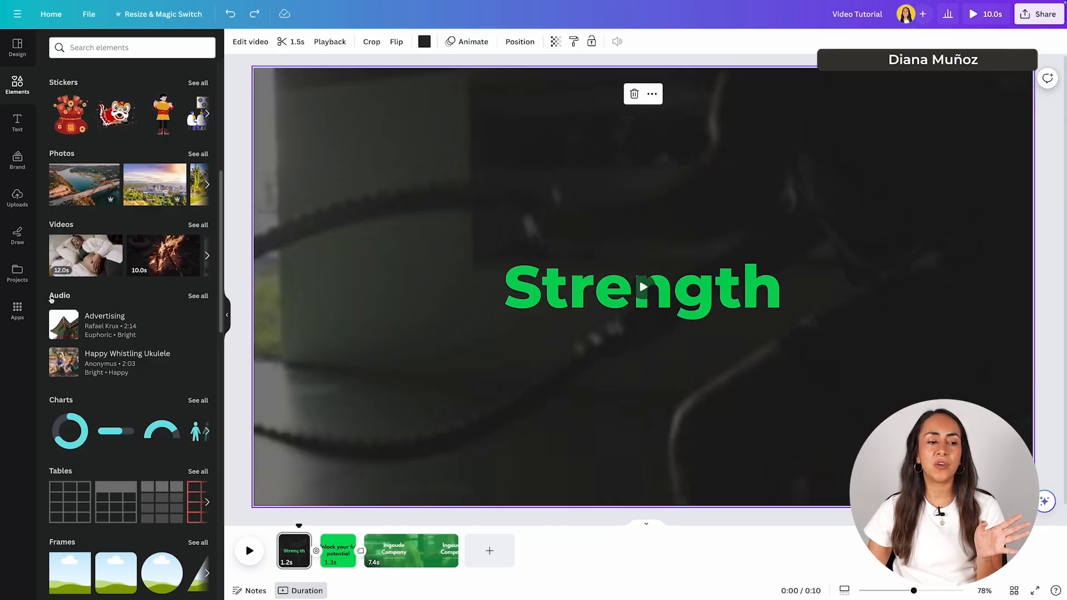
scroll(134, 306, down, 4)
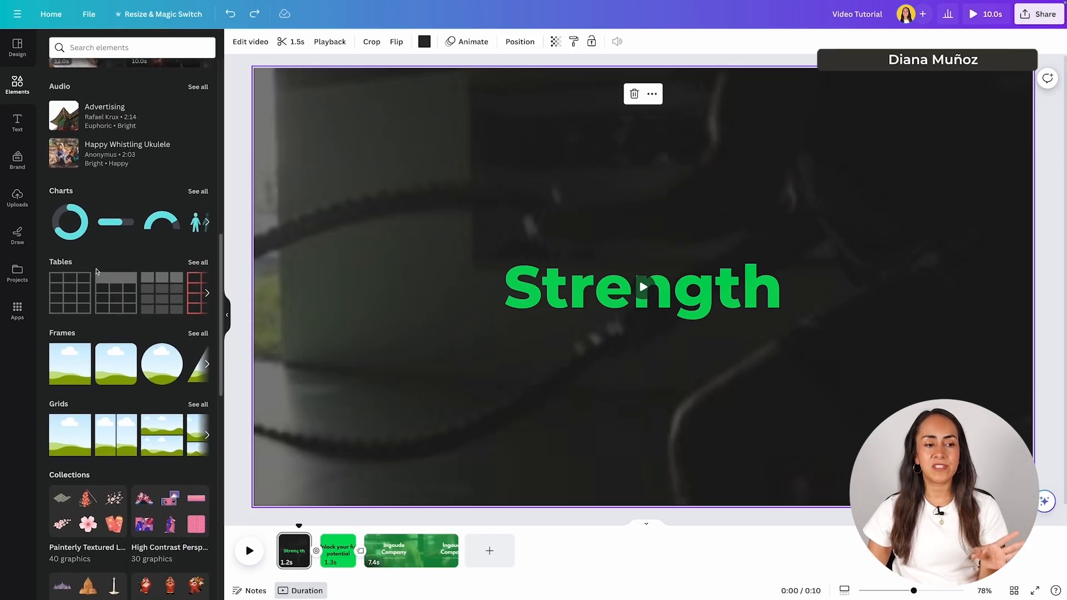
scroll(95, 267, down, 3)
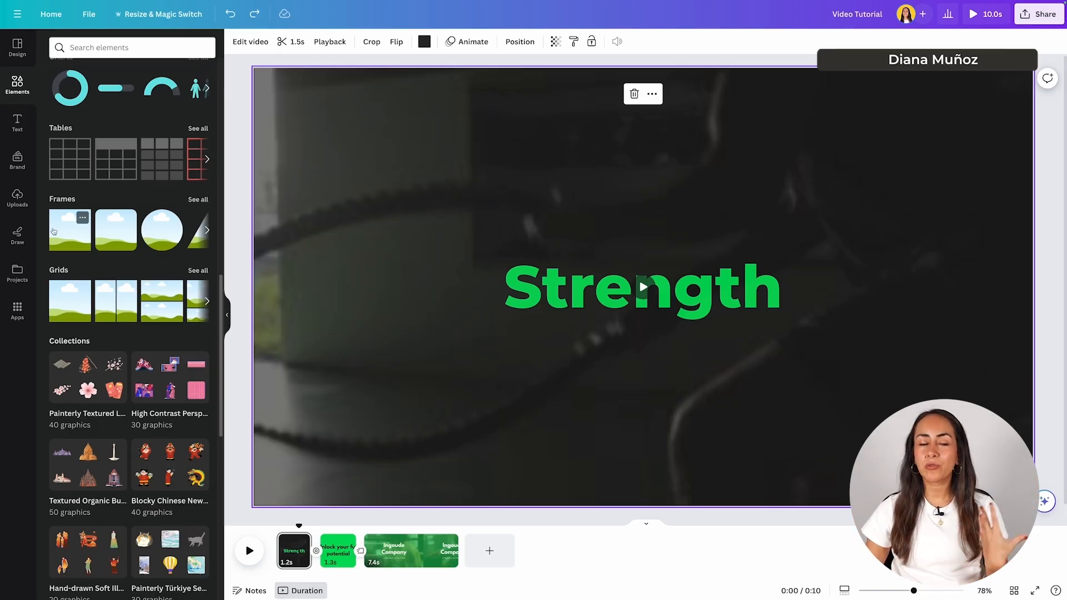
scroll(100, 239, up, 1)
- Add a new fourth page and place a circle frame at its centre
click(490, 551)
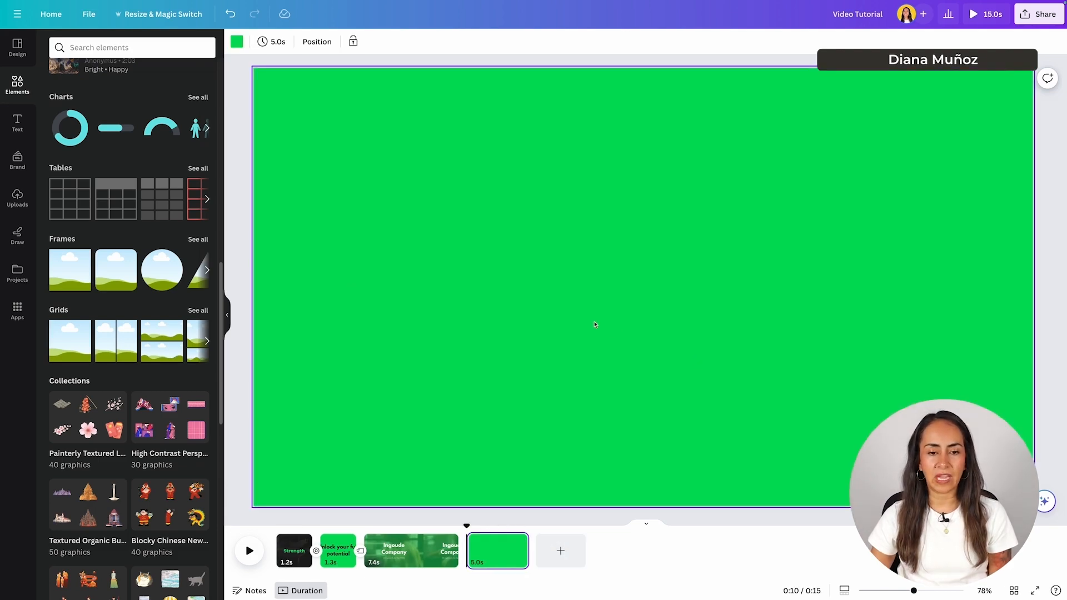
click(162, 270)
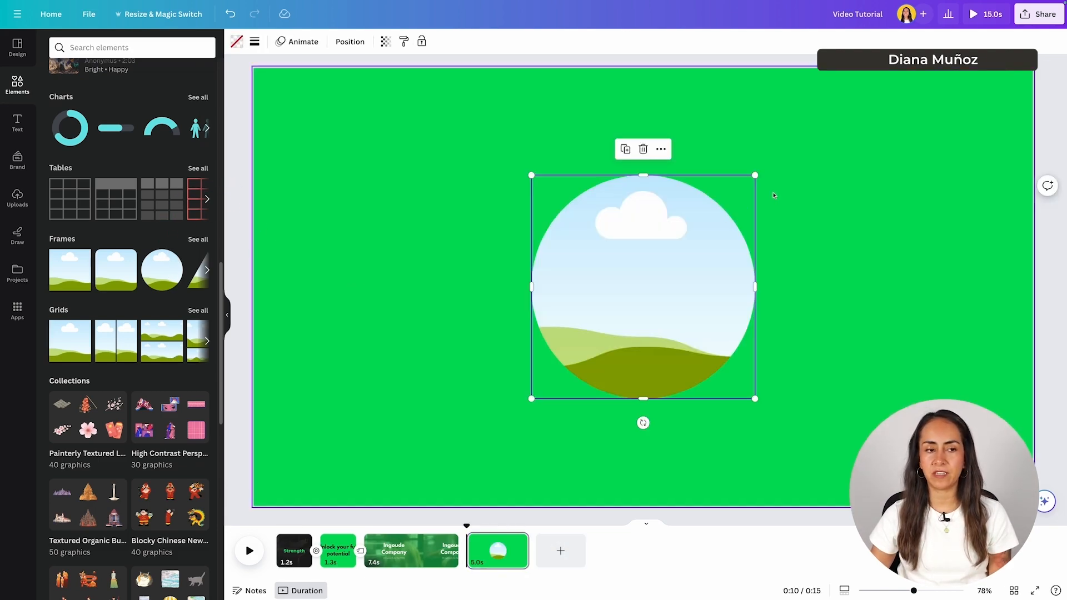
scroll(121, 179, up, 3)
scroll(121, 179, up, 2)
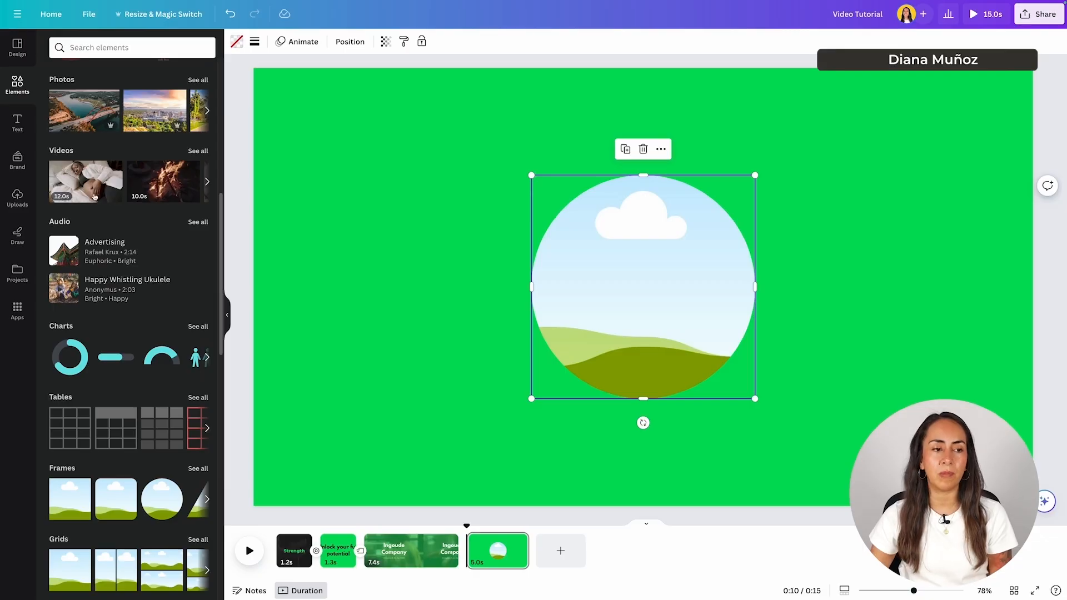
- Drop the sleeping-woman video into the circle frame and preview page four
drag(79, 173, 651, 259)
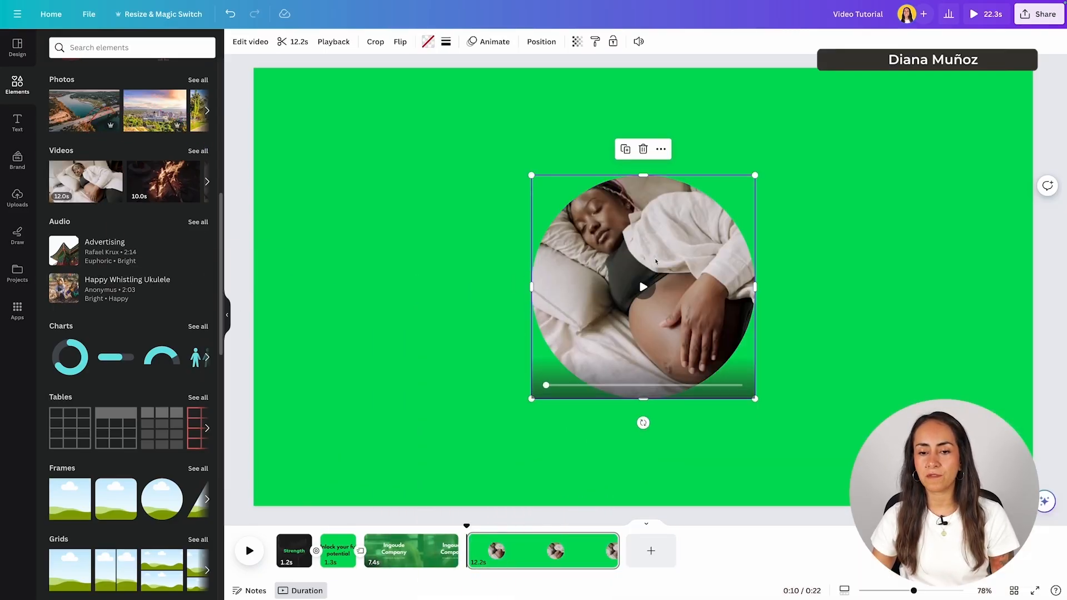
click(513, 550)
click(250, 551)
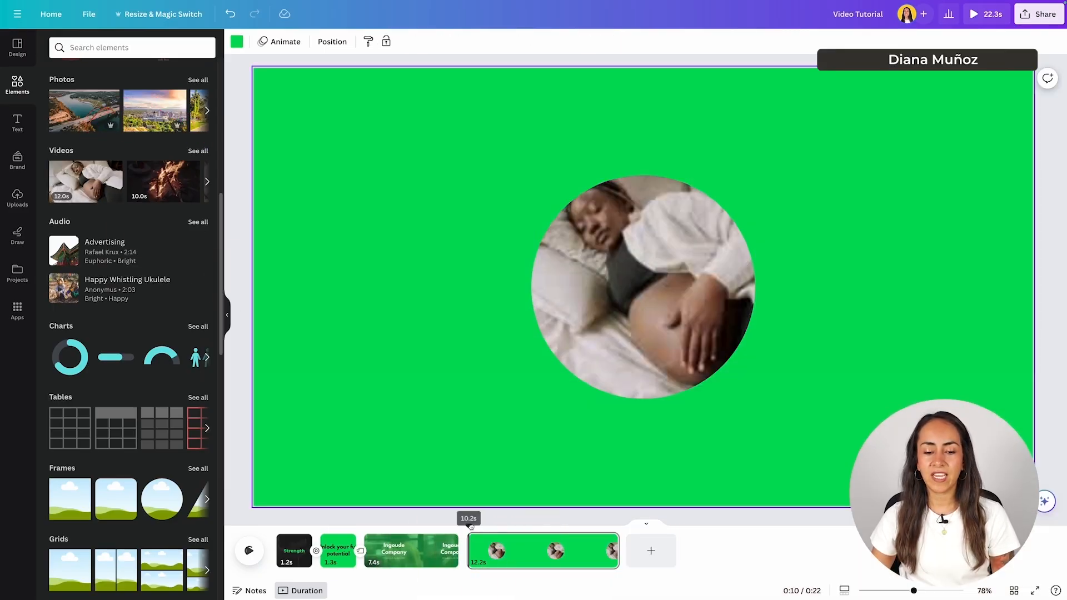
click(248, 554)
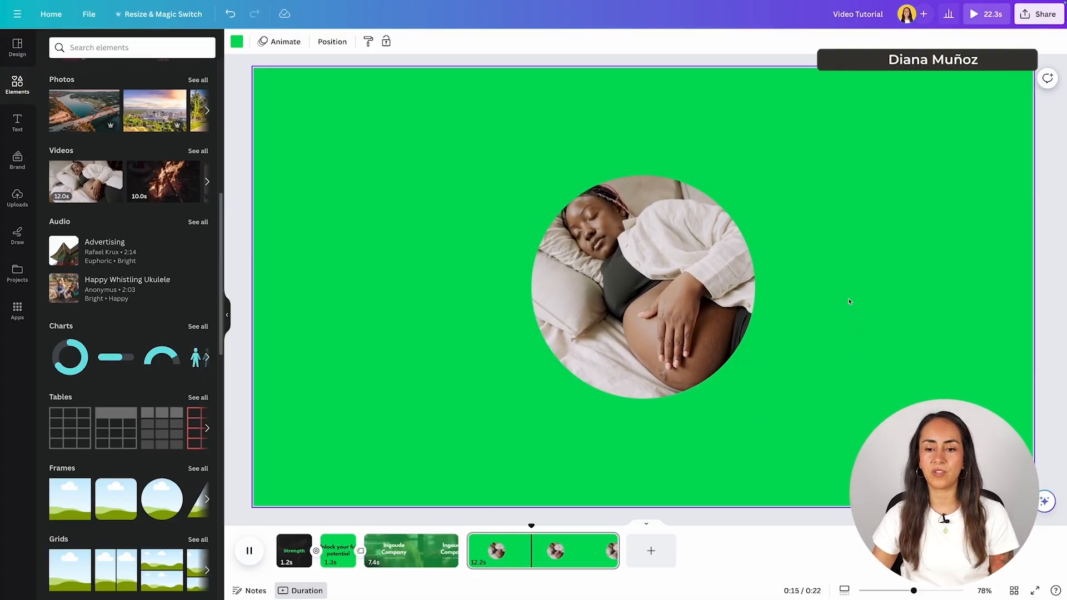
click(248, 550)
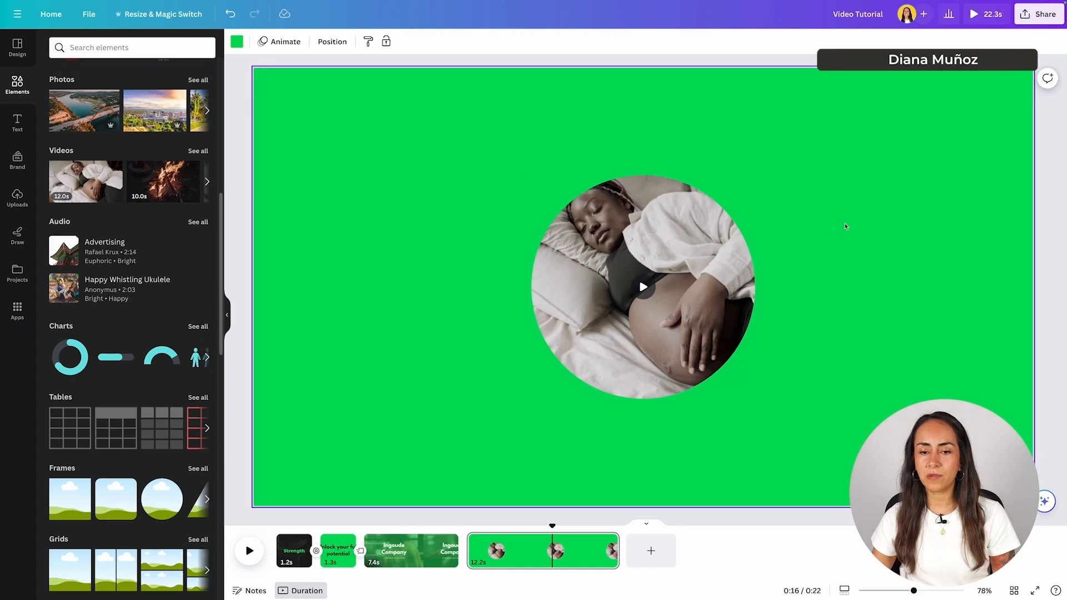
drag(553, 525, 539, 528)
- Enlarge the circular video and centre it on the page
click(639, 298)
drag(757, 172, 876, 66)
drag(834, 157, 776, 207)
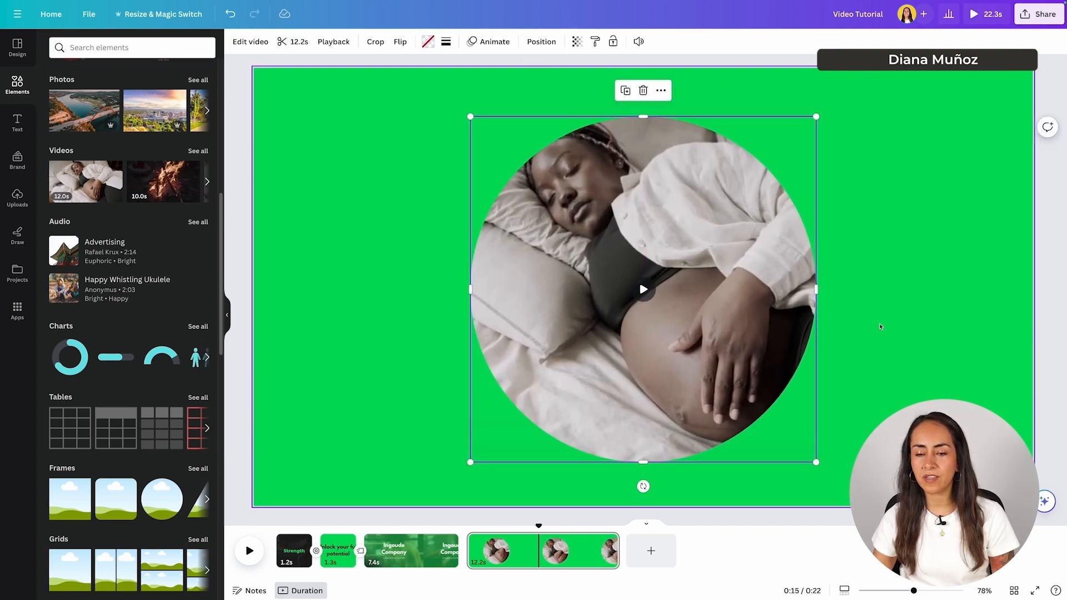
- Enlarge and reposition the sleeping-woman video inside the circle frame to recrop it
double_click(747, 221)
drag(650, 212, 721, 228)
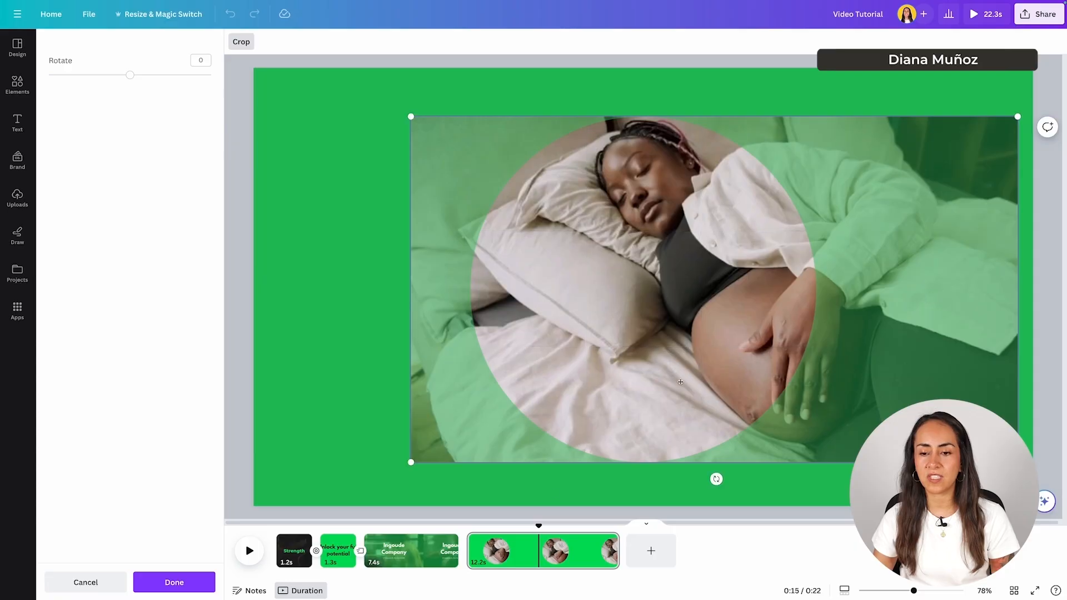
drag(411, 462, 291, 527)
drag(698, 315, 783, 348)
drag(379, 117, 315, 116)
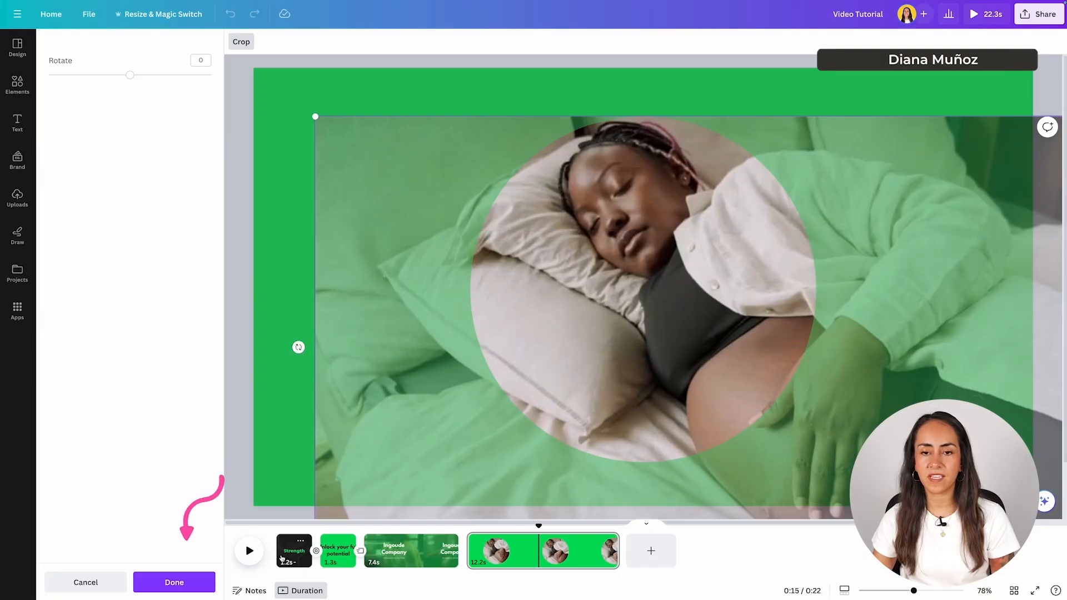
click(174, 581)
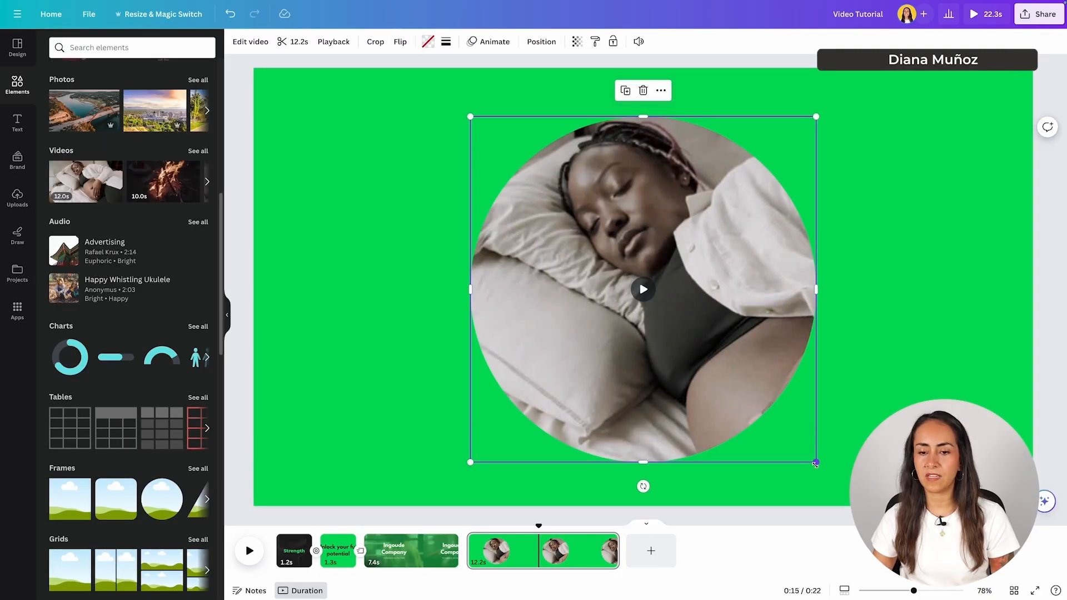
- Shrink the circle-framed video, centre it on the green page, and preview from 0:10
drag(816, 464, 703, 350)
drag(630, 287, 687, 335)
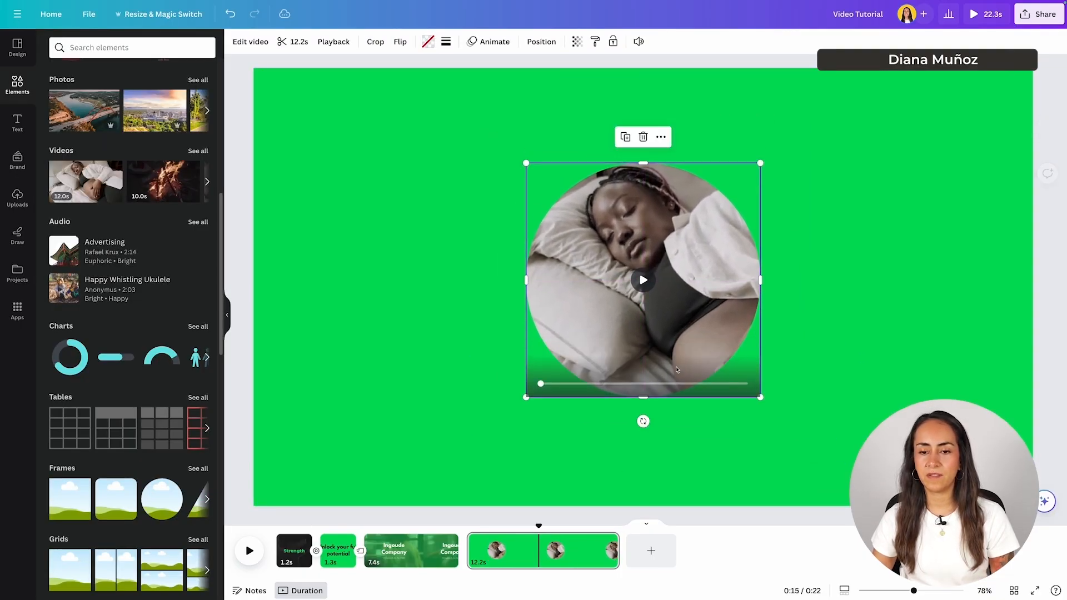
drag(538, 551, 476, 551)
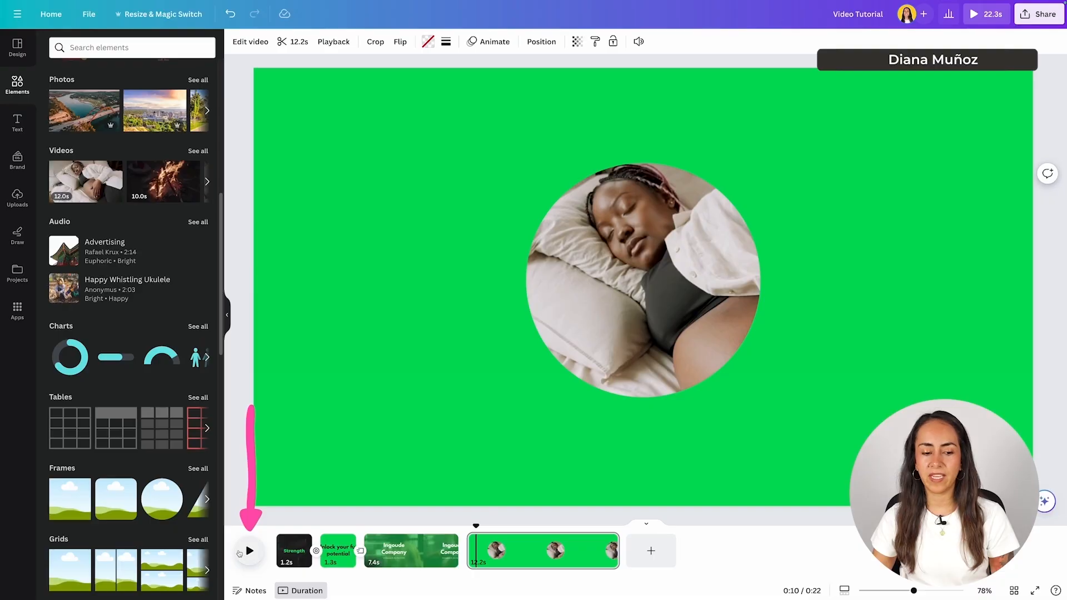
click(239, 553)
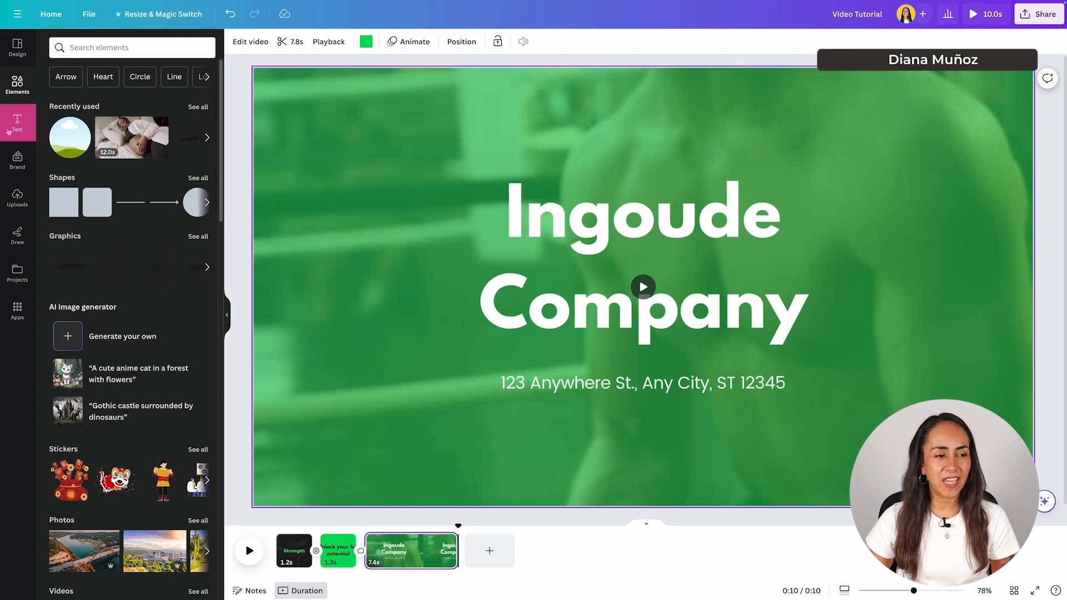
- Try a paragraph text box at size 23.3 near the page's top-left, then delete it
click(15, 120)
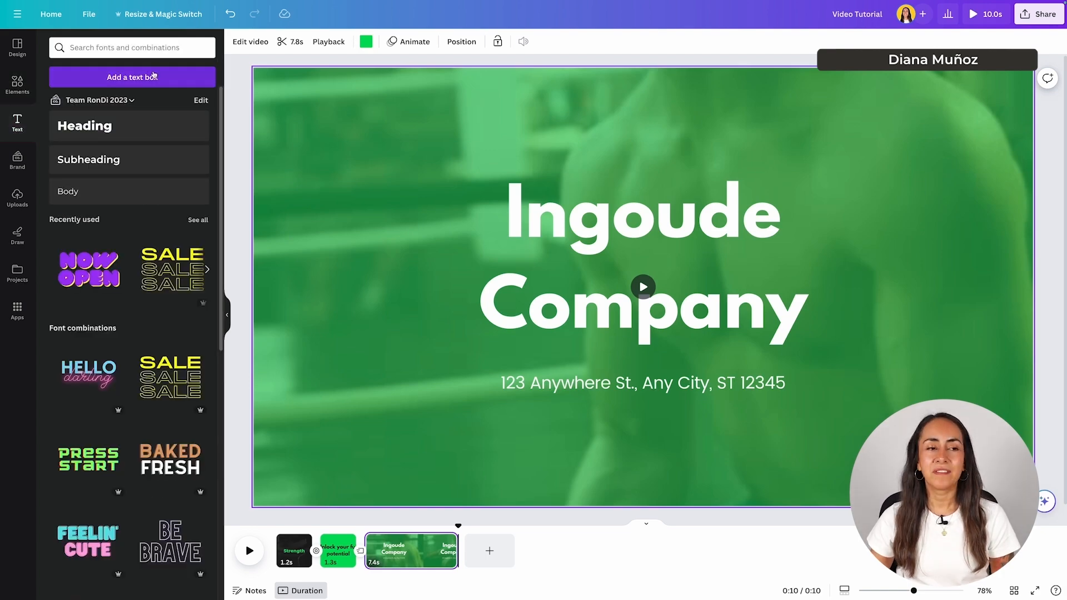
click(146, 78)
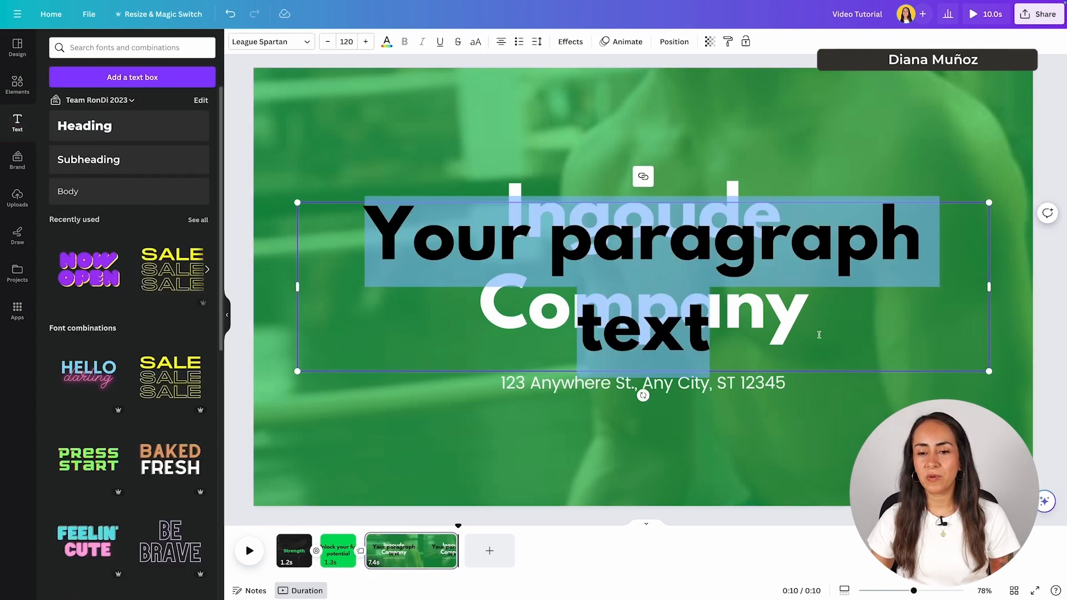
drag(988, 371, 431, 236)
drag(373, 259, 380, 189)
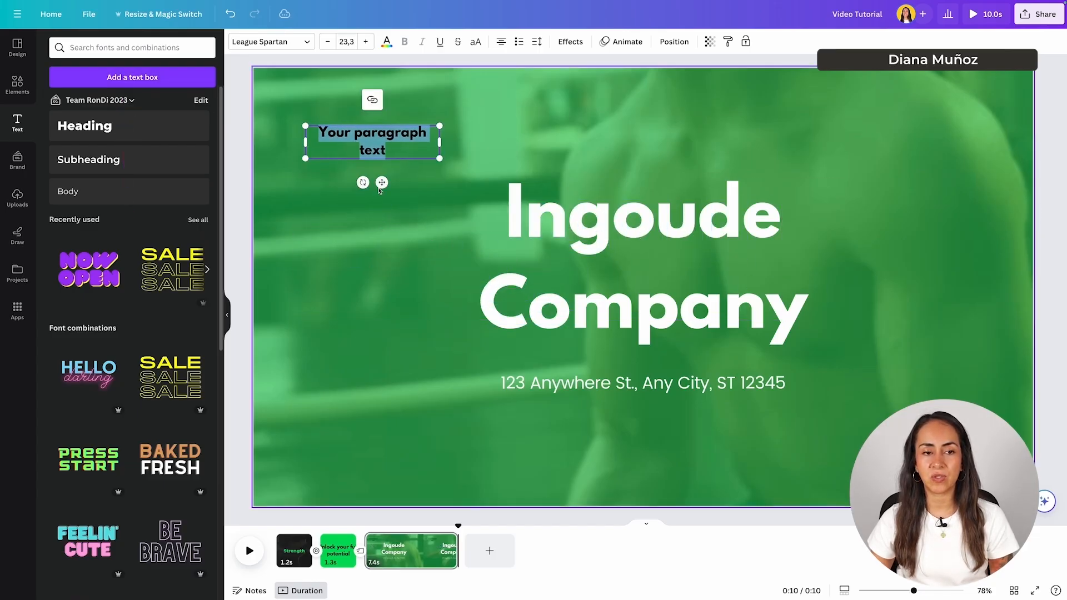
click(386, 178)
click(376, 151)
key(Delete)
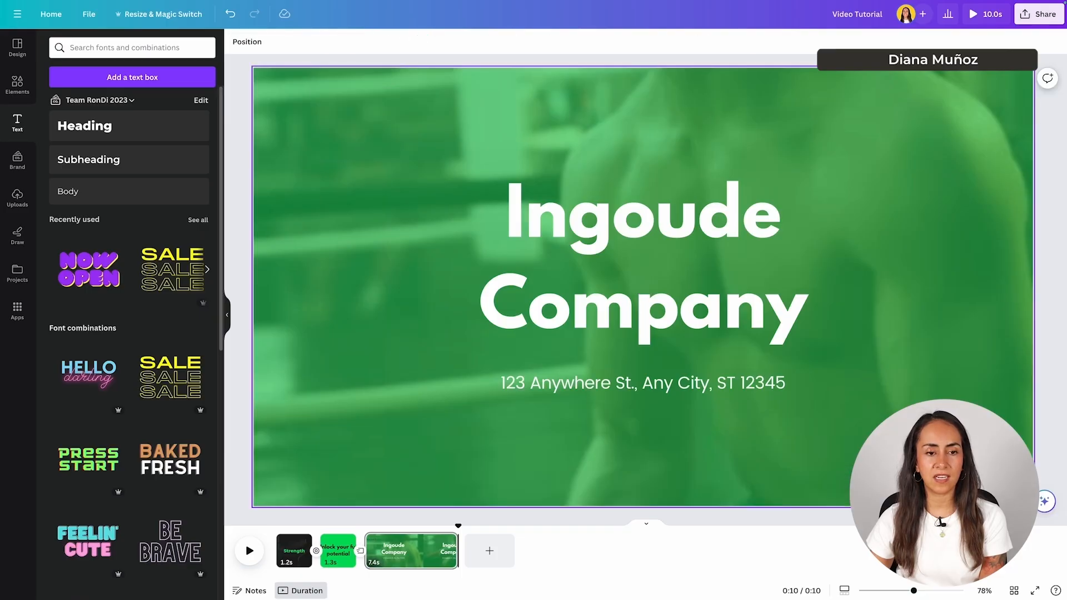
scroll(127, 228, down, 3)
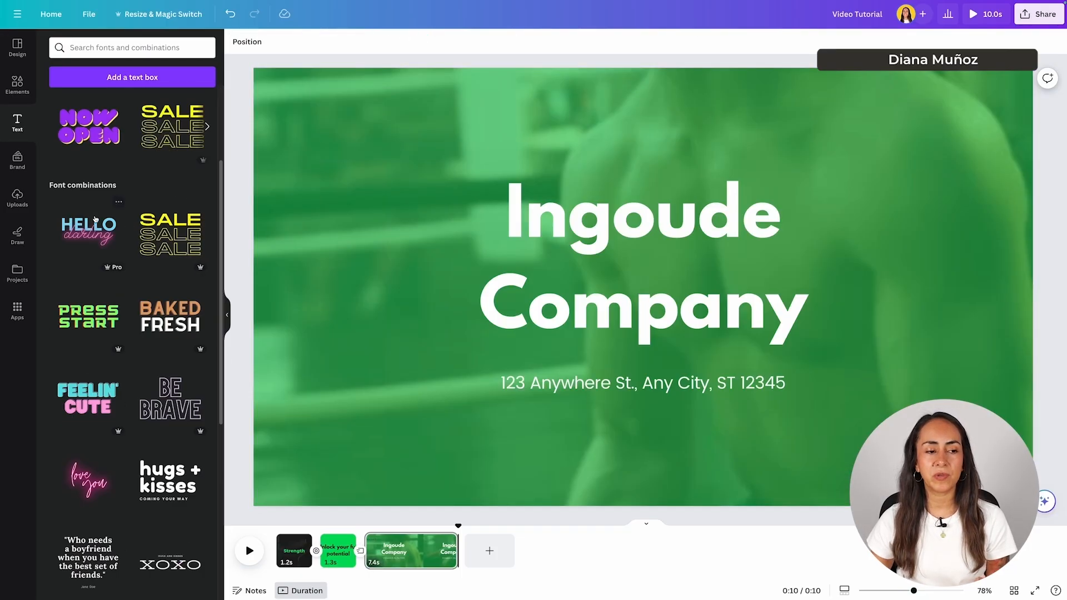
scroll(143, 196, down, 7)
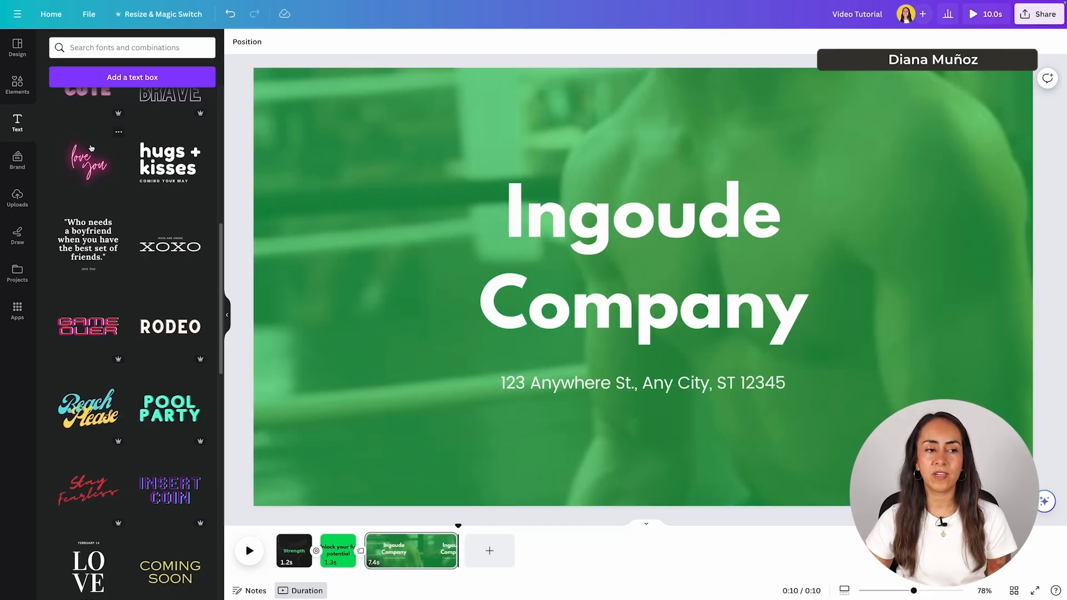
scroll(87, 167, up, 1)
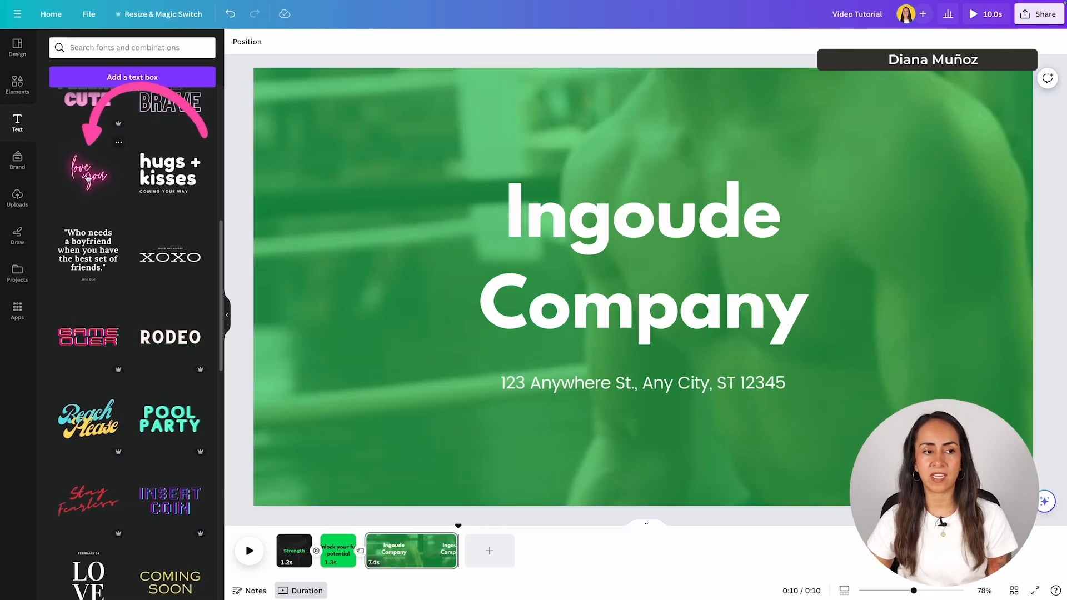
click(87, 167)
drag(692, 341, 504, 274)
drag(631, 403, 395, 219)
drag(337, 170, 478, 228)
drag(443, 192, 395, 180)
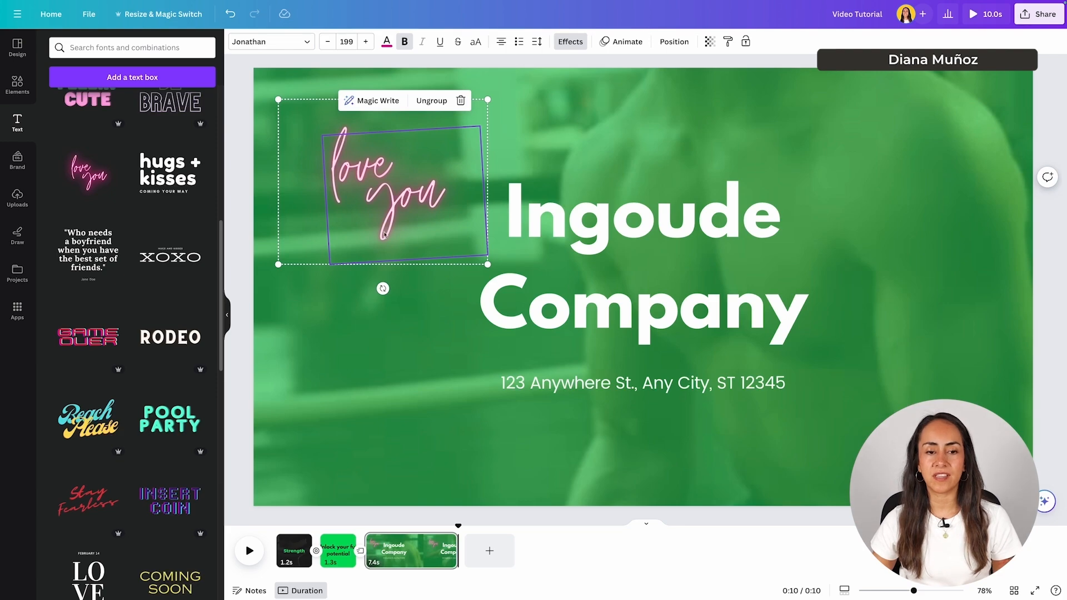
click(500, 148)
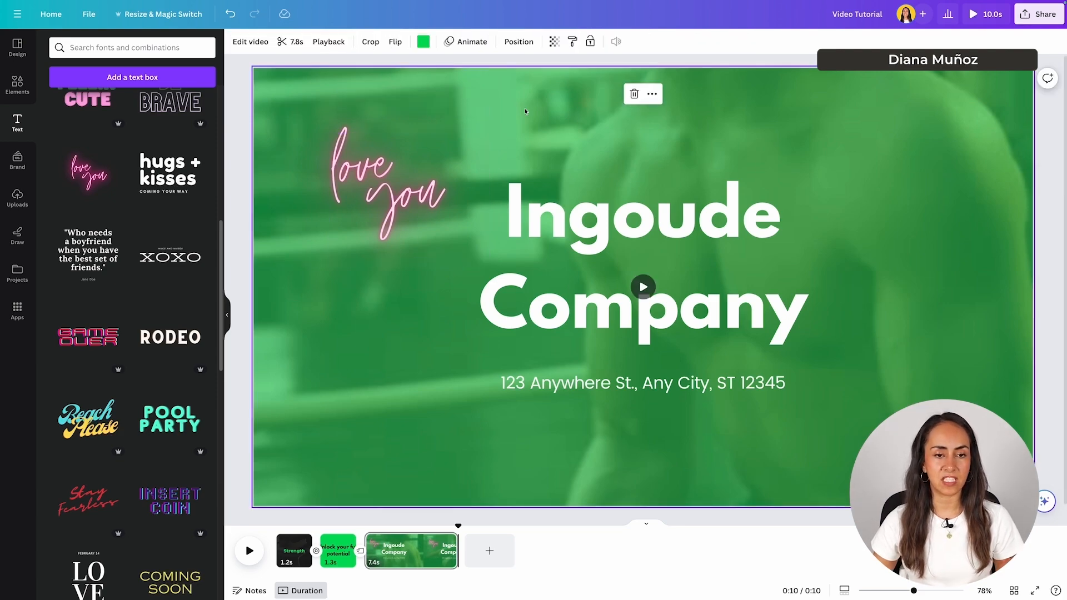
click(364, 156)
click(311, 119)
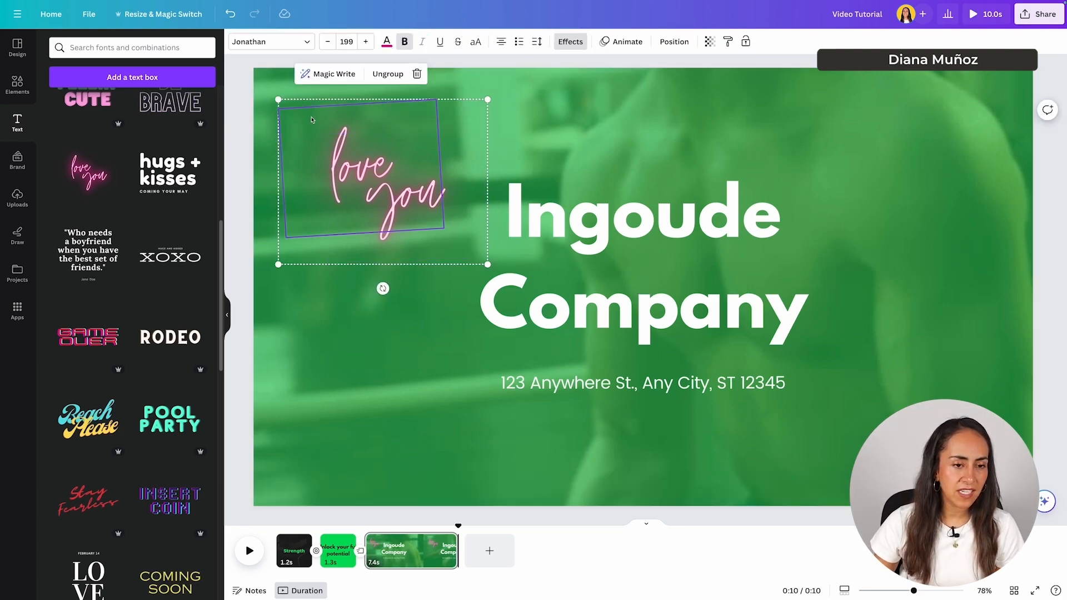
click(465, 237)
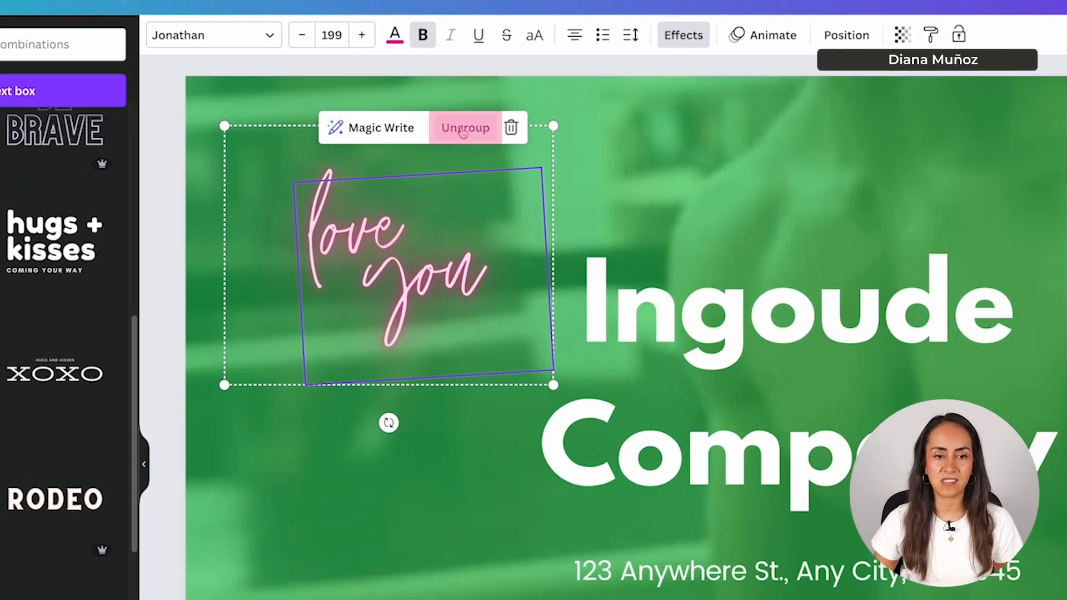
click(464, 127)
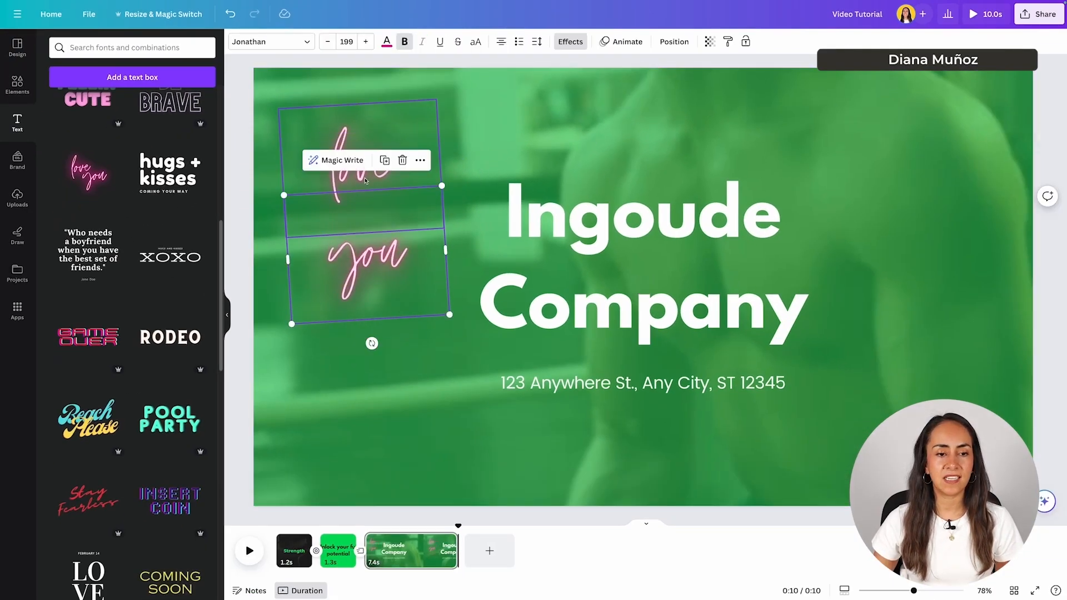
double_click(365, 180)
text(hello)
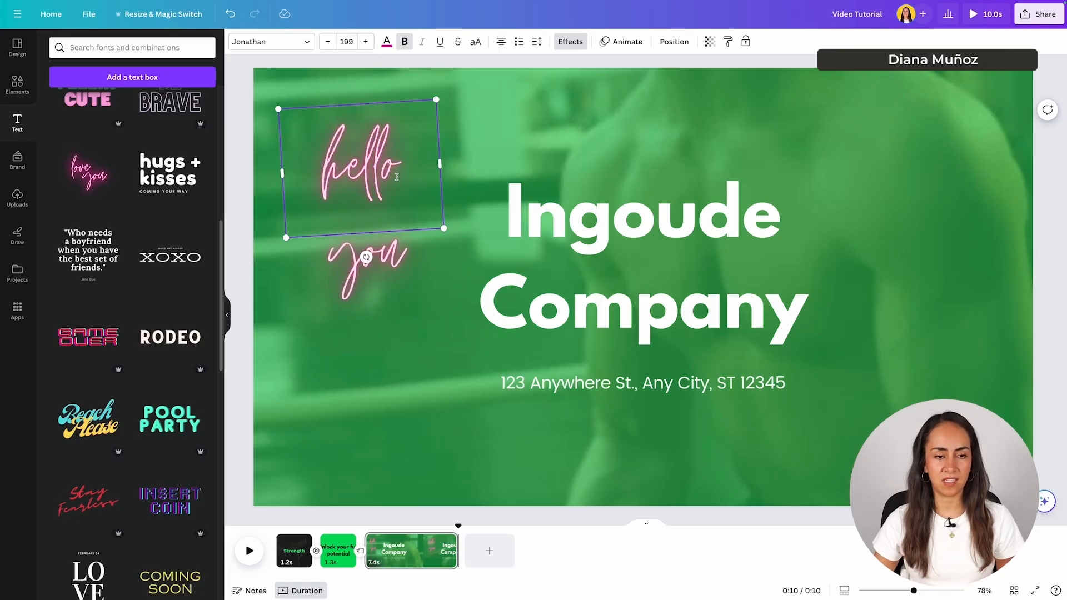
double_click(386, 278)
text(monday)
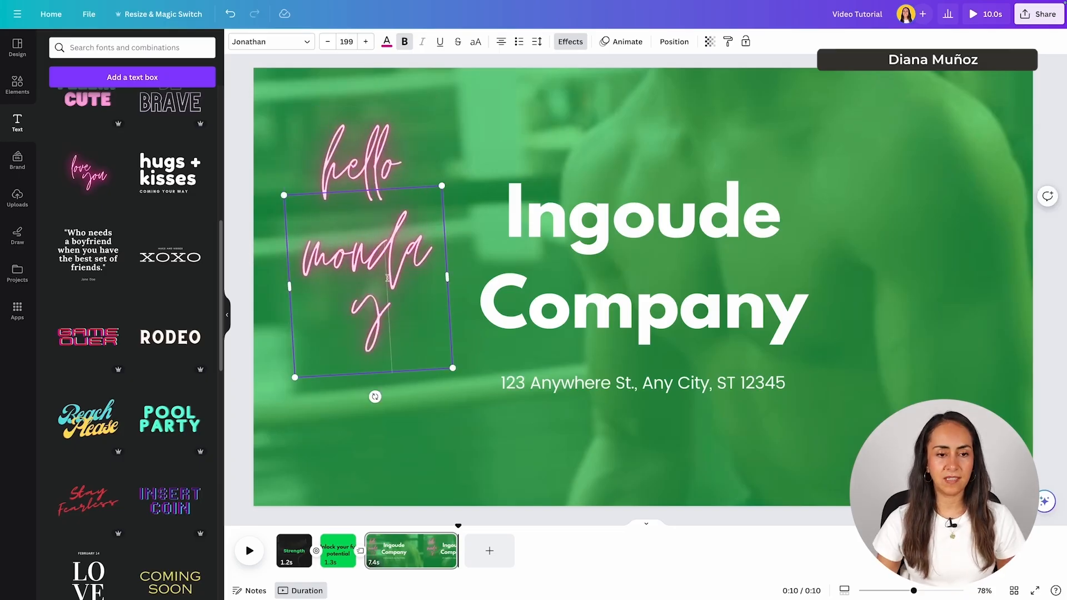
drag(447, 277, 487, 273)
click(472, 145)
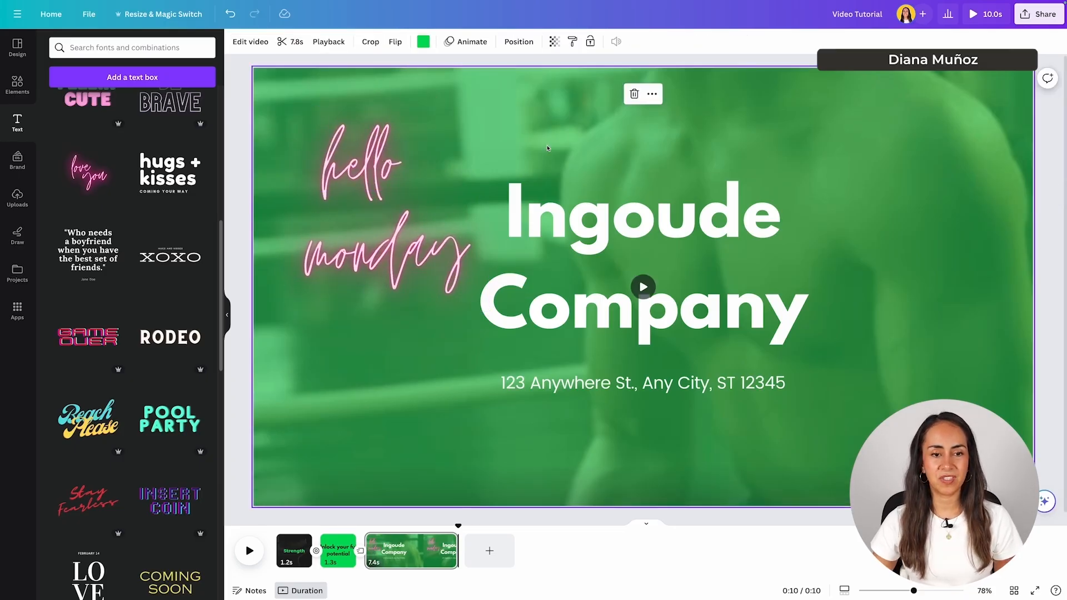
click(371, 144)
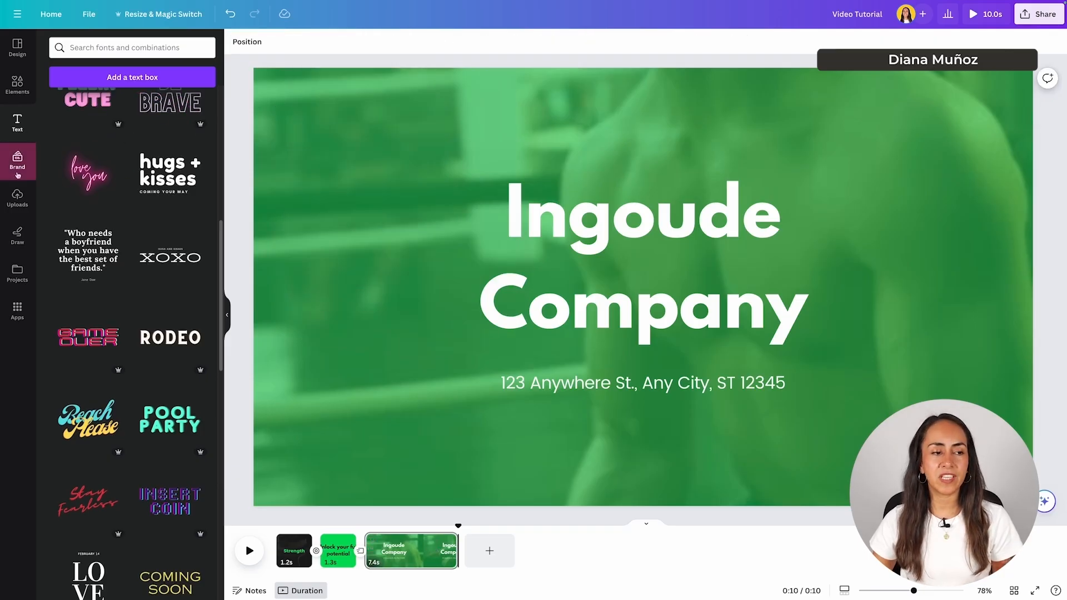
- Browse the team Brand Kit's templates, logos, colour palettes and fonts
click(24, 161)
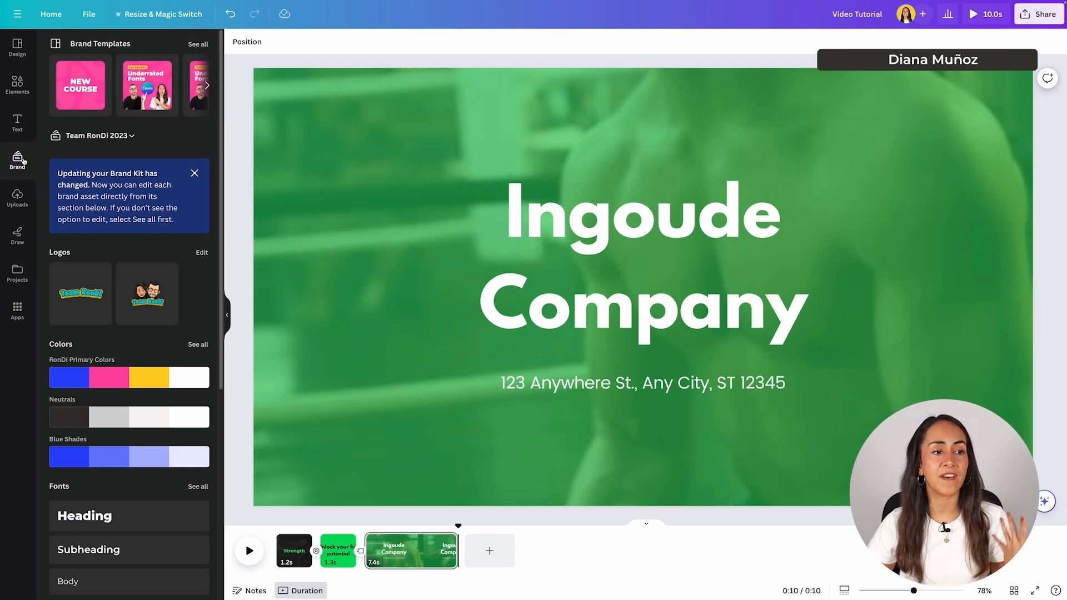
scroll(116, 171, down, 2)
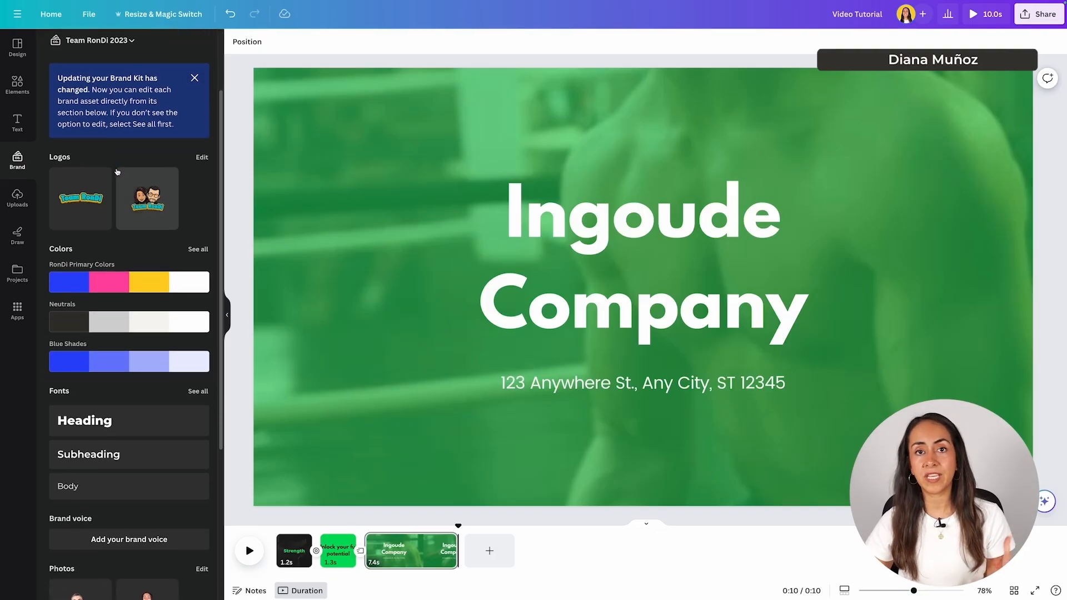
scroll(116, 171, up, 2)
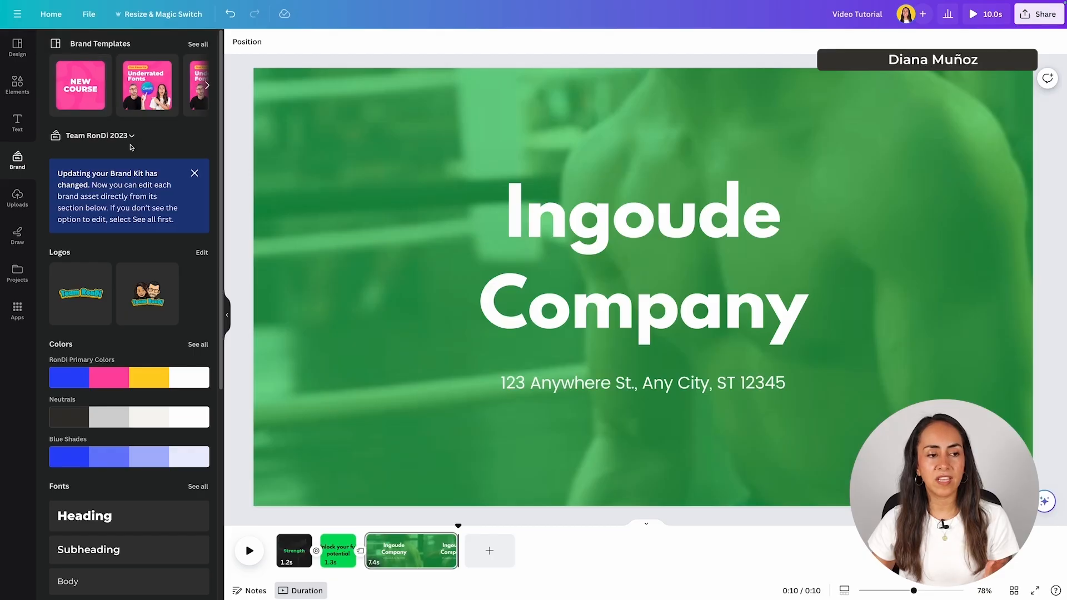
scroll(132, 139, down, 2)
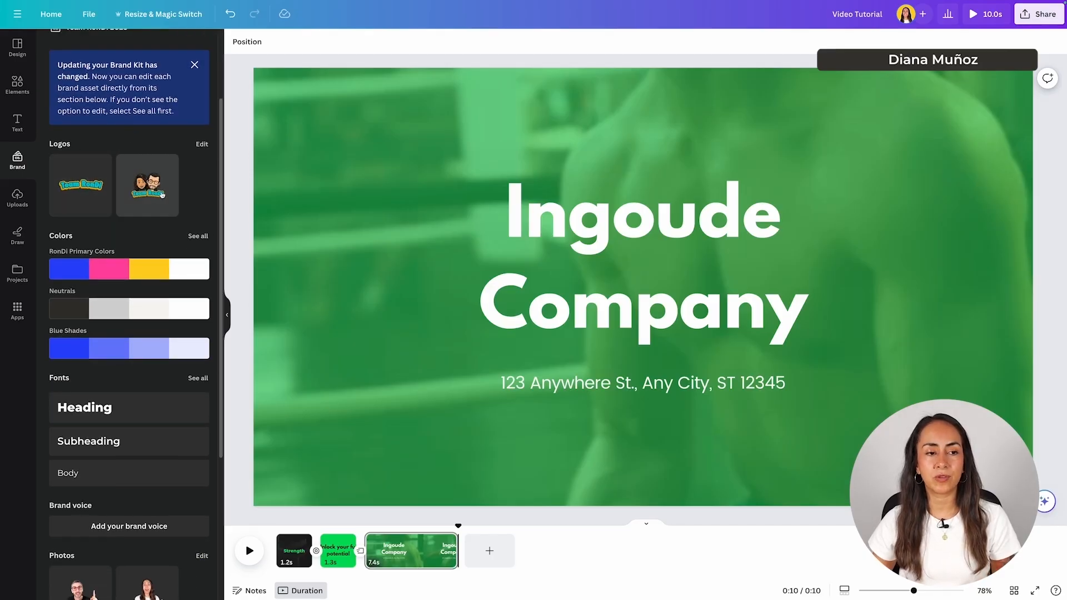
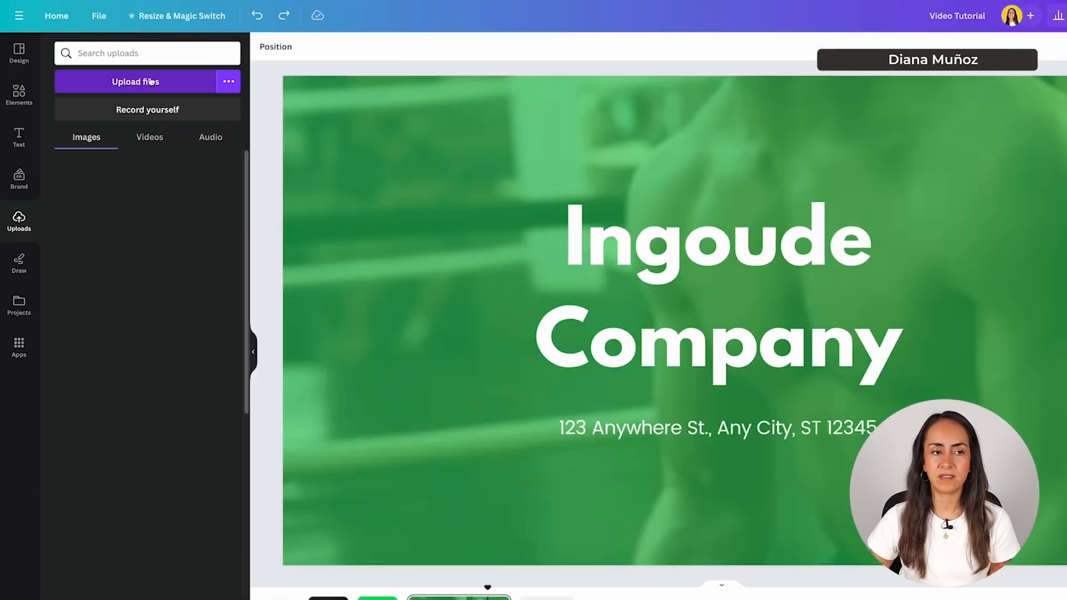
click(260, 139)
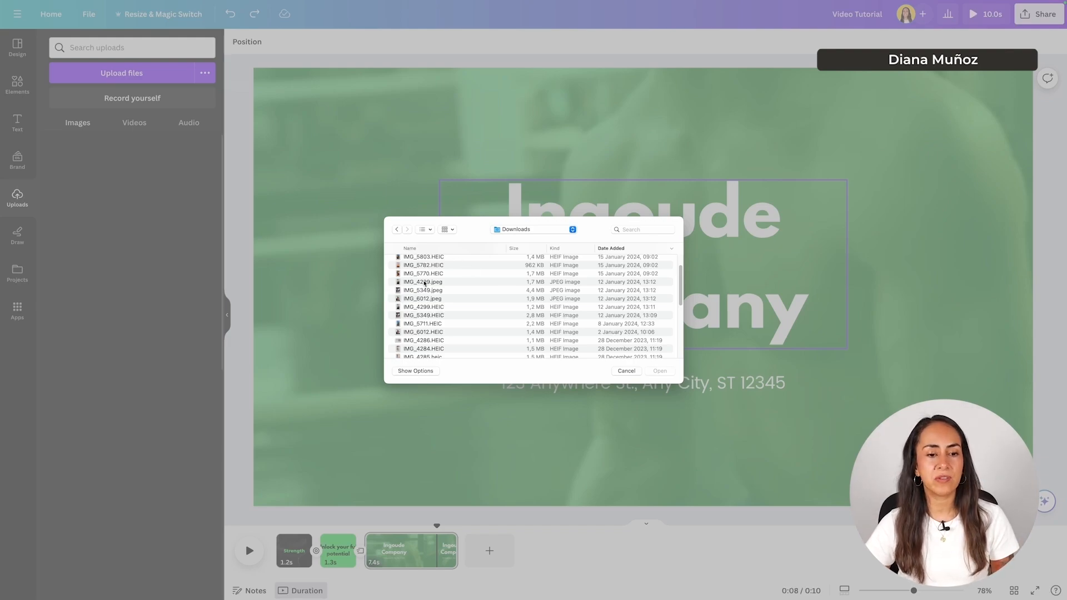
click(478, 298)
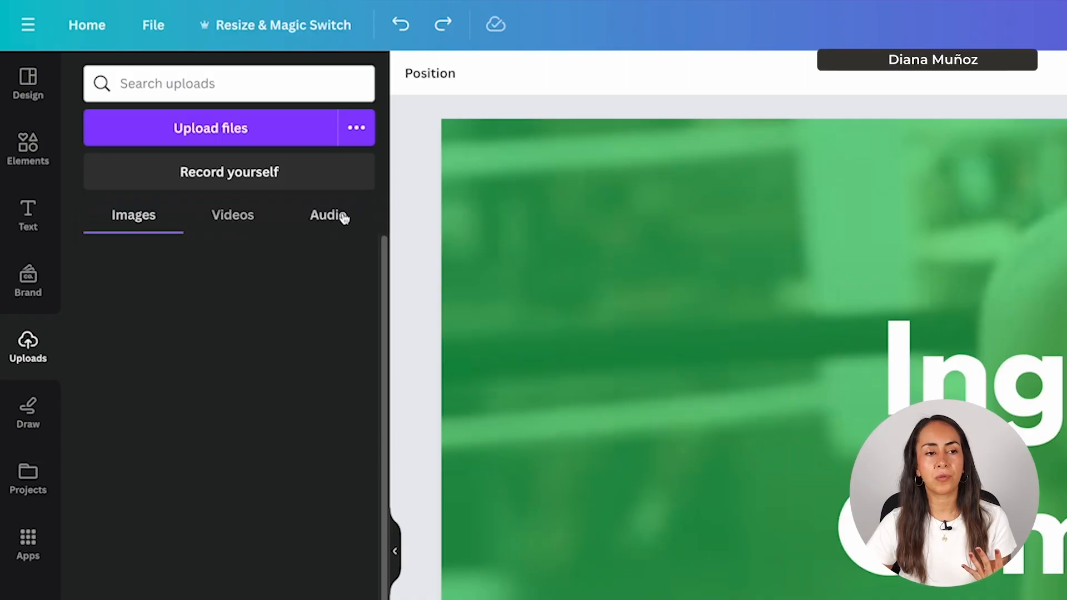
click(233, 216)
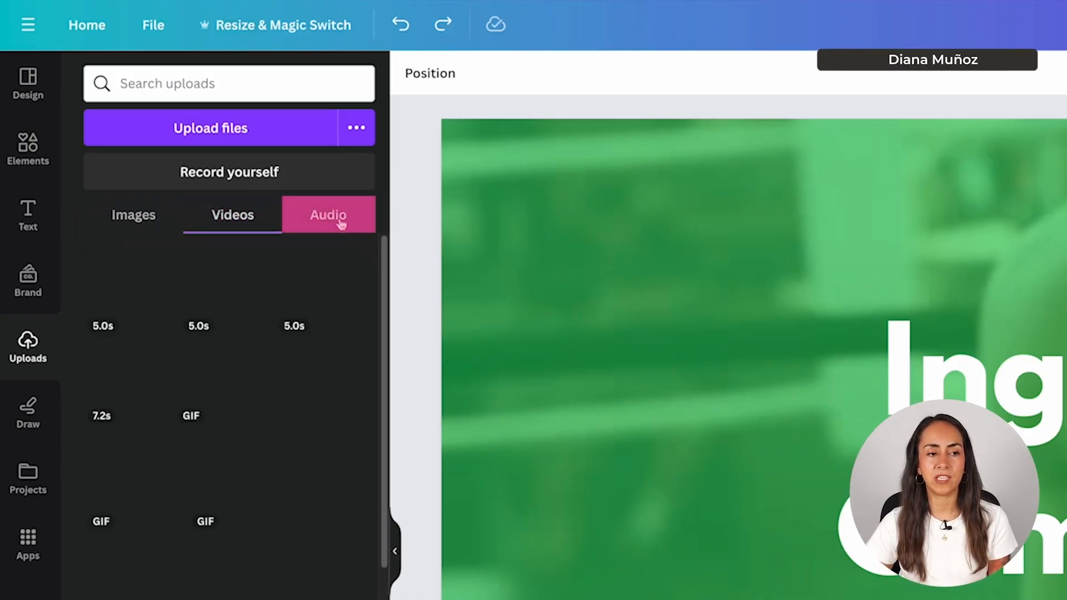
click(337, 224)
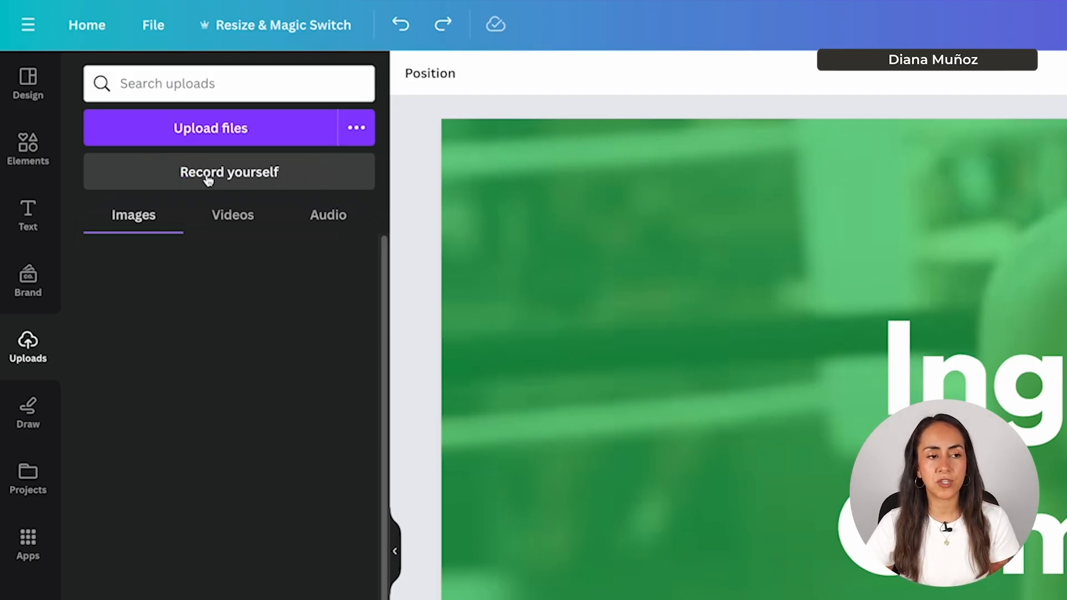
- Open Record yourself and try the Fresco, Astro and Aura camera filters, then reset to None
click(293, 182)
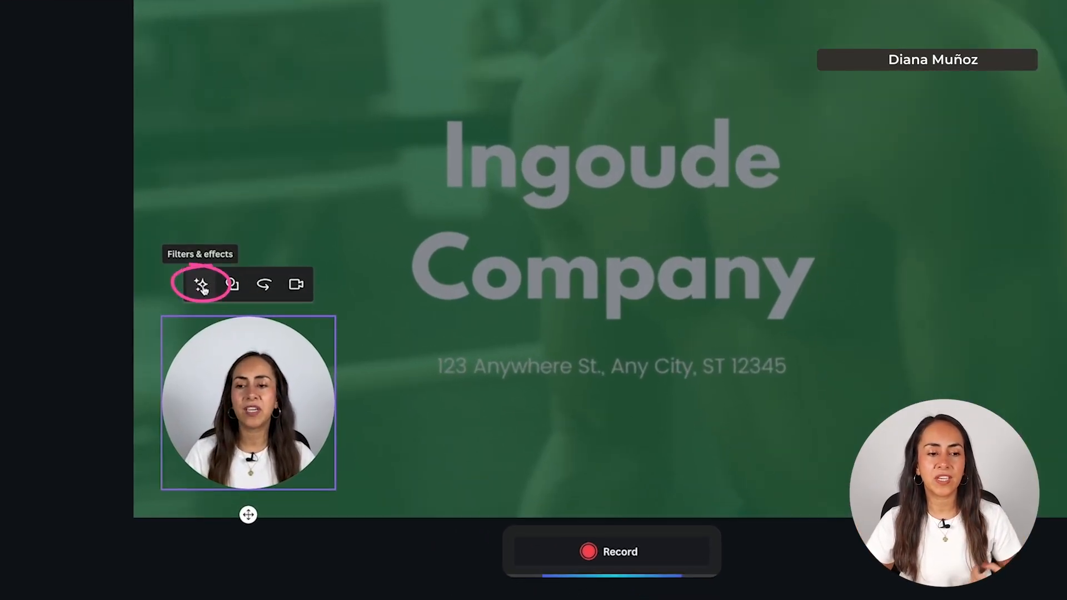
click(201, 287)
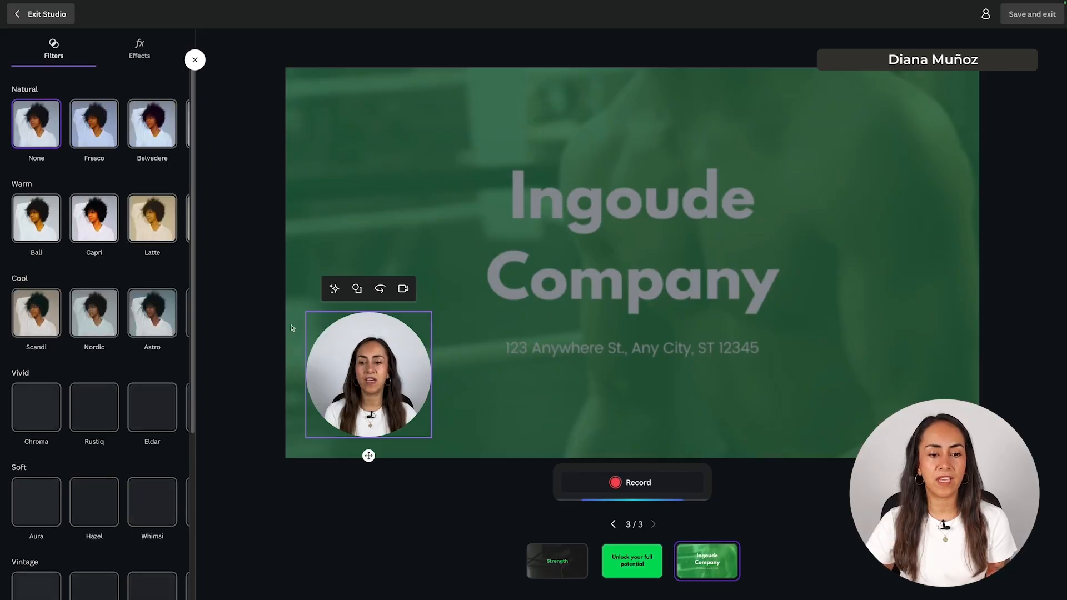
click(93, 126)
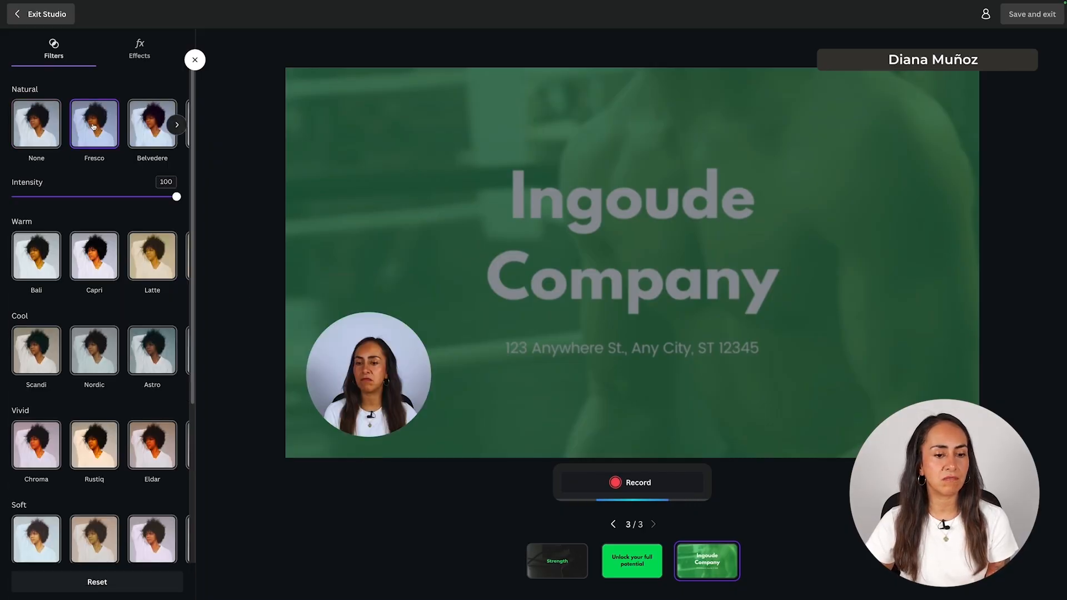
click(151, 361)
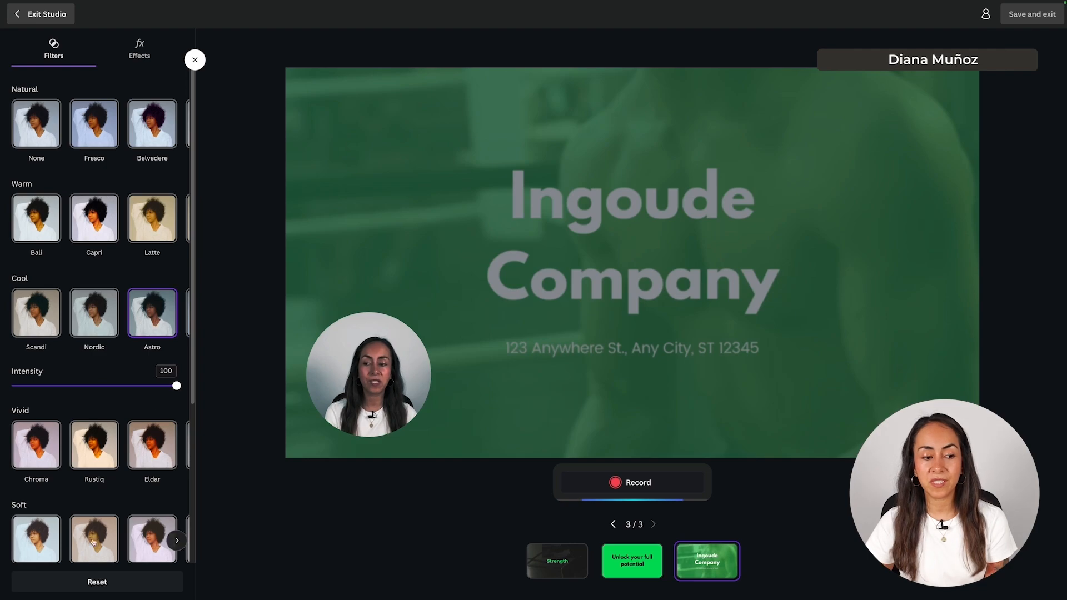
click(35, 550)
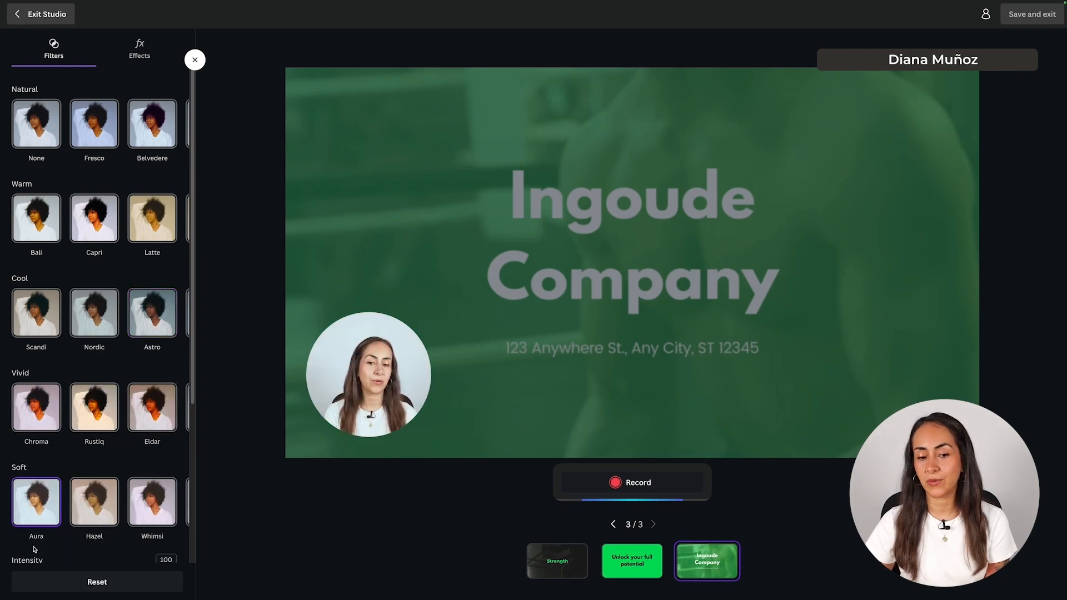
click(38, 125)
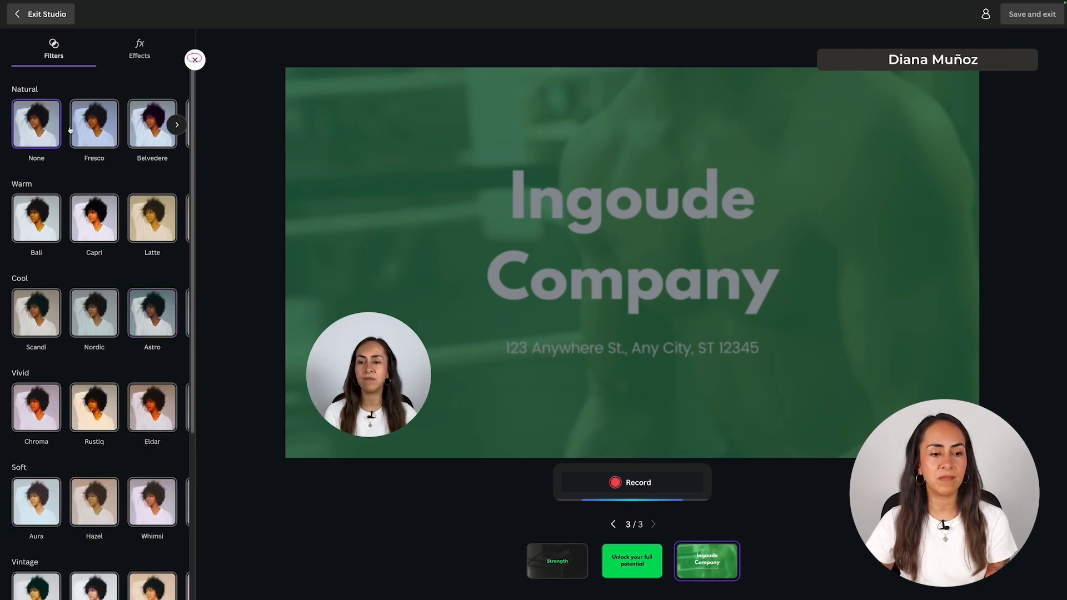
click(195, 60)
- Test the camera bubble: rectangle then back to circle, mirror on/off, camera off and on
click(271, 322)
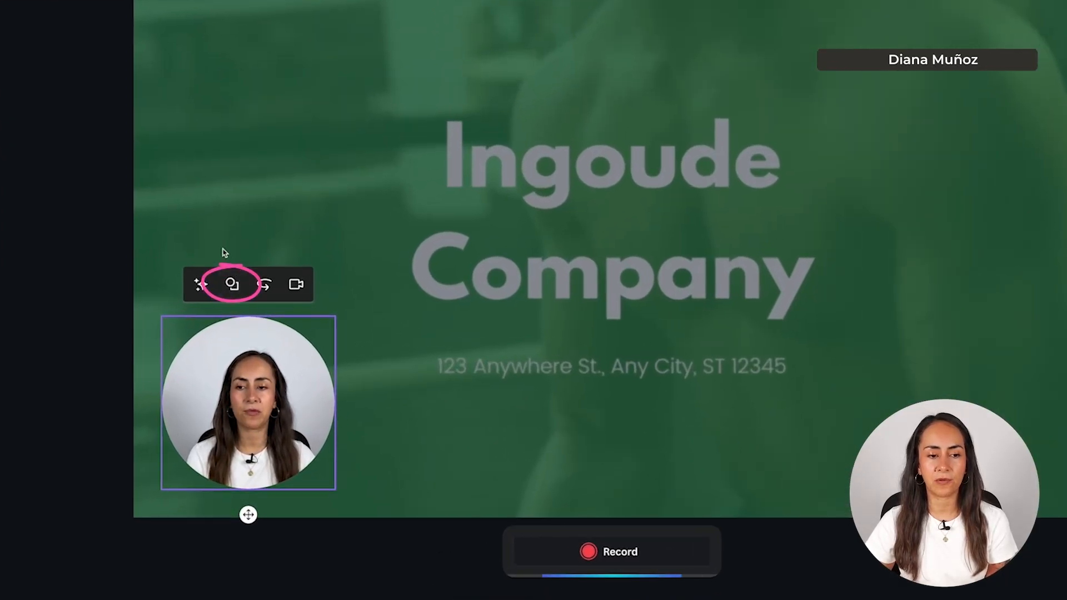
click(235, 281)
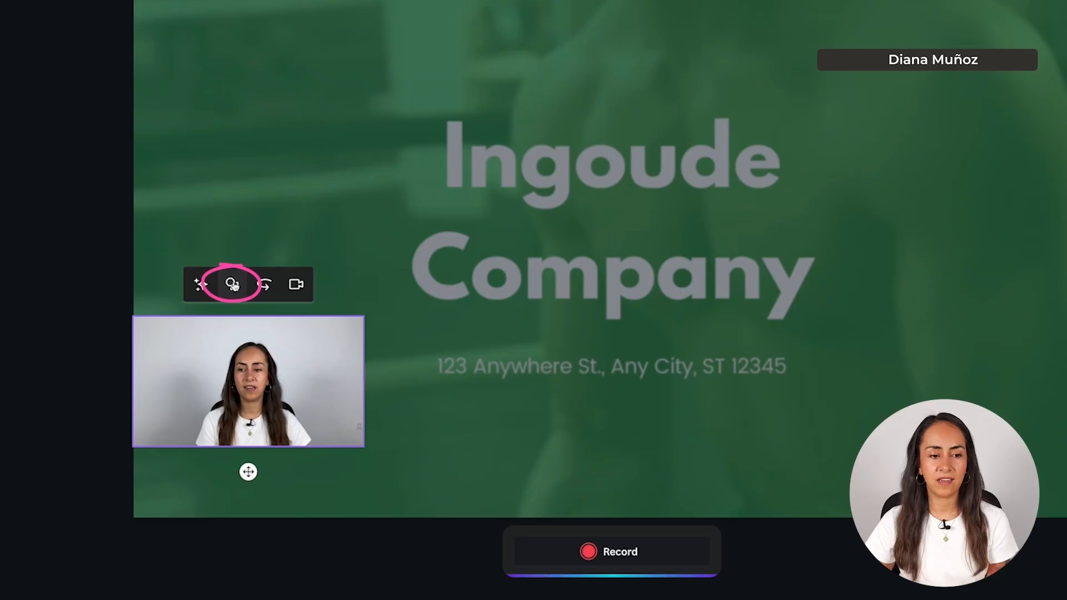
click(233, 285)
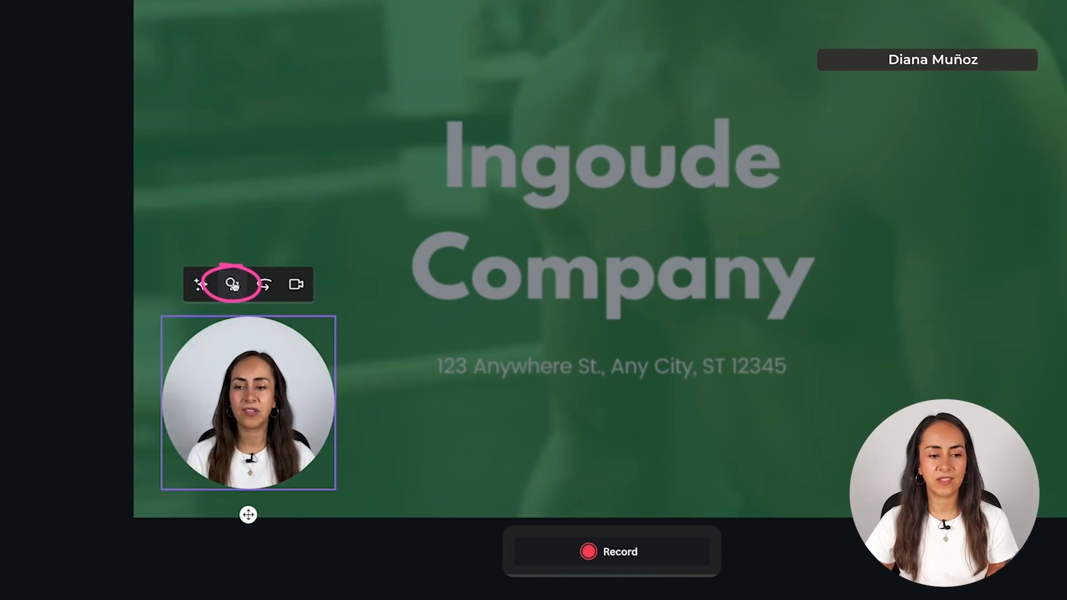
click(264, 287)
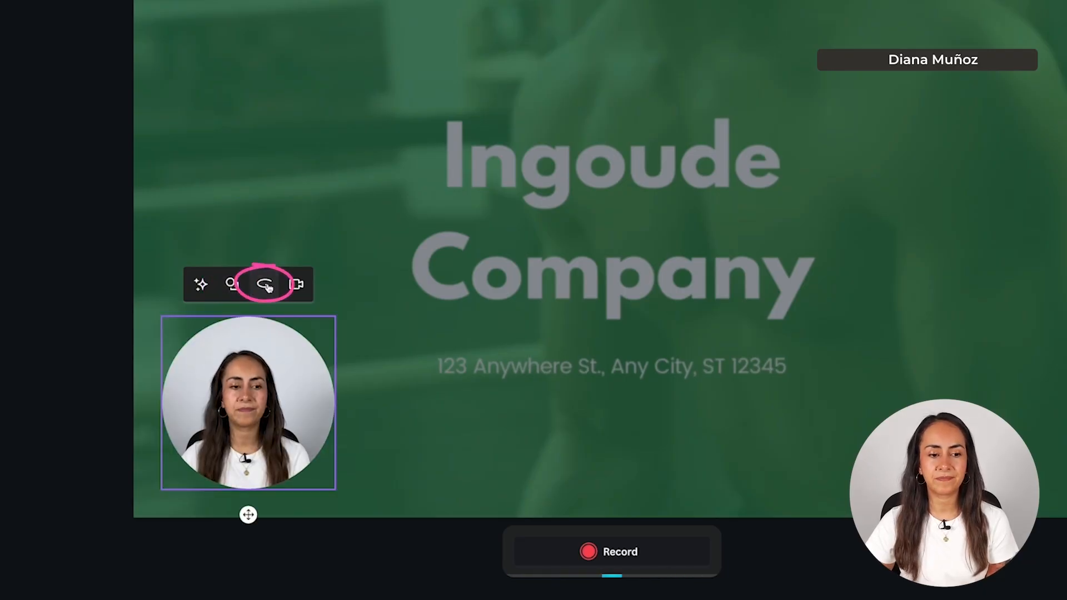
click(266, 285)
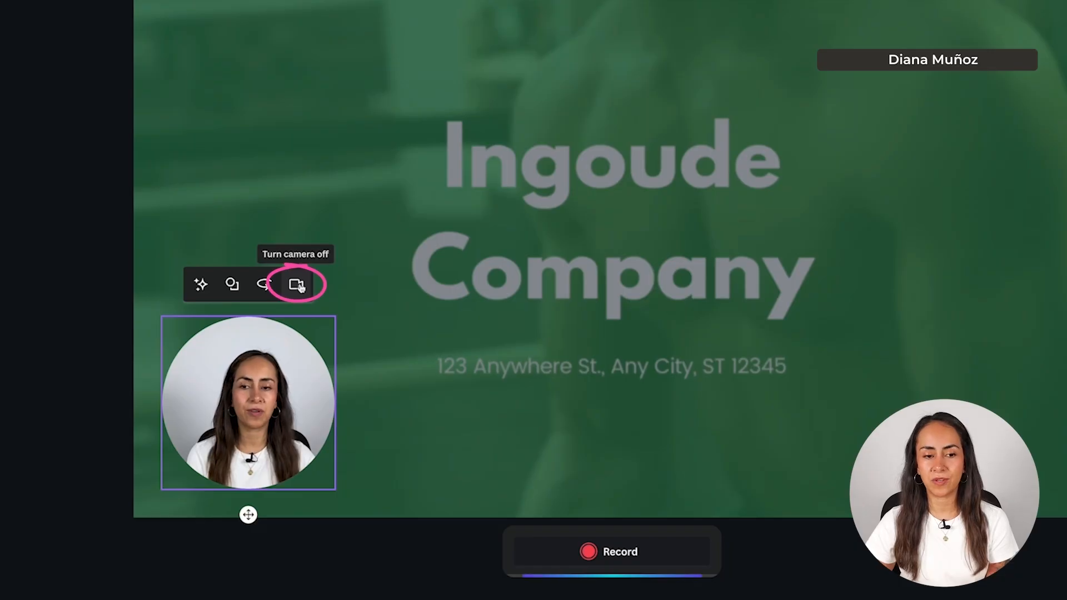
click(296, 287)
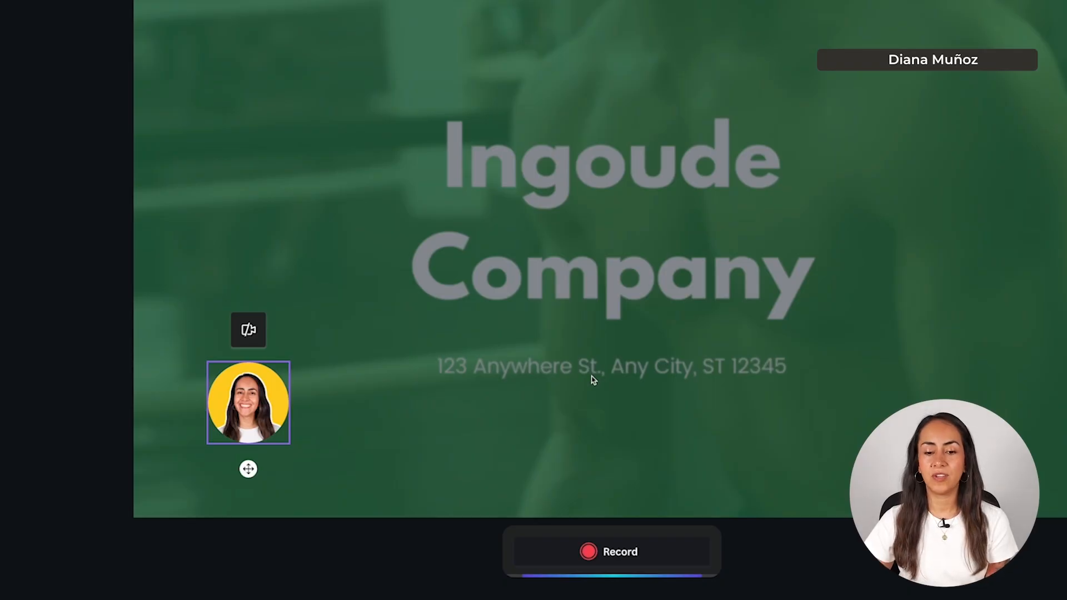
click(248, 329)
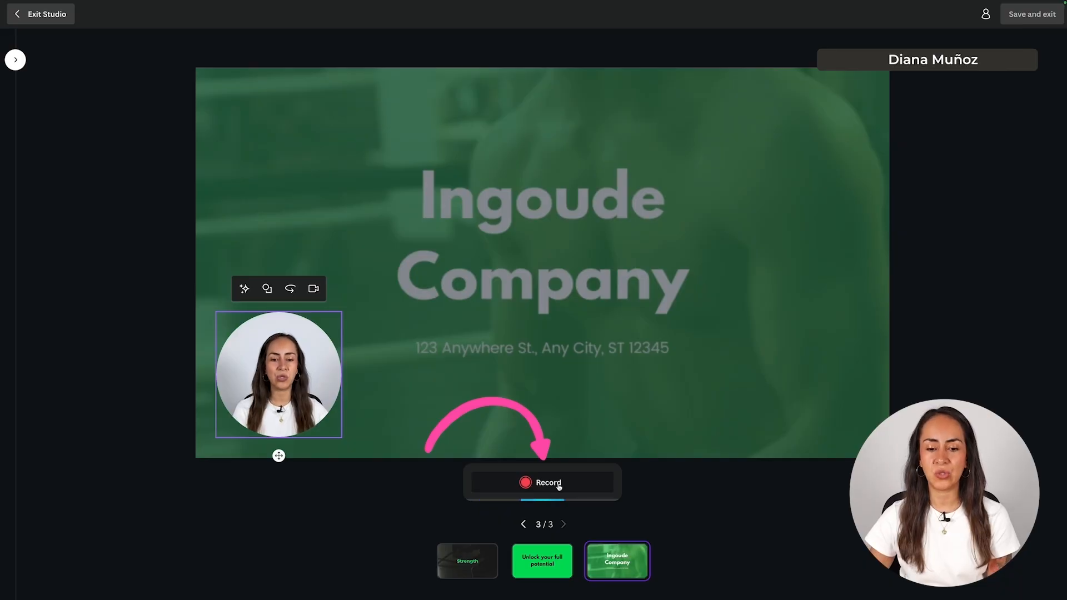
- Record a short webcam clip over the Ingoude Company slide, finish it, and save and exit
click(526, 483)
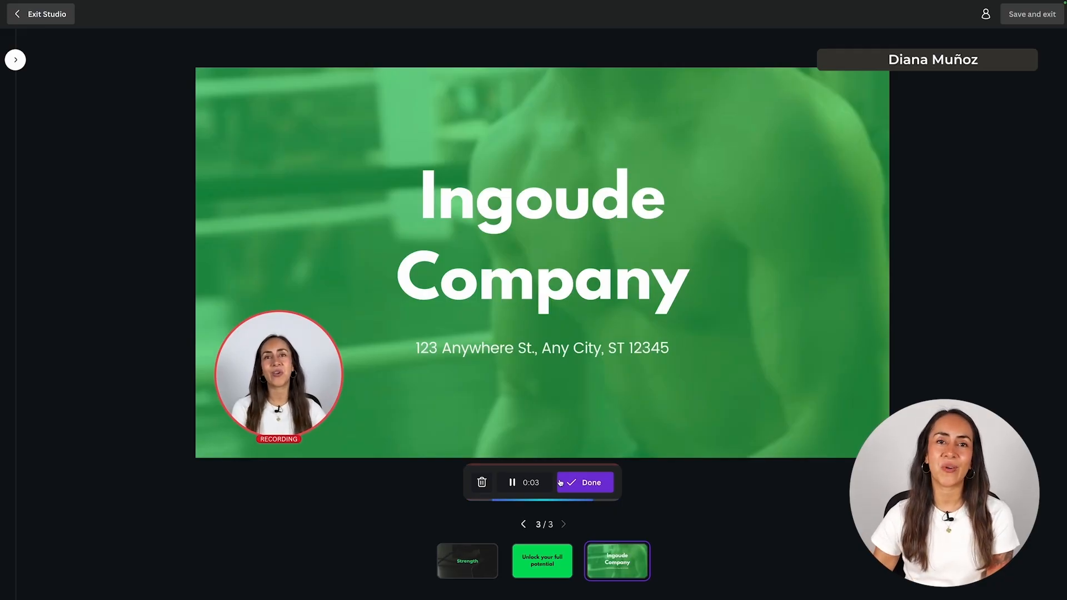
click(576, 486)
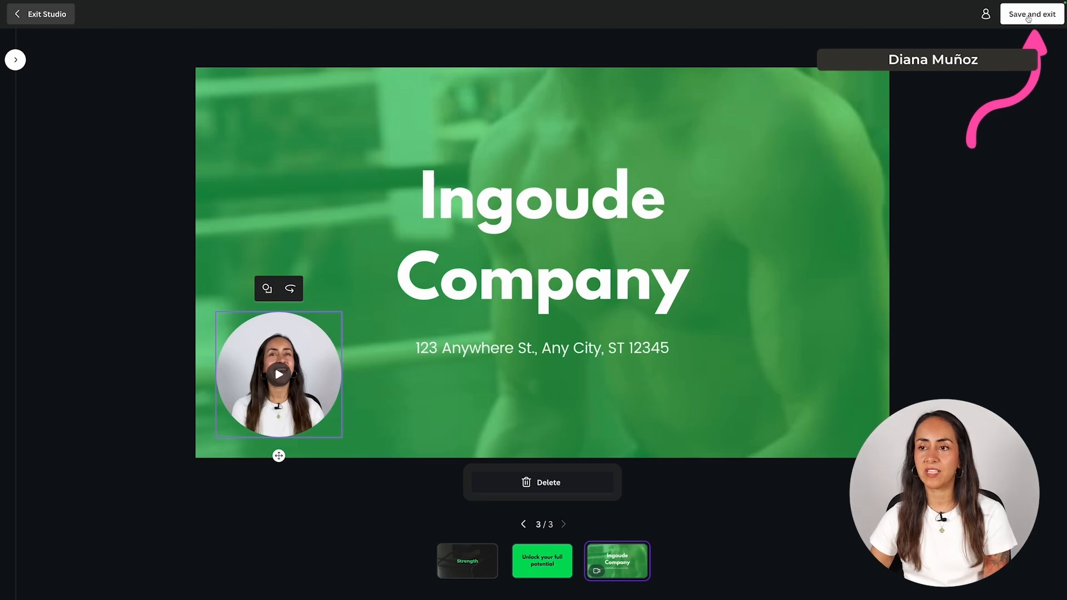
click(1027, 16)
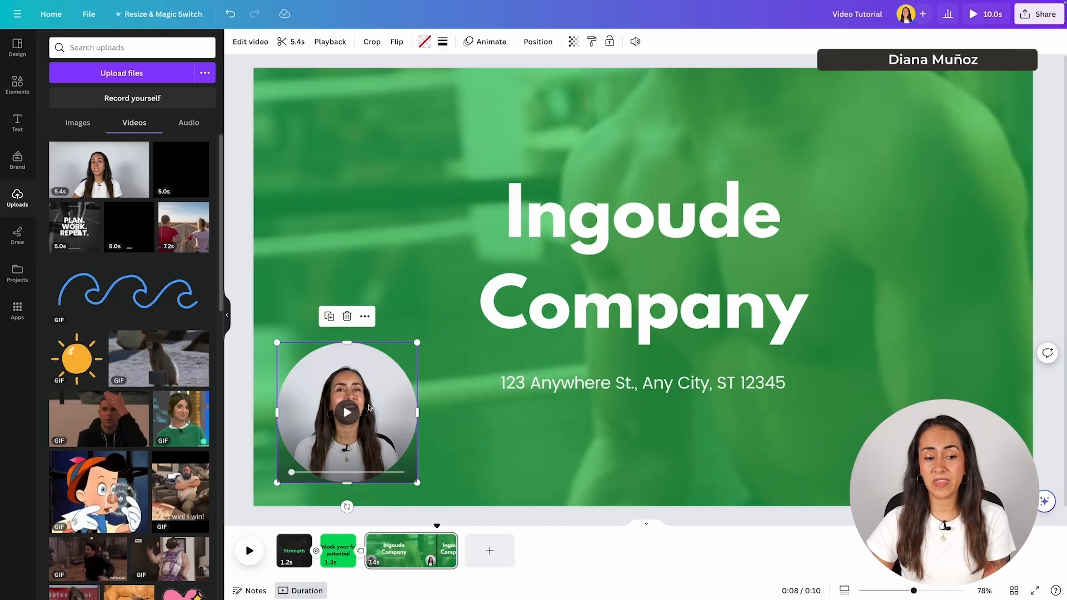
- Preview the recorded clip, delete the video from the circle, and collapse the Uploads panel
click(413, 526)
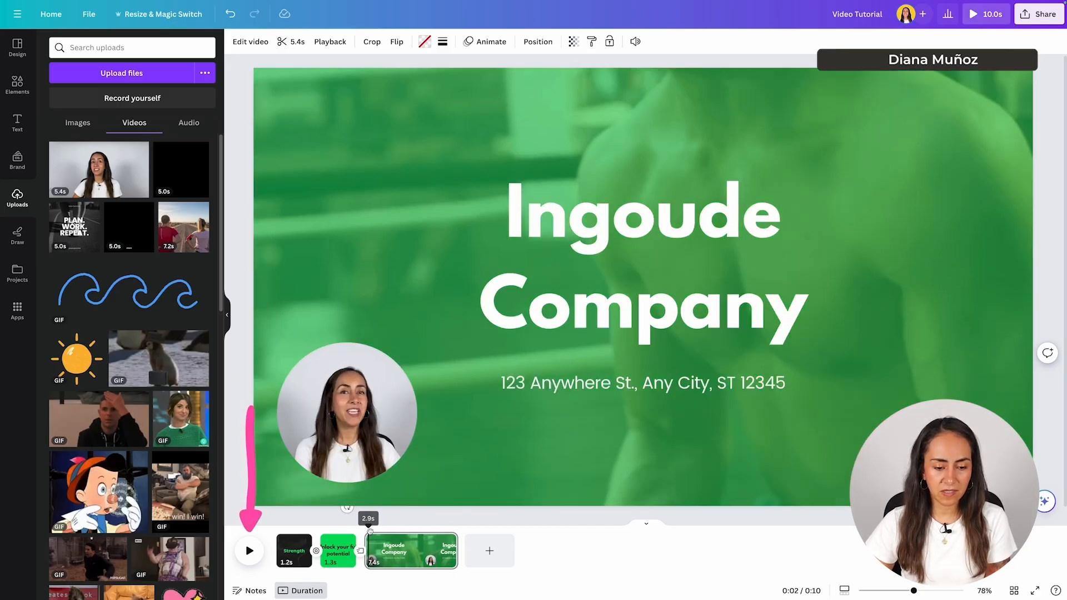
click(249, 550)
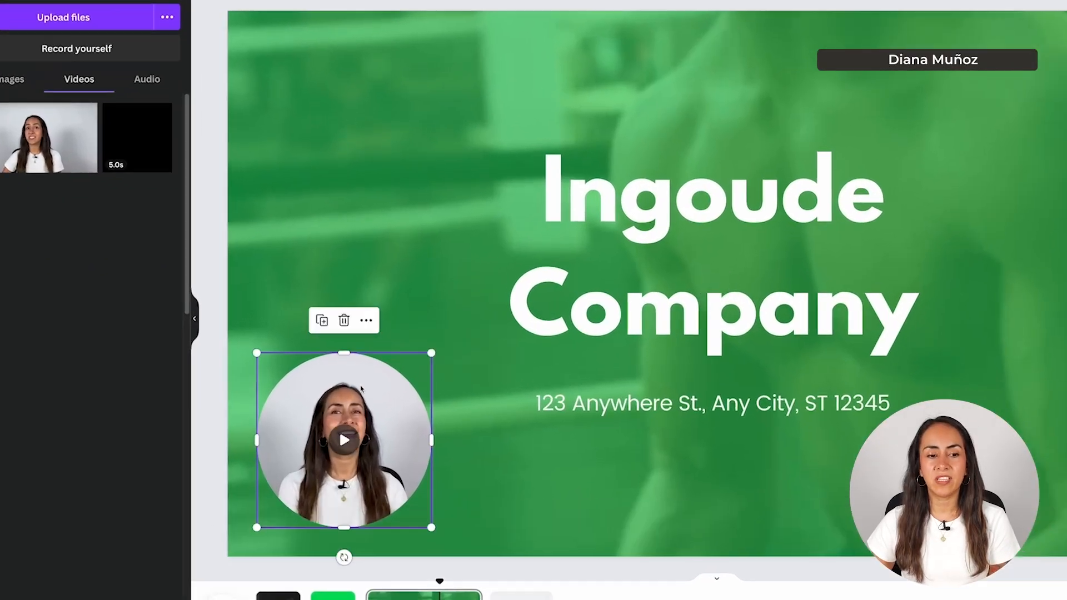
click(345, 316)
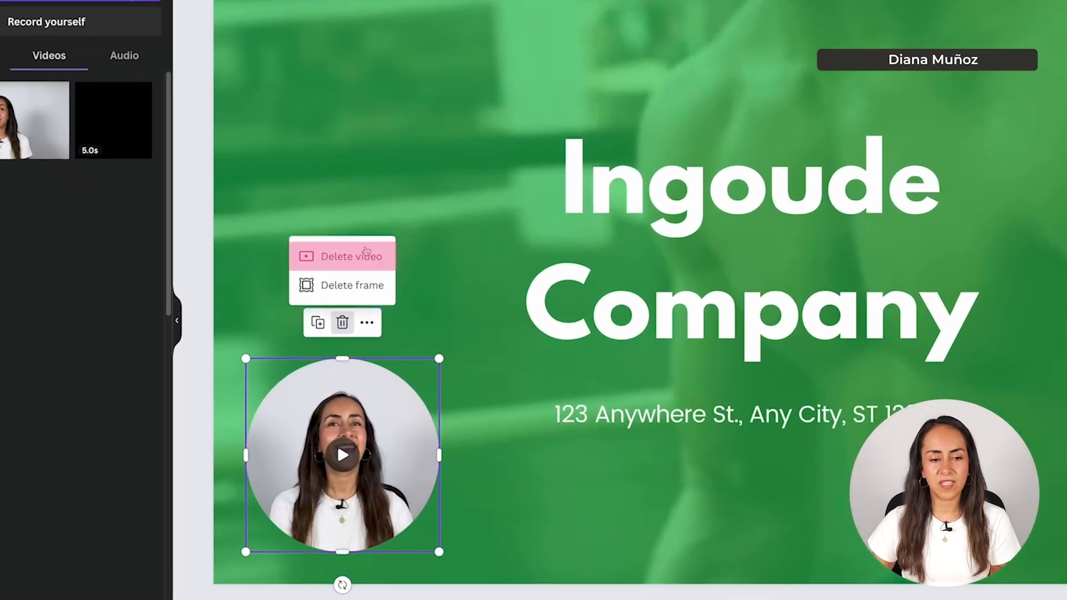
click(340, 256)
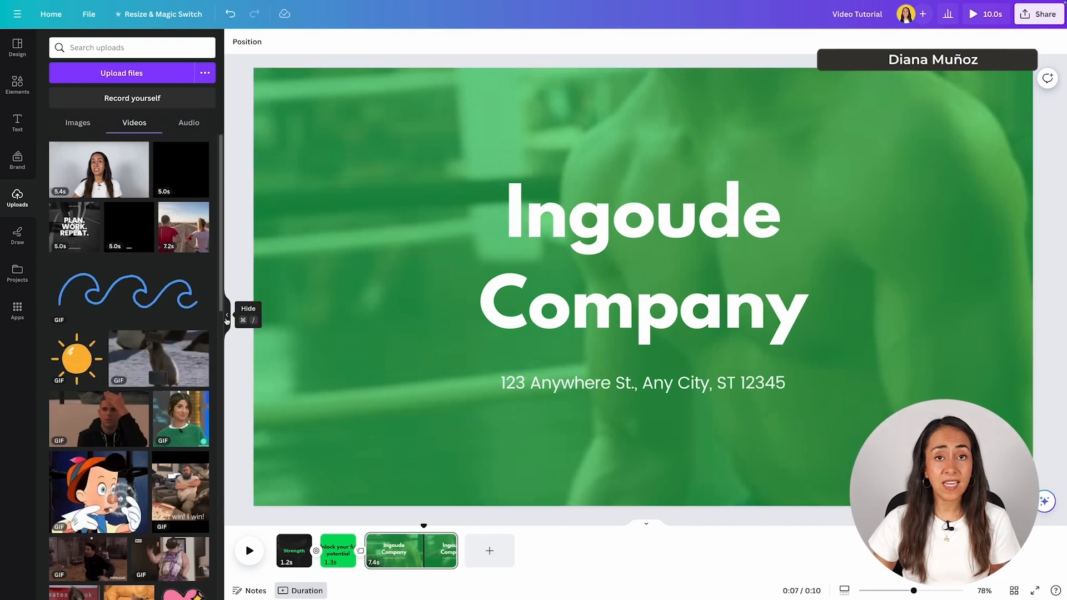
click(227, 314)
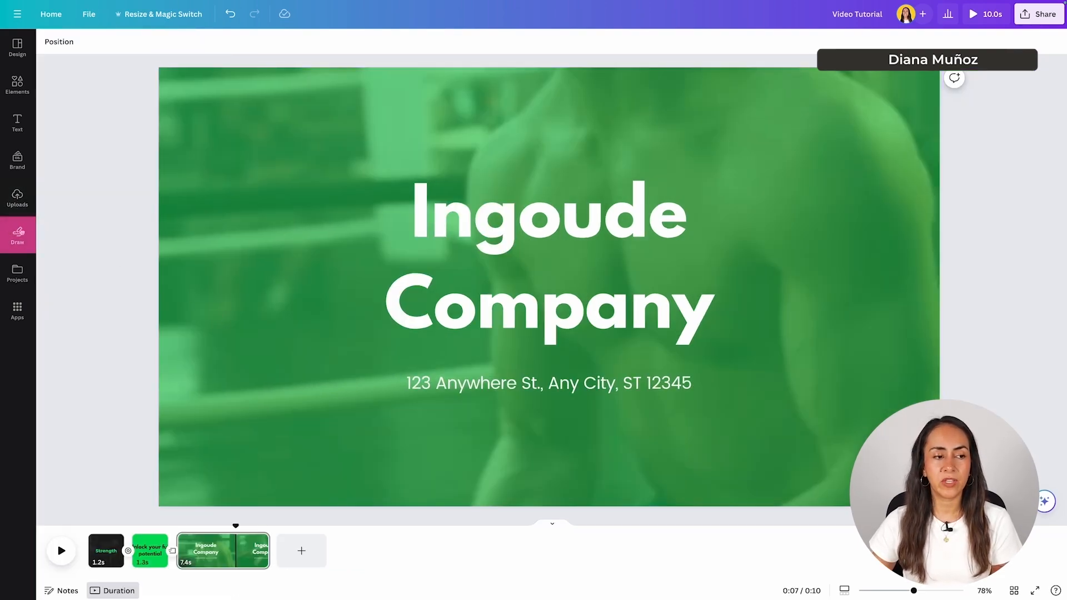
click(18, 234)
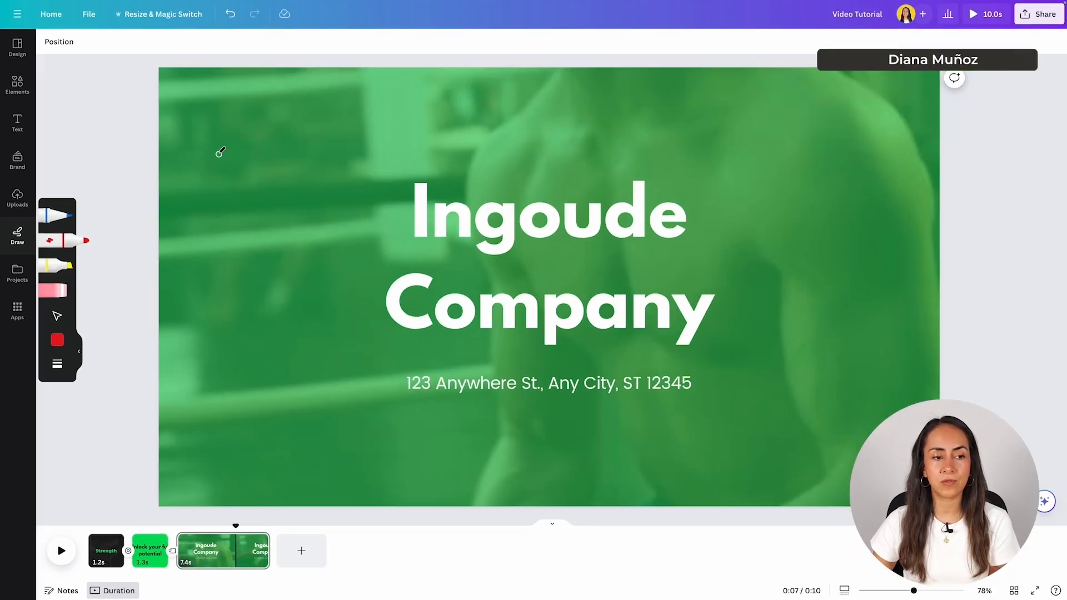
mouse_move(216, 165)
mouse_down()
mouse_move(231, 188)
mouse_move(275, 157)
mouse_move(258, 151)
mouse_move(256, 206)
mouse_move(269, 190)
mouse_move(314, 192)
mouse_move(305, 178)
mouse_move(330, 194)
mouse_move(322, 187)
mouse_move(355, 162)
mouse_move(341, 169)
mouse_move(368, 192)
mouse_move(396, 127)
mouse_move(399, 171)
mouse_up()
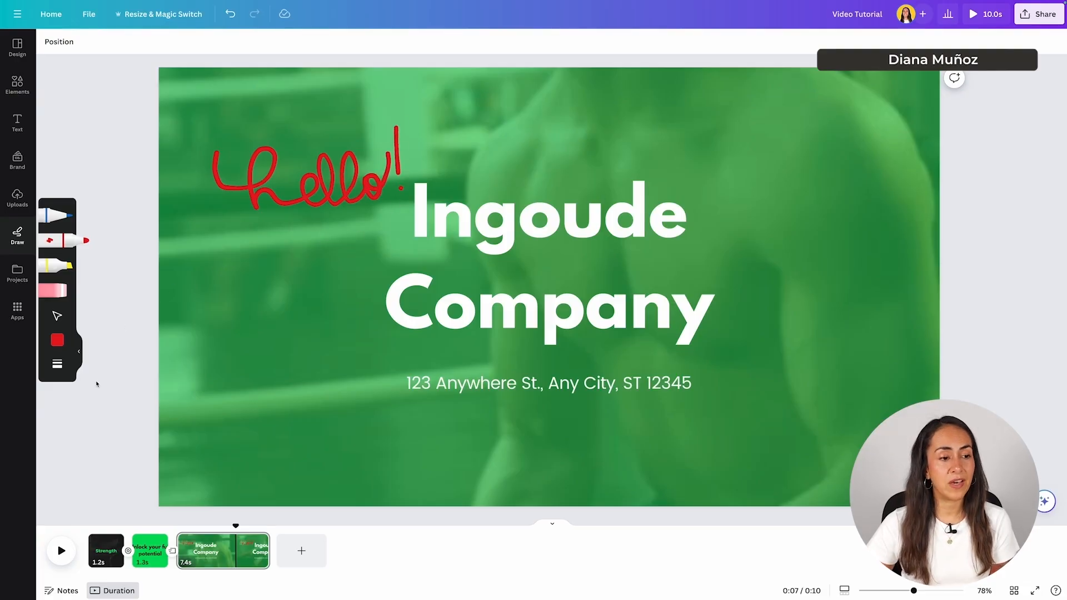
click(79, 353)
click(335, 168)
drag(344, 182, 333, 158)
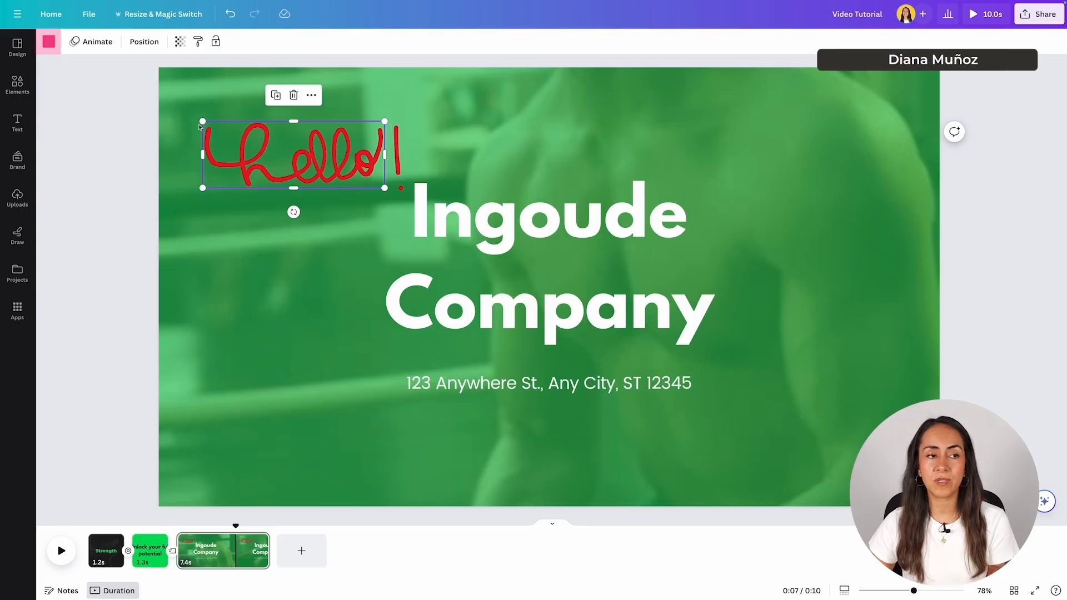
click(49, 41)
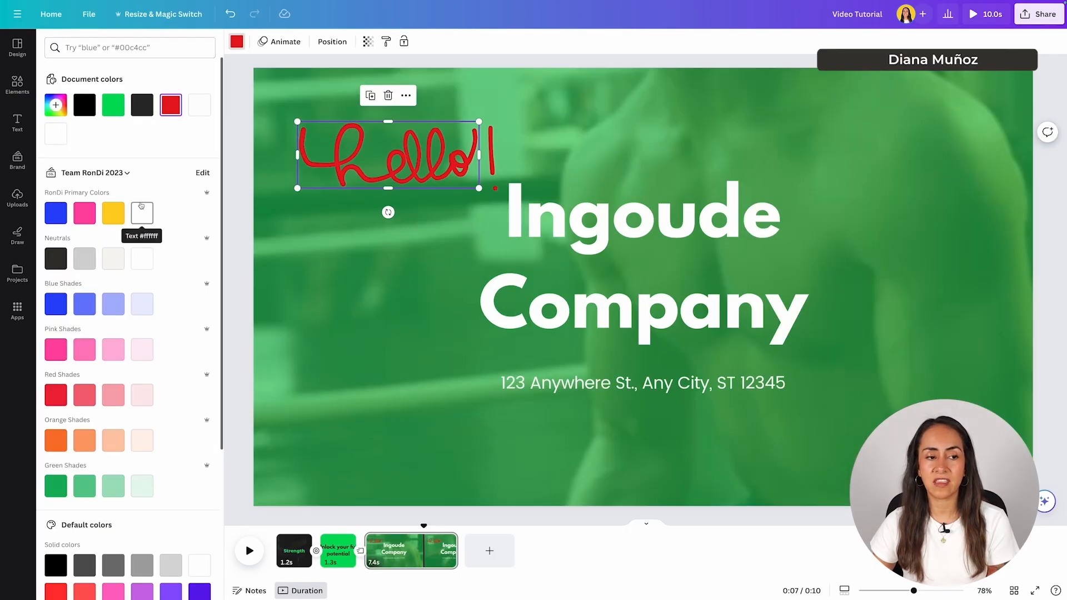
click(142, 213)
click(55, 213)
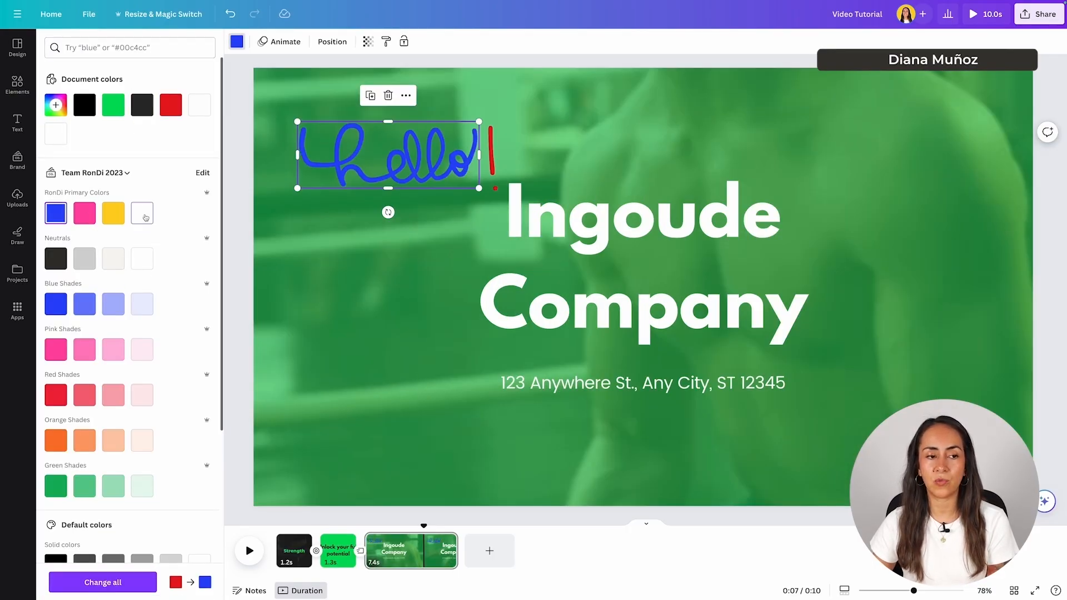
click(143, 215)
click(492, 160)
click(104, 212)
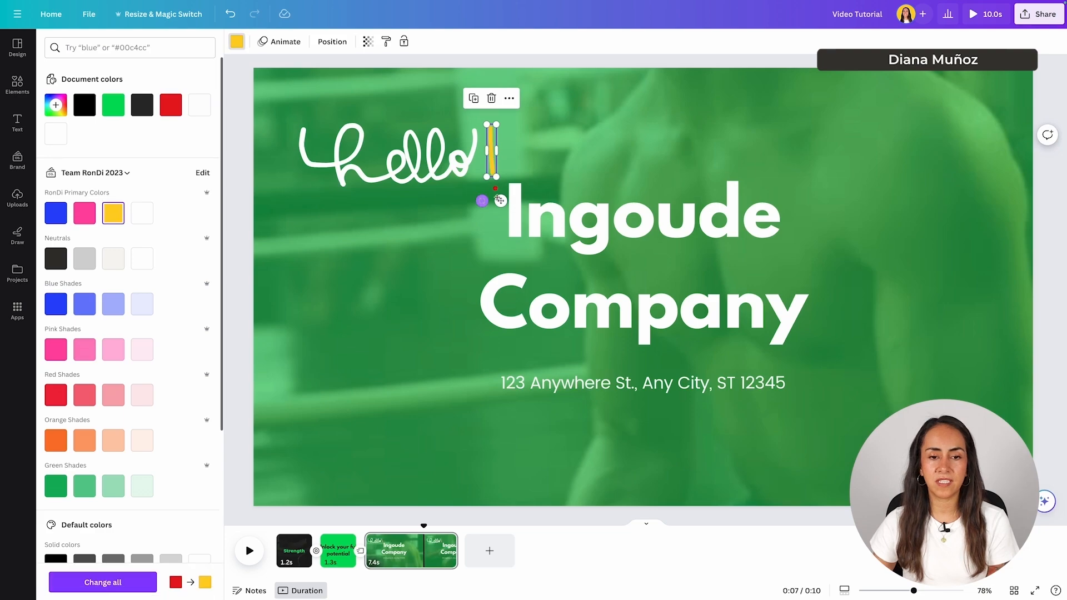
click(494, 190)
click(425, 161)
click(397, 149)
click(400, 189)
key(Delete)
click(319, 178)
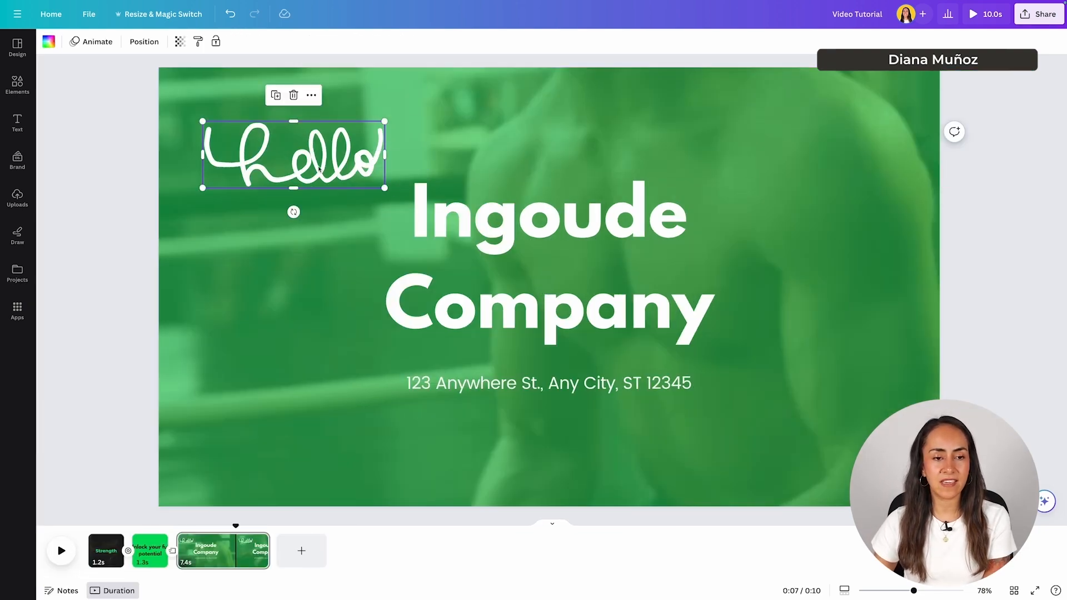
key(Delete)
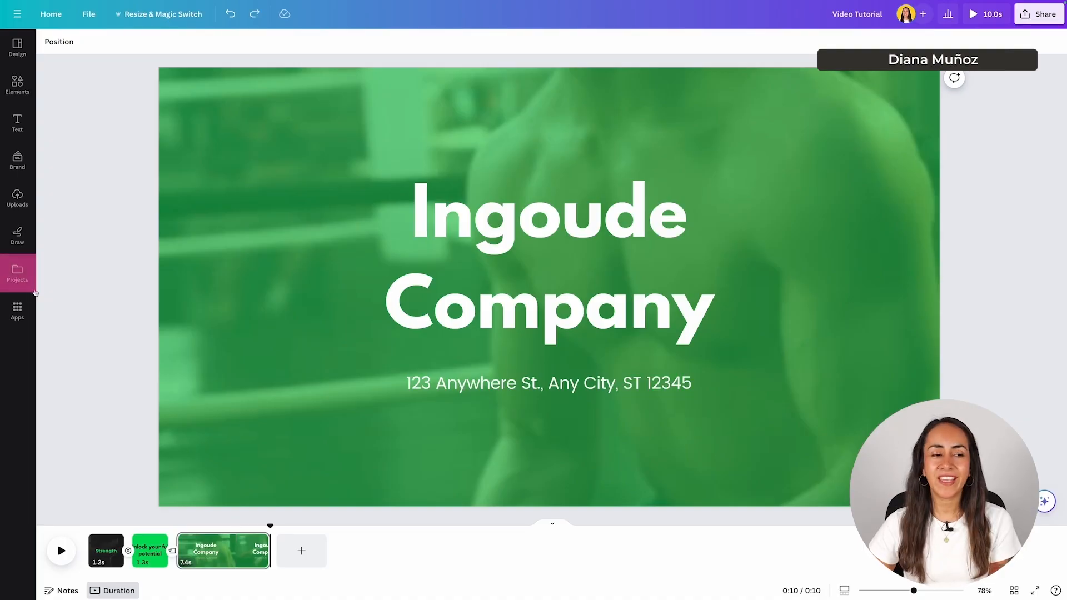
click(14, 272)
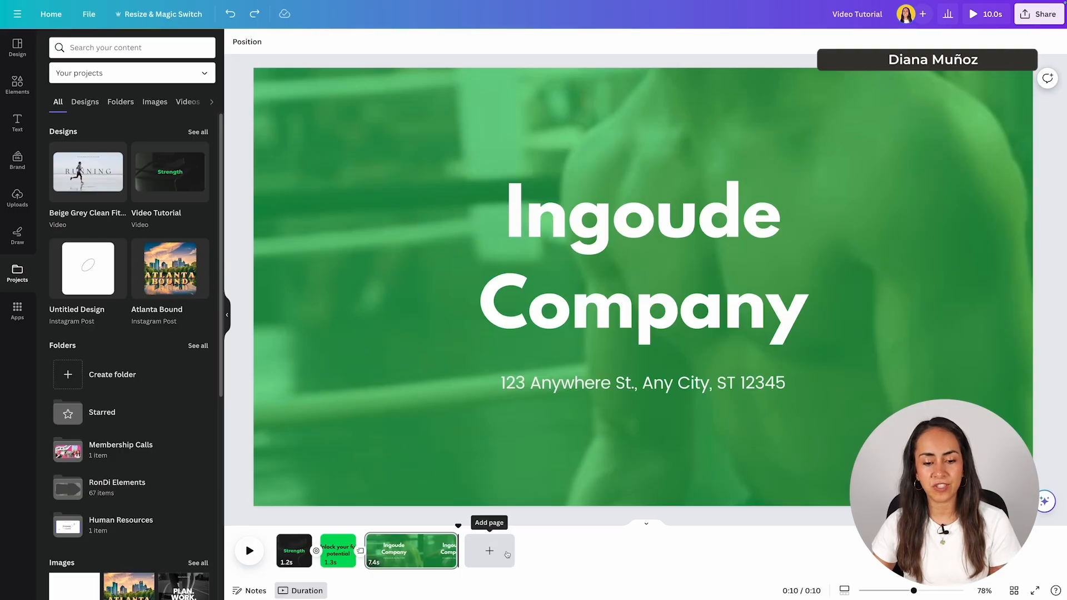
click(491, 550)
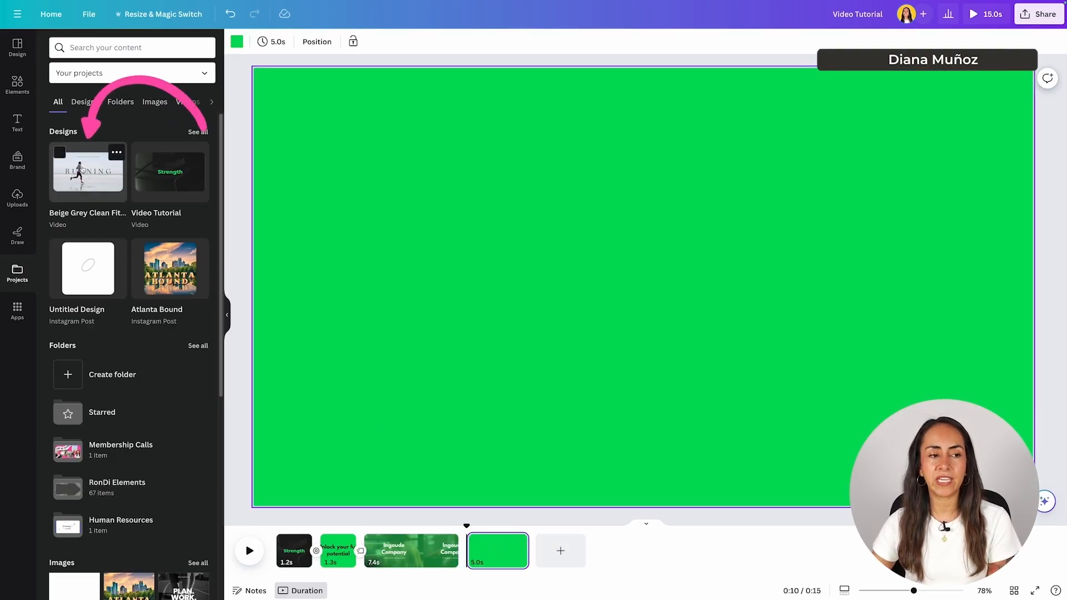
click(88, 178)
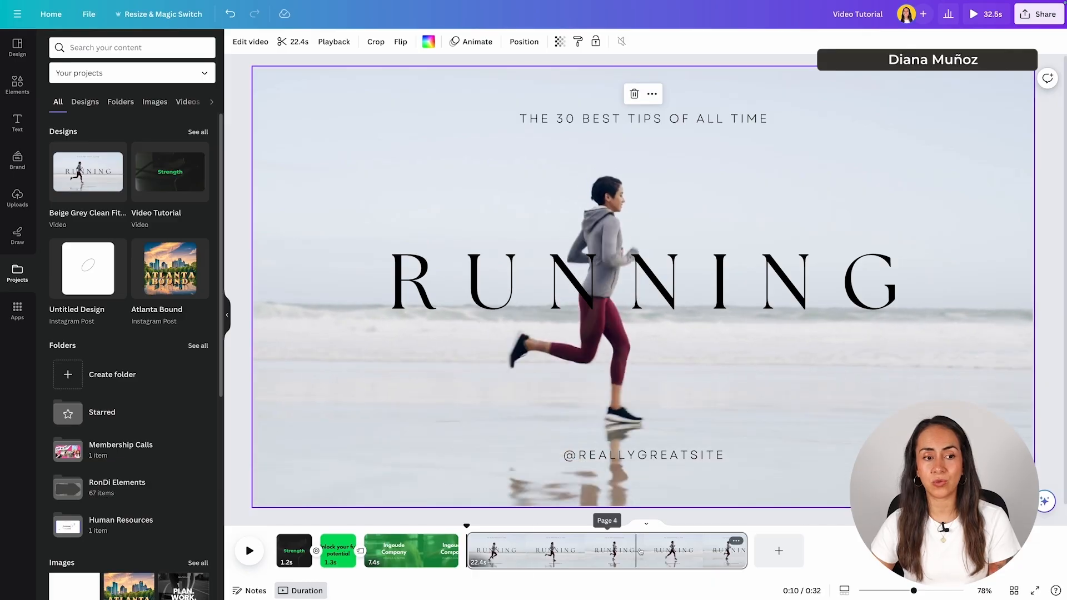
click(227, 309)
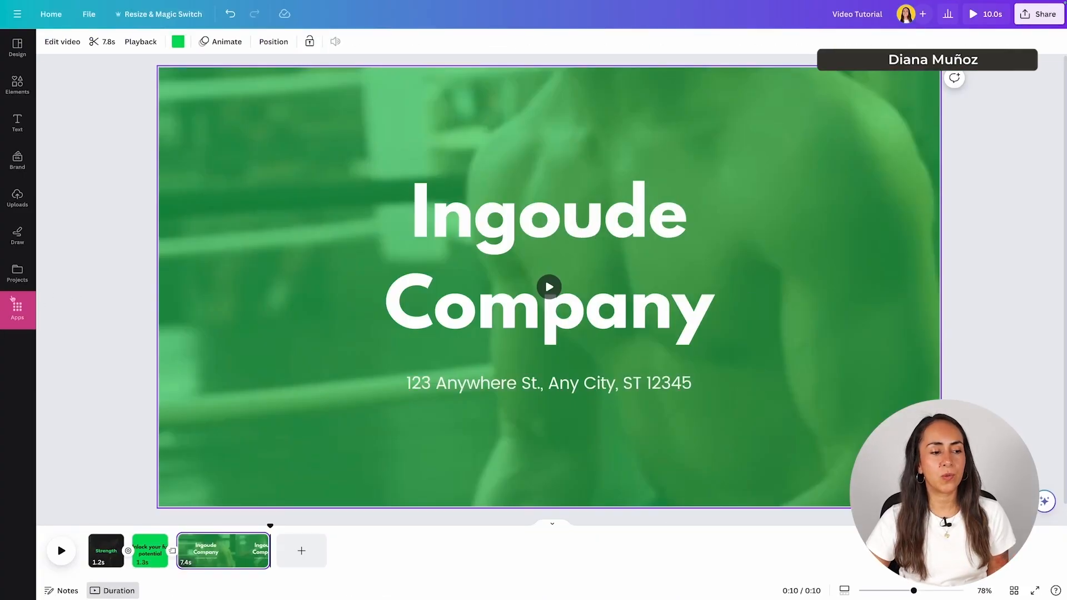
- Open Apps and scroll through the Discover collection, then return to the top
click(17, 311)
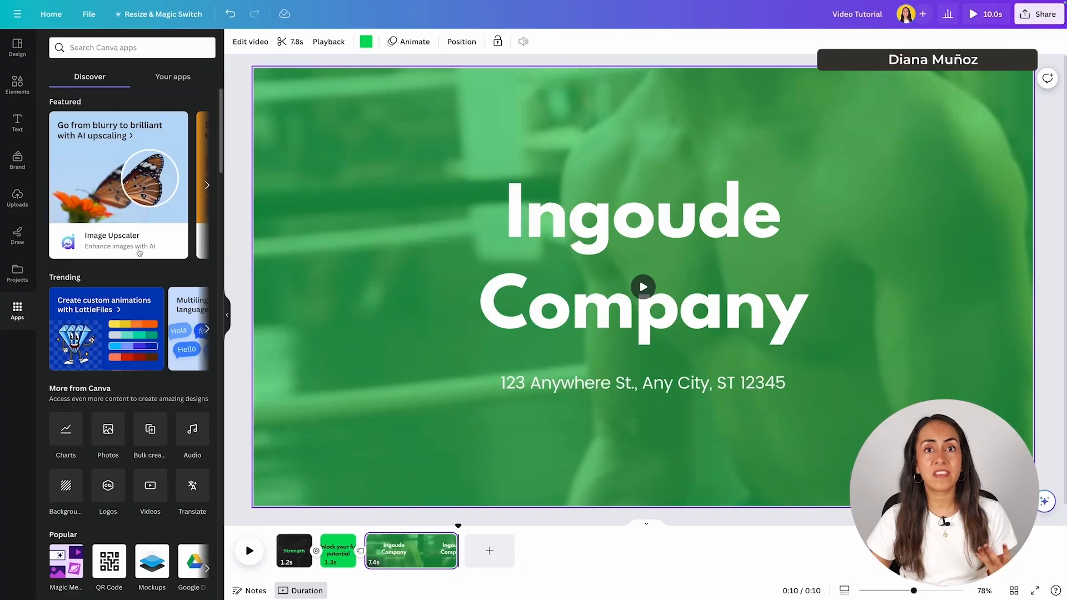
scroll(147, 254, down, 10)
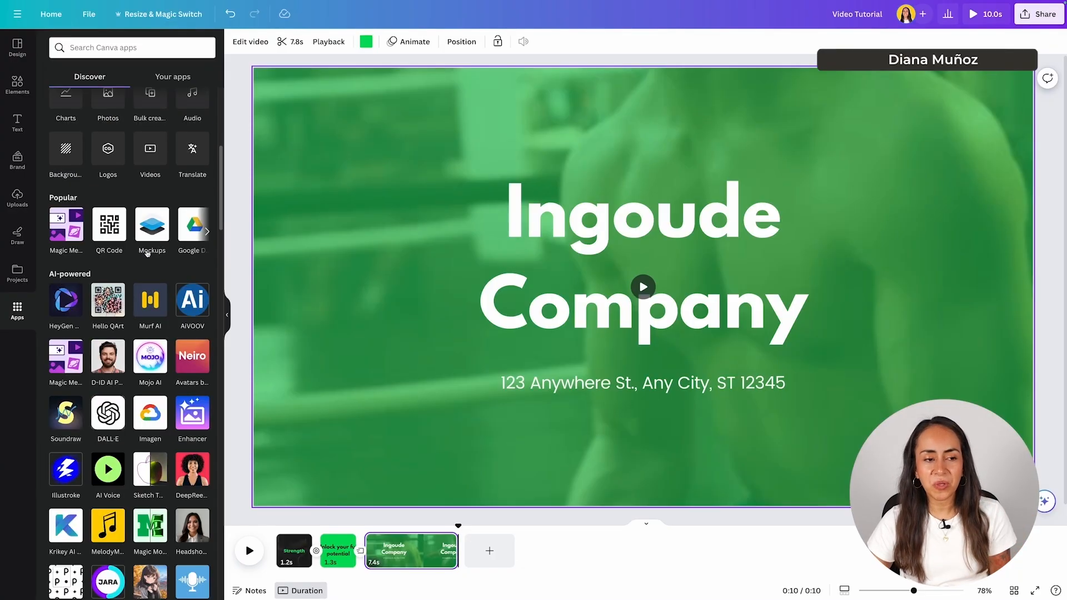
scroll(148, 256, down, 15)
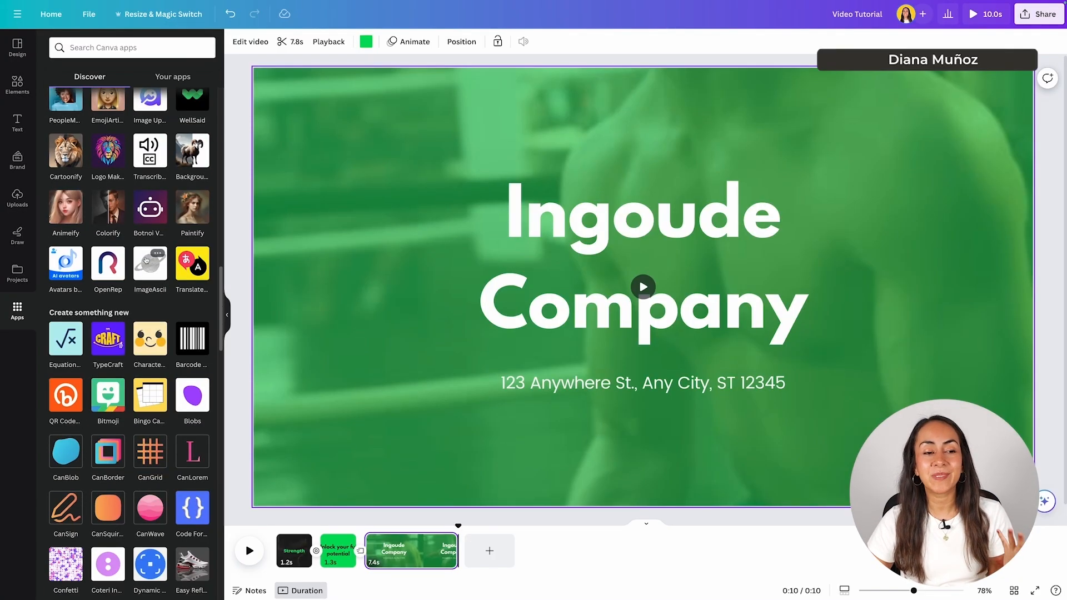
scroll(146, 260, down, 3)
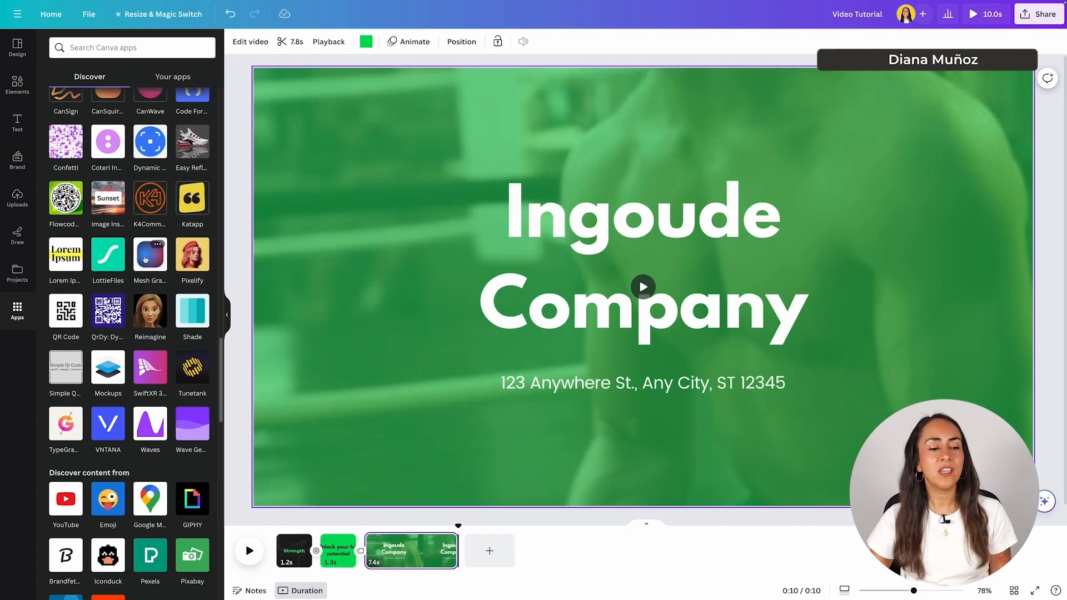
scroll(145, 259, down, 7)
drag(222, 439, 185, 73)
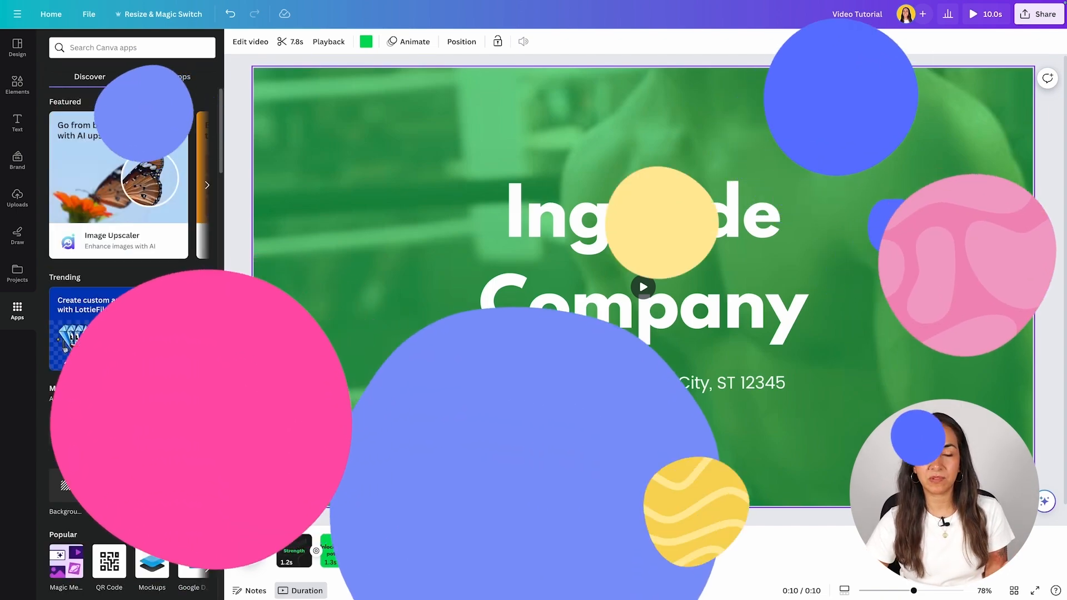
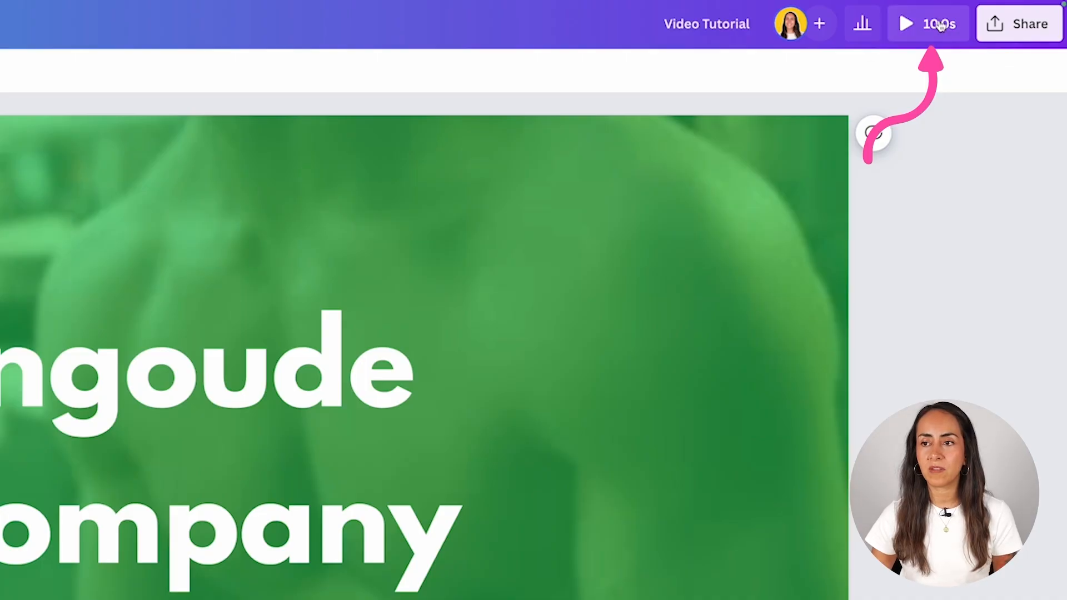
click(925, 22)
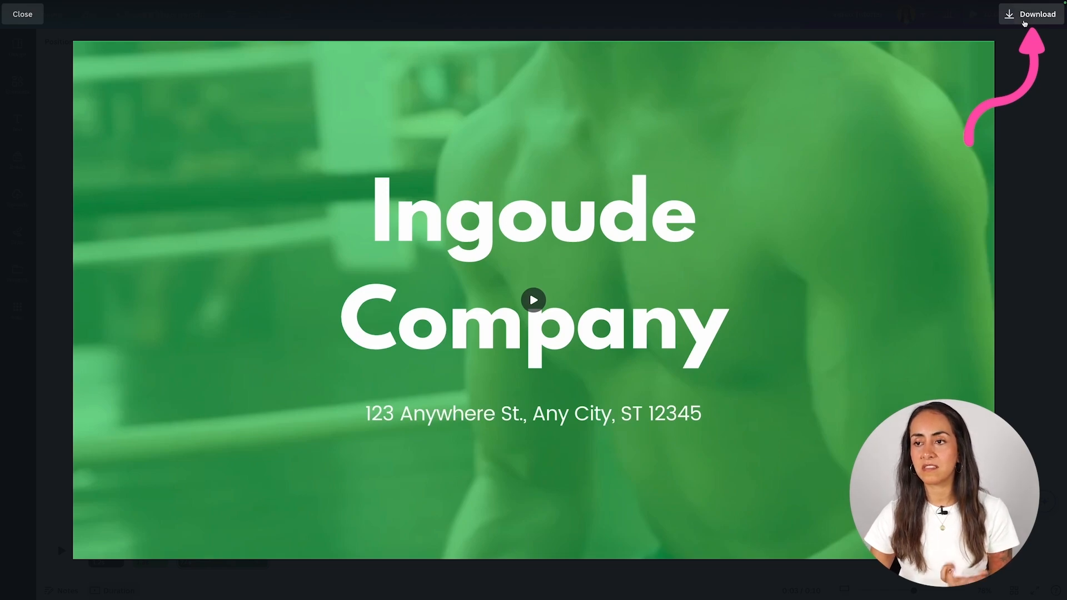
click(26, 20)
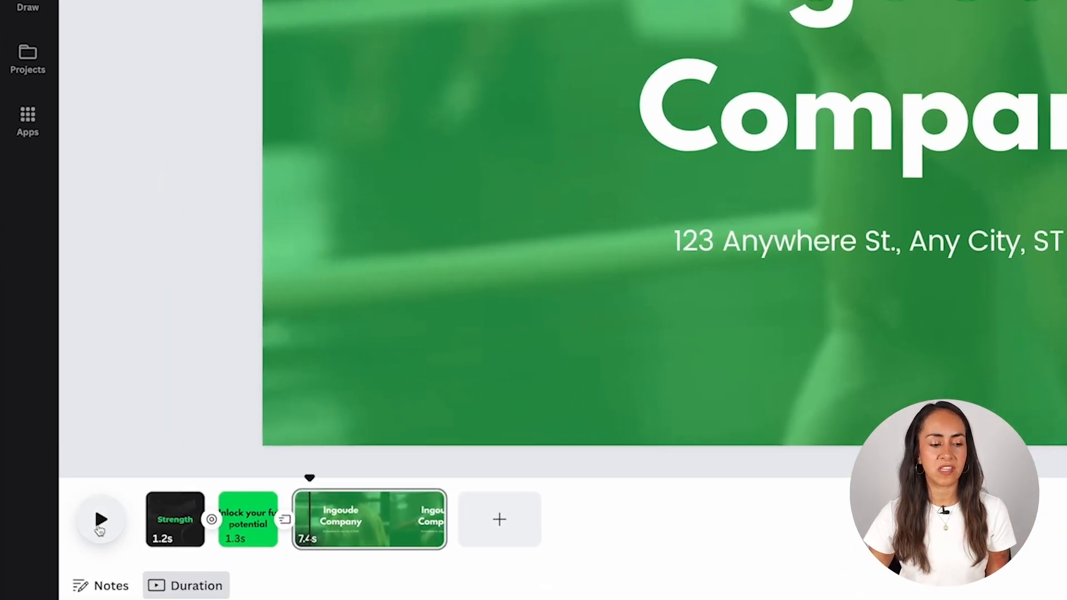
- Split the Ingoude Company clip and move one part to the front, giving pages of 3.7s, 1.2s, 1.3s and 3.7s
drag(310, 496, 125, 496)
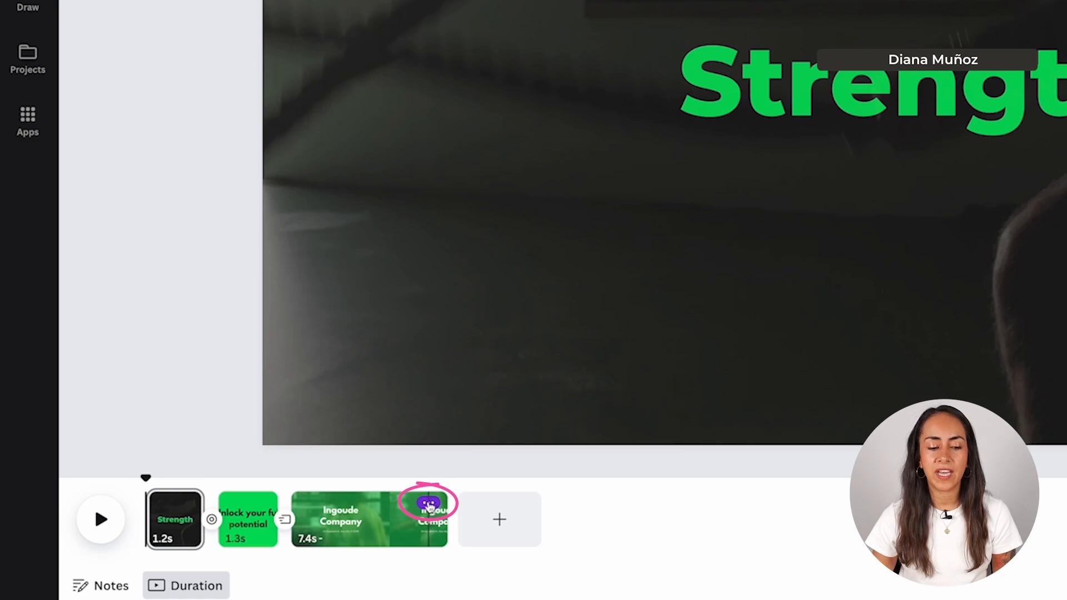
click(428, 505)
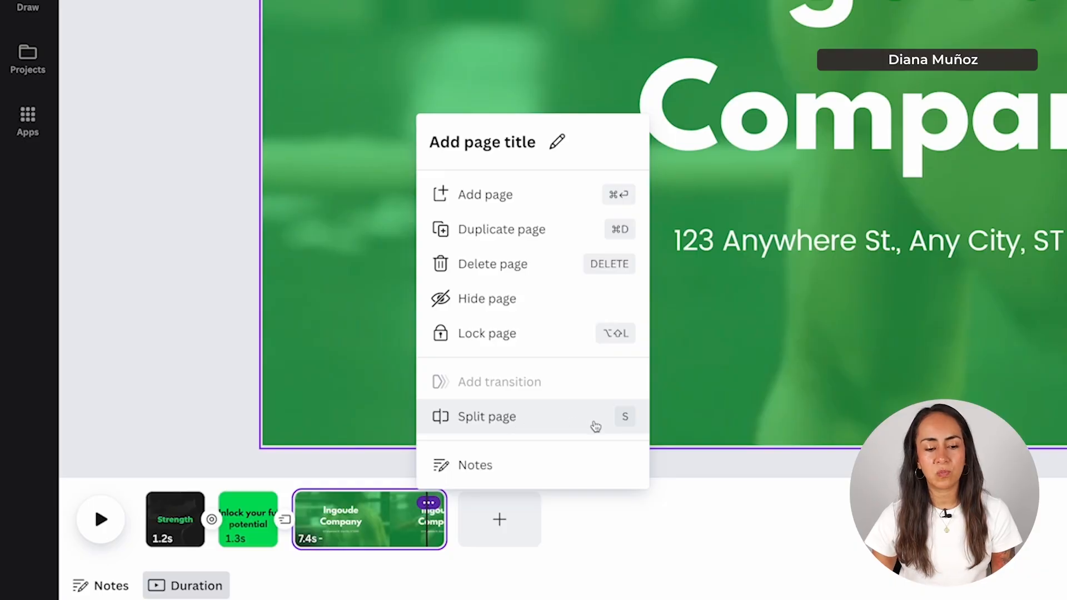
click(371, 480)
mouse_move(372, 479)
mouse_down()
mouse_move(328, 481)
mouse_move(365, 484)
mouse_up()
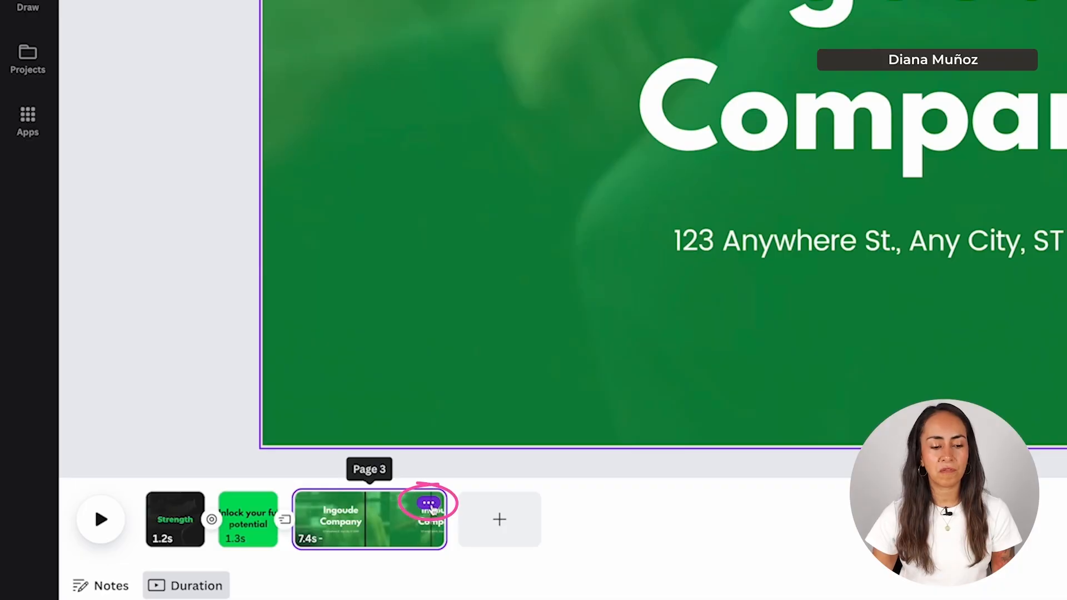
click(429, 503)
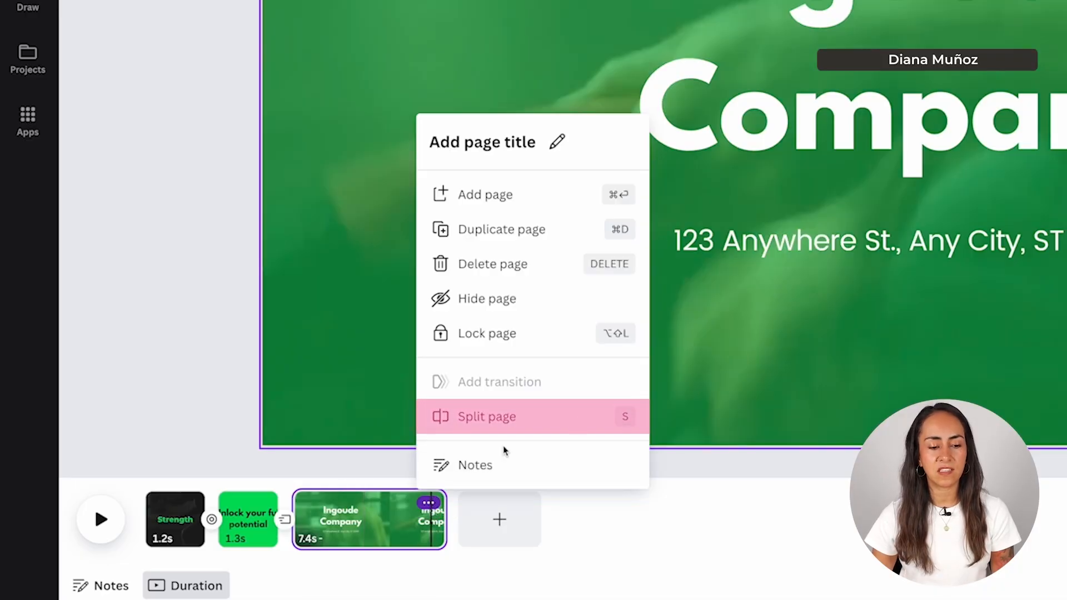
click(561, 432)
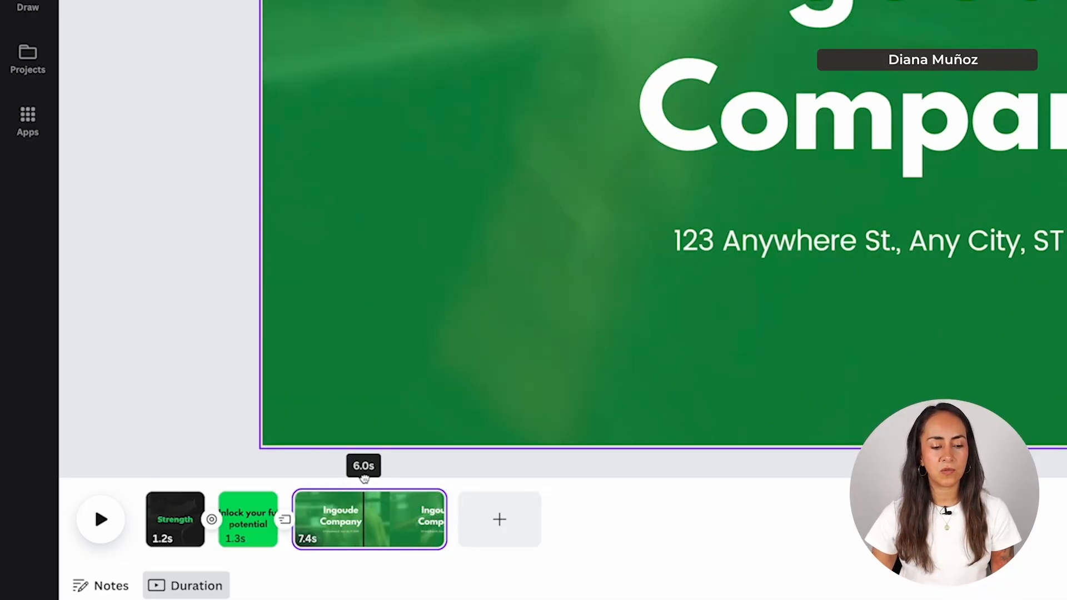
key(s)
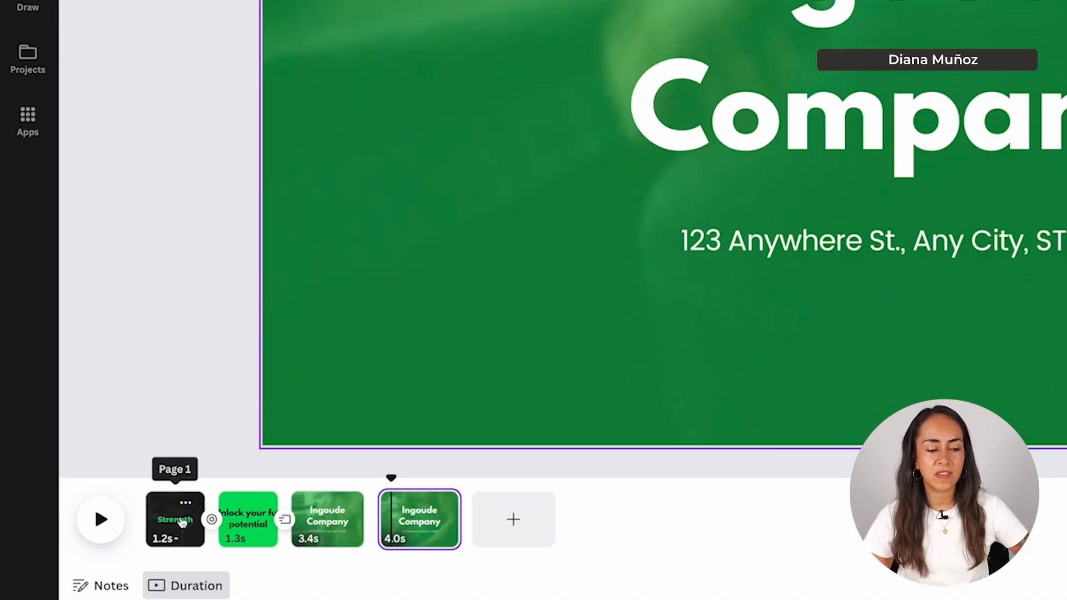
drag(329, 520, 140, 511)
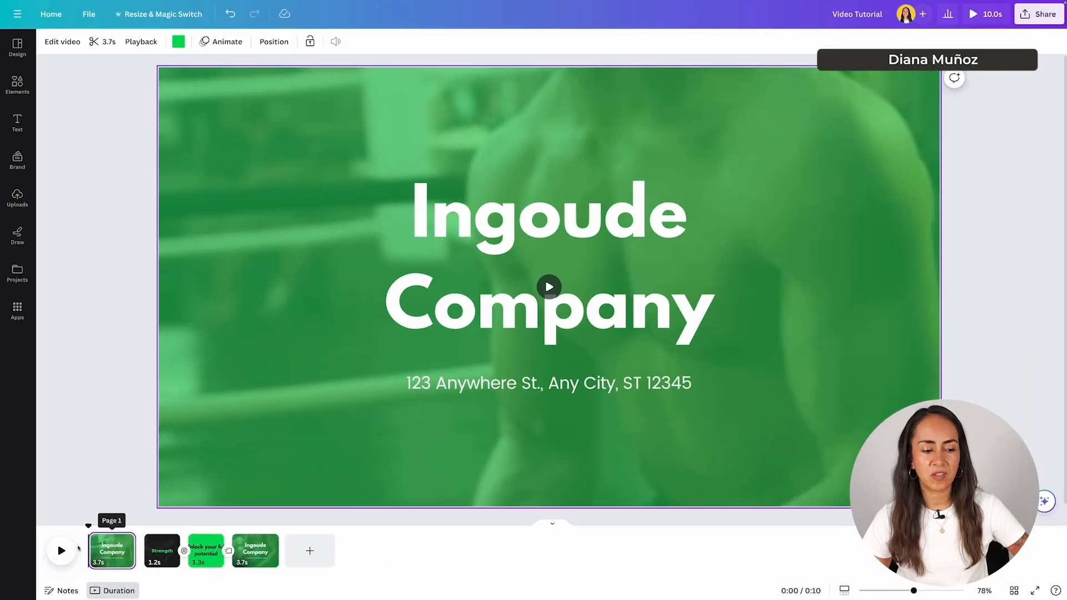
- Play the rearranged video, then undo the split to restore one 7.4s Ingoude Company clip and rewind
click(61, 550)
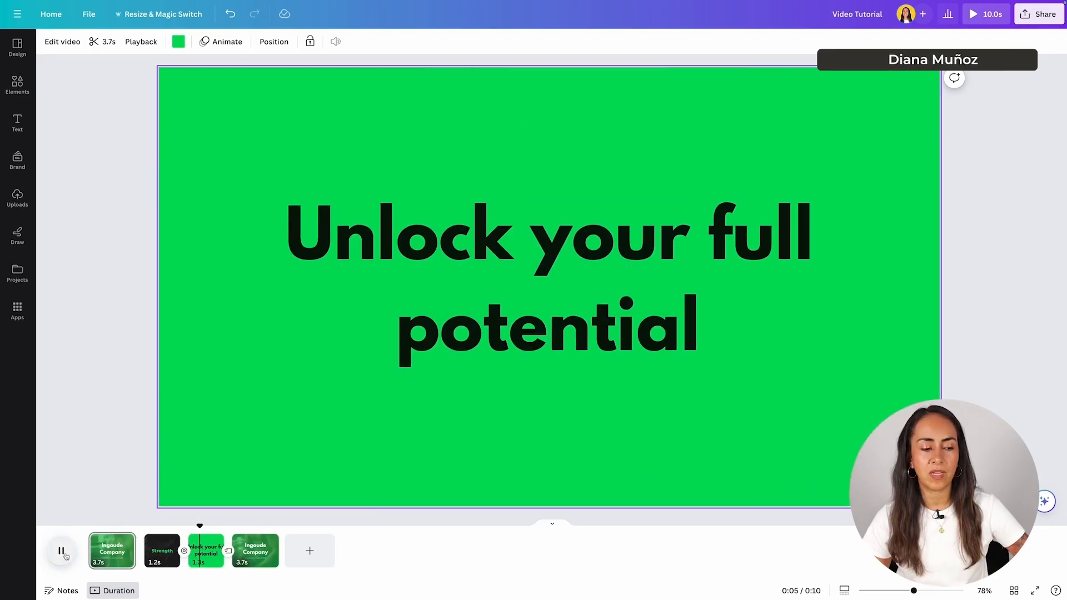
click(61, 550)
key(ctrl+z)
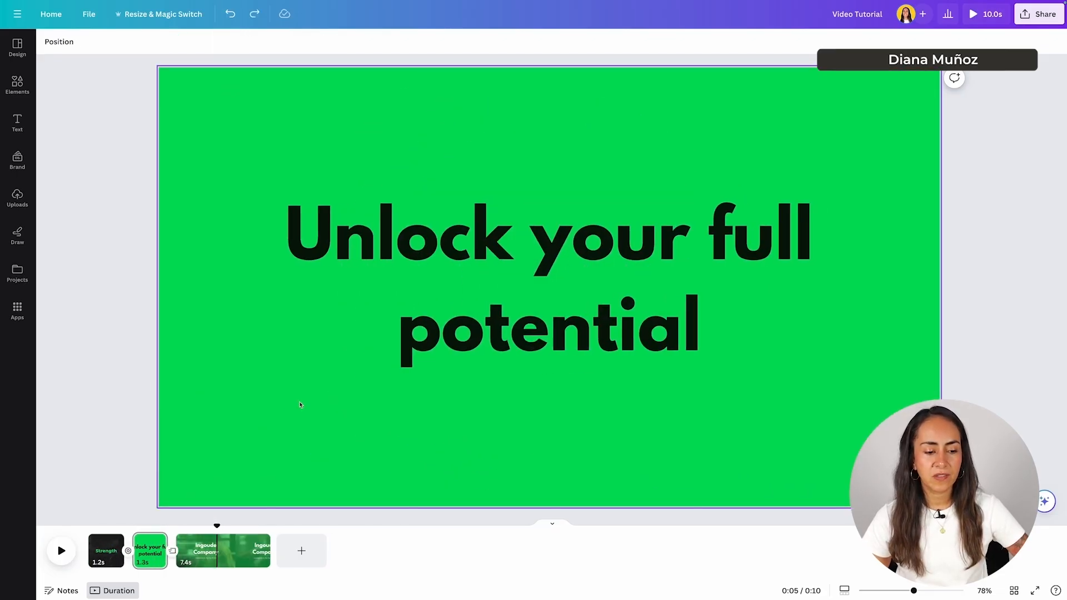
drag(217, 526, 89, 526)
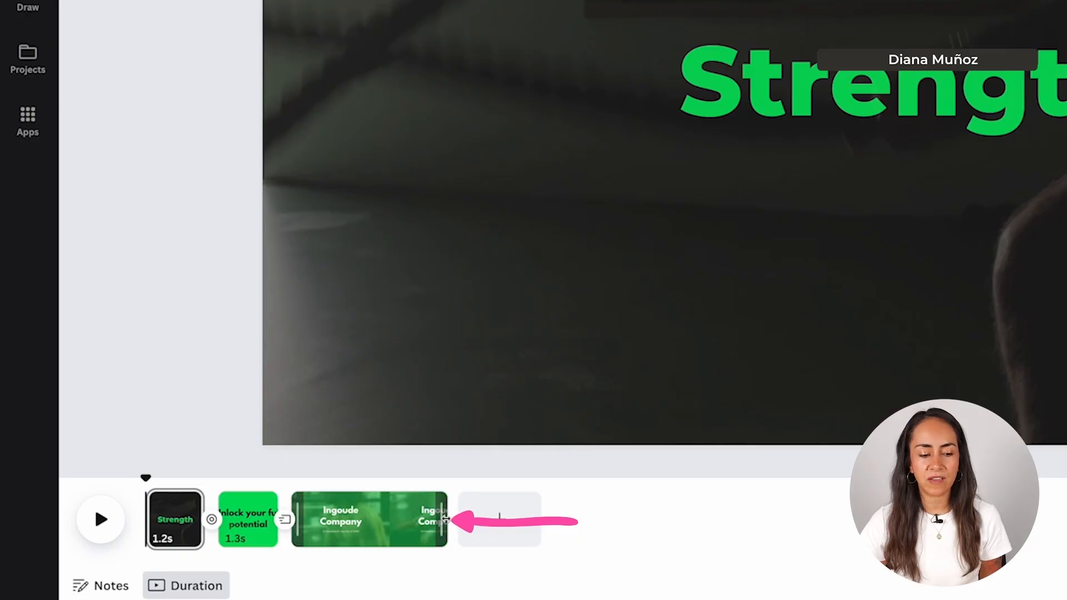
- Trim the Ingoude Company clip from its end to 5.0s, making the video 7.6s long
drag(446, 518, 395, 525)
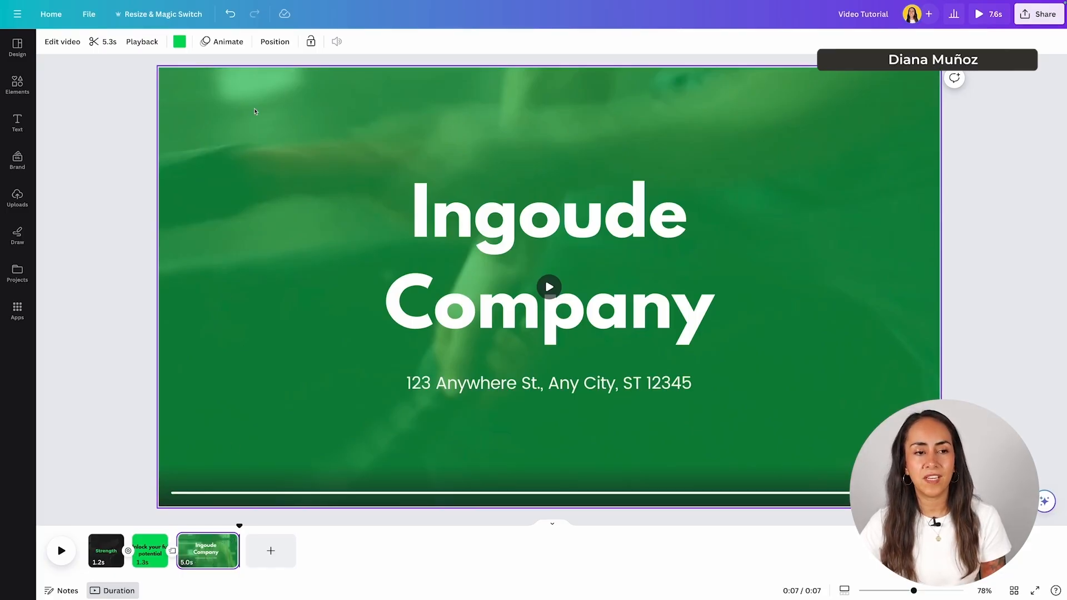
- Trim the start of the Ingoude Company background footage to 4.2s, making the first two pages 1.5s each
click(257, 123)
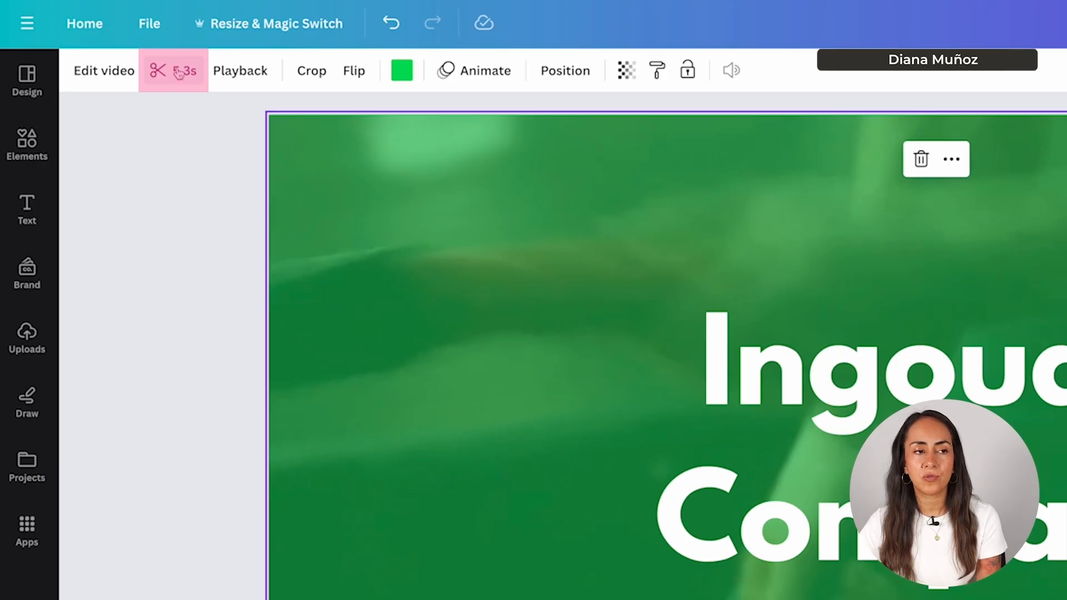
click(170, 73)
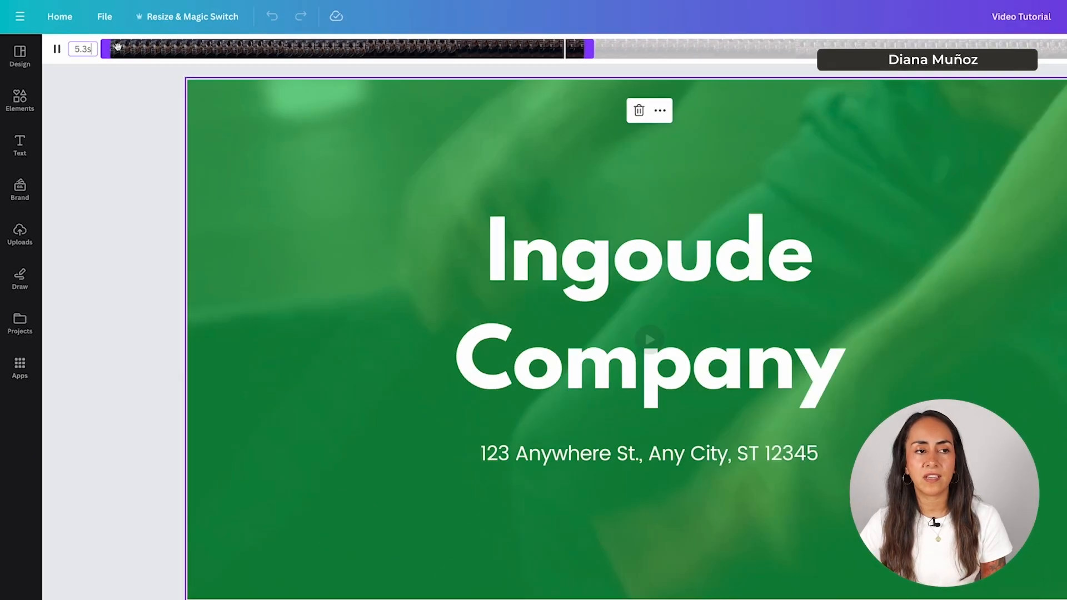
drag(494, 45, 463, 45)
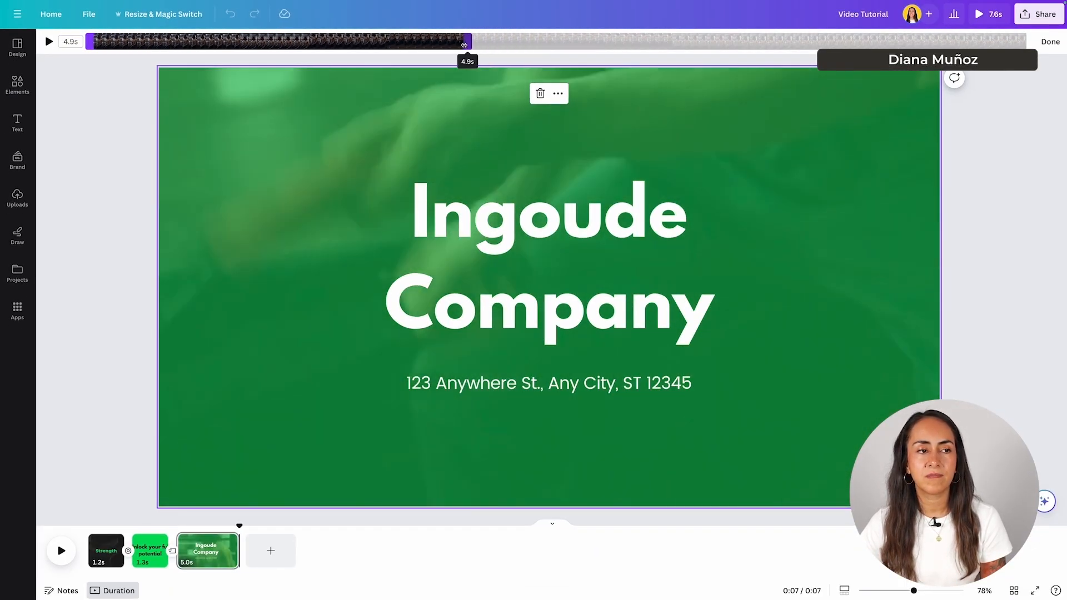
drag(90, 42, 144, 43)
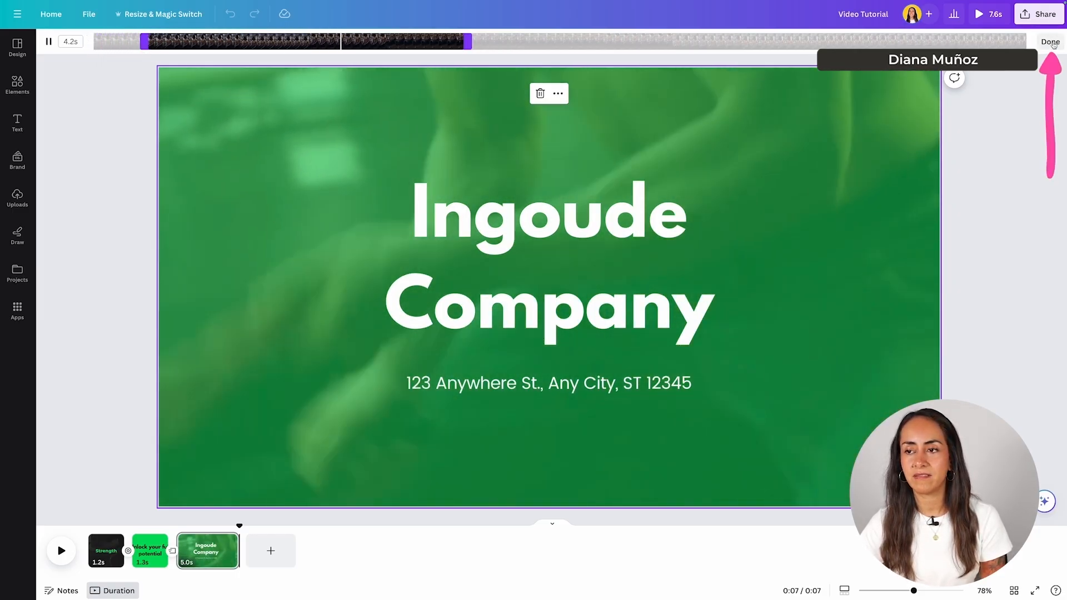
click(1050, 42)
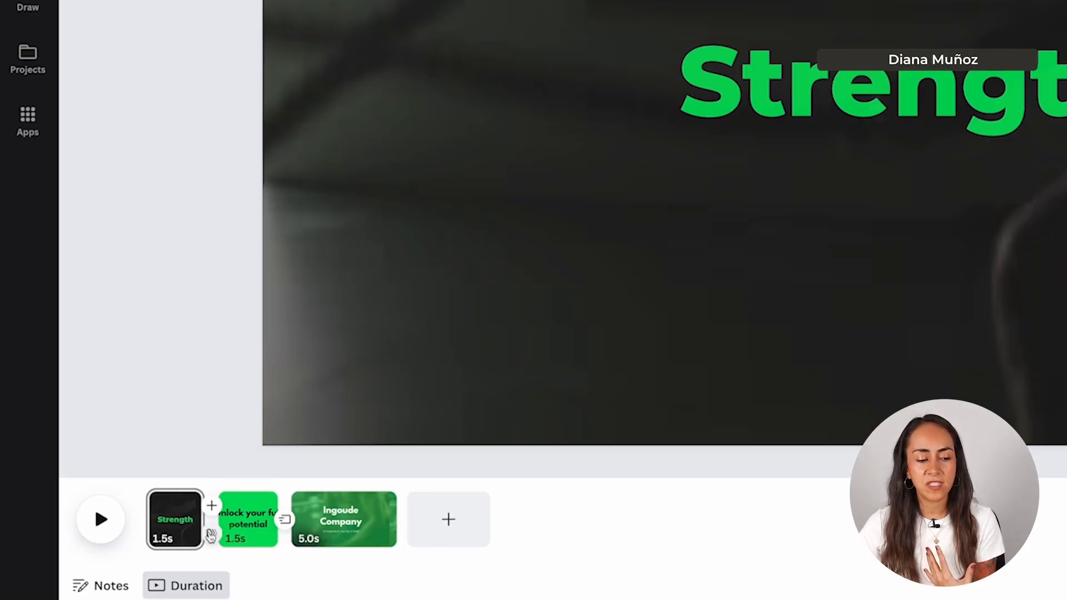
- Add blank pages after Strength and at the end, then delete them so three pages remain
mouse_move(216, 531)
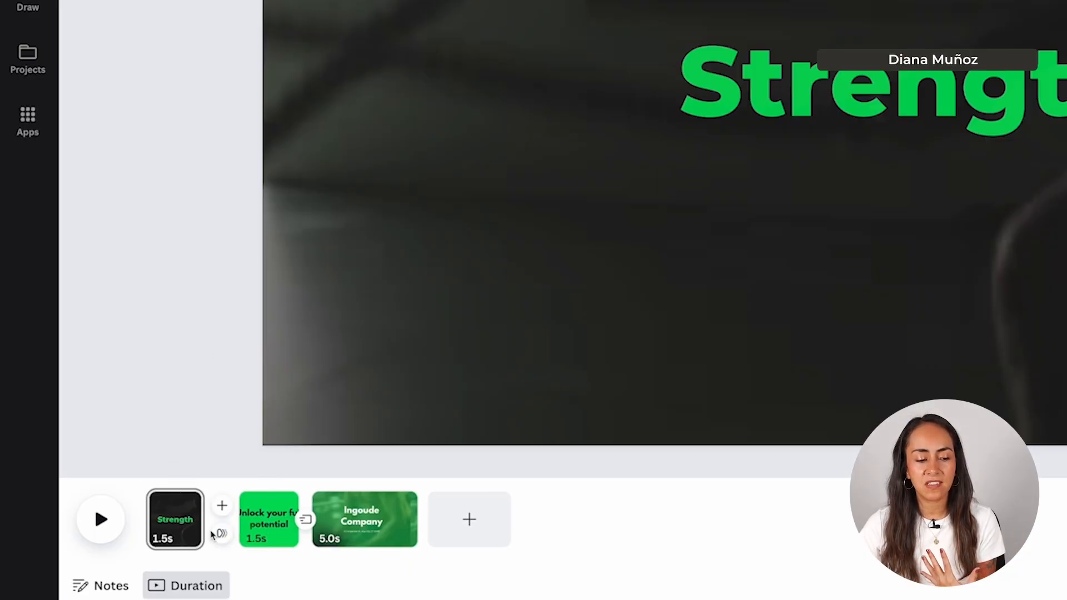
click(222, 507)
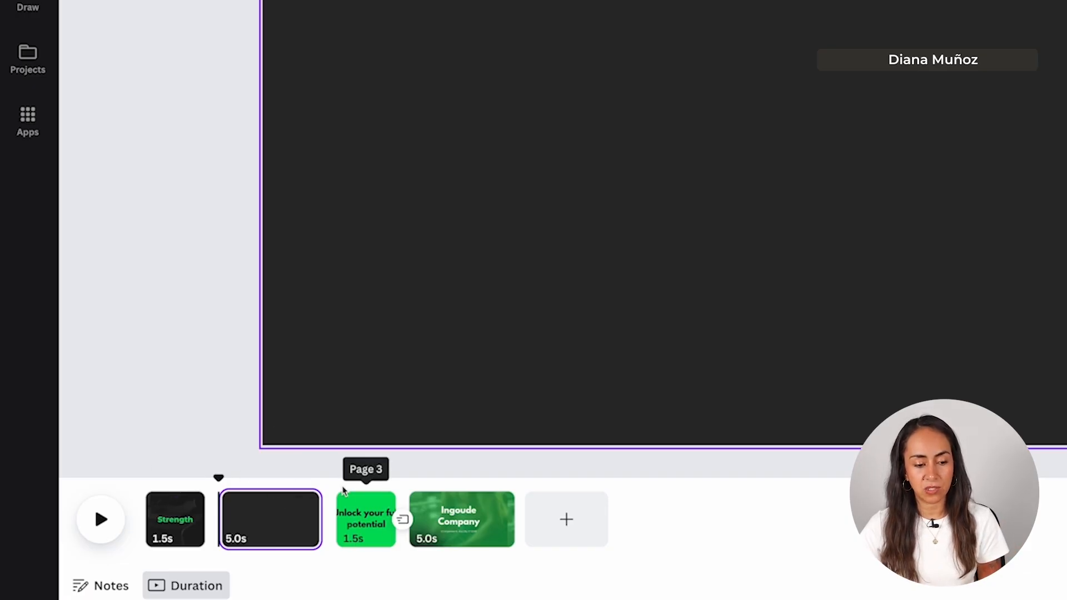
key(Delete)
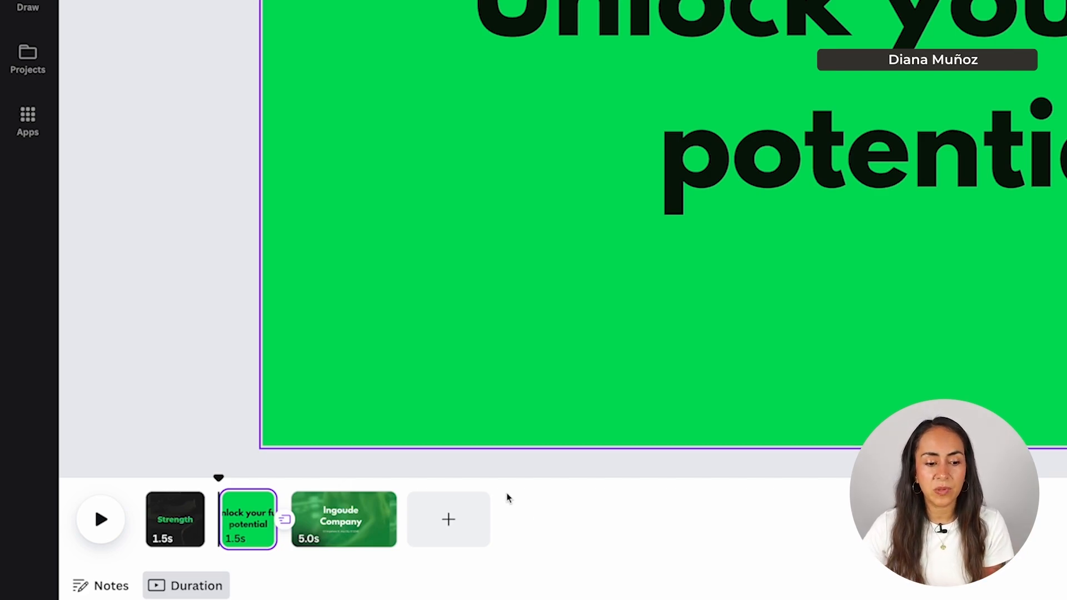
click(449, 522)
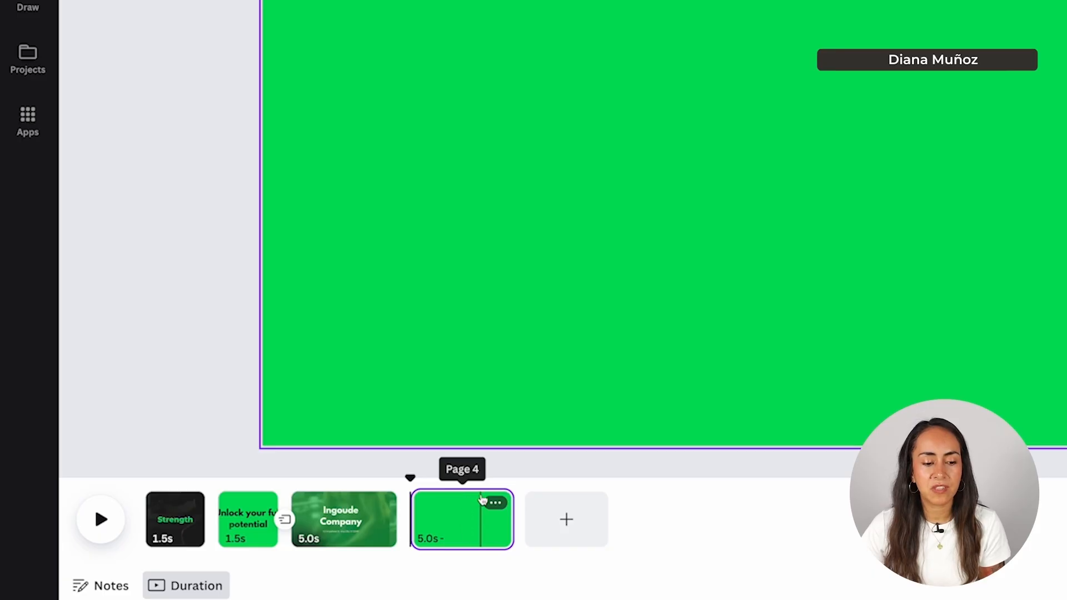
drag(445, 519, 234, 514)
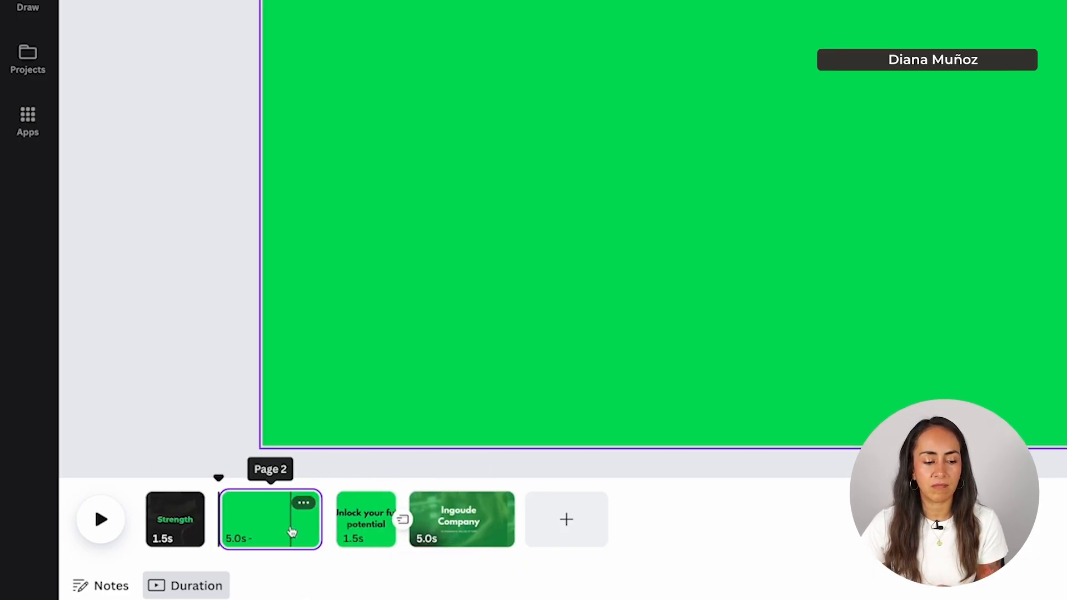
key(Delete)
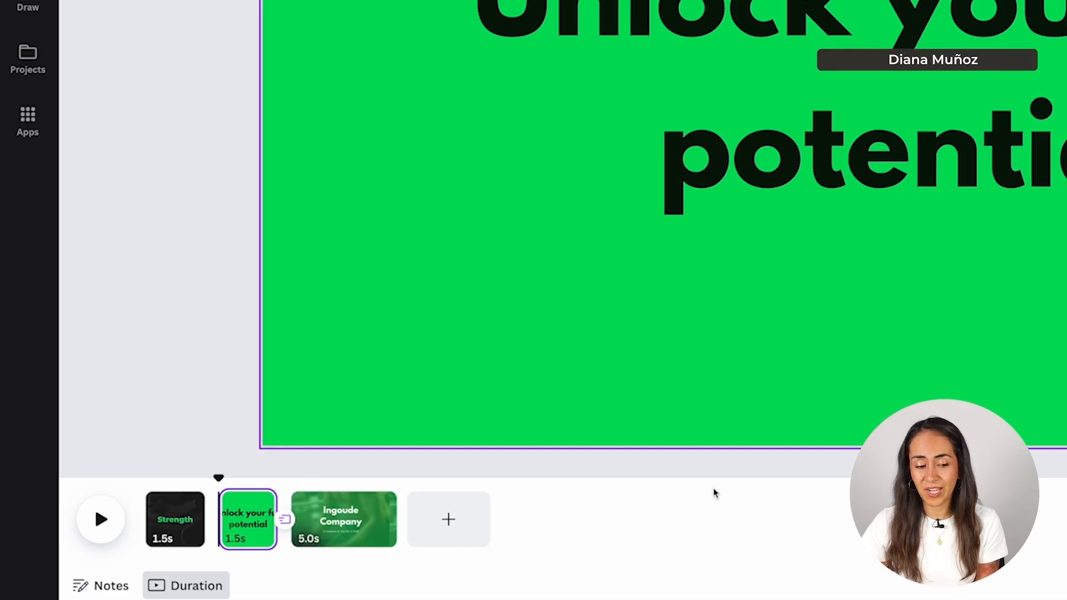
click(225, 456)
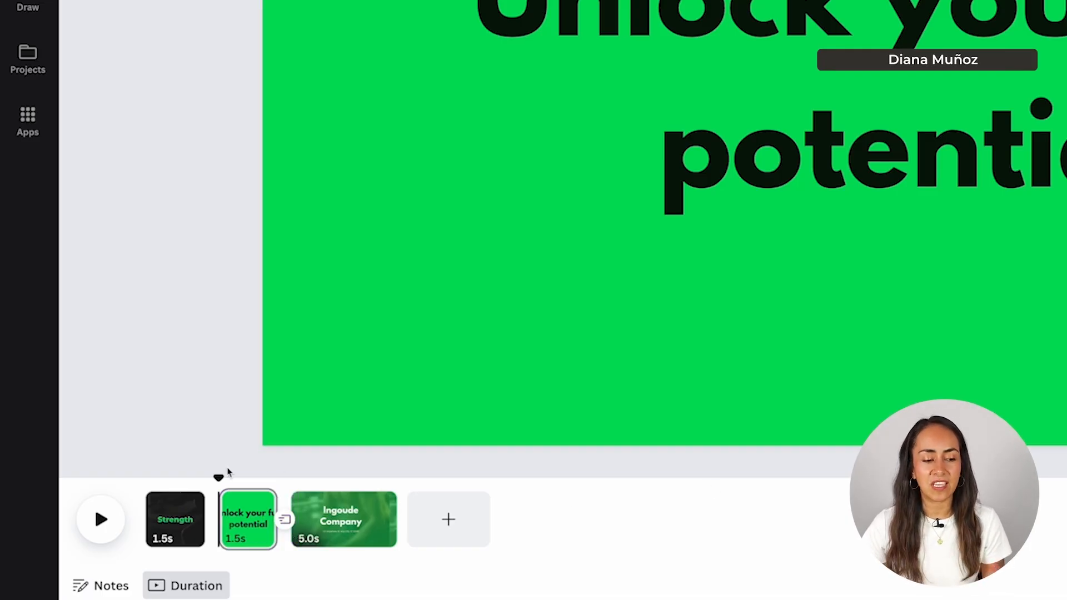
- Show the transition options between the Strength and Unlock your full potential pages
drag(220, 475, 146, 476)
mouse_move(213, 518)
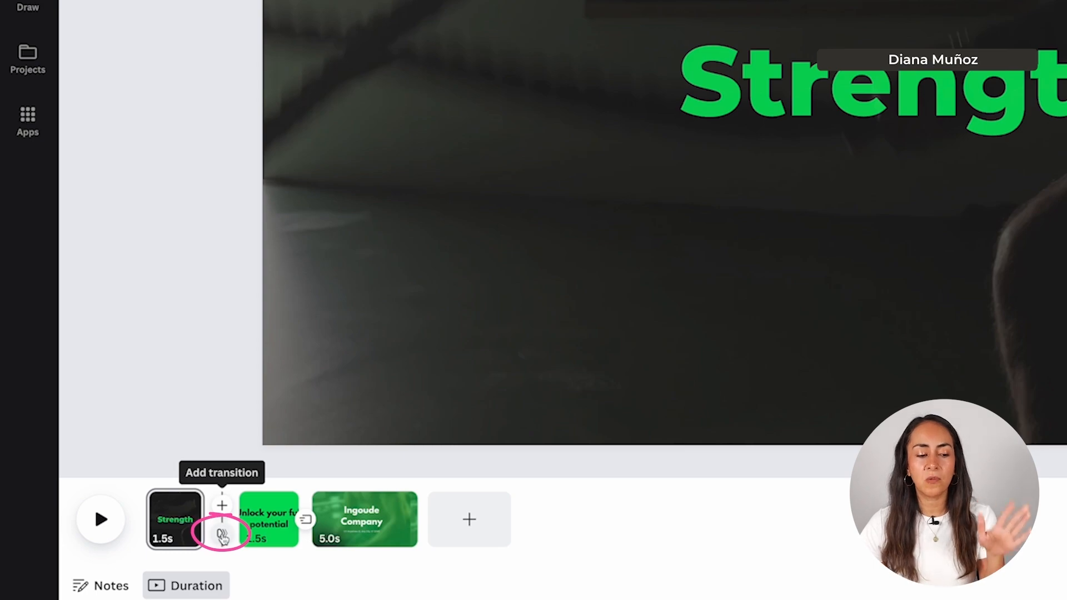
click(222, 535)
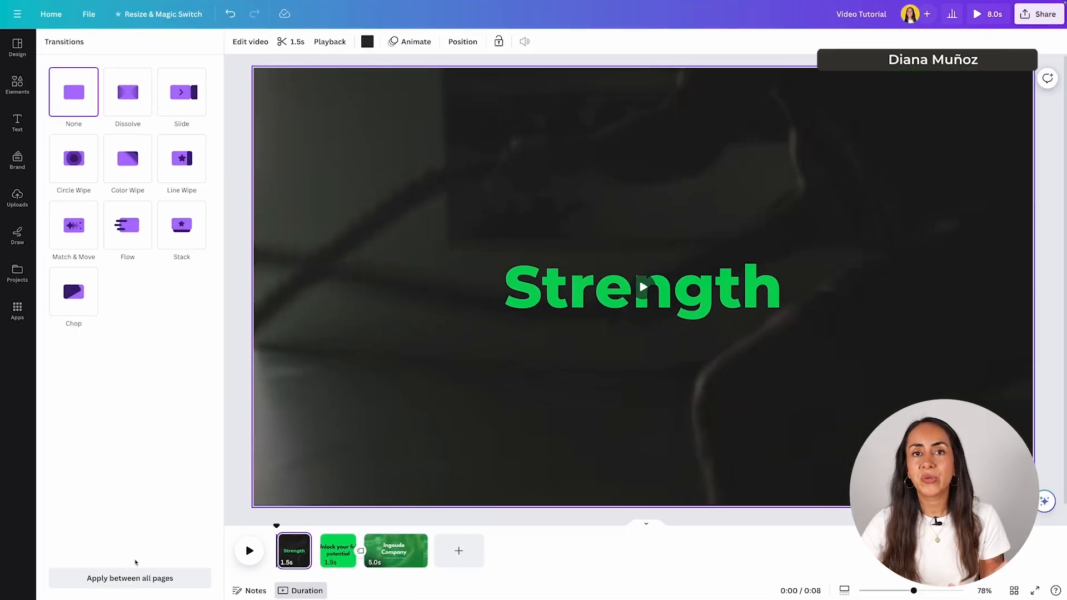
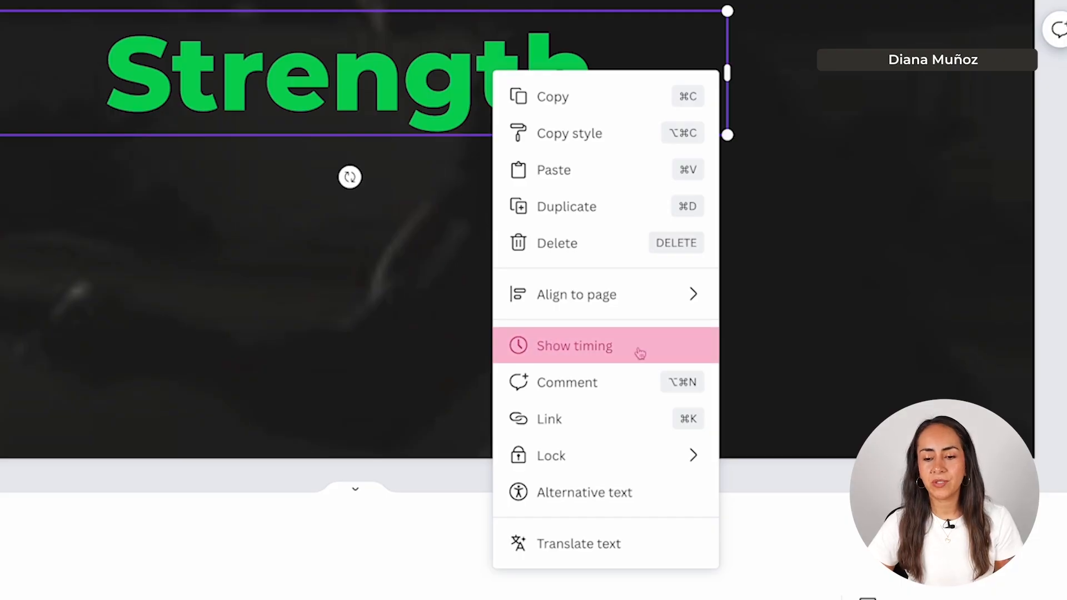
- Show the Strength text's timing bar, zoom into the timeline, and preview frames near 1.6–2 seconds
click(616, 351)
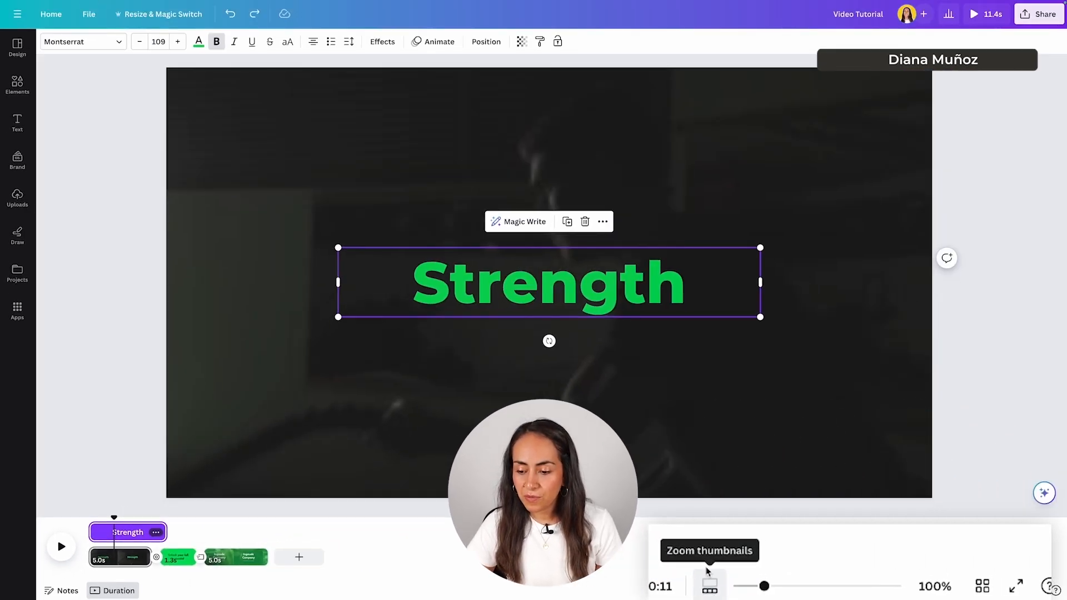
drag(765, 586, 884, 586)
drag(205, 518, 90, 519)
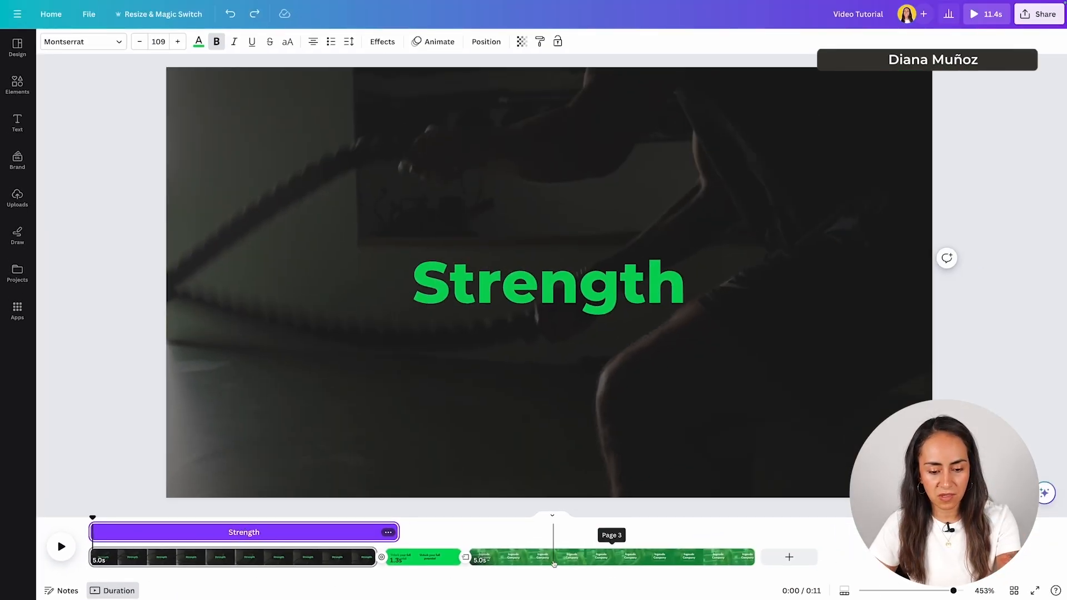
drag(92, 518, 180, 522)
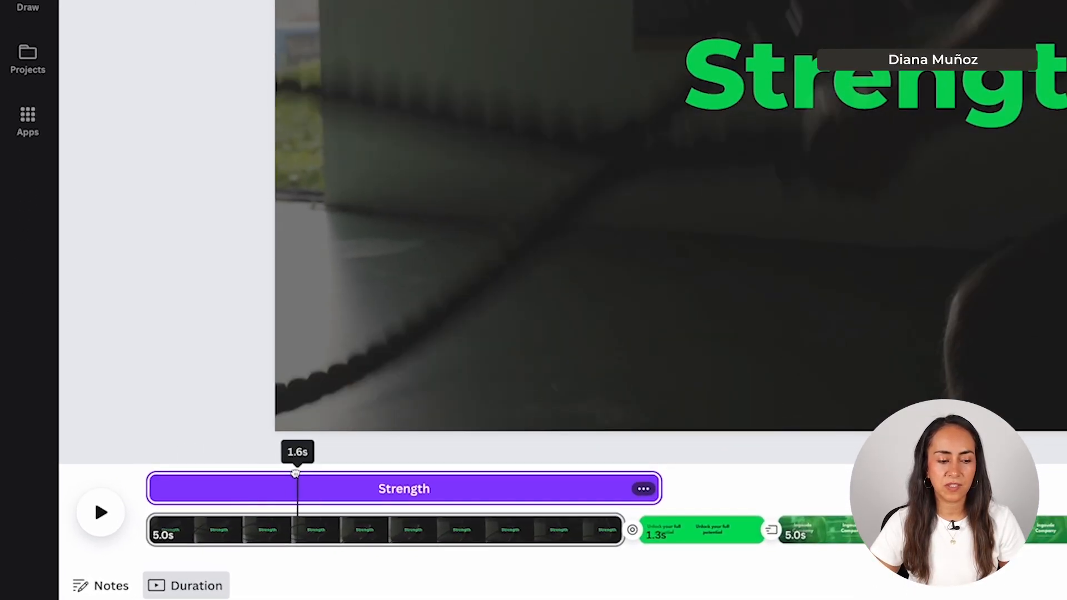
drag(296, 472, 341, 466)
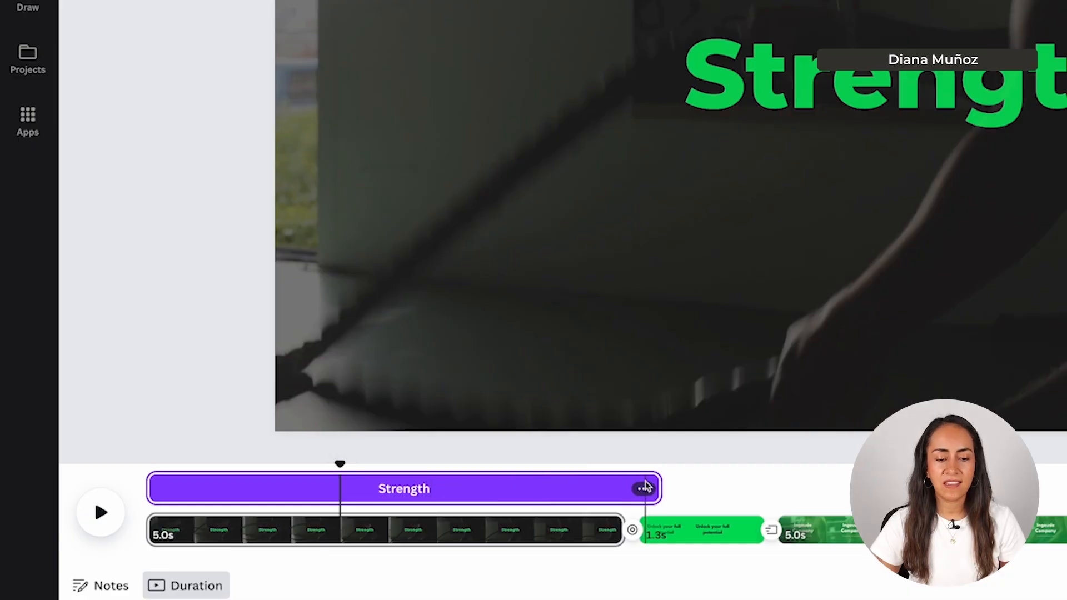
- Shorten the Strength timing bar from its right end and play back the result
click(661, 488)
drag(659, 489, 340, 491)
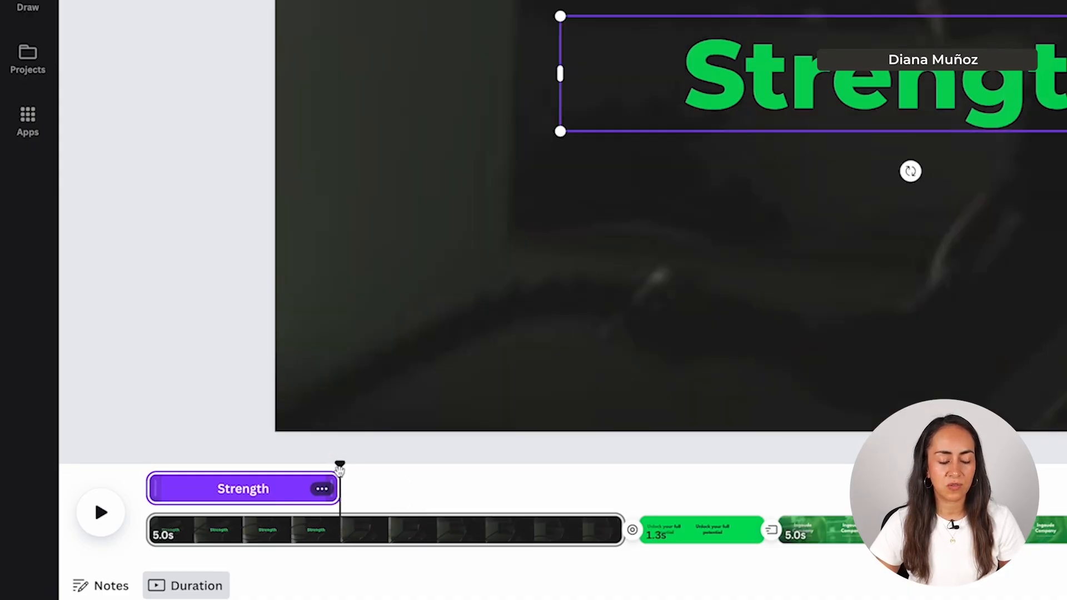
drag(330, 469, 111, 445)
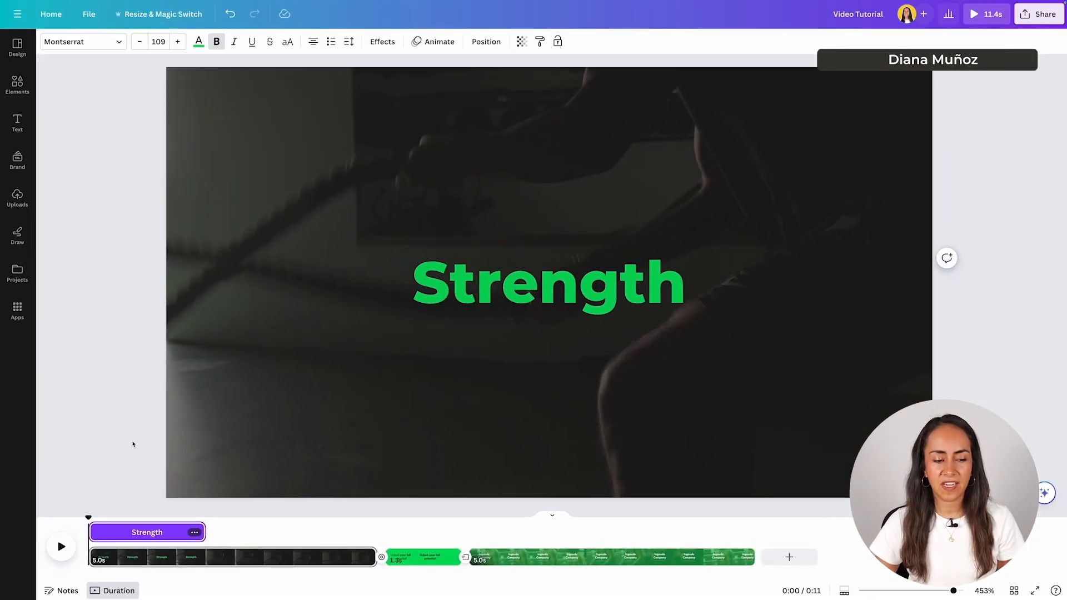
click(62, 540)
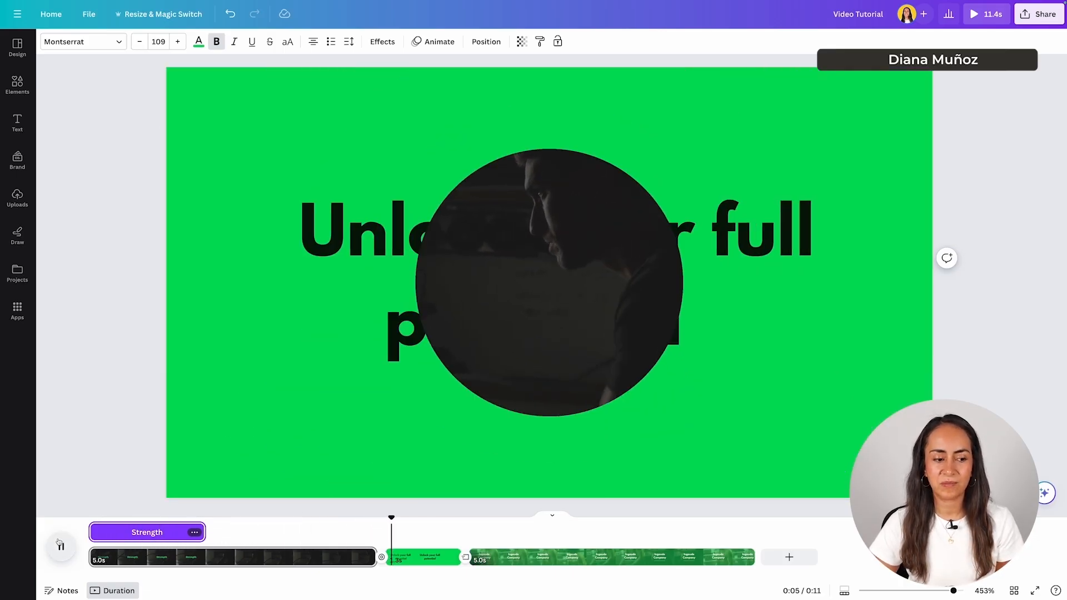
click(61, 545)
drag(397, 525, 71, 510)
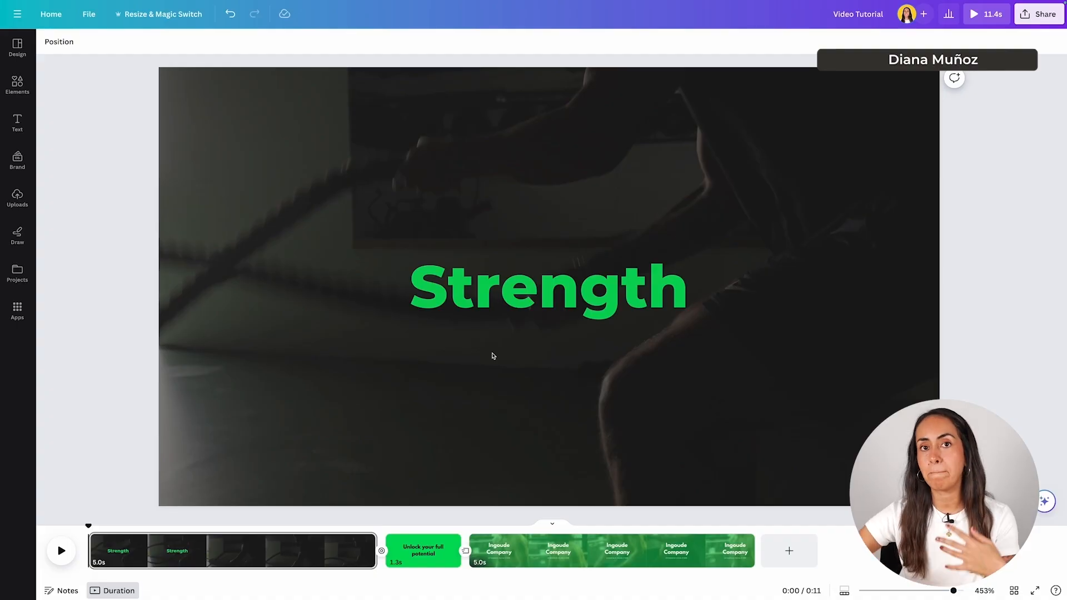
- Reopen Strength's timing and move its bar so it appears about 1 second in
click(494, 299)
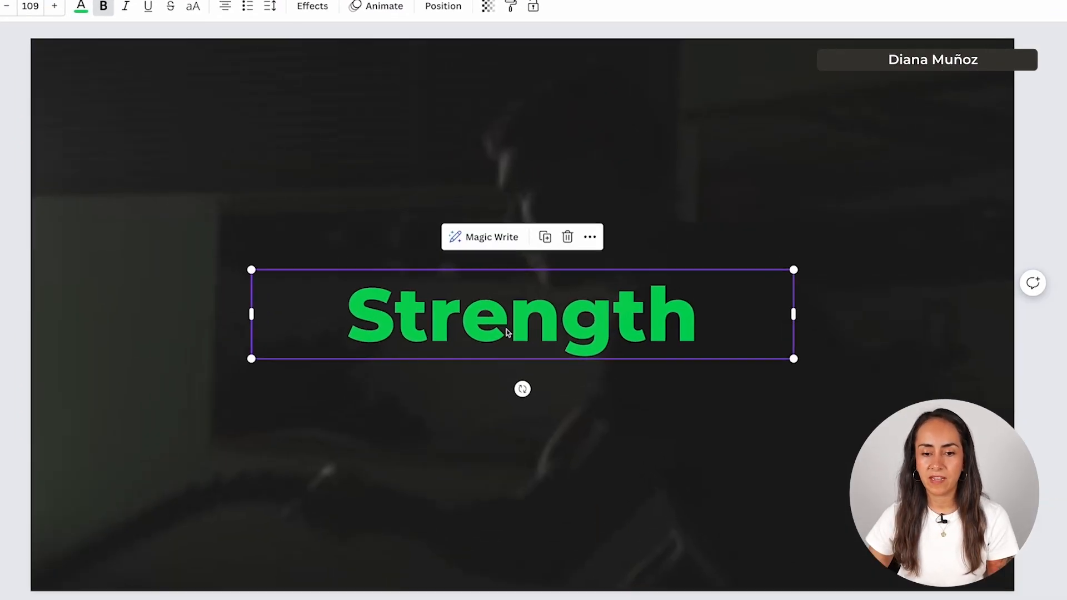
click(600, 225)
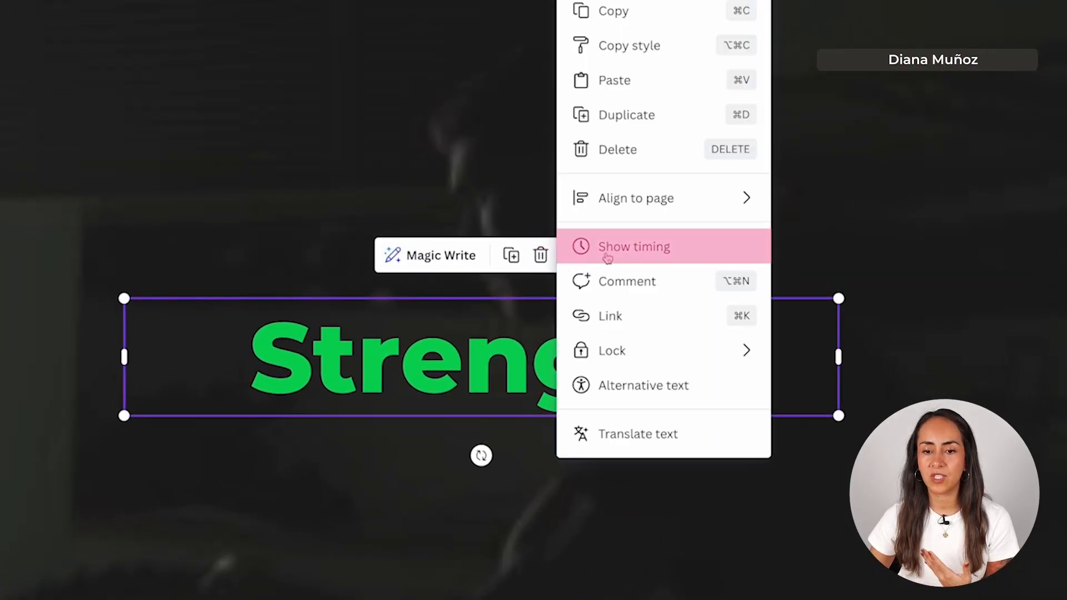
click(680, 253)
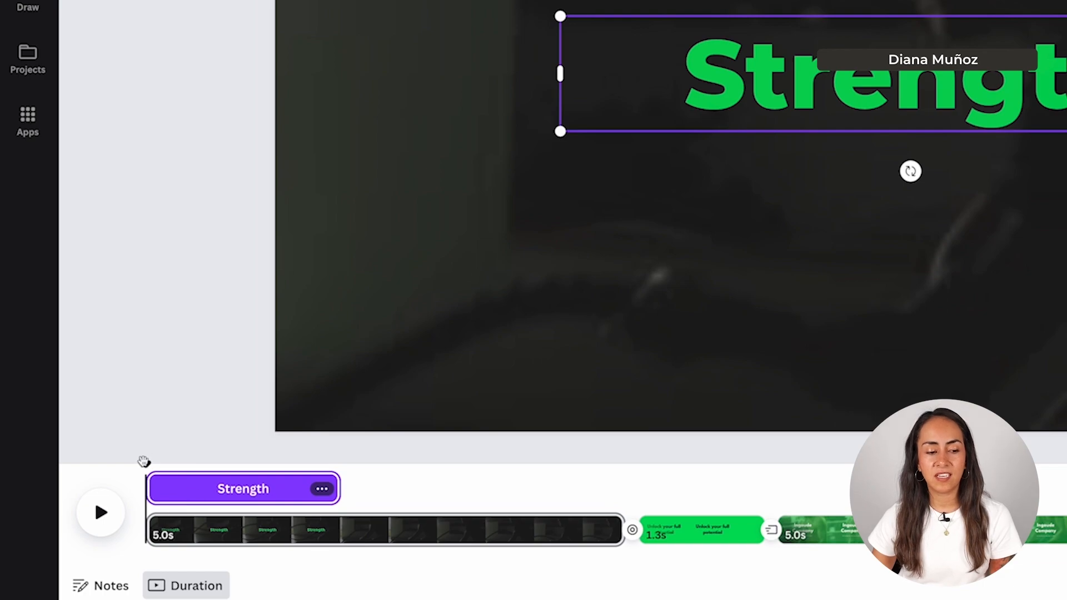
drag(143, 461, 243, 489)
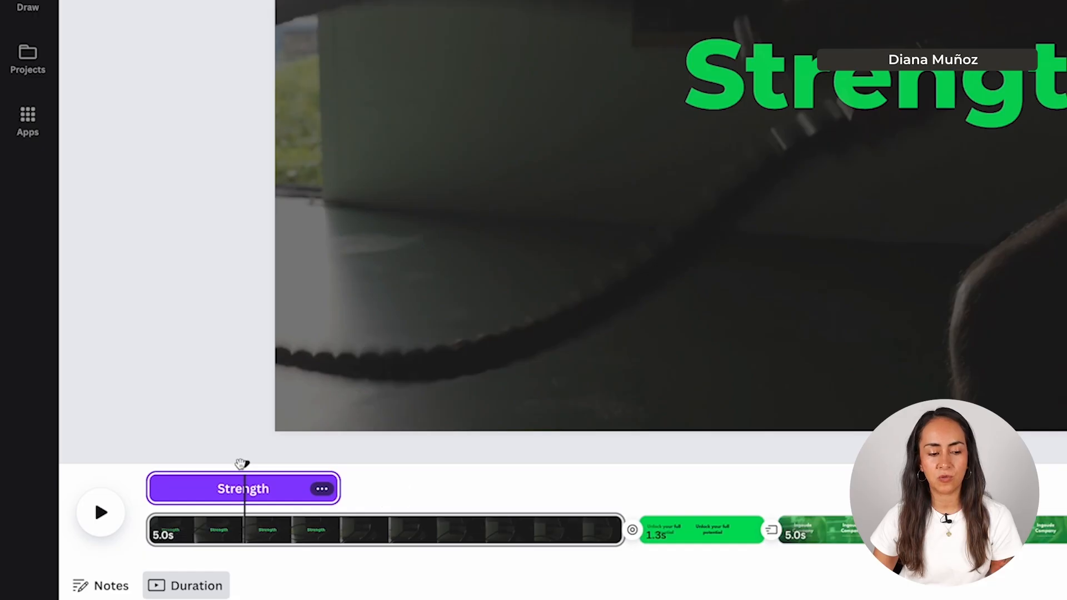
drag(168, 487, 264, 488)
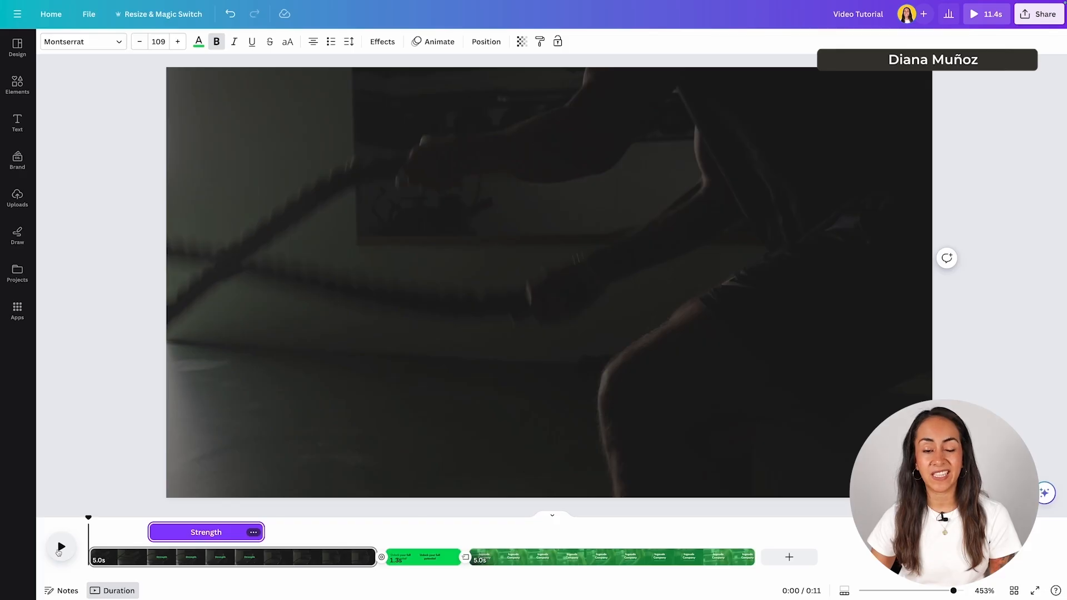
- Stretch the Strength timing bar back to cover the full 5.0s first clip, start to end
click(58, 552)
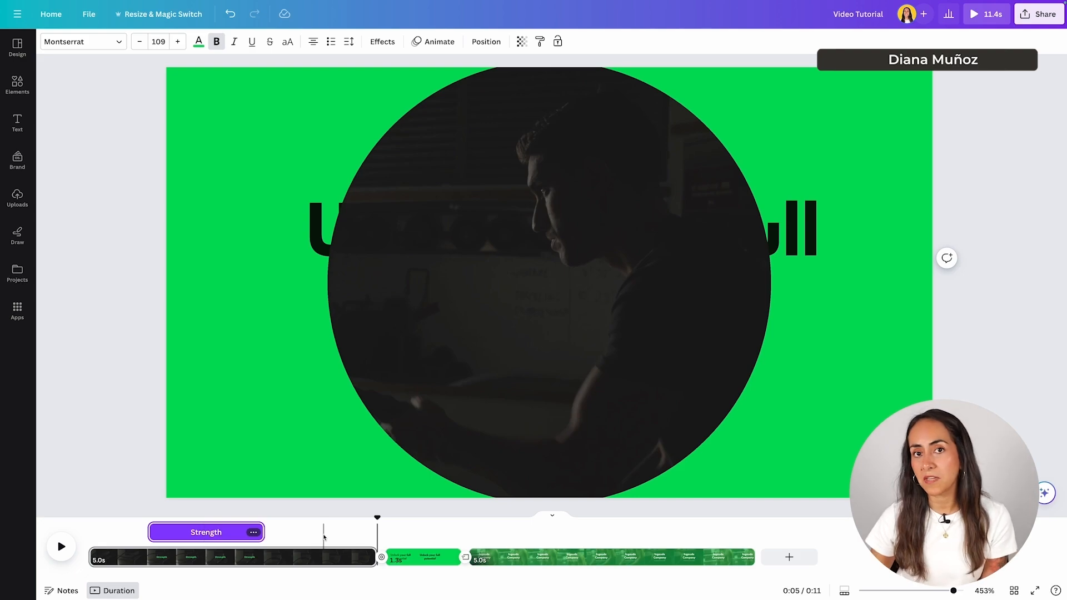
click(242, 535)
drag(149, 534, 86, 535)
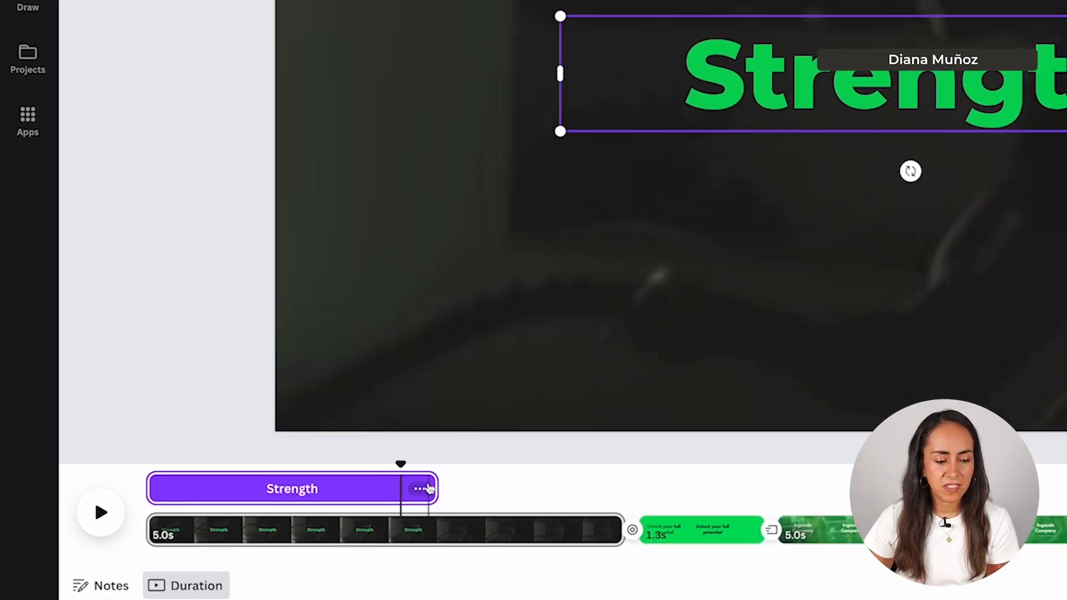
drag(439, 481, 624, 480)
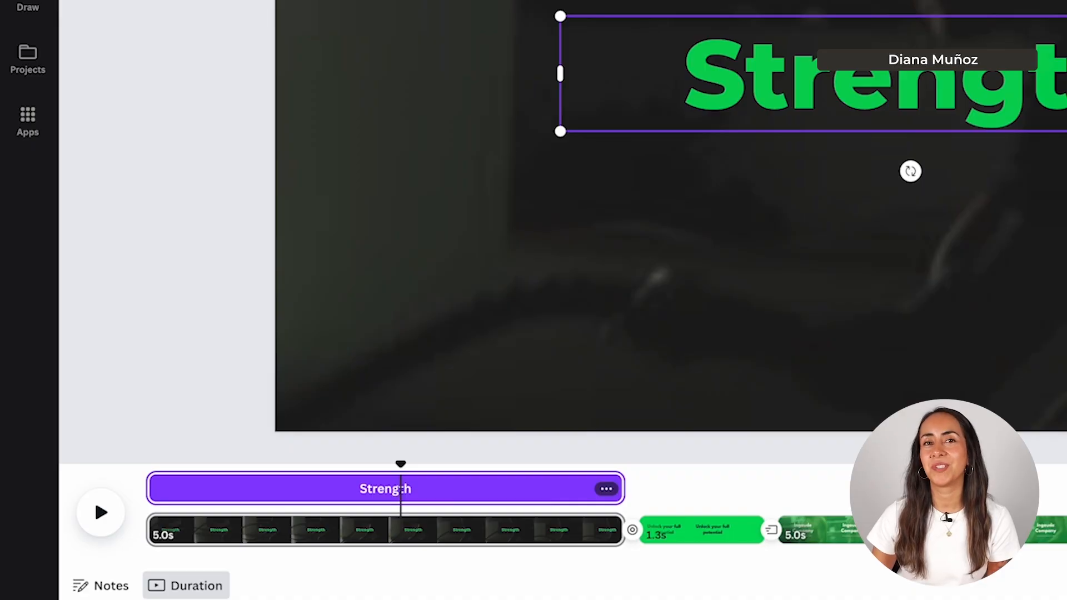
click(992, 322)
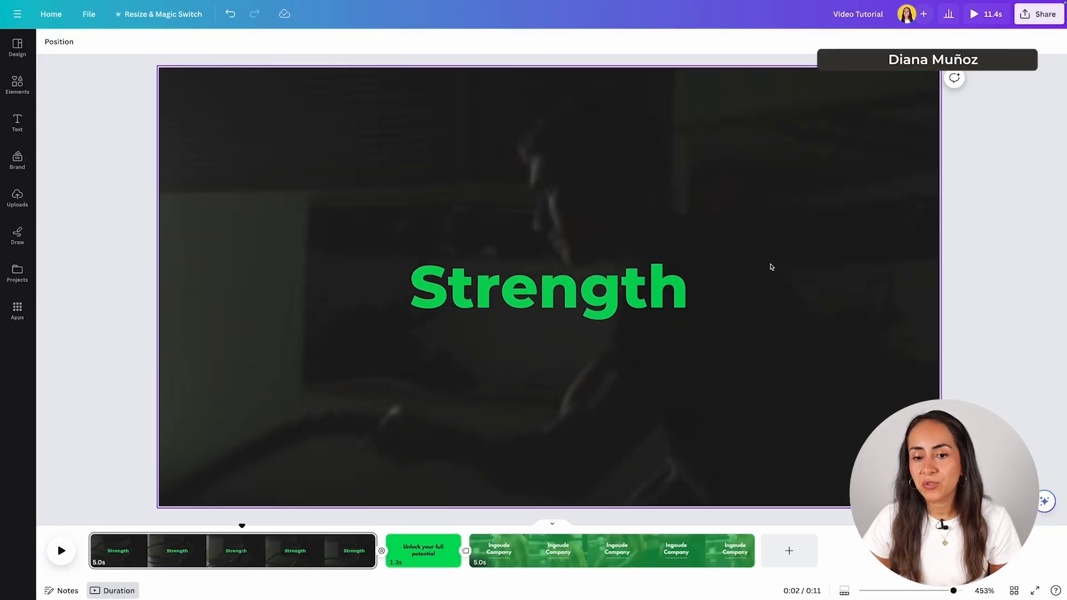
click(552, 297)
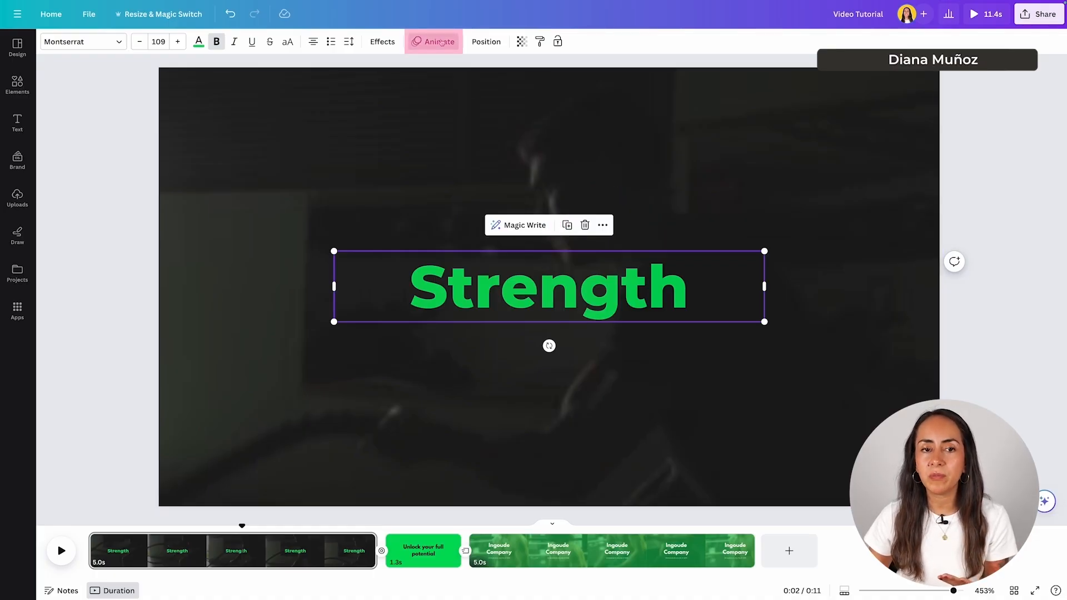
- Open Text Animations for Strength, scroll to Add Motion Effects, and try the Wiggle effect
click(439, 42)
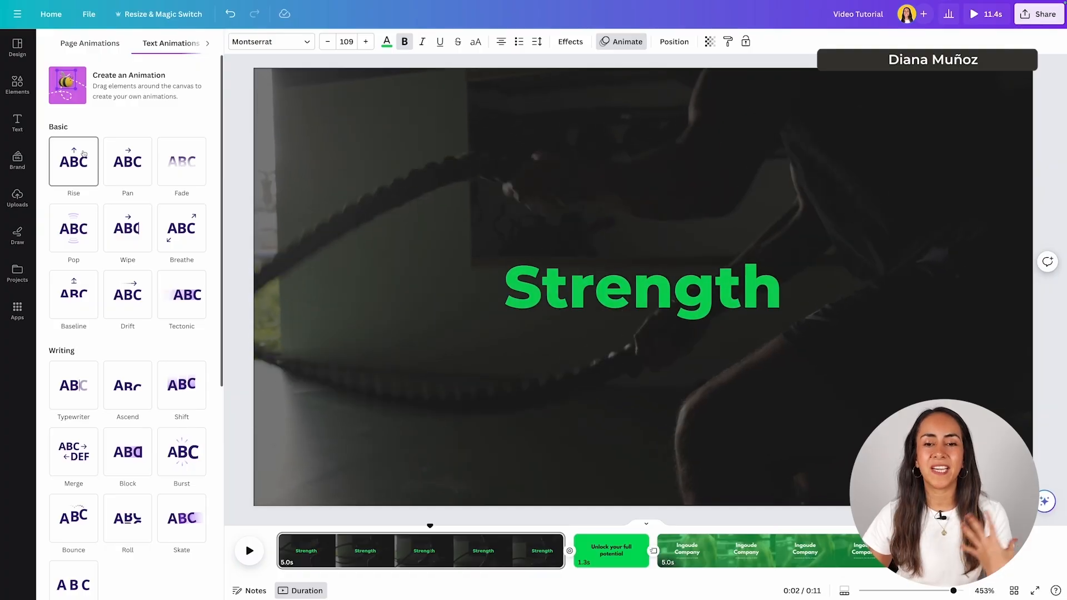
scroll(213, 128, down, 3)
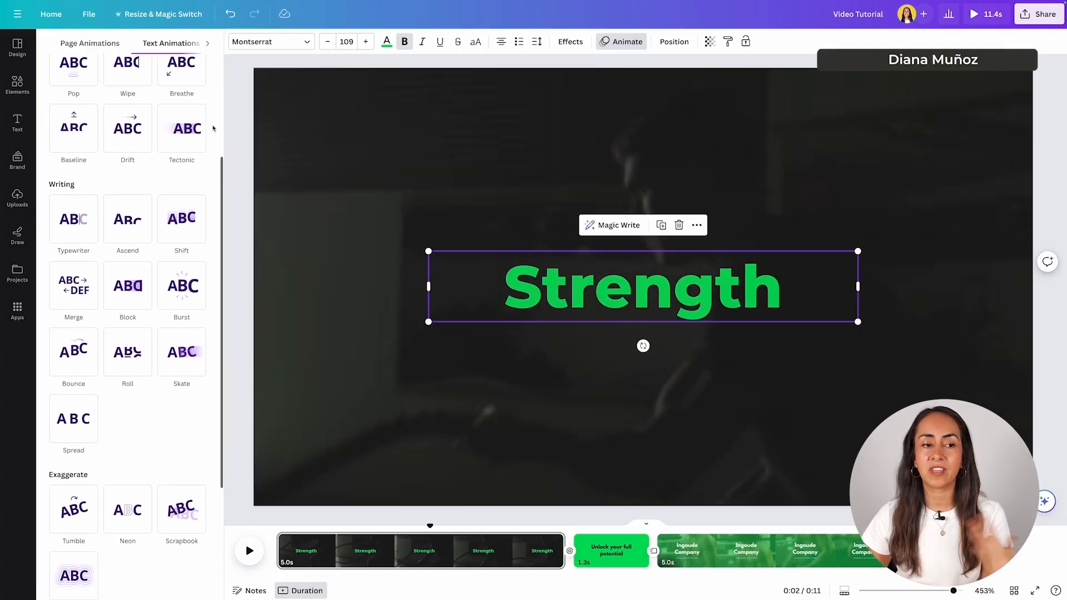
scroll(213, 129, down, 3)
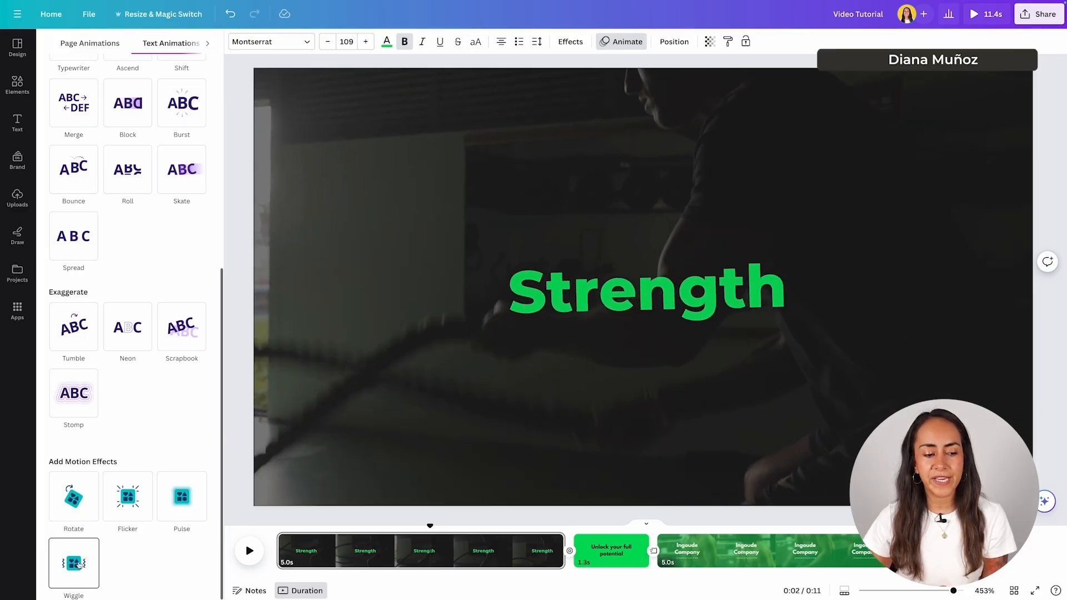
click(78, 564)
drag(428, 526, 408, 538)
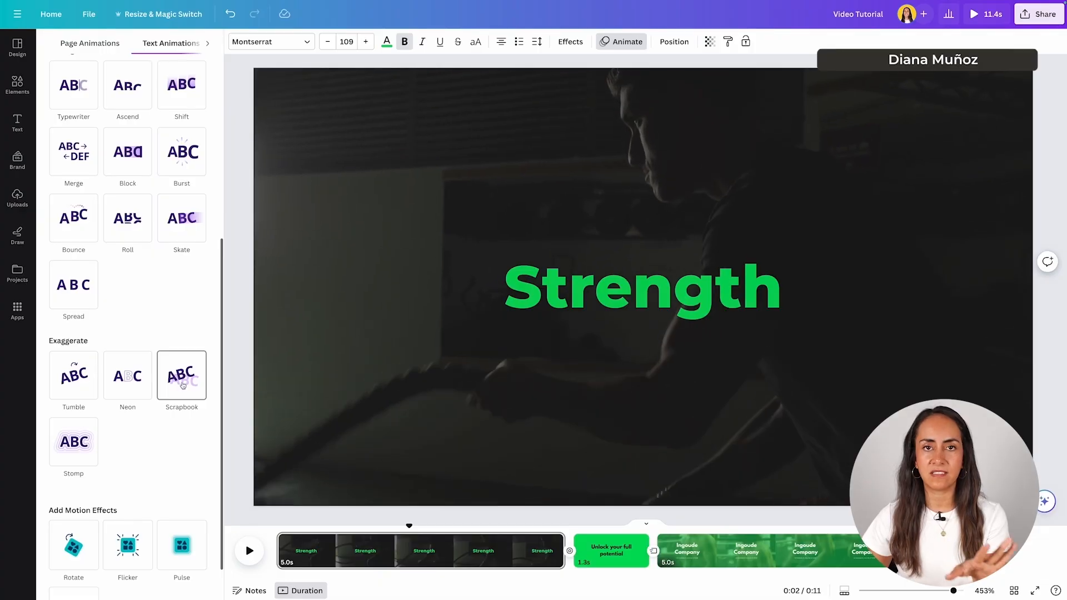
scroll(188, 333, up, 5)
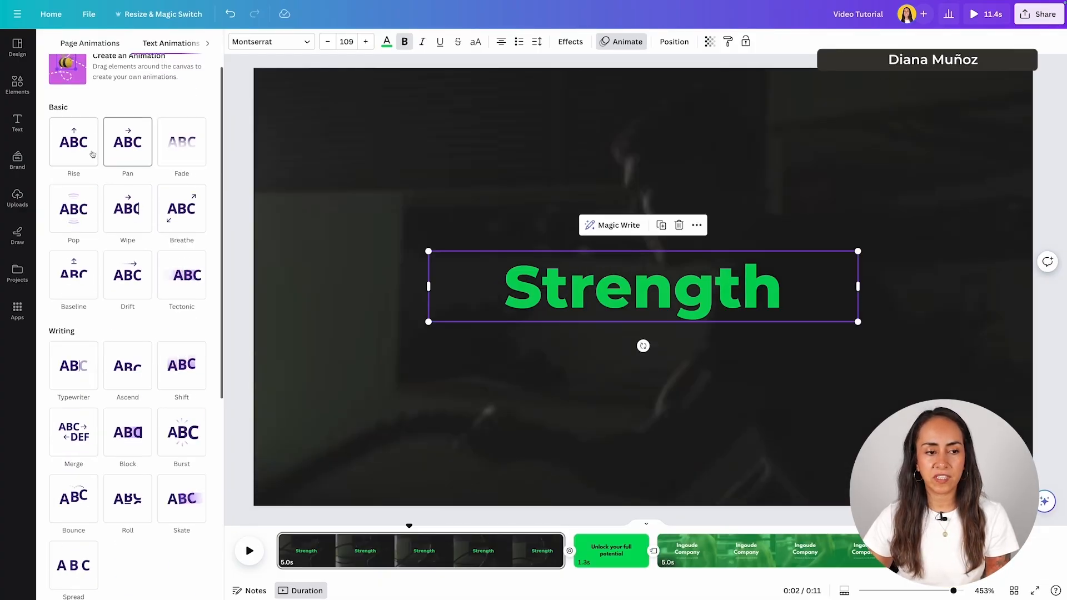
scroll(177, 234, down, 4)
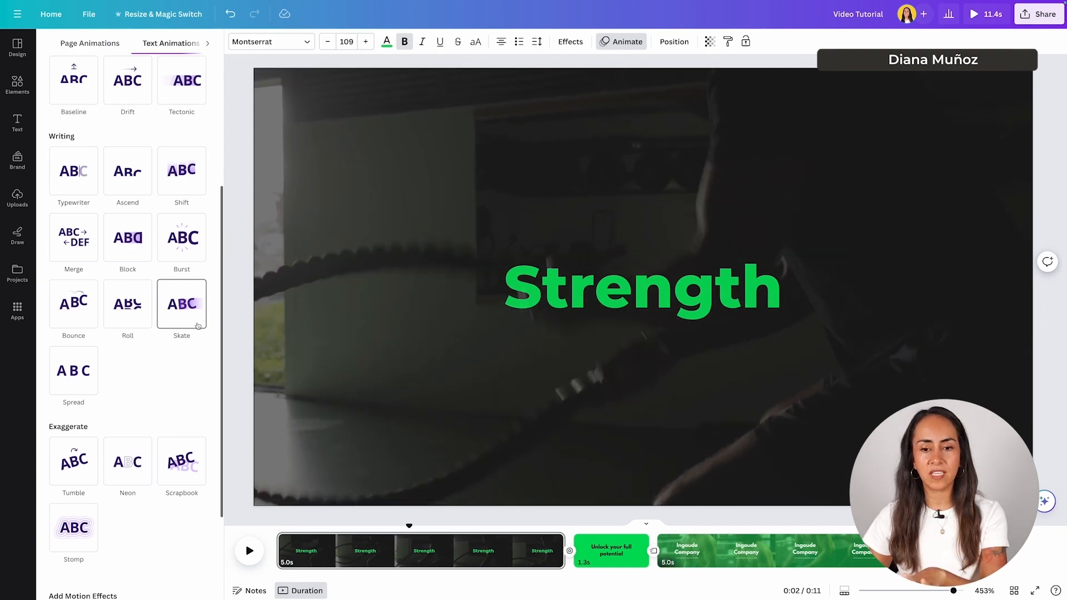
scroll(199, 417, down, 2)
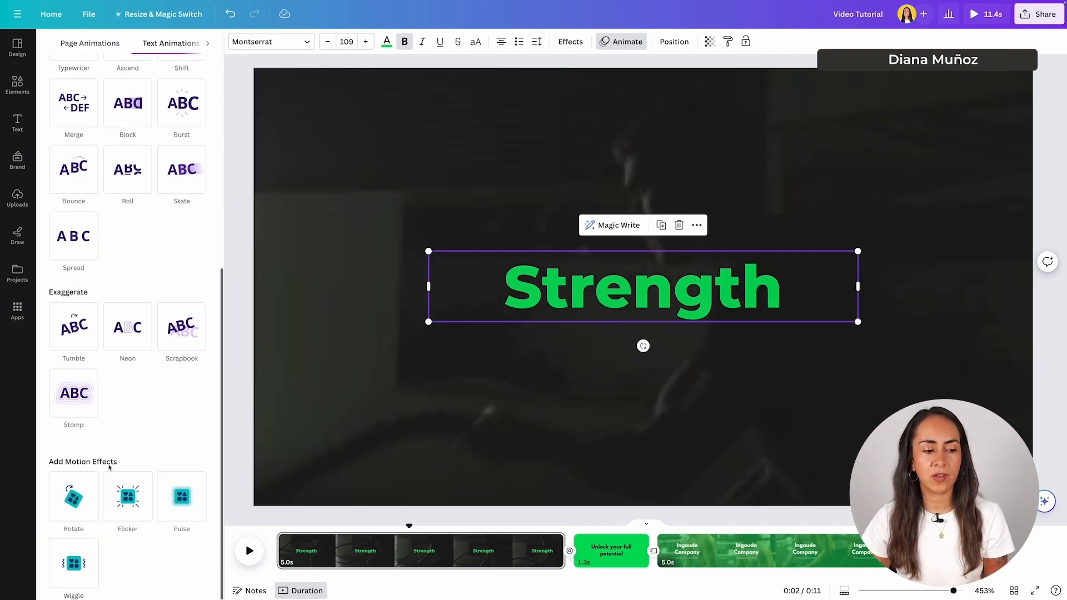
- Apply the Pulse motion effect to Strength and play the first clip from the start
click(176, 490)
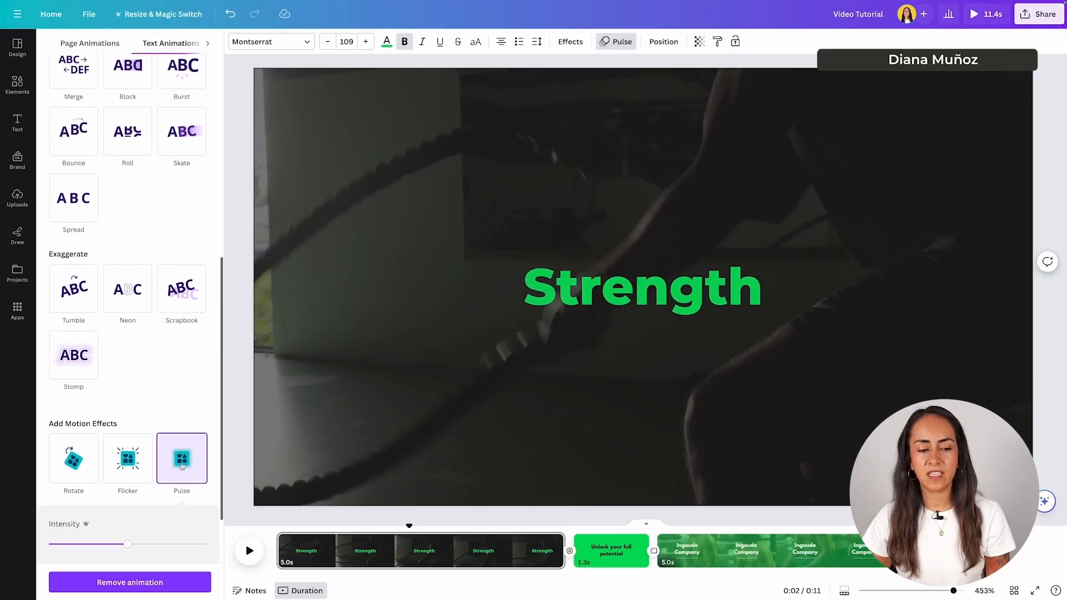
drag(410, 527, 277, 525)
click(252, 549)
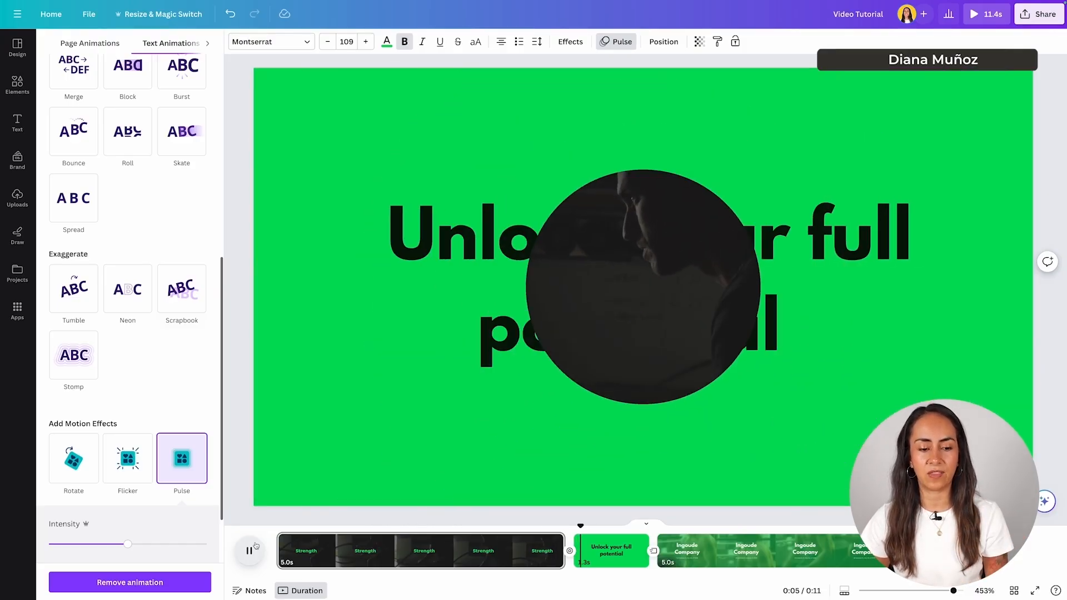
click(256, 546)
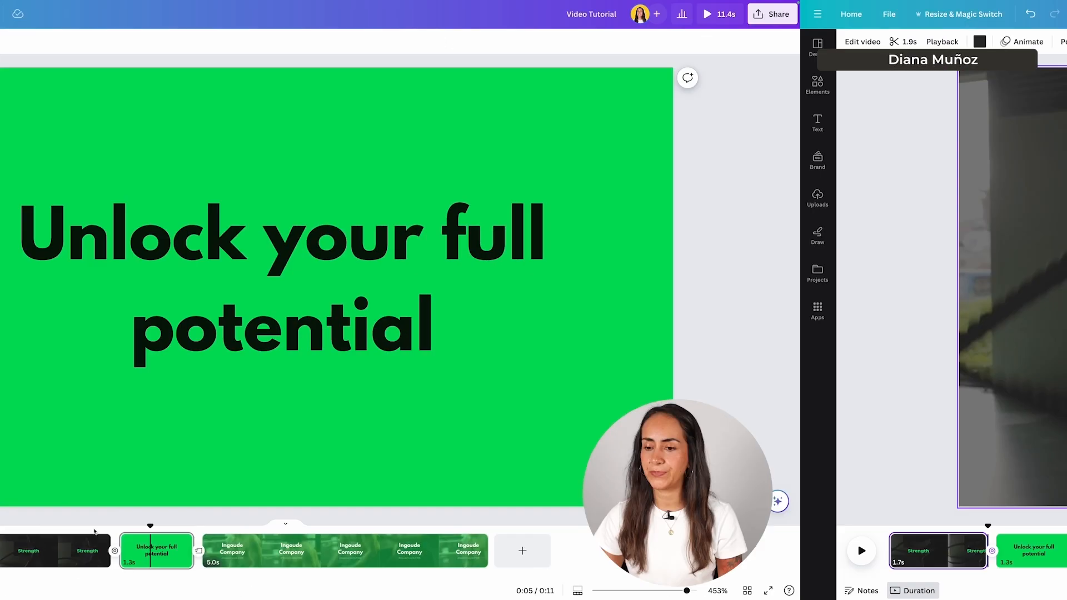
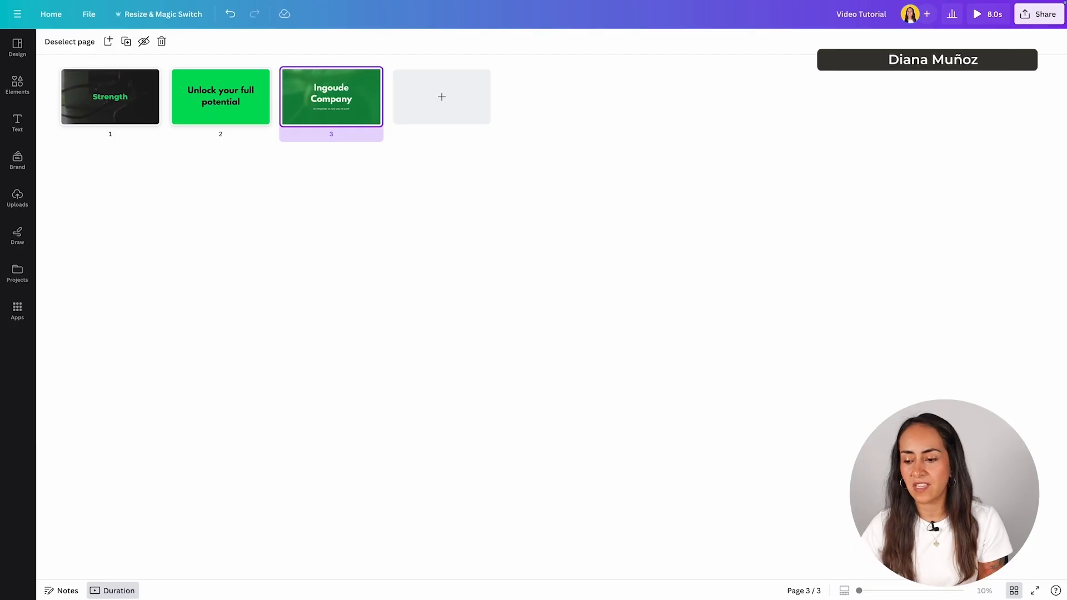
- Play the 8.0-second Video Tutorial full screen, then exit back to the Ingoude Company page
click(1014, 591)
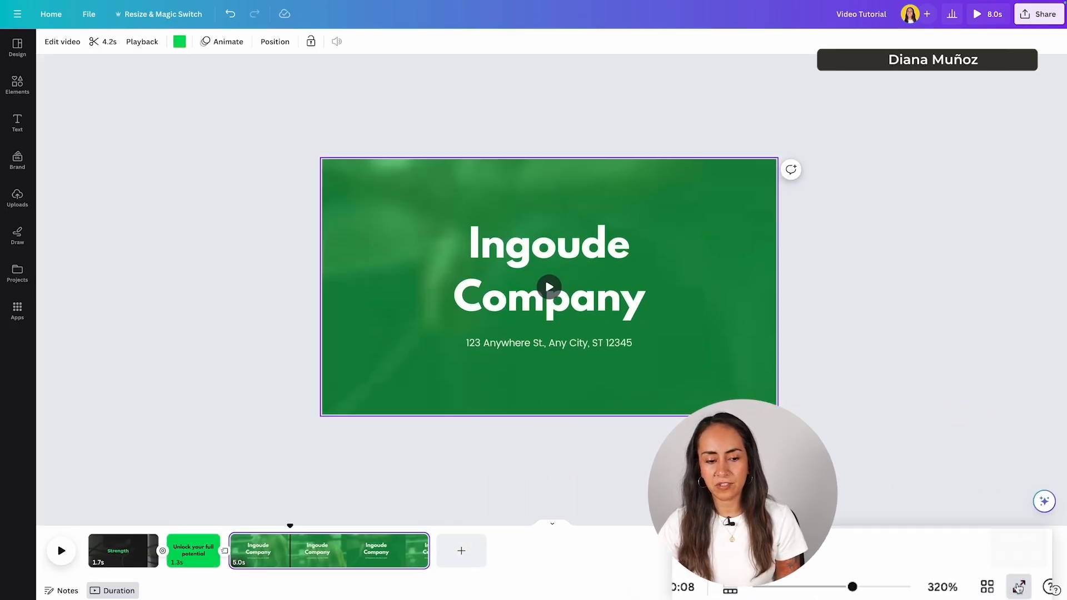
click(1028, 586)
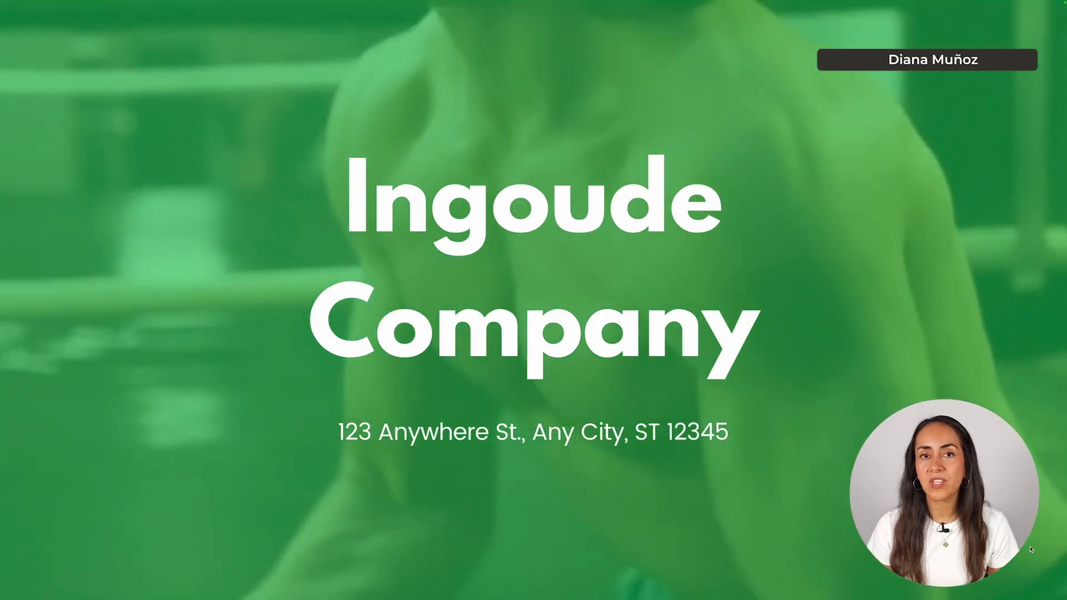
key(Escape)
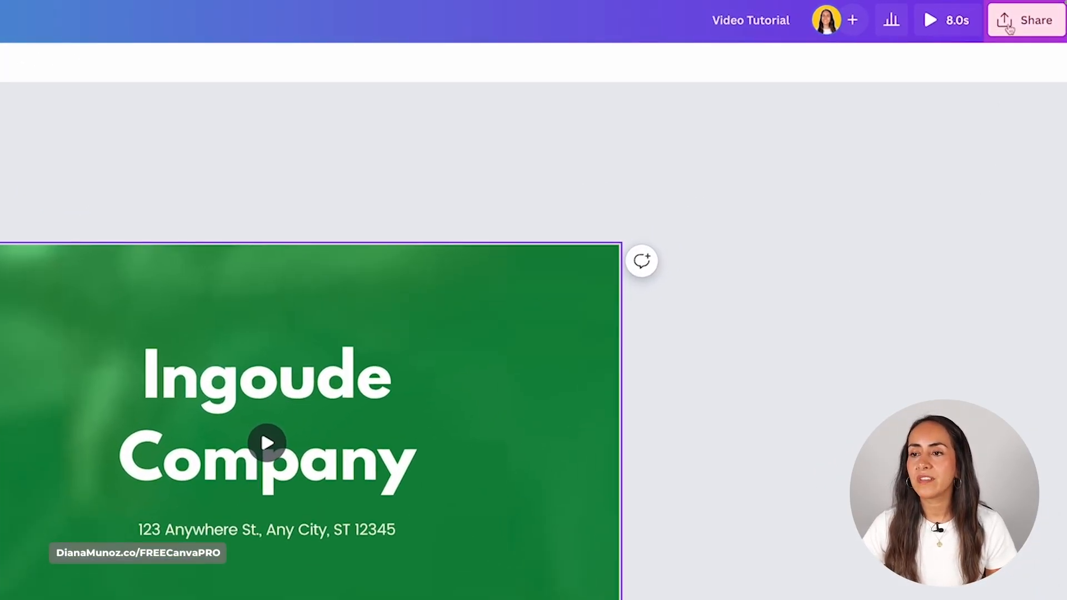
- Set the collaboration link to 'Anyone with the link' with 'Can view' access and copy it
click(1033, 23)
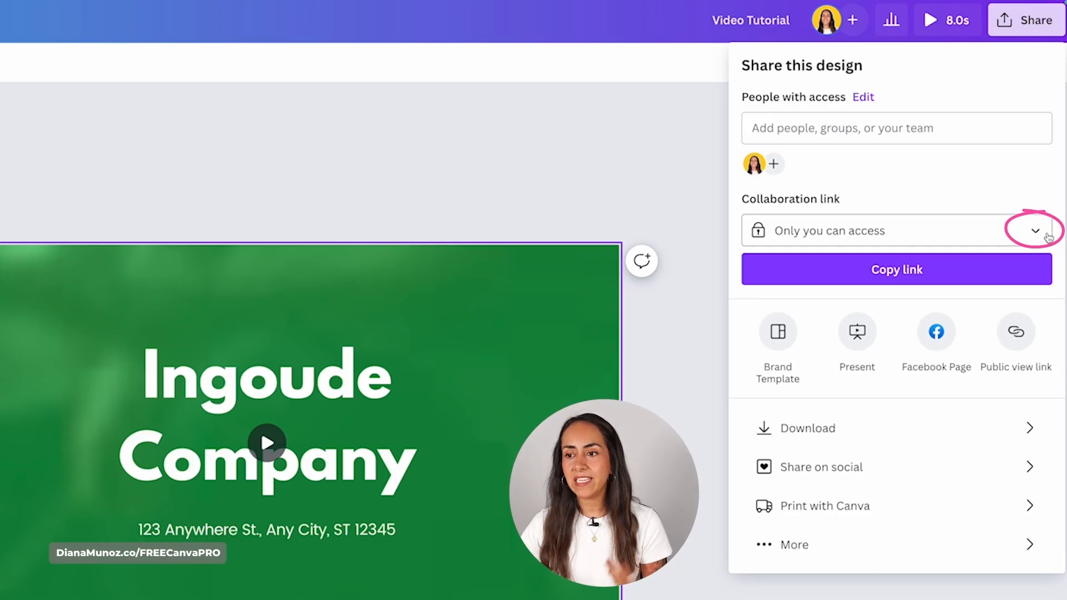
click(1037, 233)
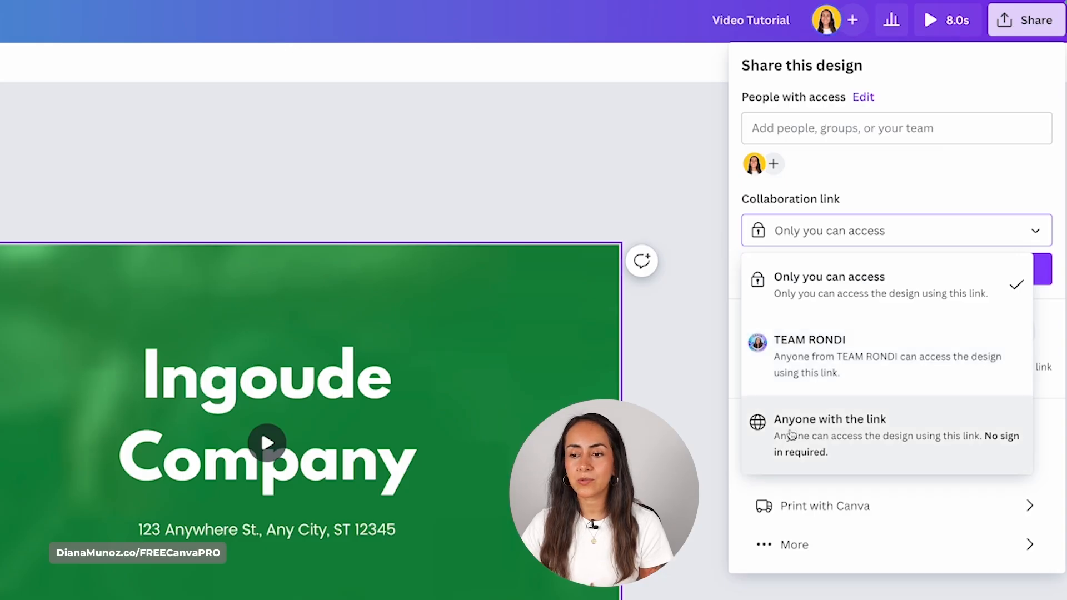
click(934, 440)
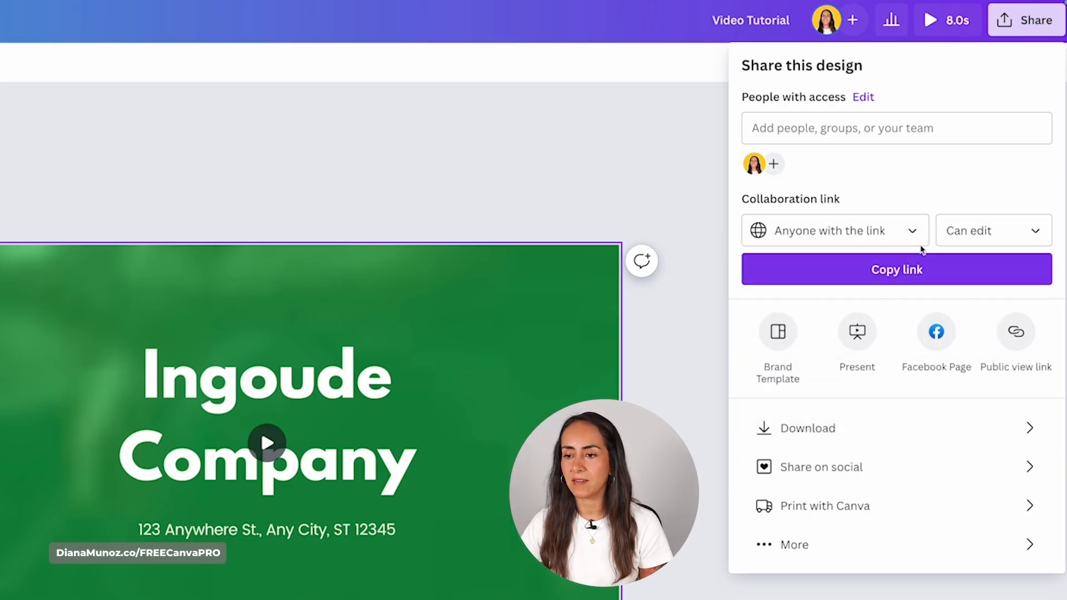
click(1044, 226)
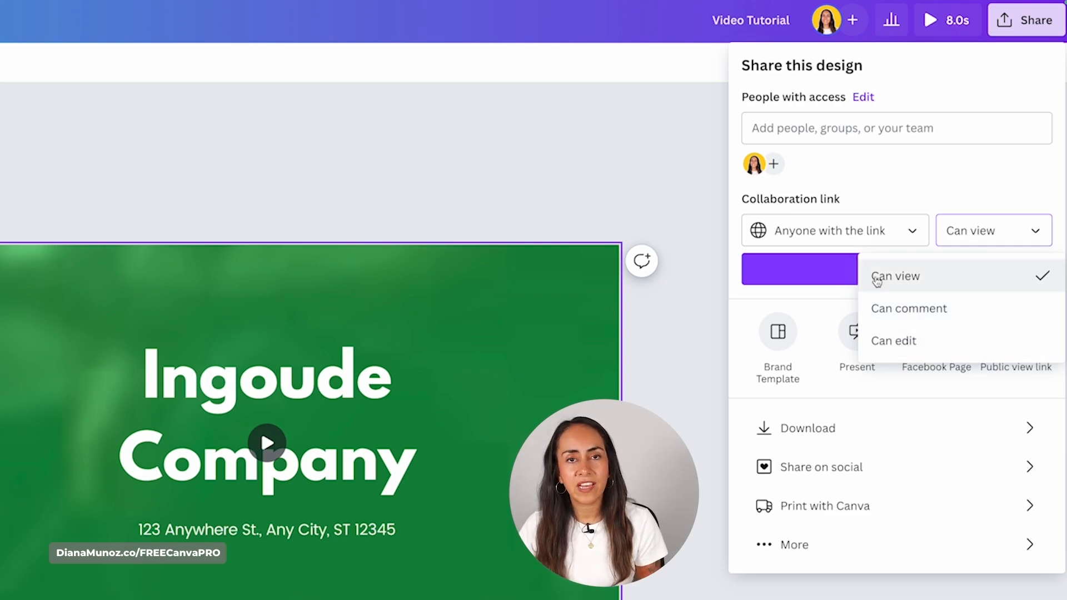
click(920, 285)
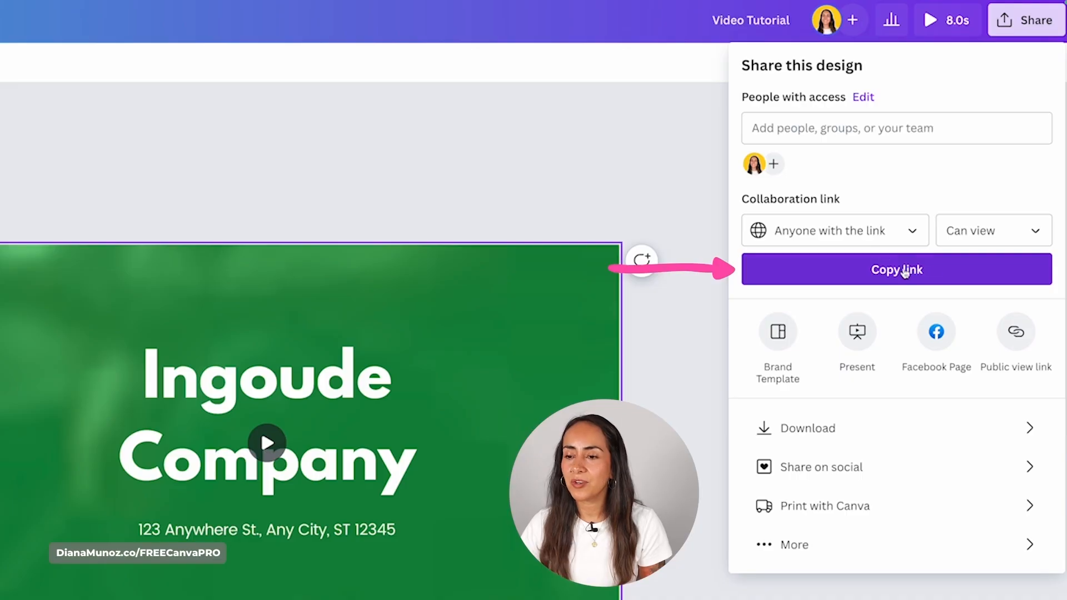
click(898, 266)
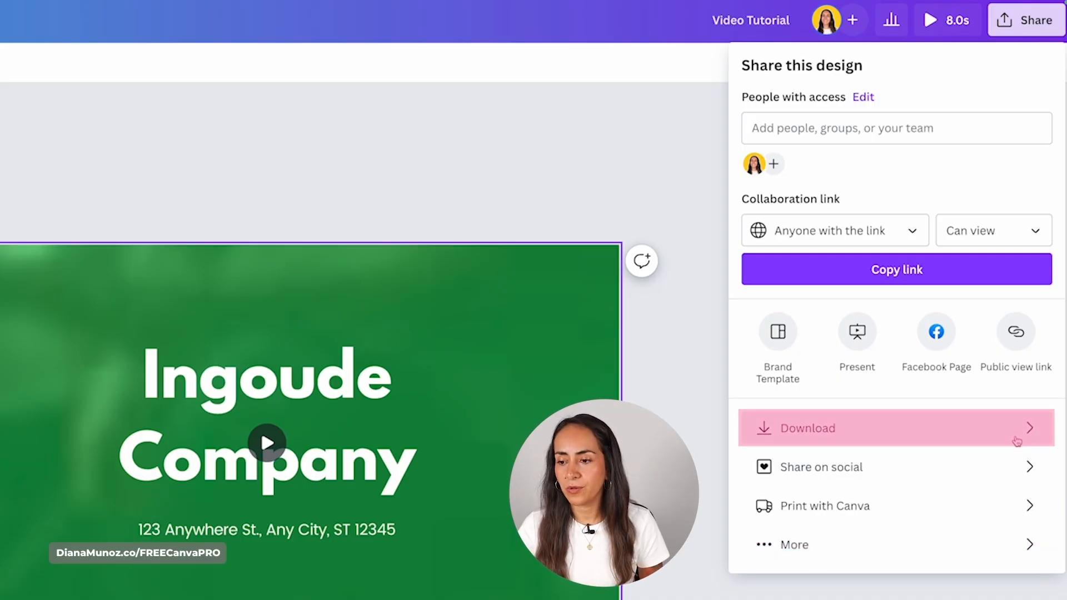
- Set the download to MP4 Video at 1080p (HD), after trying 4K, with all pages included
click(781, 429)
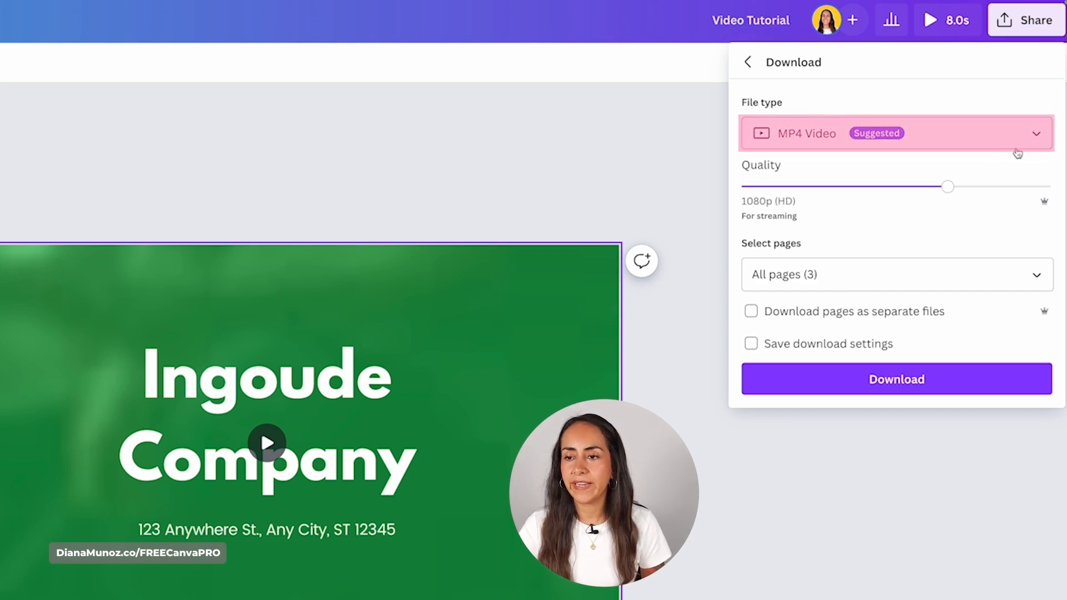
click(1019, 148)
scroll(1009, 200, up, 2)
drag(1046, 256, 1058, 310)
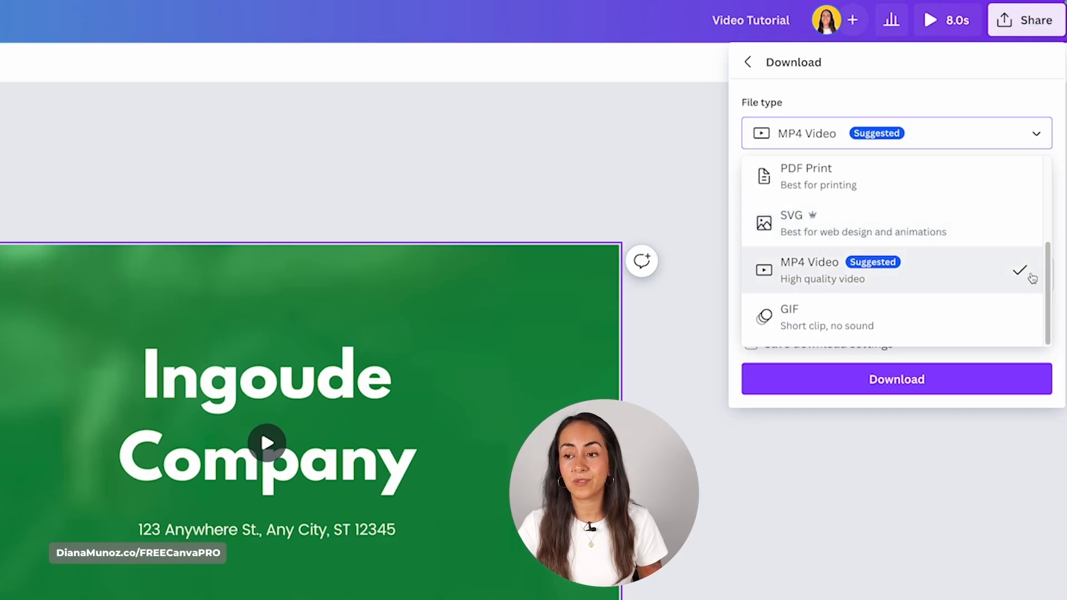
click(984, 262)
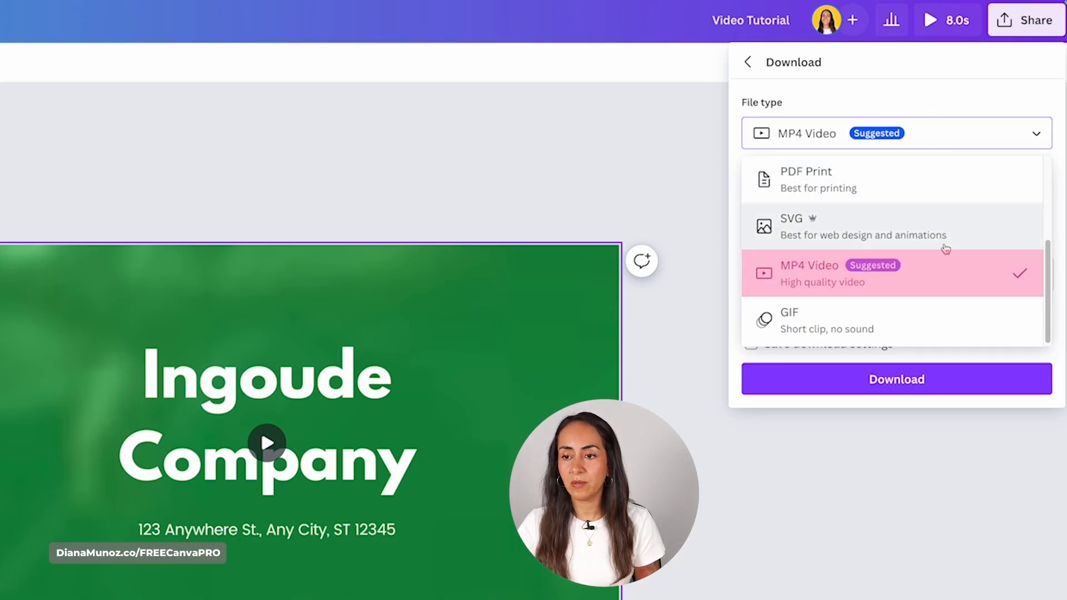
click(860, 282)
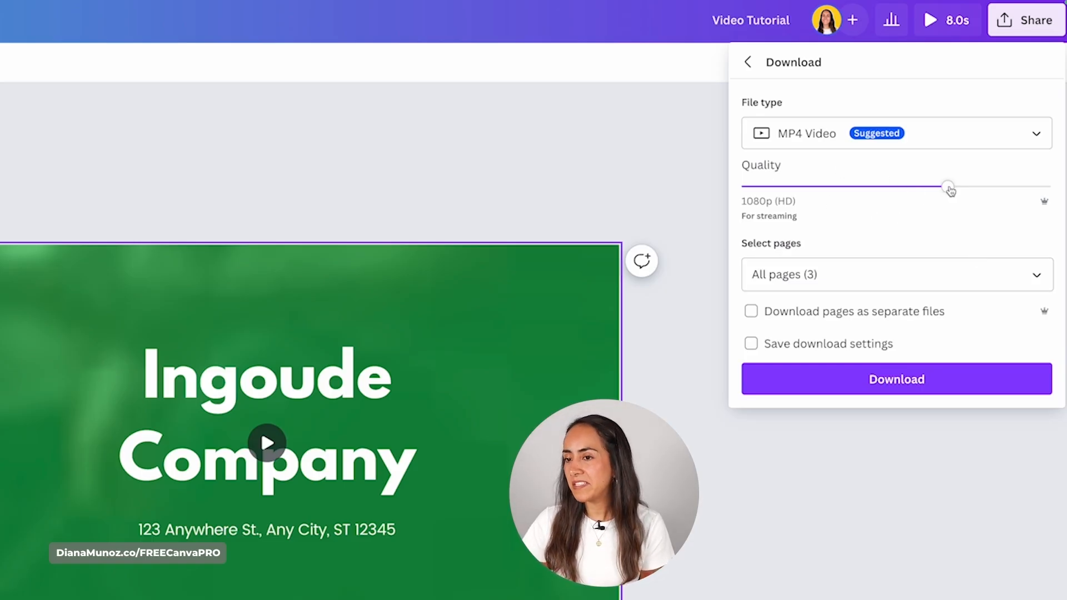
drag(966, 186, 1041, 182)
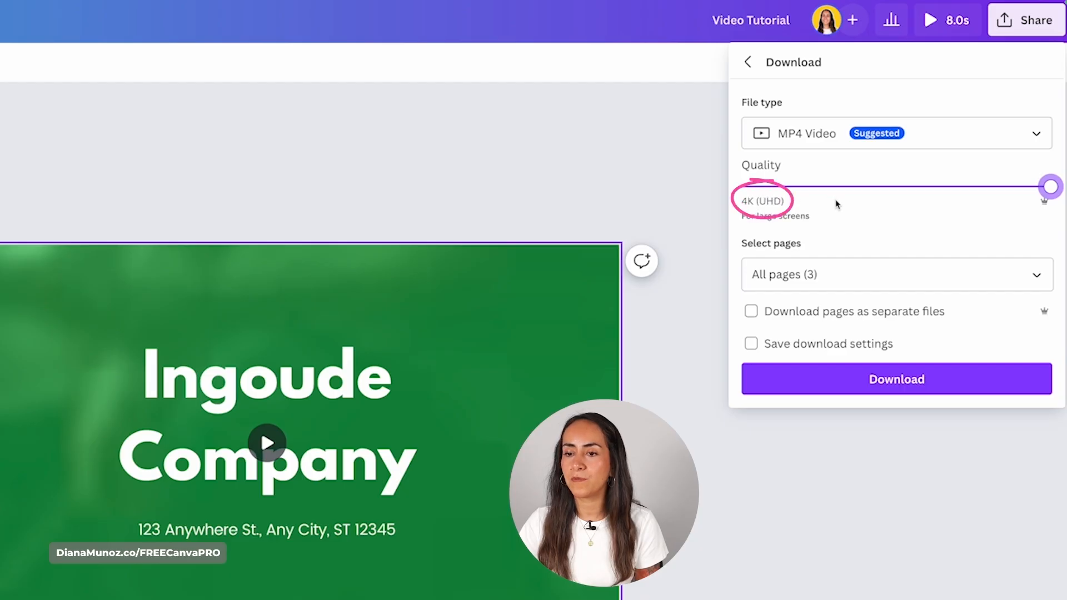
drag(1009, 193, 947, 189)
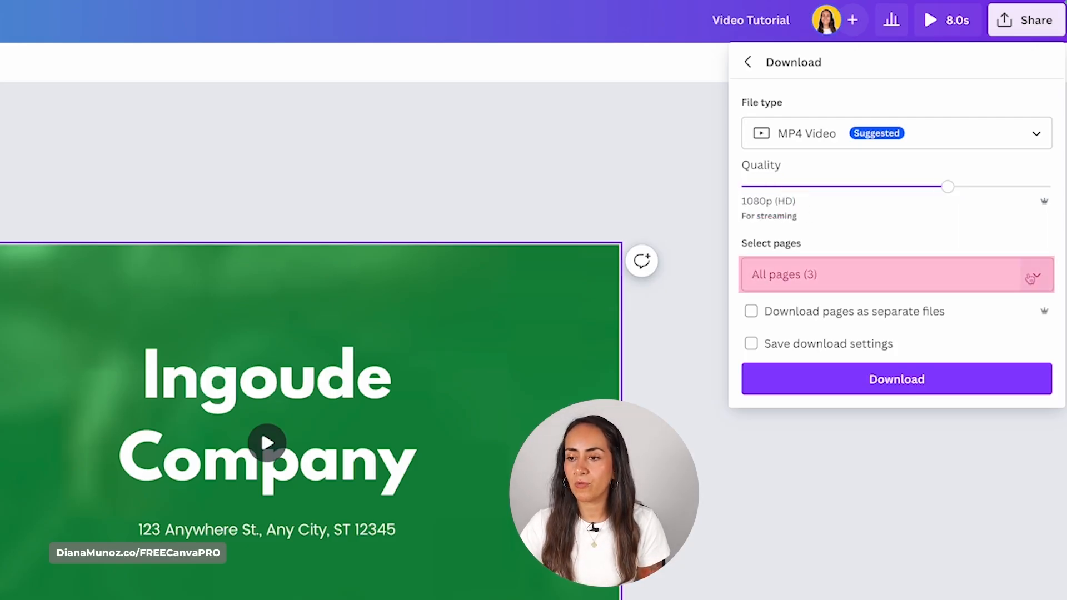
click(1031, 274)
scroll(1028, 323, down, 1)
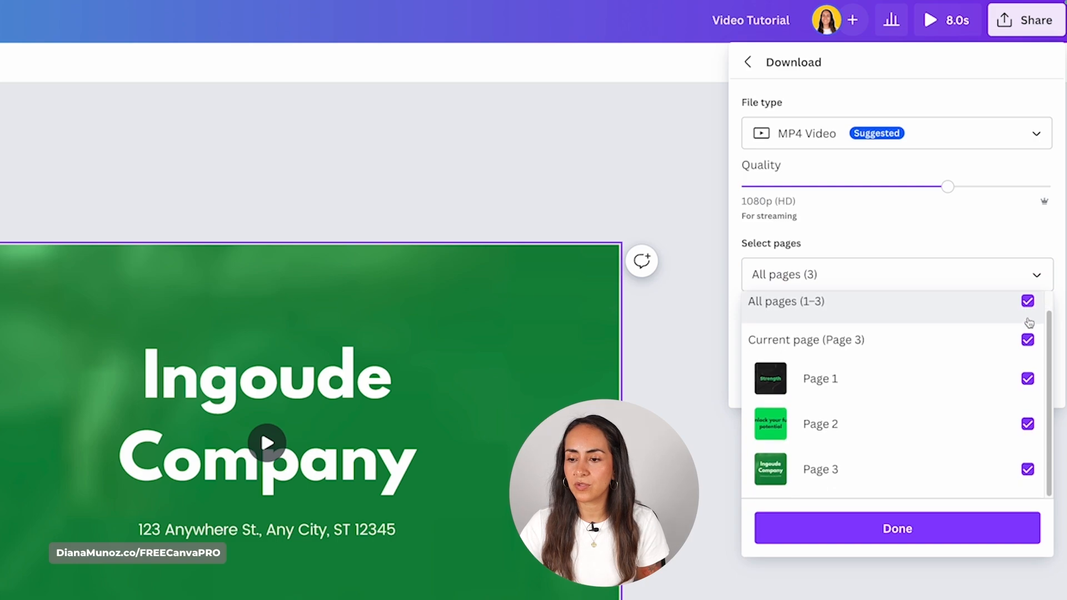
click(1034, 275)
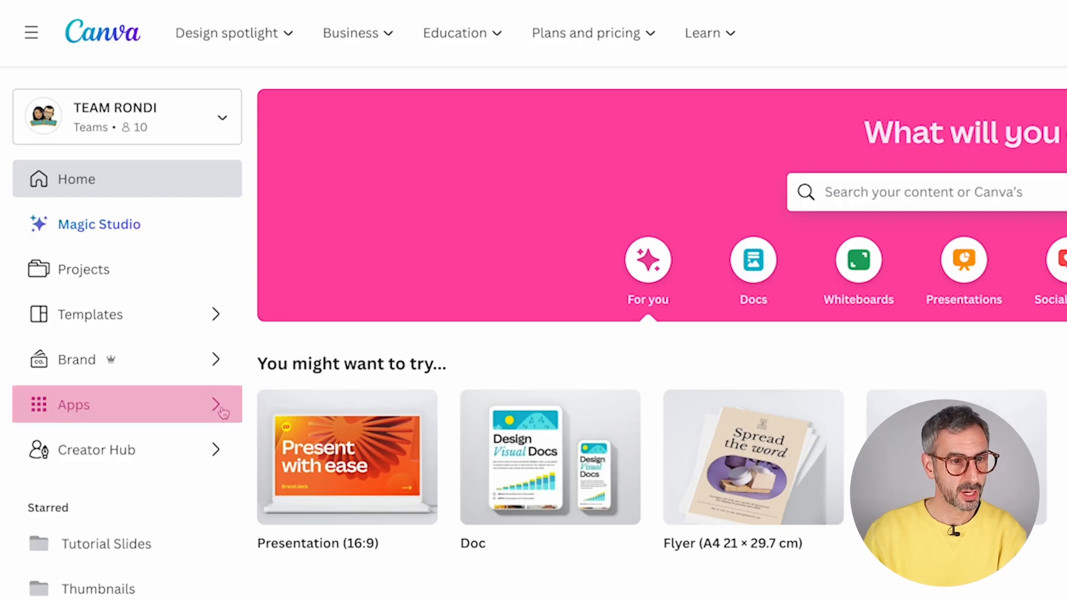
- Open the Apps directory and scroll through Trending apps, New and noteworthy and Explore them all categories
click(221, 410)
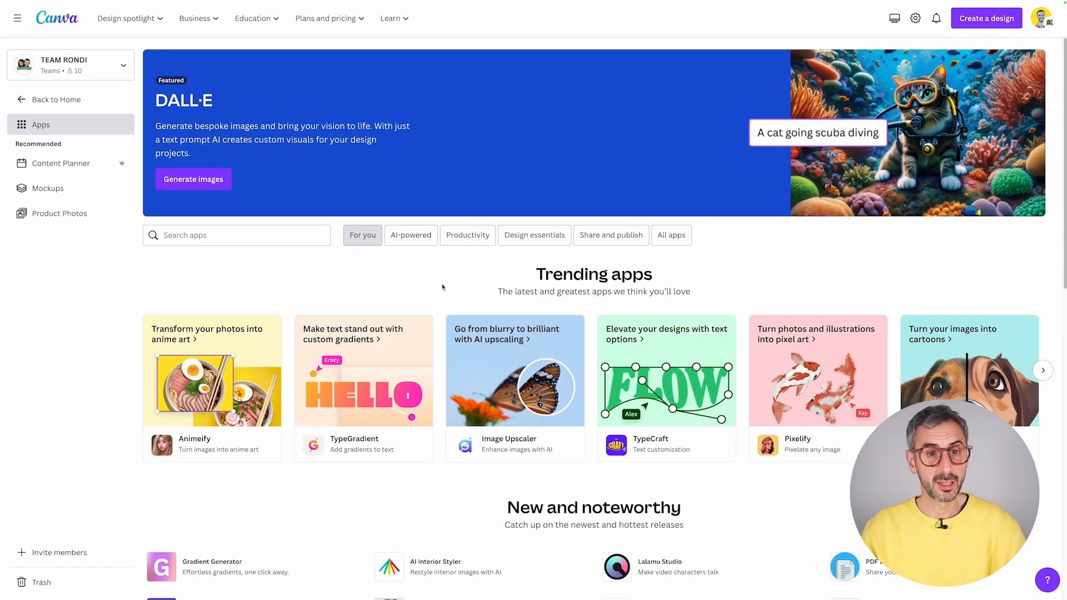
scroll(437, 314, down, 1)
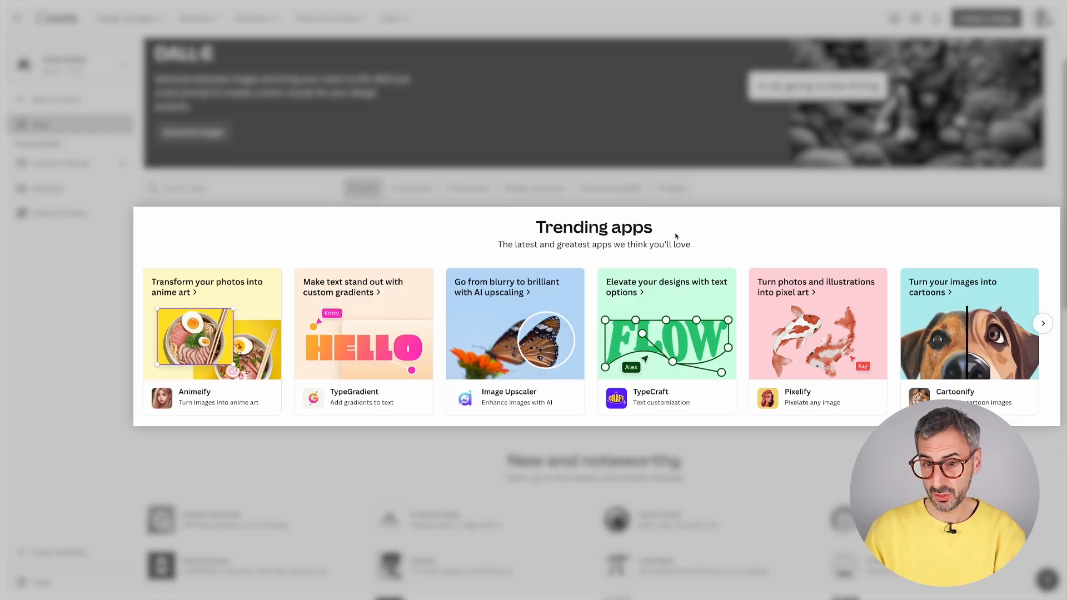
scroll(533, 406, down, 3)
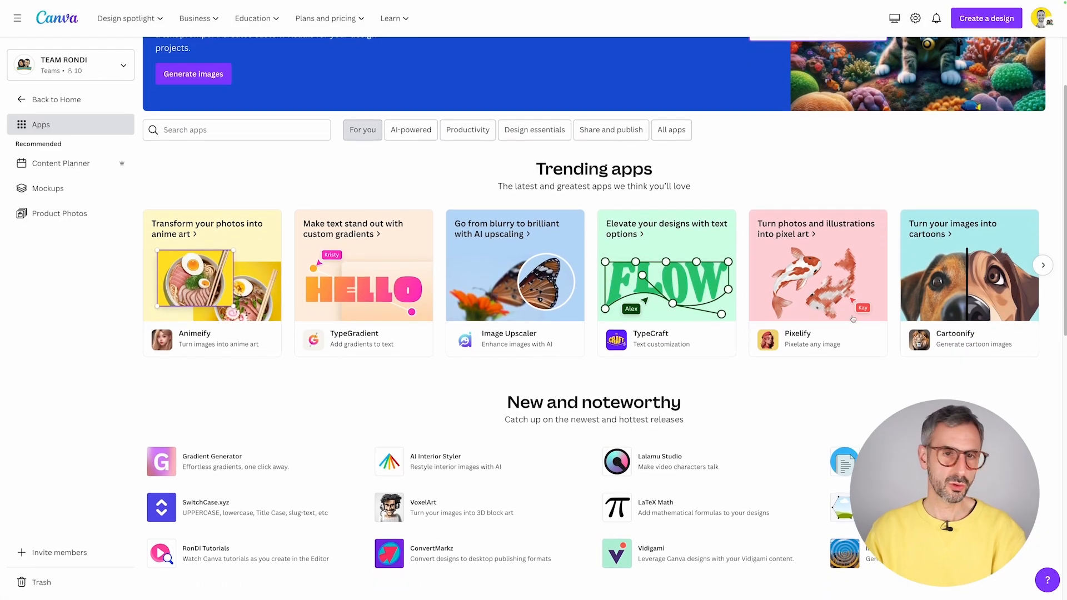
scroll(534, 406, down, 5)
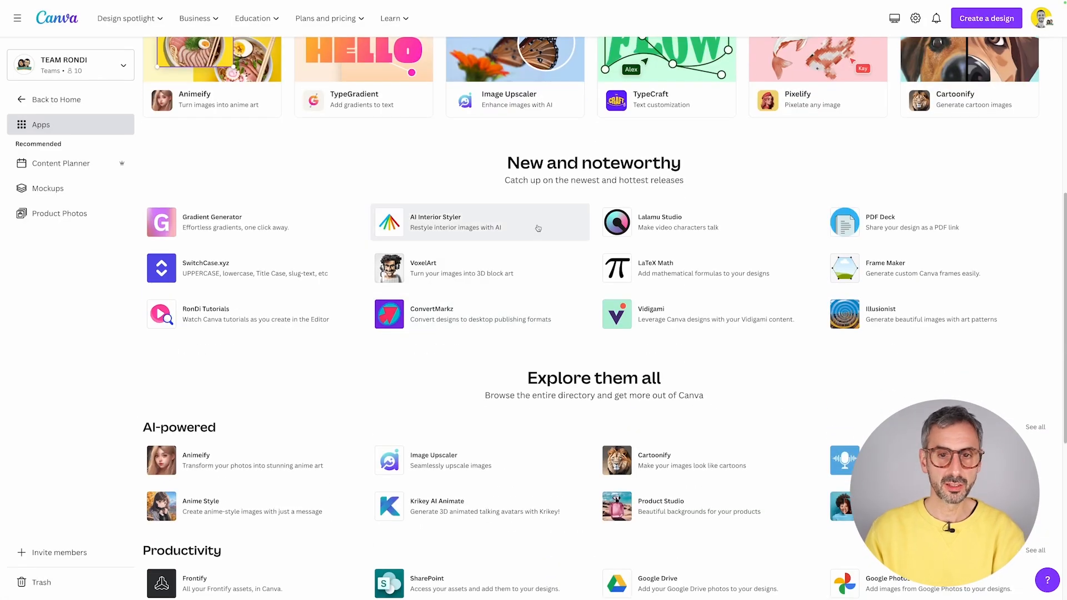
scroll(499, 171, down, 1)
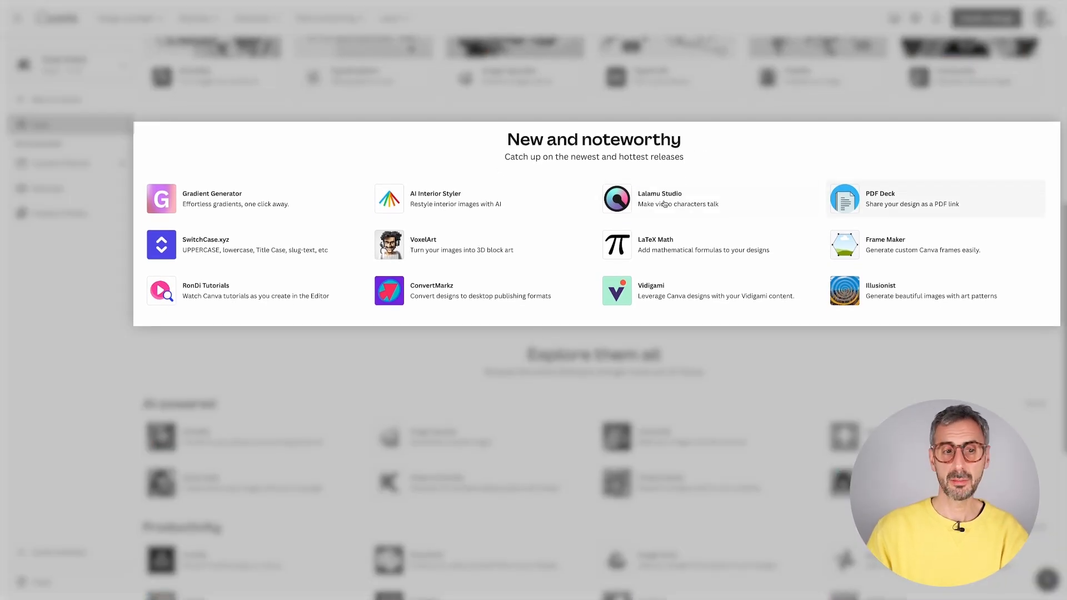
scroll(181, 250, down, 5)
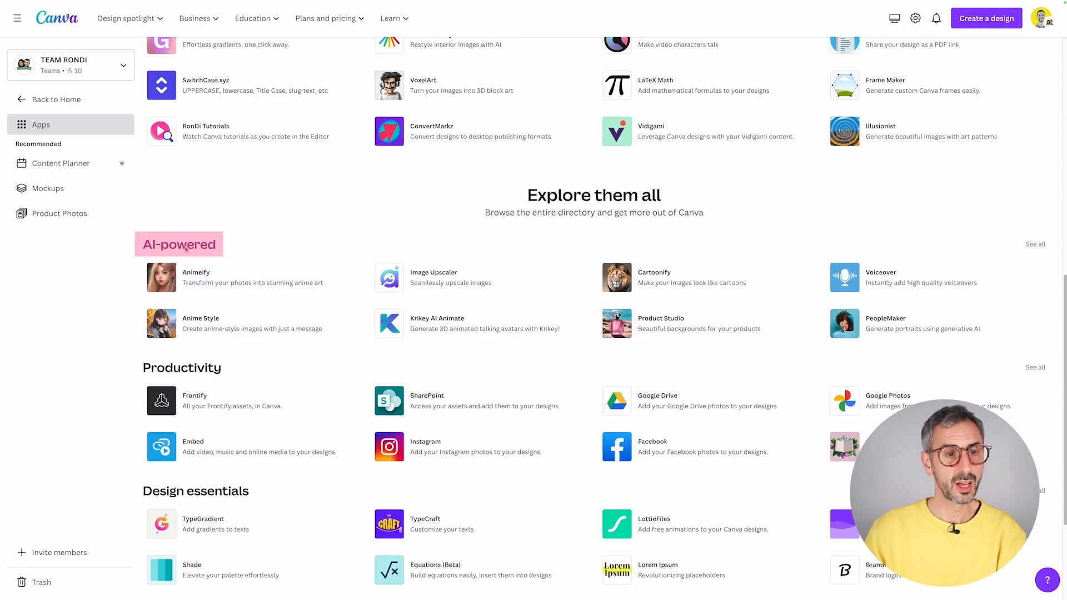
scroll(228, 255, down, 3)
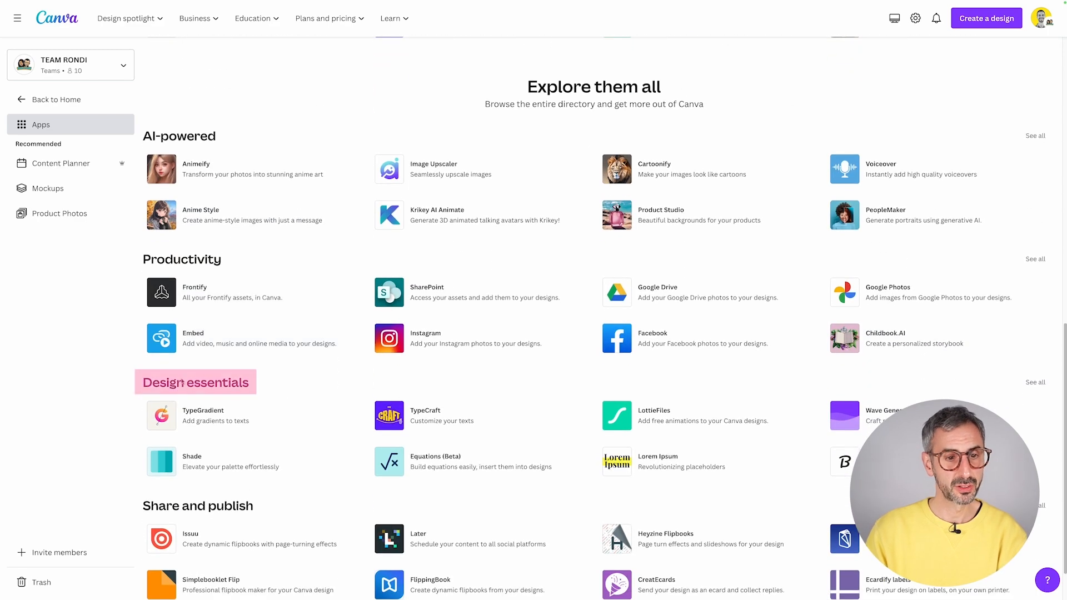
scroll(236, 390, down, 2)
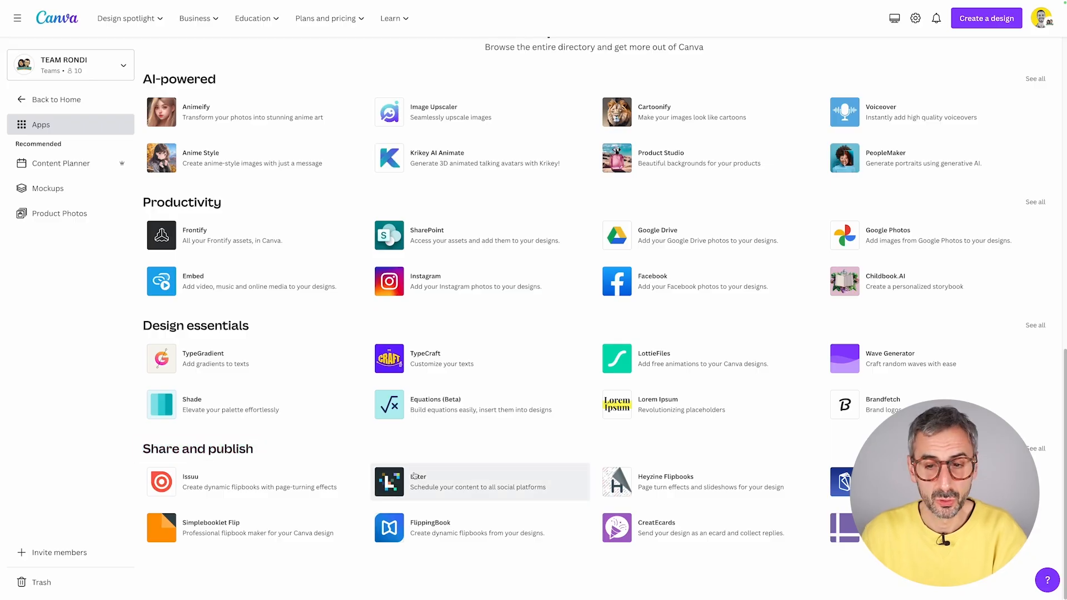
scroll(422, 472, up, 1)
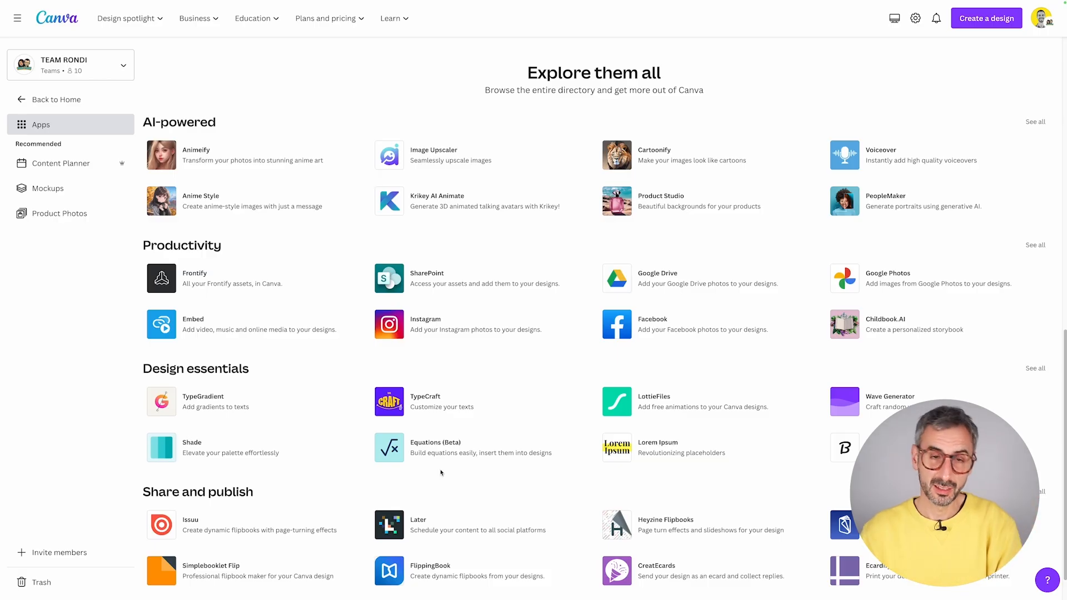
scroll(441, 472, up, 7)
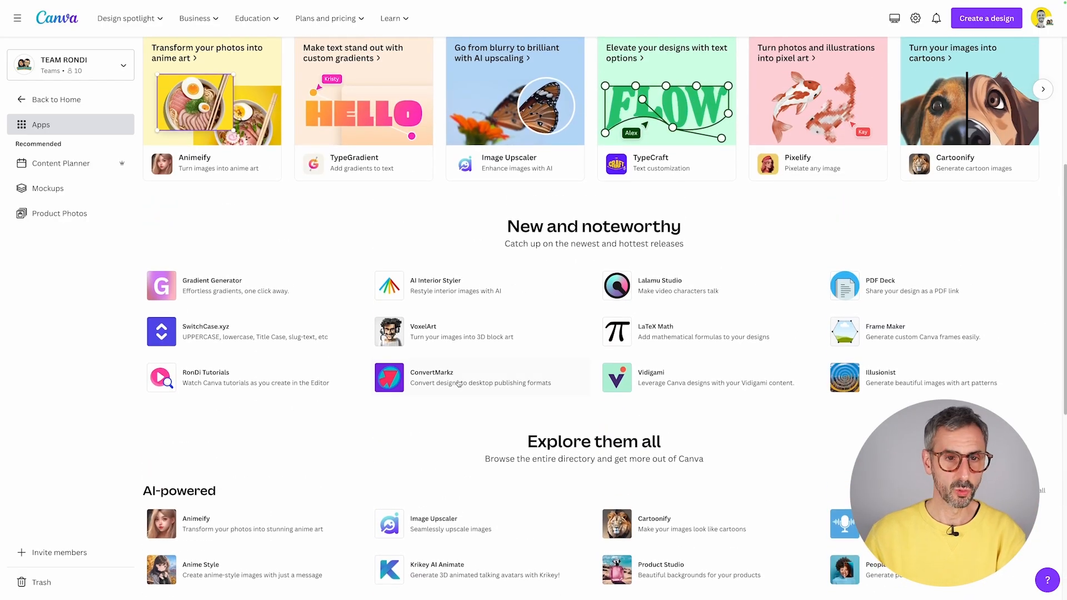
scroll(458, 383, up, 5)
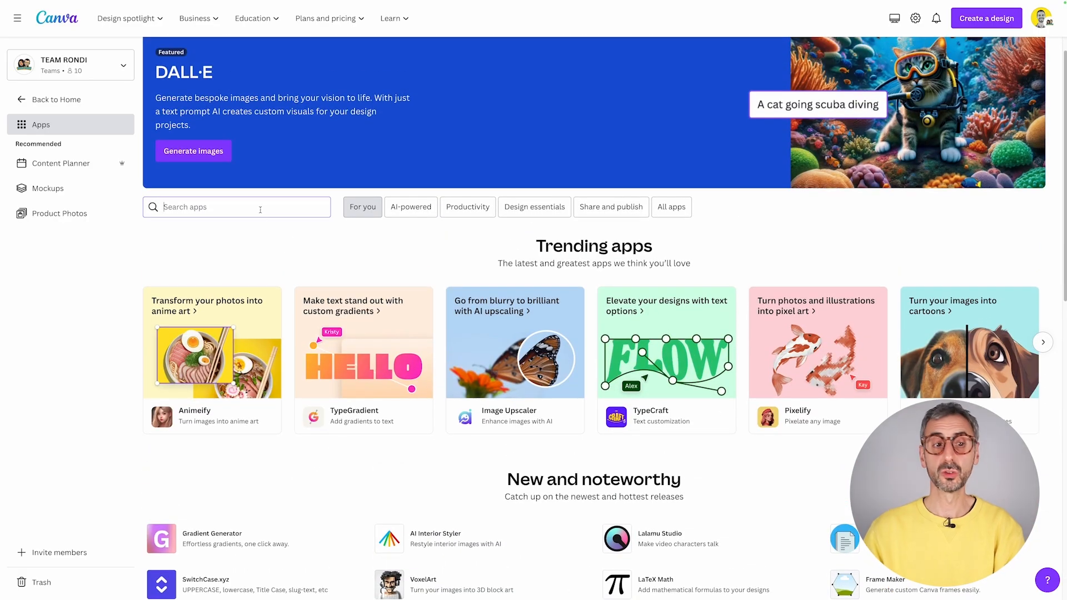
- Enter 'qr' in the Search apps box and dismiss the suggestion list
click(261, 211)
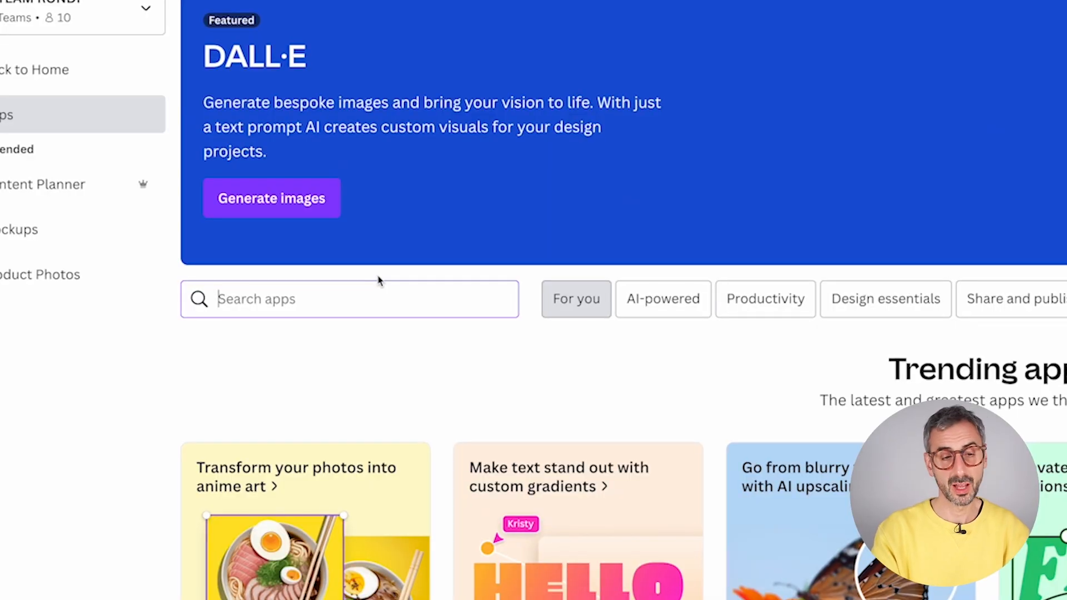
text(qr)
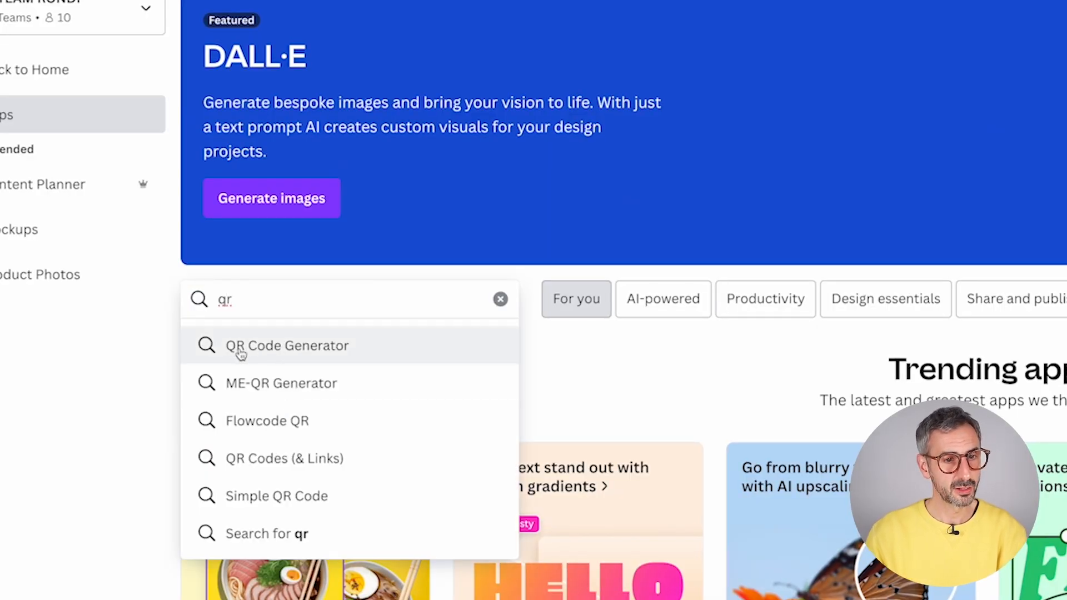
click(610, 401)
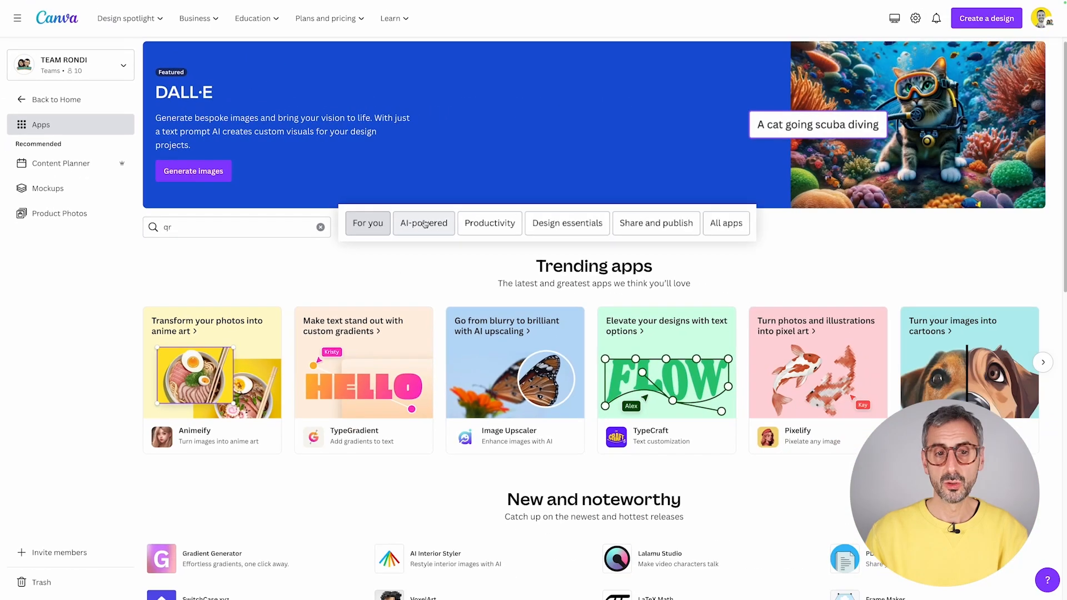
- Cycle through the AI-powered, Productivity, Design essentials and Share and publish tabs, ending on All apps
click(424, 224)
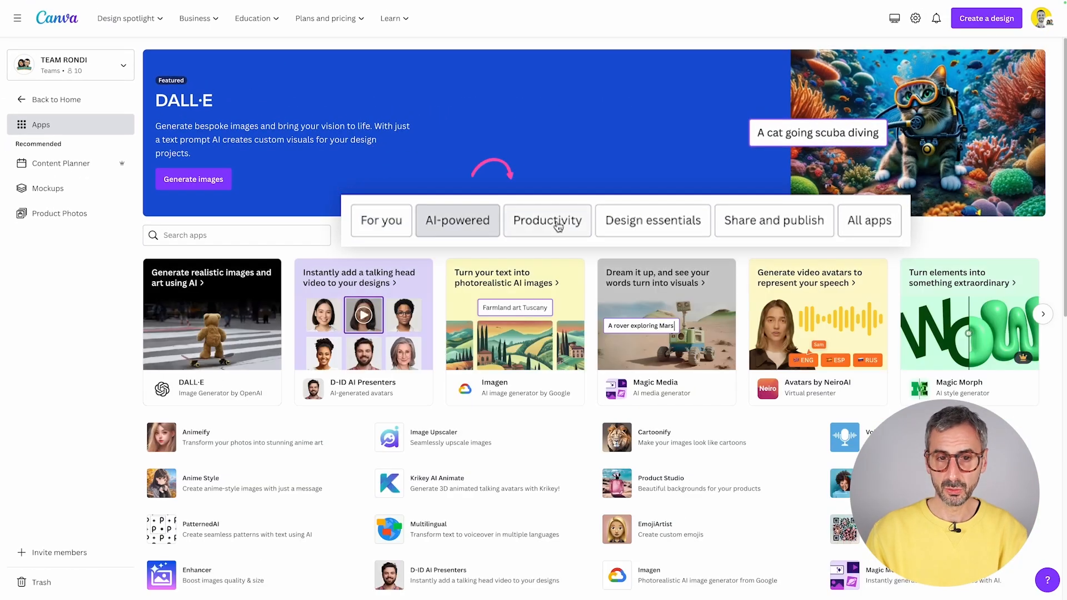
click(557, 226)
click(650, 222)
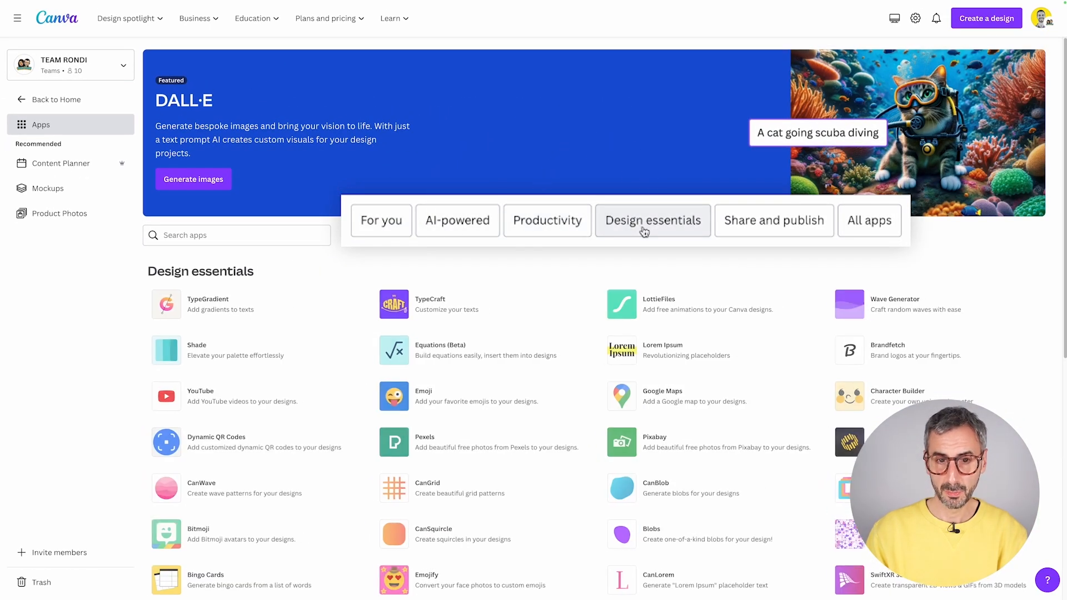
click(775, 225)
click(865, 226)
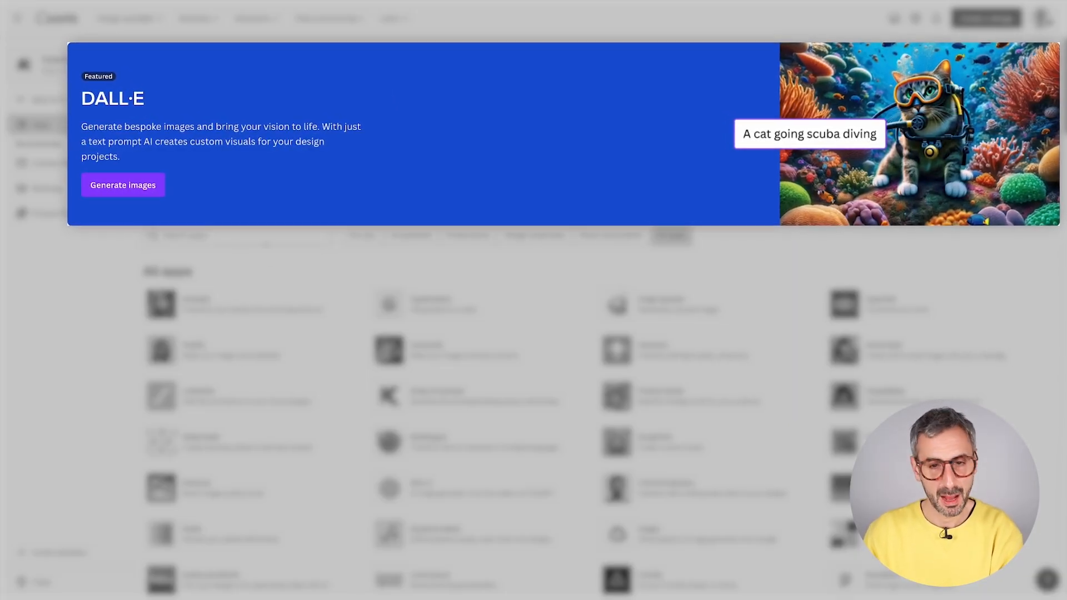
scroll(736, 383, down, 1)
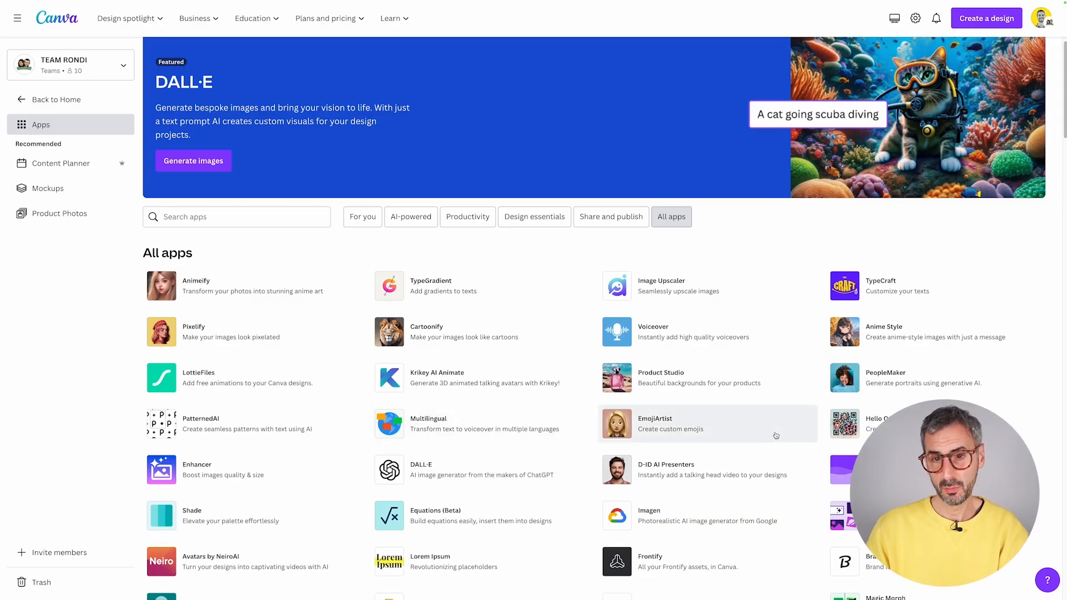
- Open TypeGradient's details and view Your projects under Use in existing design
click(442, 283)
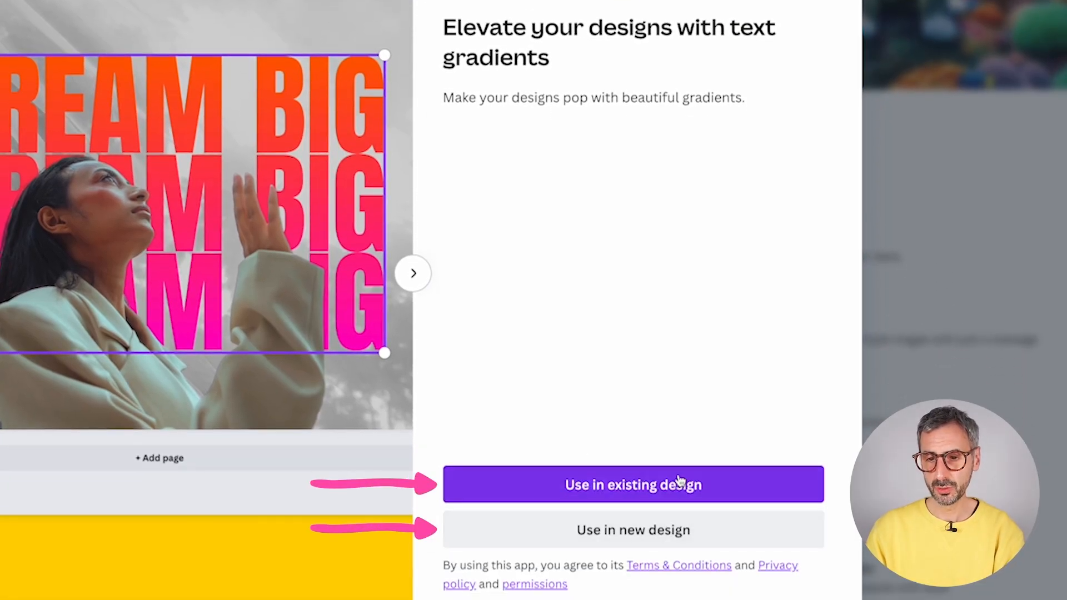
click(754, 487)
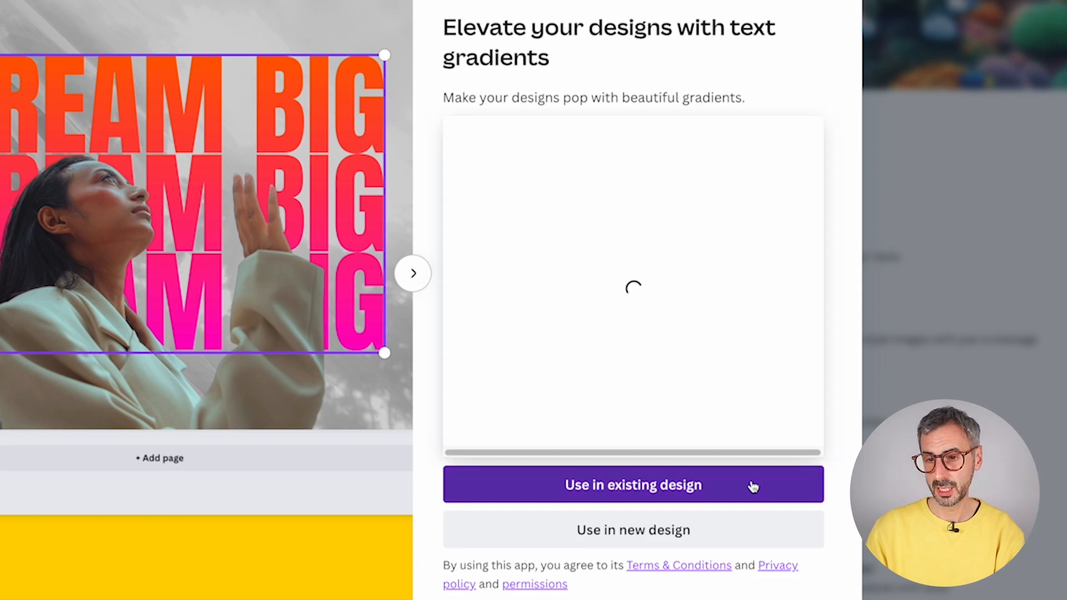
click(801, 123)
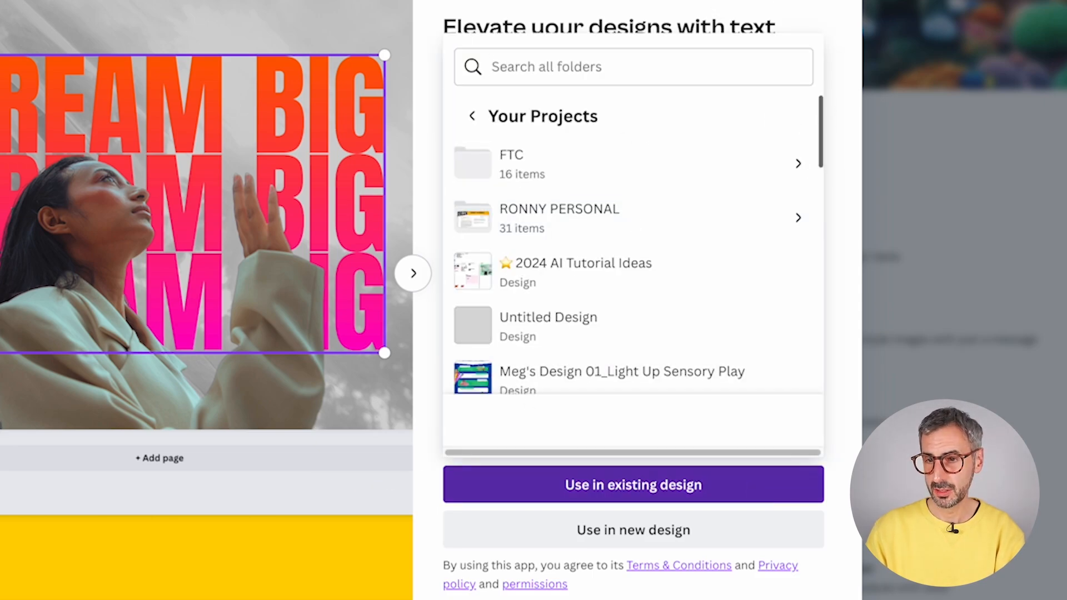
- Scroll through the design types offered by Use in new design, then close that list
click(616, 536)
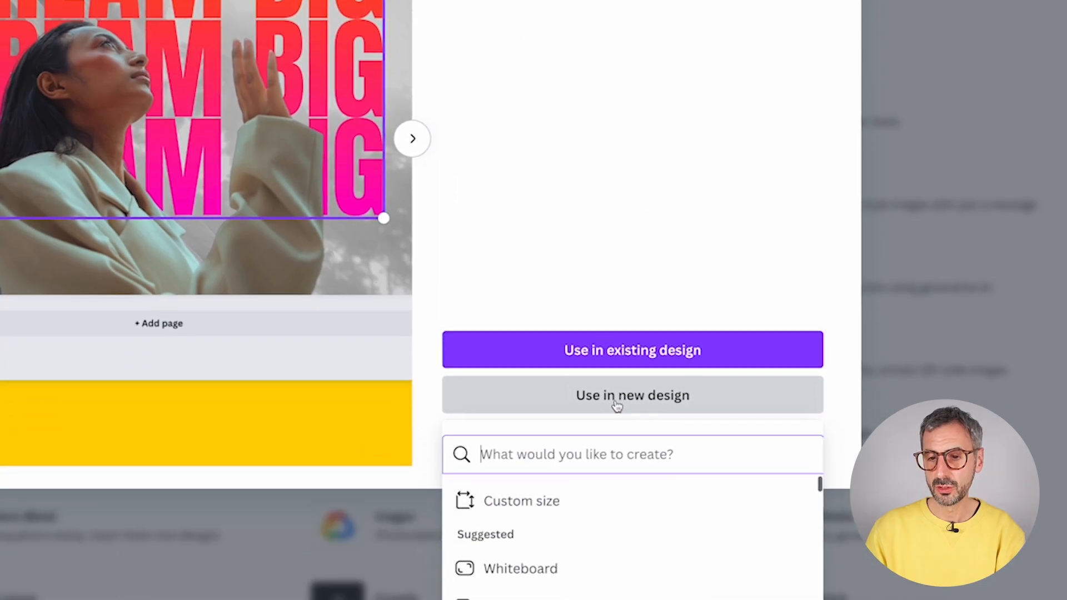
scroll(538, 441, down, 2)
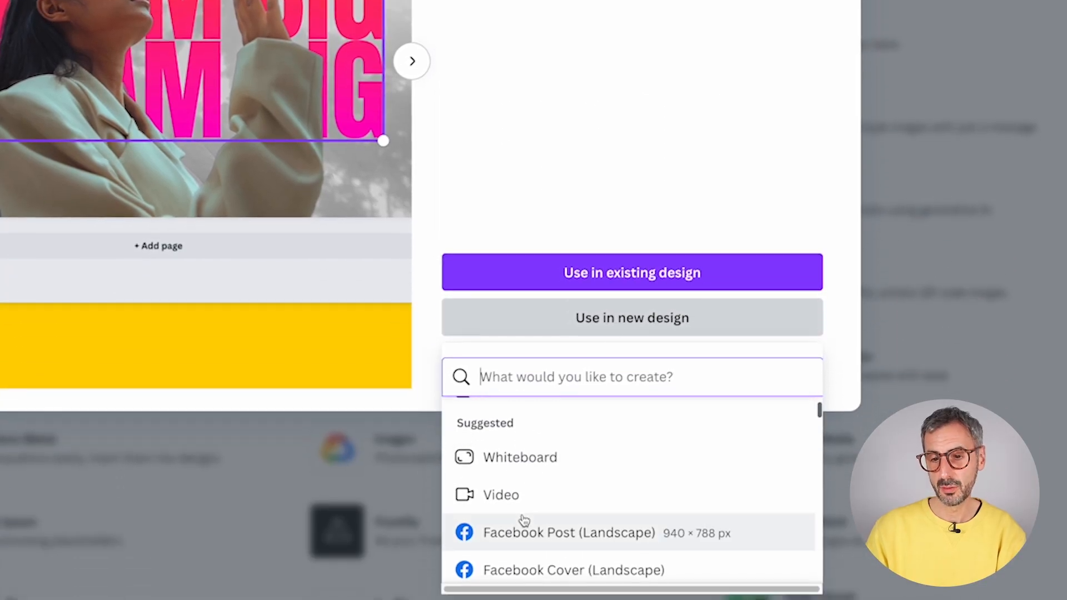
scroll(528, 495, down, 2)
scroll(535, 470, down, 3)
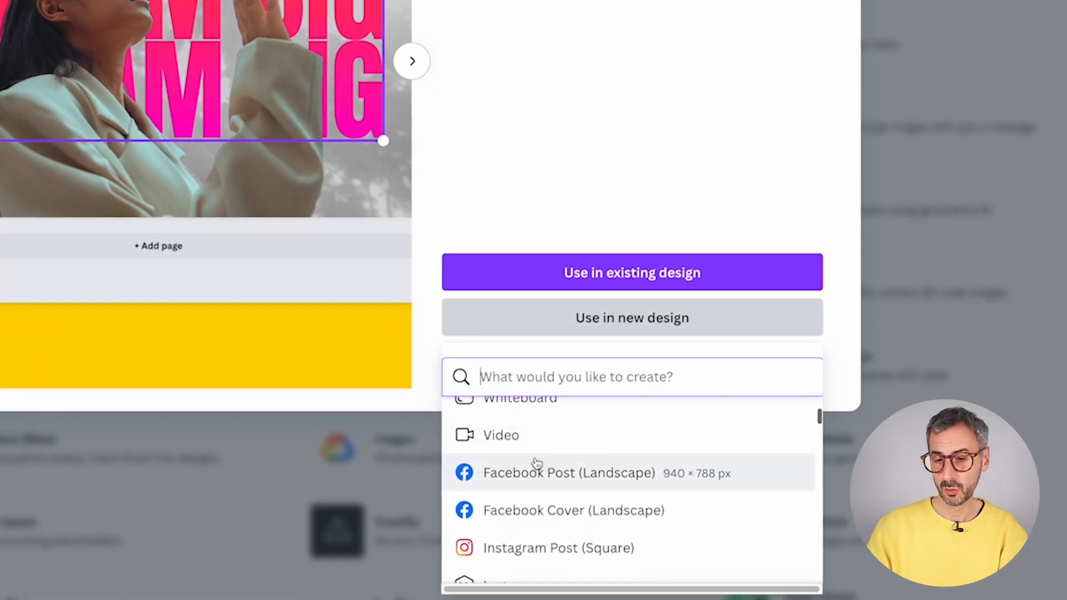
scroll(540, 465, down, 1)
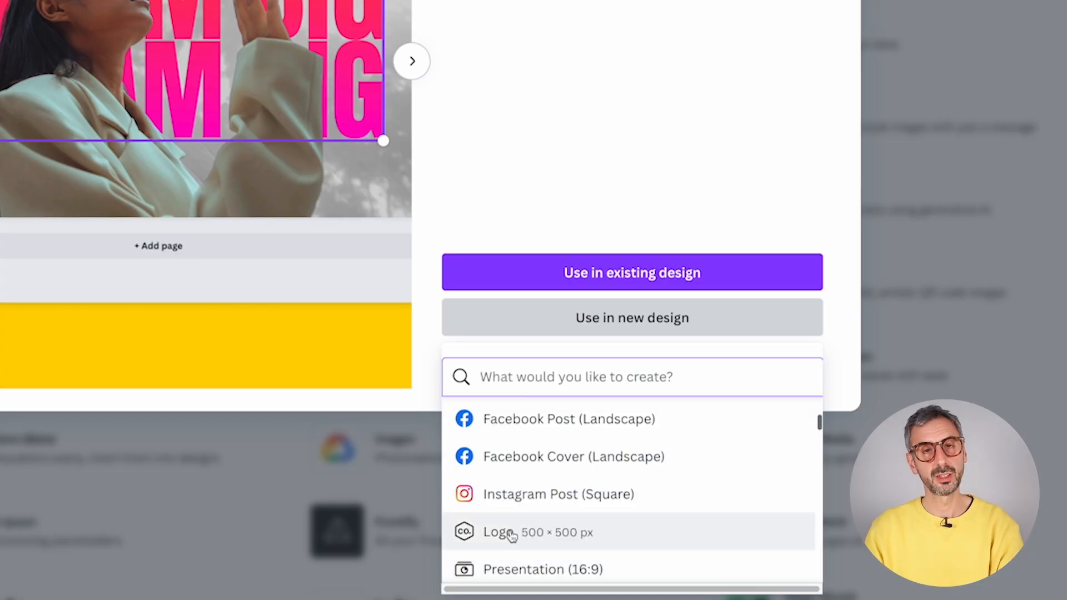
click(554, 166)
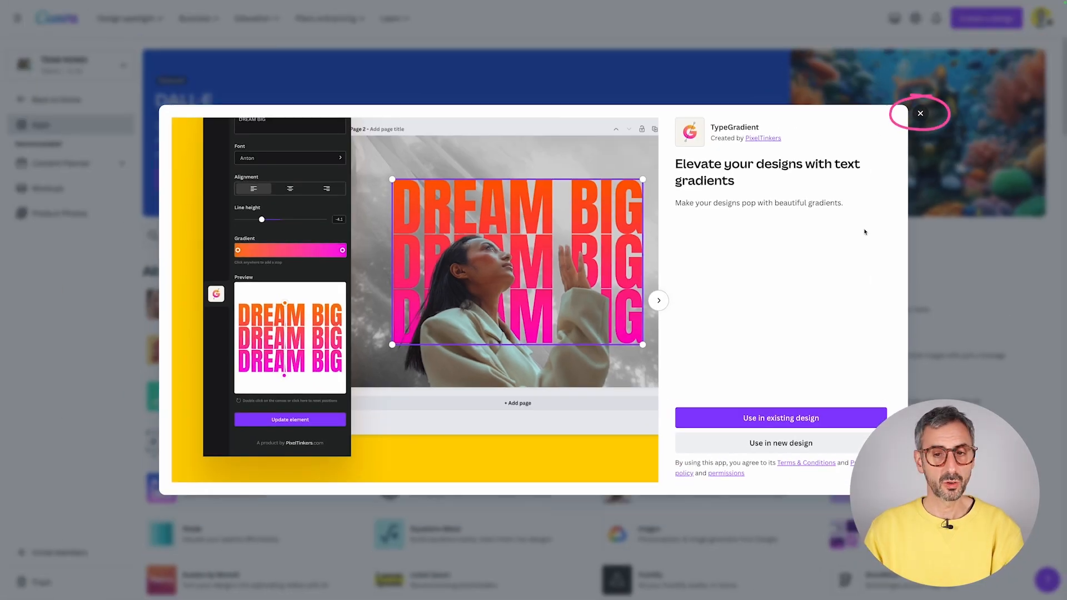
- Close TypeGradient and browse the editor's Your apps grid, including Embed, YouTube and QR Code
click(920, 116)
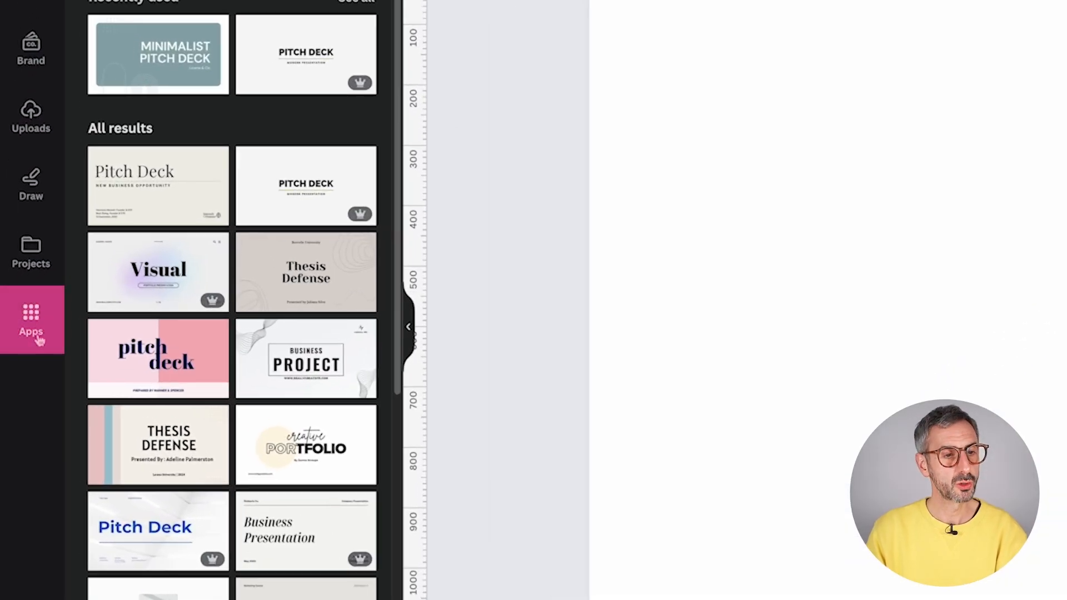
click(32, 315)
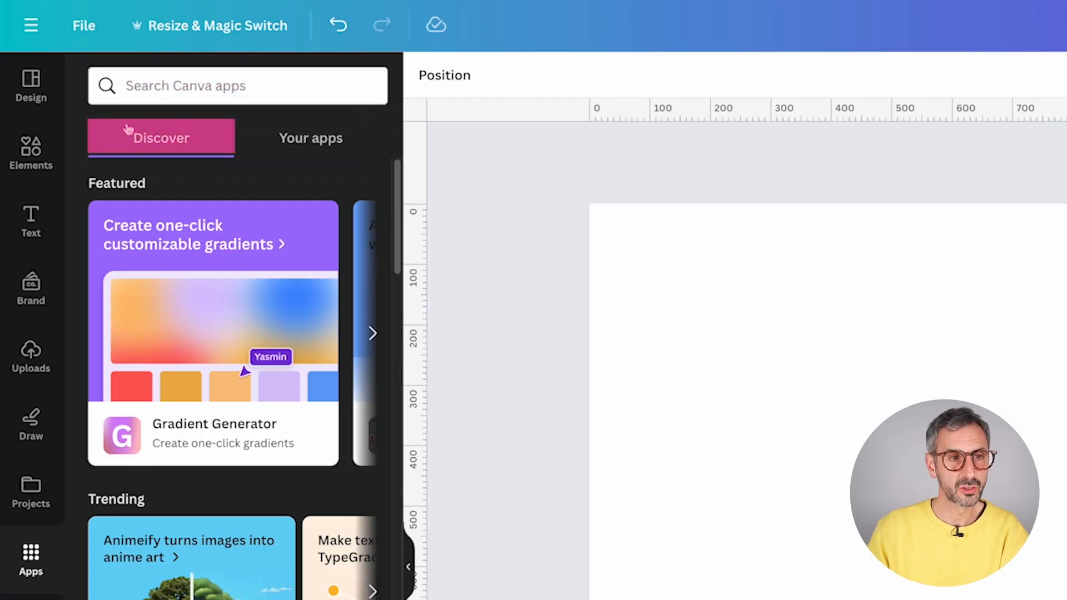
click(322, 140)
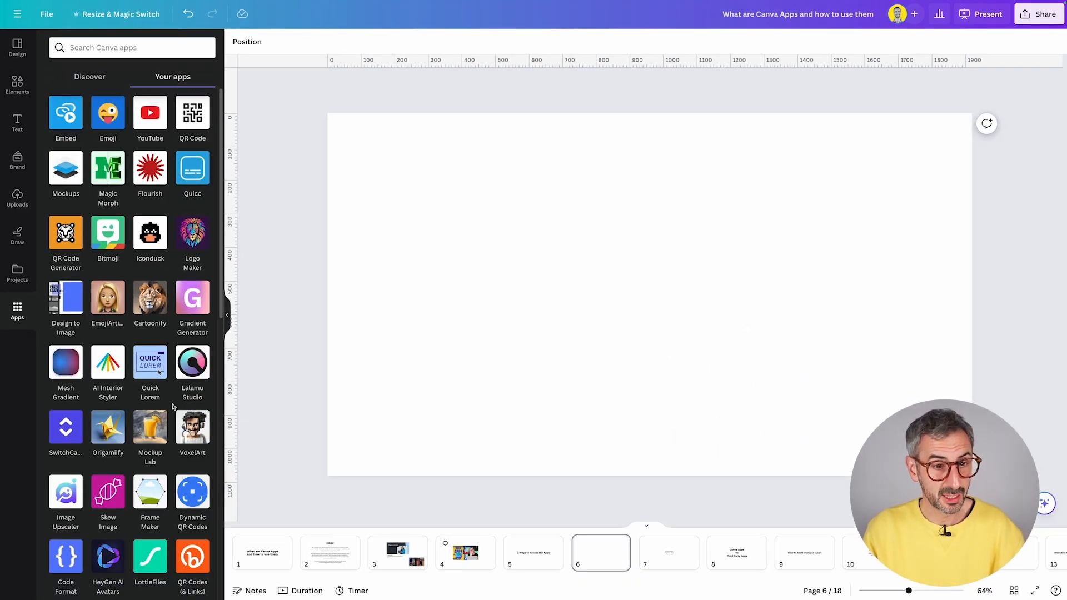
scroll(171, 406, down, 3)
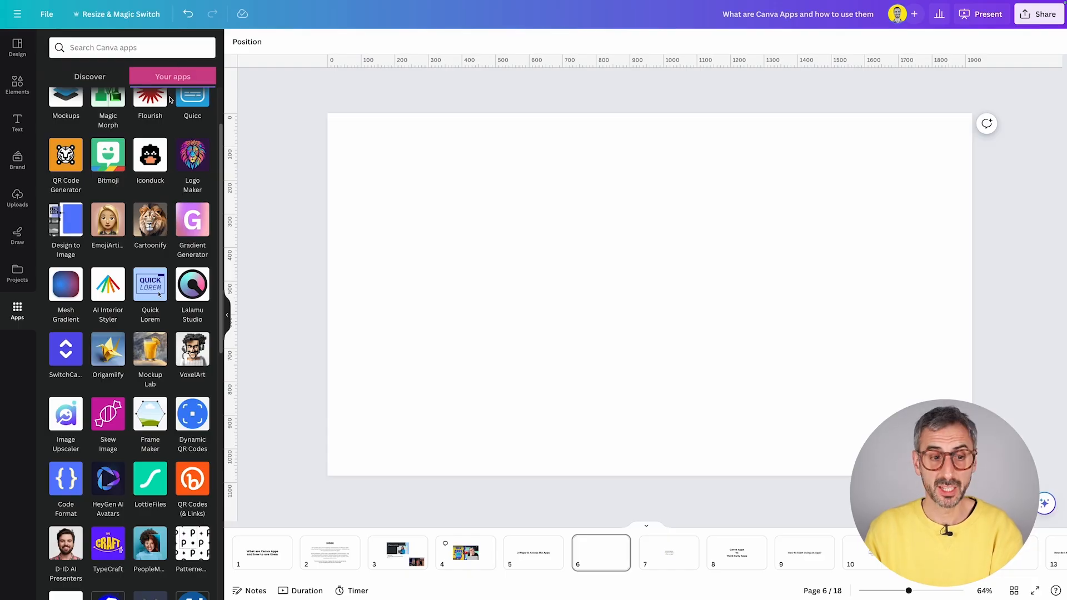
scroll(177, 145, up, 3)
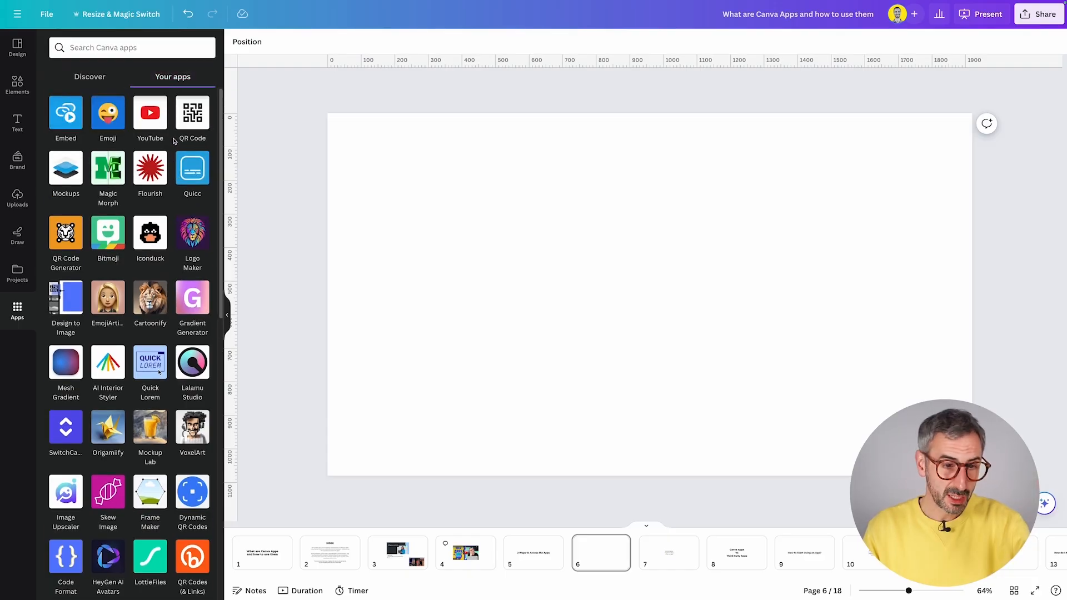
scroll(197, 240, down, 10)
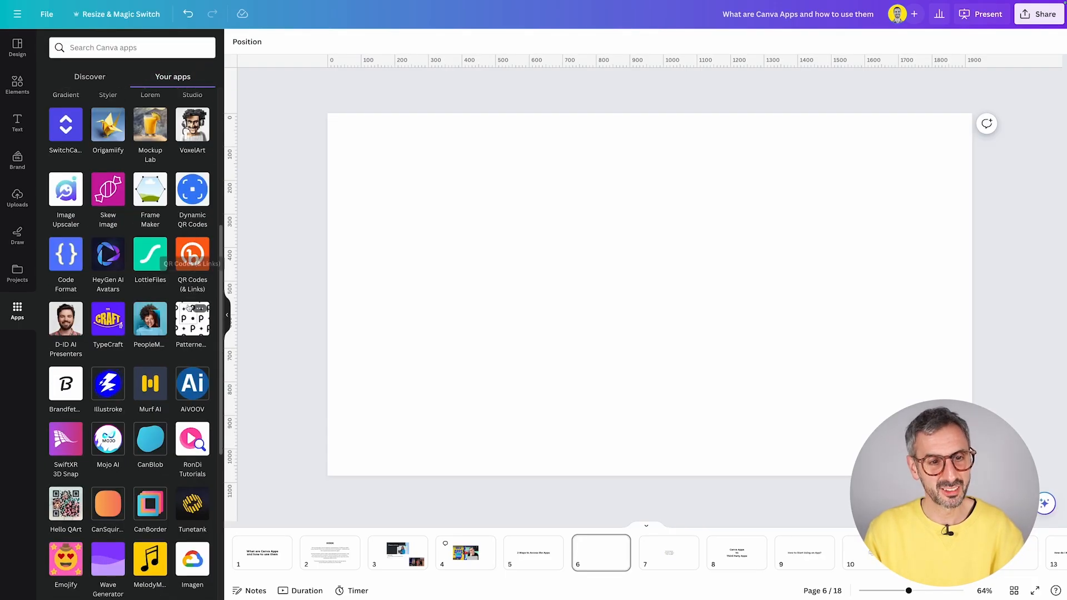
scroll(186, 327, up, 12)
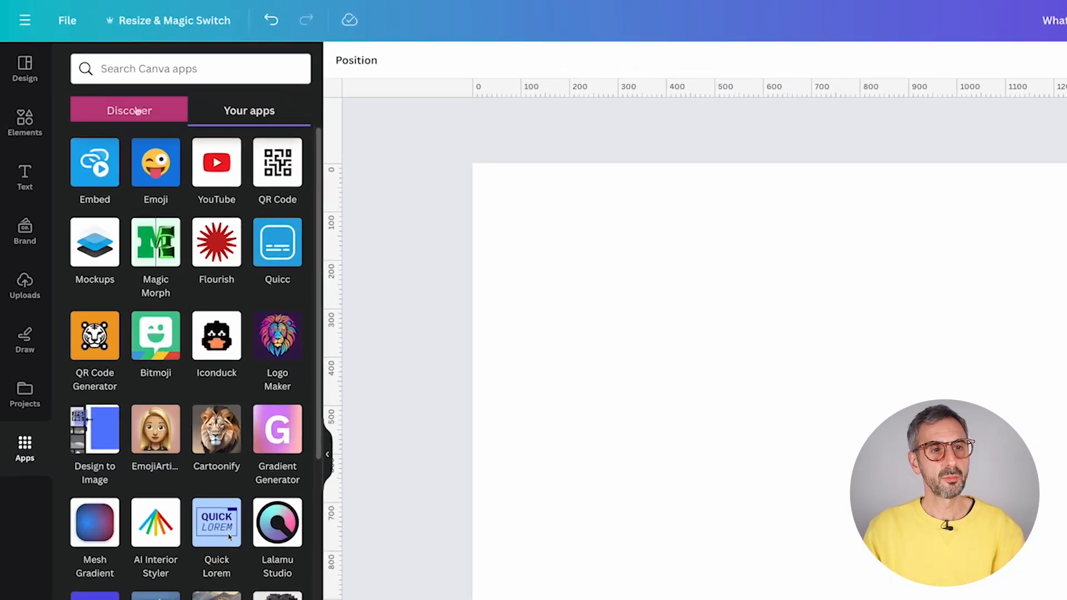
- Switch to Discover and page through the Featured, Trending and Popular app carousels
click(89, 76)
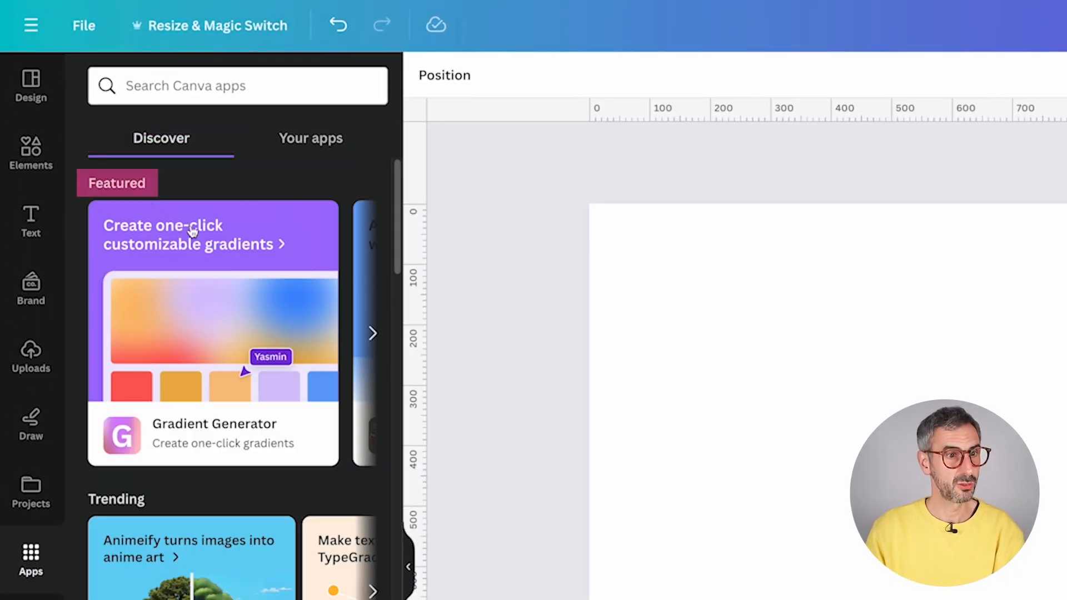
click(375, 332)
click(375, 332)
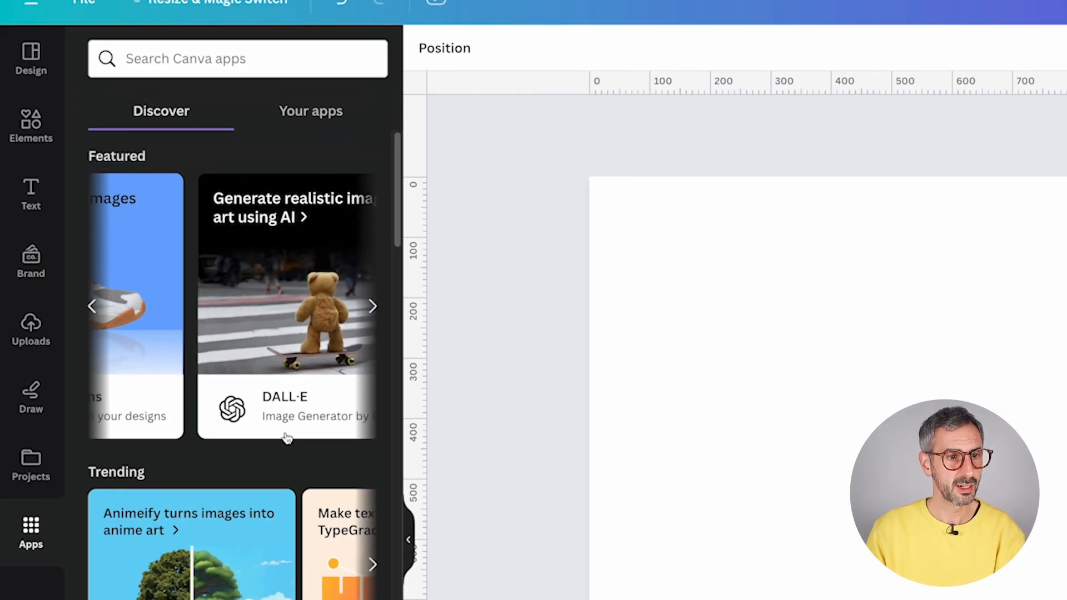
scroll(400, 556, down, 1)
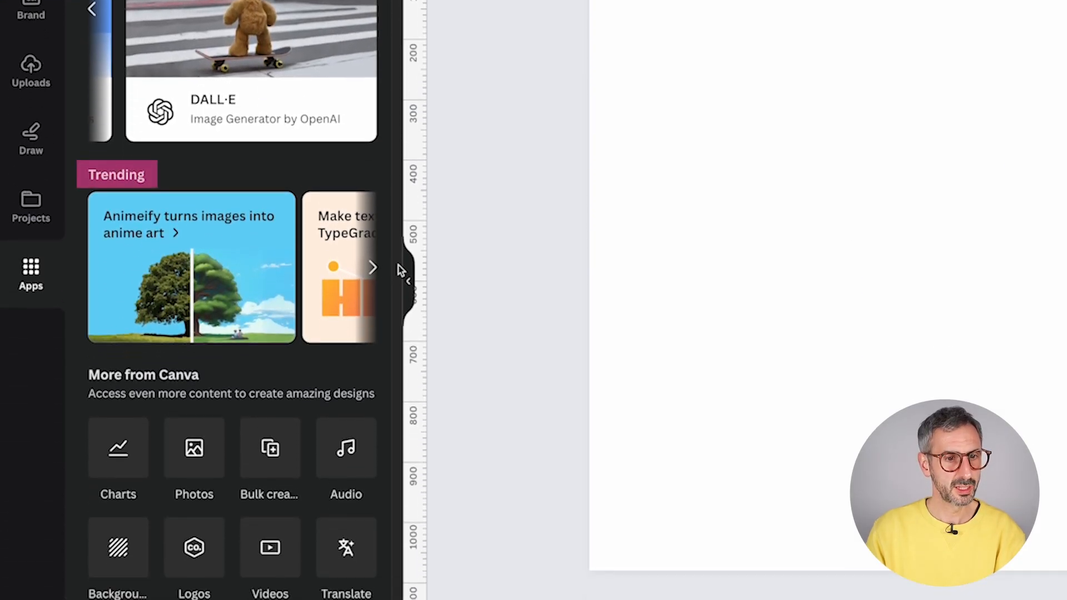
click(372, 269)
click(372, 269)
click(372, 269)
click(372, 269)
scroll(240, 278, down, 4)
scroll(205, 369, up, 1)
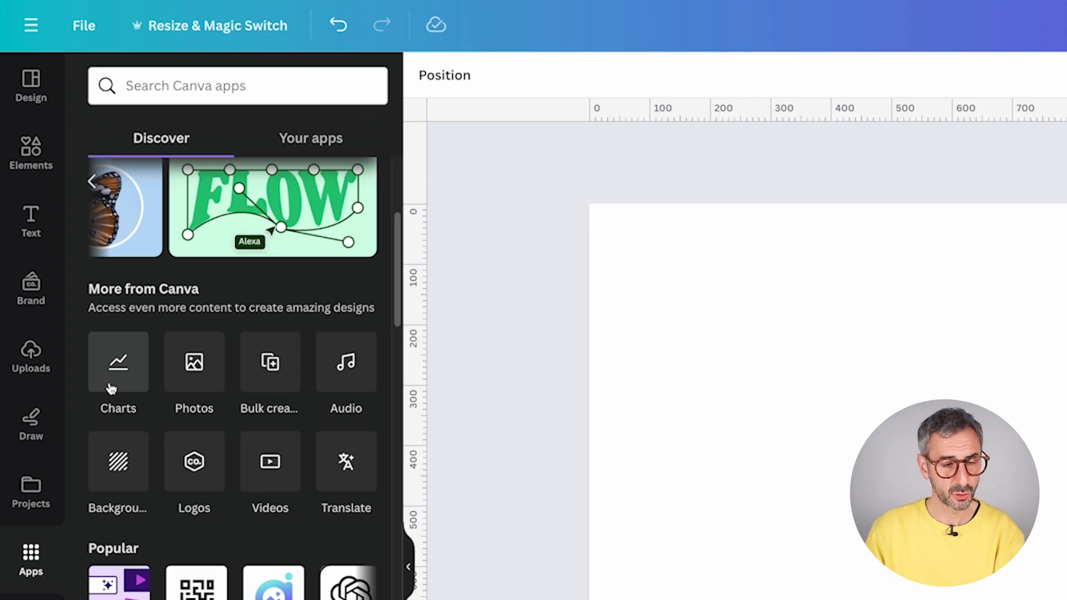
scroll(166, 533, down, 1)
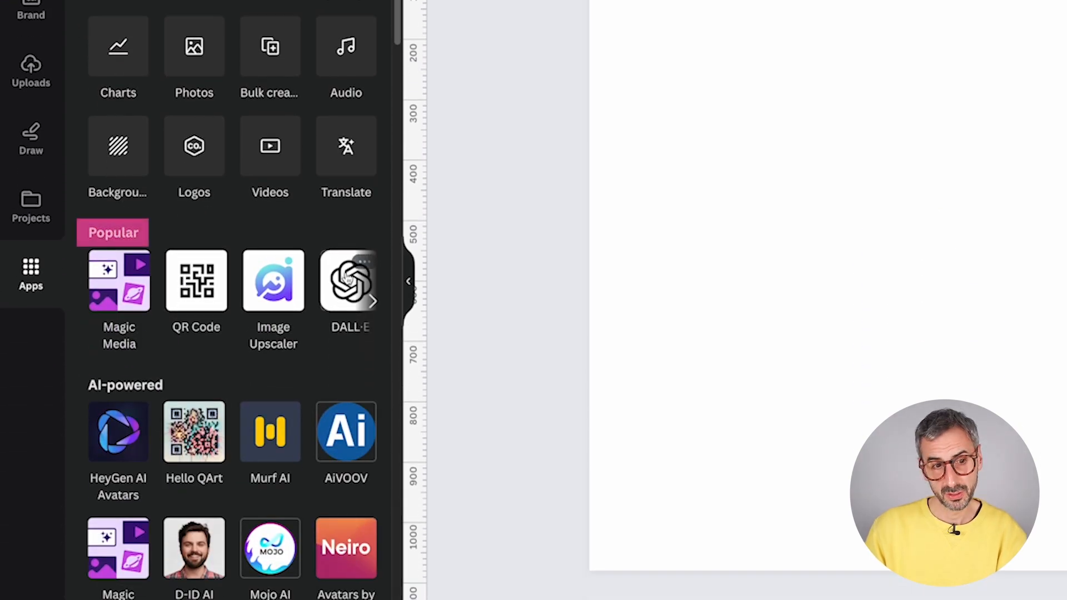
scroll(347, 280, down, 1)
click(372, 263)
click(373, 262)
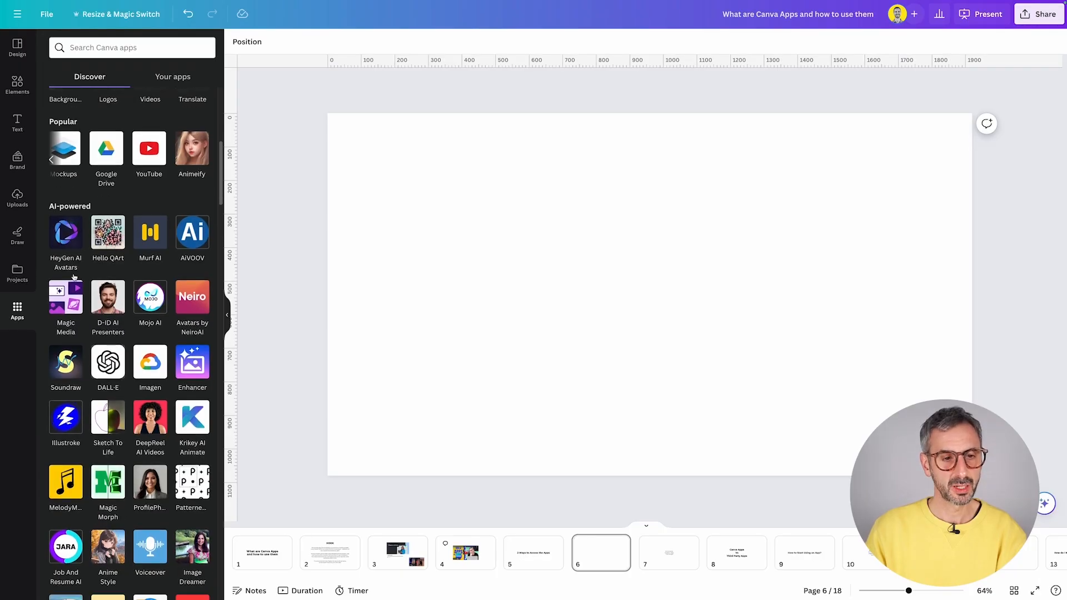
scroll(74, 277, down, 15)
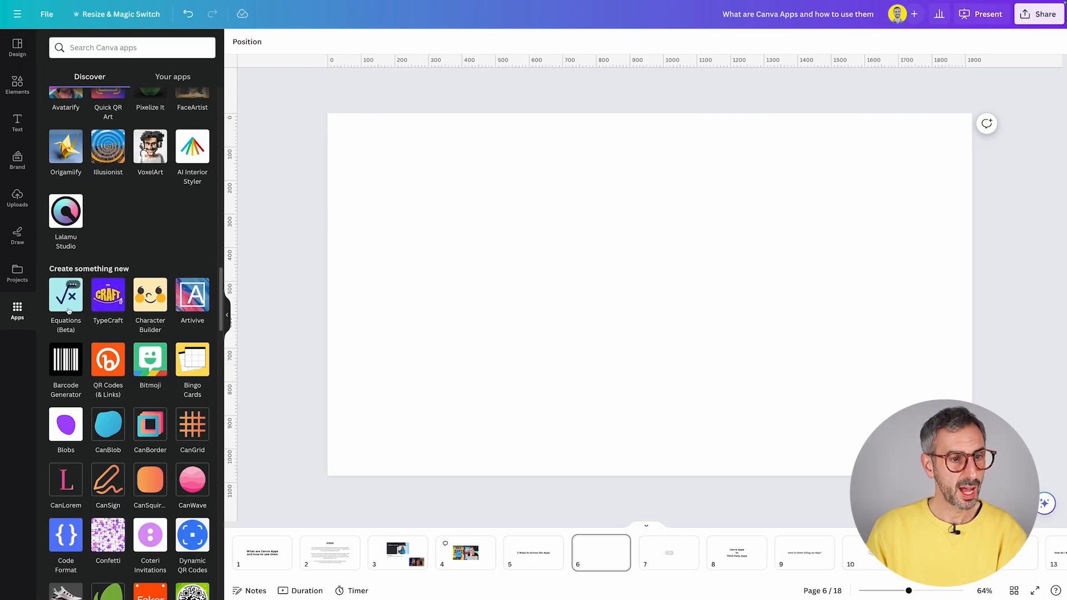
scroll(118, 283, down, 10)
scroll(120, 300, up, 20)
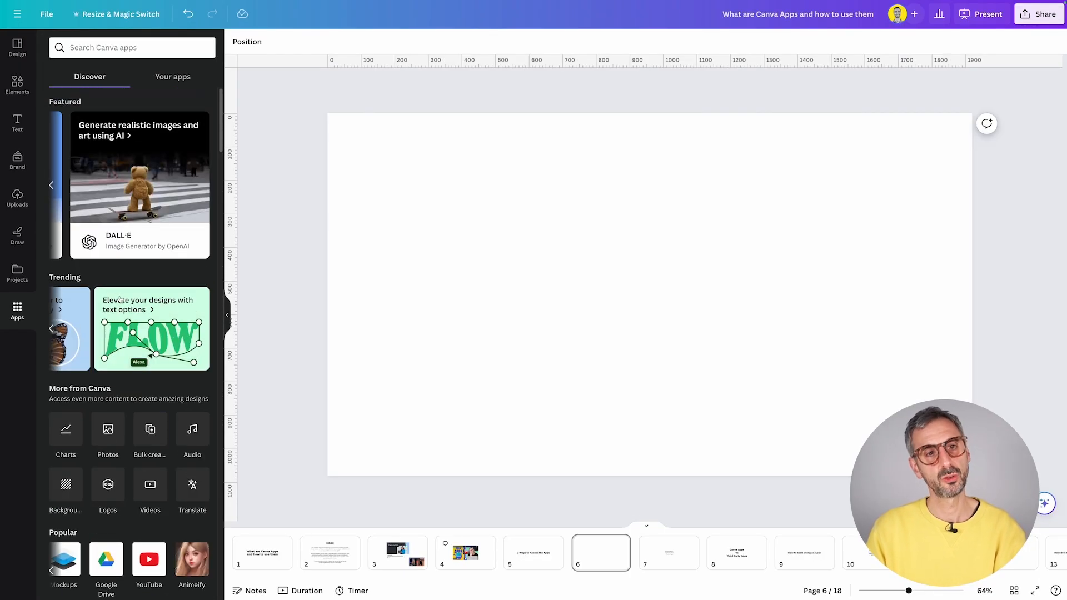
- Scroll down the Discover apps list and open the Magic Media app's details
click(124, 48)
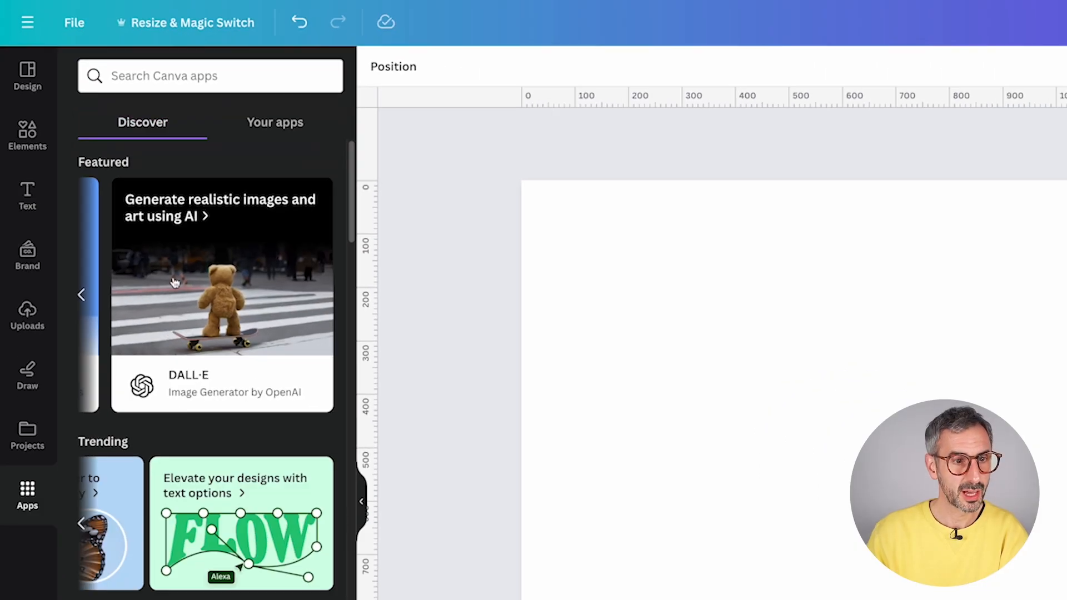
scroll(203, 544, down, 8)
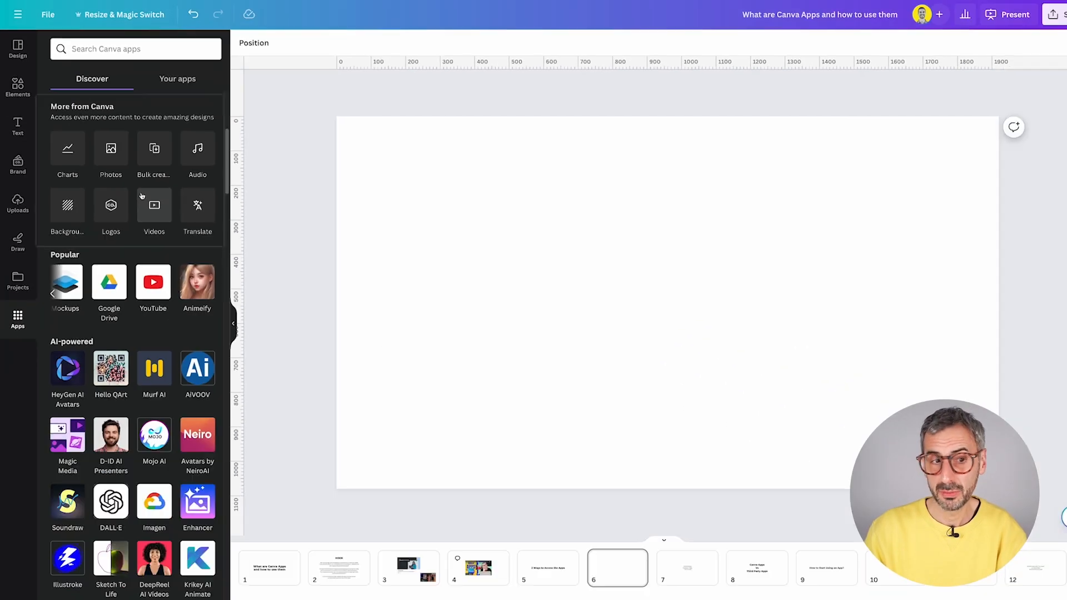
scroll(224, 467, down, 1)
scroll(241, 563, up, 3)
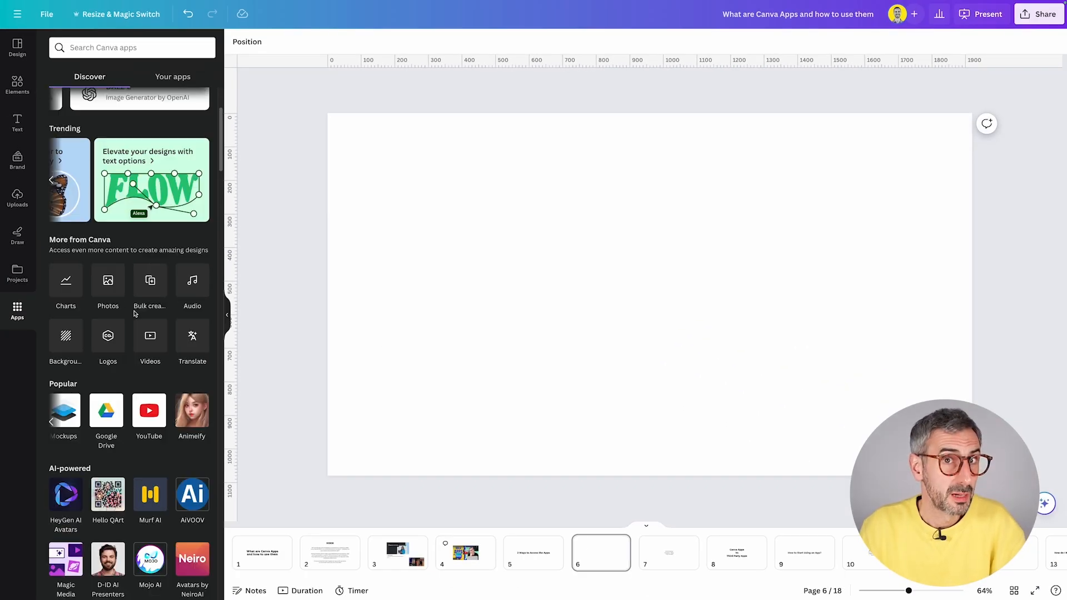
scroll(149, 405, down, 3)
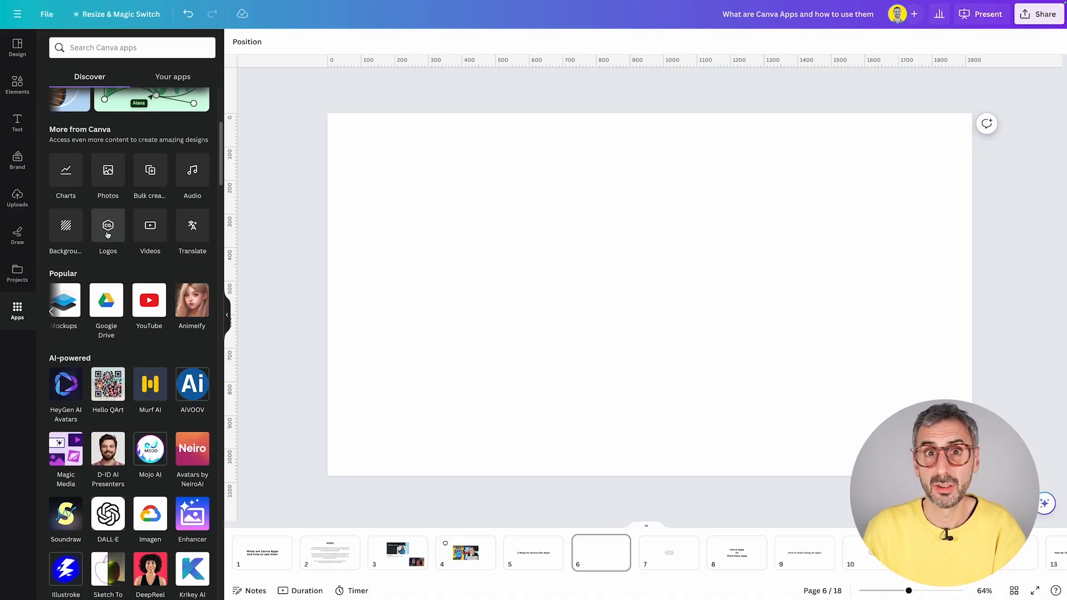
scroll(112, 404, down, 3)
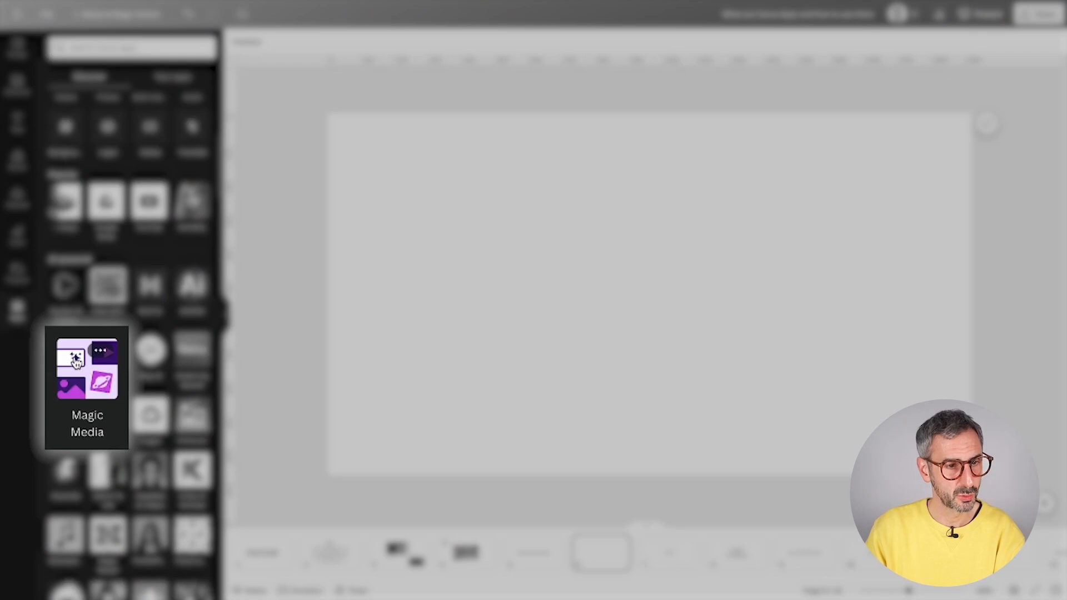
click(61, 347)
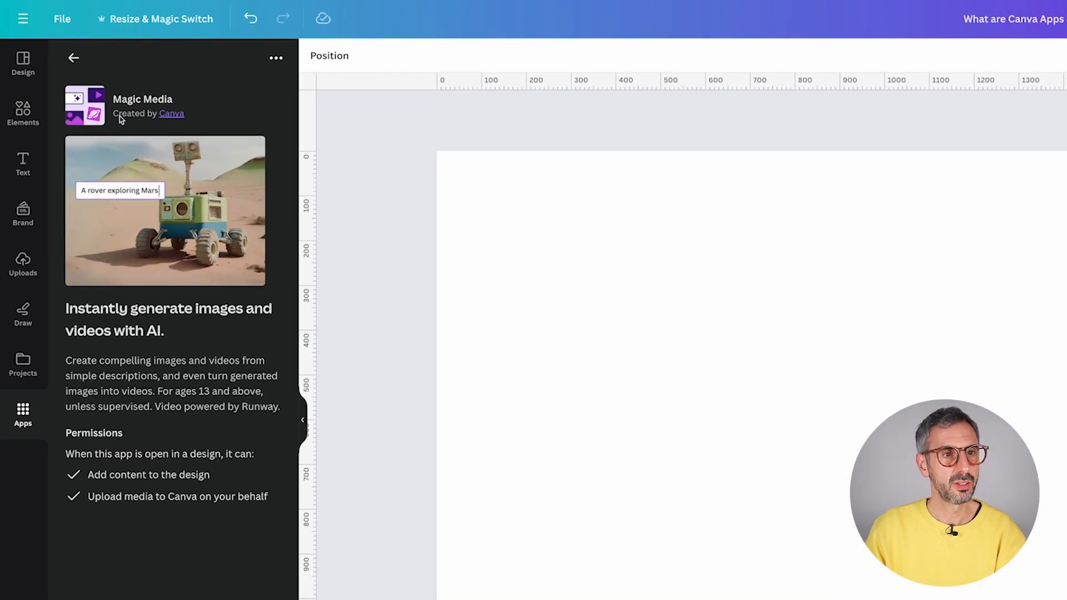
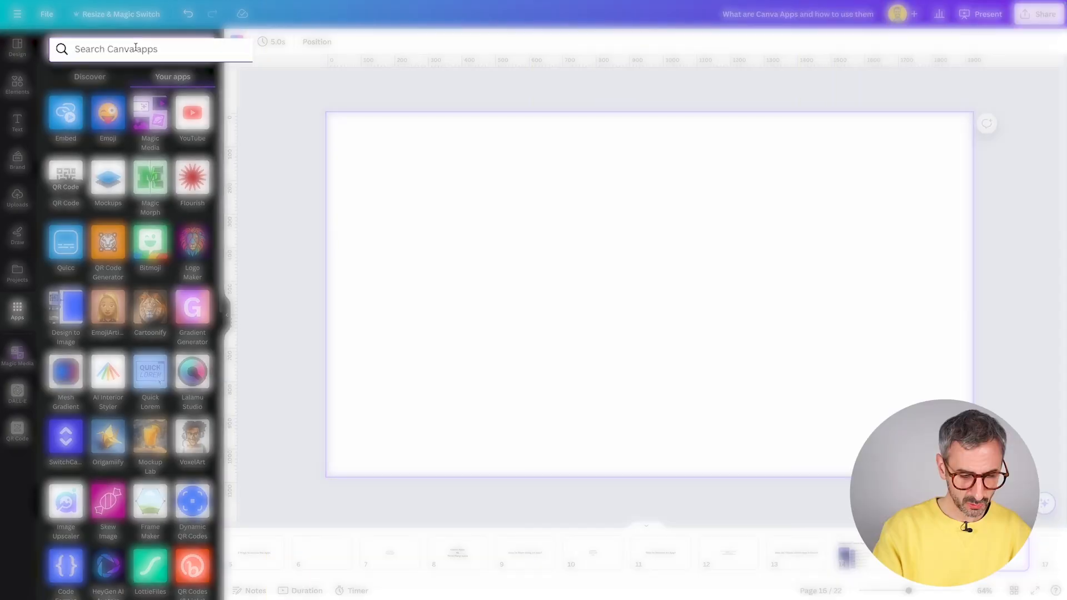
- Find the TypeGradient app by searching 'typg', check its app details, then open it
text(g)
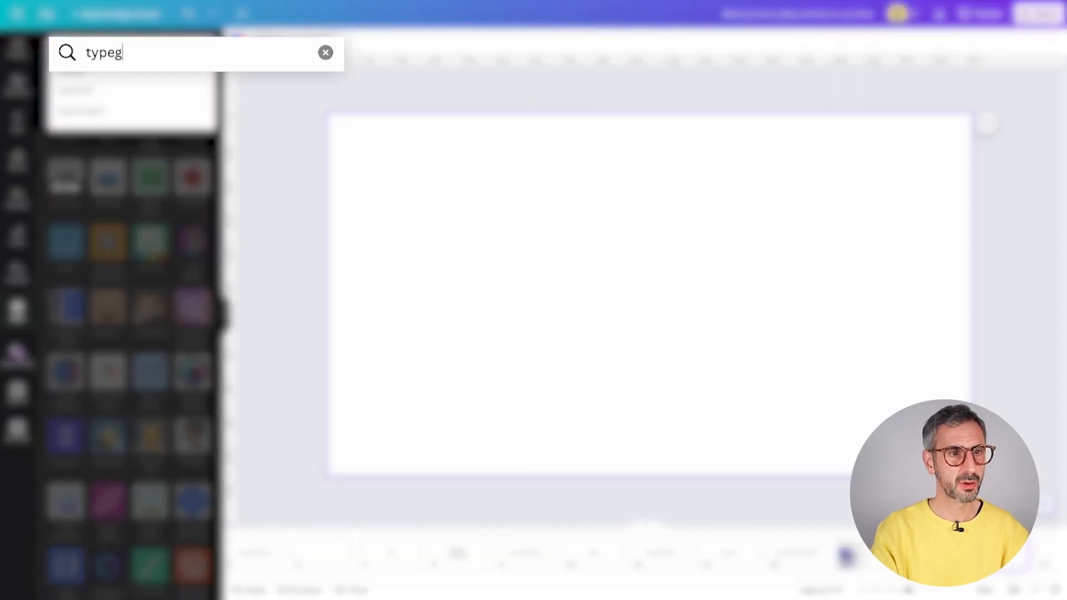
click(153, 130)
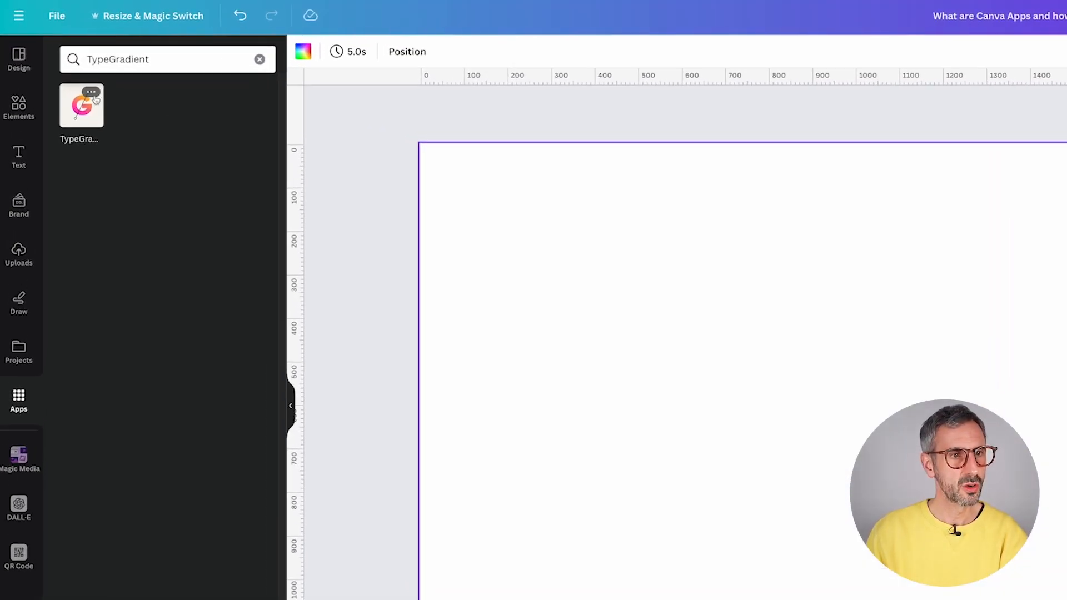
click(74, 74)
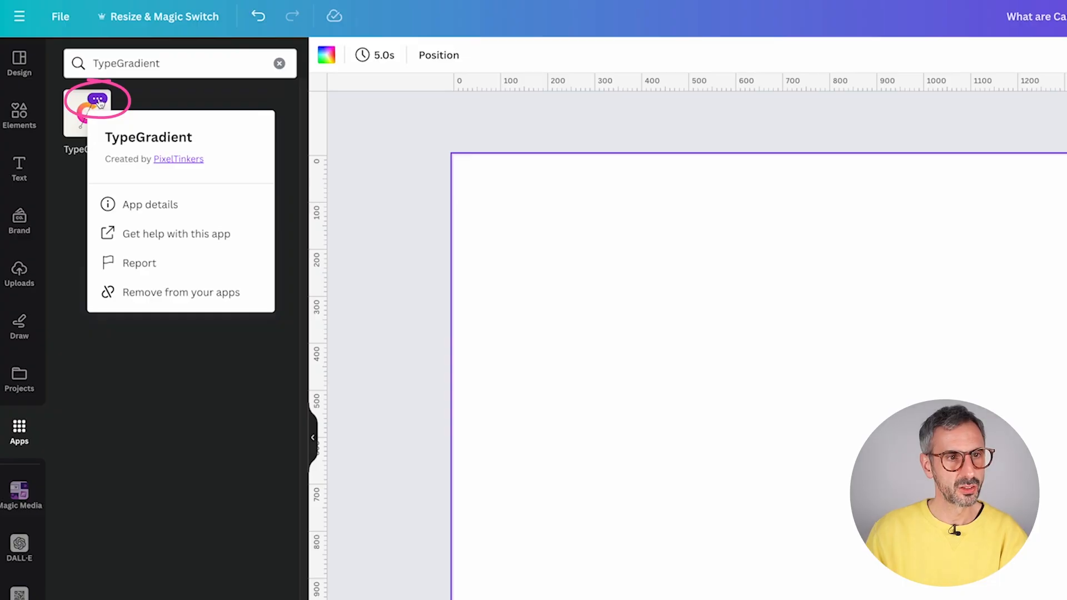
click(157, 204)
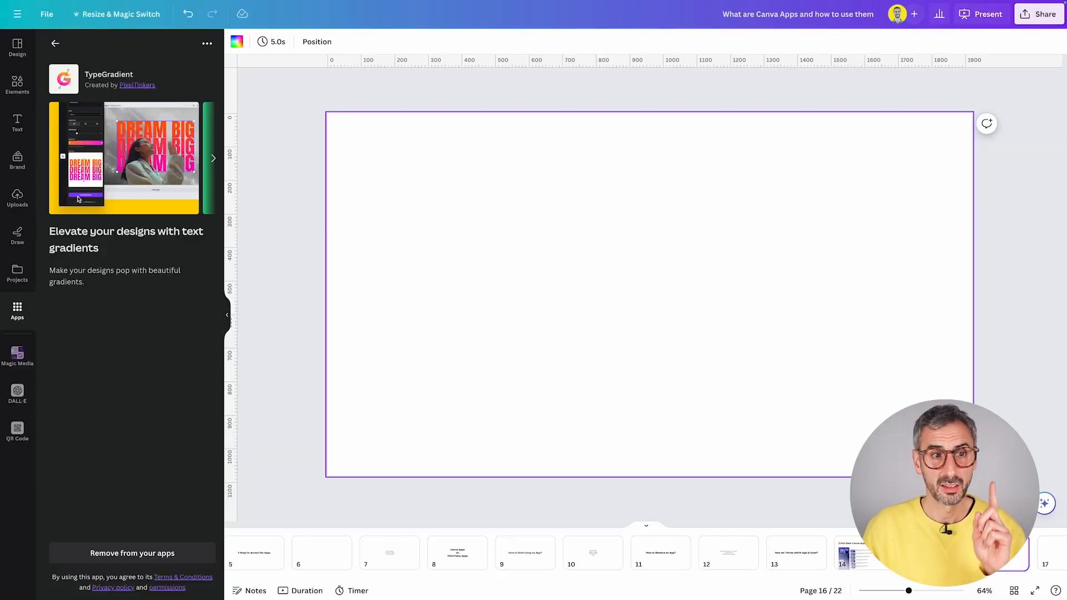
click(54, 43)
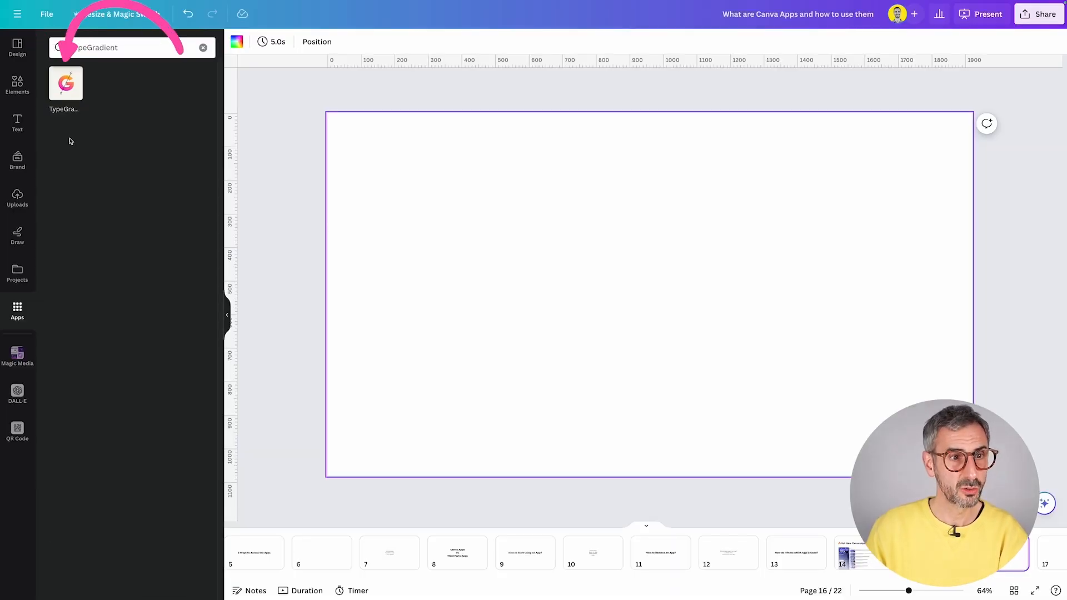
click(67, 96)
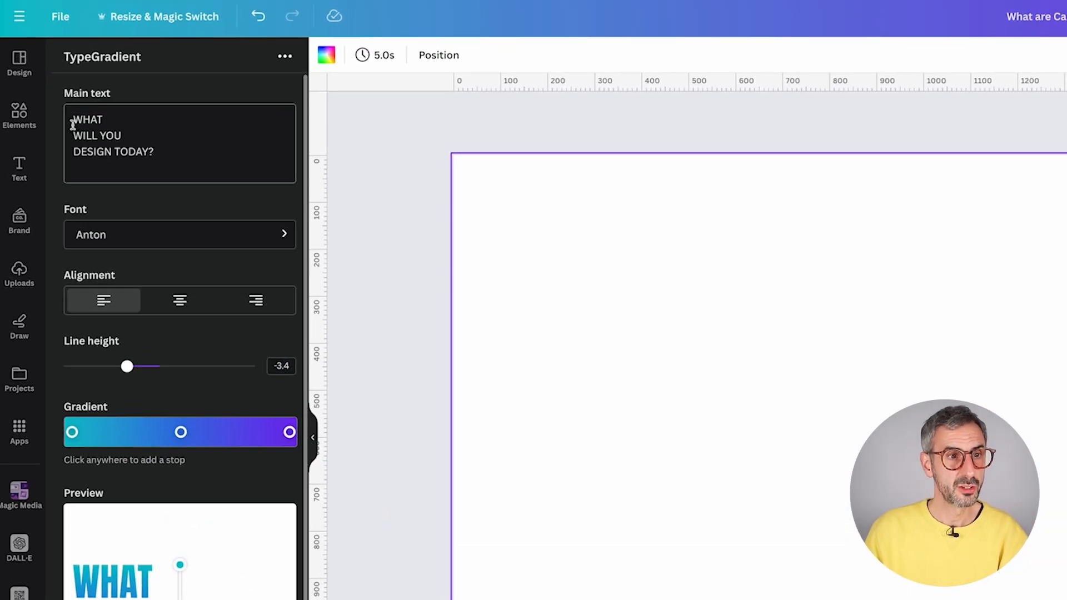
- Replace the sample main text with GRADIENTS / IN / TEXT on three lines
drag(73, 124, 142, 167)
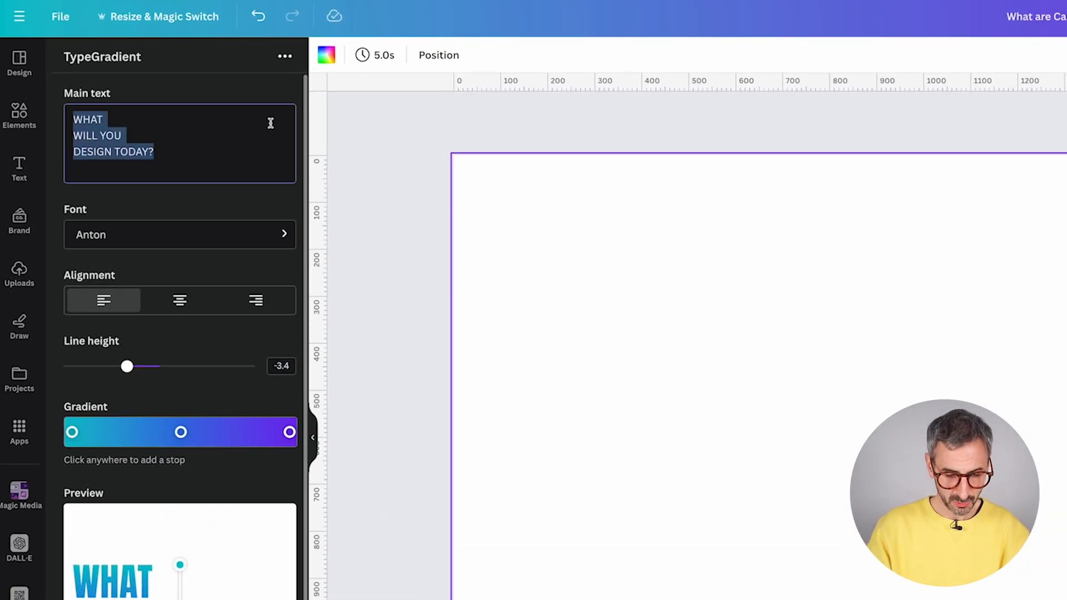
text(GRADIENT)
key(Return)
text(in)
key(Return)
text(TE)
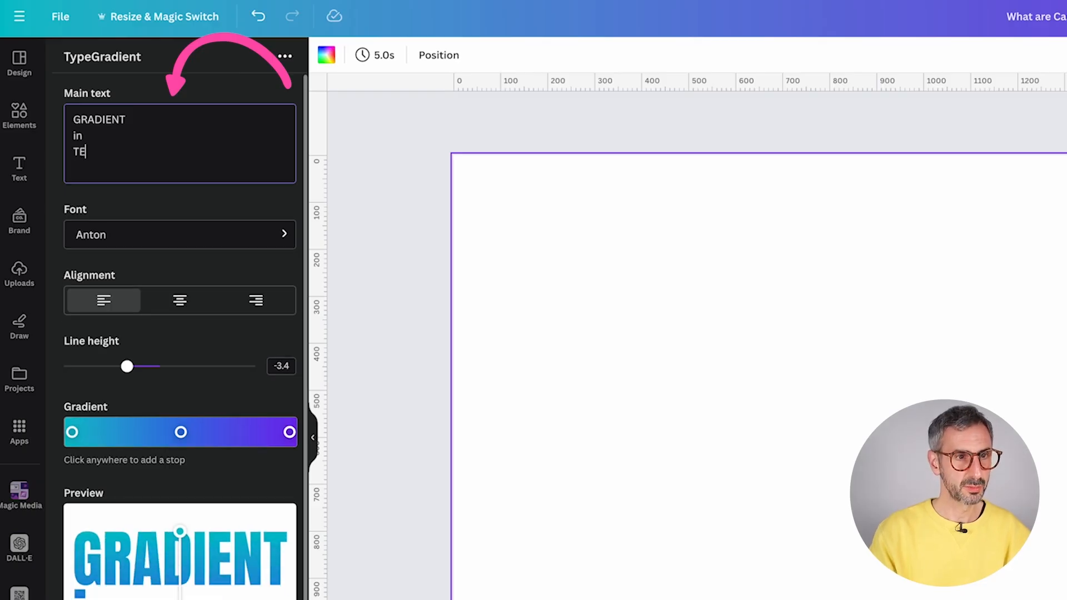
text(XT)
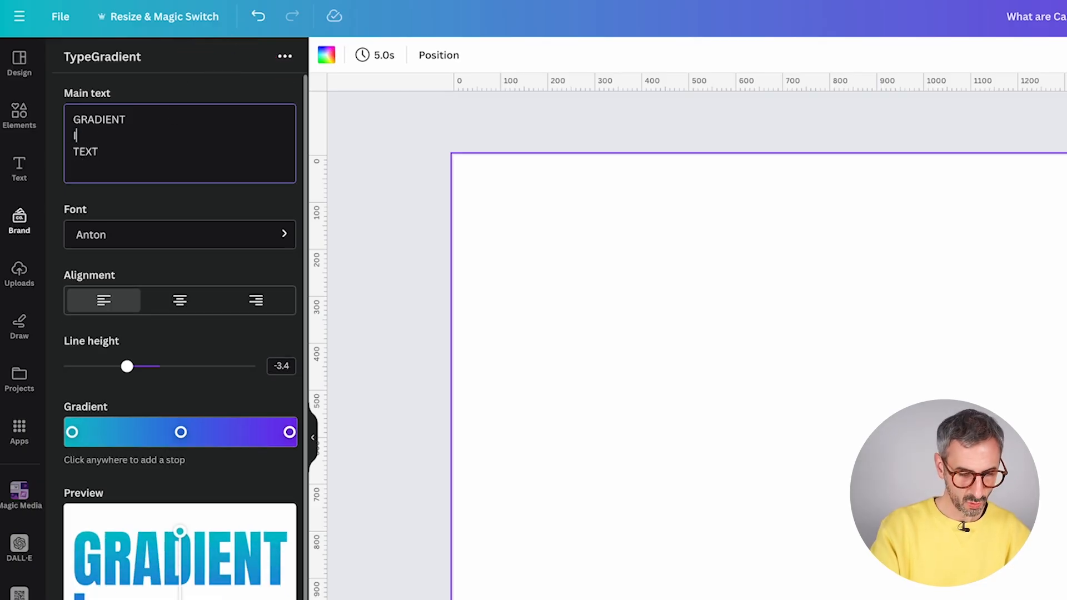
text(S)
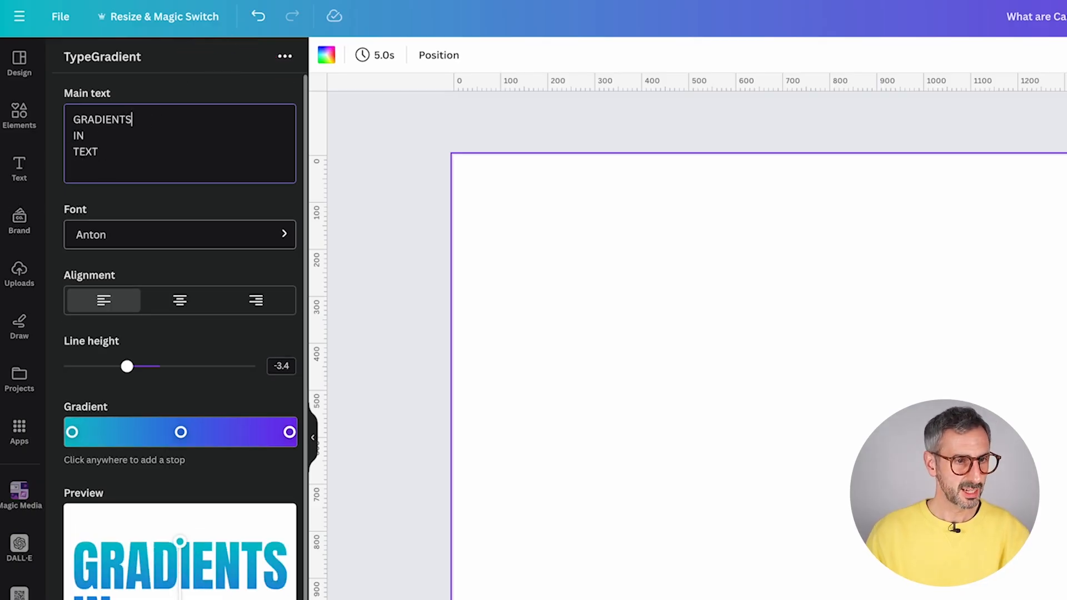
- Keep the Anton font, centre-align the text and set line height to -3.2
click(103, 247)
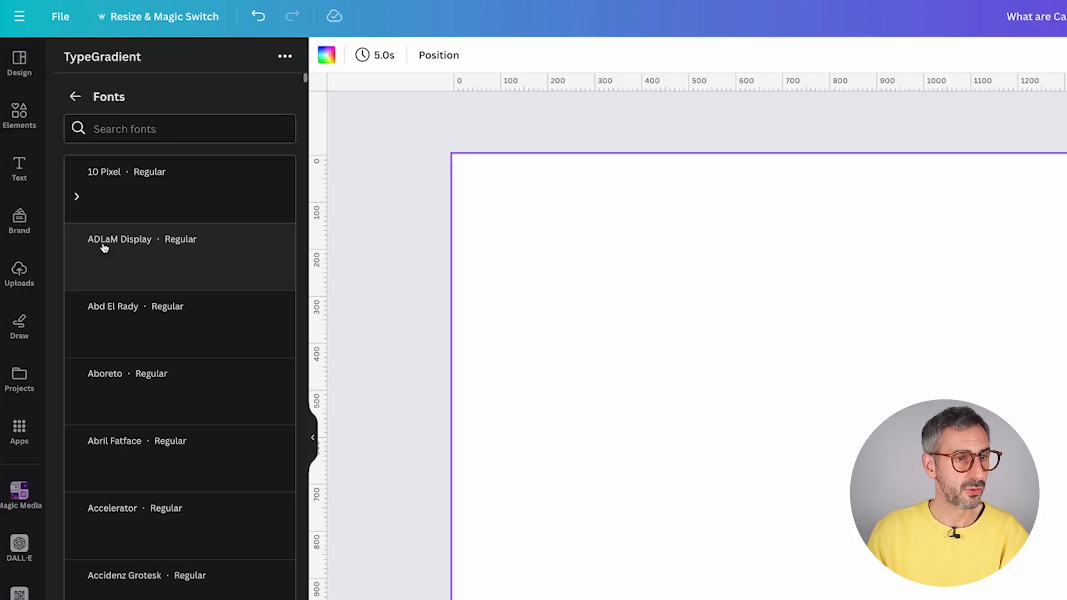
click(76, 99)
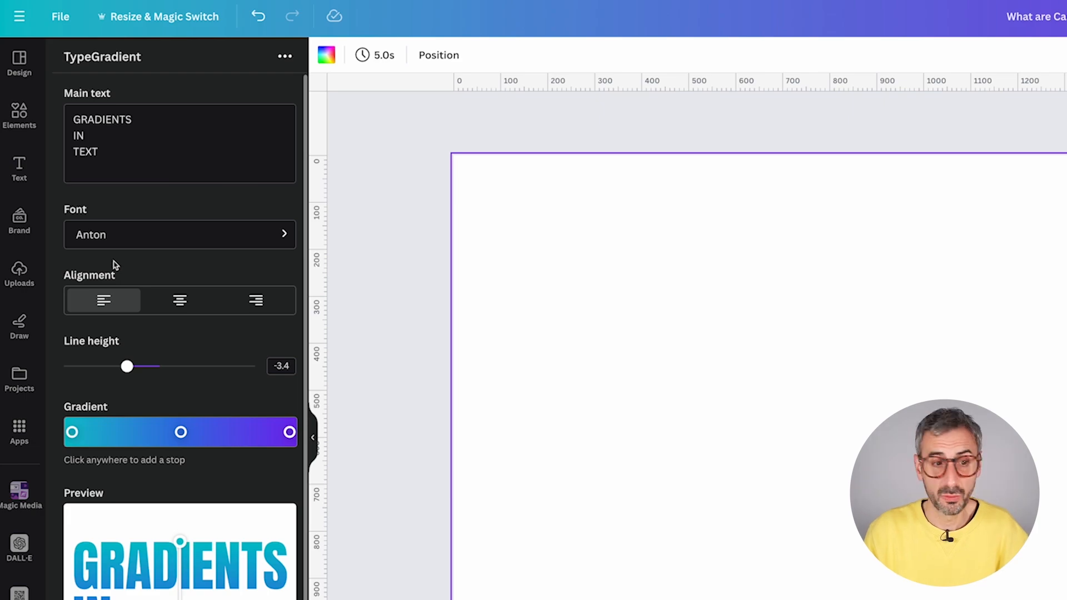
click(181, 301)
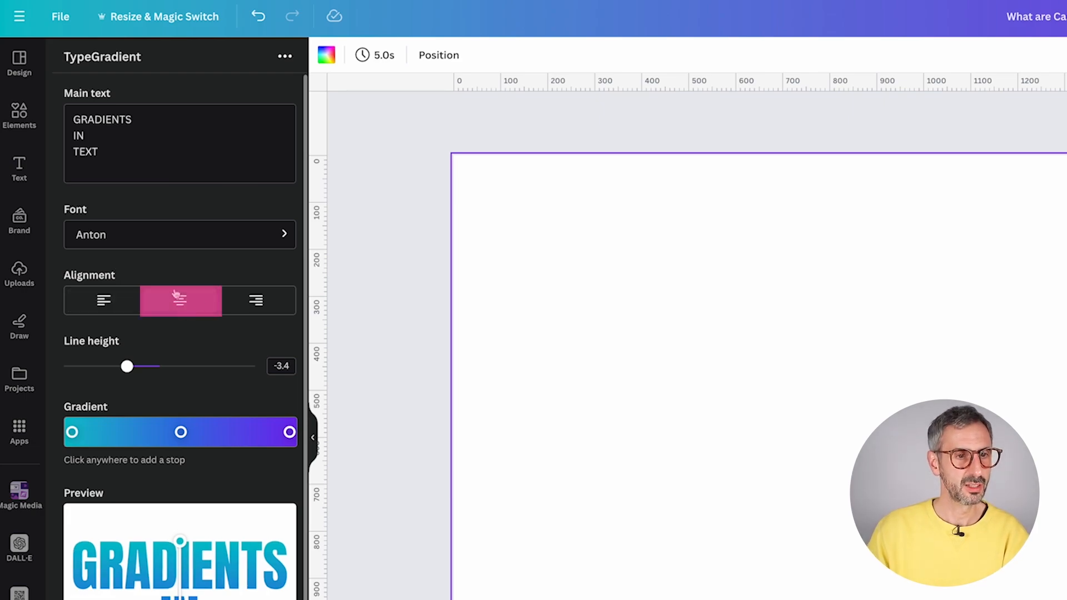
mouse_move(127, 366)
mouse_down()
mouse_move(169, 365)
mouse_move(128, 366)
mouse_up()
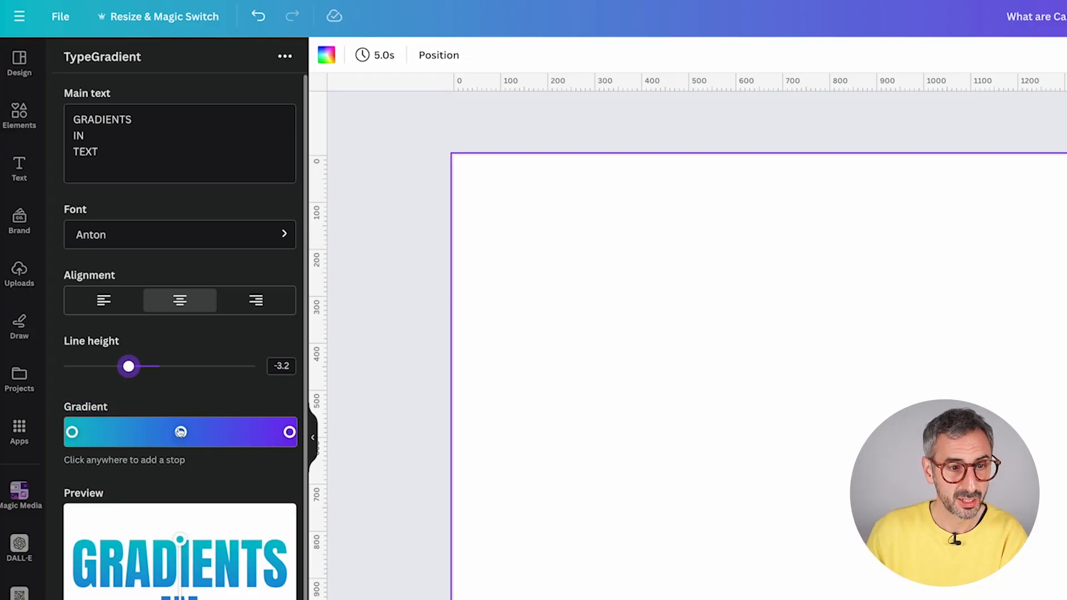
- Recolour the first gradient stop to pink-magenta
click(74, 431)
mouse_move(109, 496)
mouse_down()
mouse_move(193, 490)
mouse_move(233, 507)
mouse_move(276, 473)
mouse_up()
click(255, 551)
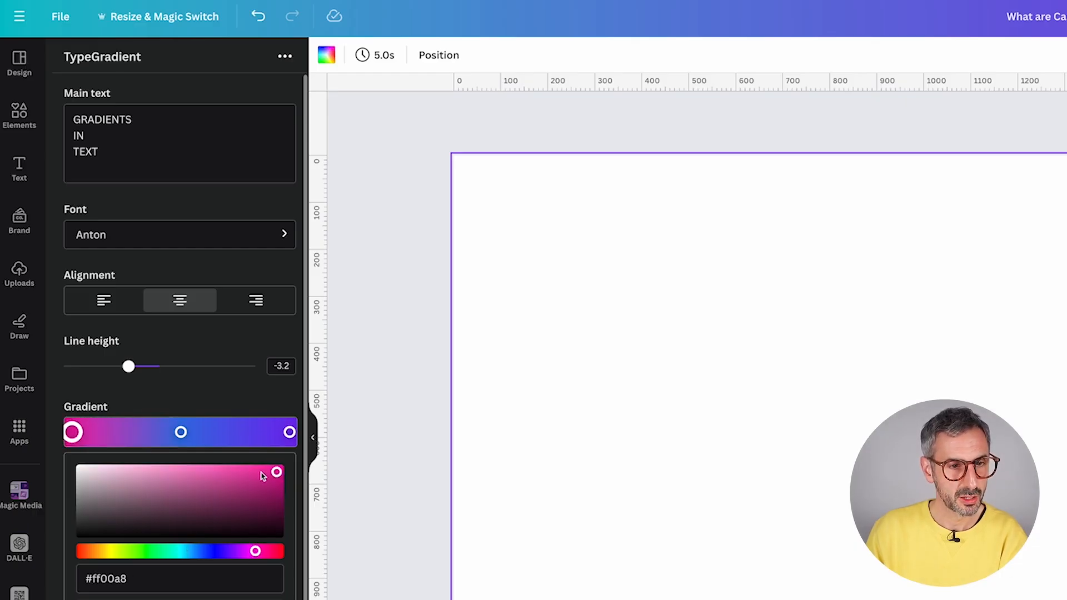
- Add a pale lilac stop, move the blue stop right, and angle the gradient diagonally
drag(180, 432, 166, 432)
click(132, 434)
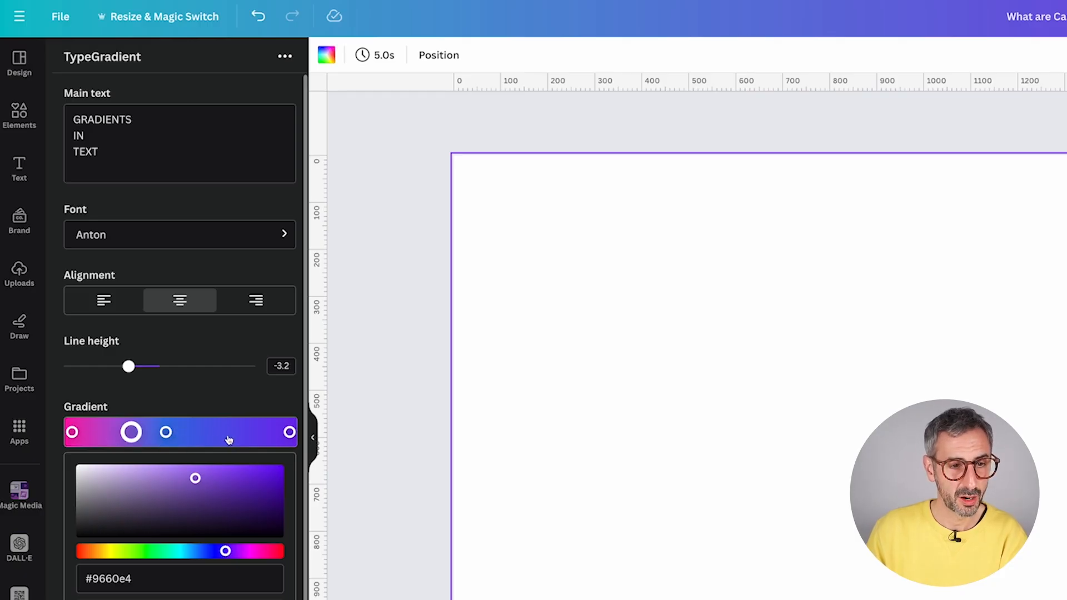
drag(175, 476, 124, 474)
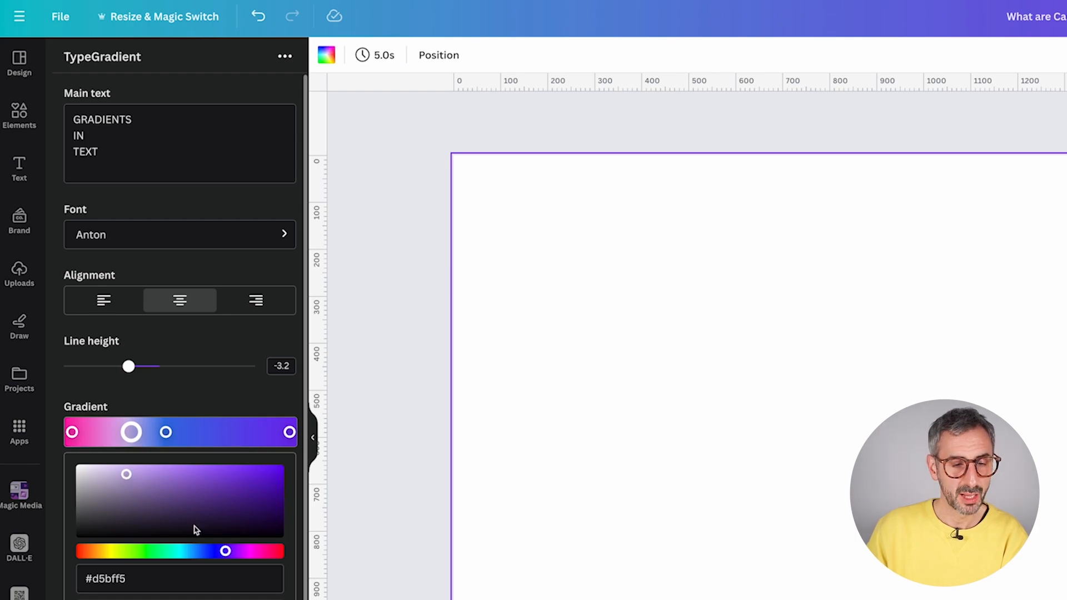
drag(165, 433, 195, 433)
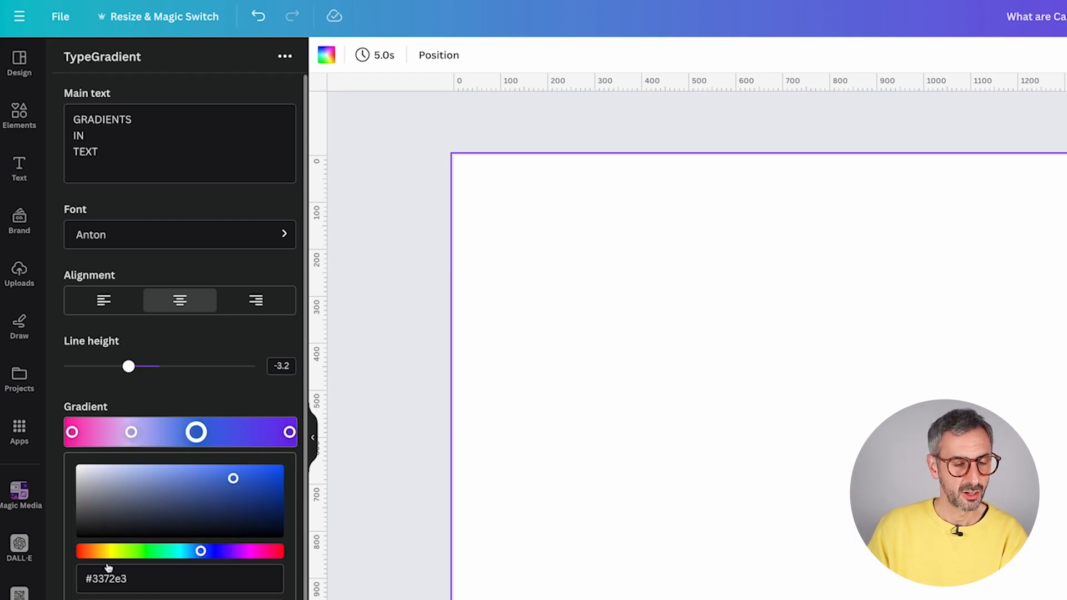
scroll(267, 578, down, 2)
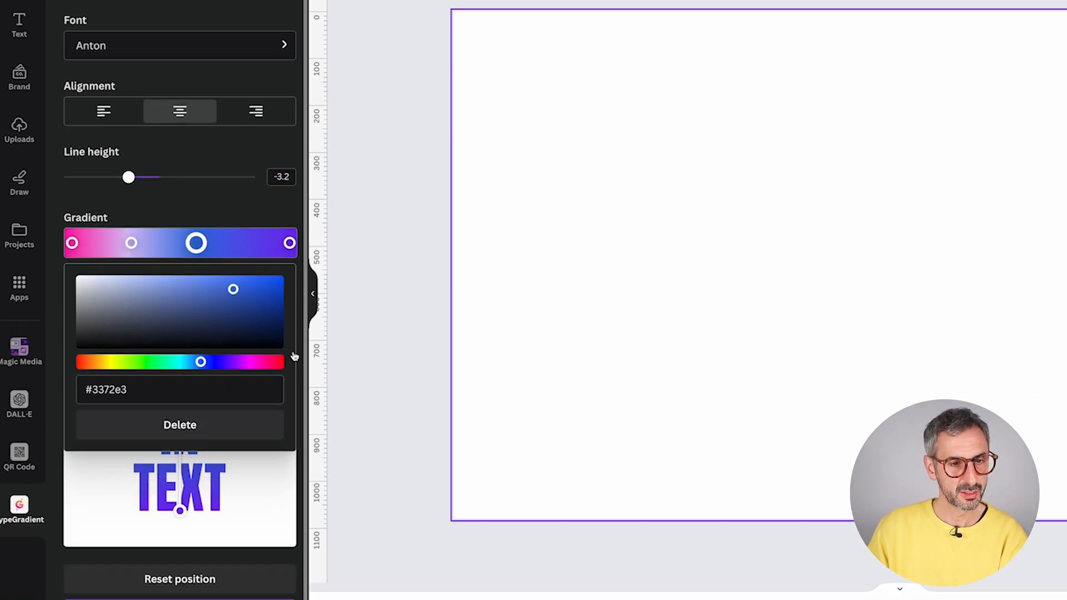
click(294, 356)
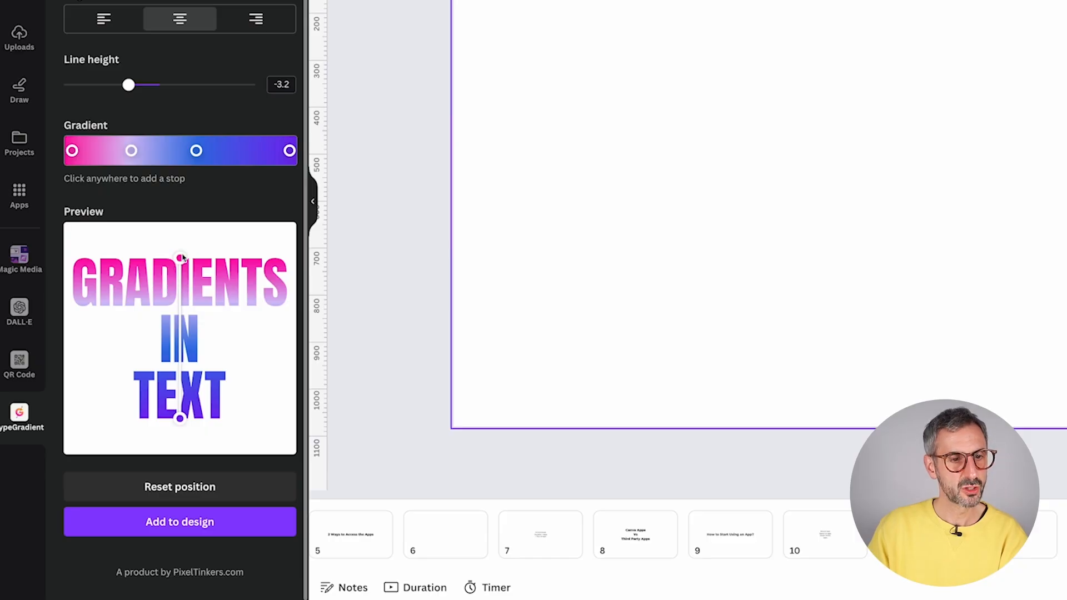
drag(181, 260, 126, 349)
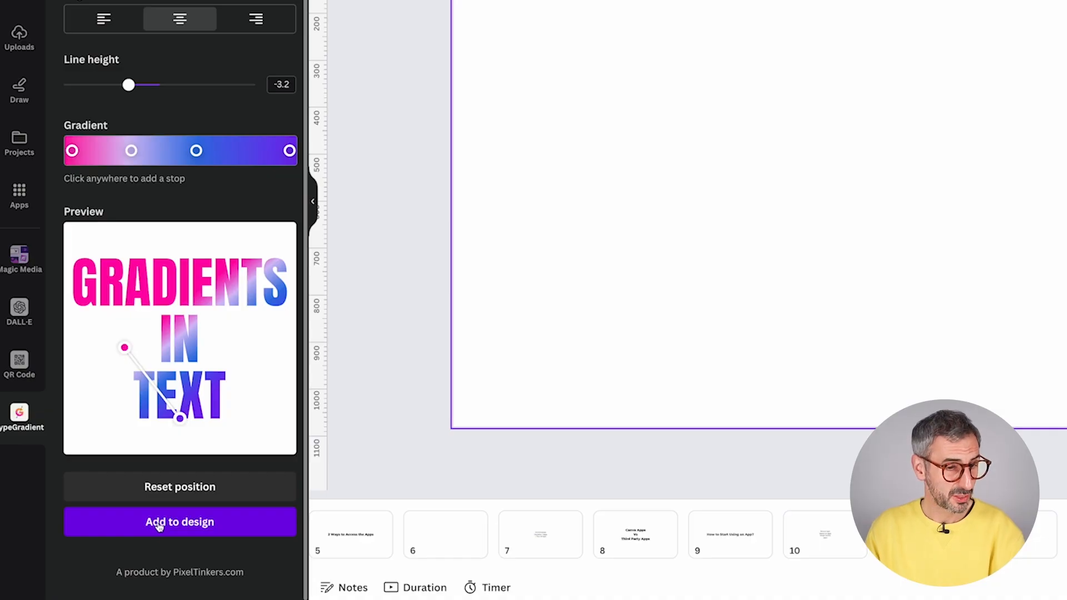
- Add the GRADIENTS IN TEXT graphic to page 16, then enlarge and reposition it
click(196, 526)
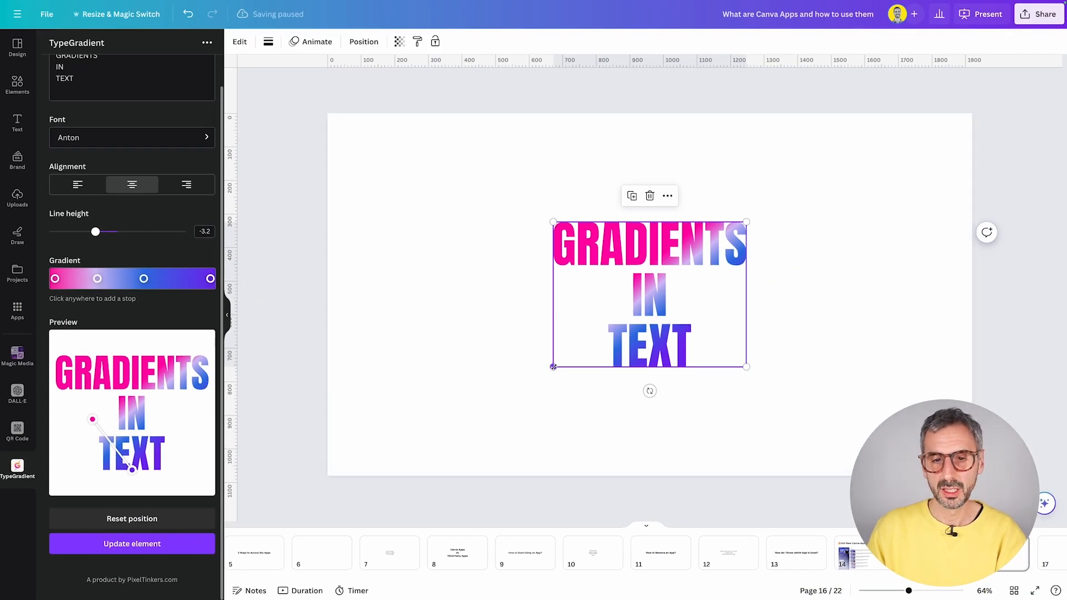
drag(552, 366, 484, 421)
drag(611, 345, 625, 327)
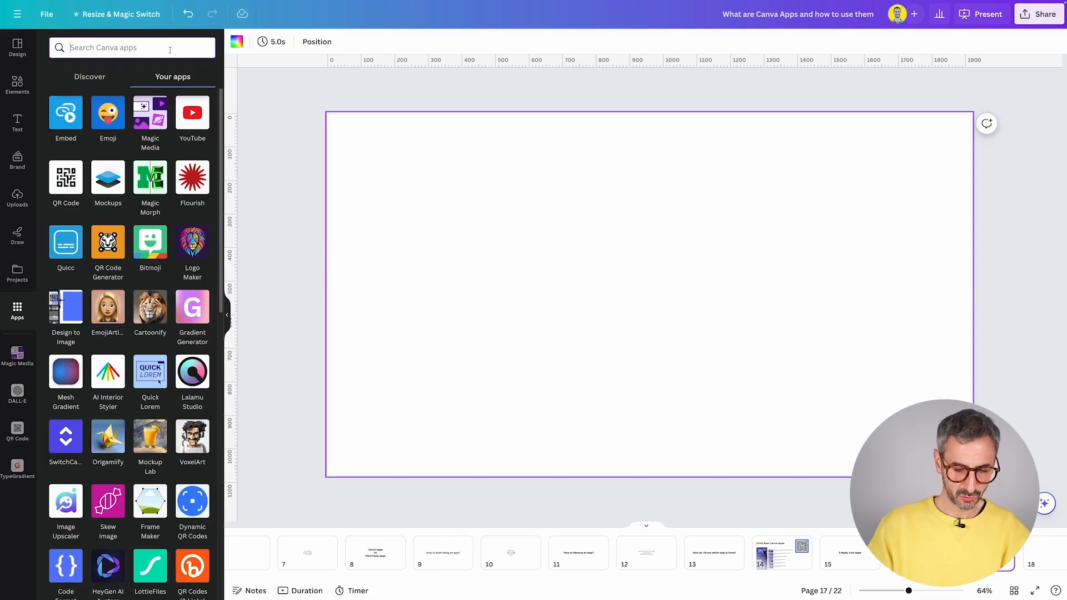
- Find the GIPHY app by searching 'giph', open it and scroll its GIFs and stickers
text(giph)
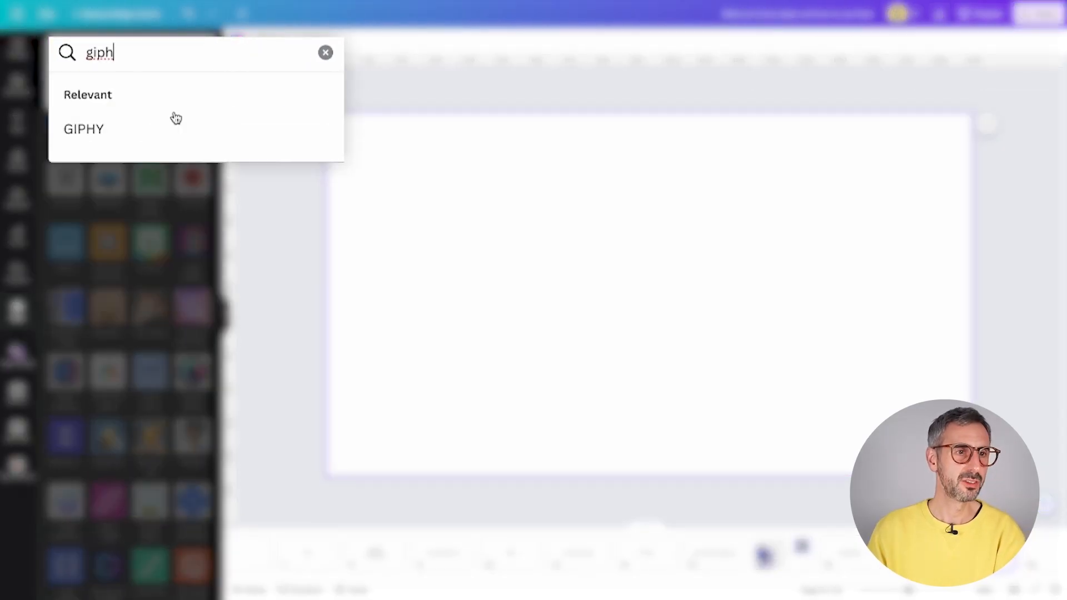
click(95, 127)
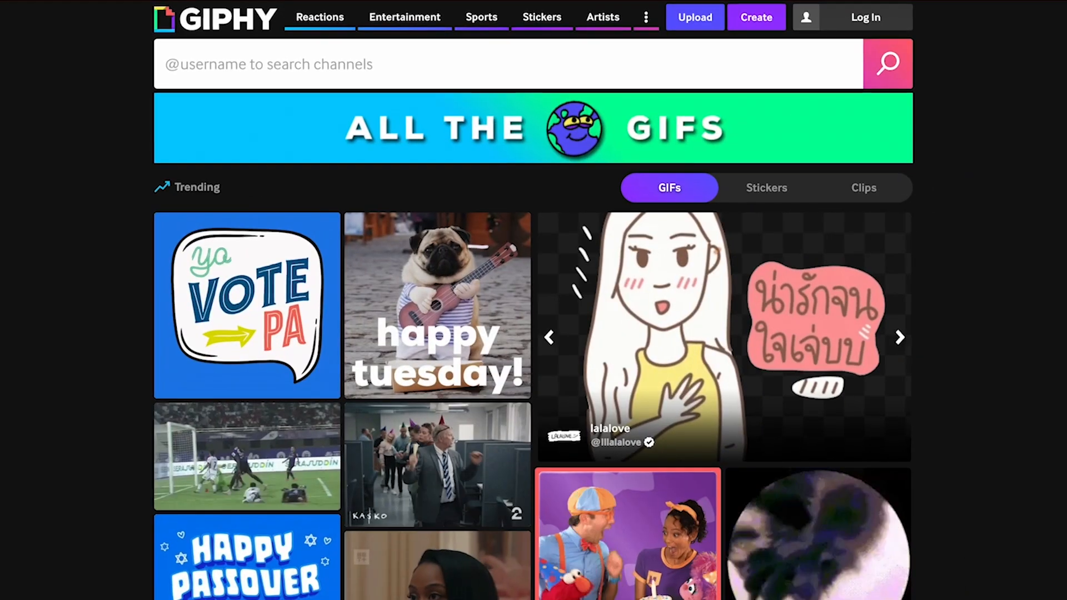
scroll(534, 300, down, 4)
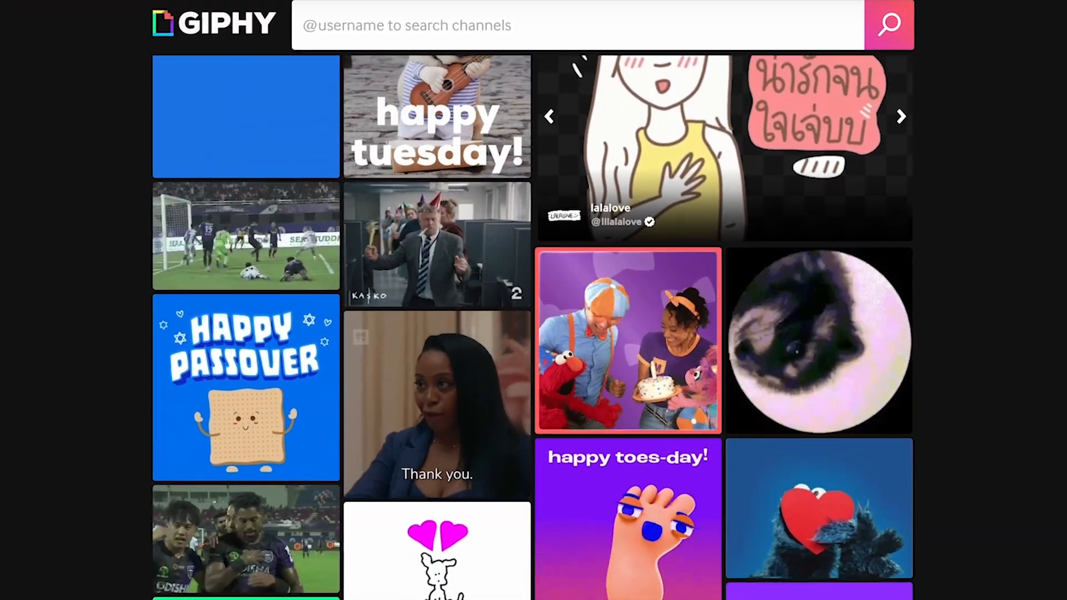
scroll(533, 300, down, 6)
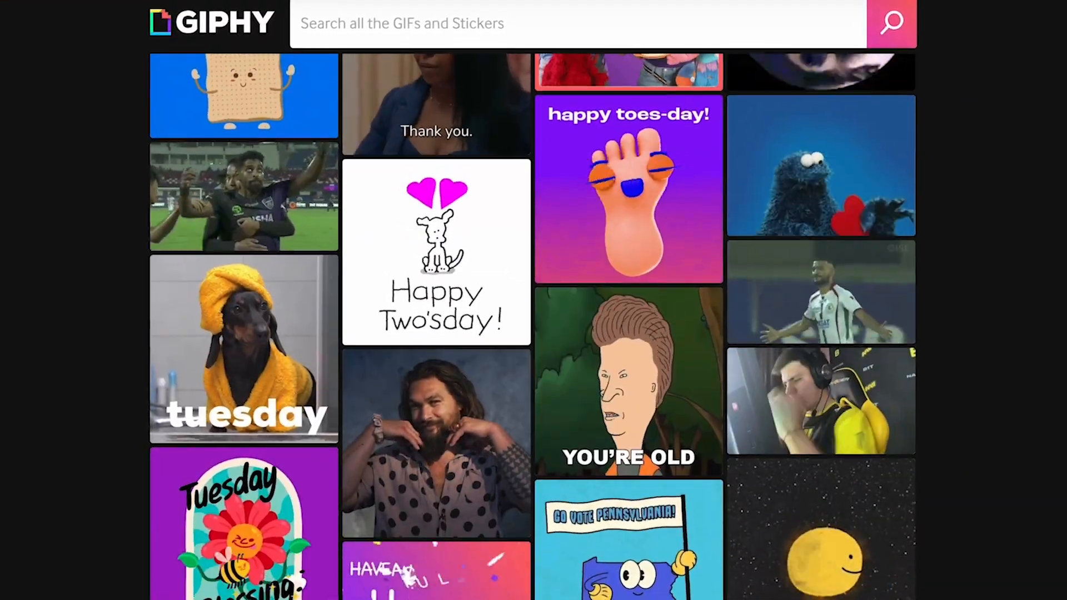
scroll(534, 300, down, 1)
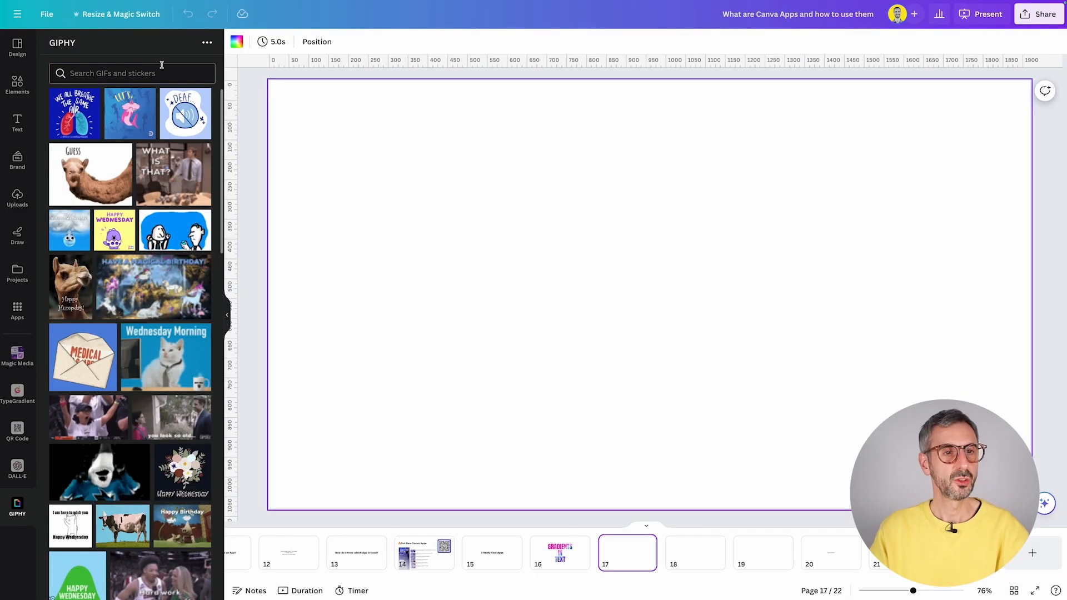
- Search GIPHY for 'impatient', add the pensive boy GIF to page 17, and enlarge it
text(impatient)
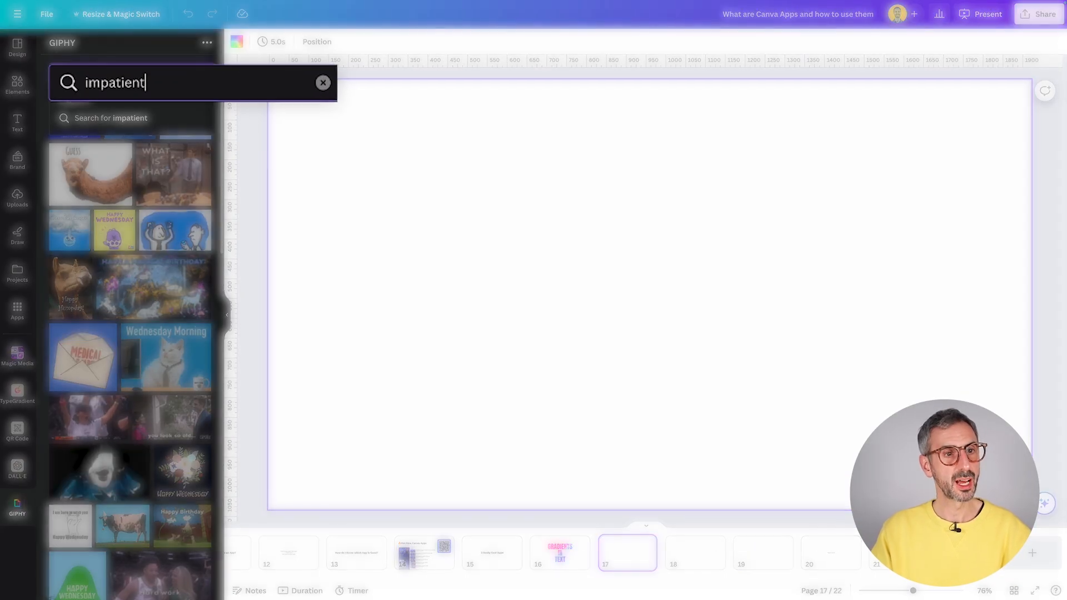
key(Return)
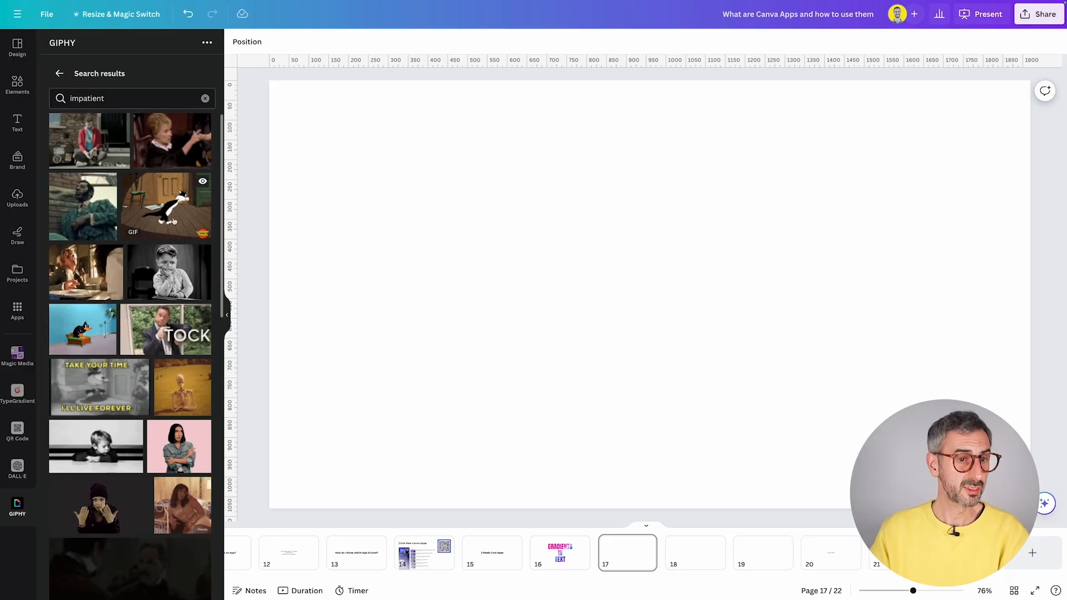
click(186, 284)
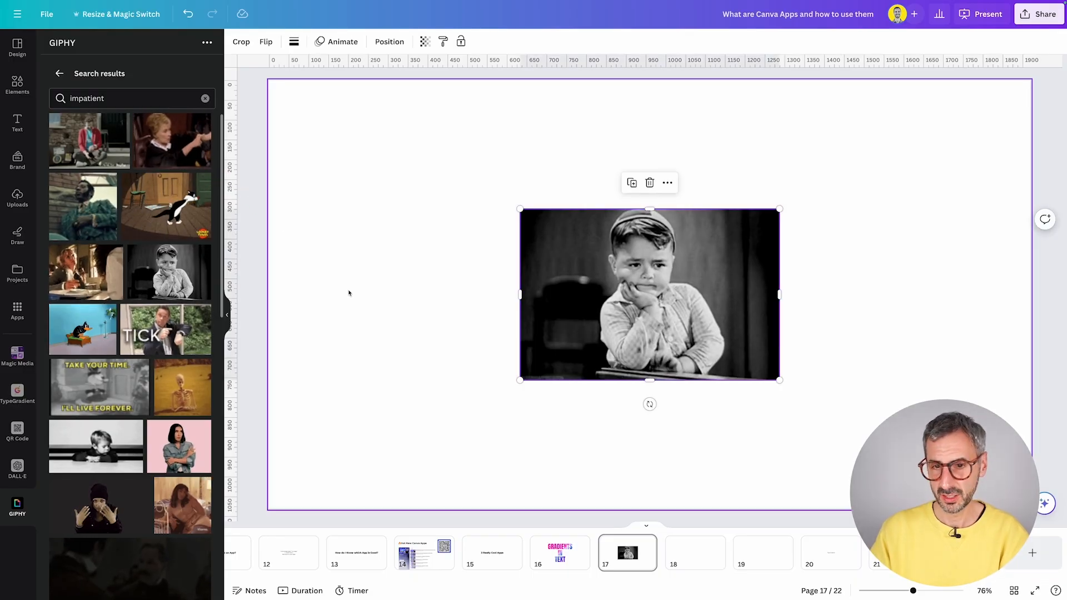
drag(519, 380, 426, 441)
drag(546, 321, 589, 292)
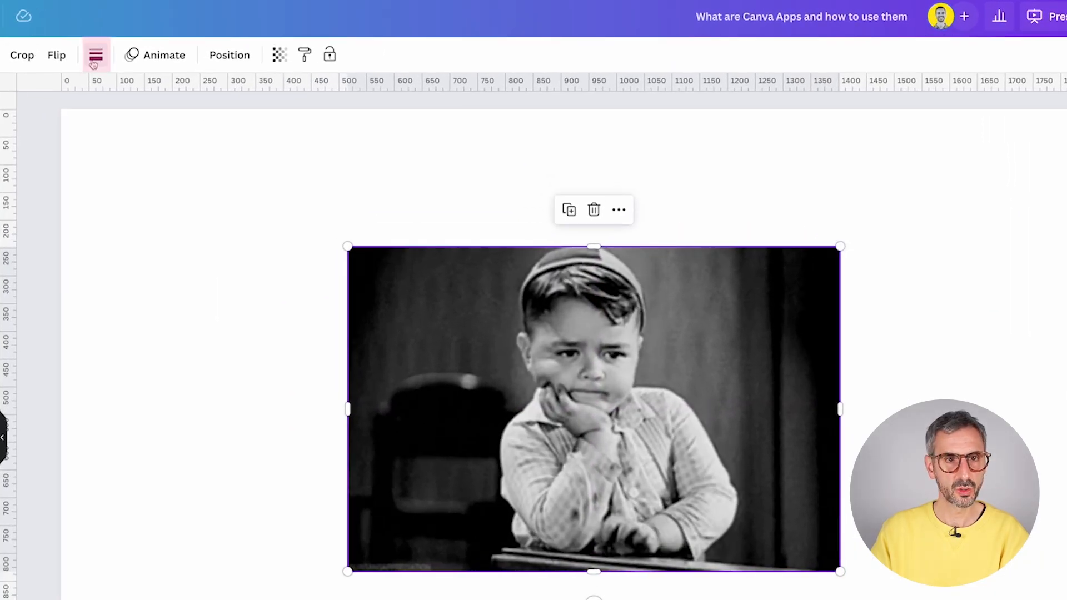
- Give the boy GIF corner rounding 26 and a weight-18 black border
click(294, 42)
drag(97, 190, 156, 191)
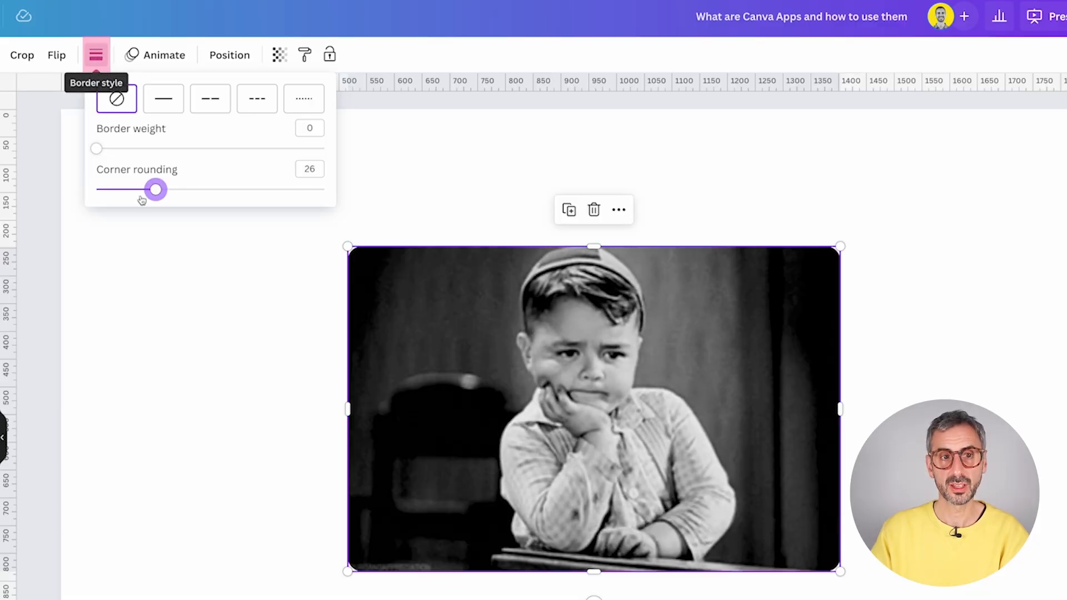
click(98, 58)
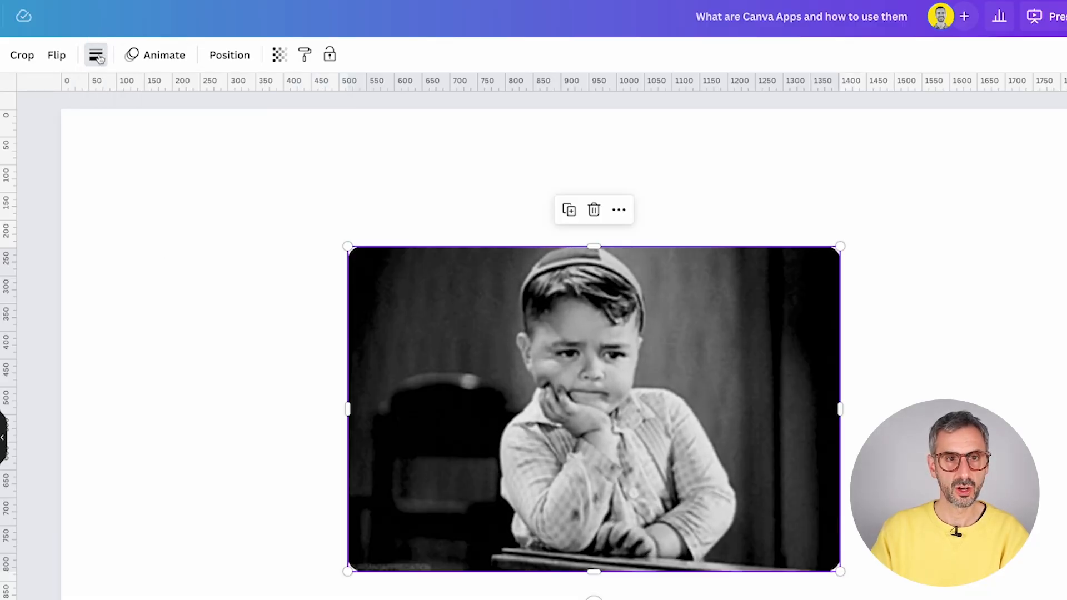
click(91, 58)
drag(97, 149, 133, 148)
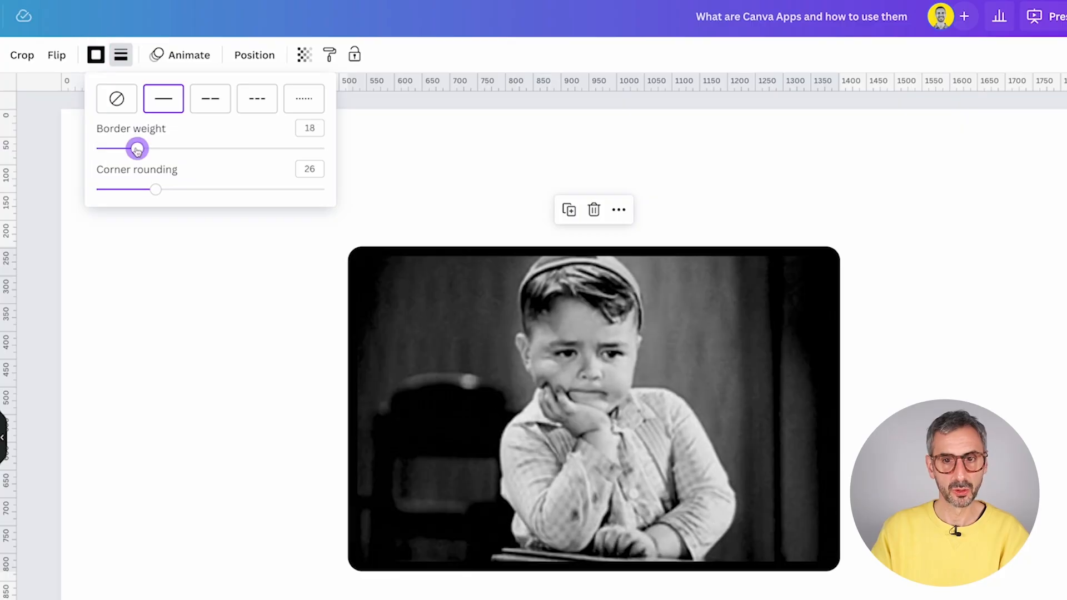
click(95, 55)
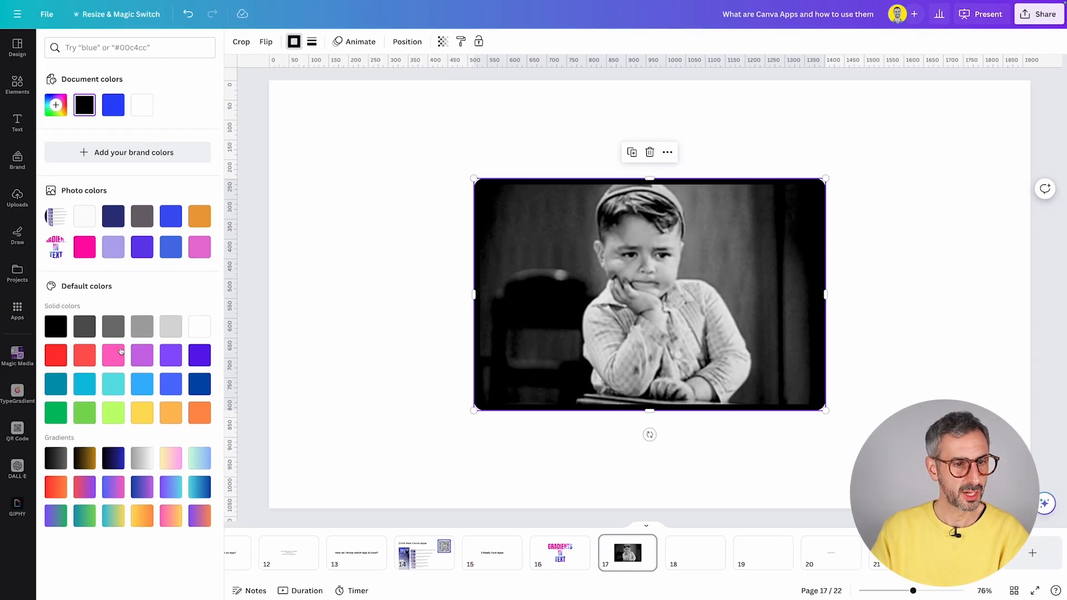
click(85, 247)
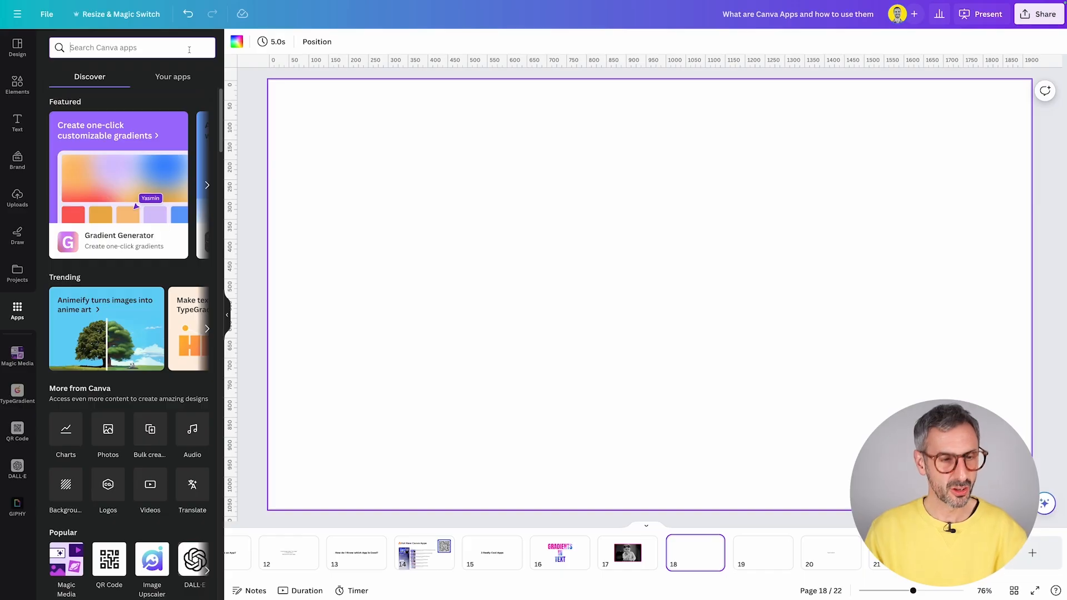
- Search the apps for 'RonDi' and open the RonDi Tutorials app
click(188, 49)
text(RonDi)
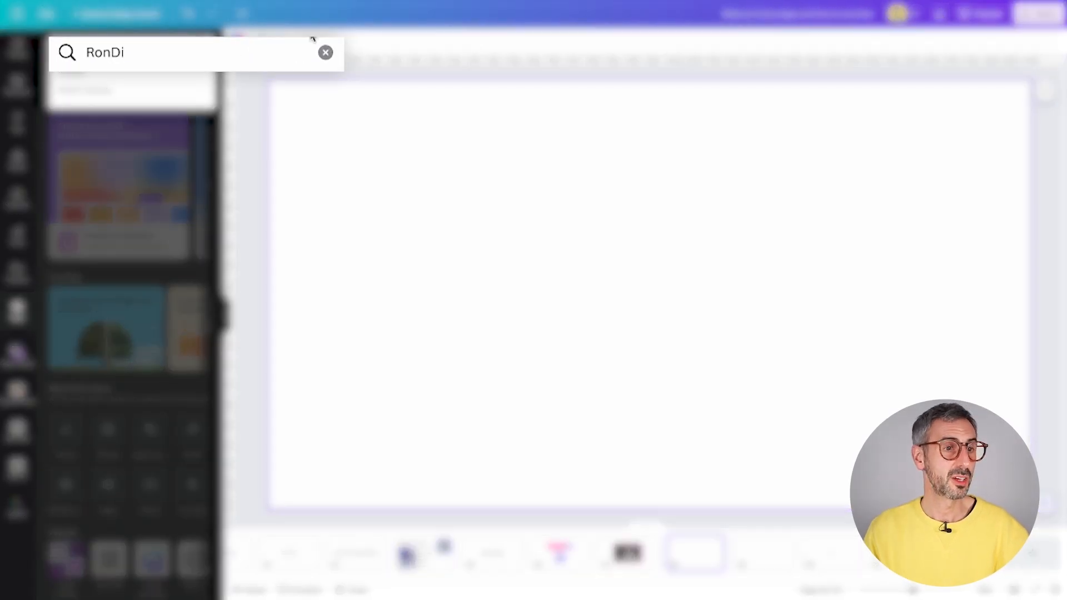
click(110, 138)
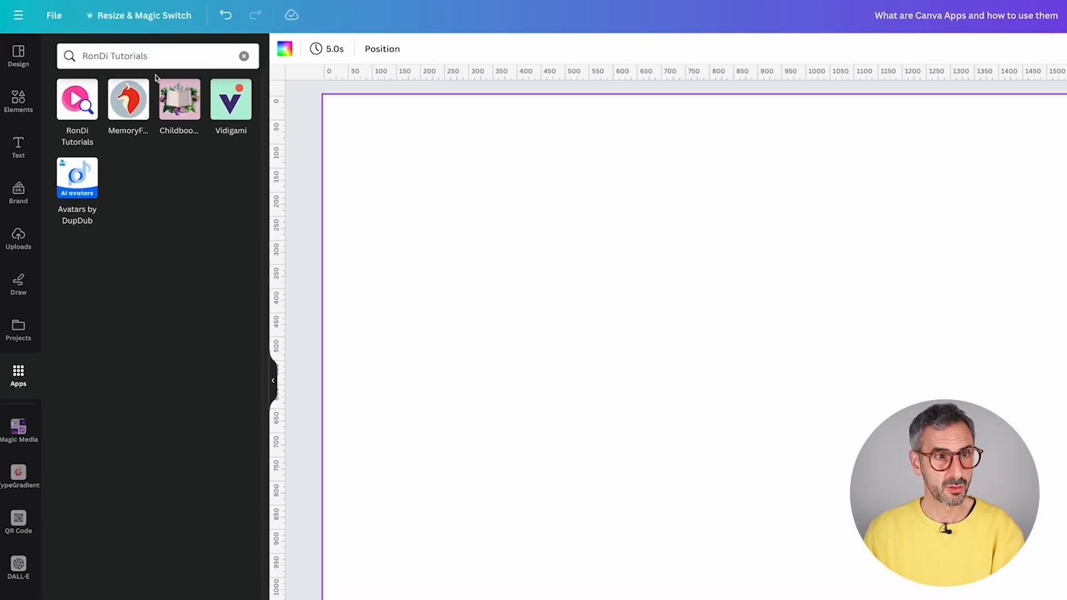
click(82, 118)
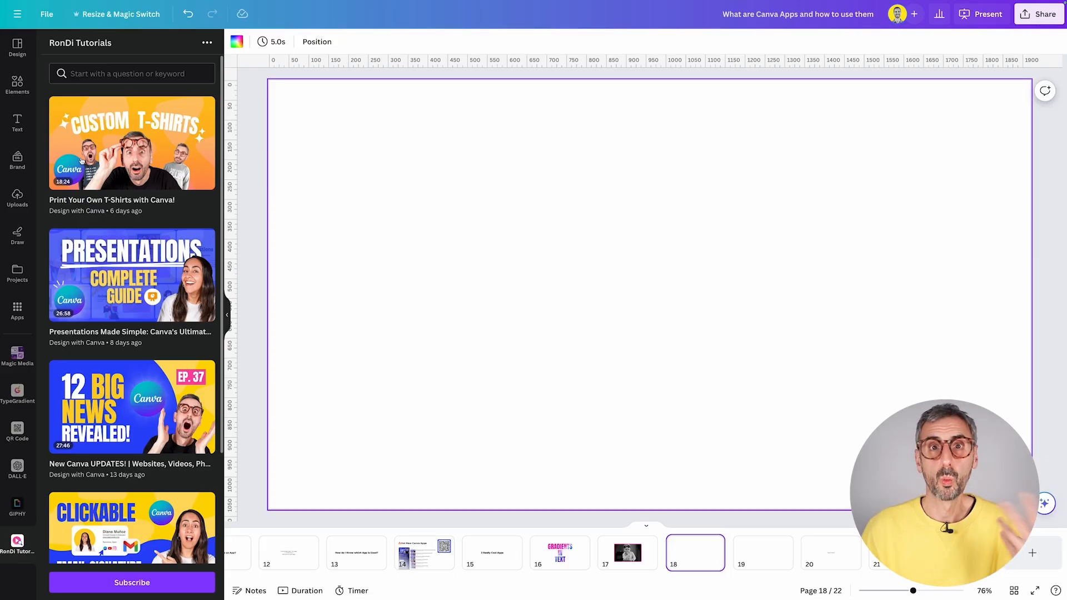
scroll(82, 160, down, 3)
scroll(169, 165, up, 3)
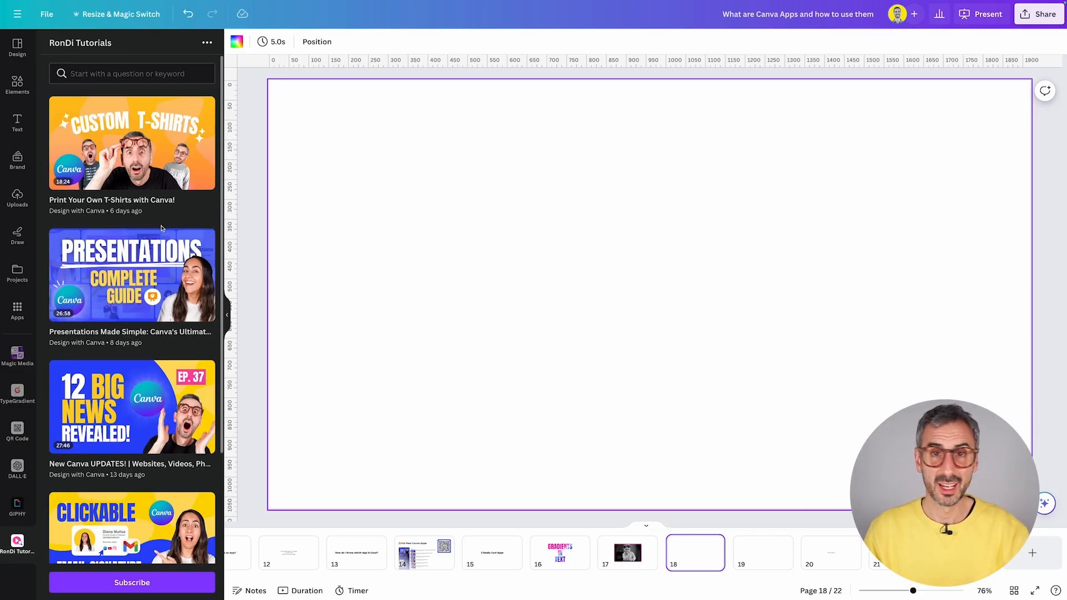
- Search the RonDi Tutorials videos for 'color'
click(158, 73)
text(color)
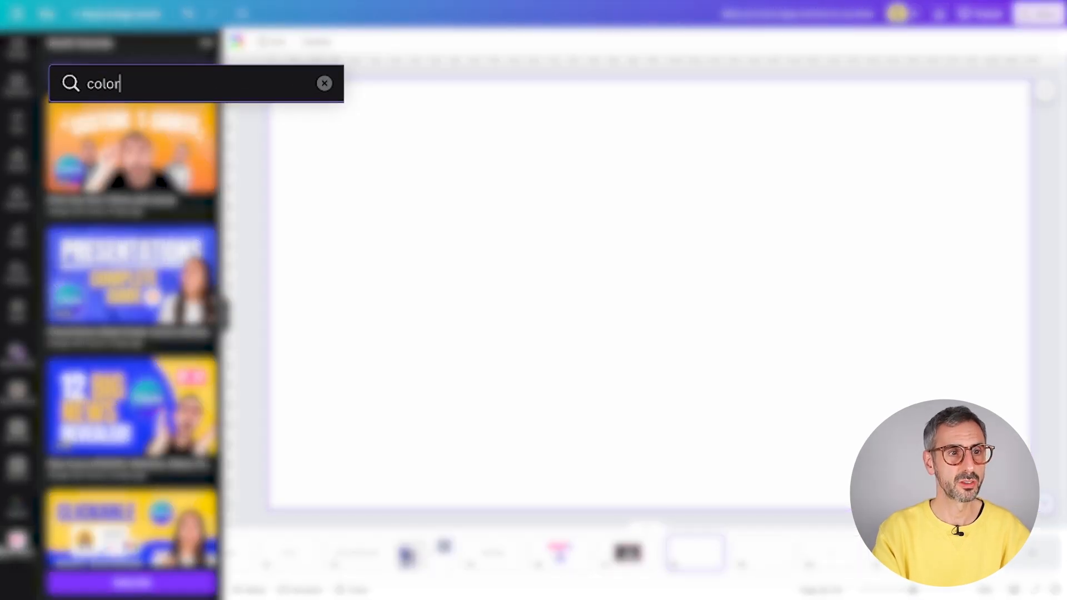
key(Return)
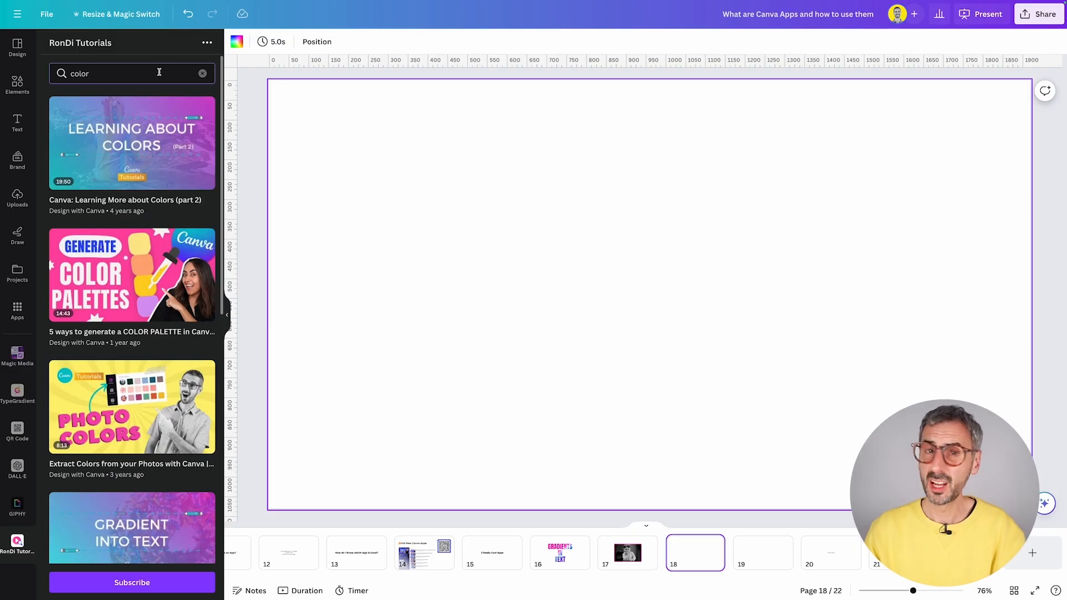
scroll(103, 291, down, 1)
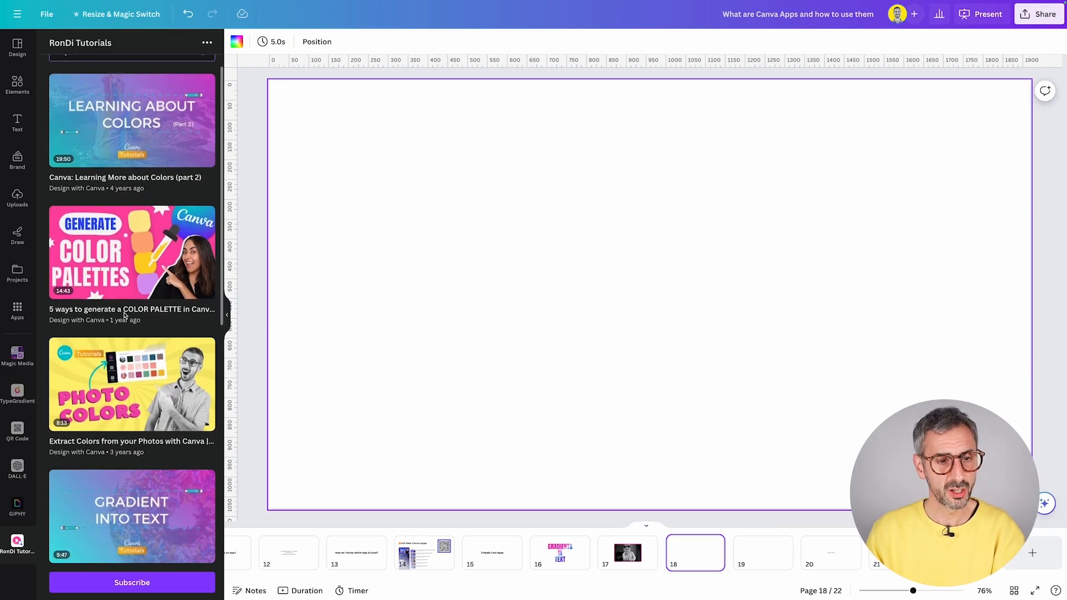
- Insert the Photo Colors video on page 18, shrink it into the top-left corner, and test playback
click(136, 389)
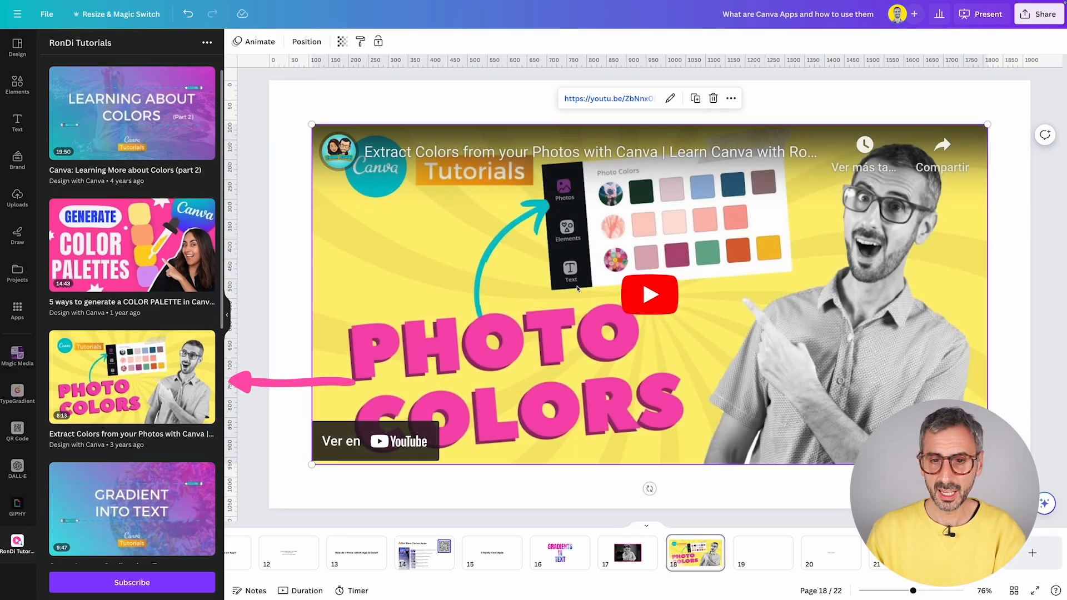
drag(987, 463, 500, 213)
drag(394, 127, 381, 100)
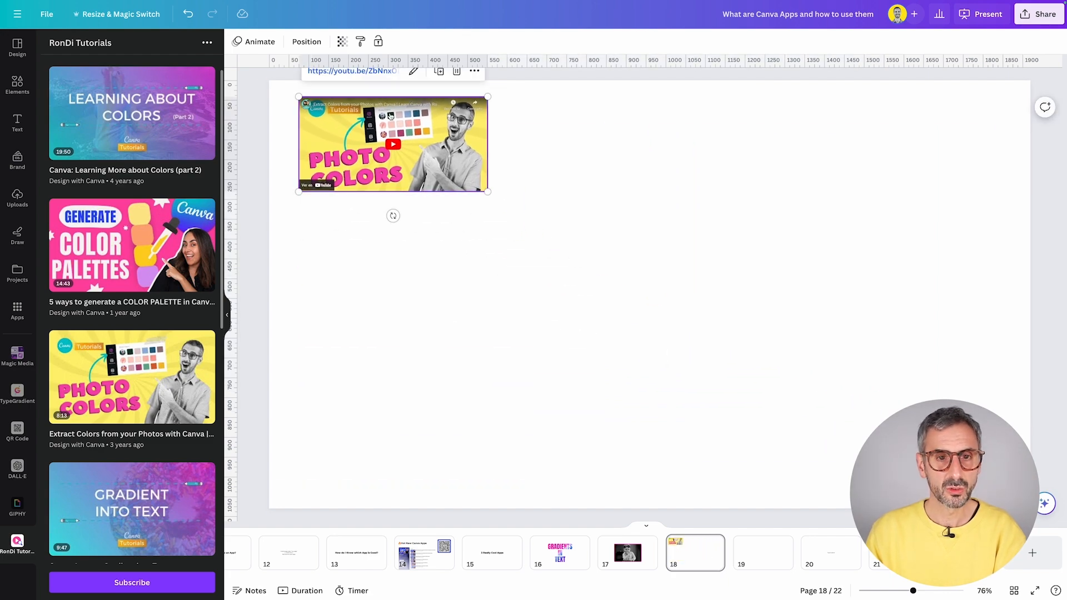
click(392, 146)
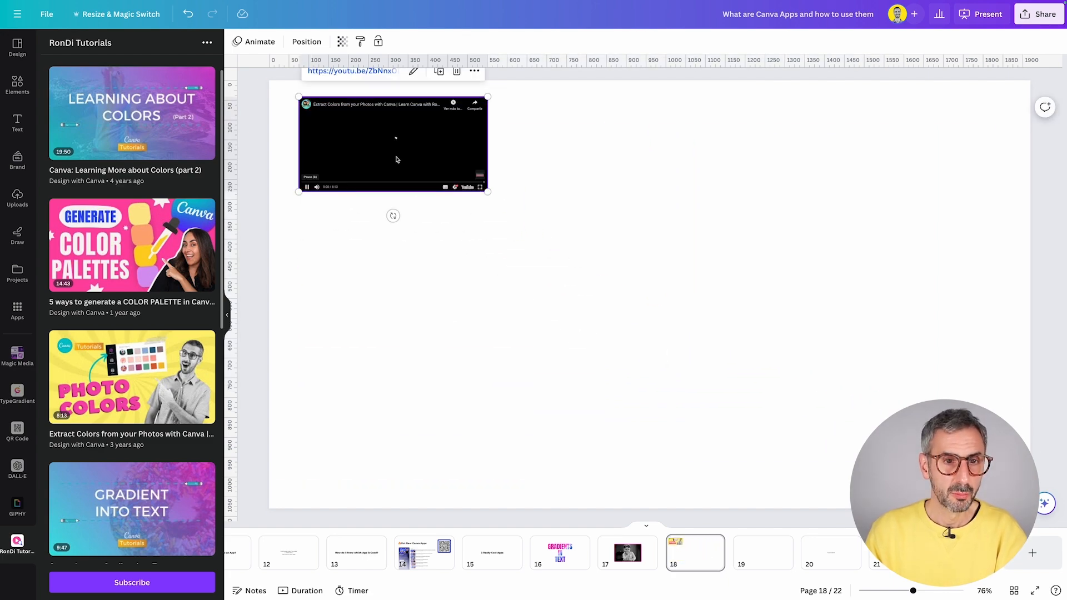
click(307, 188)
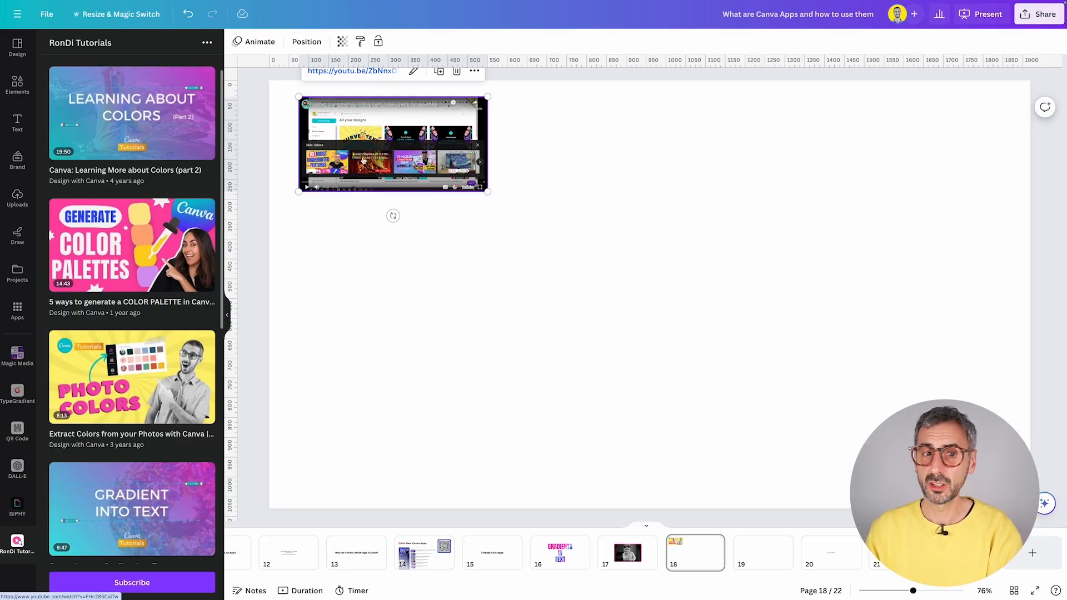
click(596, 284)
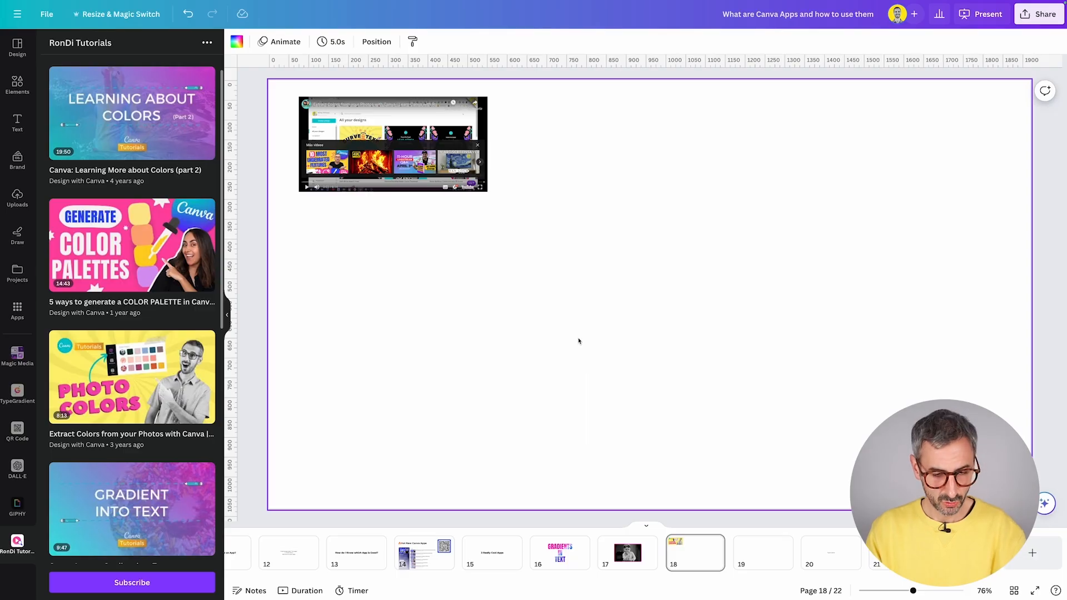
- Add a square with R, explore its fill colour options for blue, then reselect the video
key(r)
click(288, 41)
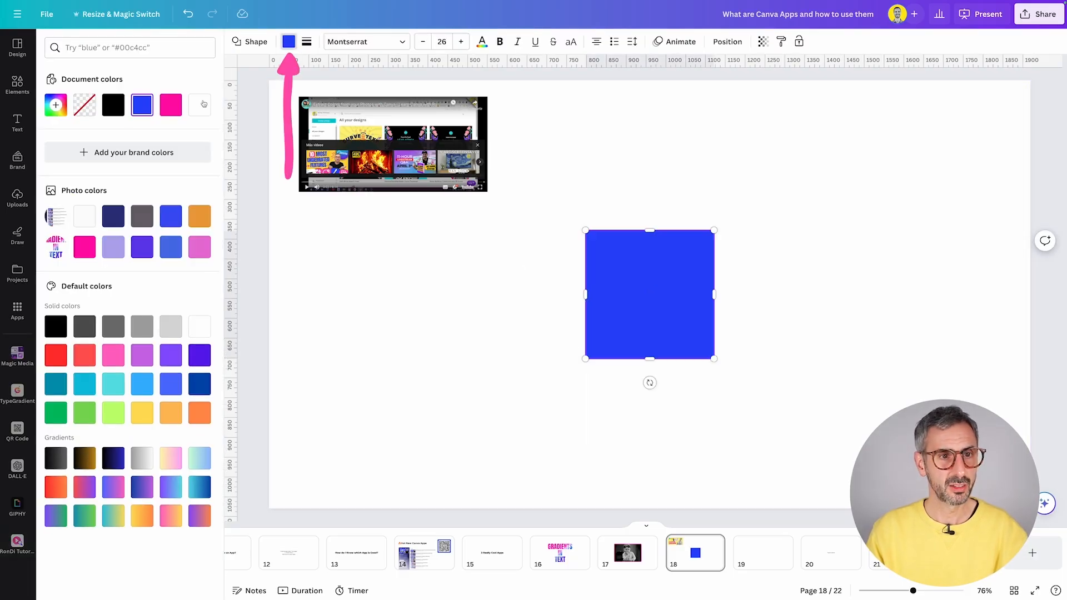
click(65, 108)
click(393, 156)
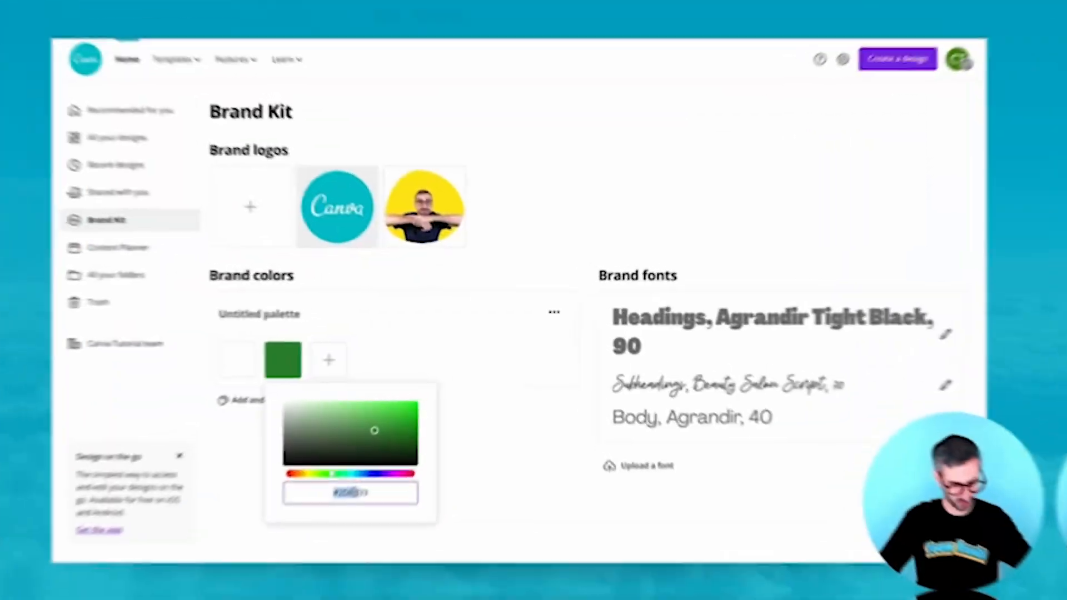
text(5)
click(509, 349)
click(323, 364)
click(395, 479)
click(444, 479)
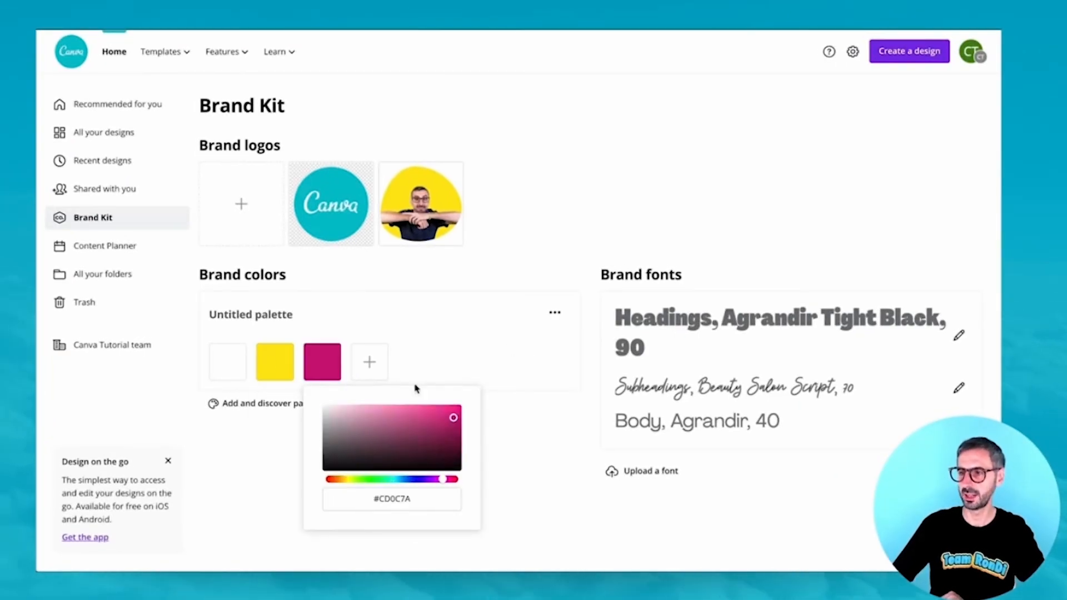
click(369, 362)
click(416, 362)
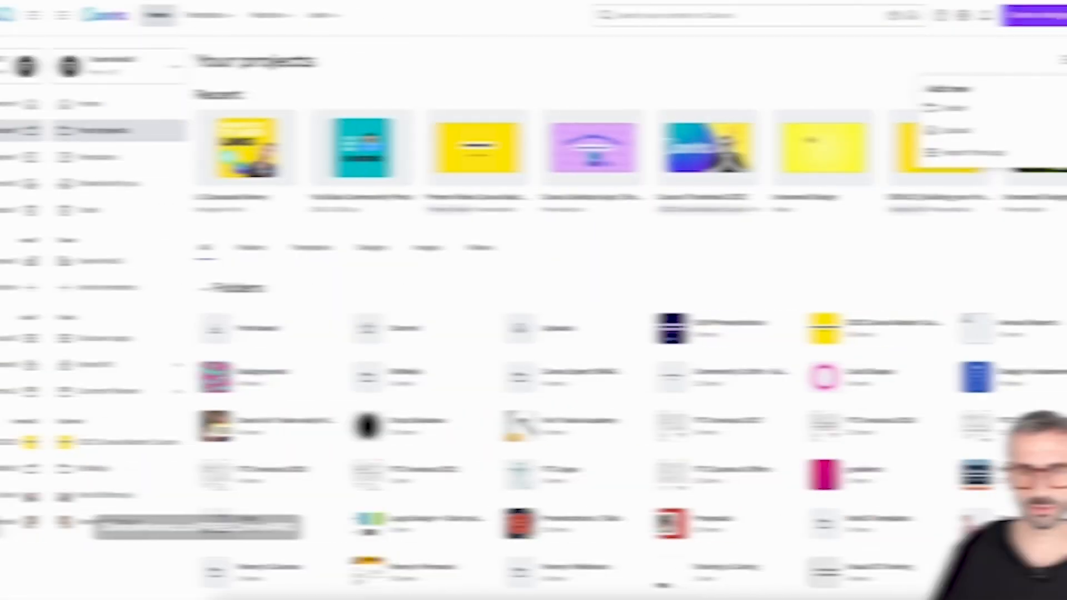
text(Fair Tra)
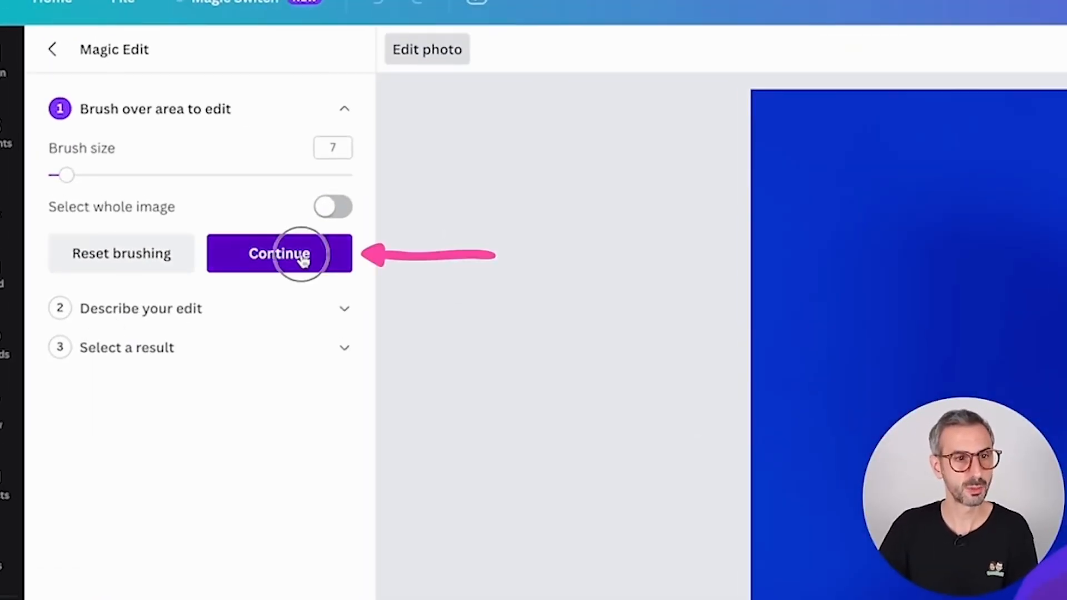
click(299, 253)
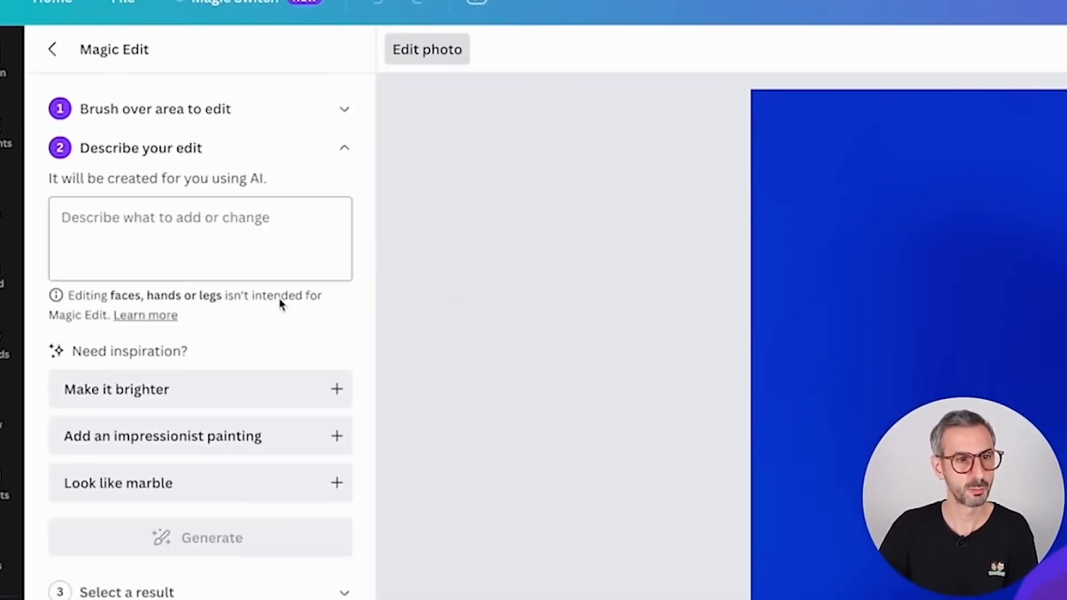
text(add)
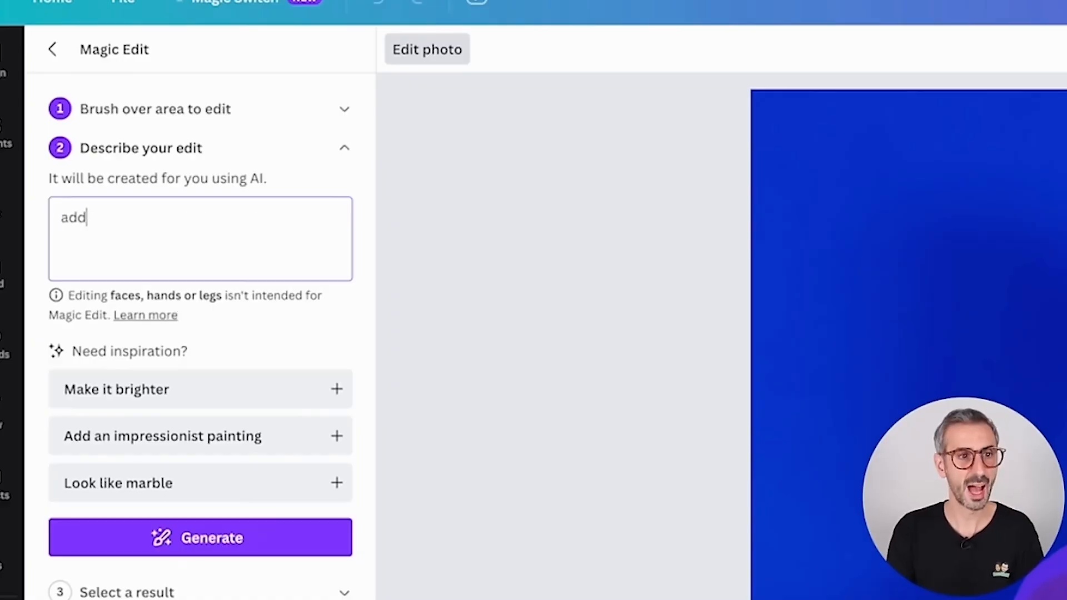
click(200, 538)
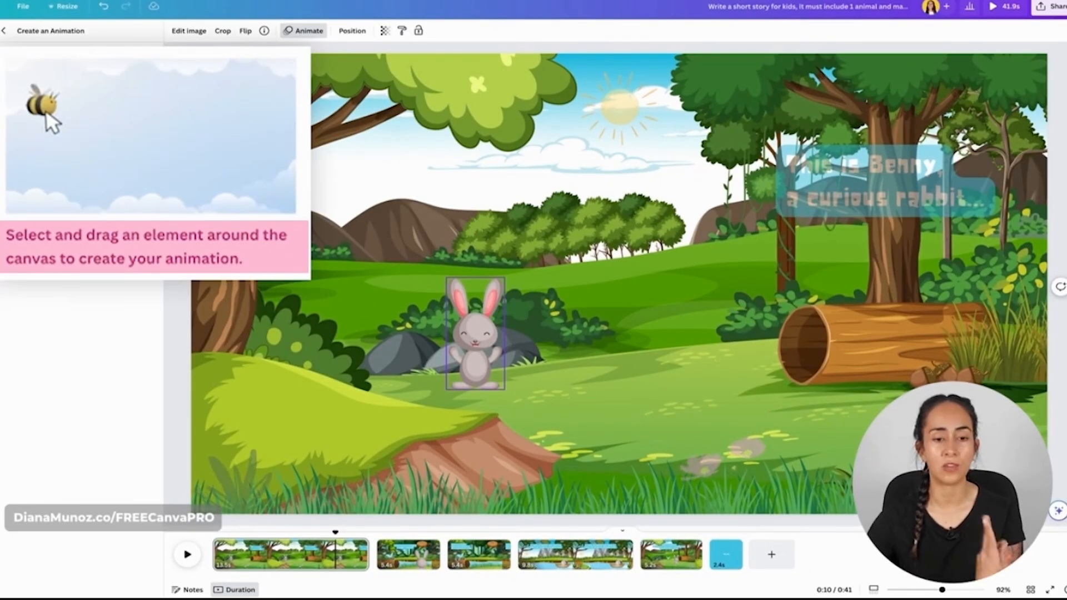
drag(474, 386, 516, 377)
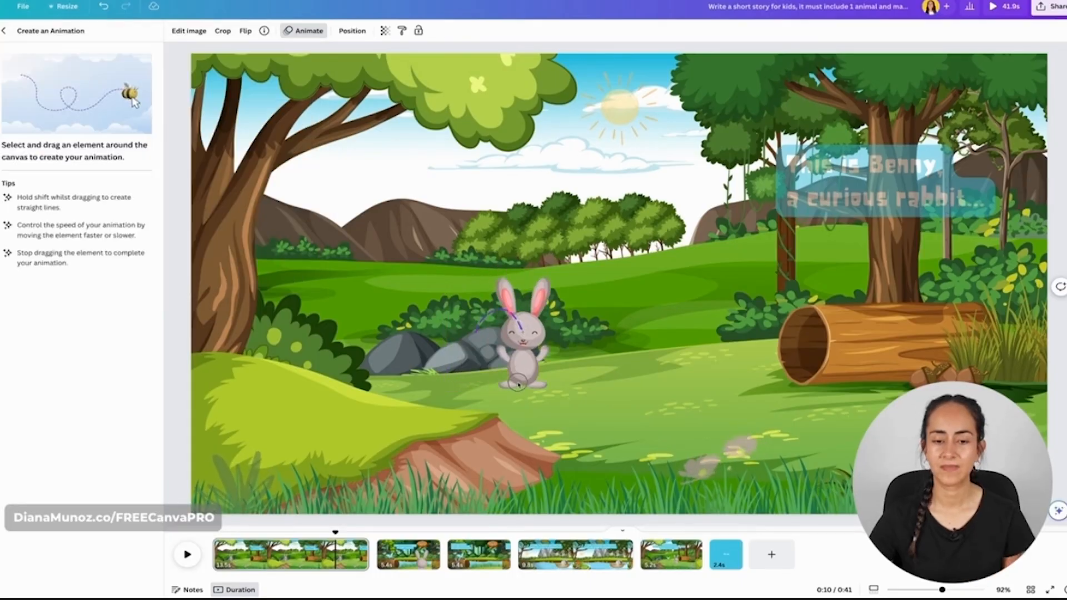
drag(709, 382, 806, 300)
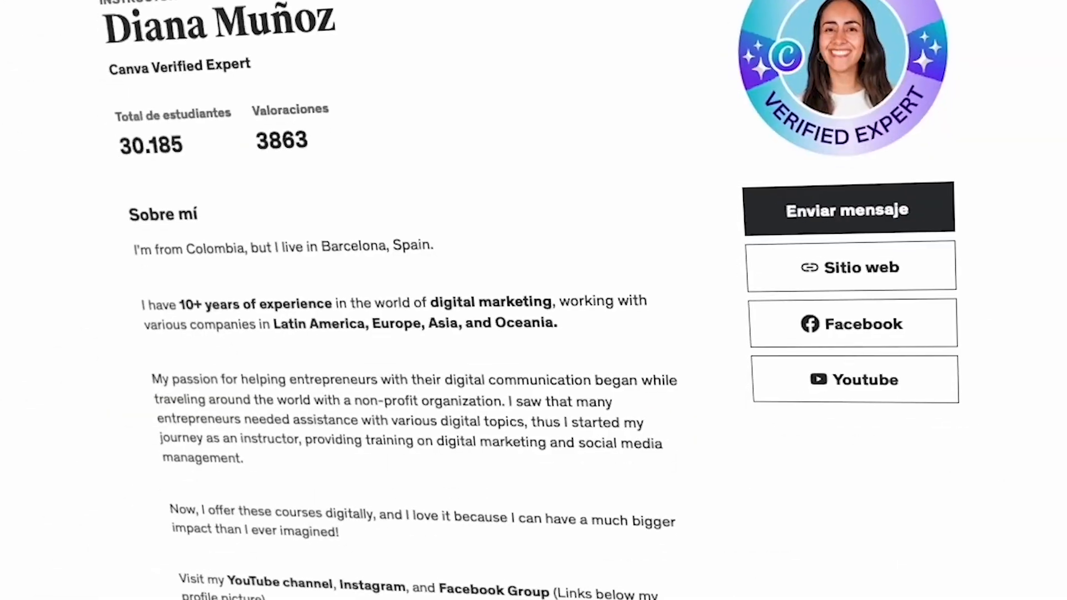
scroll(533, 300, down, 10)
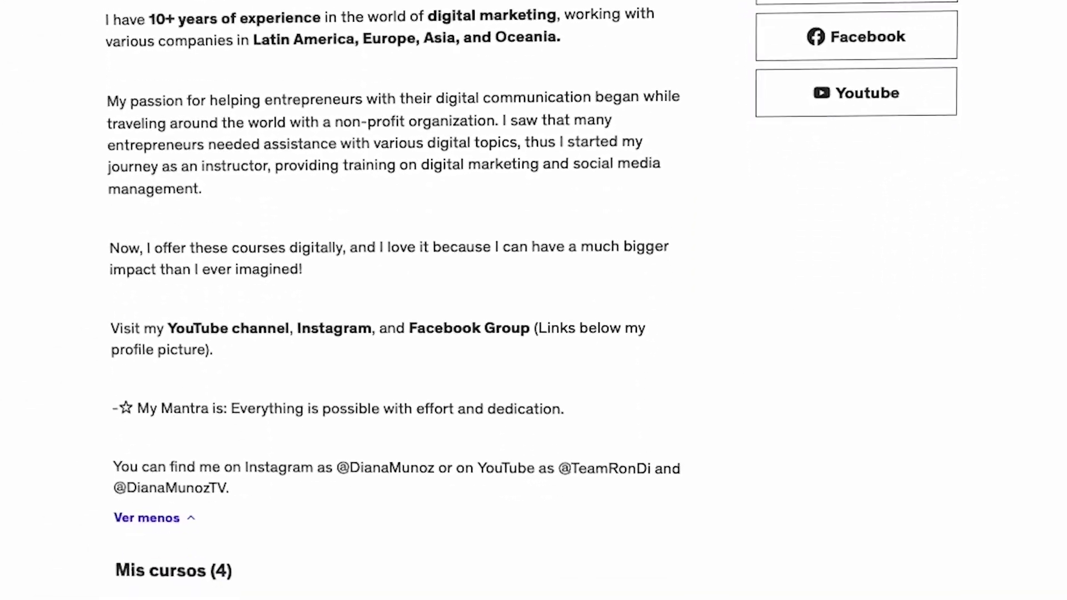
scroll(534, 300, down, 5)
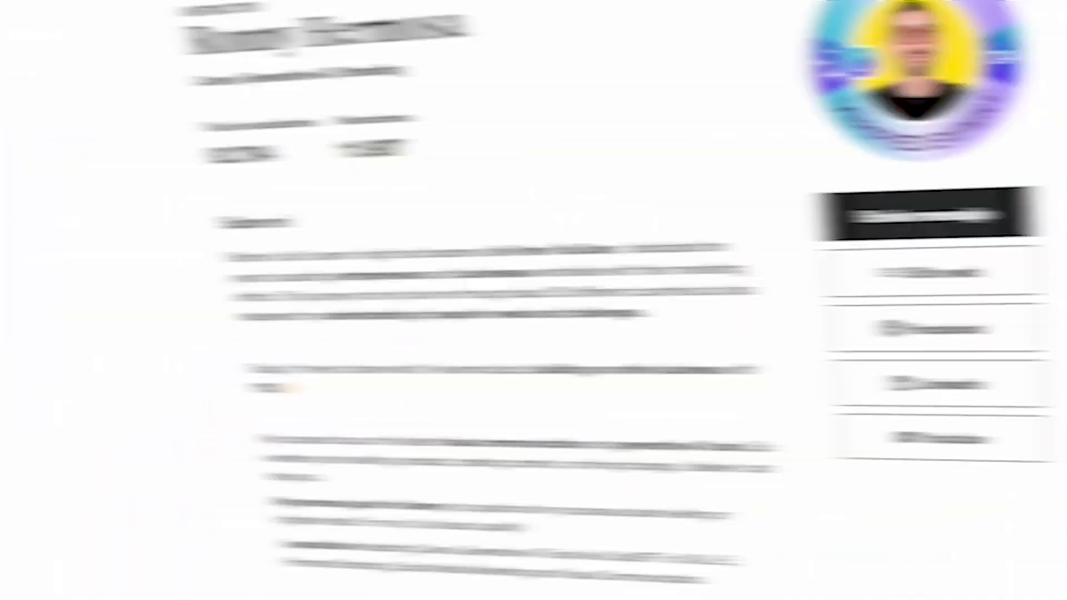
scroll(533, 300, down, 15)
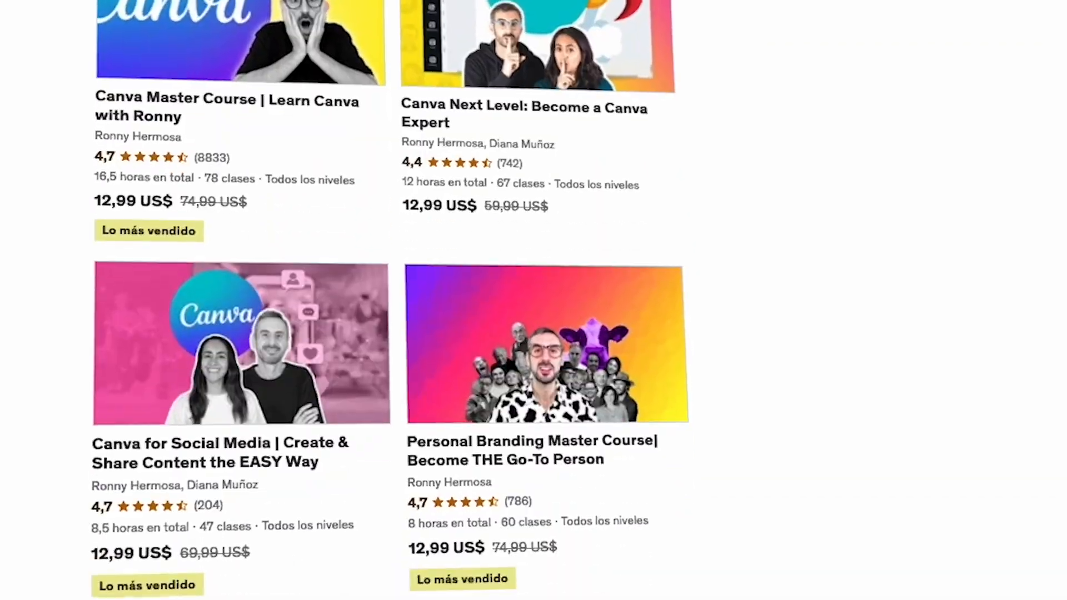
scroll(534, 299, down, 5)
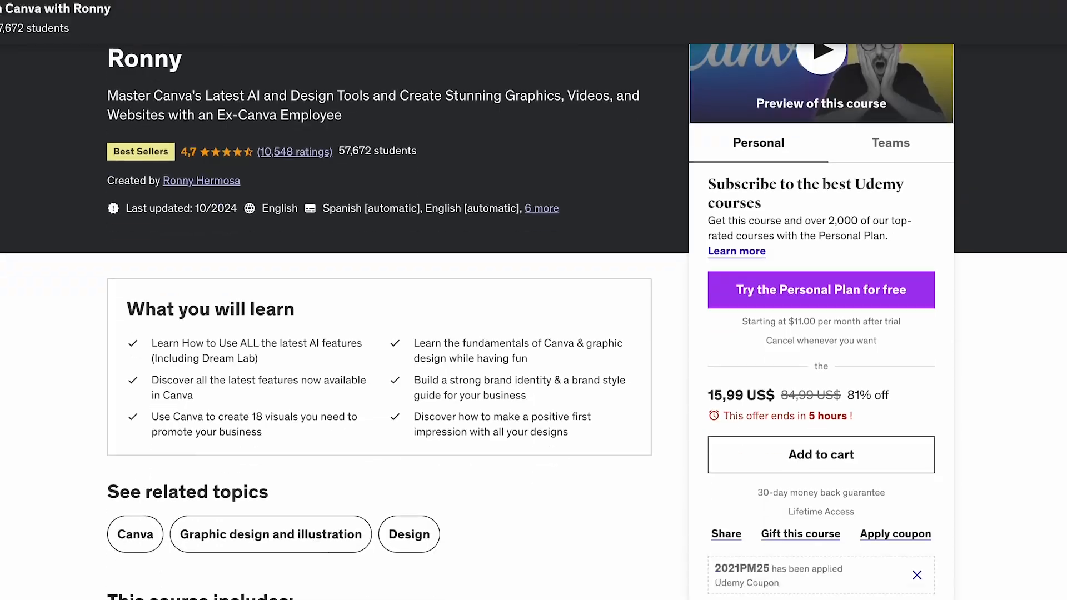
scroll(534, 300, down, 2)
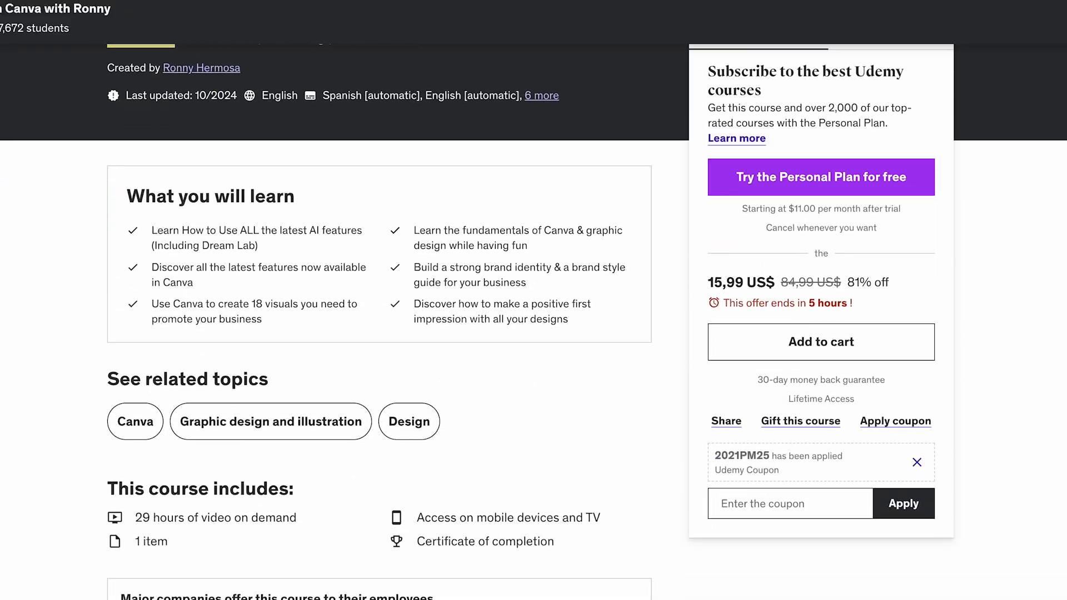